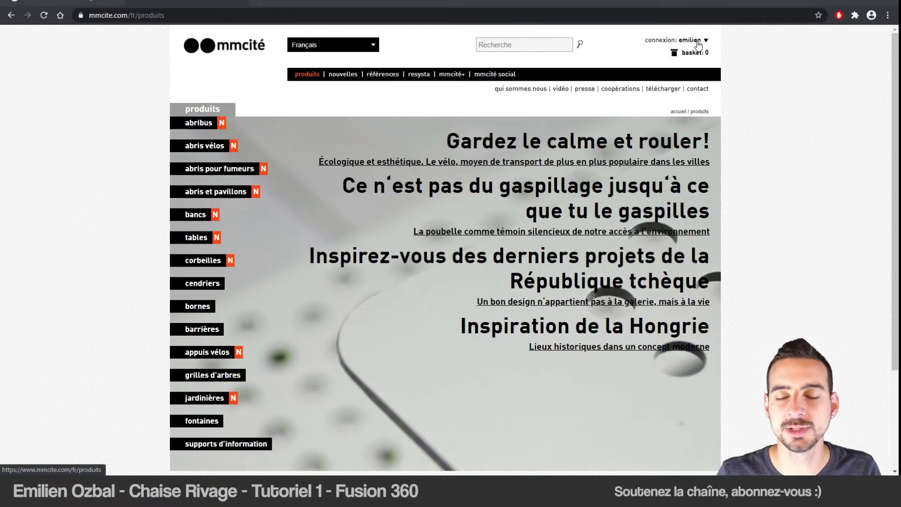
Search 'rivage' on the mmcité site, open its product page and enlarge the main photo.
{"action": "left_click", "coordinate": [508, 47]}
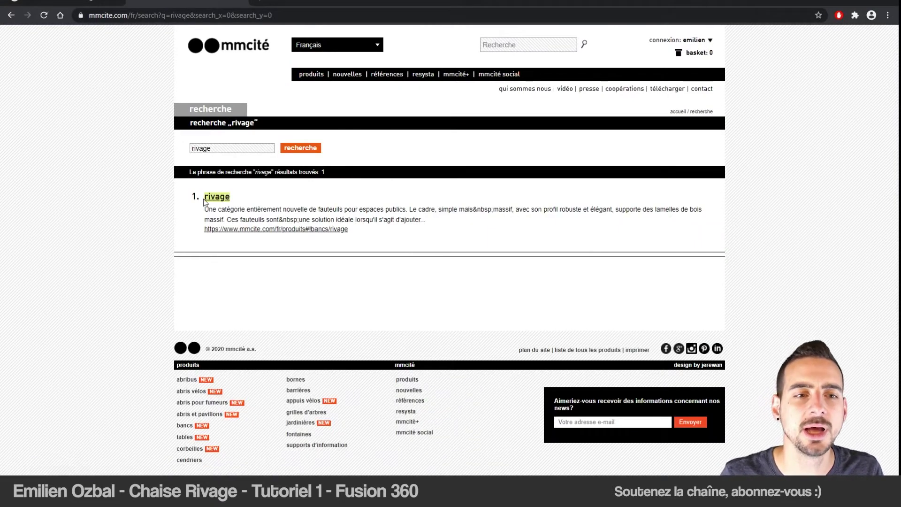
{"action": "left_click", "coordinate": [214, 197]}
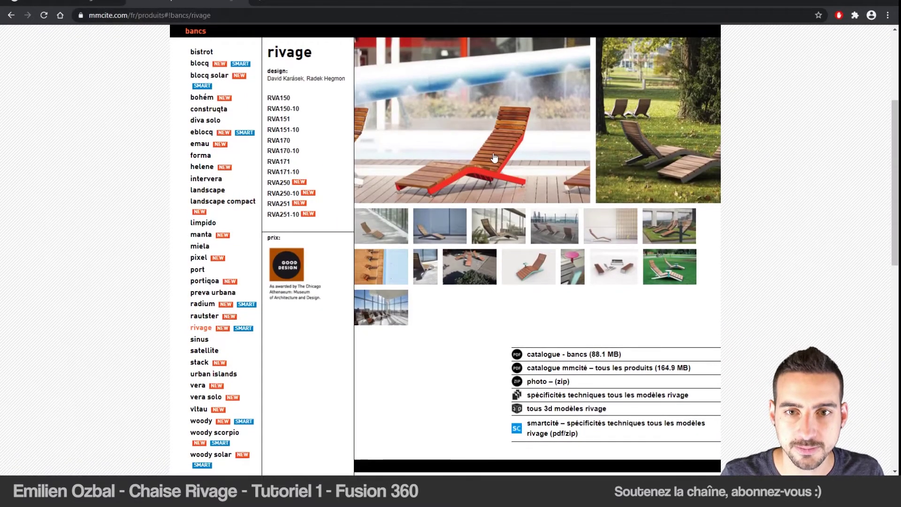
{"action": "left_click", "coordinate": [494, 157]}
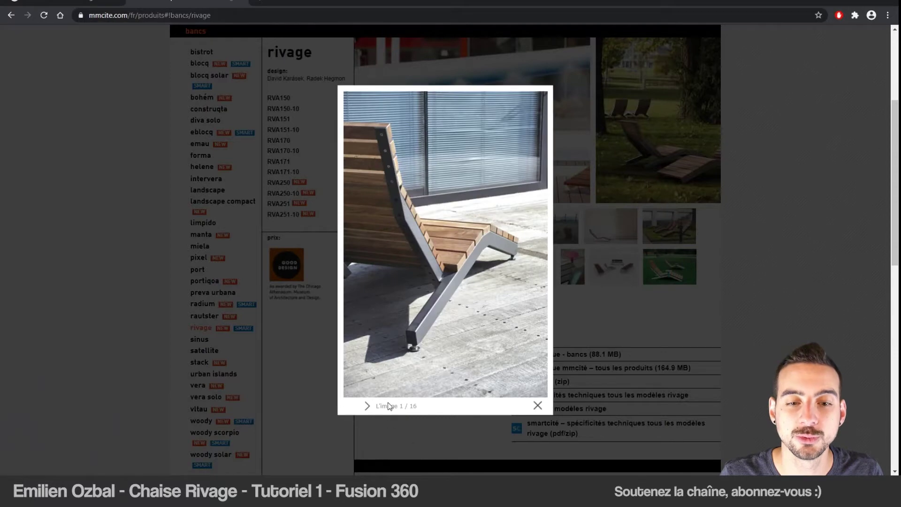
Step through the Rivage photo gallery, then close the enlarged view.
{"action": "left_click", "coordinate": [368, 407]}
{"action": "left_click", "coordinate": [289, 371]}
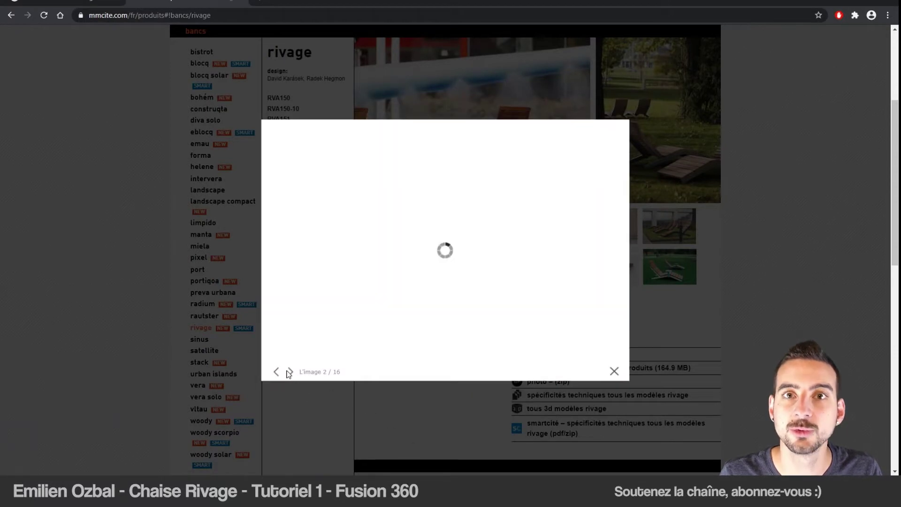
{"action": "left_click", "coordinate": [291, 377]}
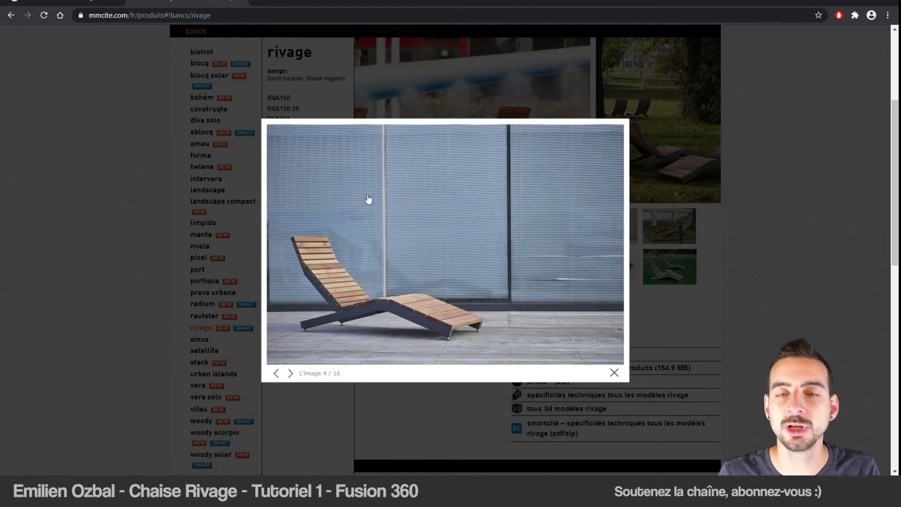
{"action": "left_click", "coordinate": [370, 200]}
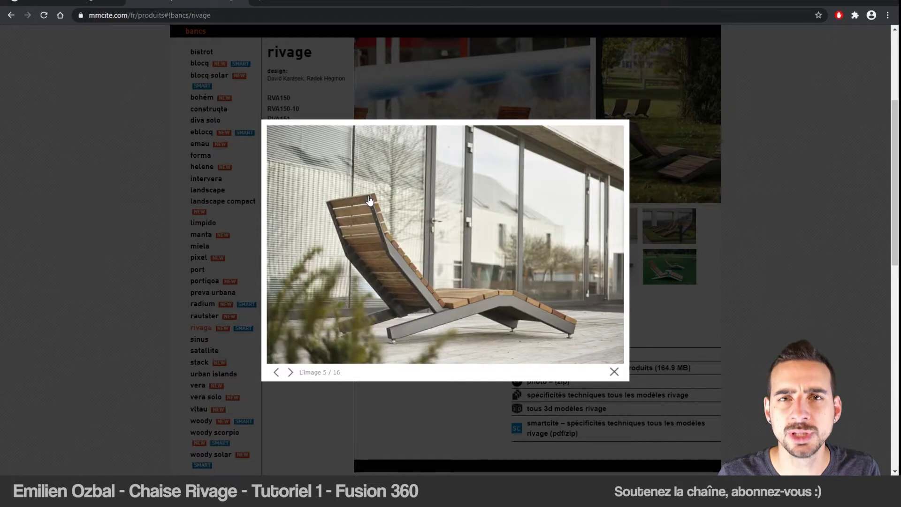
{"action": "left_click", "coordinate": [397, 197]}
{"action": "left_click", "coordinate": [396, 183]}
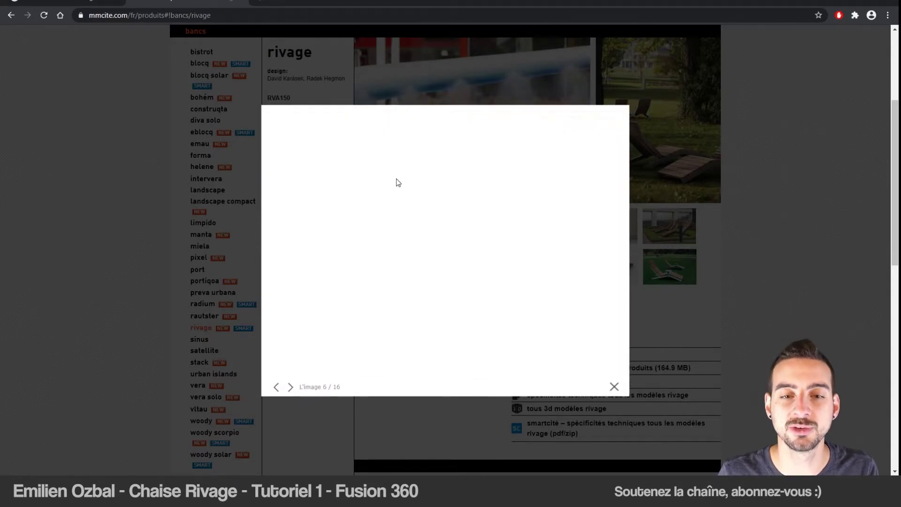
{"action": "left_click", "coordinate": [396, 183]}
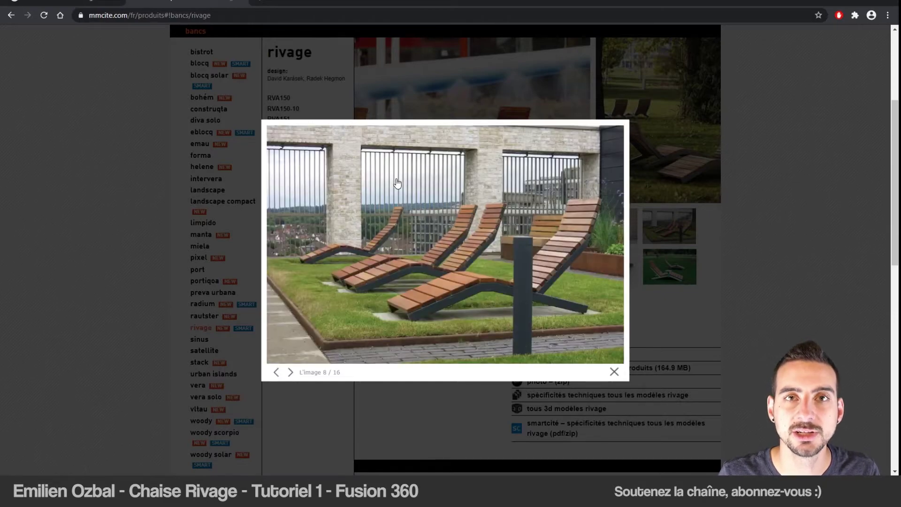
{"action": "left_click", "coordinate": [396, 183]}
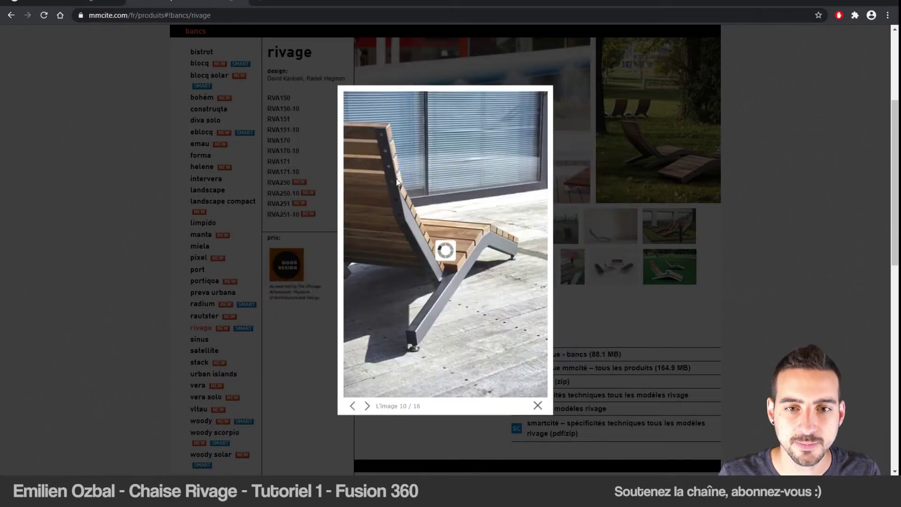
{"action": "left_click", "coordinate": [446, 249]}
{"action": "left_click", "coordinate": [614, 372]}
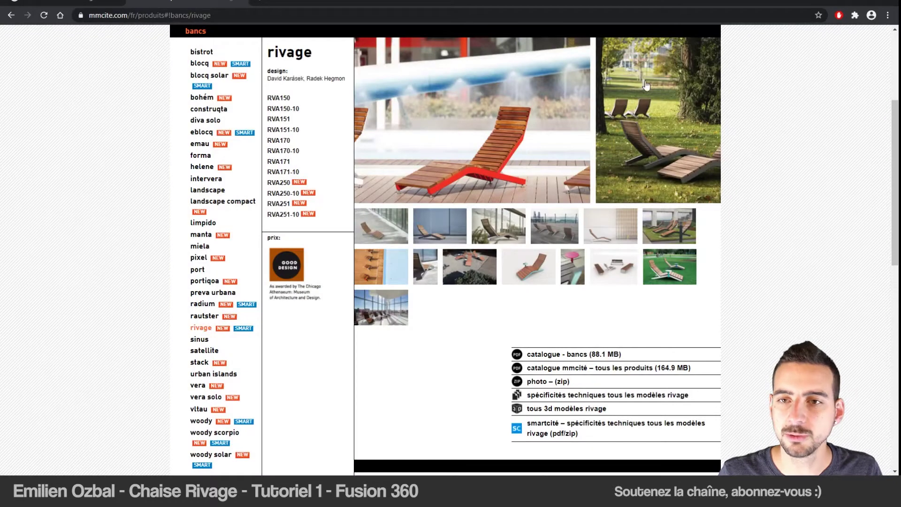
{"action": "scroll", "coordinate": [584, 308], "scroll_direction": "down", "scroll_amount": 1}
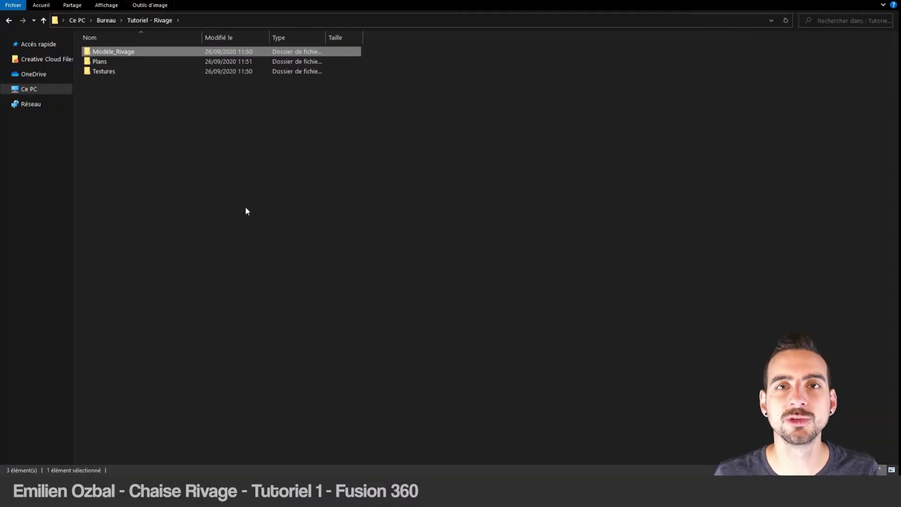
Open the Modèle_Rivage folder and its first chair photo in Photos.
{"action": "scroll", "coordinate": [177, 106], "scroll_direction": "up", "scroll_amount": 2, "text": "ctrl"}
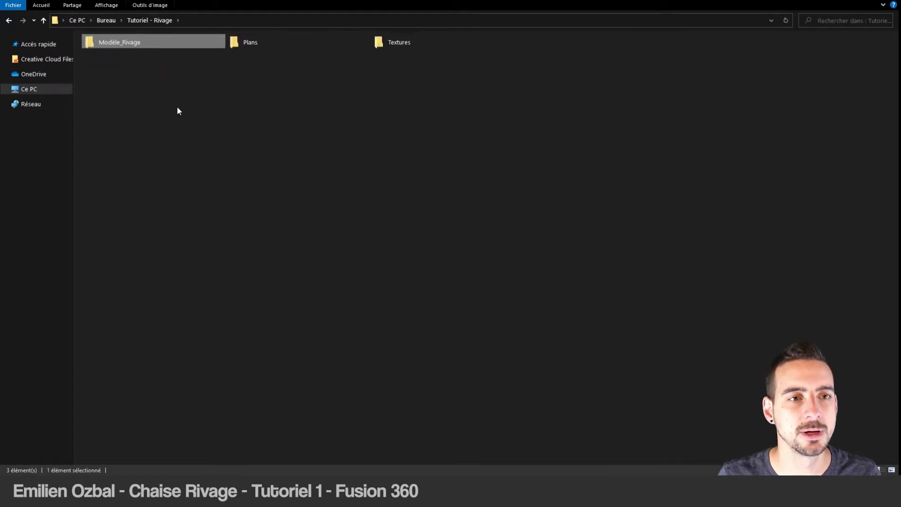
{"action": "scroll", "coordinate": [177, 106], "scroll_direction": "up", "scroll_amount": 3, "text": "ctrl"}
{"action": "double_click", "coordinate": [150, 135]}
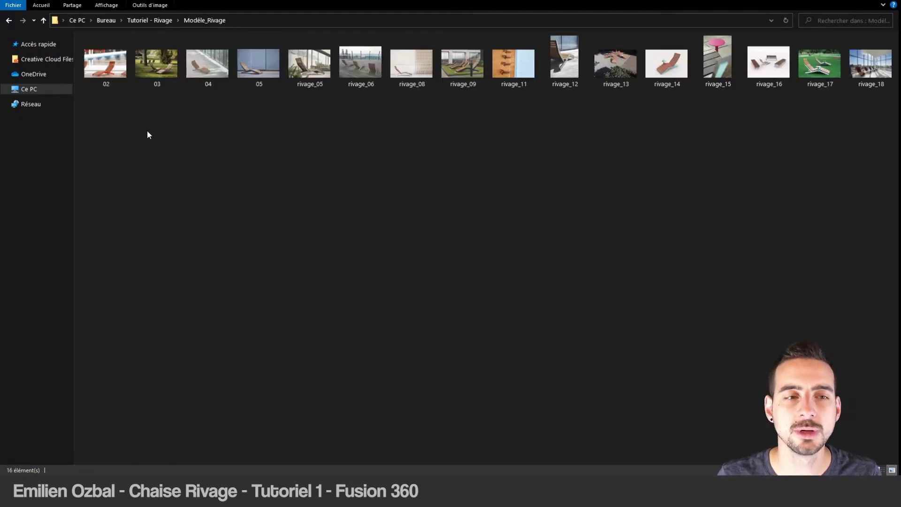
{"action": "double_click", "coordinate": [108, 64]}
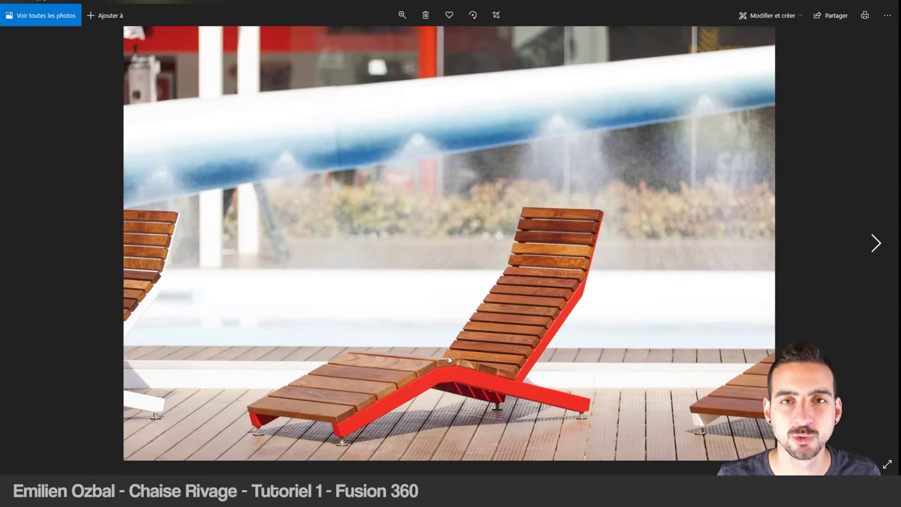
Zoom into the photo and pan across the red frame and wooden backrest.
{"action": "scroll", "coordinate": [478, 364], "scroll_direction": "up", "scroll_amount": 2}
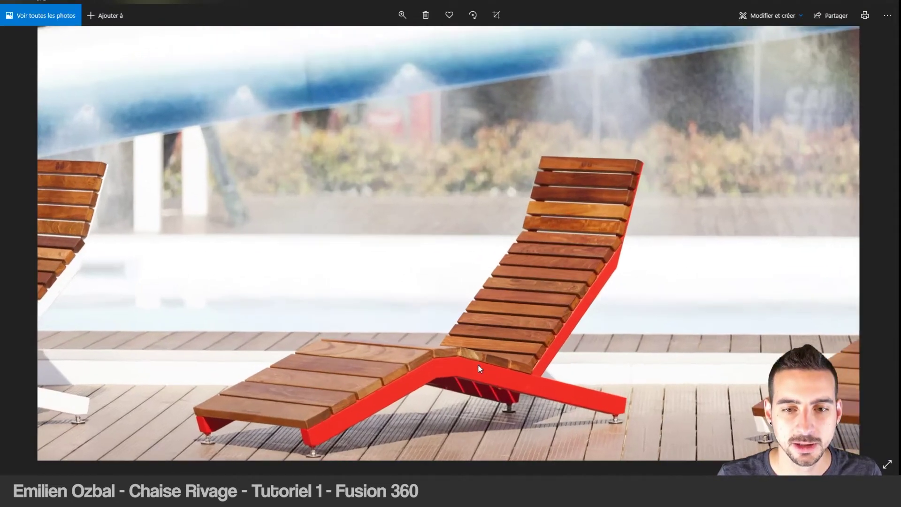
{"action": "scroll", "coordinate": [477, 364], "scroll_direction": "up", "scroll_amount": 2}
{"action": "scroll", "coordinate": [477, 364], "scroll_direction": "up", "scroll_amount": 2}
{"action": "scroll", "coordinate": [471, 362], "scroll_direction": "up", "scroll_amount": 1}
{"action": "mouse_move", "coordinate": [458, 248]}
{"action": "left_mouse_down"}
{"action": "mouse_move", "coordinate": [507, 202]}
{"action": "mouse_move", "coordinate": [493, 230]}
{"action": "left_mouse_up"}
{"action": "scroll", "coordinate": [259, 410], "scroll_direction": "up", "scroll_amount": 1}
{"action": "scroll", "coordinate": [268, 387], "scroll_direction": "up", "scroll_amount": 1}
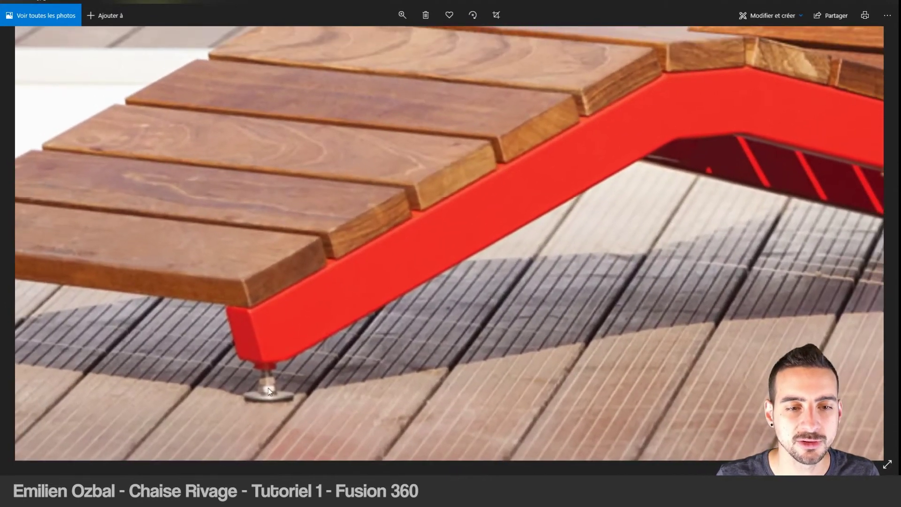
{"action": "scroll", "coordinate": [356, 280], "scroll_direction": "down", "scroll_amount": 2}
{"action": "scroll", "coordinate": [443, 240], "scroll_direction": "up", "scroll_amount": 2}
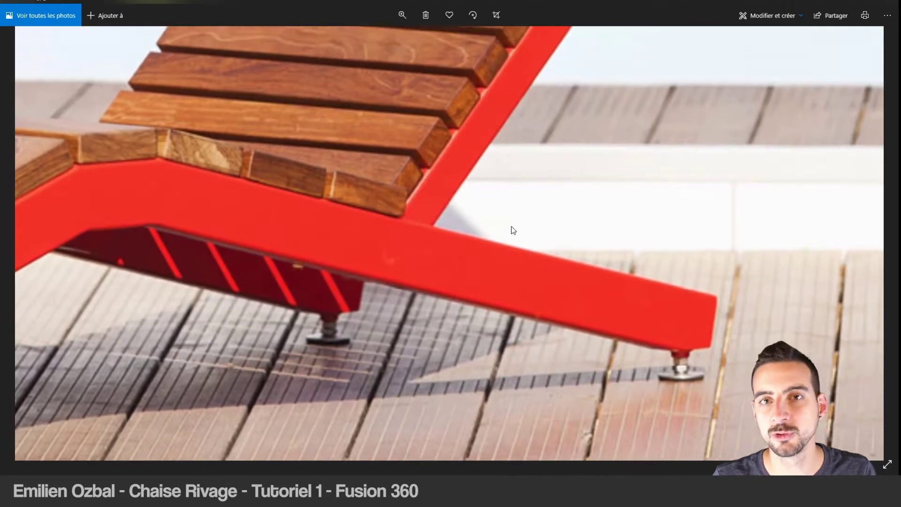
{"action": "left_click_drag", "start_coordinate": [327, 258], "coordinate": [321, 379]}
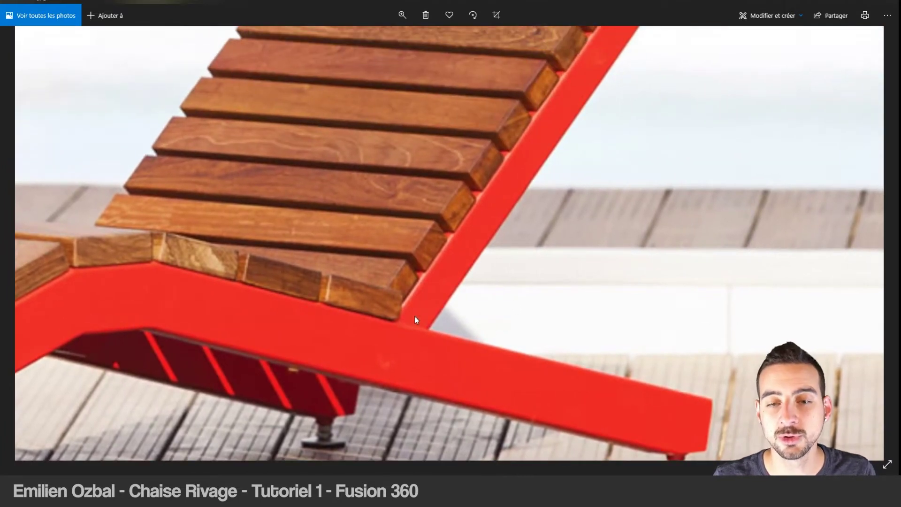
Arrow through to a full lounger photo, then close Photos.
{"action": "key", "text": "Right"}
{"action": "key", "text": "Right"}
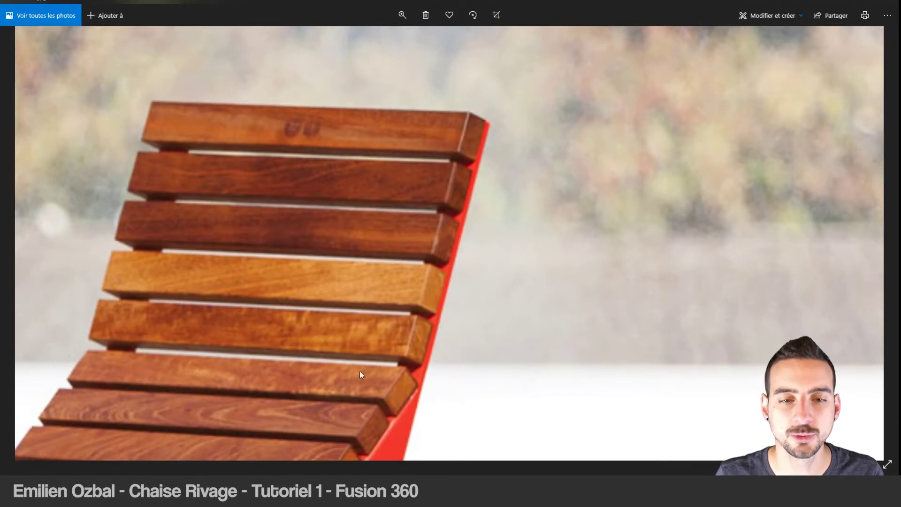
{"action": "key", "text": "Right"}
{"action": "key", "text": "Right"}
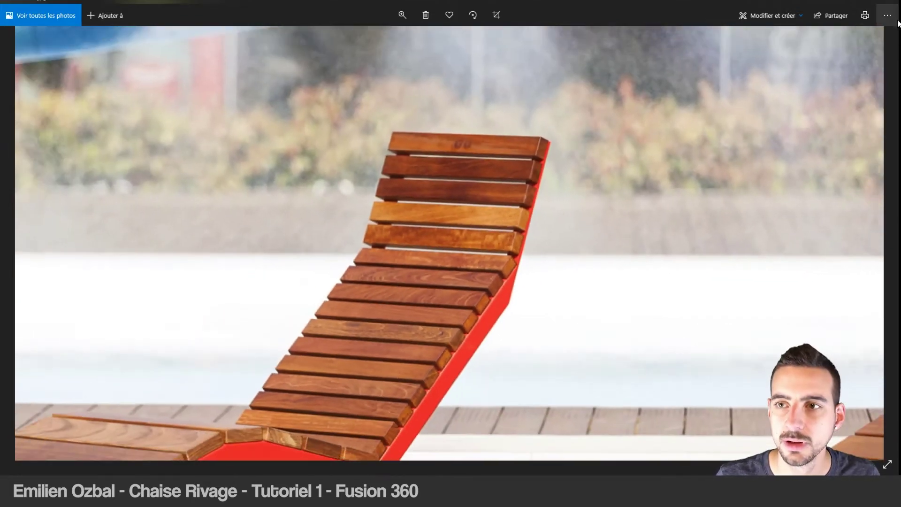
{"action": "left_click", "coordinate": [891, 5]}
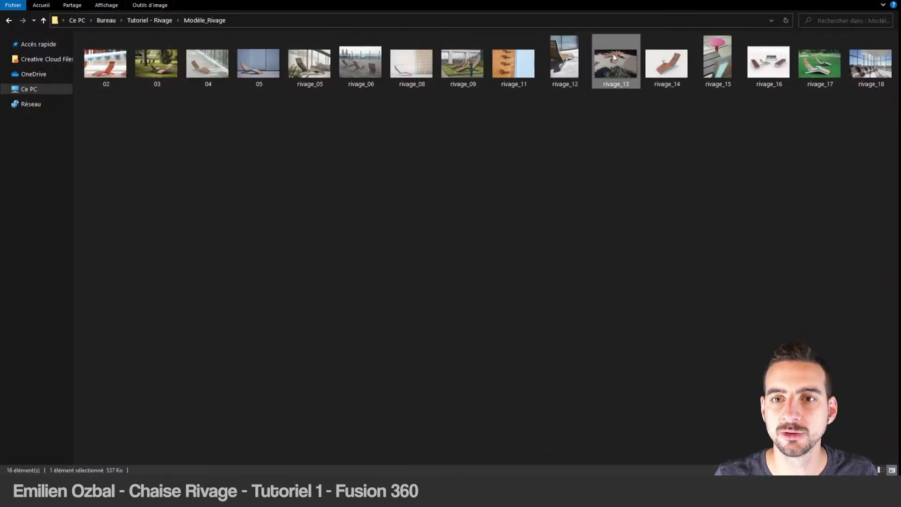
View the rivage_13 photo and the next reference photos, then close the viewer.
{"action": "double_click", "coordinate": [613, 57]}
{"action": "key", "text": "Right"}
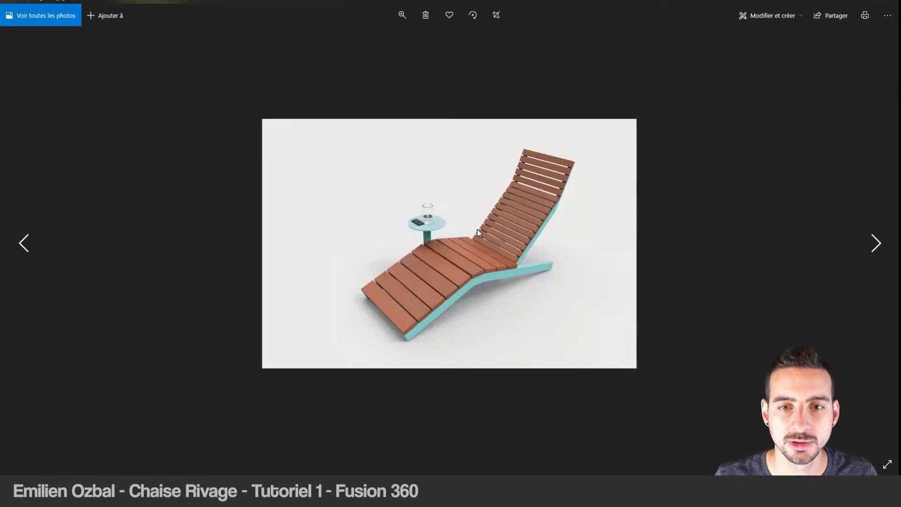
{"action": "key", "text": "Right"}
{"action": "scroll", "coordinate": [384, 175], "scroll_direction": "up", "scroll_amount": 3}
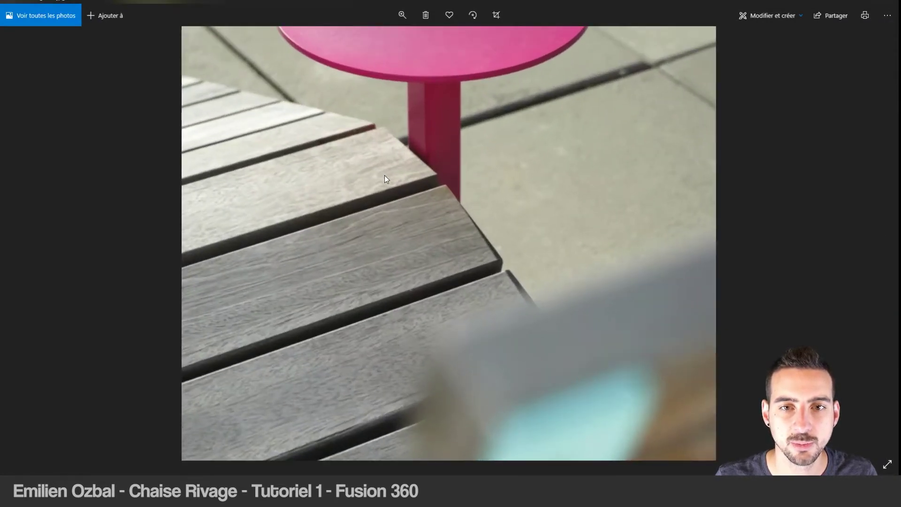
{"action": "scroll", "coordinate": [384, 175], "scroll_direction": "down", "scroll_amount": 3}
{"action": "key", "text": "Escape"}
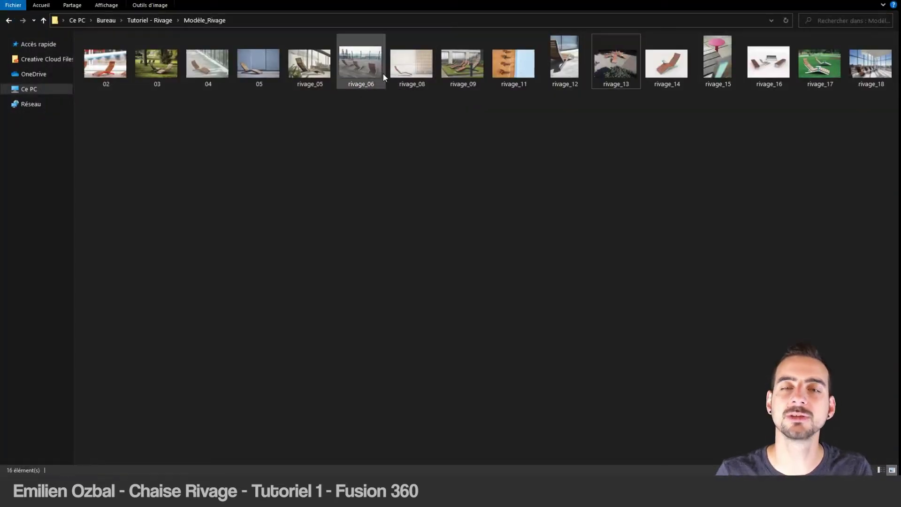
Browse from the rivage_08 photo through neighbouring chair photos, then close the viewer.
{"action": "double_click", "coordinate": [405, 74]}
{"action": "key", "text": "Right"}
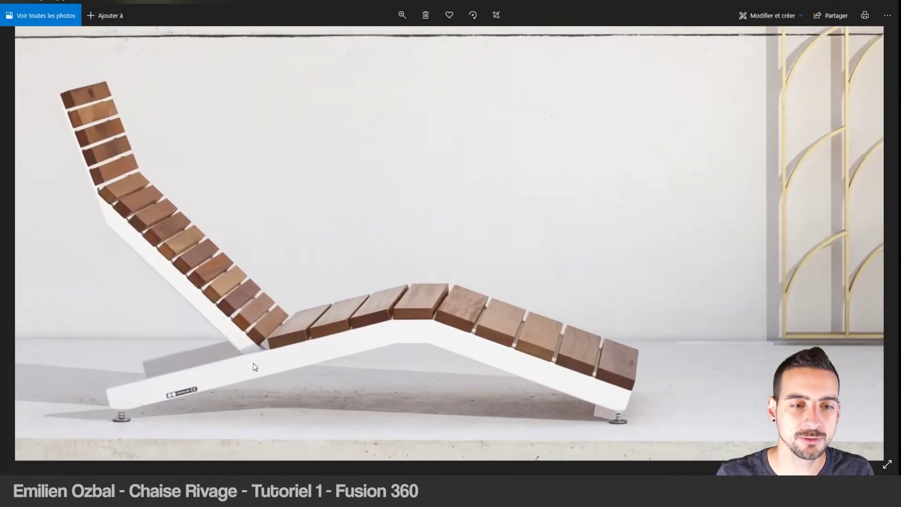
{"action": "key", "text": "Right"}
{"action": "key", "text": "Left"}
{"action": "key", "text": "Left"}
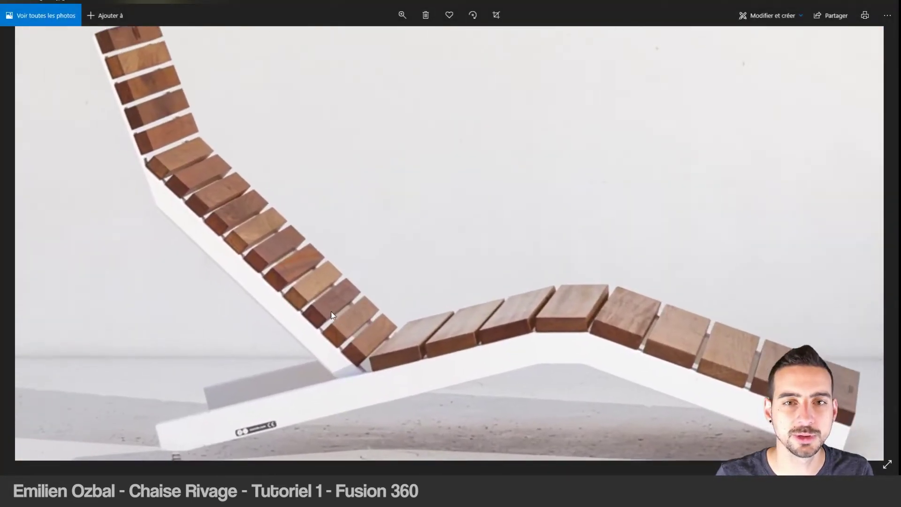
{"action": "key", "text": "Escape"}
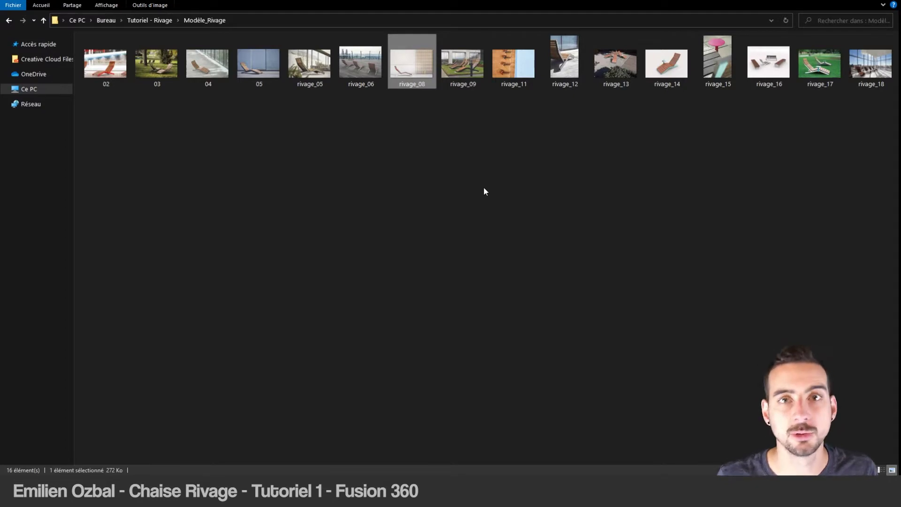
Step back from image 05 through earlier photos, then return to Tutoriel - Rivage.
{"action": "left_click", "coordinate": [275, 77]}
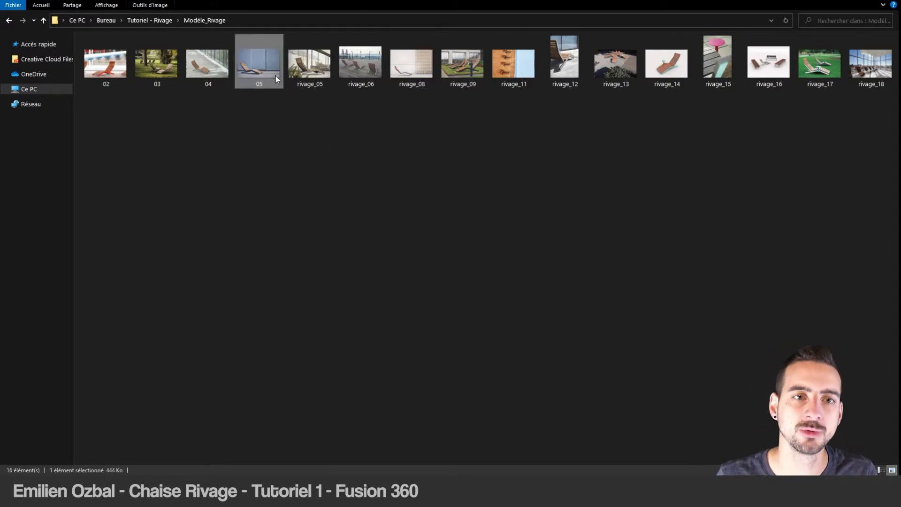
{"action": "double_click", "coordinate": [275, 75]}
{"action": "key", "text": "Left"}
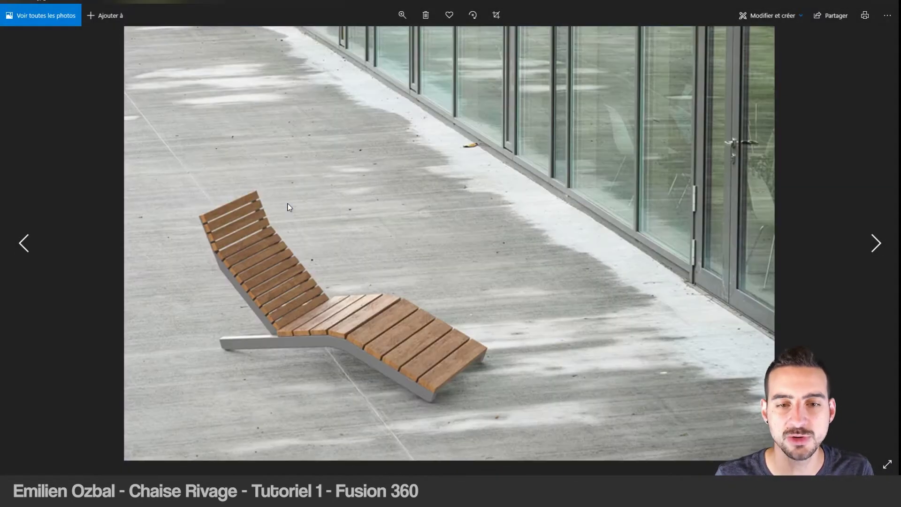
{"action": "key", "text": "Left"}
{"action": "key", "text": "Left"}
{"action": "key", "text": "Escape"}
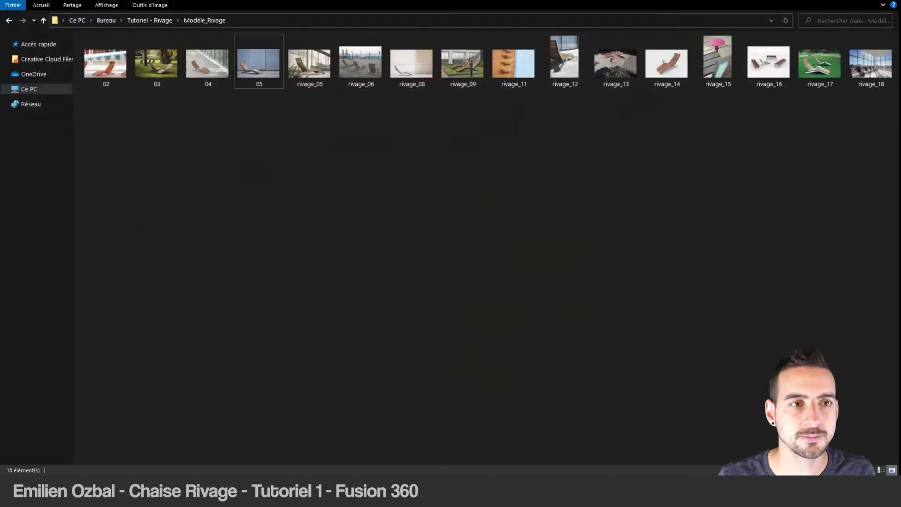
{"action": "left_click", "coordinate": [9, 21]}
Open the RVA170-10_3d drawing from the Plans folder and pan the chair into view.
{"action": "double_click", "coordinate": [287, 123]}
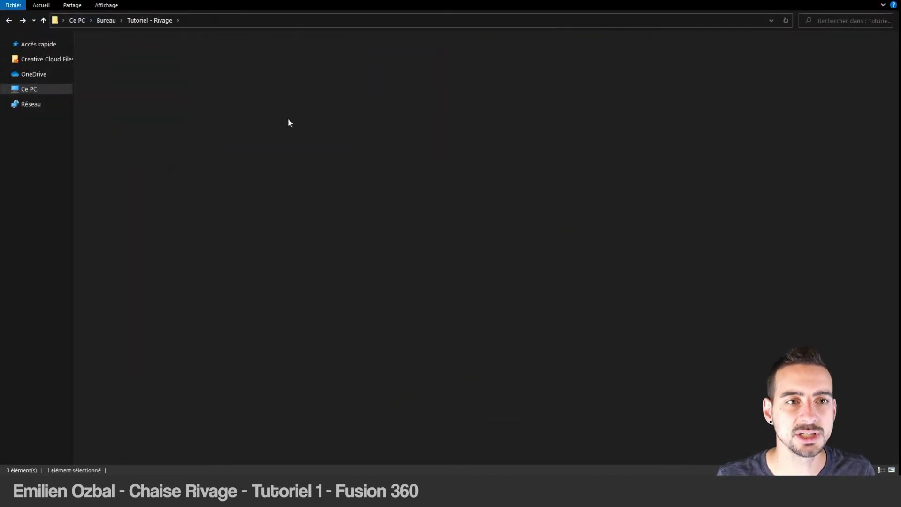
{"action": "left_click", "coordinate": [278, 103]}
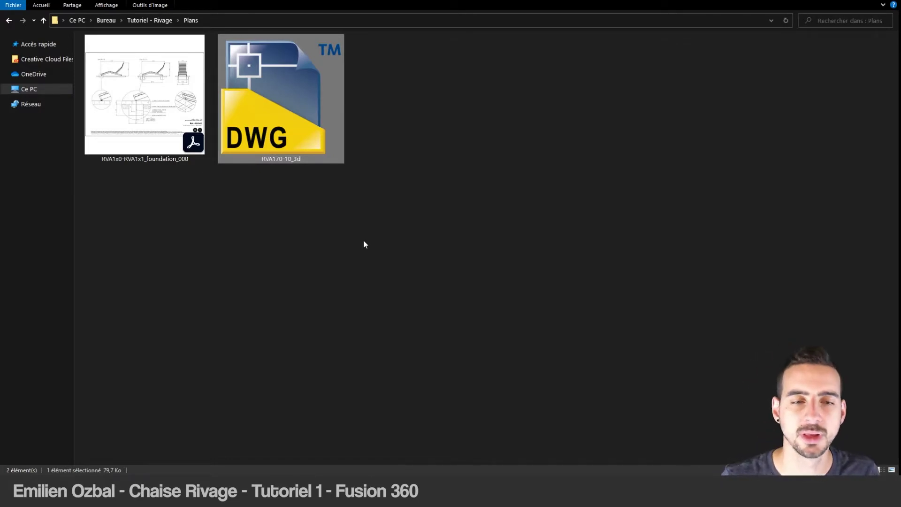
{"action": "double_click", "coordinate": [247, 92]}
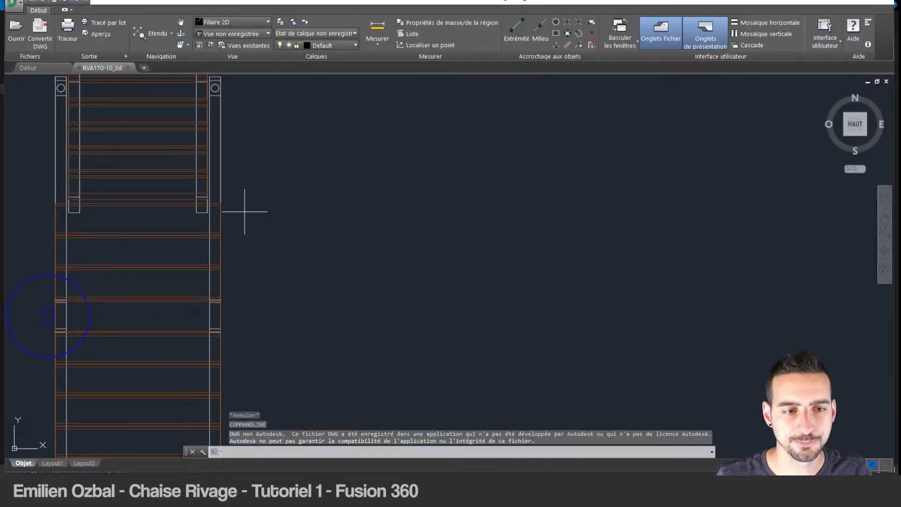
{"action": "middle_click_drag", "start_coordinate": [209, 157], "coordinate": [280, 254]}
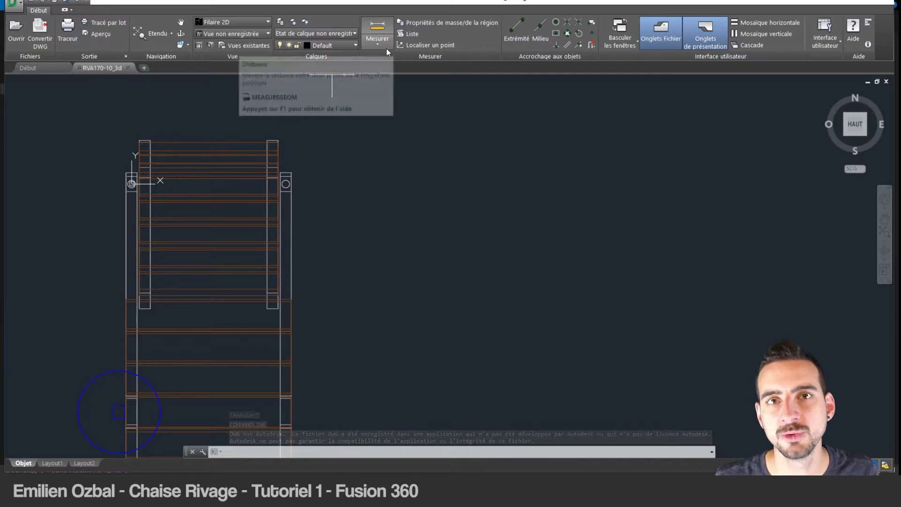
Measure the distance between the chair's two top corners: 504.06.
{"action": "left_click", "coordinate": [383, 29]}
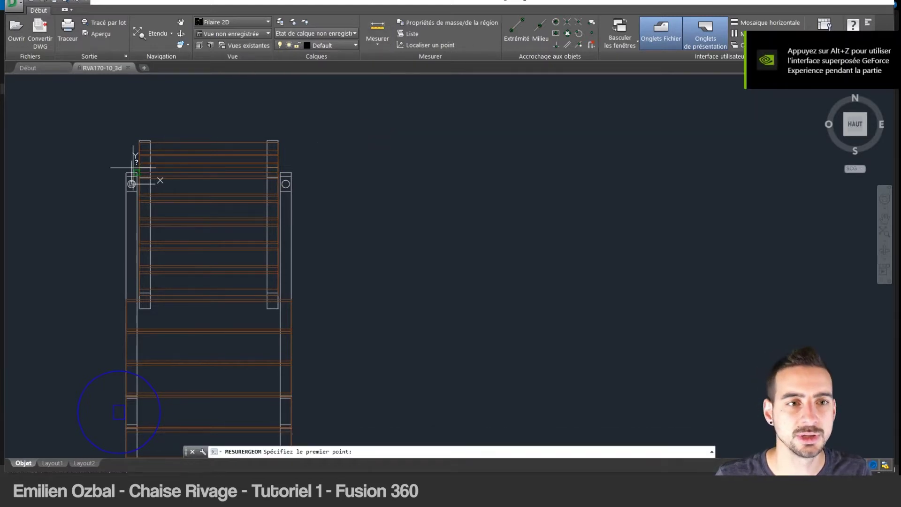
{"action": "left_click", "coordinate": [139, 141]}
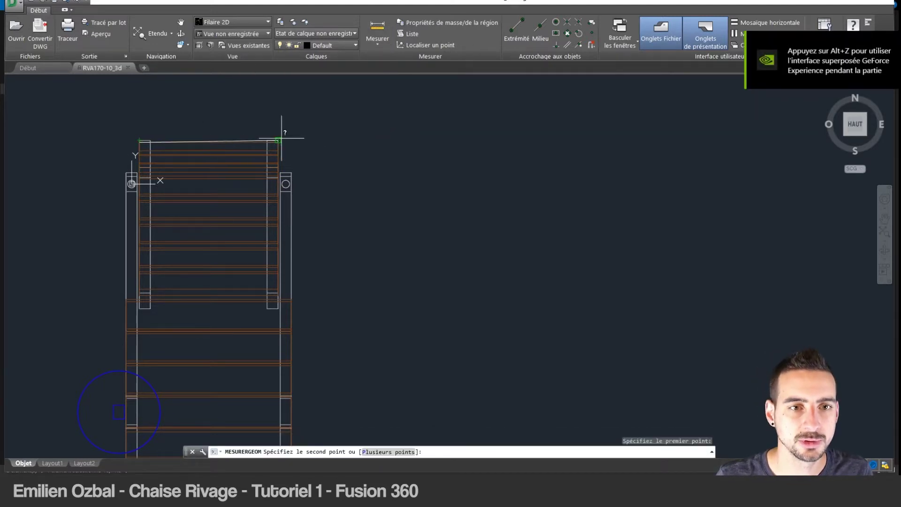
{"action": "left_click", "coordinate": [278, 141]}
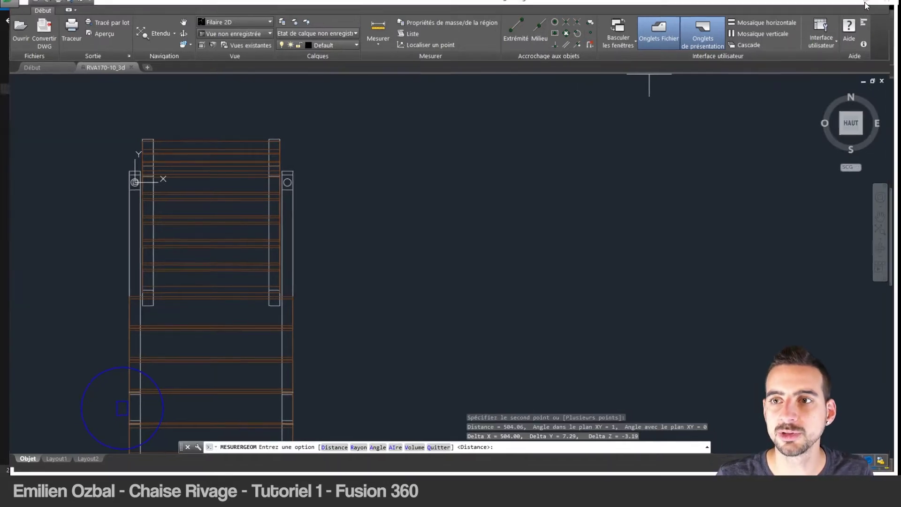
{"action": "key", "text": "Escape"}
{"action": "scroll", "coordinate": [363, 263], "scroll_direction": "down", "scroll_amount": 4}
{"action": "scroll", "coordinate": [314, 258], "scroll_direction": "up", "scroll_amount": 2}
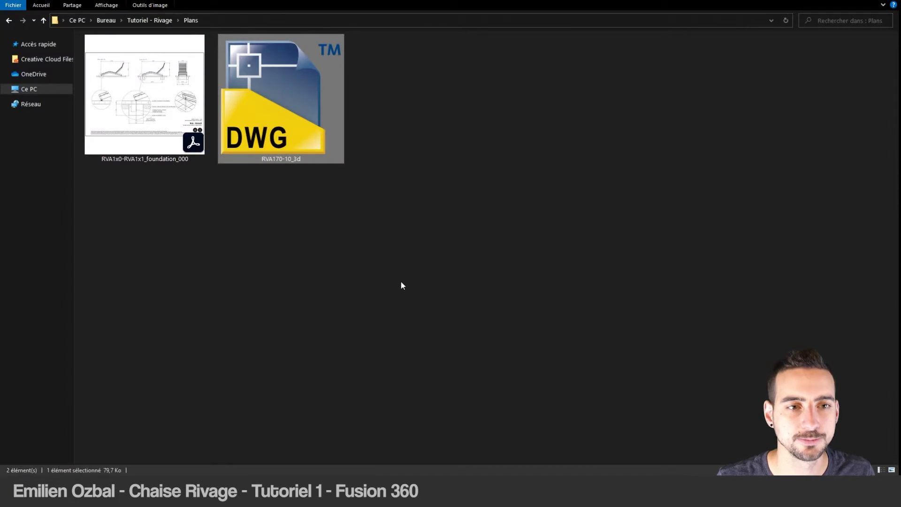
Open the RVA1x0-RVA1x1_foundation_000 PDF and bring the RVA 150 side view into view.
{"action": "left_click", "coordinate": [167, 185]}
{"action": "double_click", "coordinate": [140, 98]}
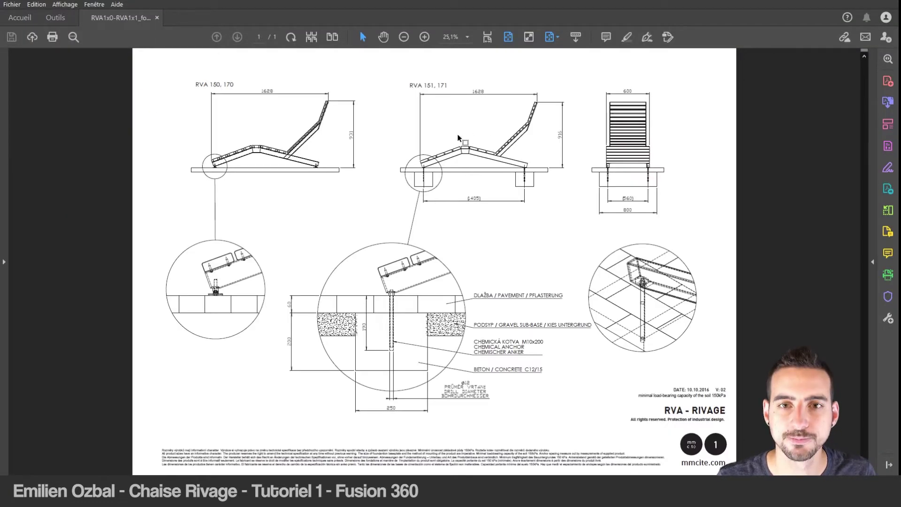
{"action": "scroll", "coordinate": [458, 137], "scroll_direction": "up", "scroll_amount": 3, "text": "ctrl"}
{"action": "scroll", "coordinate": [460, 143], "scroll_direction": "down", "scroll_amount": 1, "text": "ctrl"}
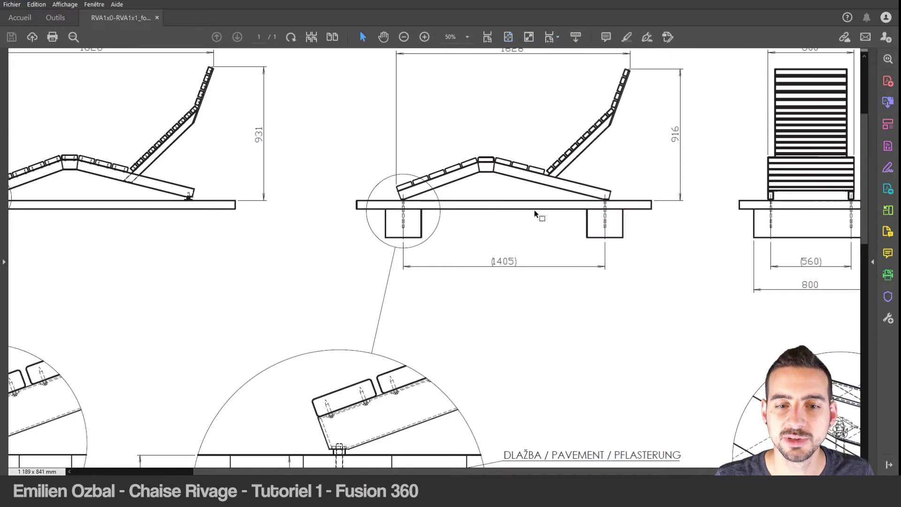
{"action": "scroll", "coordinate": [534, 214], "scroll_direction": "up", "scroll_amount": 2}
{"action": "left_click_drag", "start_coordinate": [304, 219], "coordinate": [571, 207]}
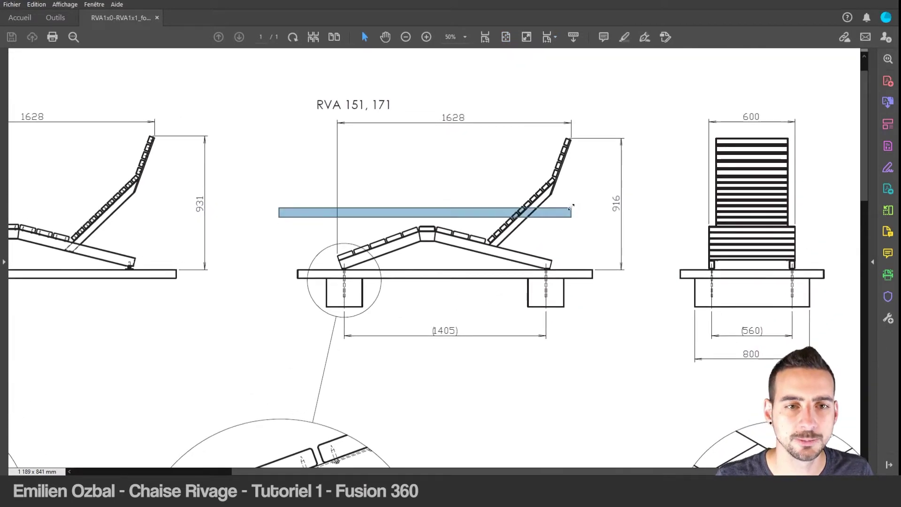
{"action": "mouse_move", "coordinate": [173, 293]}
{"action": "left_mouse_down"}
{"action": "mouse_move", "coordinate": [533, 306]}
{"action": "mouse_move", "coordinate": [524, 98]}
{"action": "left_mouse_up"}
Zoom into the enlarged left detail circle and scroll across the sheet.
{"action": "scroll", "coordinate": [174, 265], "scroll_direction": "up", "scroll_amount": 5, "text": "ctrl"}
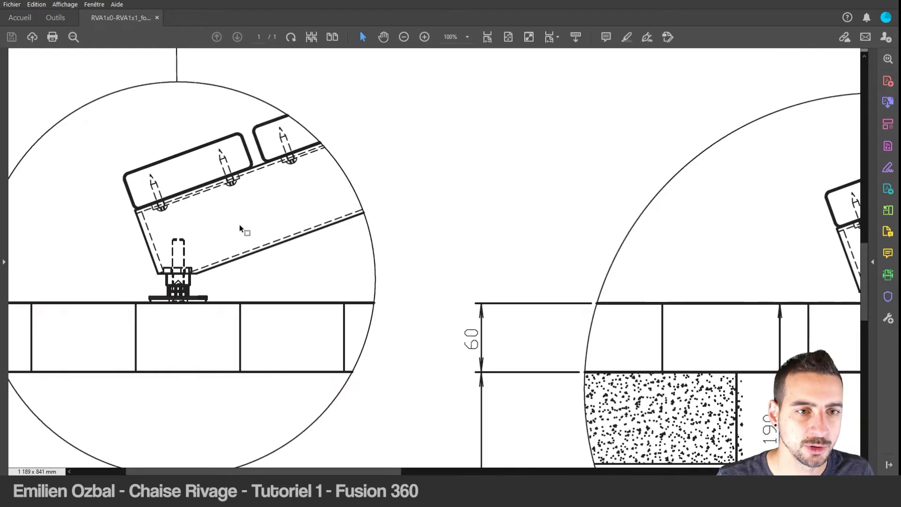
{"action": "left_click_drag", "start_coordinate": [244, 230], "coordinate": [327, 189]}
{"action": "scroll", "coordinate": [388, 257], "scroll_direction": "right", "scroll_amount": 5}
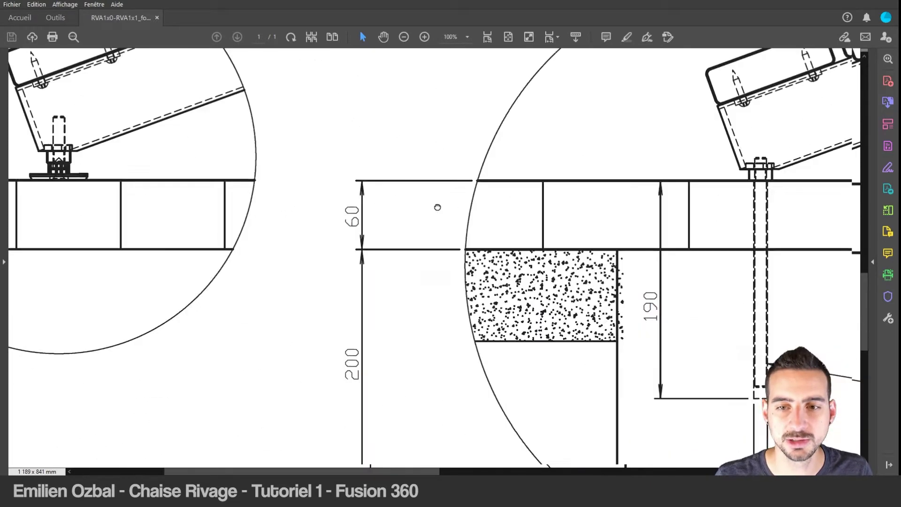
{"action": "scroll", "coordinate": [438, 205], "scroll_direction": "right", "scroll_amount": 4}
{"action": "scroll", "coordinate": [477, 193], "scroll_direction": "right", "scroll_amount": 1}
{"action": "scroll", "coordinate": [466, 244], "scroll_direction": "right", "scroll_amount": 3}
{"action": "scroll", "coordinate": [466, 244], "scroll_direction": "down", "scroll_amount": 2, "text": "ctrl"}
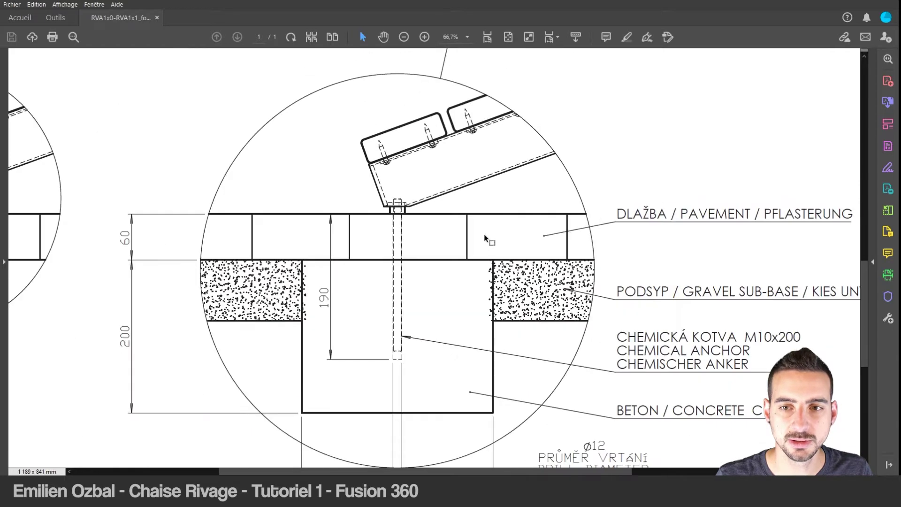
{"action": "scroll", "coordinate": [474, 232], "scroll_direction": "right", "scroll_amount": 4}
{"action": "scroll", "coordinate": [472, 228], "scroll_direction": "right", "scroll_amount": 1}
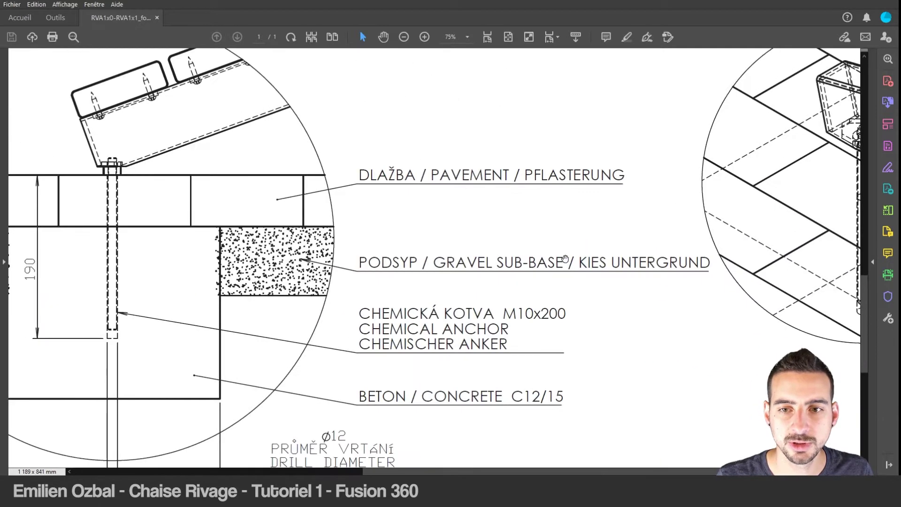
{"action": "scroll", "coordinate": [474, 230], "scroll_direction": "up", "scroll_amount": 1, "text": "ctrl"}
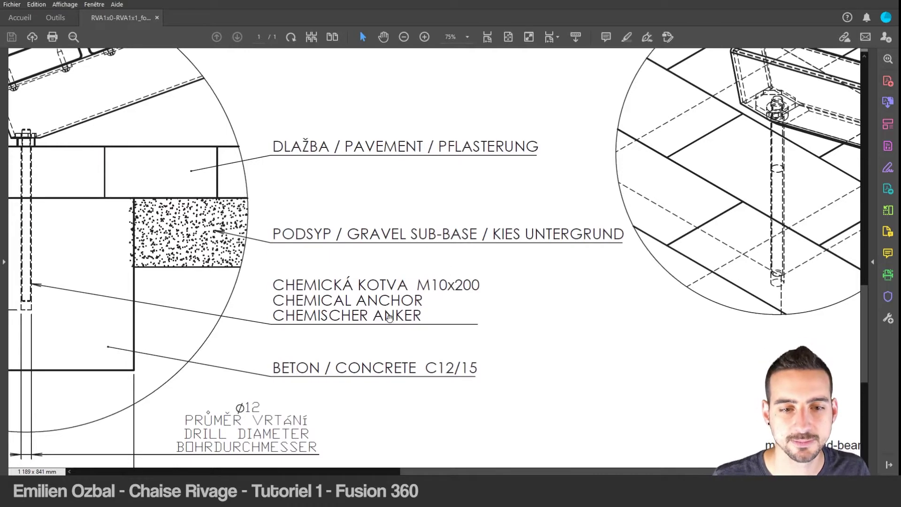
{"action": "scroll", "coordinate": [389, 318], "scroll_direction": "left", "scroll_amount": 1}
{"action": "scroll", "coordinate": [389, 318], "scroll_direction": "down", "scroll_amount": 1}
Inspect the isometric anchor detail and the full RVA 151, 171 side view.
{"action": "left_click_drag", "start_coordinate": [423, 212], "coordinate": [179, 279]}
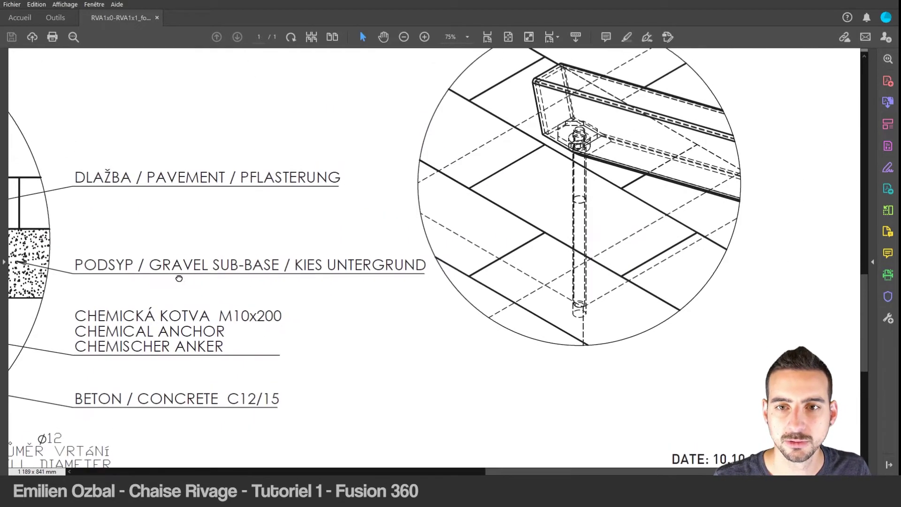
{"action": "scroll", "coordinate": [514, 161], "scroll_direction": "down", "scroll_amount": 4}
{"action": "scroll", "coordinate": [514, 162], "scroll_direction": "down", "scroll_amount": 3}
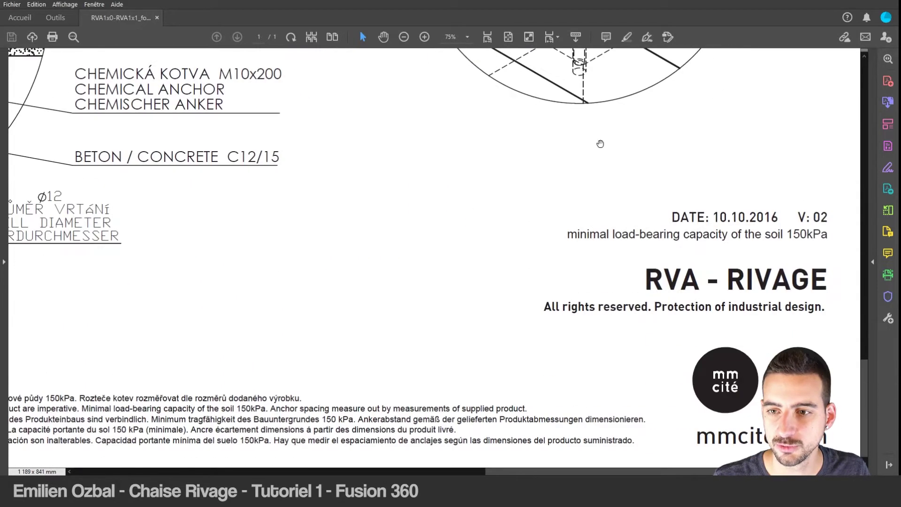
{"action": "scroll", "coordinate": [474, 179], "scroll_direction": "up", "scroll_amount": 6}
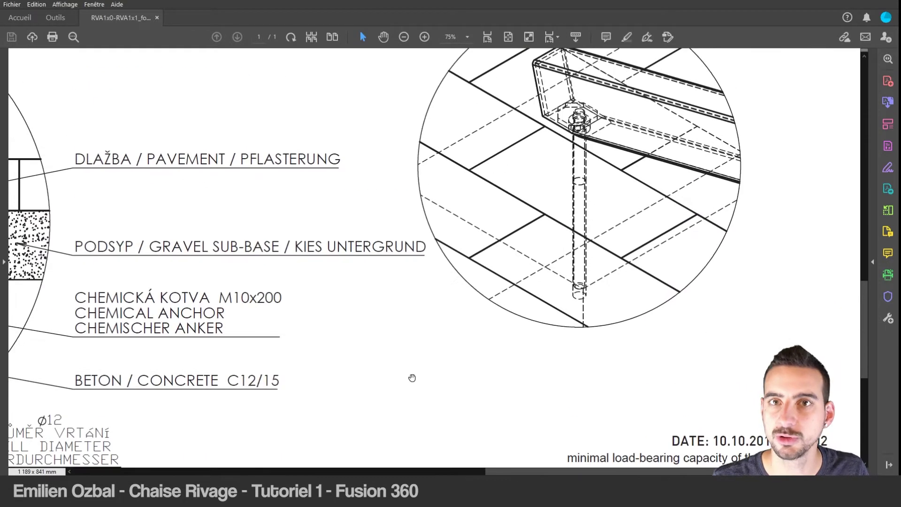
{"action": "scroll", "coordinate": [525, 177], "scroll_direction": "up", "scroll_amount": 5}
{"action": "scroll", "coordinate": [507, 309], "scroll_direction": "up", "scroll_amount": 8}
{"action": "scroll", "coordinate": [410, 371], "scroll_direction": "up", "scroll_amount": 1}
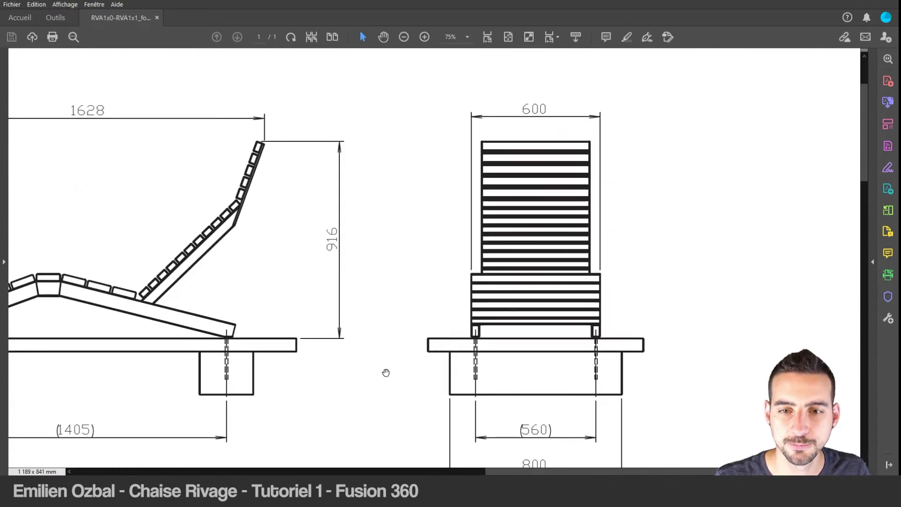
{"action": "scroll", "coordinate": [382, 371], "scroll_direction": "down", "scroll_amount": 1}
{"action": "left_click_drag", "start_coordinate": [142, 150], "coordinate": [447, 202]}
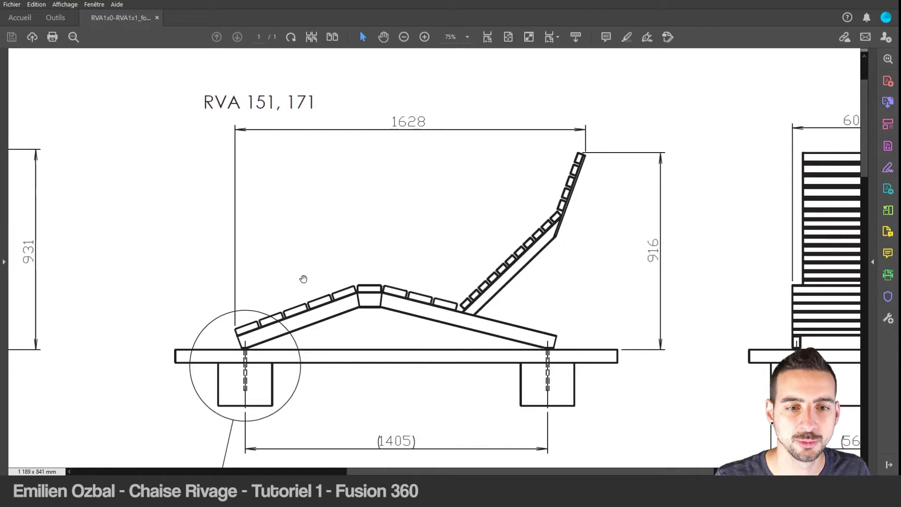
{"action": "left_click_drag", "start_coordinate": [301, 276], "coordinate": [377, 250]}
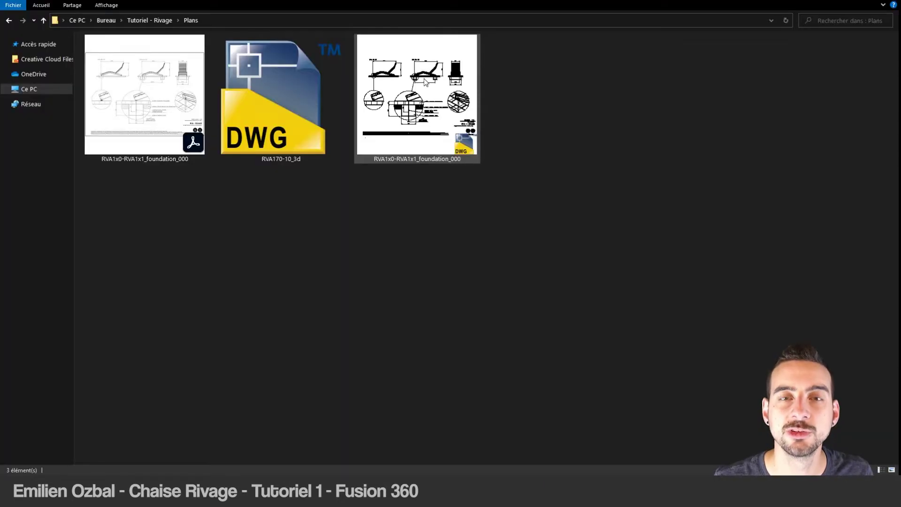
Open RVA1x0-RVA1x1_foundation_000.dwg from the Plans folder in DWG TrueView.
{"action": "mouse_move", "coordinate": [418, 95]}
{"action": "double_click", "coordinate": [412, 116]}
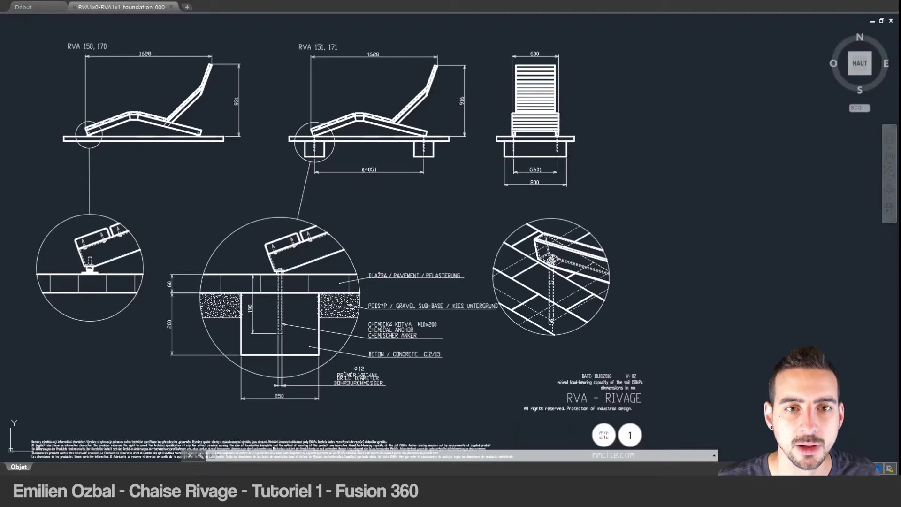
Zoom to the 1628 dimension and measure between its two ends with Distance: 81.4 units.
{"action": "scroll", "coordinate": [357, 188], "scroll_direction": "up", "scroll_amount": 1}
{"action": "scroll", "coordinate": [358, 180], "scroll_direction": "up", "scroll_amount": 3}
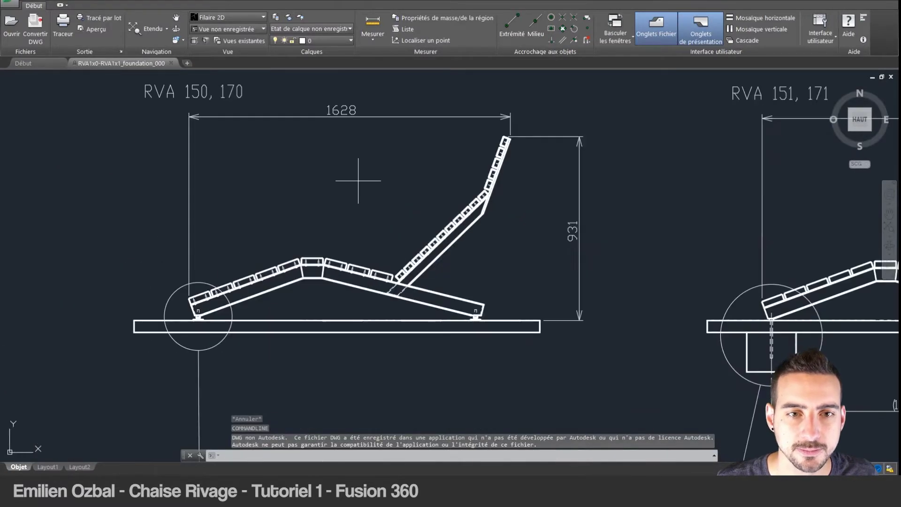
{"action": "scroll", "coordinate": [370, 175], "scroll_direction": "down", "scroll_amount": 3}
{"action": "scroll", "coordinate": [382, 171], "scroll_direction": "up", "scroll_amount": 3}
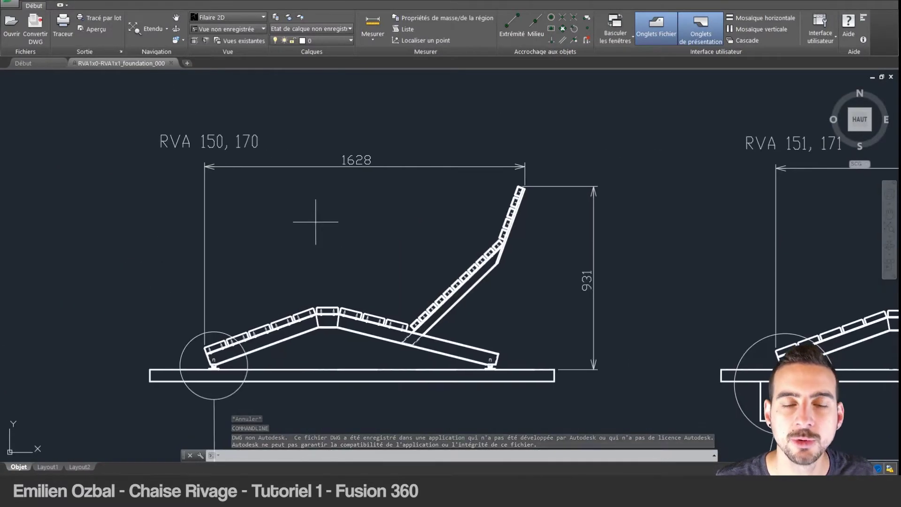
{"action": "scroll", "coordinate": [374, 215], "scroll_direction": "down", "scroll_amount": 3}
{"action": "scroll", "coordinate": [445, 175], "scroll_direction": "up", "scroll_amount": 3}
{"action": "scroll", "coordinate": [450, 178], "scroll_direction": "down", "scroll_amount": 3}
{"action": "scroll", "coordinate": [533, 206], "scroll_direction": "up", "scroll_amount": 3}
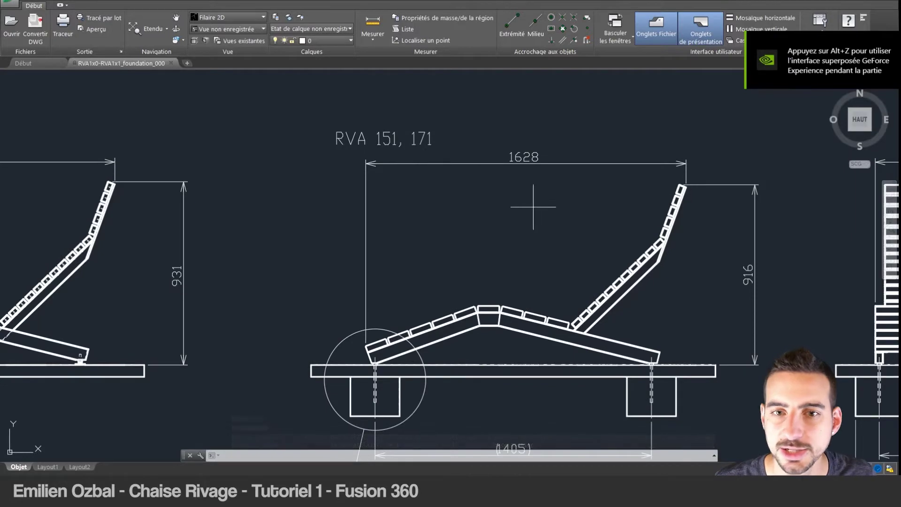
{"action": "scroll", "coordinate": [533, 206], "scroll_direction": "up", "scroll_amount": 3}
{"action": "scroll", "coordinate": [447, 172], "scroll_direction": "down", "scroll_amount": 3}
{"action": "scroll", "coordinate": [333, 169], "scroll_direction": "up", "scroll_amount": 3}
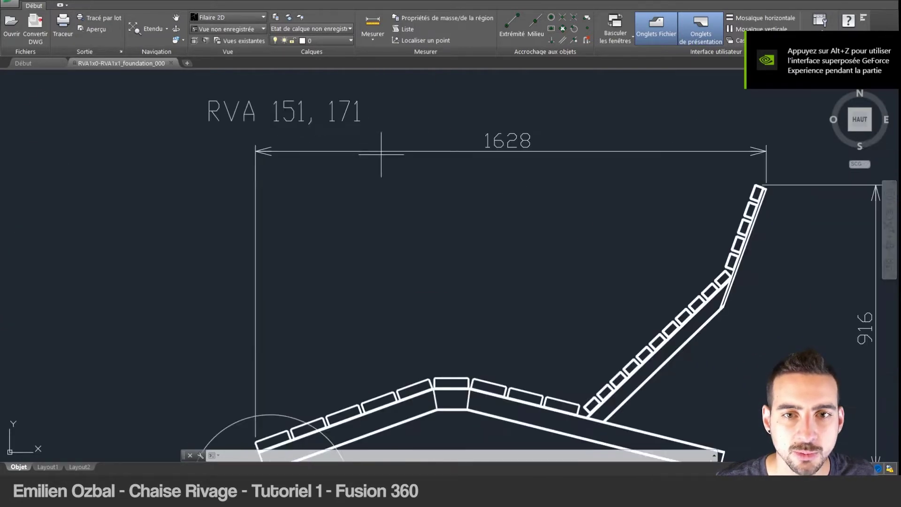
{"action": "scroll", "coordinate": [328, 160], "scroll_direction": "down", "scroll_amount": 3}
{"action": "scroll", "coordinate": [516, 118], "scroll_direction": "up", "scroll_amount": 3}
{"action": "scroll", "coordinate": [305, 136], "scroll_direction": "down", "scroll_amount": 3}
{"action": "scroll", "coordinate": [291, 194], "scroll_direction": "up", "scroll_amount": 3}
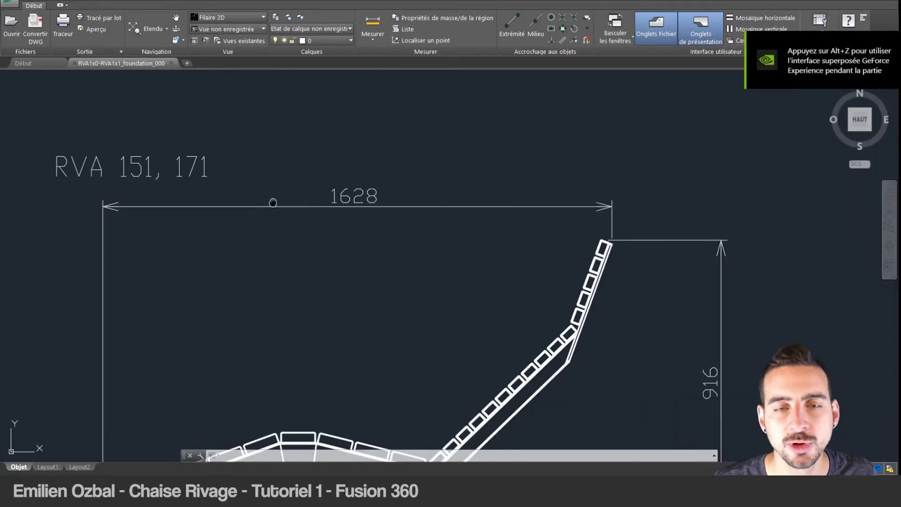
{"action": "scroll", "coordinate": [291, 194], "scroll_direction": "down", "scroll_amount": 3}
{"action": "scroll", "coordinate": [318, 140], "scroll_direction": "up", "scroll_amount": 3}
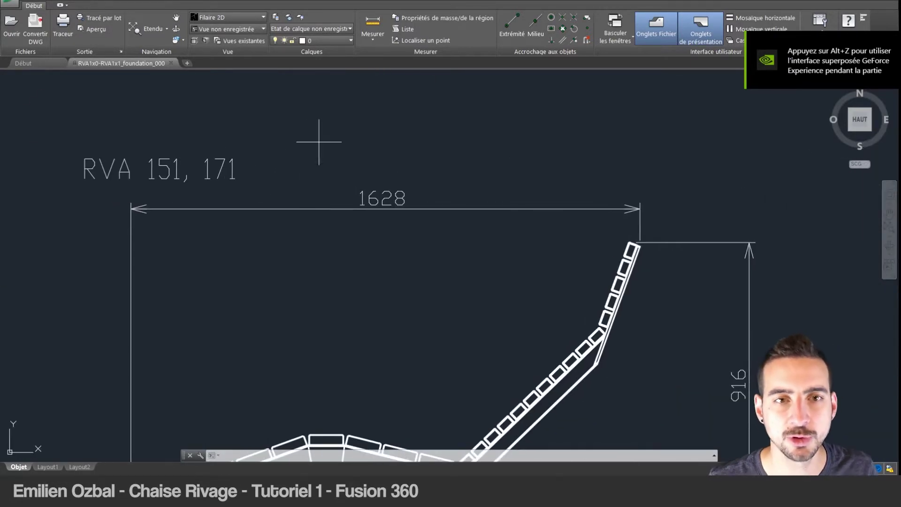
{"action": "left_click", "coordinate": [366, 36]}
{"action": "left_click", "coordinate": [131, 208]}
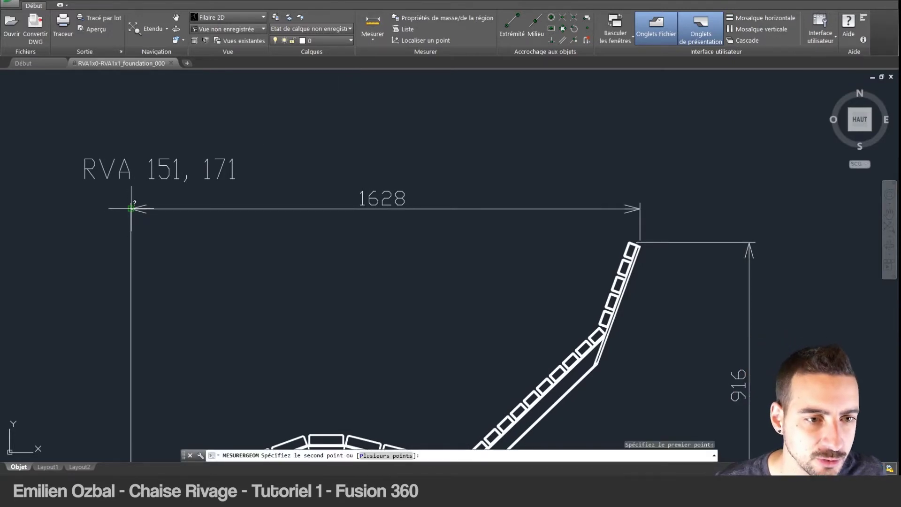
{"action": "left_click", "coordinate": [641, 208]}
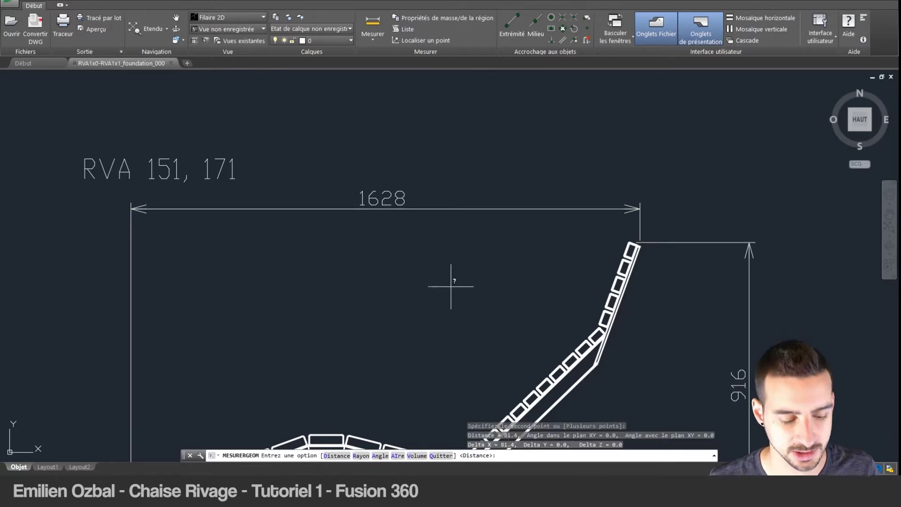
{"action": "key", "text": "super+r"}
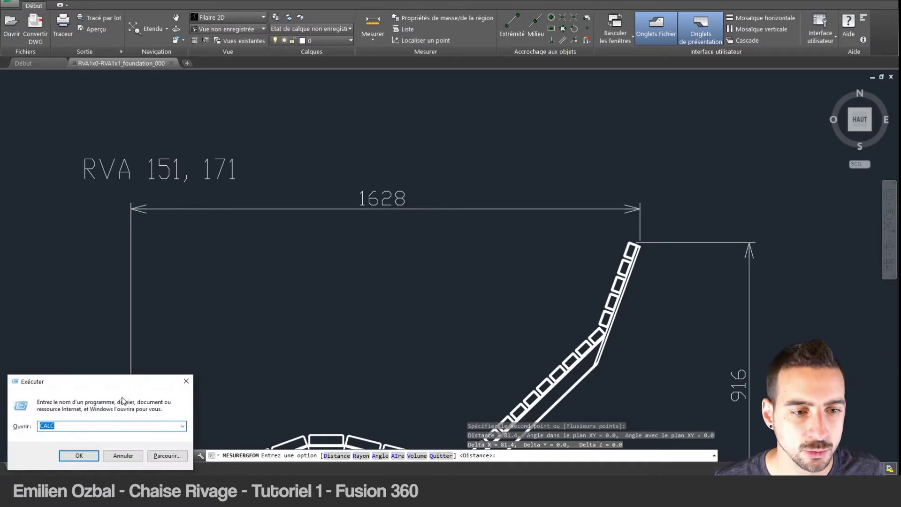
Compute 81,4*20 in Calculator to confirm it equals 1628, then close it.
{"action": "key", "text": "Return"}
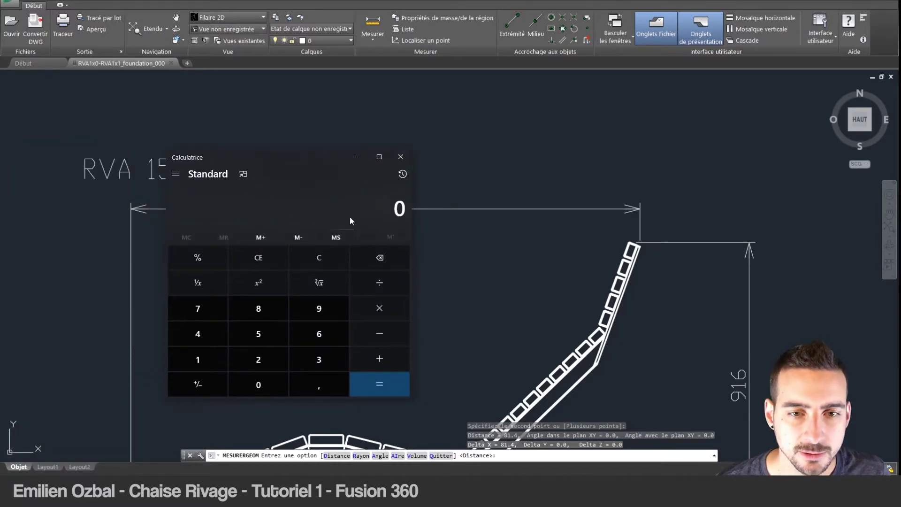
{"action": "type", "text": "81,4"}
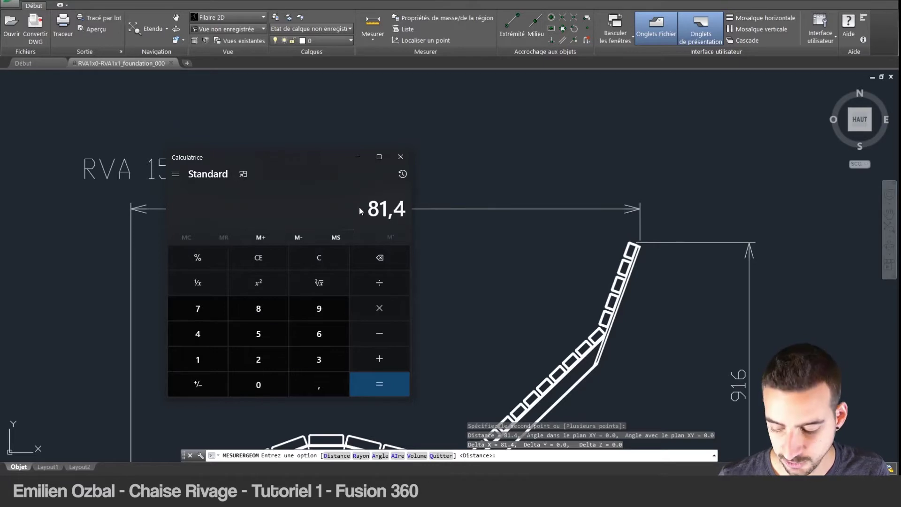
{"action": "type", "text": "*20"}
{"action": "key", "text": "Return"}
{"action": "mouse_move", "coordinate": [313, 157]}
{"action": "left_mouse_down"}
{"action": "mouse_move", "coordinate": [308, 178]}
{"action": "mouse_move", "coordinate": [357, 218]}
{"action": "left_mouse_up"}
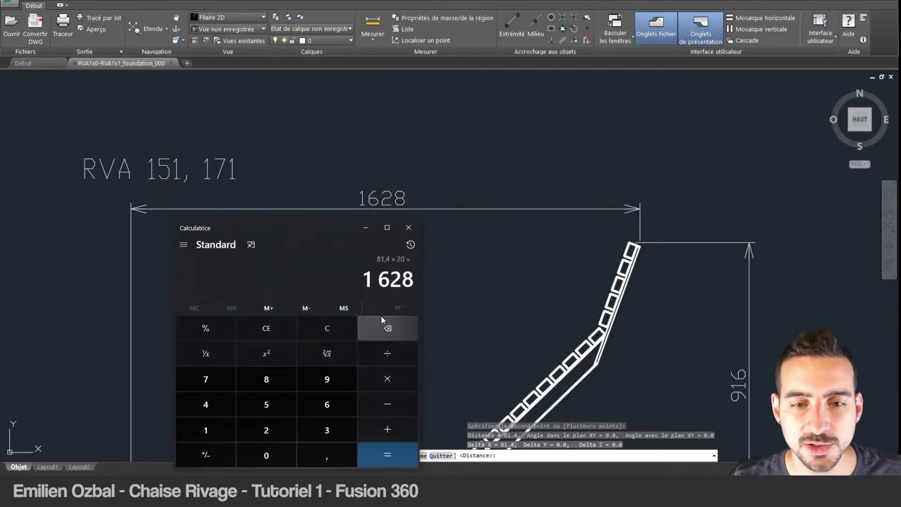
{"action": "left_click", "coordinate": [408, 228]}
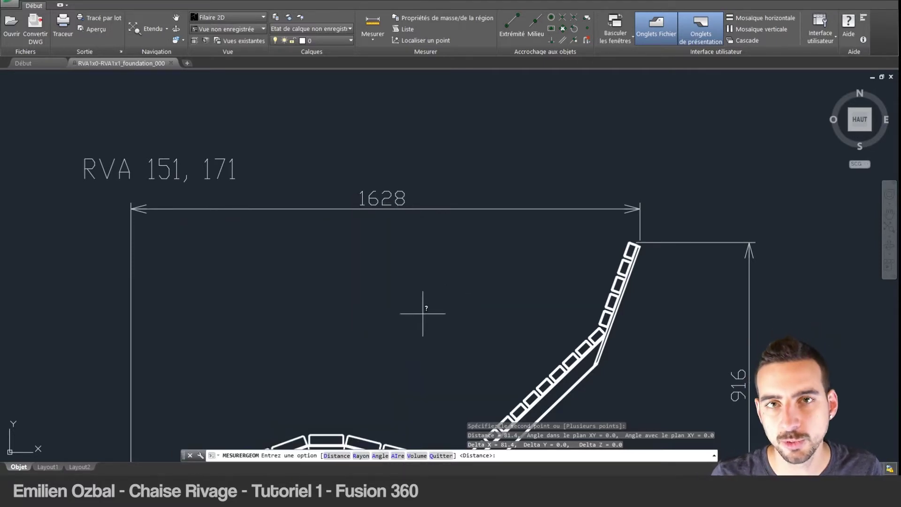
Zoom into the central seat slat and measure from top-edge midpoint to lower corner: 3.5.
{"action": "middle_click_drag", "start_coordinate": [412, 312], "coordinate": [380, 235]}
{"action": "middle_click_drag", "start_coordinate": [371, 365], "coordinate": [412, 211]}
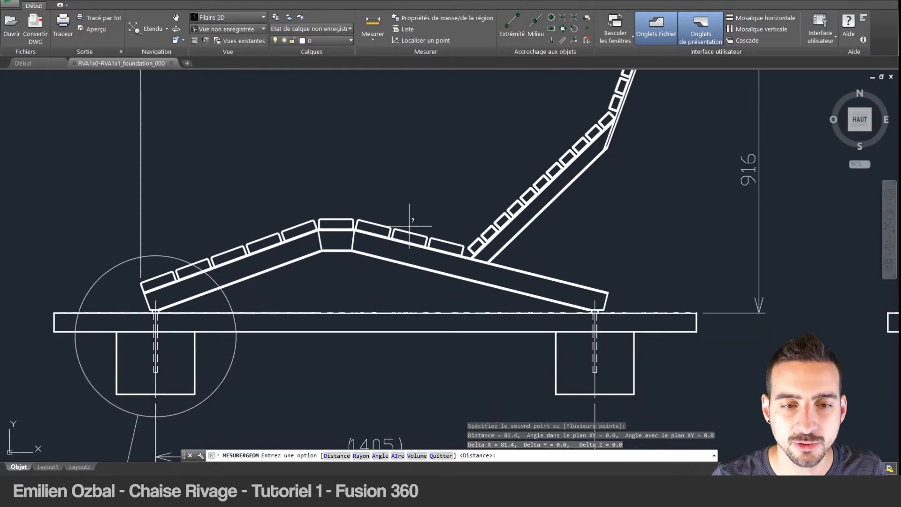
{"action": "scroll", "coordinate": [412, 211], "scroll_direction": "down", "scroll_amount": 3}
{"action": "scroll", "coordinate": [342, 238], "scroll_direction": "up", "scroll_amount": 6}
{"action": "scroll", "coordinate": [375, 228], "scroll_direction": "up", "scroll_amount": 2}
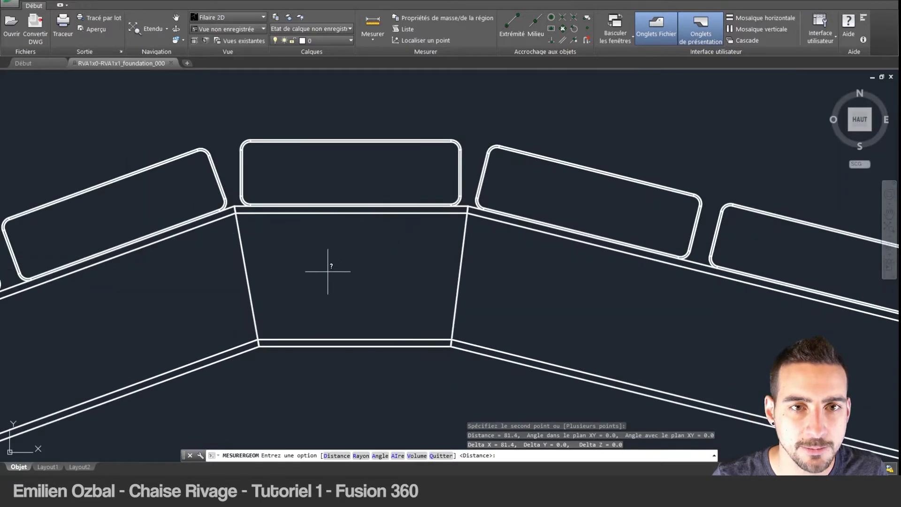
{"action": "scroll", "coordinate": [328, 267], "scroll_direction": "up", "scroll_amount": 4}
{"action": "left_click", "coordinate": [373, 26]}
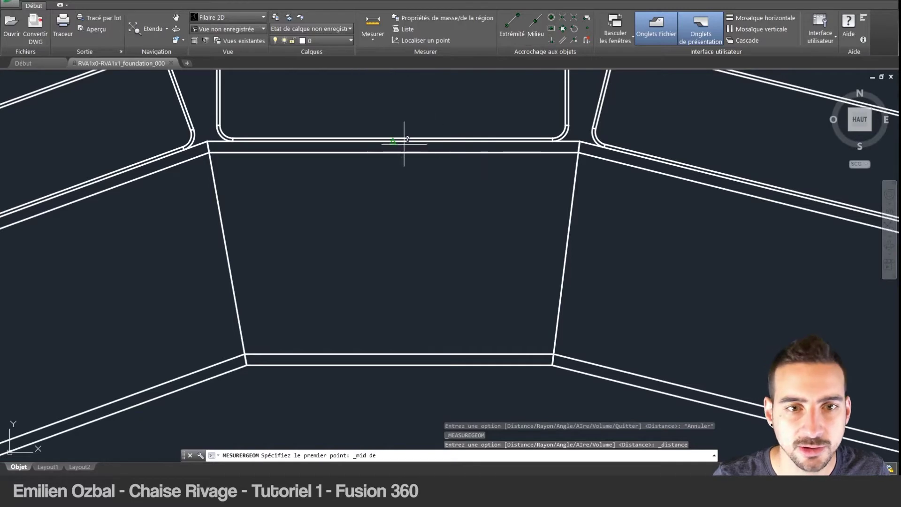
{"action": "scroll", "coordinate": [389, 132], "scroll_direction": "up", "scroll_amount": 2}
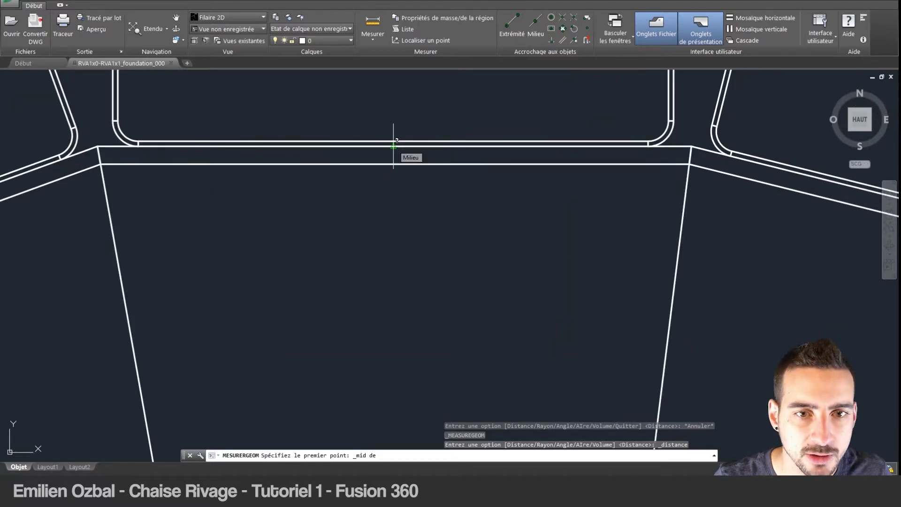
{"action": "left_click", "coordinate": [393, 146]}
{"action": "middle_click_drag", "start_coordinate": [394, 181], "coordinate": [500, 309]}
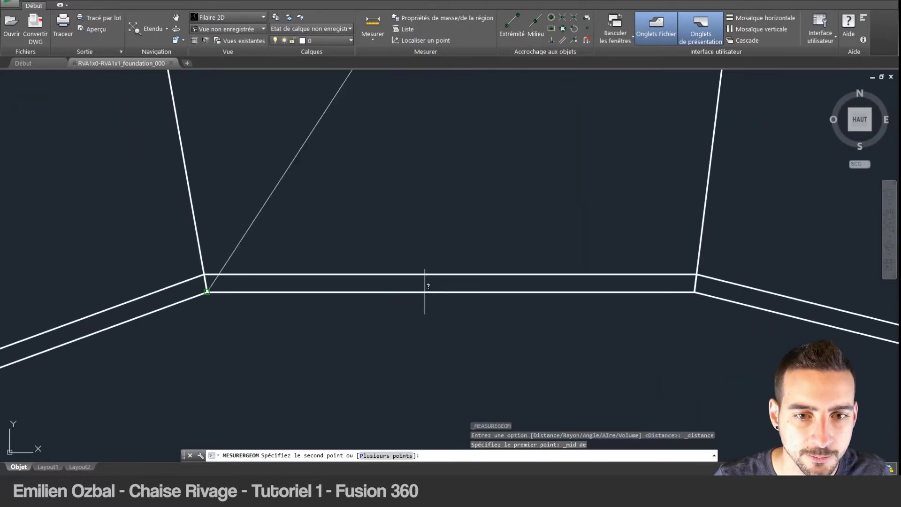
{"action": "left_click", "coordinate": [440, 290]}
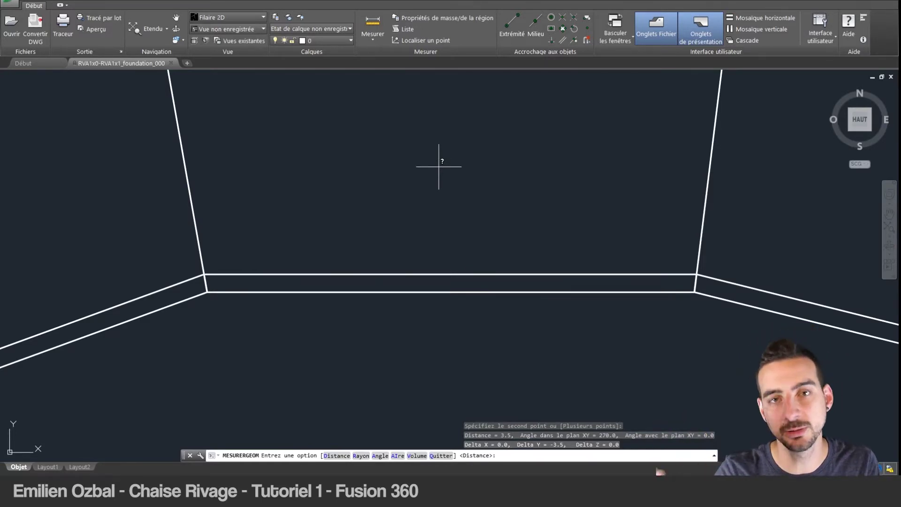
{"action": "key", "text": "Escape"}
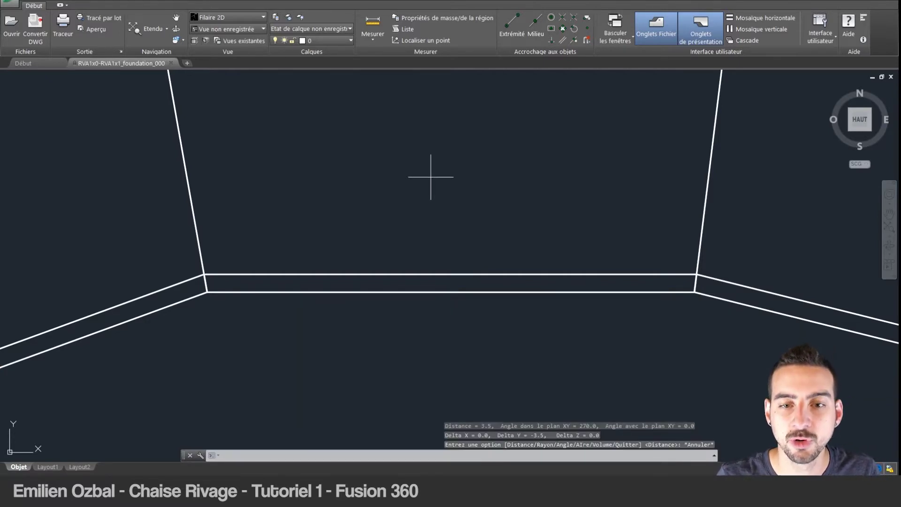
Zoom and pan the drawing sheet to bring the chair's front view into view.
{"action": "scroll", "coordinate": [431, 177], "scroll_direction": "down", "scroll_amount": 4}
{"action": "scroll", "coordinate": [438, 150], "scroll_direction": "down", "scroll_amount": 2}
{"action": "scroll", "coordinate": [422, 178], "scroll_direction": "down", "scroll_amount": 4}
{"action": "scroll", "coordinate": [401, 194], "scroll_direction": "down", "scroll_amount": 4}
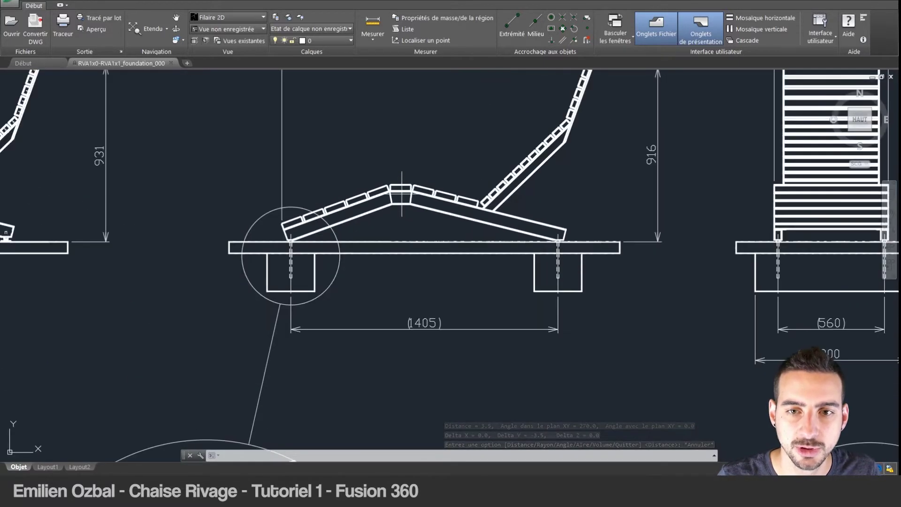
{"action": "scroll", "coordinate": [402, 194], "scroll_direction": "down", "scroll_amount": 3}
{"action": "scroll", "coordinate": [699, 188], "scroll_direction": "up", "scroll_amount": 6}
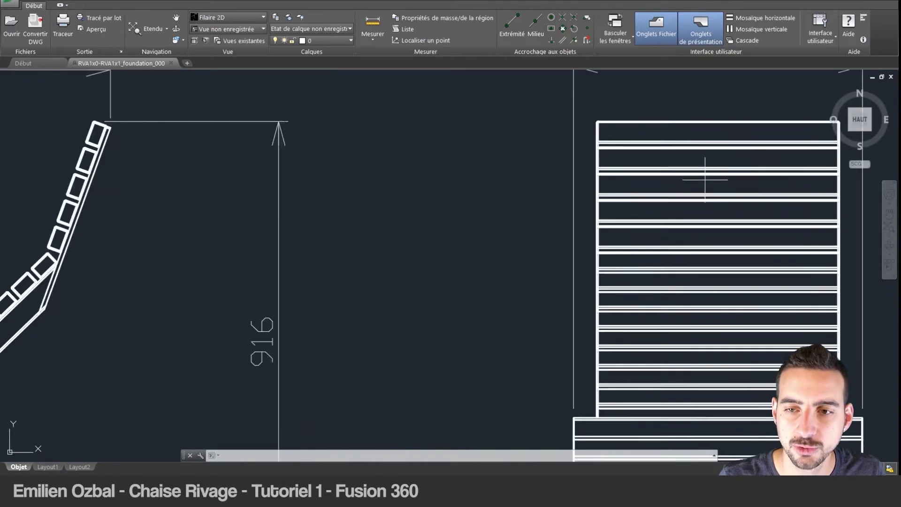
{"action": "scroll", "coordinate": [650, 187], "scroll_direction": "down", "scroll_amount": 2}
{"action": "middle_click_drag", "start_coordinate": [649, 186], "coordinate": [469, 206]}
{"action": "scroll", "coordinate": [497, 217], "scroll_direction": "up", "scroll_amount": 4}
{"action": "scroll", "coordinate": [496, 217], "scroll_direction": "down", "scroll_amount": 3}
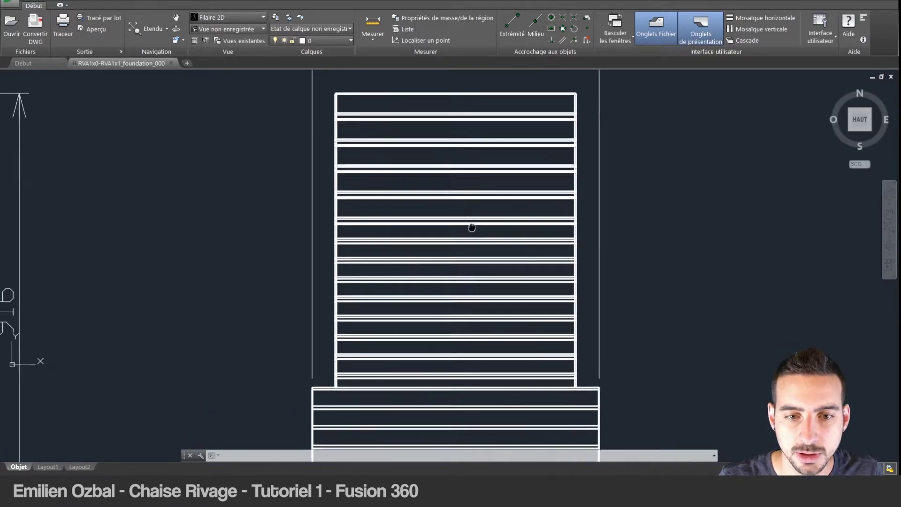
Measure the seat width between both corners with Endpoint snap, reading 30.0 against the 600 dimension.
{"action": "left_click", "coordinate": [367, 32]}
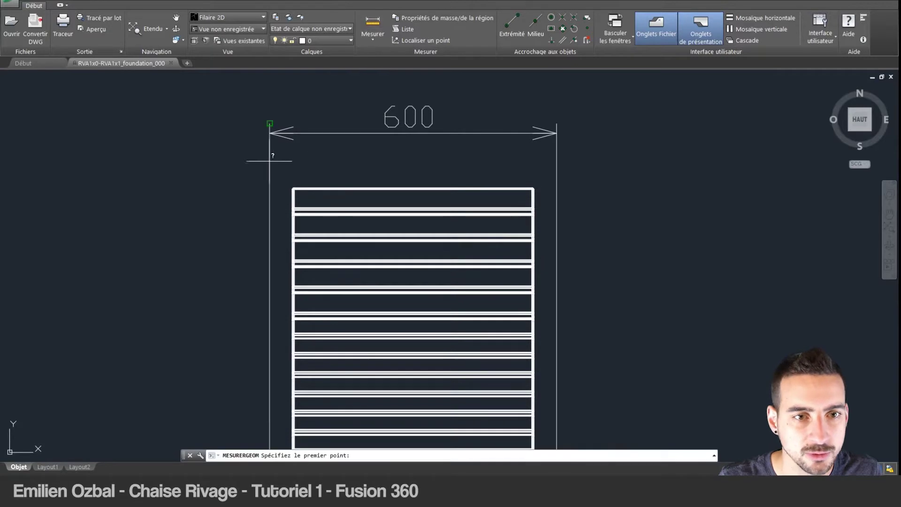
{"action": "middle_click_drag", "start_coordinate": [302, 322], "coordinate": [270, 247]}
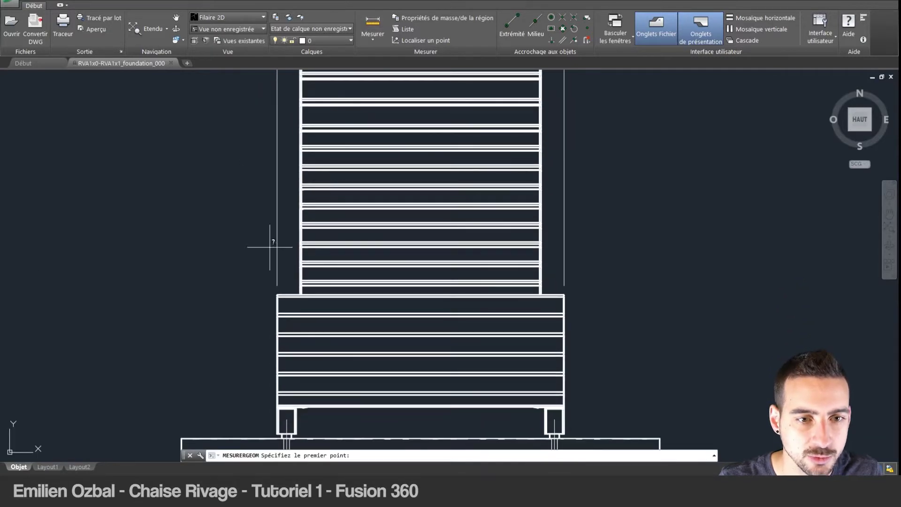
{"action": "left_click", "coordinate": [512, 24]}
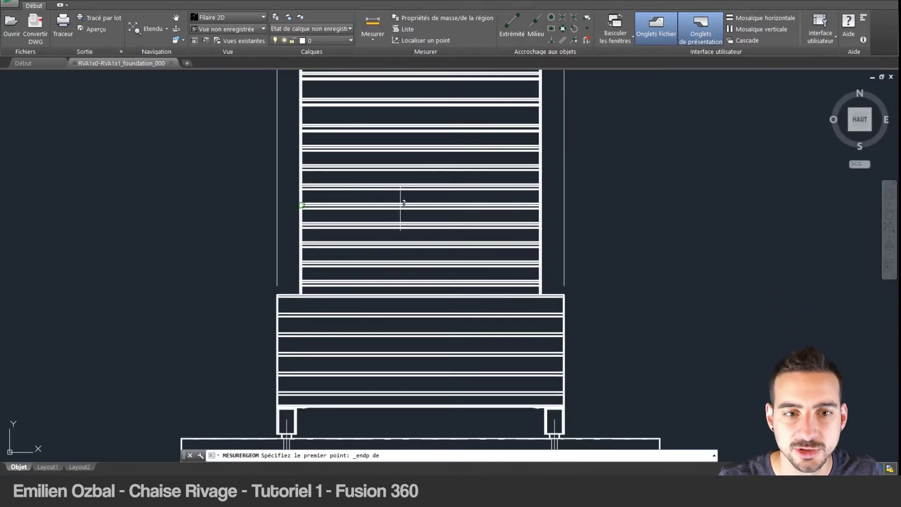
{"action": "left_click", "coordinate": [278, 294]}
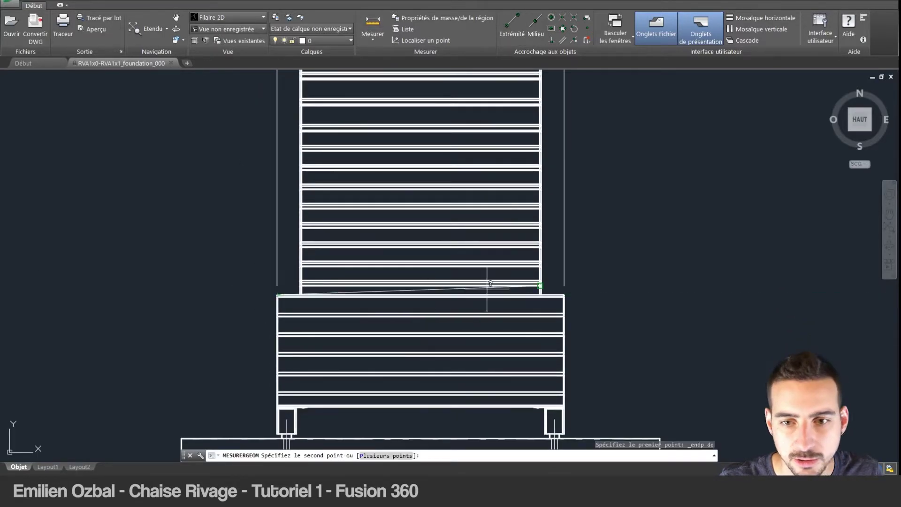
{"action": "left_click", "coordinate": [564, 295]}
{"action": "middle_click_drag", "start_coordinate": [424, 137], "coordinate": [431, 330]}
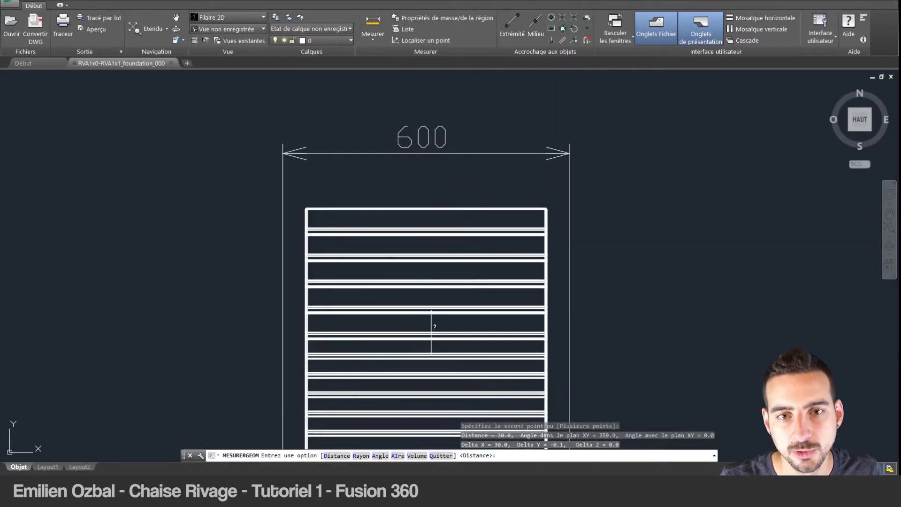
{"action": "key", "text": "Escape"}
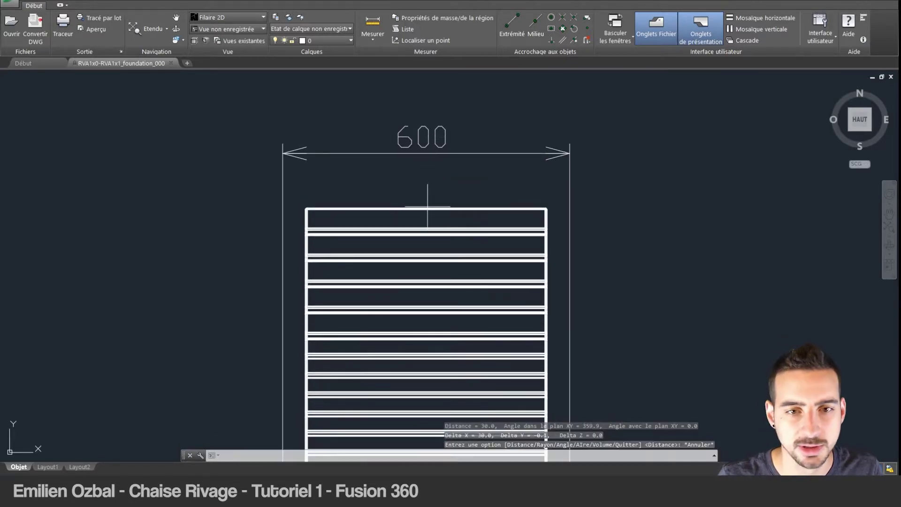
Pan around the sheet to review all chair views and the left elevation.
{"action": "scroll", "coordinate": [373, 263], "scroll_direction": "down", "scroll_amount": 8}
{"action": "middle_click_drag", "start_coordinate": [373, 263], "coordinate": [497, 204]}
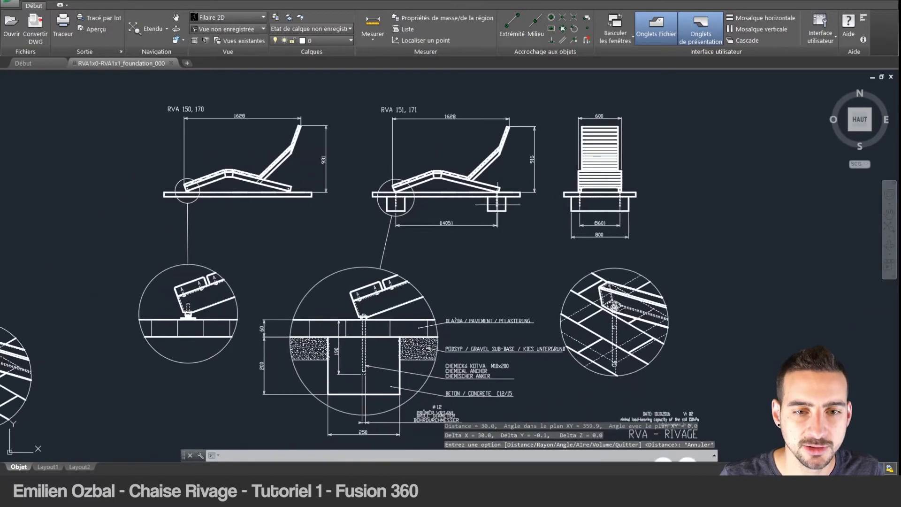
{"action": "middle_click_drag", "start_coordinate": [183, 375], "coordinate": [317, 351]}
{"action": "scroll", "coordinate": [317, 351], "scroll_direction": "up", "scroll_amount": 5}
{"action": "scroll", "coordinate": [317, 351], "scroll_direction": "down", "scroll_amount": 5}
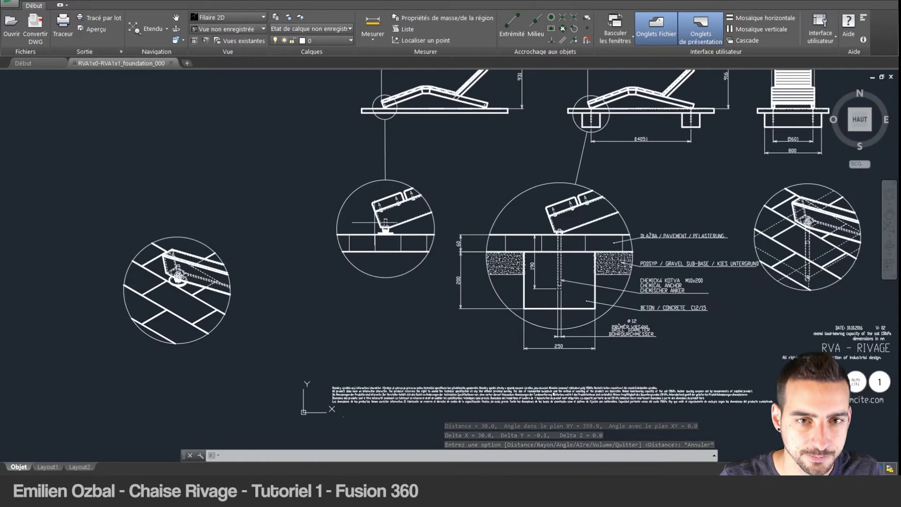
{"action": "middle_click_drag", "start_coordinate": [441, 192], "coordinate": [426, 257]}
{"action": "scroll", "coordinate": [353, 177], "scroll_direction": "up", "scroll_amount": 6}
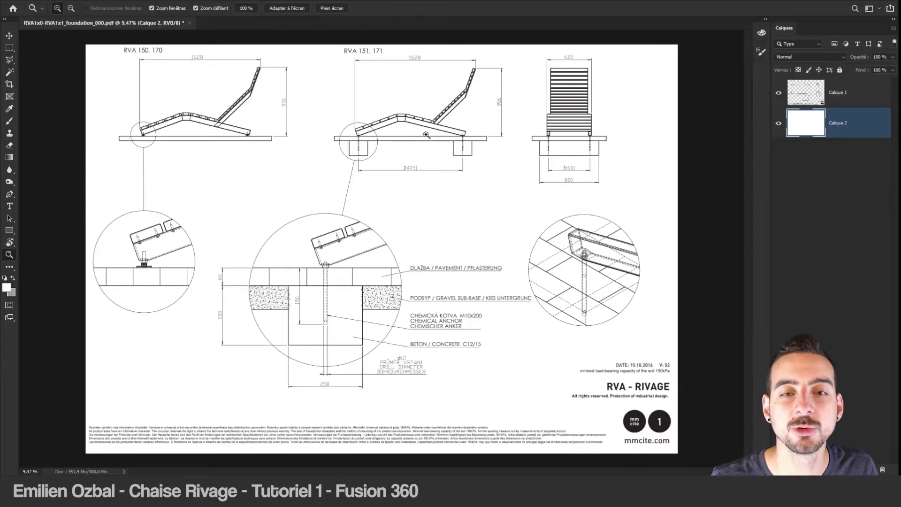
{"action": "scroll", "coordinate": [415, 108], "scroll_direction": "up", "scroll_amount": 3}
Crop the sheet to the RVA 151, 171 side elevation and begin Save As.
{"action": "scroll", "coordinate": [451, 115], "scroll_direction": "up", "scroll_amount": 2}
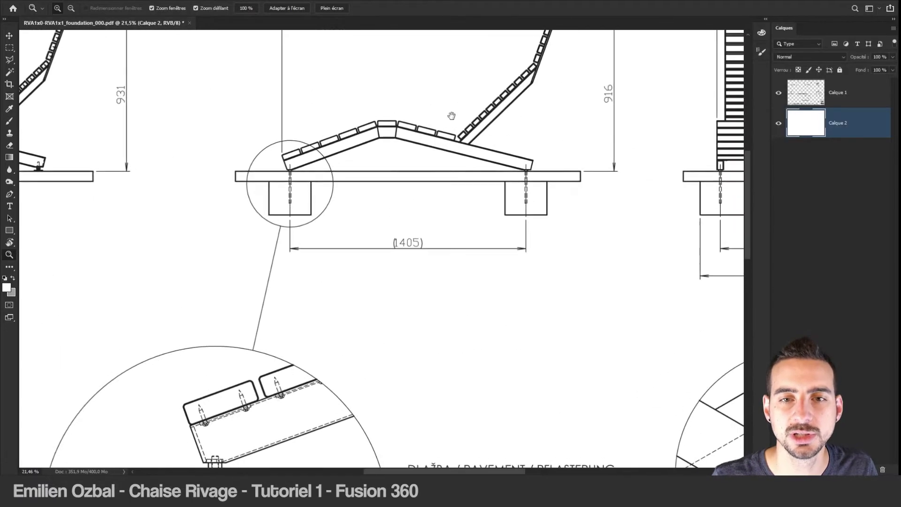
{"action": "left_click_drag", "start_coordinate": [451, 116], "coordinate": [415, 237]}
{"action": "left_click", "coordinate": [12, 87]}
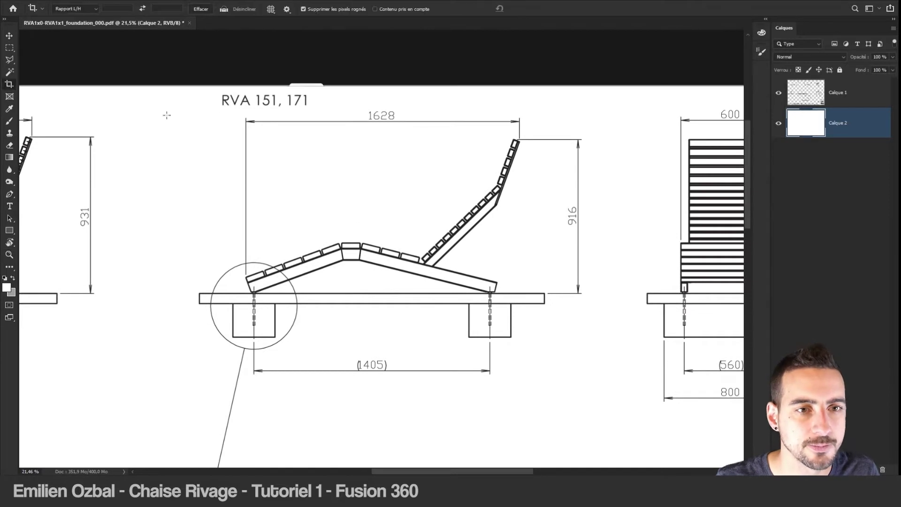
{"action": "left_click_drag", "start_coordinate": [192, 88], "coordinate": [591, 387]}
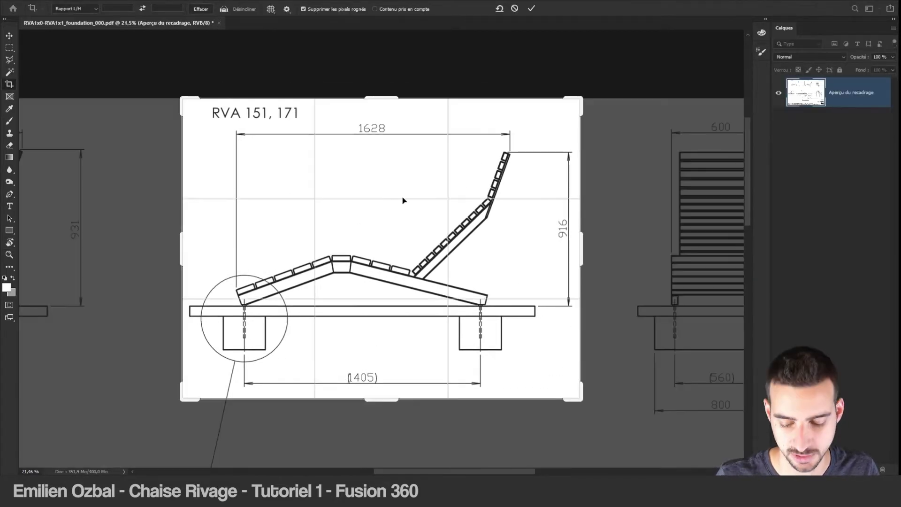
{"action": "key", "text": "Return"}
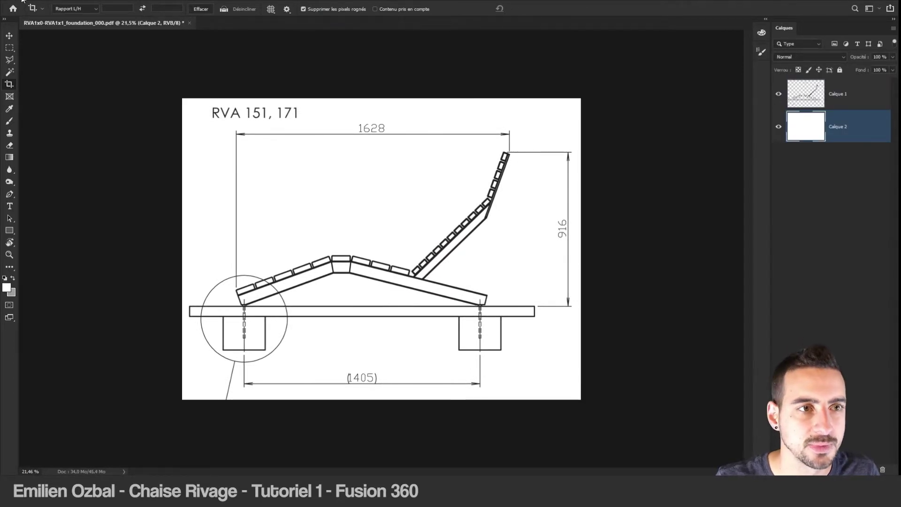
{"action": "left_click", "coordinate": [22, 1]}
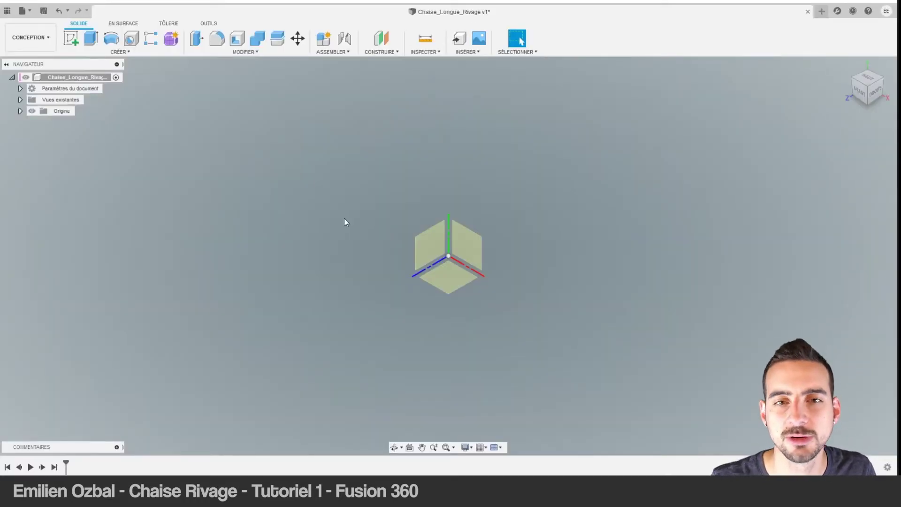
Insert the lounger drawing as a canvas on the XY plane at scale 2.634, viewed front-on.
{"action": "left_click", "coordinate": [469, 53]}
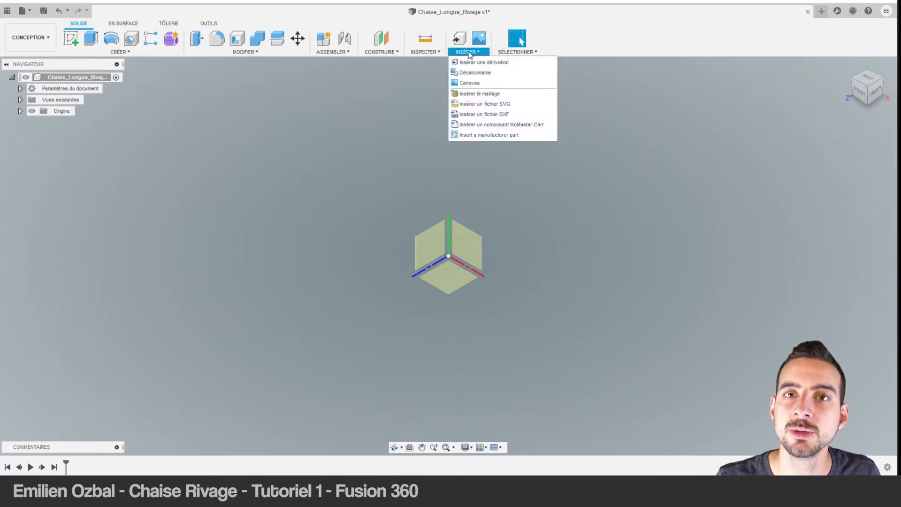
{"action": "left_click", "coordinate": [470, 82]}
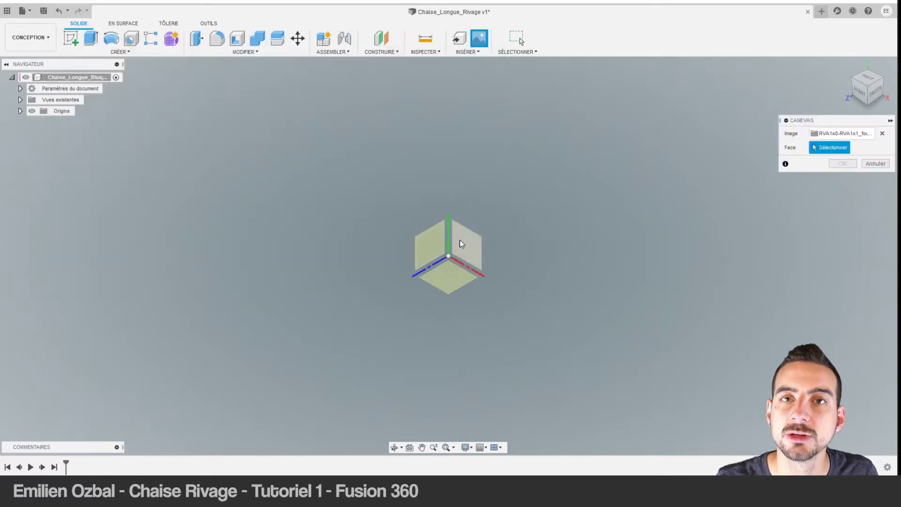
{"action": "left_click", "coordinate": [461, 243]}
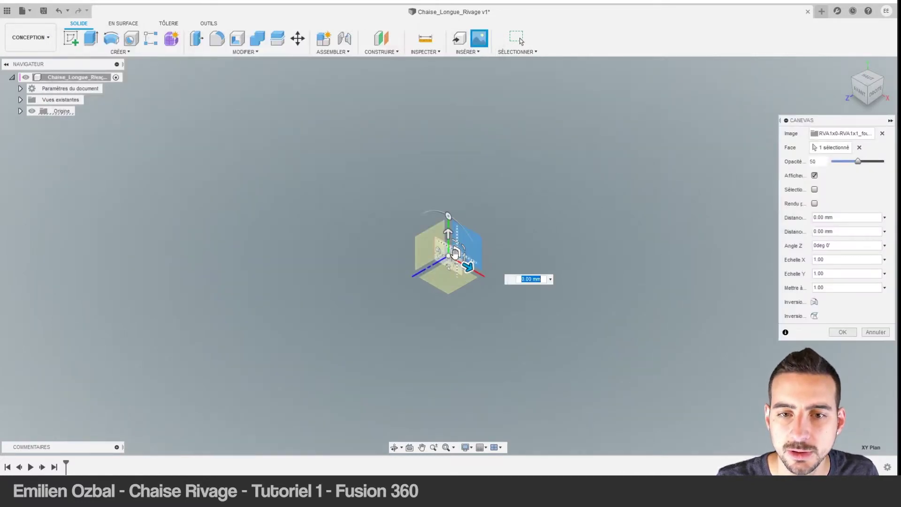
{"action": "left_click", "coordinate": [494, 215]}
{"action": "type", "text": "2.634"}
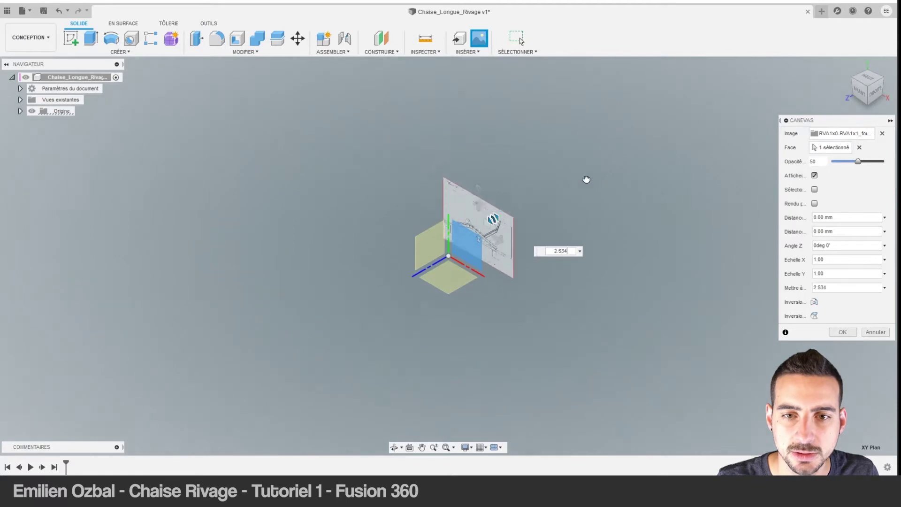
{"action": "left_click", "coordinate": [842, 332]}
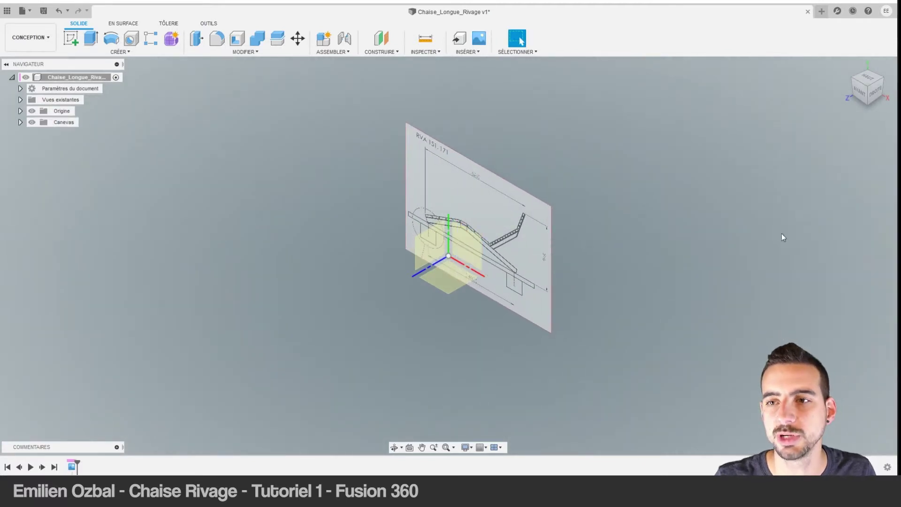
{"action": "left_click", "coordinate": [860, 92]}
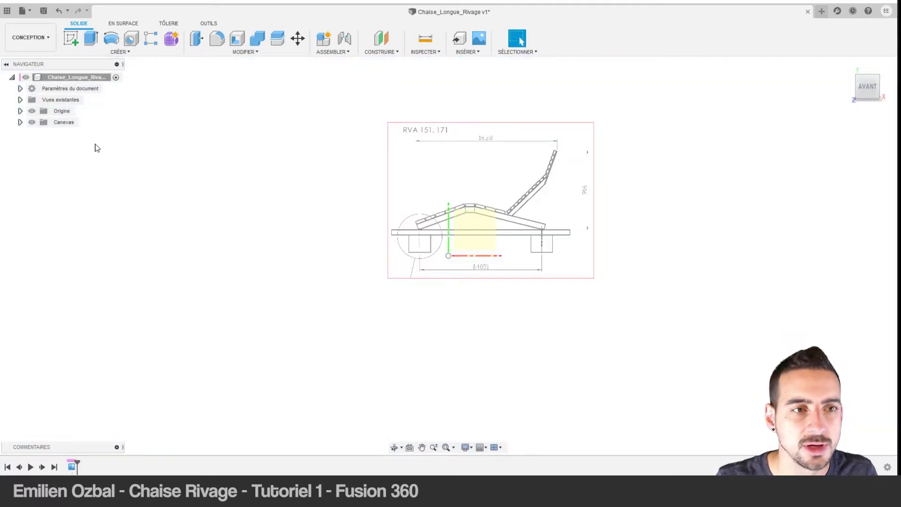
Start calibrating the canvas image and mark the left end of the 1628 dimension.
{"action": "left_click", "coordinate": [19, 123]}
{"action": "right_click", "coordinate": [90, 133]}
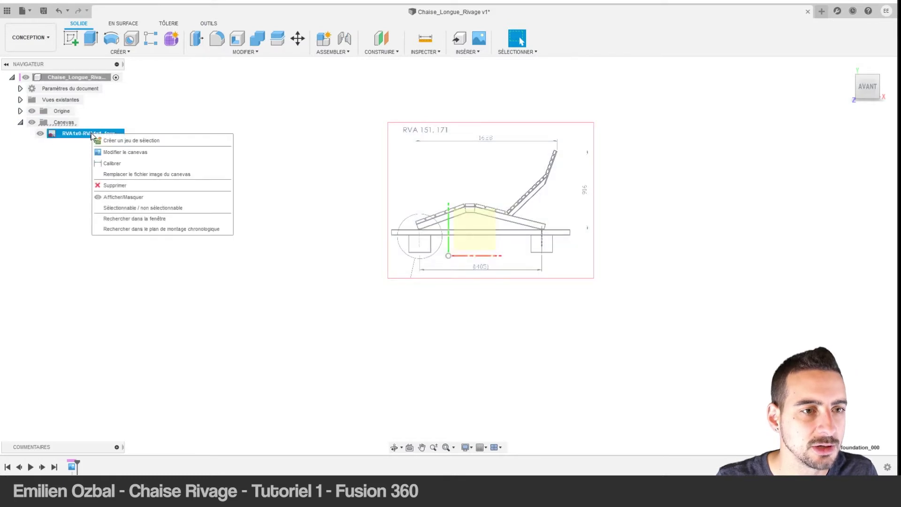
{"action": "left_click", "coordinate": [118, 163]}
{"action": "scroll", "coordinate": [499, 118], "scroll_direction": "up", "scroll_amount": 3}
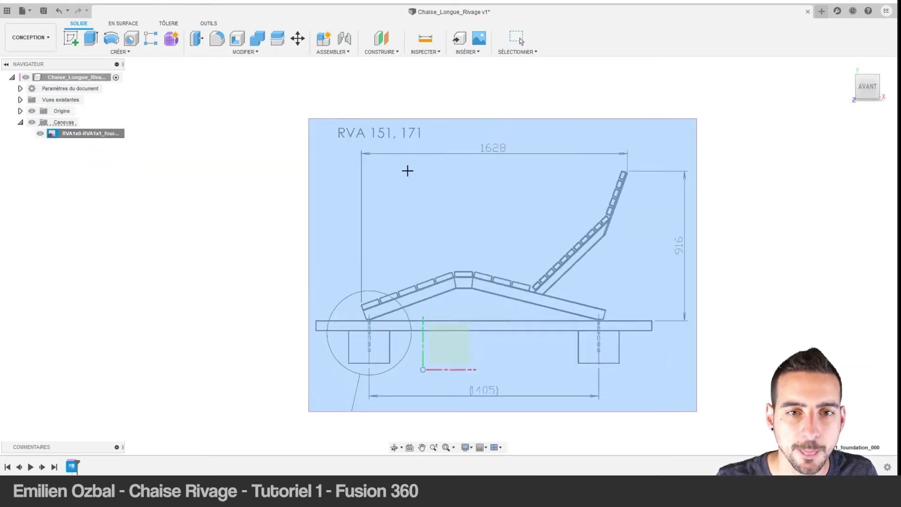
{"action": "scroll", "coordinate": [329, 140], "scroll_direction": "up", "scroll_amount": 5}
{"action": "scroll", "coordinate": [328, 140], "scroll_direction": "up", "scroll_amount": 3}
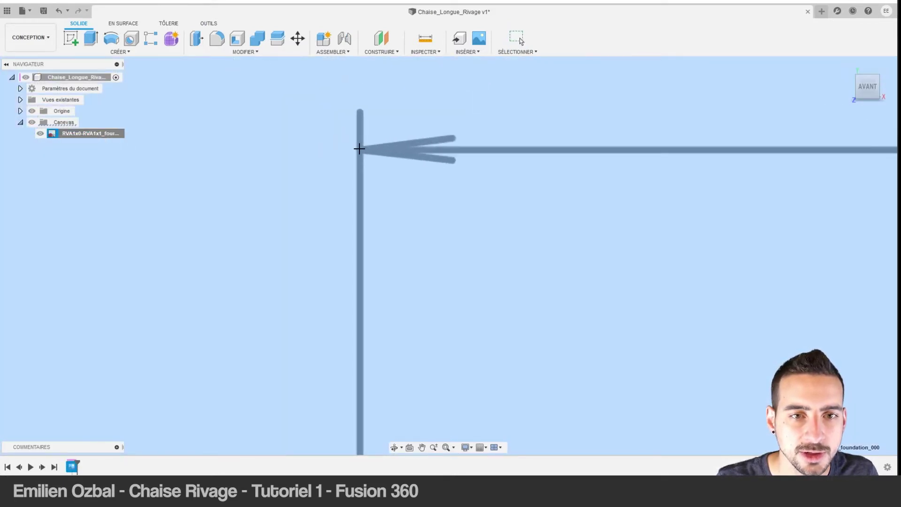
{"action": "left_click", "coordinate": [361, 150]}
{"action": "scroll", "coordinate": [679, 197], "scroll_direction": "down", "scroll_amount": 5}
{"action": "mouse_move", "coordinate": [679, 197]}
{"action": "middle_mouse_down", "text": "shift"}
{"action": "mouse_move", "coordinate": [330, 209]}
{"action": "mouse_move", "coordinate": [438, 195]}
{"action": "middle_mouse_up", "text": "shift"}
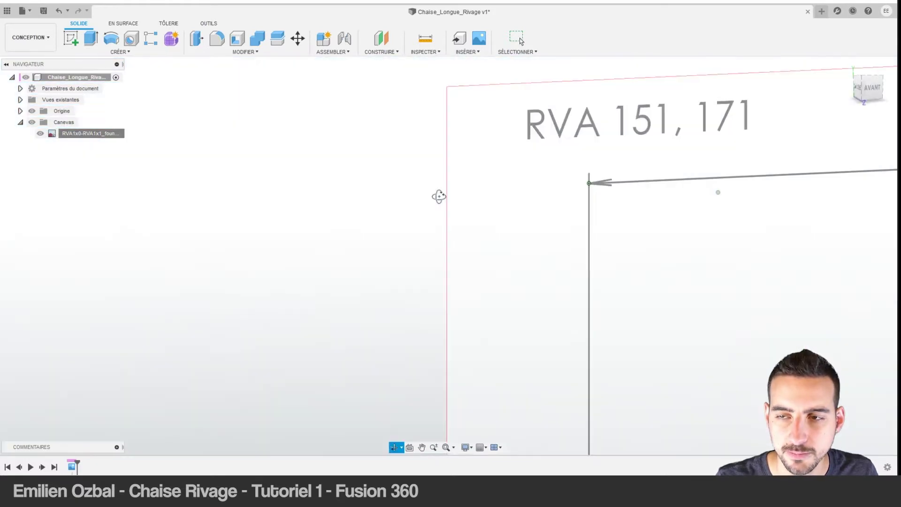
Mark the right end of the 1628 dimension, set it to 1628 mm, and fit the view.
{"action": "scroll", "coordinate": [692, 181], "scroll_direction": "down", "scroll_amount": 2}
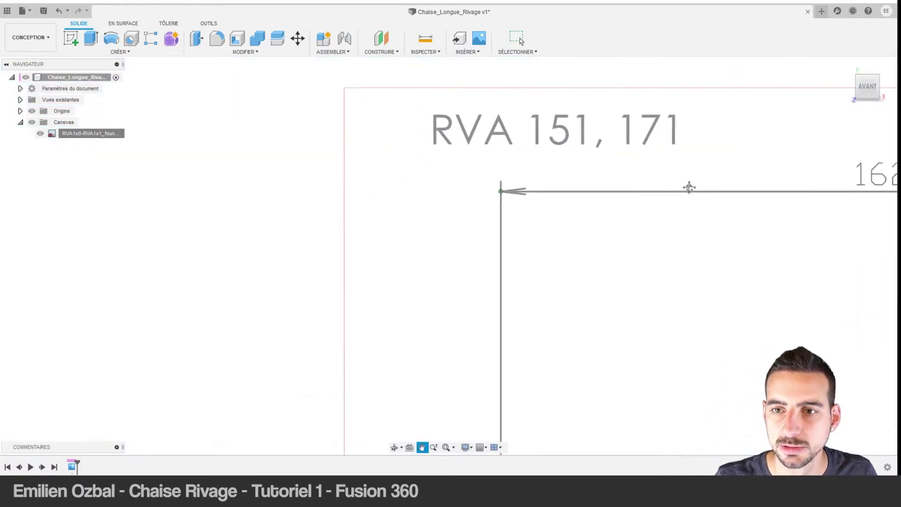
{"action": "middle_click_drag", "start_coordinate": [687, 185], "coordinate": [131, 219]}
{"action": "scroll", "coordinate": [687, 214], "scroll_direction": "up", "scroll_amount": 3}
{"action": "scroll", "coordinate": [687, 214], "scroll_direction": "up", "scroll_amount": 4}
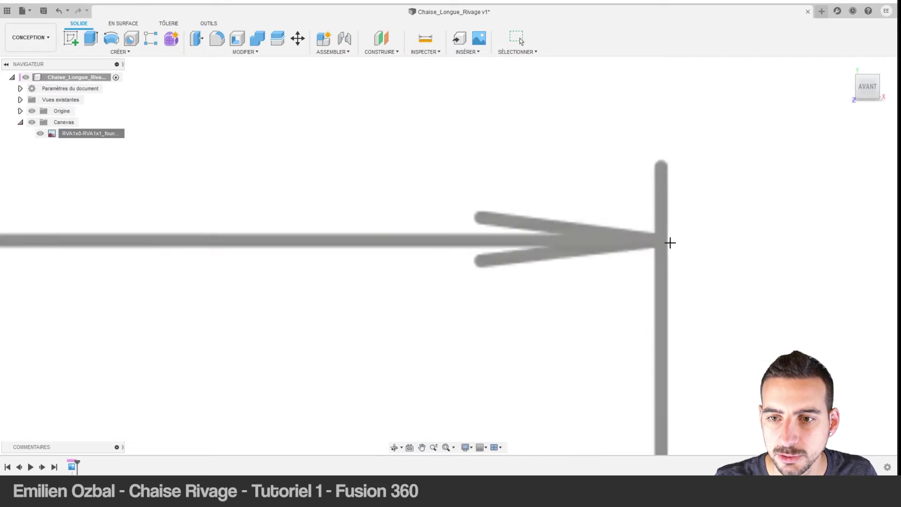
{"action": "left_click", "coordinate": [658, 242]}
{"action": "scroll", "coordinate": [352, 258], "scroll_direction": "down", "scroll_amount": 1}
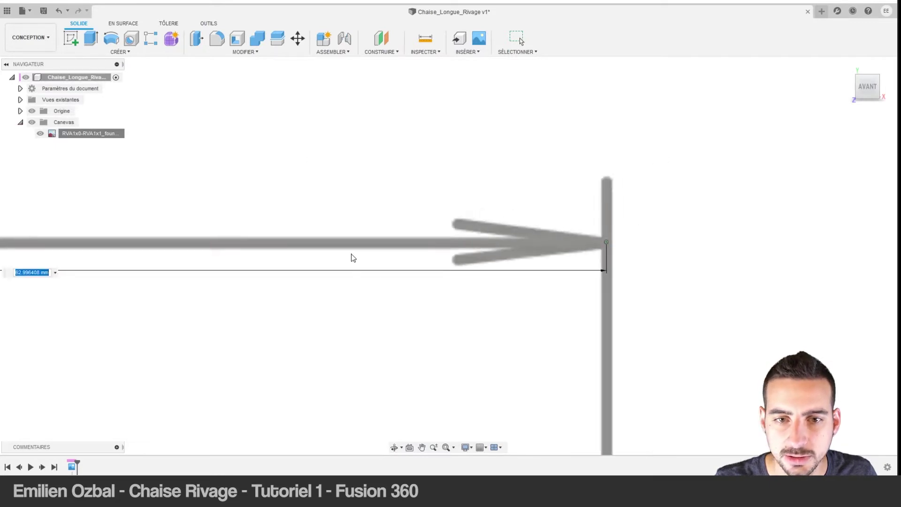
{"action": "scroll", "coordinate": [321, 227], "scroll_direction": "down", "scroll_amount": 2}
{"action": "scroll", "coordinate": [321, 226], "scroll_direction": "down", "scroll_amount": 3}
{"action": "mouse_move", "coordinate": [282, 205]}
{"action": "middle_mouse_down"}
{"action": "mouse_move", "coordinate": [494, 231]}
{"action": "mouse_move", "coordinate": [555, 229]}
{"action": "middle_mouse_up"}
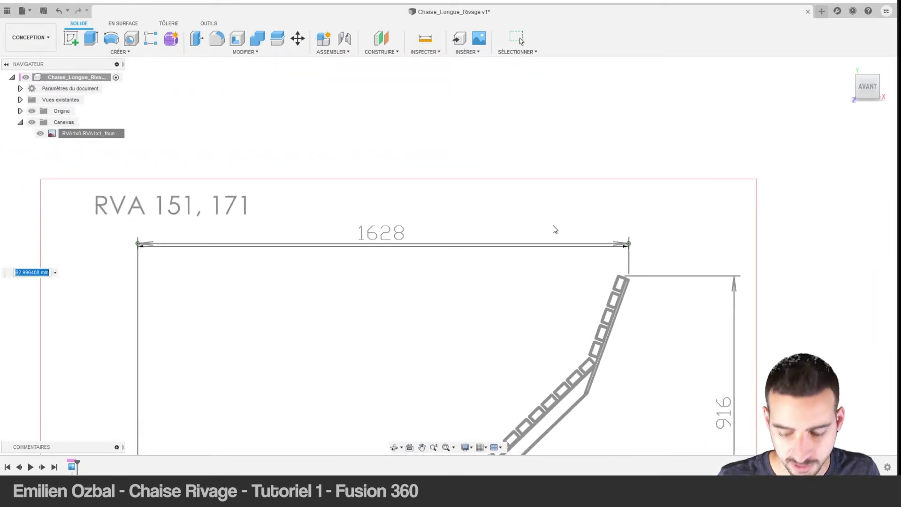
{"action": "type", "text": "1628"}
{"action": "key", "text": "Return"}
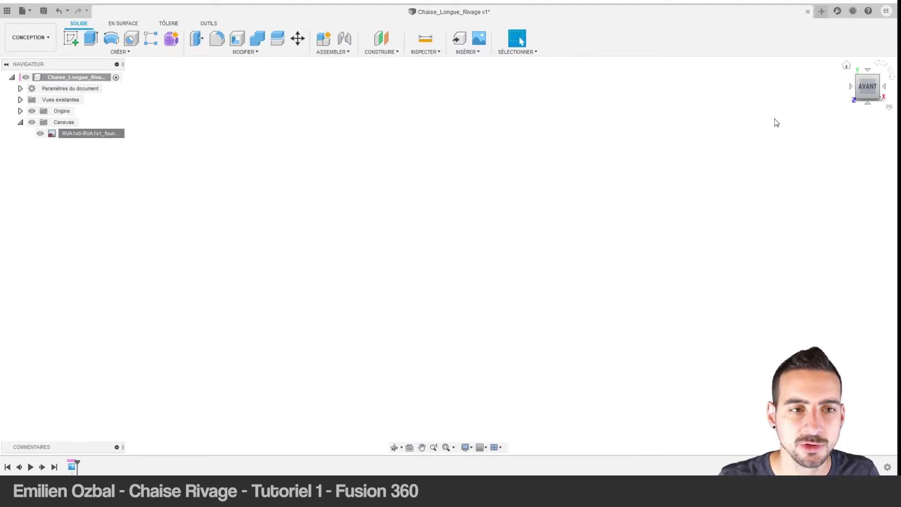
{"action": "key", "text": "F6"}
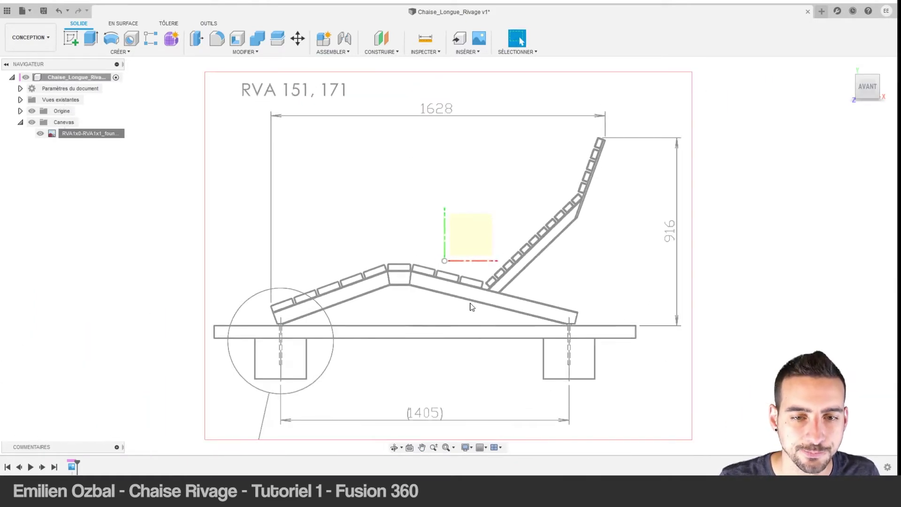
Move the canvas about 31.9 mm and 312.4 mm so the origin sits beneath the seat.
{"action": "right_click", "coordinate": [91, 134]}
{"action": "left_click", "coordinate": [171, 161]}
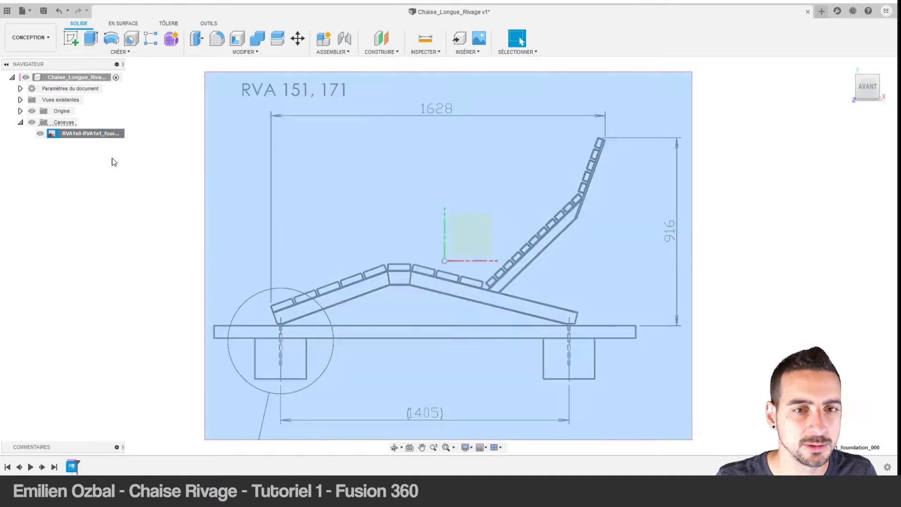
{"action": "mouse_move", "coordinate": [463, 242]}
{"action": "left_mouse_down"}
{"action": "mouse_move", "coordinate": [473, 159]}
{"action": "mouse_move", "coordinate": [469, 178]}
{"action": "left_mouse_up"}
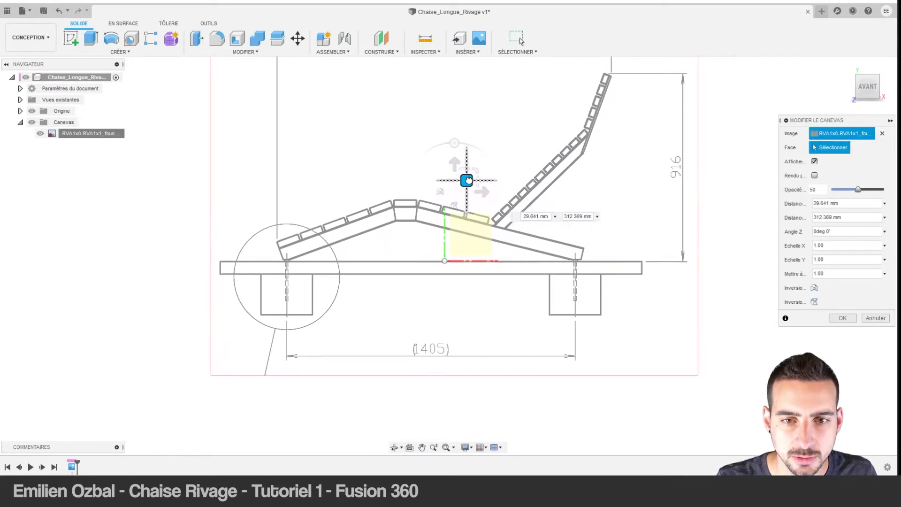
{"action": "left_click_drag", "start_coordinate": [471, 178], "coordinate": [470, 179]}
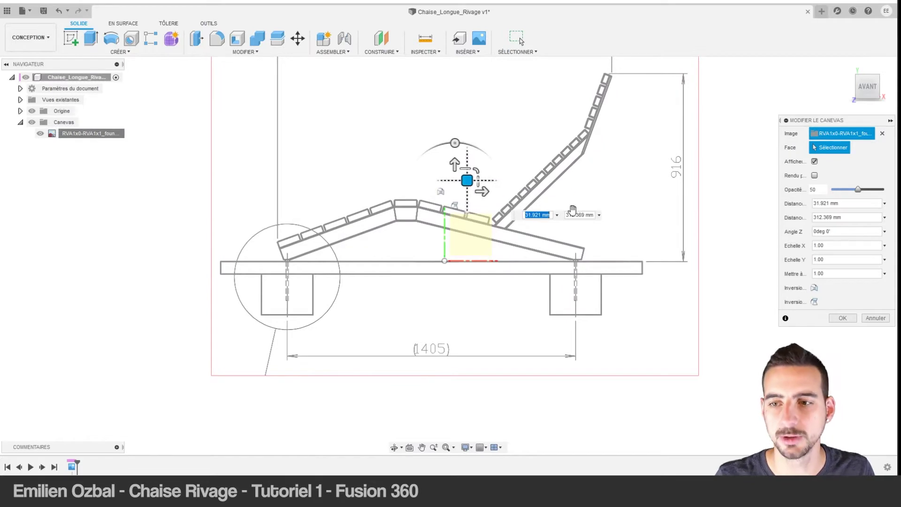
{"action": "left_click", "coordinate": [842, 319]}
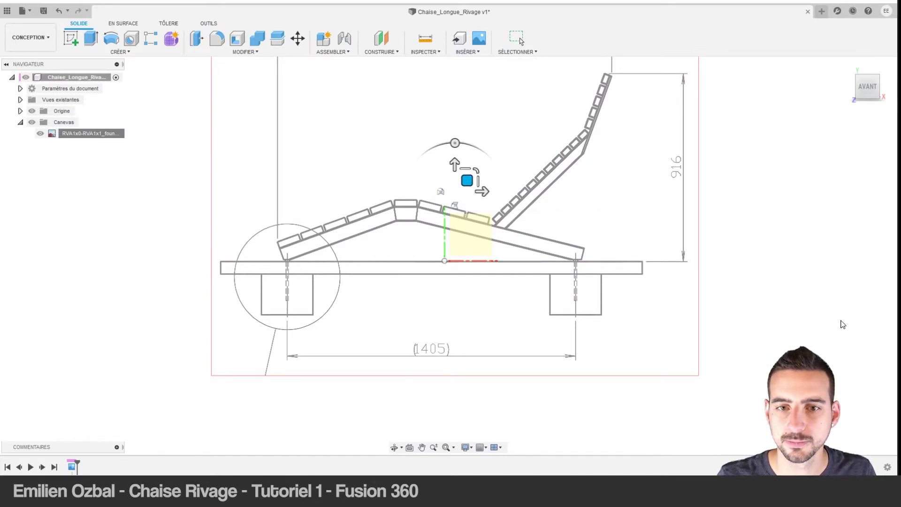
{"action": "scroll", "coordinate": [465, 204], "scroll_direction": "down", "scroll_amount": 1}
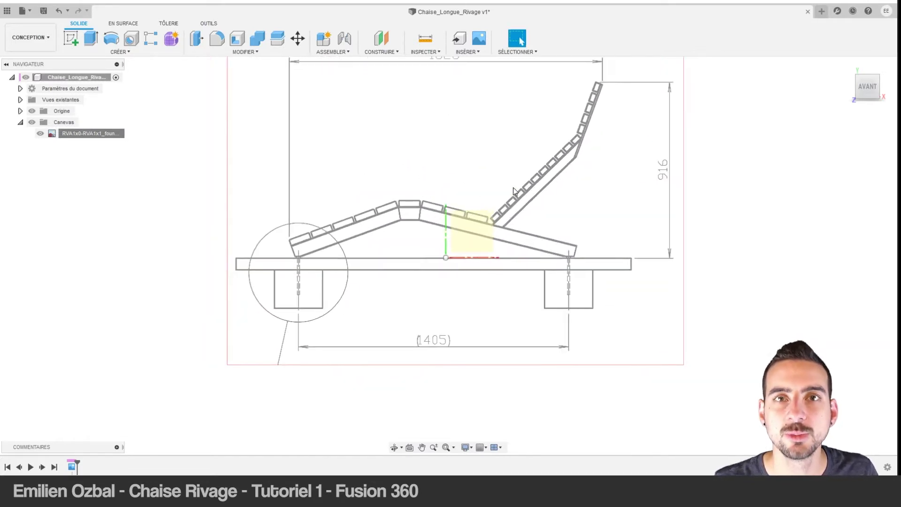
{"action": "mouse_move", "coordinate": [866, 87]}
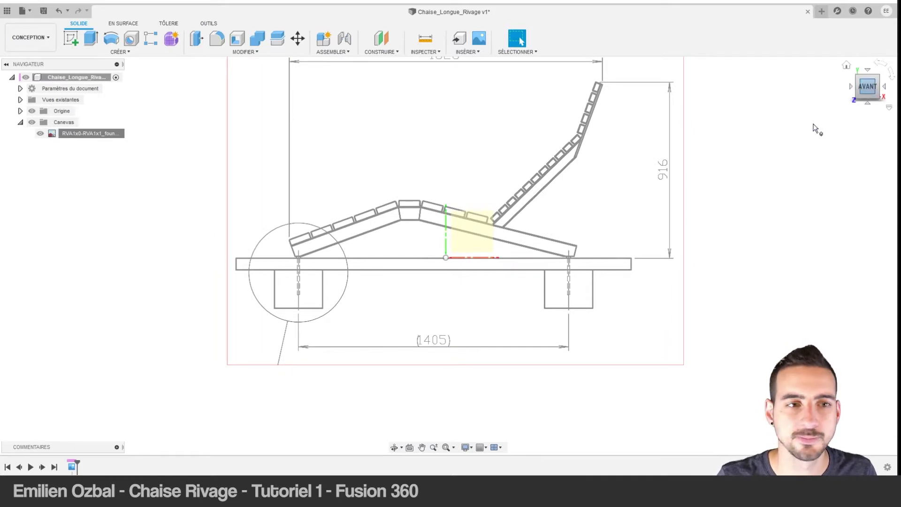
{"action": "middle_click_drag", "start_coordinate": [370, 179], "coordinate": [264, 181], "text": "shift"}
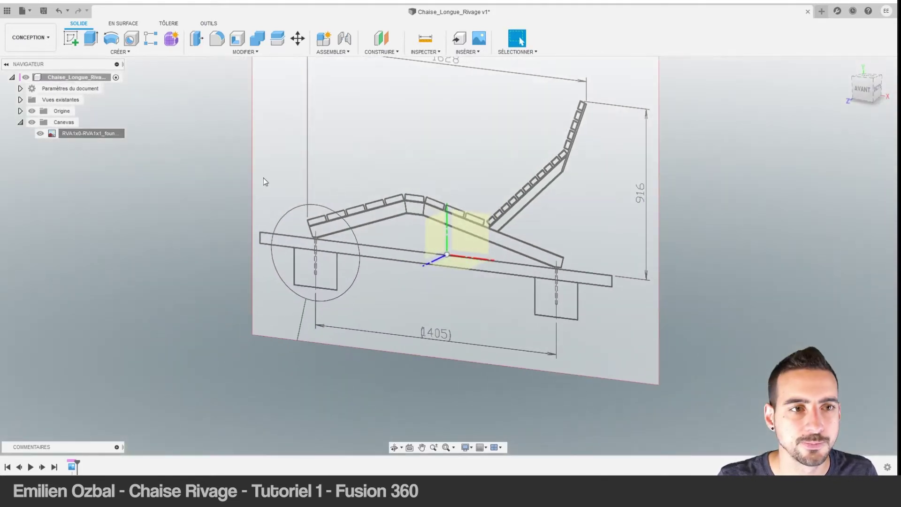
Create a new sketch on the canvas plane, viewed head-on, and zoom into the lounger.
{"action": "left_click", "coordinate": [67, 44]}
{"action": "left_click", "coordinate": [470, 236]}
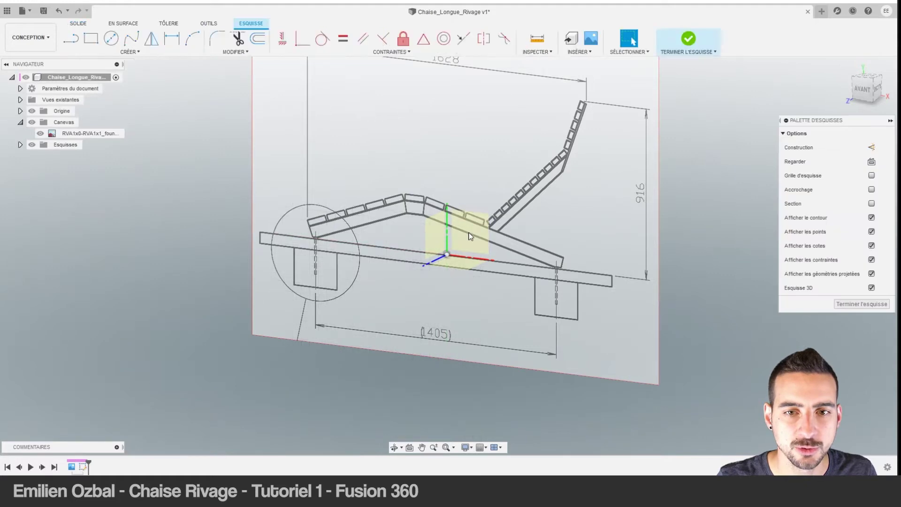
{"action": "left_click", "coordinate": [862, 89]}
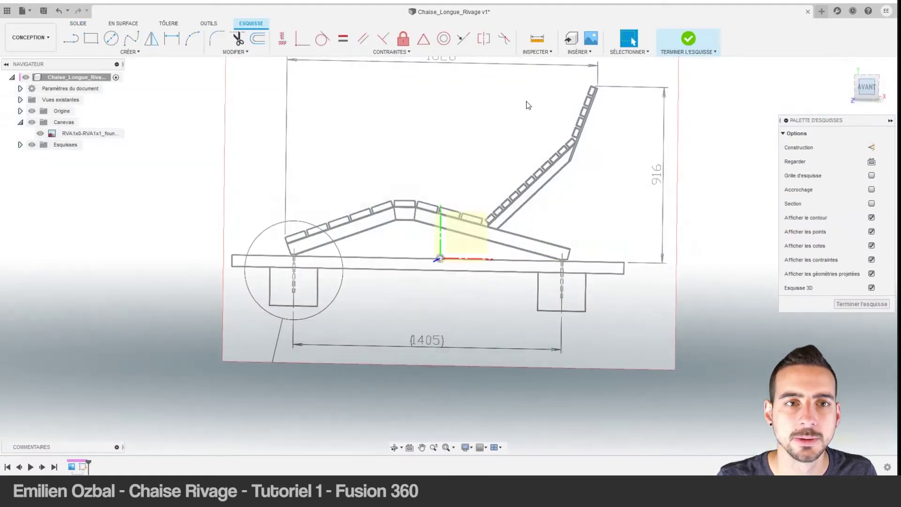
{"action": "left_click", "coordinate": [70, 38]}
{"action": "scroll", "coordinate": [295, 261], "scroll_direction": "up", "scroll_amount": 5}
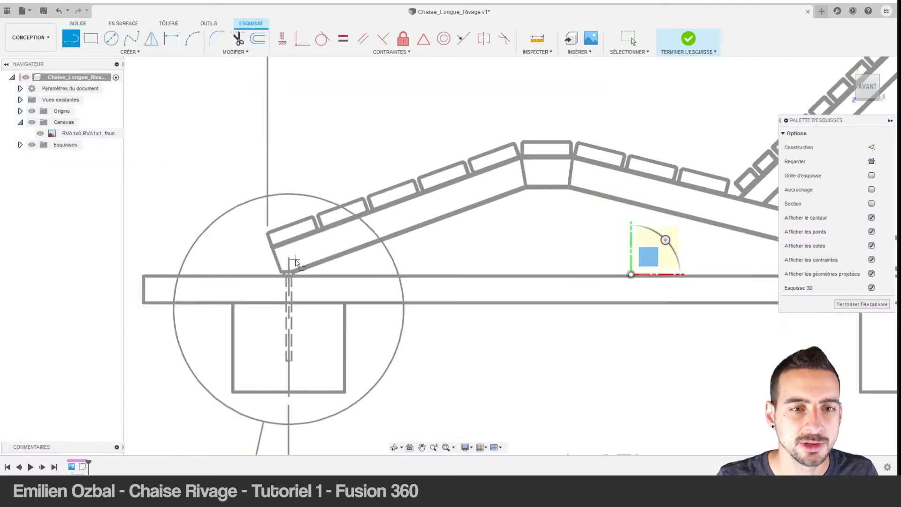
{"action": "scroll", "coordinate": [296, 260], "scroll_direction": "up", "scroll_amount": 5}
{"action": "scroll", "coordinate": [296, 261], "scroll_direction": "up", "scroll_amount": 1}
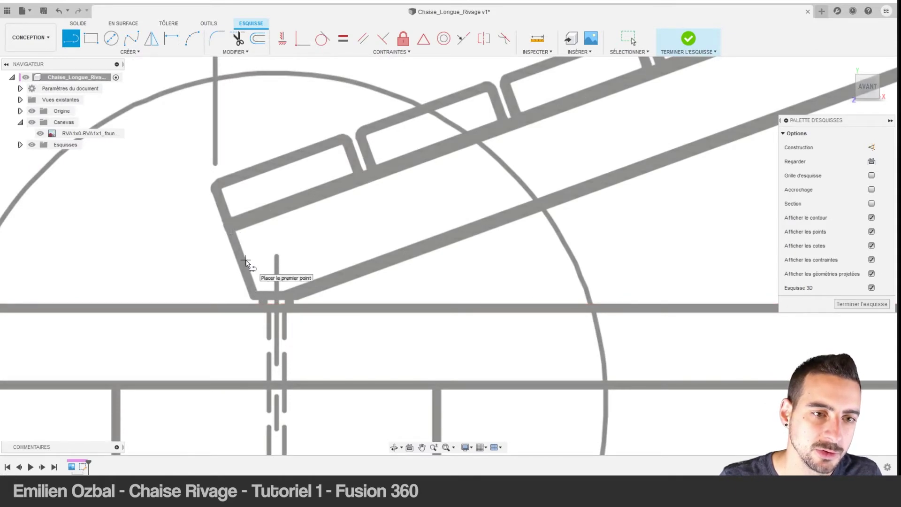
{"action": "scroll", "coordinate": [247, 261], "scroll_direction": "down", "scroll_amount": 4}
{"action": "scroll", "coordinate": [650, 197], "scroll_direction": "down", "scroll_amount": 2}
{"action": "scroll", "coordinate": [532, 418], "scroll_direction": "up", "scroll_amount": 2}
{"action": "scroll", "coordinate": [341, 248], "scroll_direction": "up", "scroll_amount": 1}
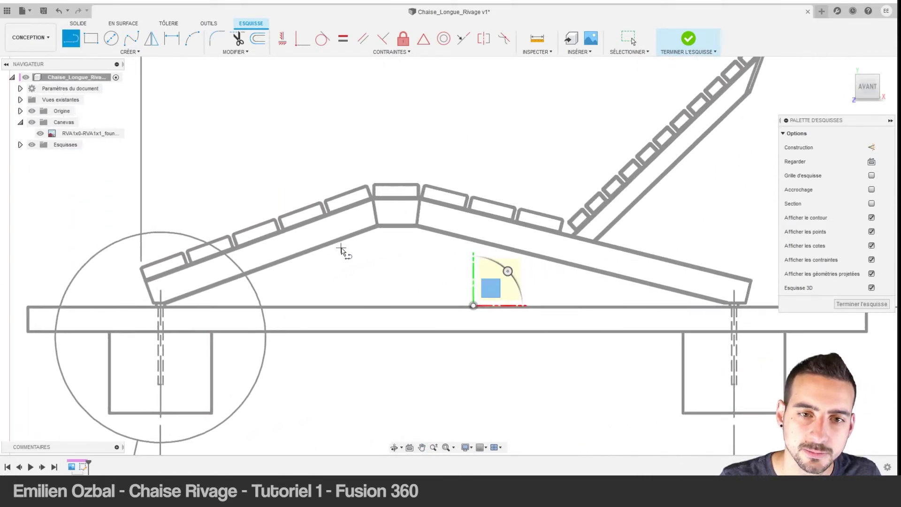
{"action": "scroll", "coordinate": [160, 262], "scroll_direction": "up", "scroll_amount": 2}
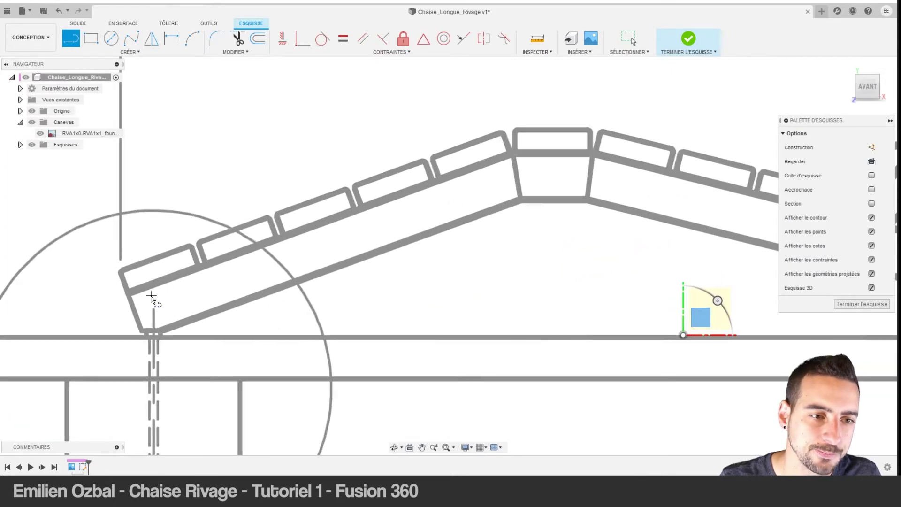
Trace the seat path as connected lines from the lower-left corner to the lower-right corner.
{"action": "left_click", "coordinate": [128, 293]}
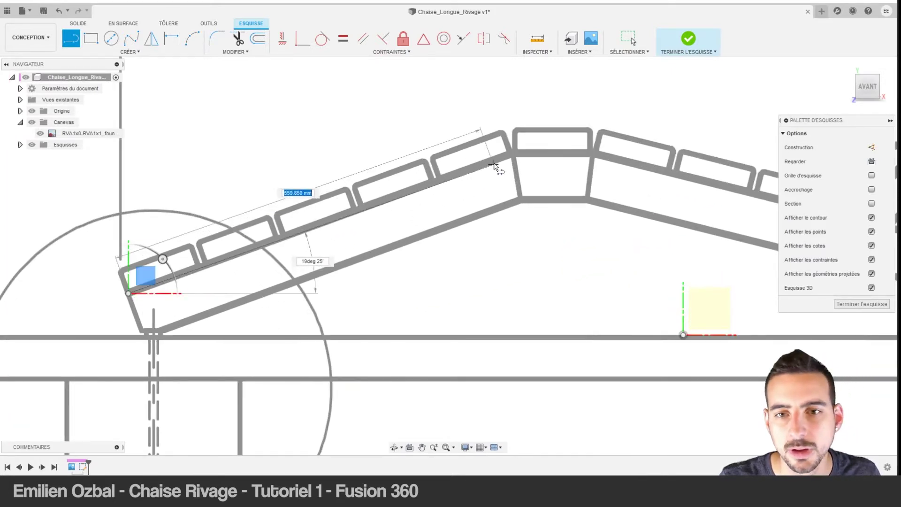
{"action": "left_click", "coordinate": [511, 155]}
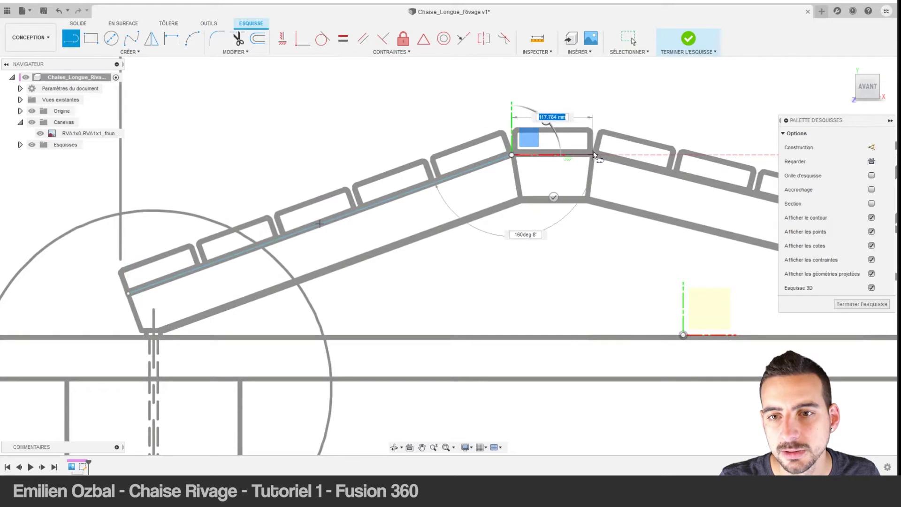
{"action": "left_click", "coordinate": [594, 154]}
{"action": "scroll", "coordinate": [610, 188], "scroll_direction": "down", "scroll_amount": 4}
{"action": "scroll", "coordinate": [643, 230], "scroll_direction": "up", "scroll_amount": 2}
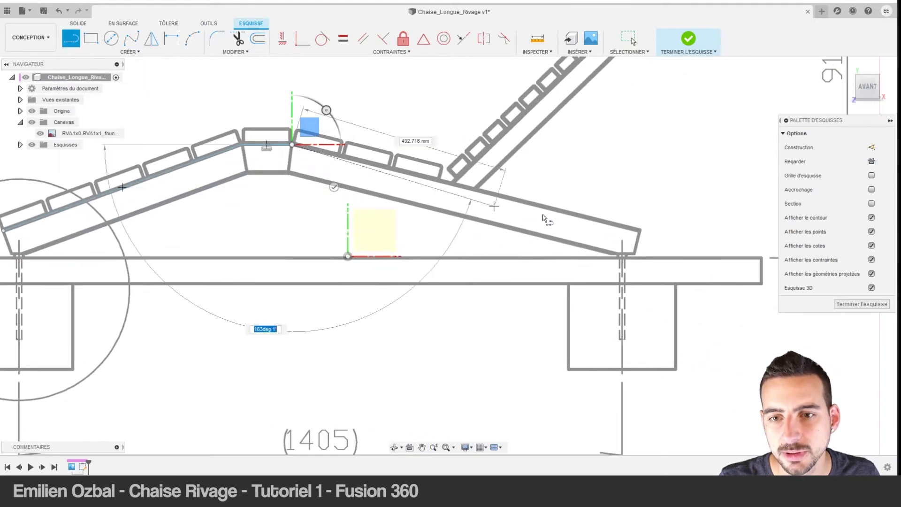
{"action": "left_click", "coordinate": [641, 230]}
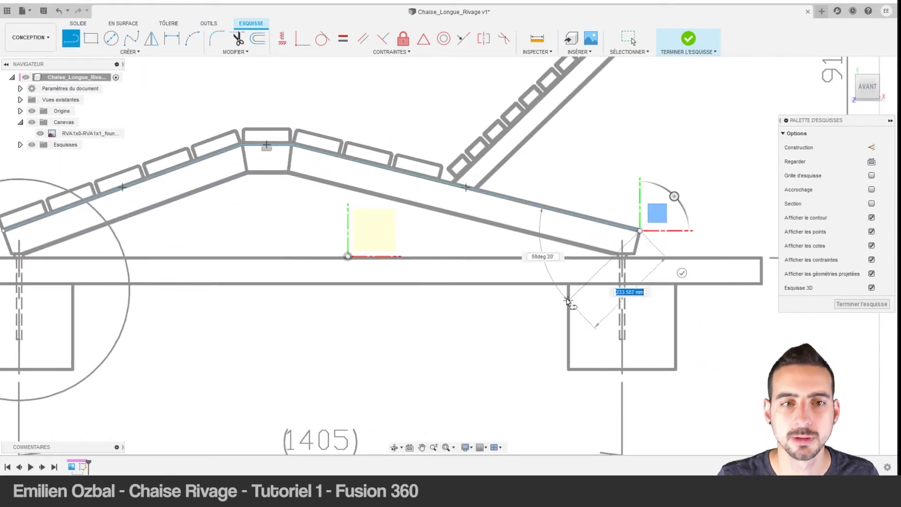
{"action": "key", "text": "Escape"}
Finish the sketch and start a plane along the path, selecting the seat path.
{"action": "middle_click_drag", "start_coordinate": [272, 183], "coordinate": [448, 258]}
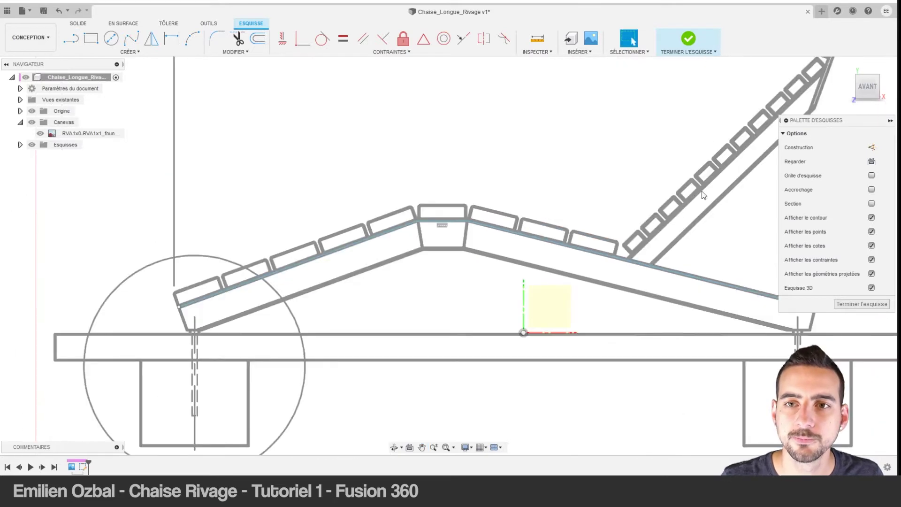
{"action": "left_click", "coordinate": [688, 38]}
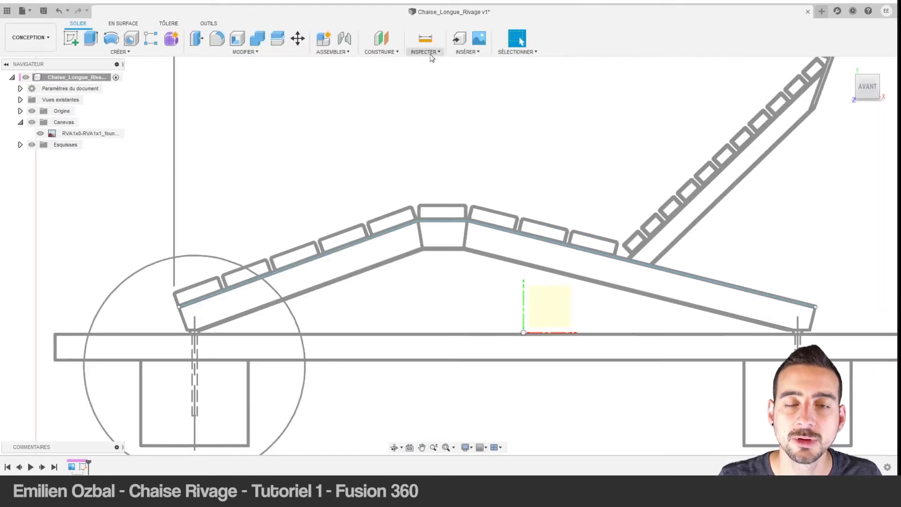
{"action": "left_click", "coordinate": [398, 52]}
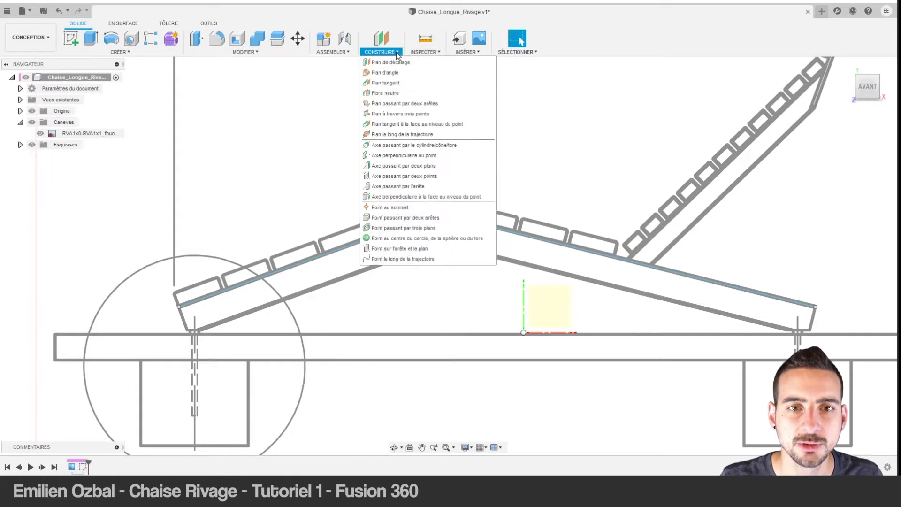
{"action": "left_click", "coordinate": [407, 135]}
{"action": "left_click", "coordinate": [456, 225]}
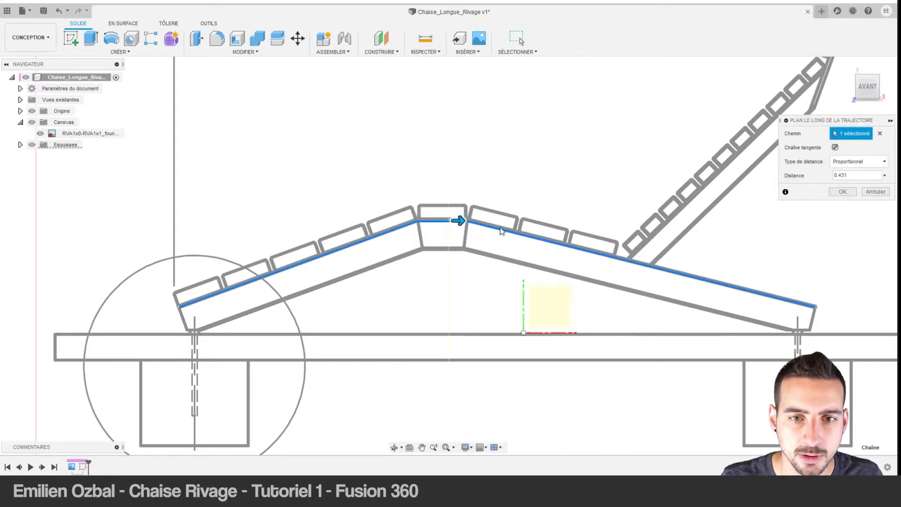
Confirm the construction plane along the seat path at distance 0.431.
{"action": "mouse_move", "coordinate": [501, 230]}
{"action": "middle_mouse_down", "text": "shift"}
{"action": "mouse_move", "coordinate": [570, 262]}
{"action": "mouse_move", "coordinate": [482, 223]}
{"action": "middle_mouse_up", "text": "shift"}
{"action": "key", "text": "Return"}
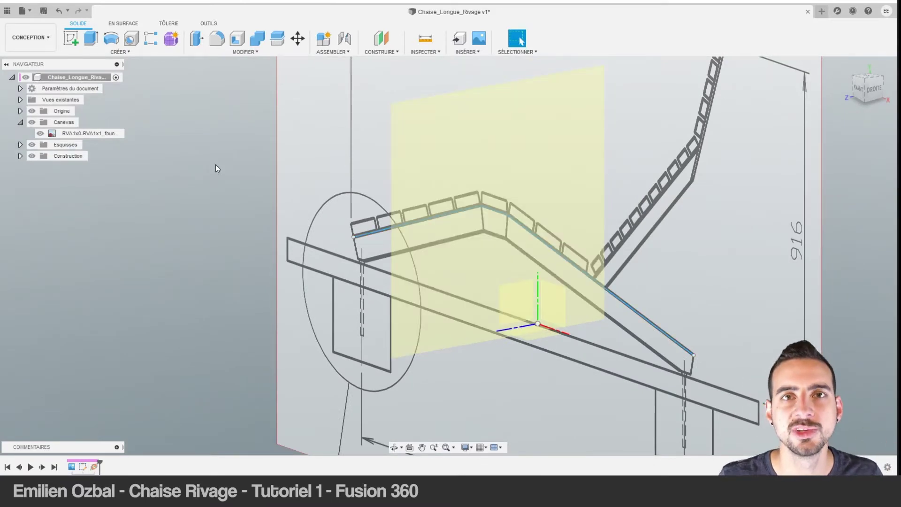
{"action": "key", "text": "alt+Tab"}
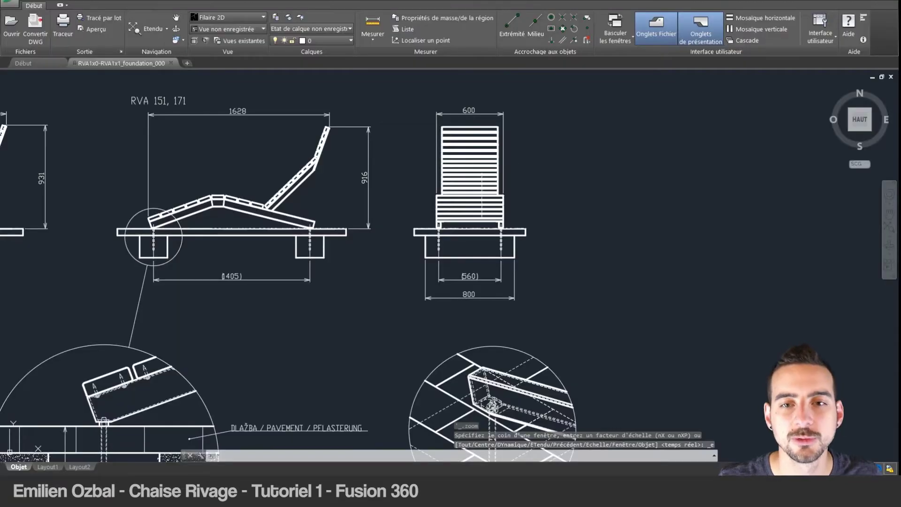
Zoom into the leg detail and measure the tube wall thickness as 2.0.
{"action": "scroll", "coordinate": [553, 191], "scroll_direction": "up", "scroll_amount": 4}
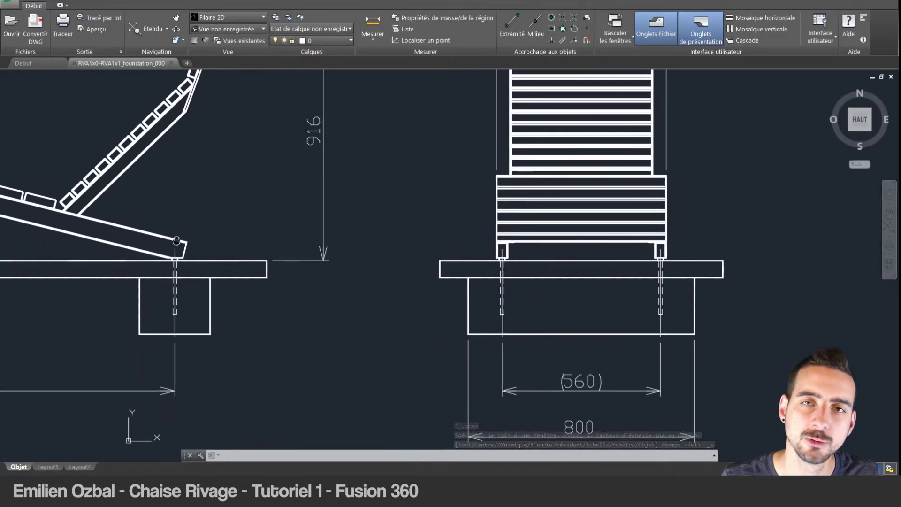
{"action": "scroll", "coordinate": [393, 241], "scroll_direction": "up", "scroll_amount": 8}
{"action": "scroll", "coordinate": [366, 267], "scroll_direction": "up", "scroll_amount": 2}
{"action": "scroll", "coordinate": [401, 186], "scroll_direction": "up", "scroll_amount": 2}
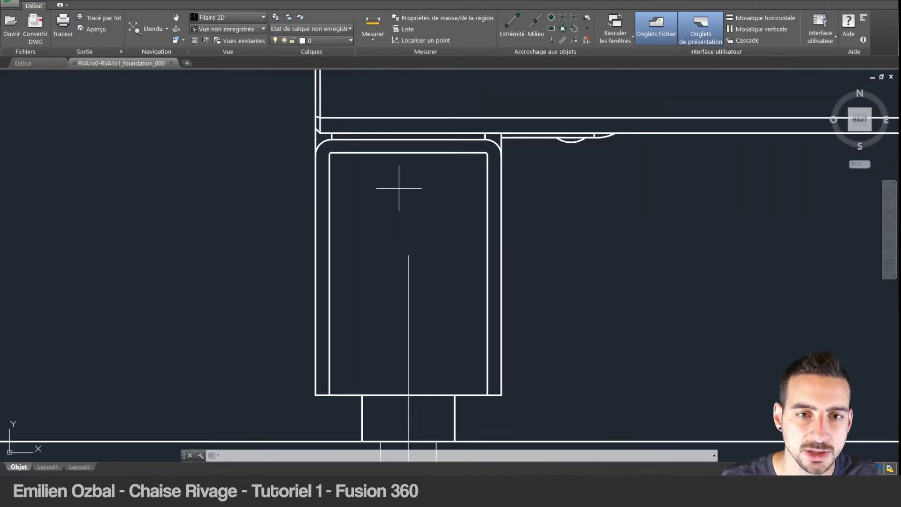
{"action": "scroll", "coordinate": [400, 187], "scroll_direction": "up", "scroll_amount": 2}
{"action": "left_click", "coordinate": [372, 23]}
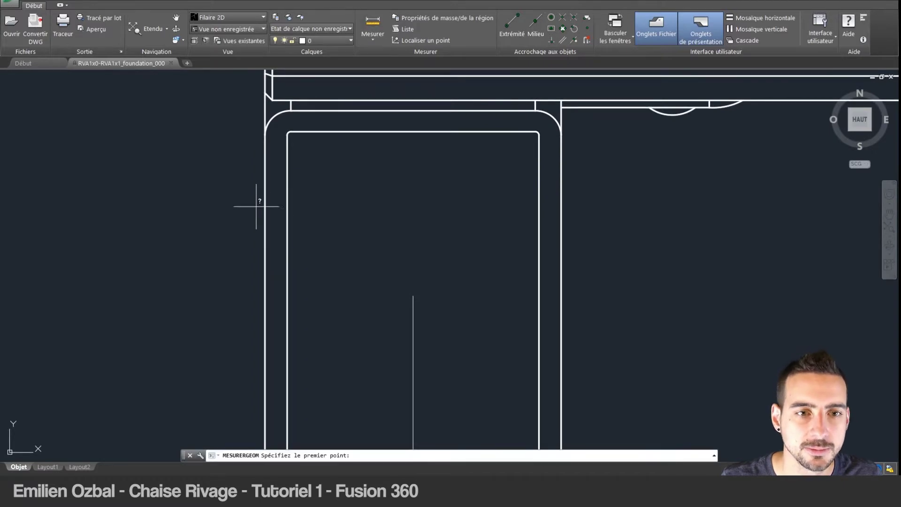
{"action": "left_click", "coordinate": [266, 135]}
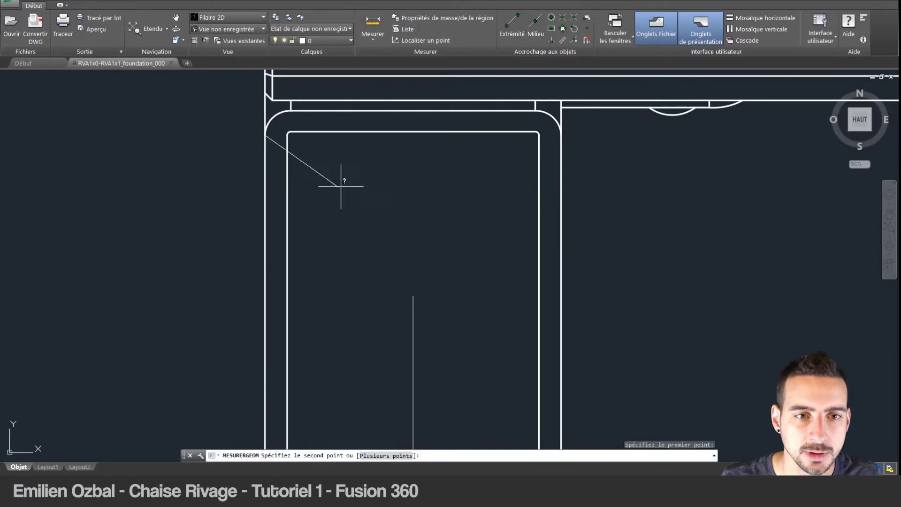
{"action": "left_click", "coordinate": [560, 135]}
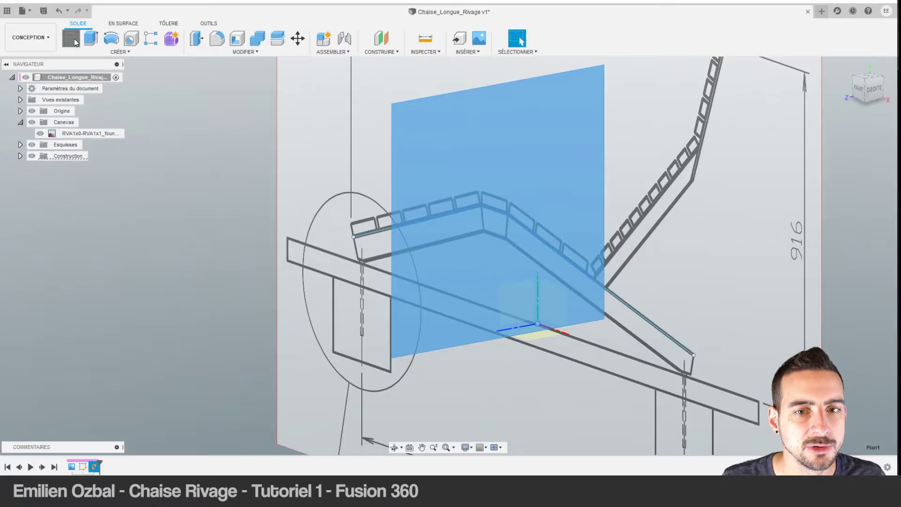
{"action": "left_click", "coordinate": [533, 271]}
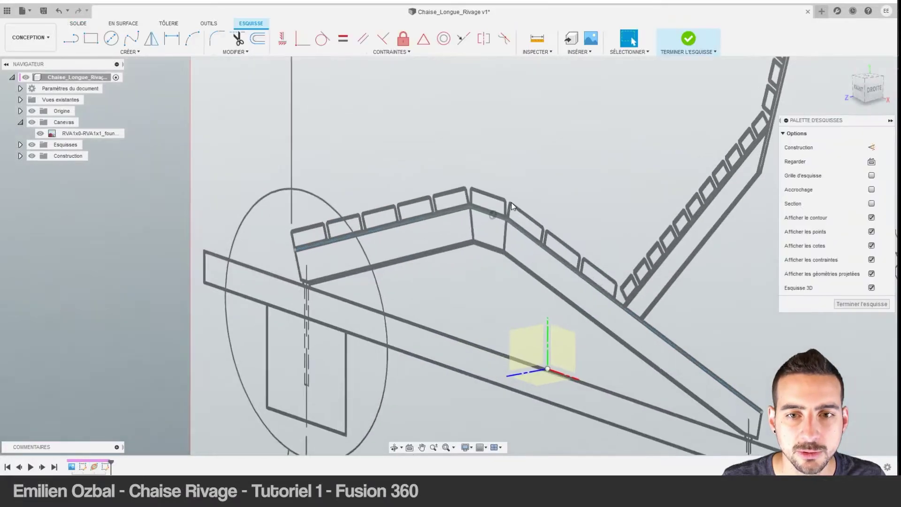
Turn to the right-side view and hide the reference drawing canvas.
{"action": "left_click", "coordinate": [91, 39]}
{"action": "scroll", "coordinate": [483, 234], "scroll_direction": "up", "scroll_amount": 5}
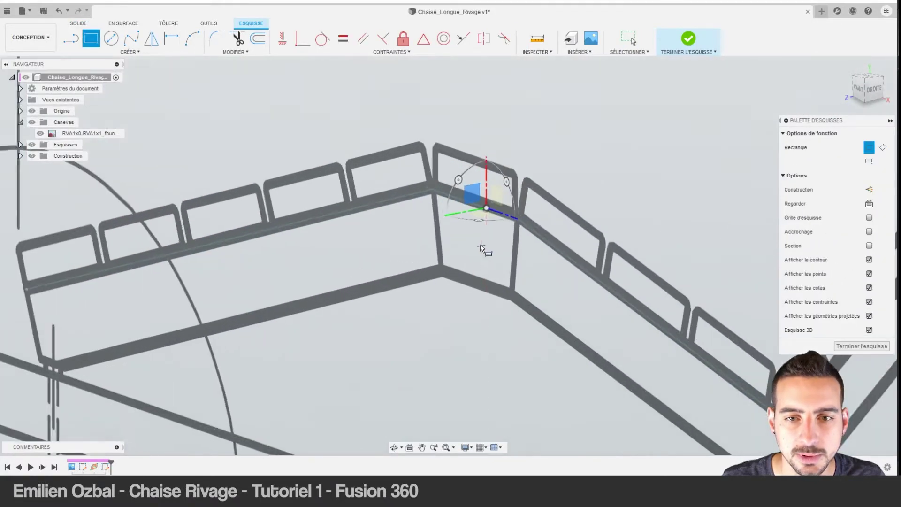
{"action": "left_click", "coordinate": [874, 89]}
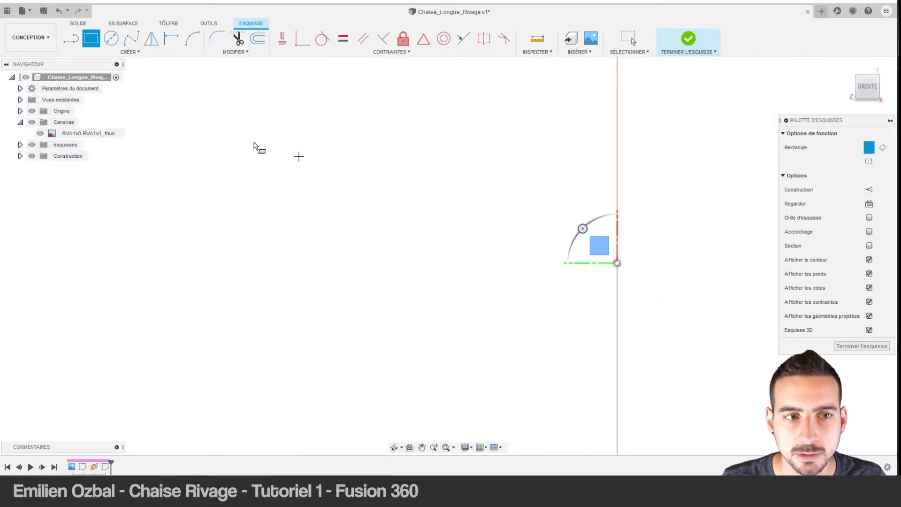
{"action": "left_click", "coordinate": [40, 135]}
{"action": "middle_click_drag", "start_coordinate": [663, 276], "coordinate": [648, 272]}
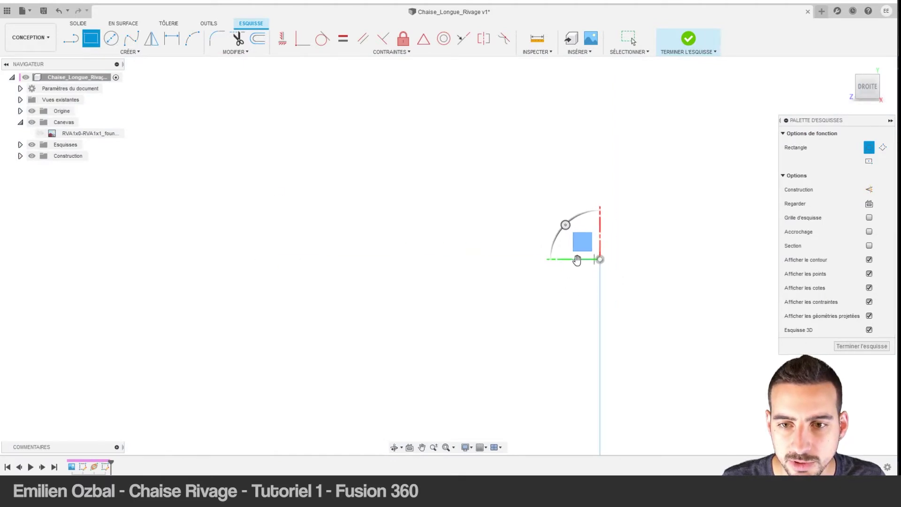
{"action": "key", "text": "Escape"}
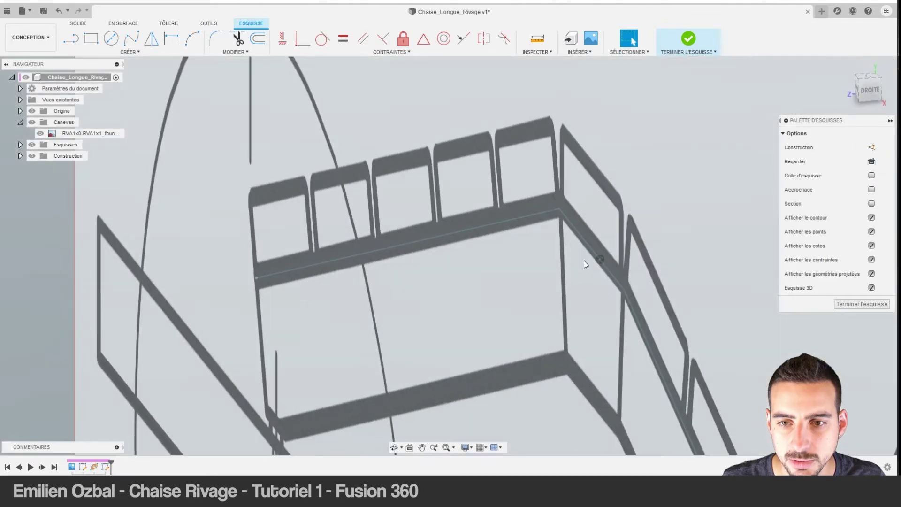
{"action": "key", "text": "r"}
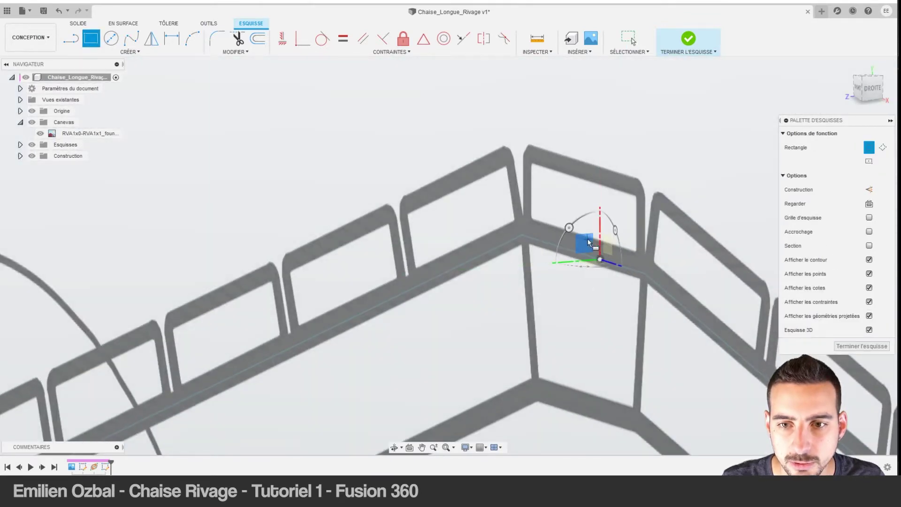
Draw a rectangle from the path point and dimension it 40 wide by 70 tall.
{"action": "left_click", "coordinate": [587, 239]}
{"action": "left_click", "coordinate": [636, 321]}
{"action": "key", "text": "d"}
{"action": "left_click", "coordinate": [612, 237]}
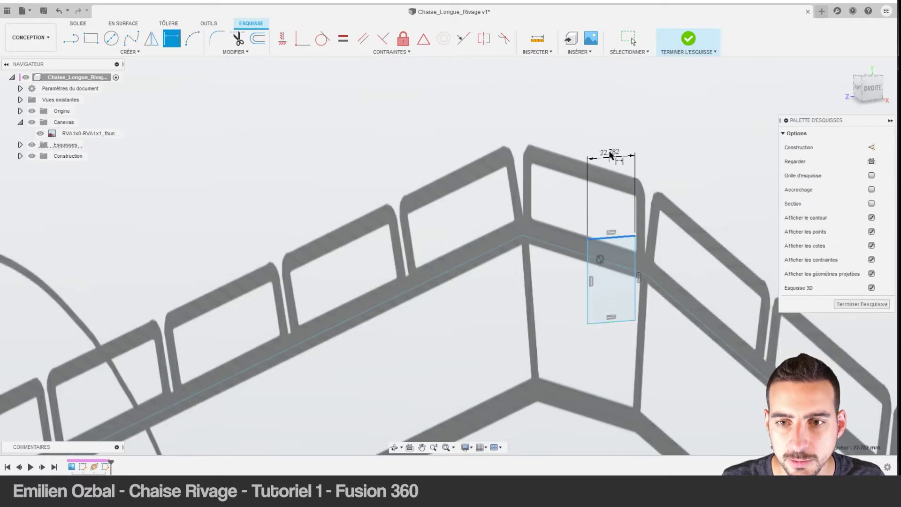
{"action": "left_click", "coordinate": [613, 146]}
{"action": "key", "text": "Return"}
{"action": "scroll", "coordinate": [650, 138], "scroll_direction": "up", "scroll_amount": 1}
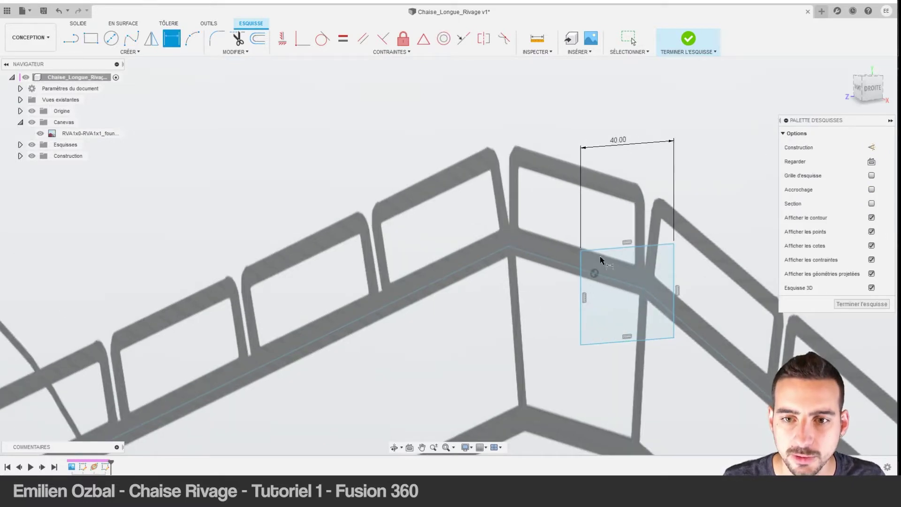
{"action": "left_click", "coordinate": [582, 264]}
{"action": "left_click", "coordinate": [452, 310]}
{"action": "type", "text": "70"}
{"action": "key", "text": "Return"}
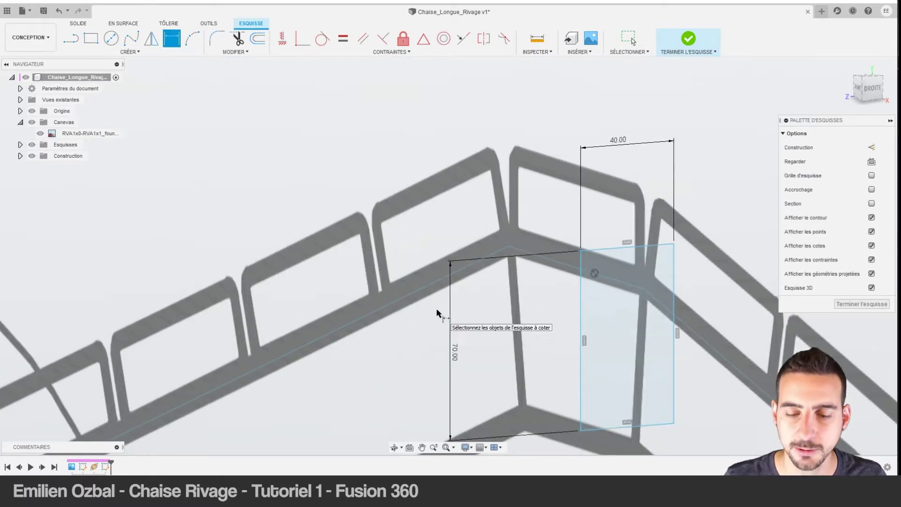
{"action": "key", "text": "Escape"}
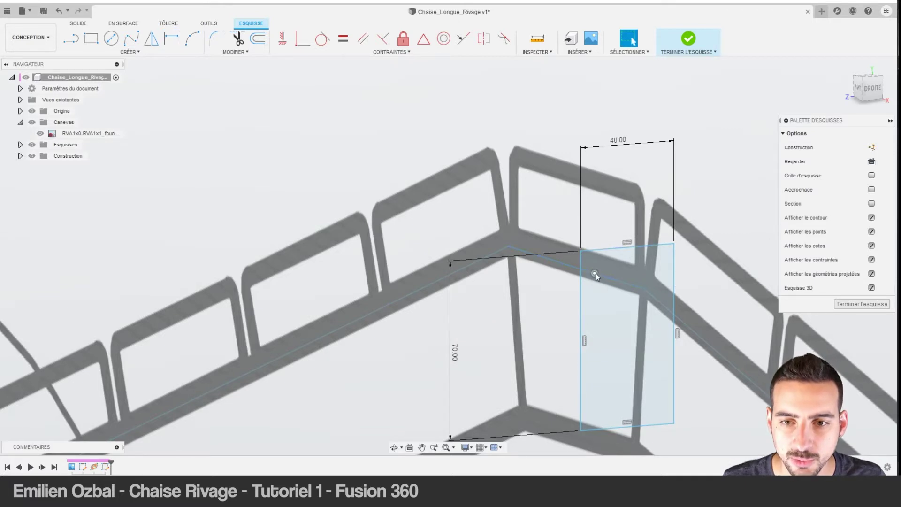
Apply a Midpoint constraint centring the rectangle's top edge on the seat path point.
{"action": "left_click", "coordinate": [594, 273]}
{"action": "left_click", "coordinate": [610, 247]}
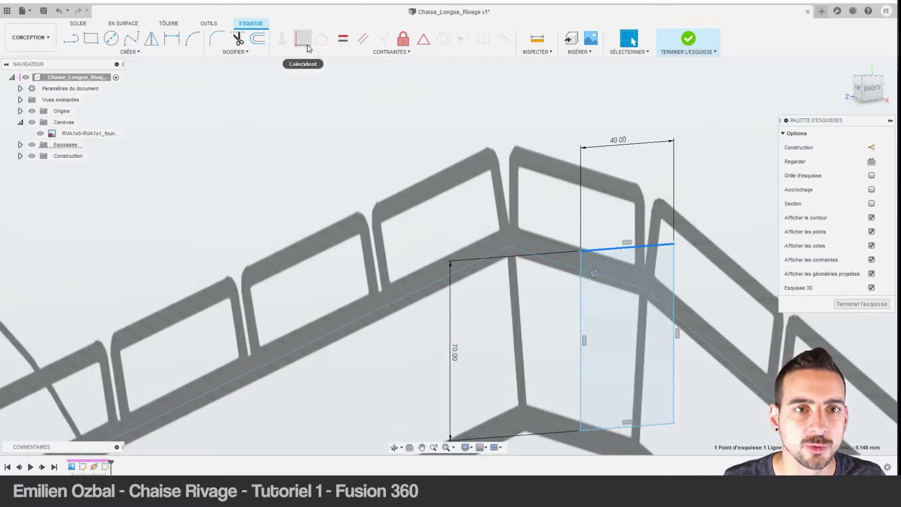
{"action": "left_click", "coordinate": [423, 40]}
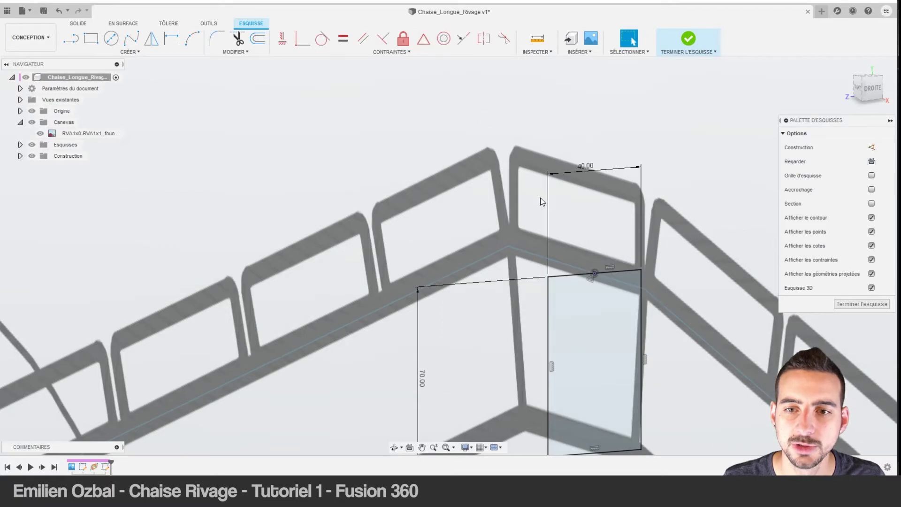
{"action": "middle_click_drag", "start_coordinate": [642, 205], "coordinate": [574, 112]}
{"action": "scroll", "coordinate": [570, 162], "scroll_direction": "up", "scroll_amount": 3}
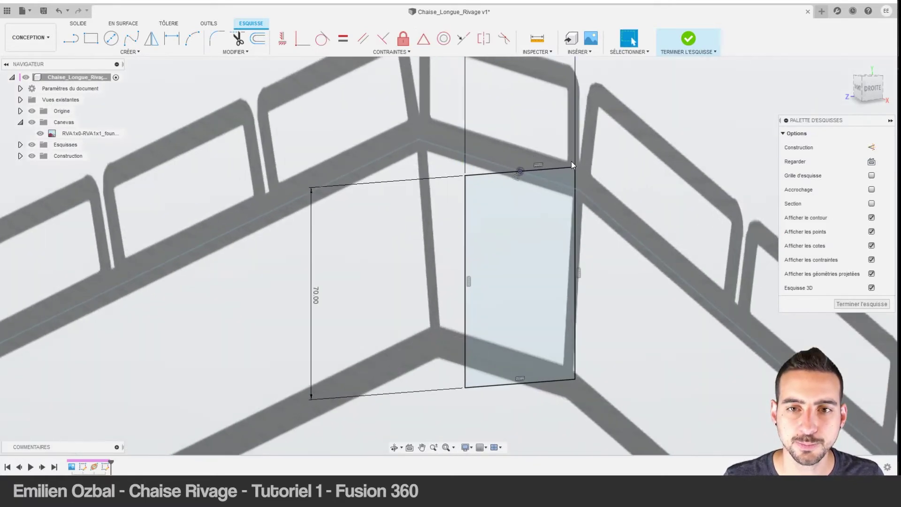
{"action": "scroll", "coordinate": [564, 194], "scroll_direction": "up", "scroll_amount": 1}
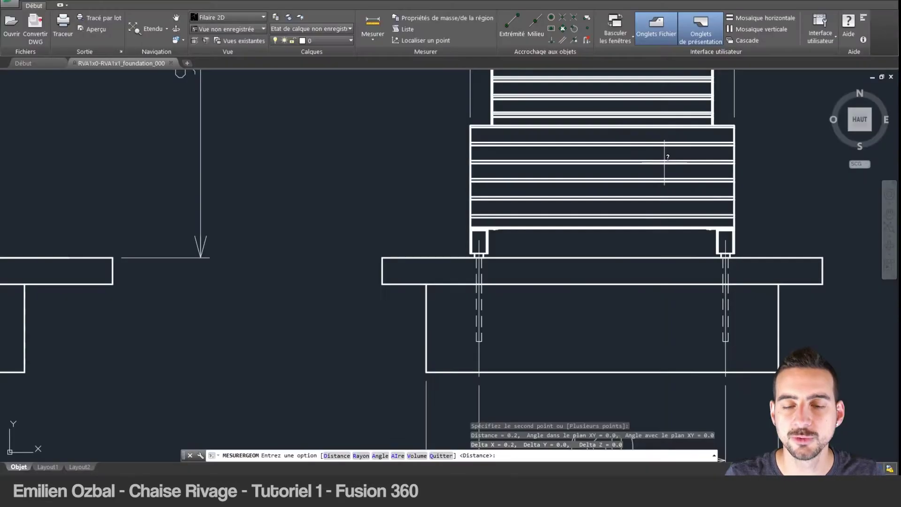
Measure the radius of the seat drawing's rounded corner arc in DWG TrueView (reads 0.2).
{"action": "middle_click_drag", "start_coordinate": [533, 150], "coordinate": [404, 230]}
{"action": "scroll", "coordinate": [405, 230], "scroll_direction": "down", "scroll_amount": 3}
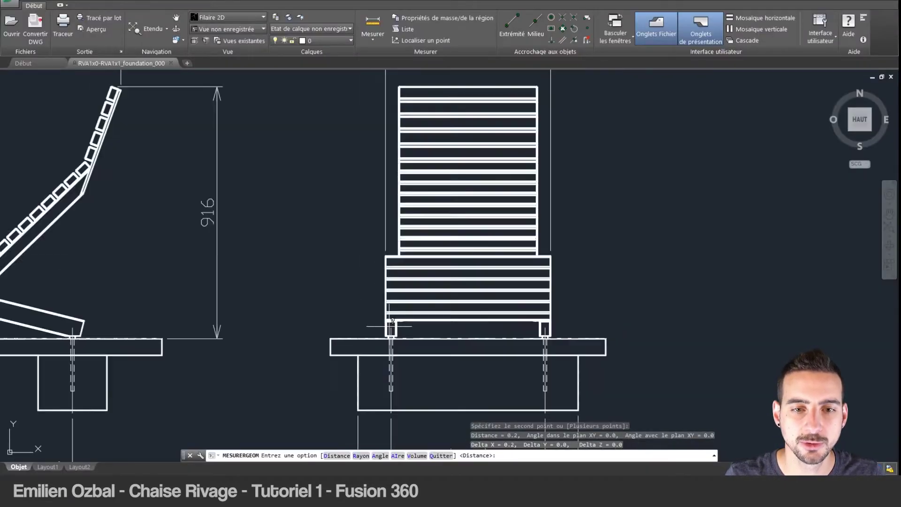
{"action": "scroll", "coordinate": [395, 322], "scroll_direction": "up", "scroll_amount": 5}
{"action": "scroll", "coordinate": [342, 296], "scroll_direction": "up", "scroll_amount": 5}
{"action": "scroll", "coordinate": [366, 372], "scroll_direction": "up", "scroll_amount": 4}
{"action": "scroll", "coordinate": [365, 372], "scroll_direction": "up", "scroll_amount": 4}
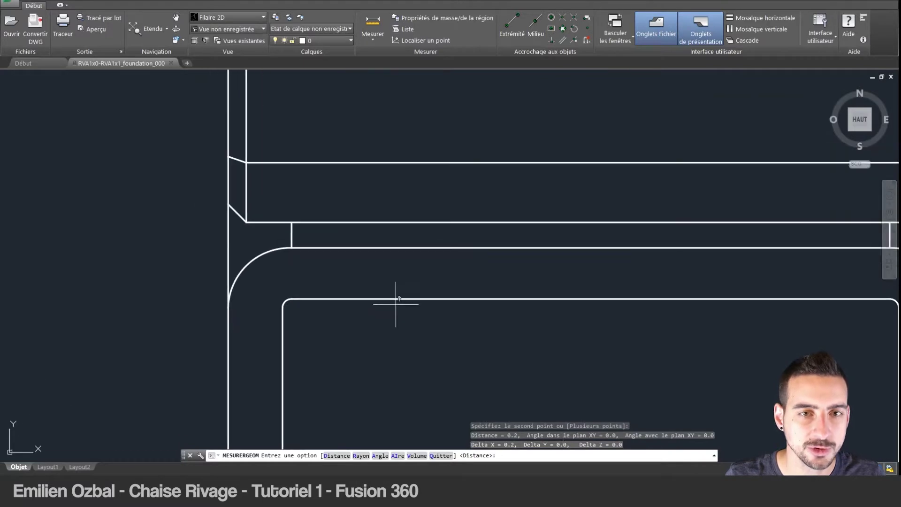
{"action": "left_click", "coordinate": [381, 40]}
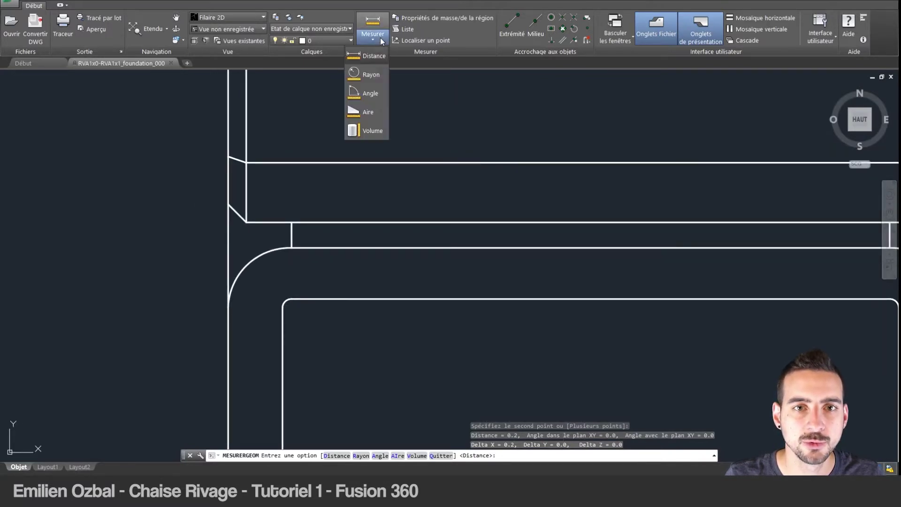
{"action": "left_click", "coordinate": [370, 75]}
{"action": "left_click", "coordinate": [249, 258]}
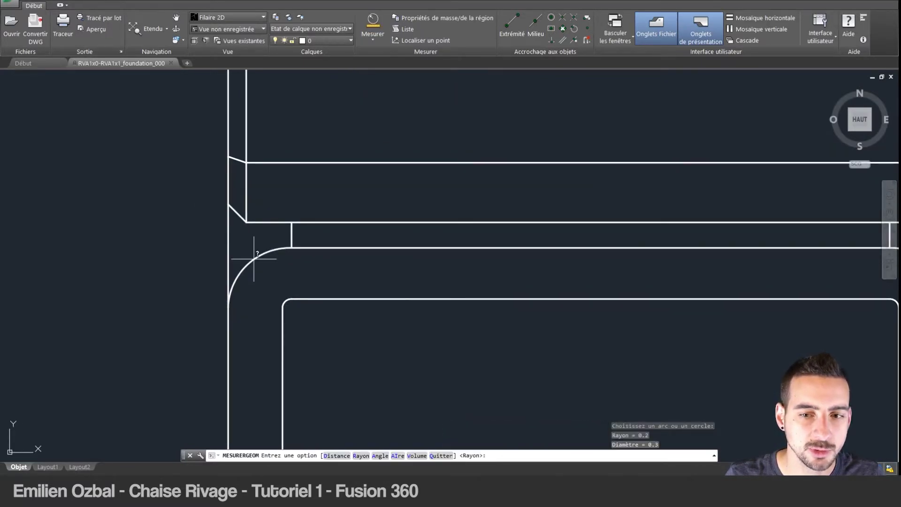
Compute 0,3 × 20 = 6 in the Windows Calculator, then close it.
{"action": "key", "text": "super+r"}
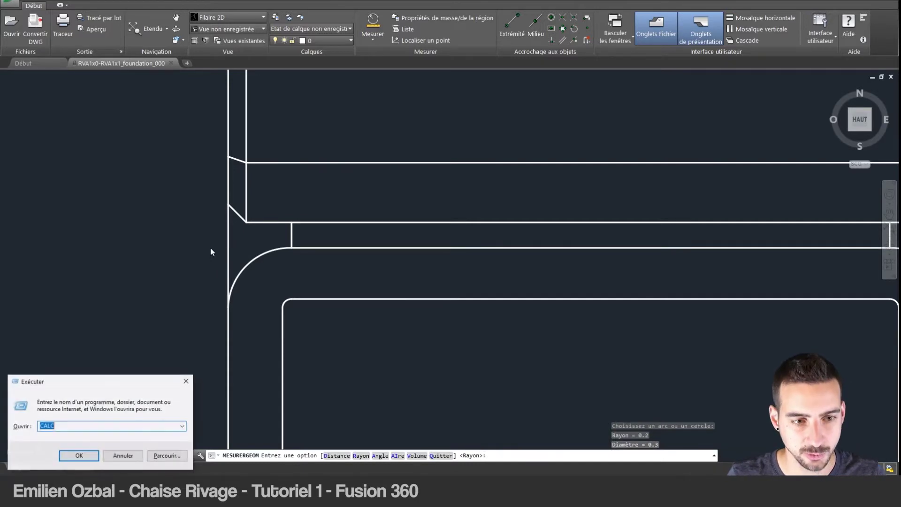
{"action": "key", "text": "Return"}
{"action": "type", "text": "0,3"}
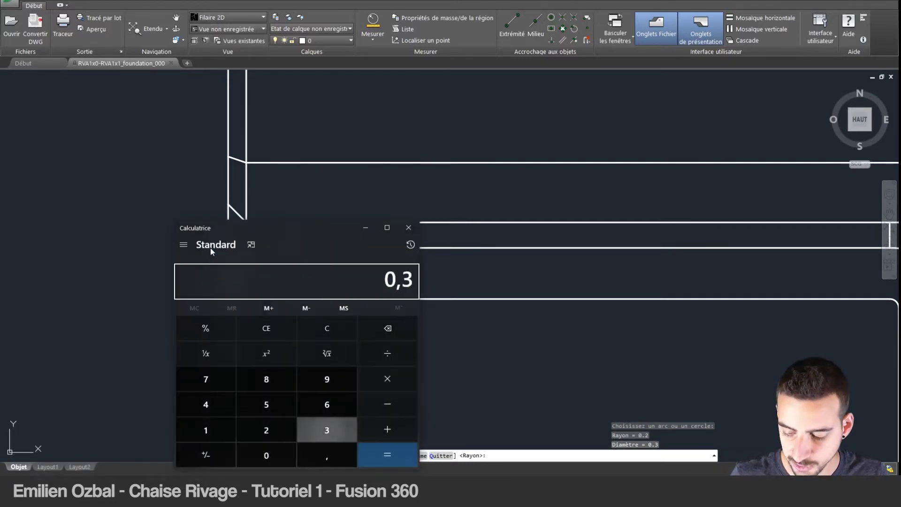
{"action": "type", "text": "*20"}
{"action": "key", "text": "Return"}
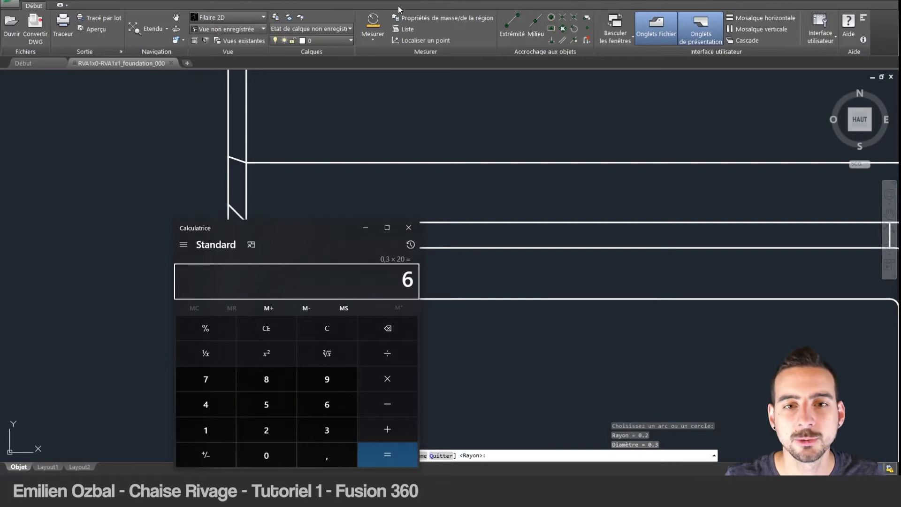
{"action": "left_click", "coordinate": [408, 227]}
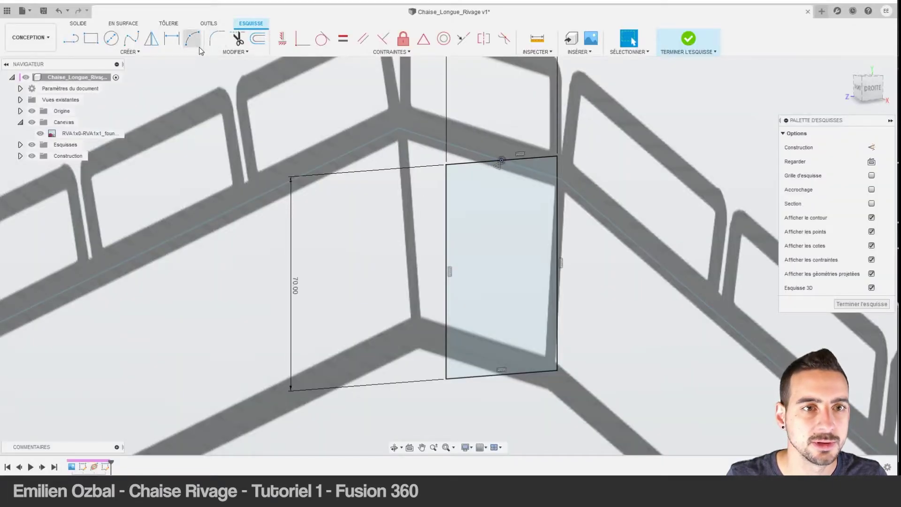
Fillet all four rectangle corners with a 6 mm radius and finish the profile sketch.
{"action": "left_click", "coordinate": [217, 39]}
{"action": "left_click", "coordinate": [446, 165]}
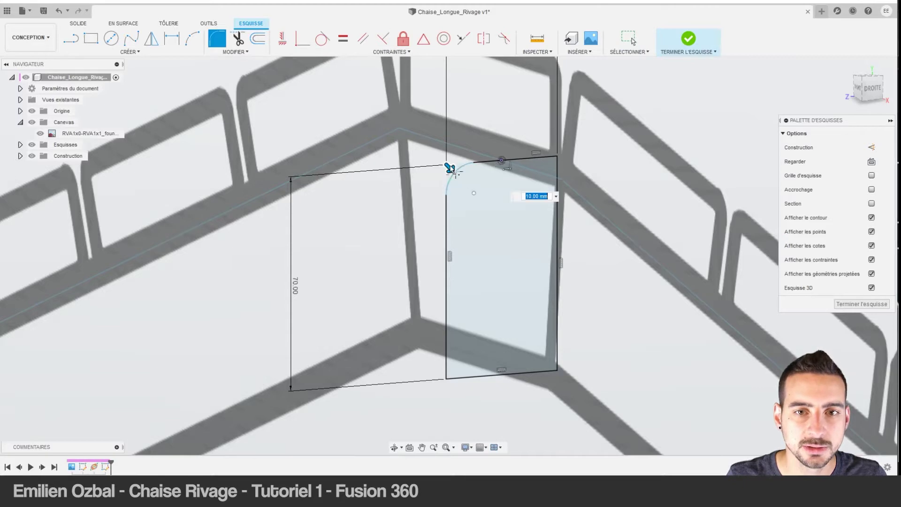
{"action": "key", "text": "Return"}
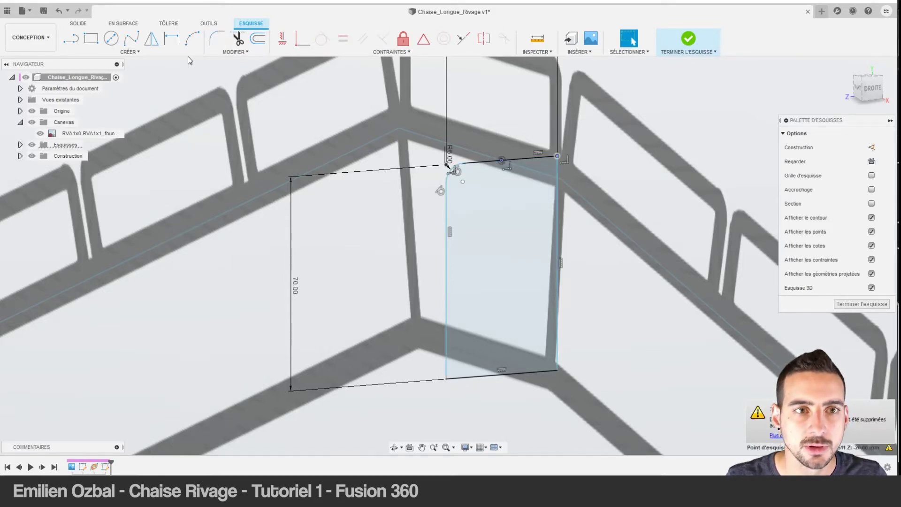
{"action": "key", "text": "Return"}
{"action": "left_click", "coordinate": [556, 156]}
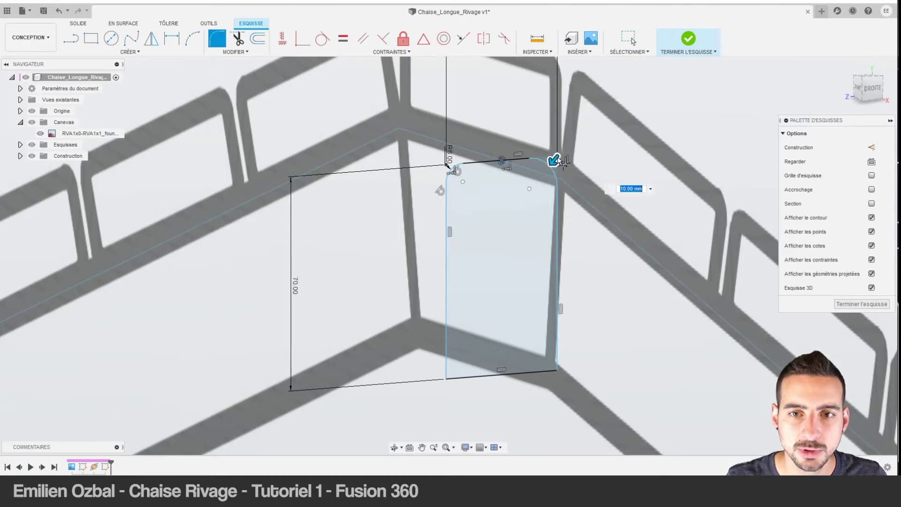
{"action": "left_click", "coordinate": [554, 371]}
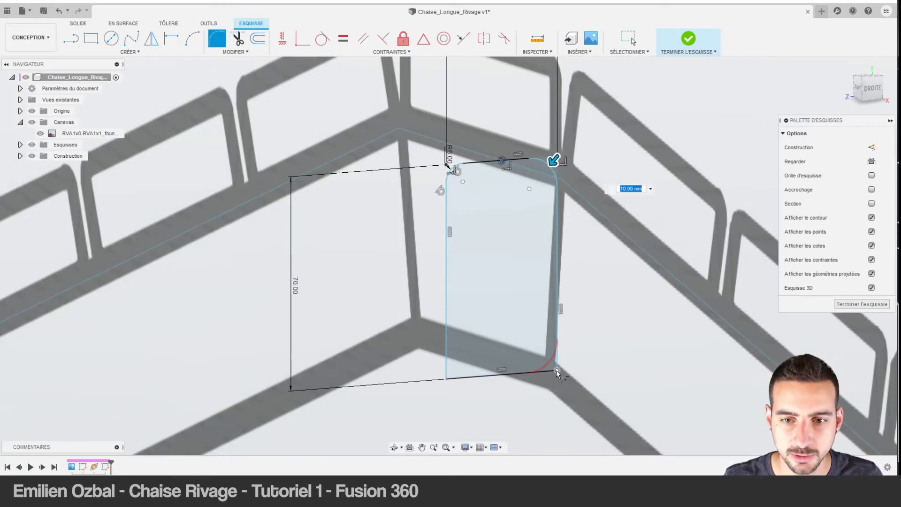
{"action": "left_click", "coordinate": [447, 378]}
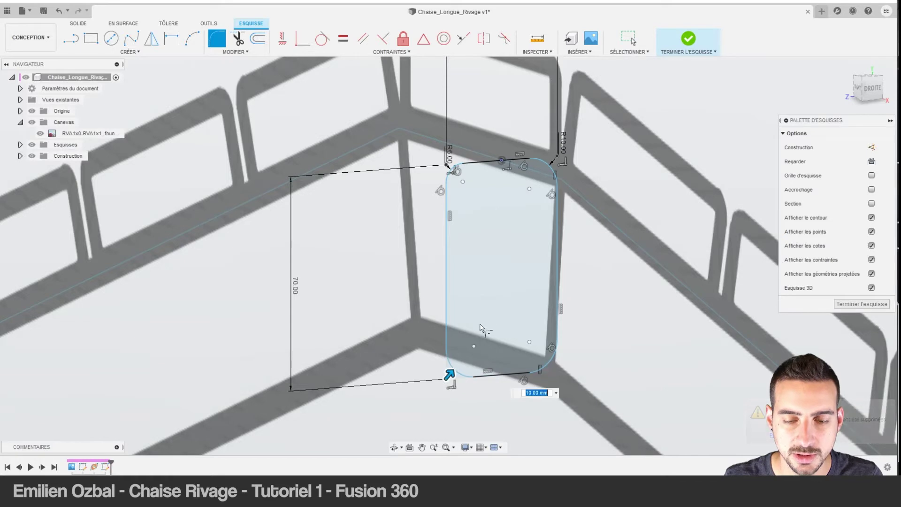
{"action": "type", "text": "6"}
{"action": "key", "text": "Return"}
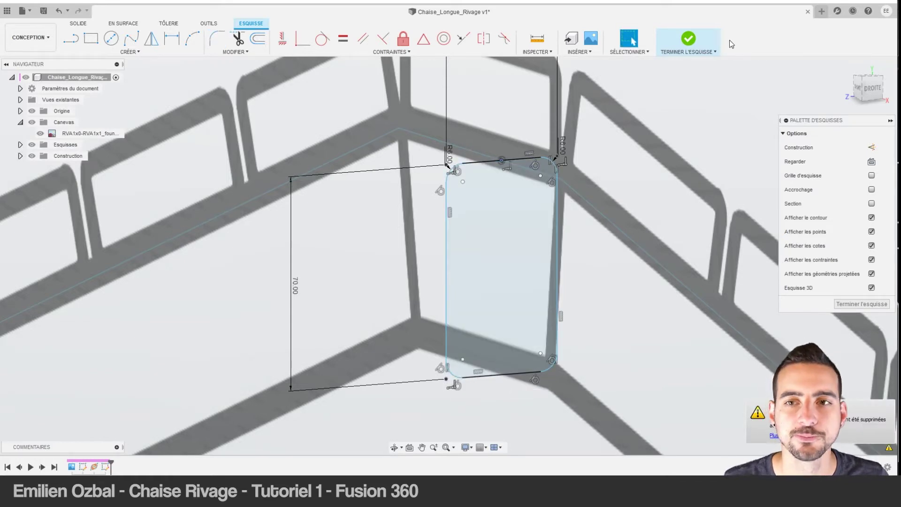
{"action": "left_click", "coordinate": [689, 42]}
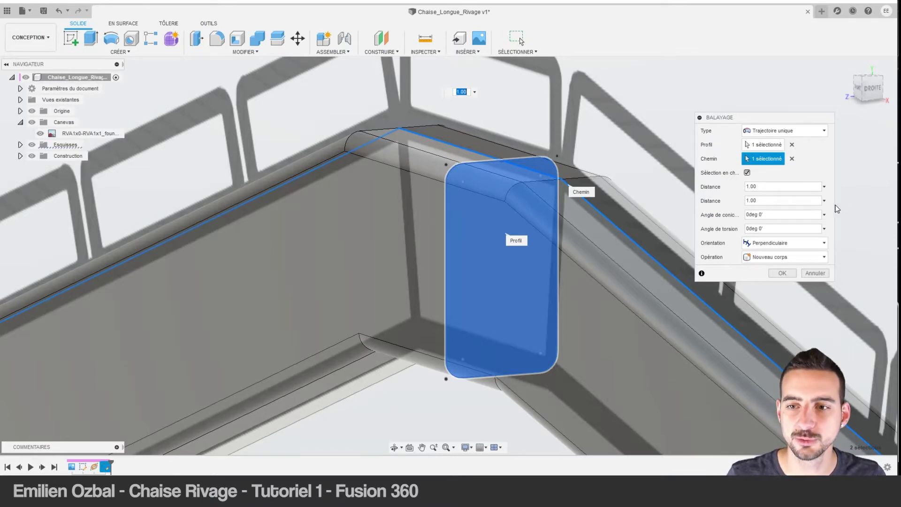
Cancel the sweep and reopen the profile sketch for editing.
{"action": "key", "text": "Escape"}
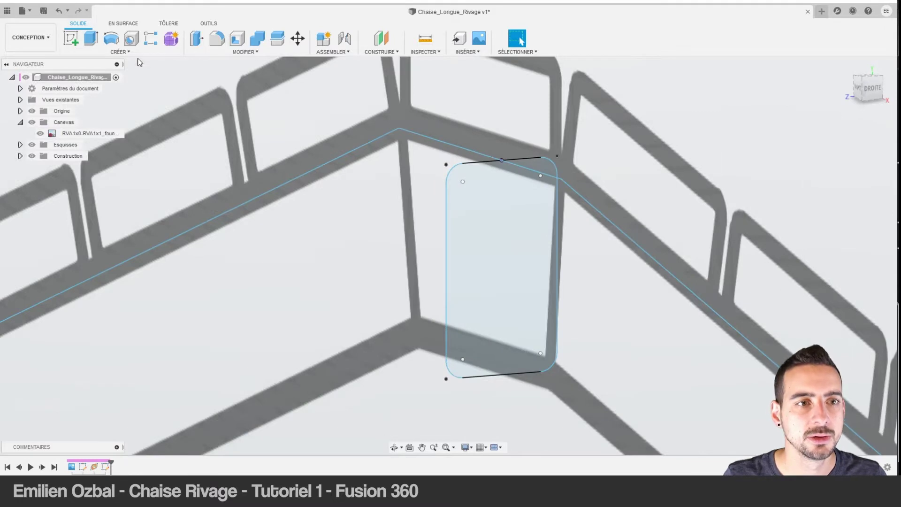
{"action": "right_click", "coordinate": [108, 470]}
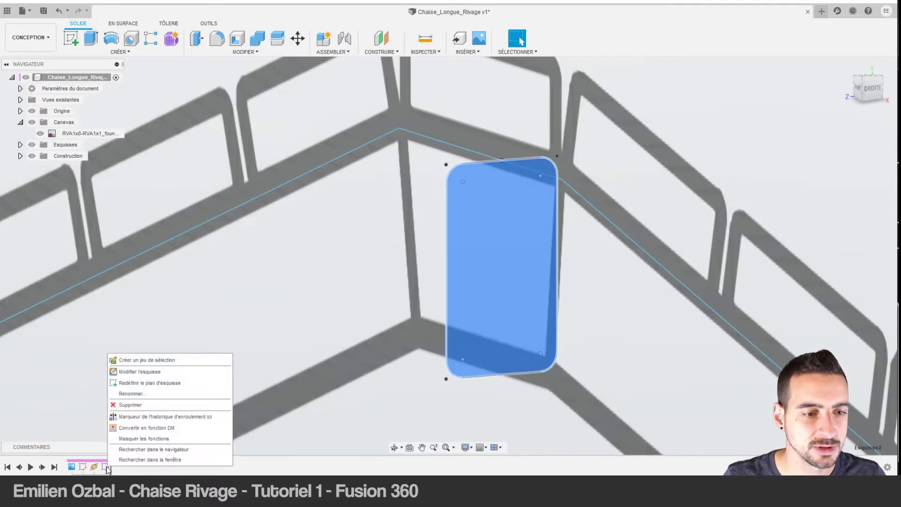
{"action": "left_click", "coordinate": [136, 371]}
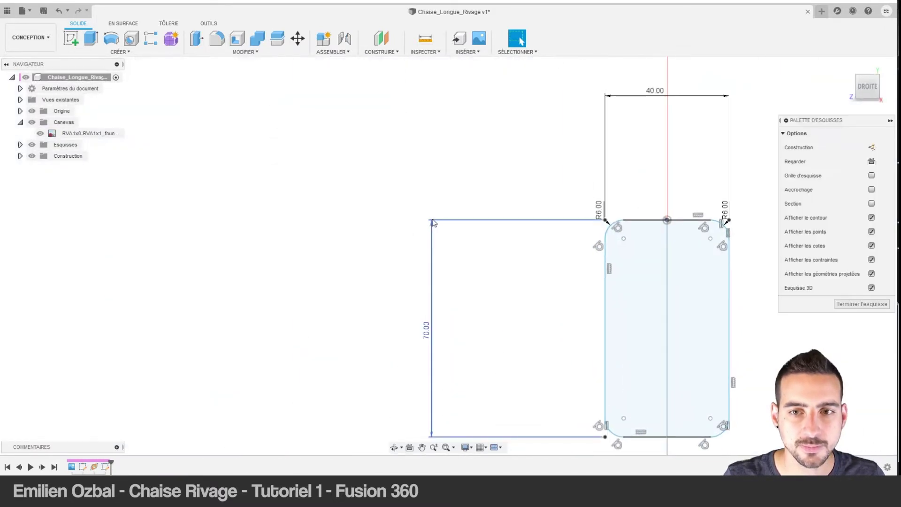
Offset the rounded profile 4 mm inward to add the inner tube outline.
{"action": "left_click_drag", "start_coordinate": [415, 93], "coordinate": [671, 432]}
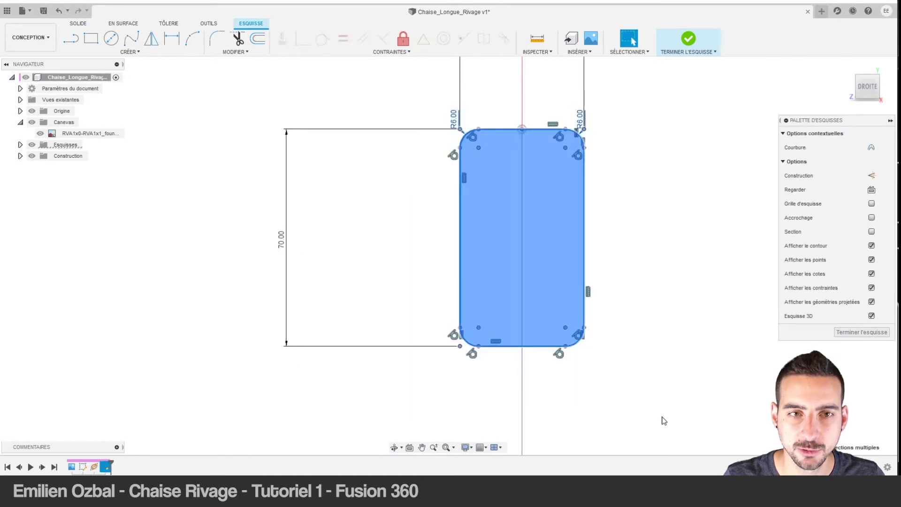
{"action": "left_click", "coordinate": [257, 38]}
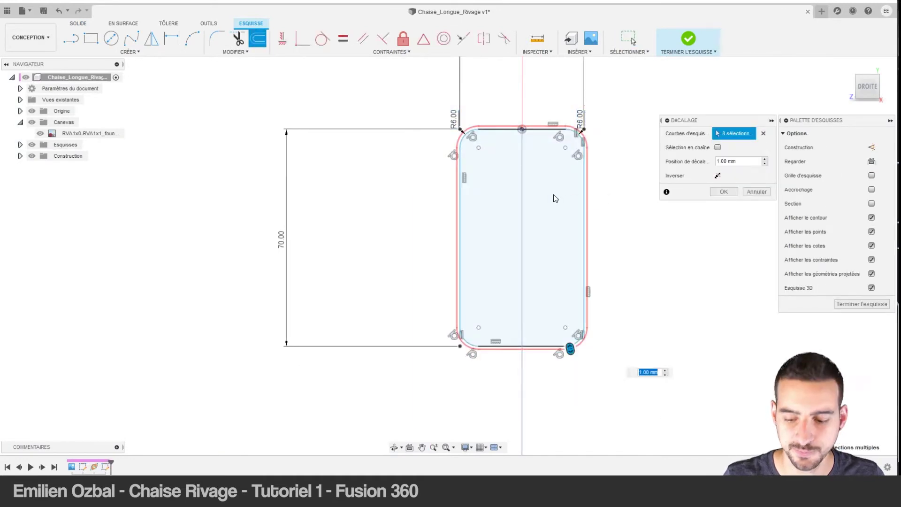
{"action": "type", "text": "4"}
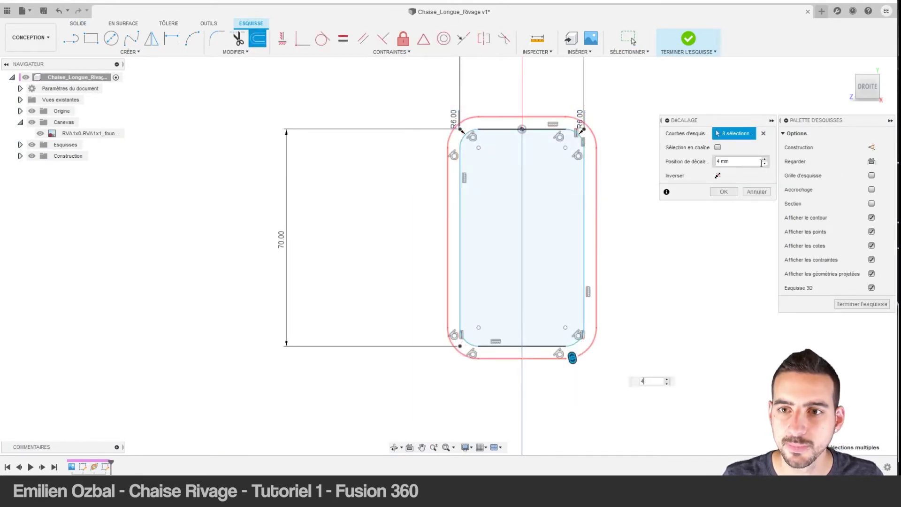
{"action": "left_click", "coordinate": [717, 176]}
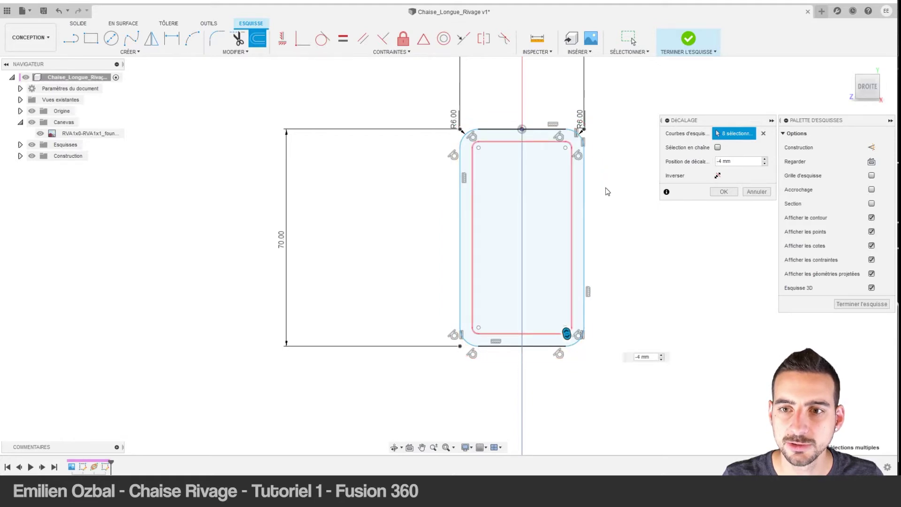
{"action": "left_click", "coordinate": [722, 191]}
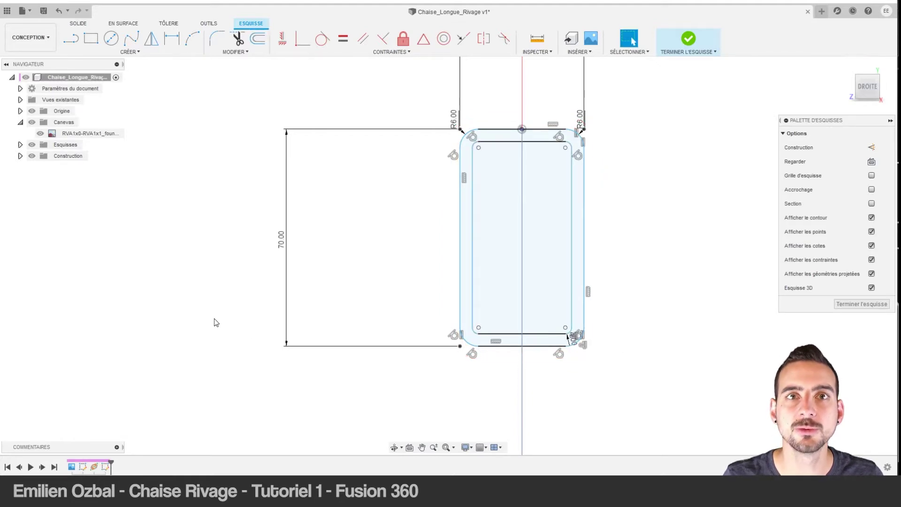
Sweep the band between the two outlines along the frame line as a new body.
{"action": "left_click", "coordinate": [861, 305]}
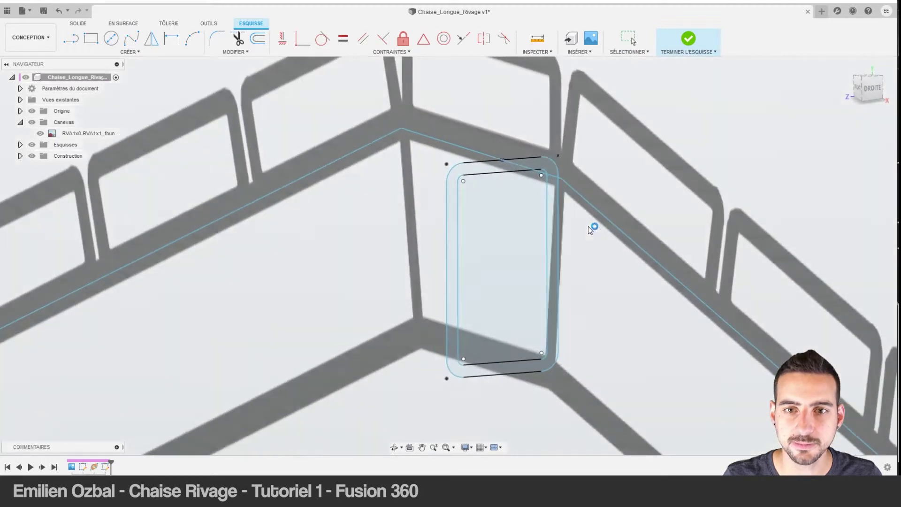
{"action": "left_click", "coordinate": [120, 52]}
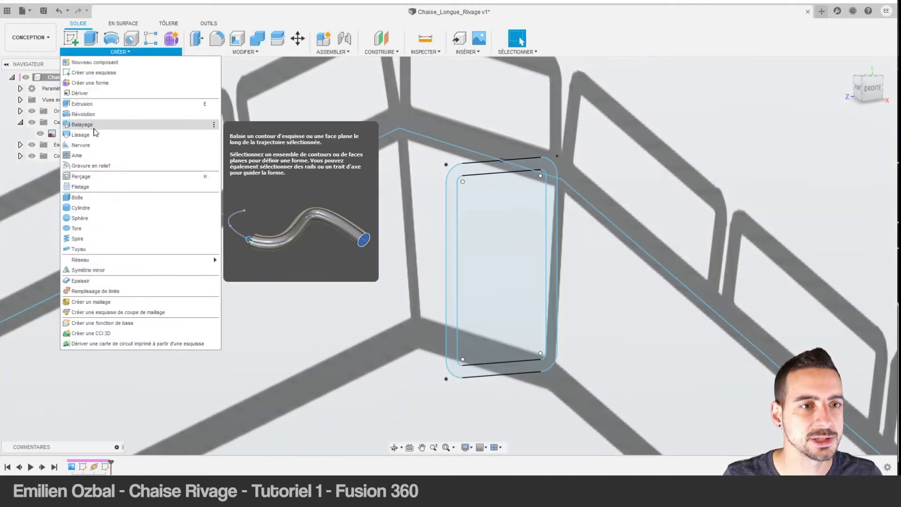
{"action": "left_click", "coordinate": [81, 125]}
{"action": "left_click", "coordinate": [493, 173]}
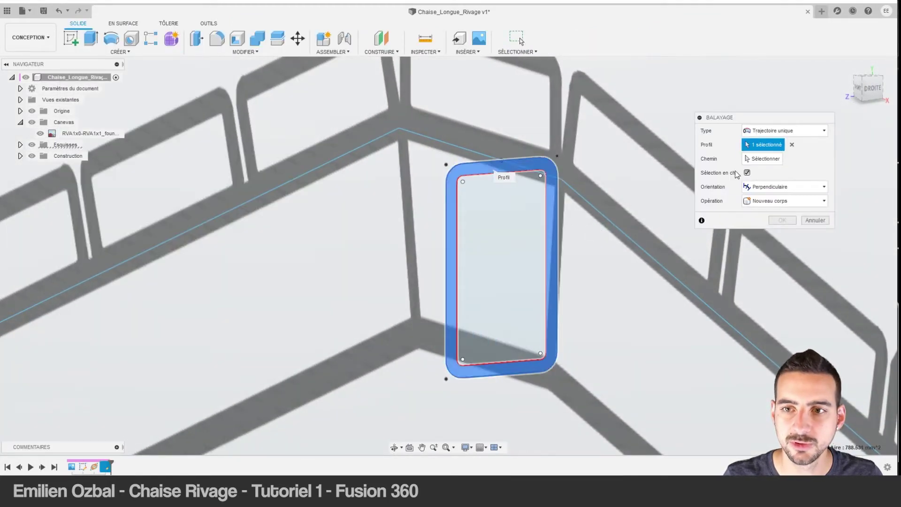
{"action": "left_click", "coordinate": [762, 158]}
{"action": "left_click", "coordinate": [591, 202]}
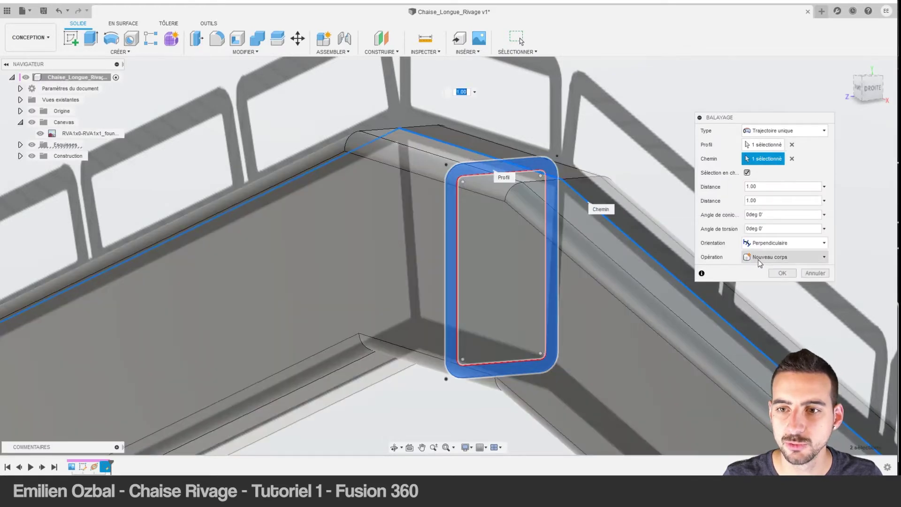
{"action": "left_click", "coordinate": [781, 275]}
Edit the sweep so the profile orientation is Perpendiculaire, and confirm it.
{"action": "scroll", "coordinate": [516, 244], "scroll_direction": "down", "scroll_amount": 5}
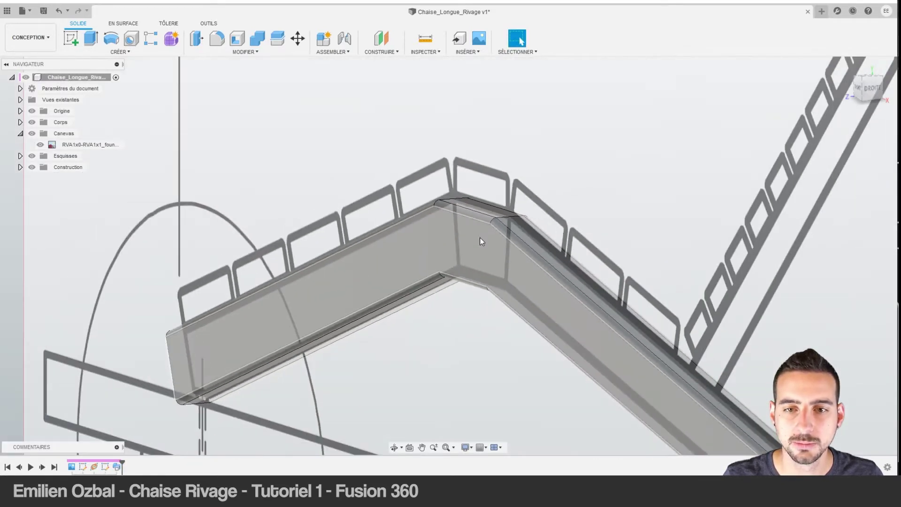
{"action": "mouse_move", "coordinate": [475, 236]}
{"action": "middle_mouse_down"}
{"action": "mouse_move", "coordinate": [531, 323]}
{"action": "mouse_move", "coordinate": [446, 208]}
{"action": "middle_mouse_up"}
{"action": "key", "text": "Escape"}
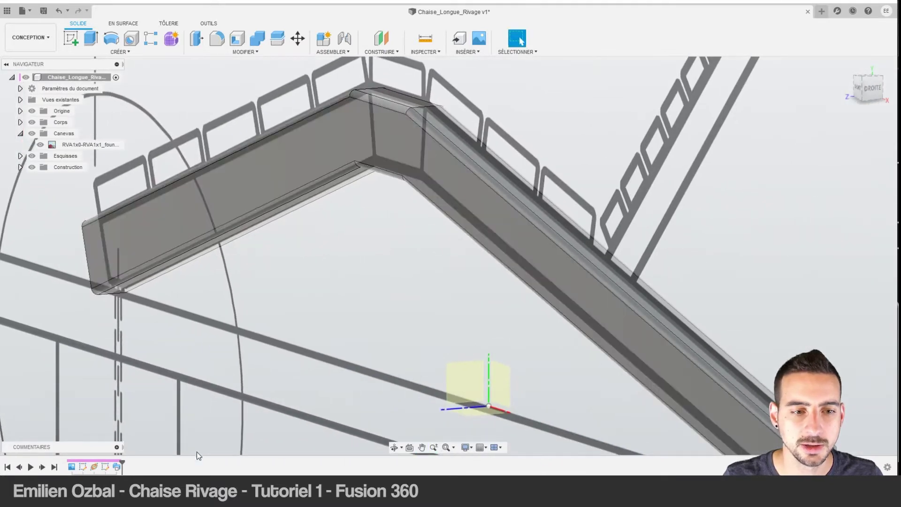
{"action": "double_click", "coordinate": [117, 466]}
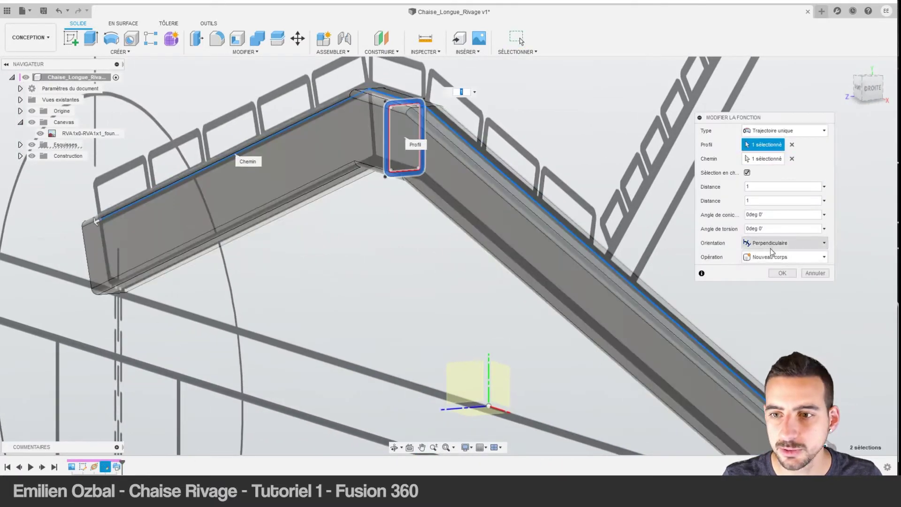
{"action": "left_click", "coordinate": [770, 242]}
{"action": "left_click", "coordinate": [756, 265]}
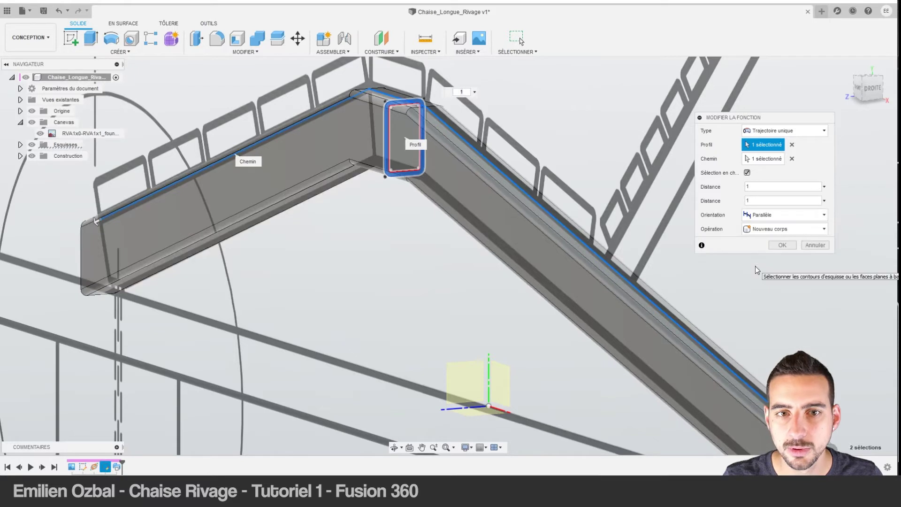
{"action": "left_click", "coordinate": [760, 229]}
{"action": "left_click", "coordinate": [759, 215]}
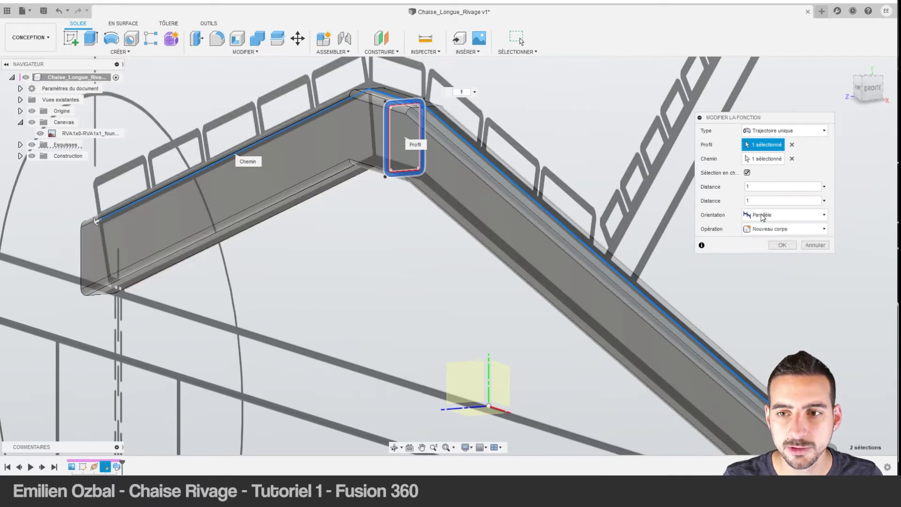
{"action": "left_click", "coordinate": [759, 227]}
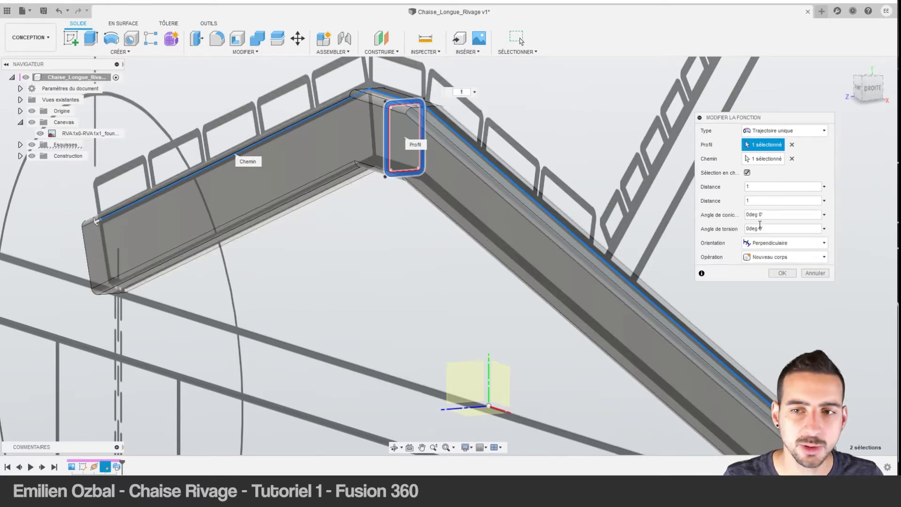
{"action": "left_click", "coordinate": [782, 274]}
{"action": "scroll", "coordinate": [496, 193], "scroll_direction": "down", "scroll_amount": 3}
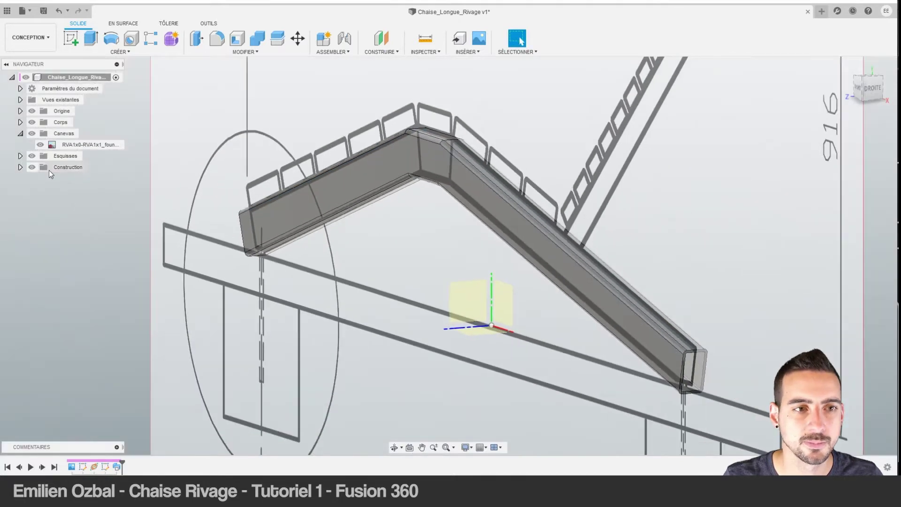
{"action": "left_click", "coordinate": [32, 133]}
{"action": "middle_click_drag", "start_coordinate": [469, 235], "coordinate": [533, 246], "text": "shift"}
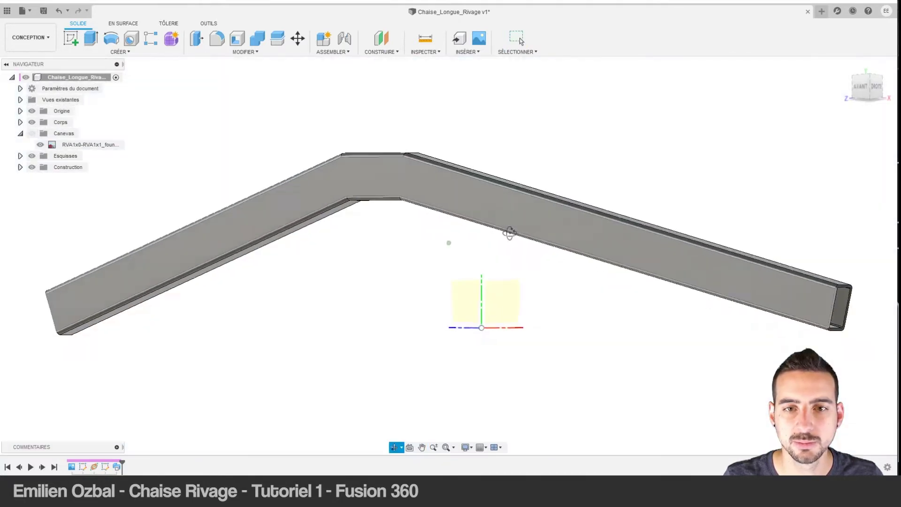
{"action": "scroll", "coordinate": [533, 245], "scroll_direction": "up", "scroll_amount": 3}
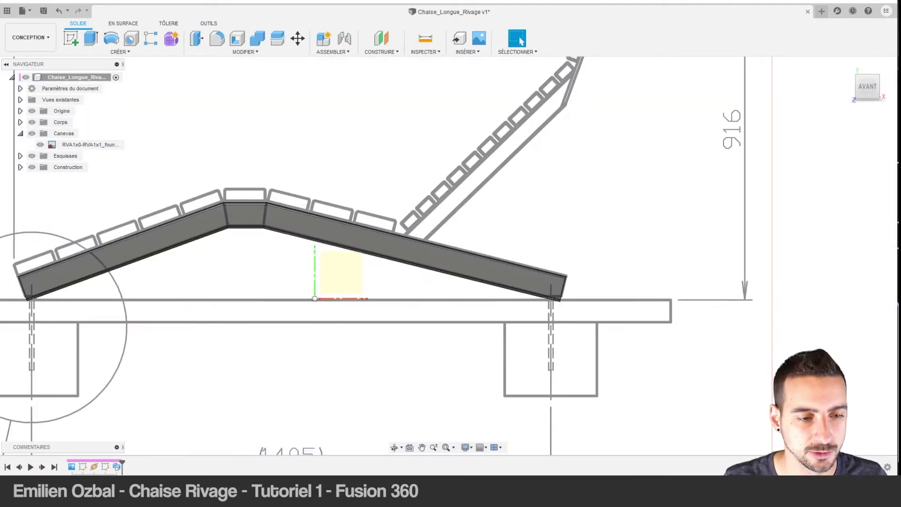
{"action": "left_click", "coordinate": [50, 432]}
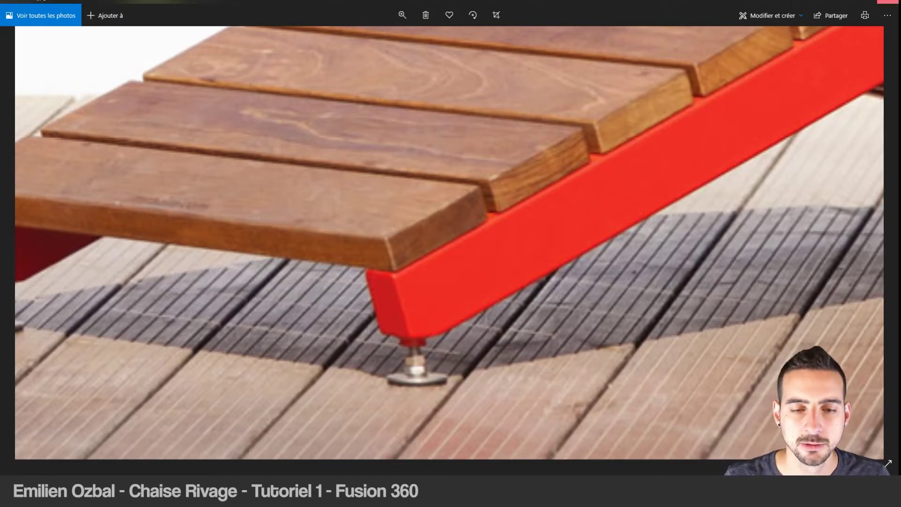
{"action": "key", "text": "alt+F4"}
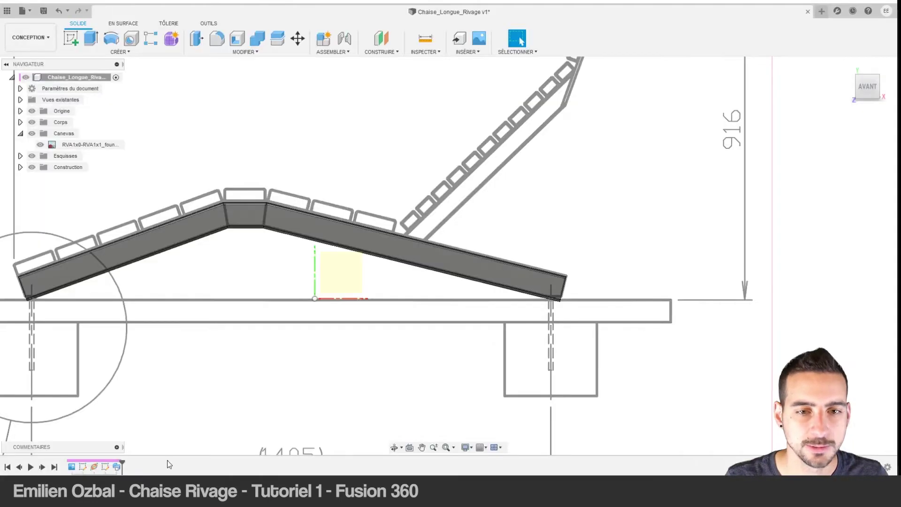
Start a sketch on the front plane and draw a line left from the frame's lower corner.
{"action": "scroll", "coordinate": [577, 300], "scroll_direction": "up", "scroll_amount": 2}
{"action": "scroll", "coordinate": [566, 295], "scroll_direction": "up", "scroll_amount": 3}
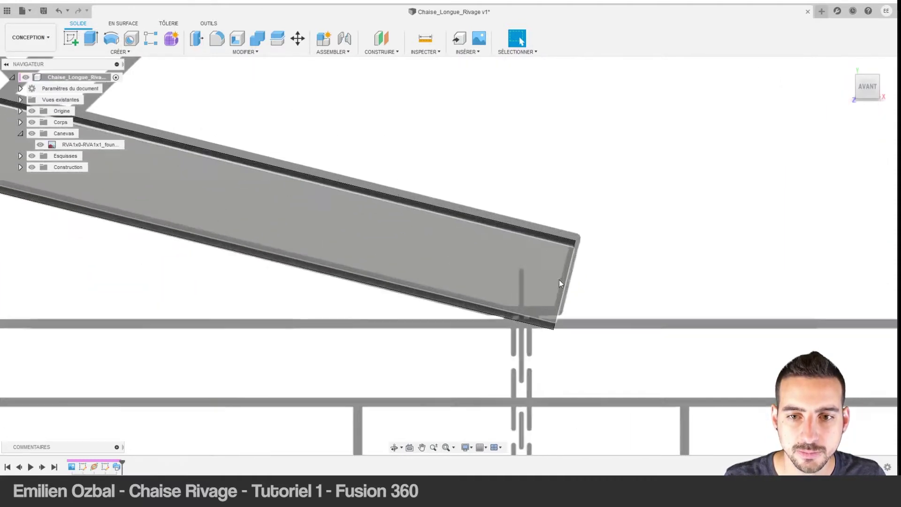
{"action": "scroll", "coordinate": [561, 280], "scroll_direction": "up", "scroll_amount": 2}
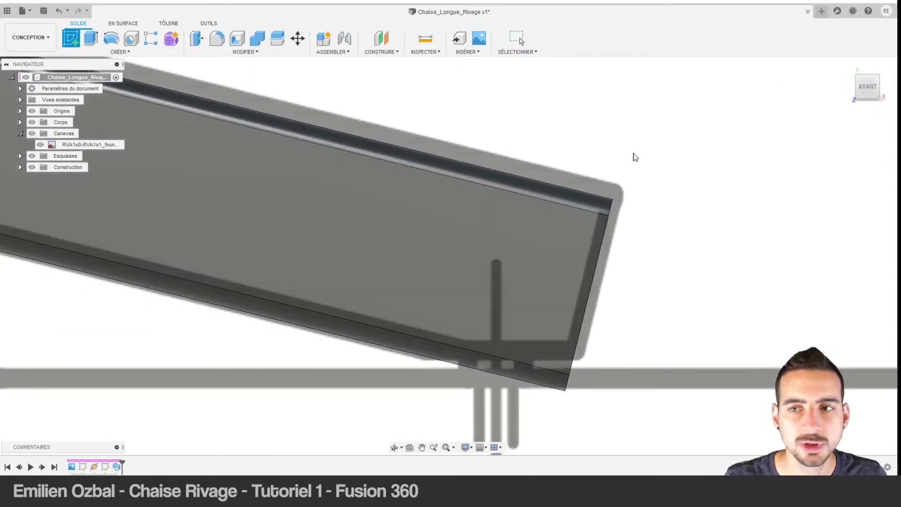
{"action": "scroll", "coordinate": [511, 321], "scroll_direction": "down", "scroll_amount": 3}
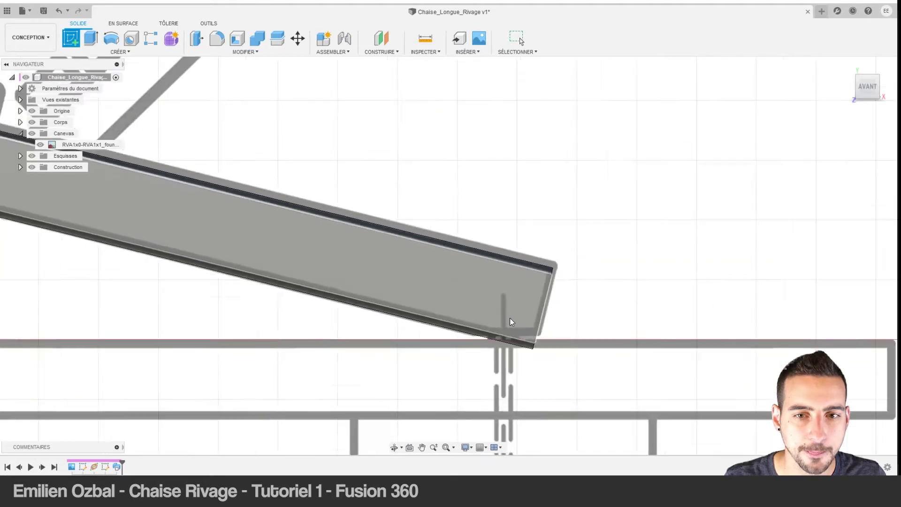
{"action": "scroll", "coordinate": [511, 321], "scroll_direction": "down", "scroll_amount": 4}
{"action": "left_click", "coordinate": [296, 296]}
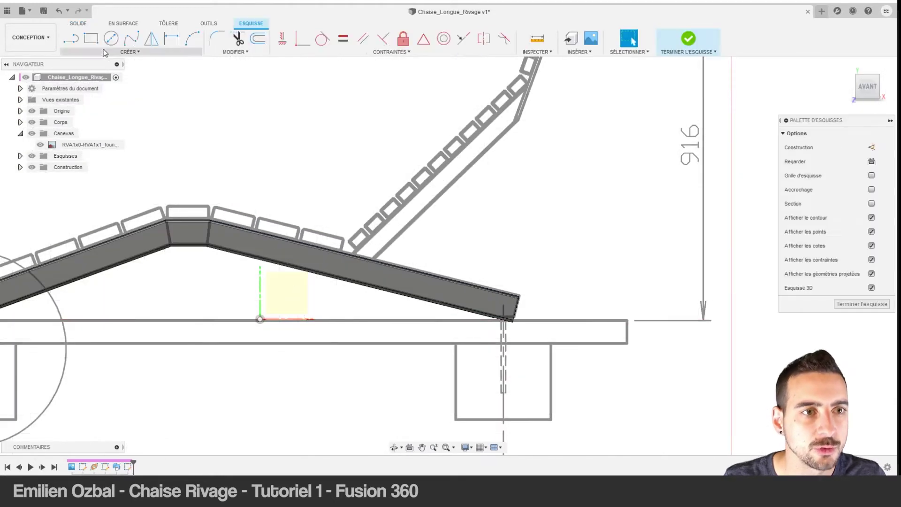
{"action": "left_click", "coordinate": [72, 40]}
{"action": "scroll", "coordinate": [519, 288], "scroll_direction": "up", "scroll_amount": 3}
{"action": "scroll", "coordinate": [502, 289], "scroll_direction": "up", "scroll_amount": 2}
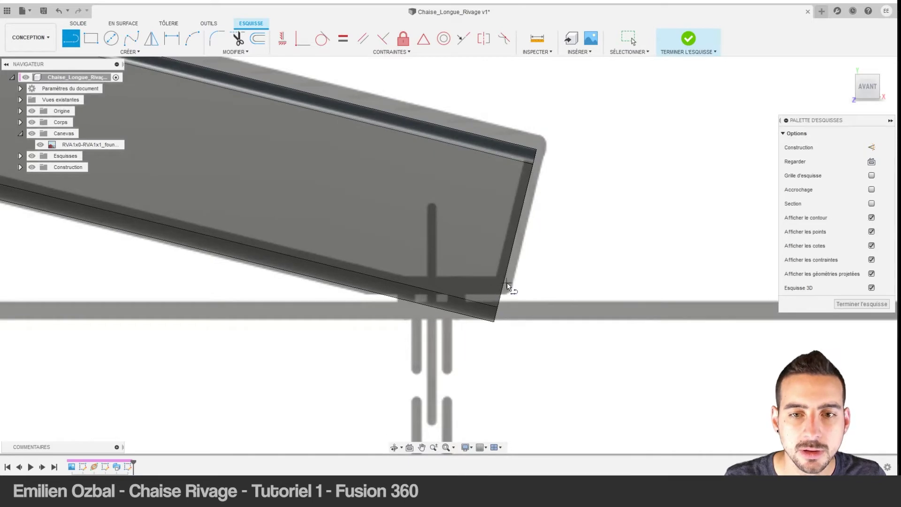
{"action": "left_click", "coordinate": [502, 285]}
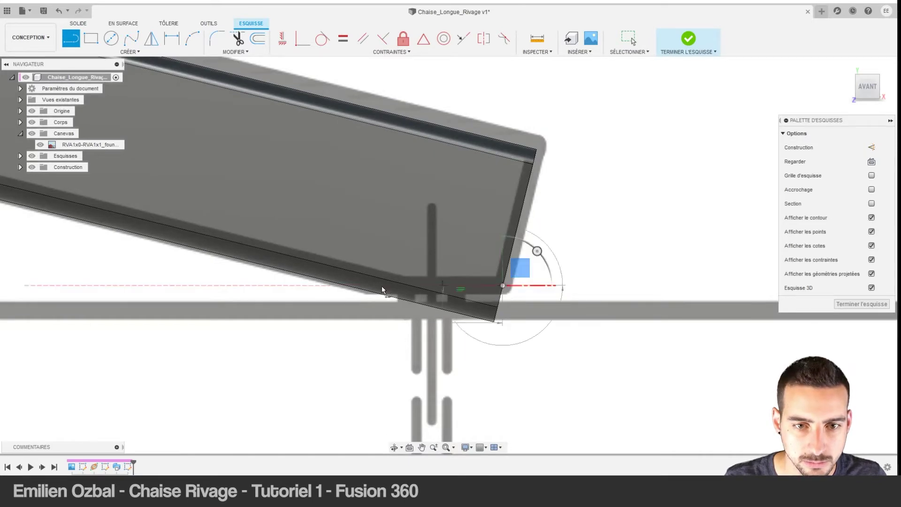
{"action": "left_click", "coordinate": [312, 286]}
{"action": "key", "text": "Escape"}
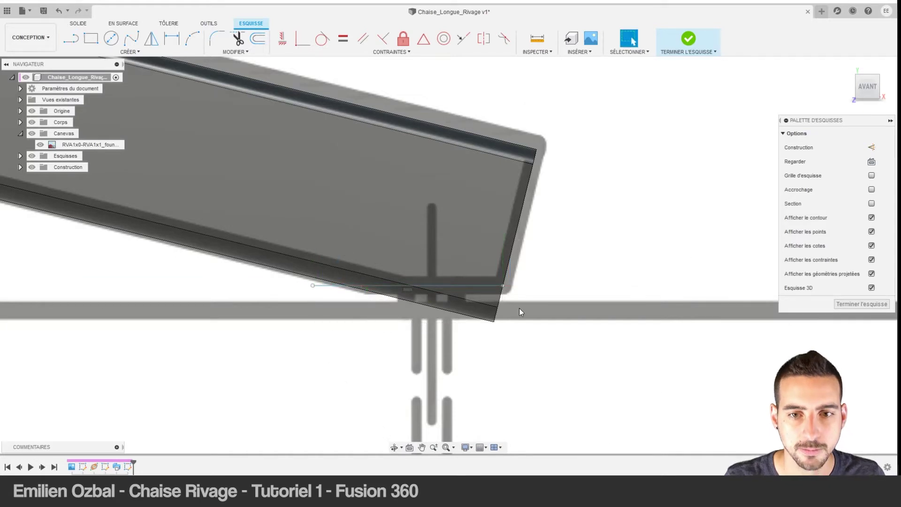
Draw a closed rectangular band along the base line spanning both frame ends.
{"action": "key", "text": "l"}
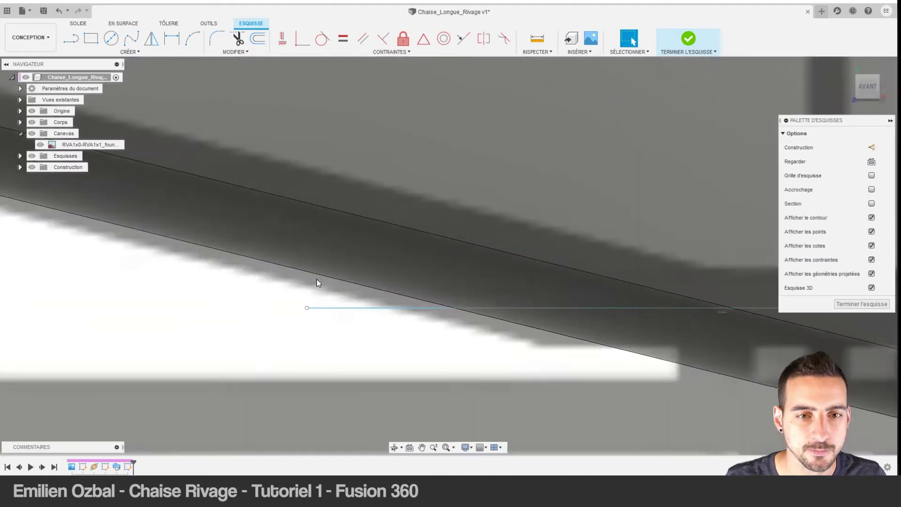
{"action": "scroll", "coordinate": [316, 279], "scroll_direction": "down", "scroll_amount": 5}
{"action": "mouse_move", "coordinate": [317, 279]}
{"action": "middle_mouse_down"}
{"action": "mouse_move", "coordinate": [895, 254]}
{"action": "mouse_move", "coordinate": [689, 172]}
{"action": "middle_mouse_up"}
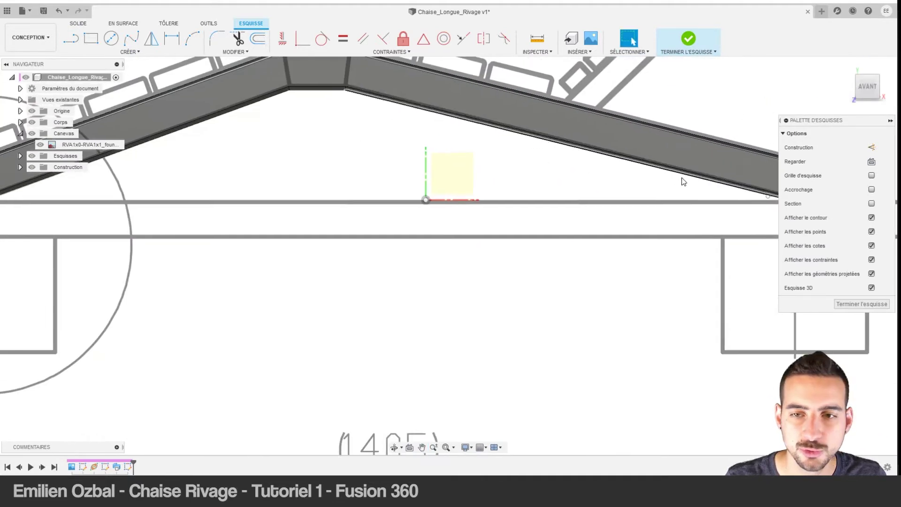
{"action": "scroll", "coordinate": [690, 173], "scroll_direction": "down", "scroll_amount": 3}
{"action": "left_click", "coordinate": [770, 199]}
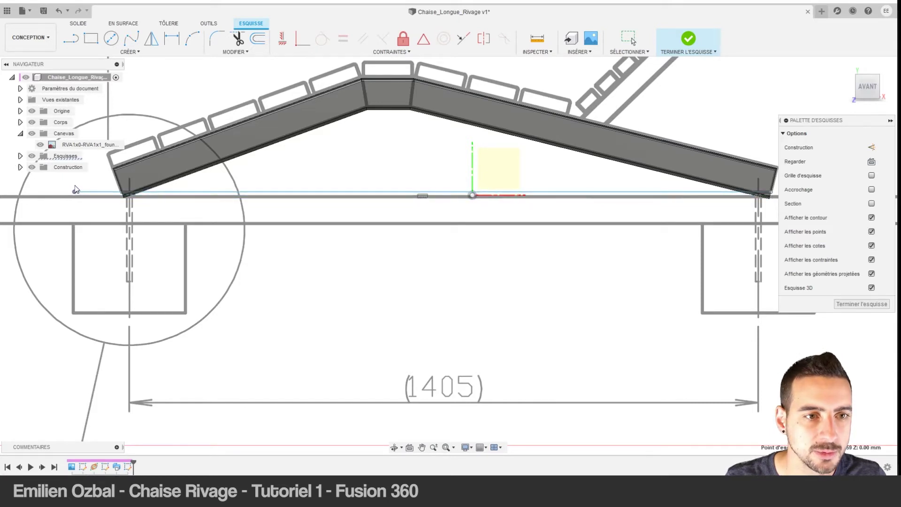
{"action": "scroll", "coordinate": [108, 187], "scroll_direction": "up", "scroll_amount": 5}
{"action": "scroll", "coordinate": [129, 197], "scroll_direction": "up", "scroll_amount": 3}
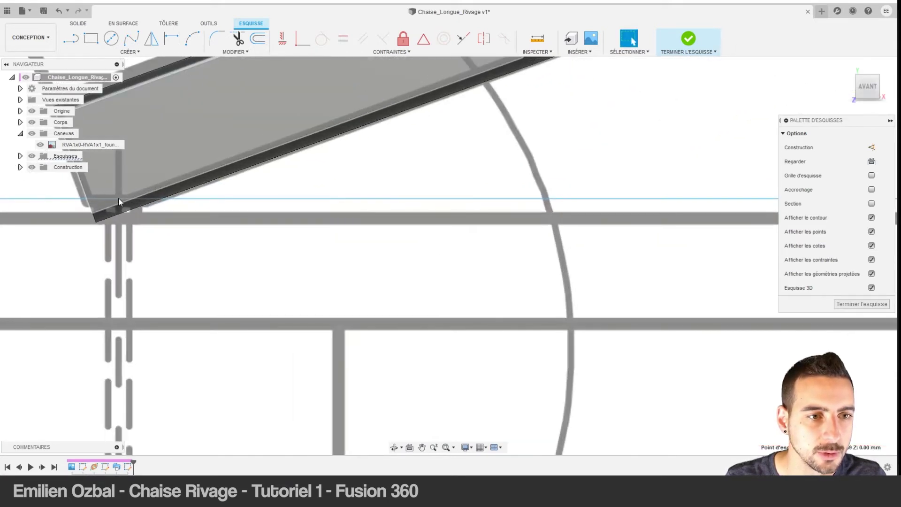
{"action": "left_click", "coordinate": [167, 205]}
{"action": "scroll", "coordinate": [167, 205], "scroll_direction": "down", "scroll_amount": 5}
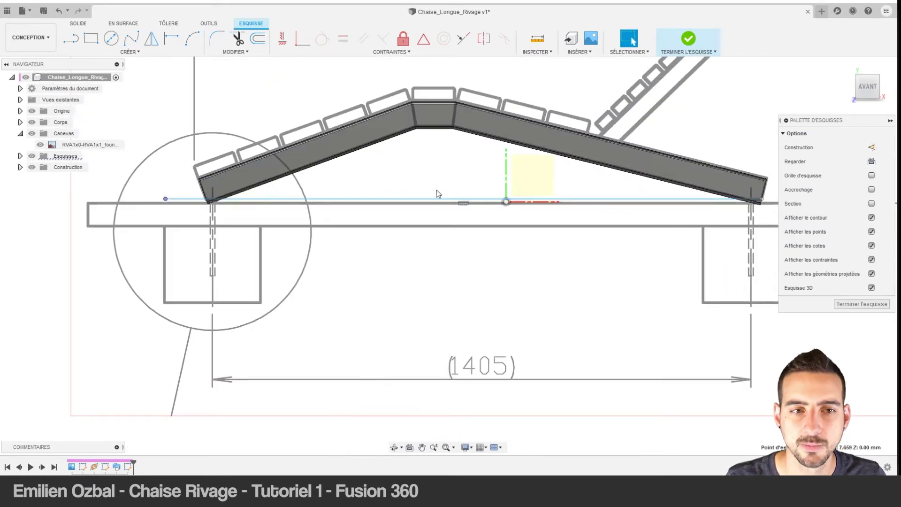
{"action": "left_click", "coordinate": [64, 45]}
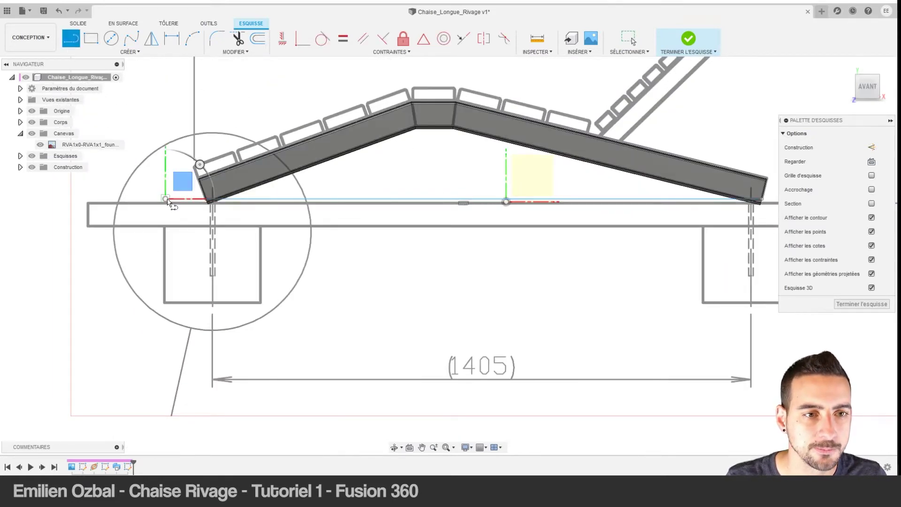
{"action": "left_click", "coordinate": [165, 230]}
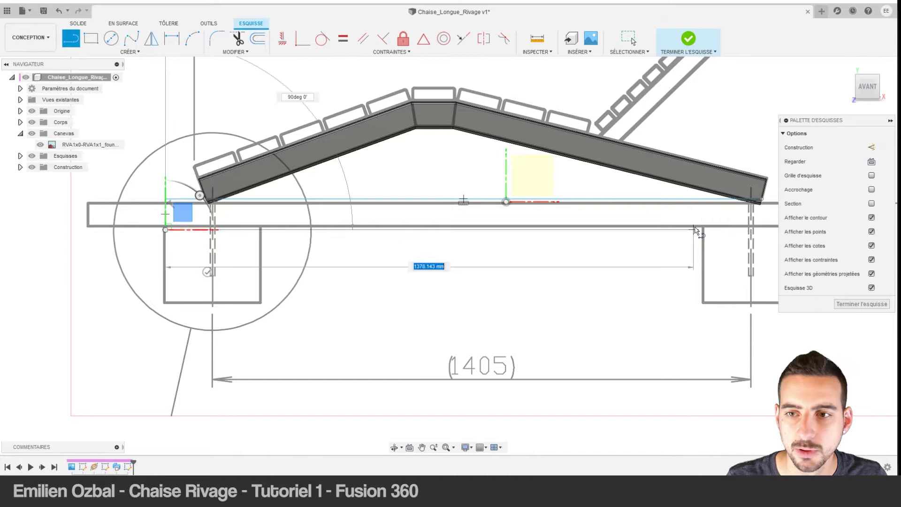
{"action": "left_click", "coordinate": [762, 231]}
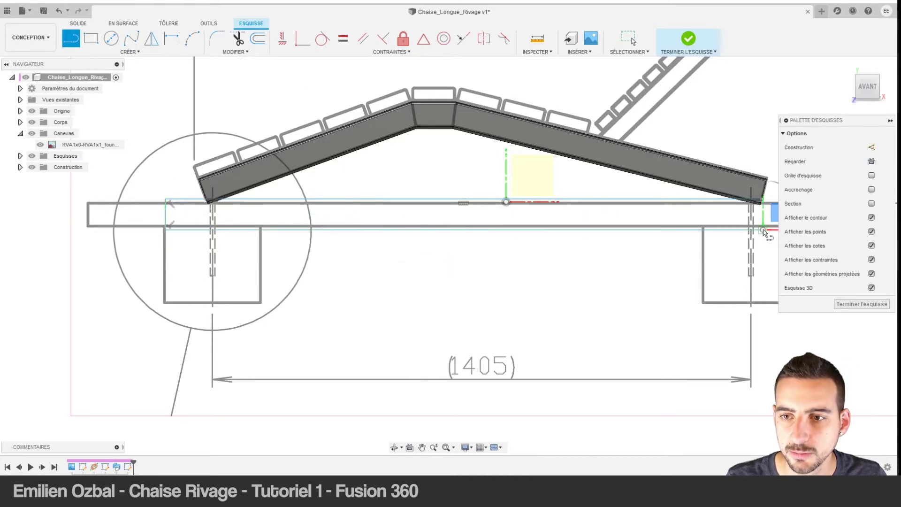
{"action": "left_click", "coordinate": [761, 200]}
{"action": "key", "text": "Escape"}
Check the band selects as one closed profile and pick a perpendicular constraint.
{"action": "scroll", "coordinate": [756, 230], "scroll_direction": "up", "scroll_amount": 2}
{"action": "scroll", "coordinate": [756, 230], "scroll_direction": "up", "scroll_amount": 3}
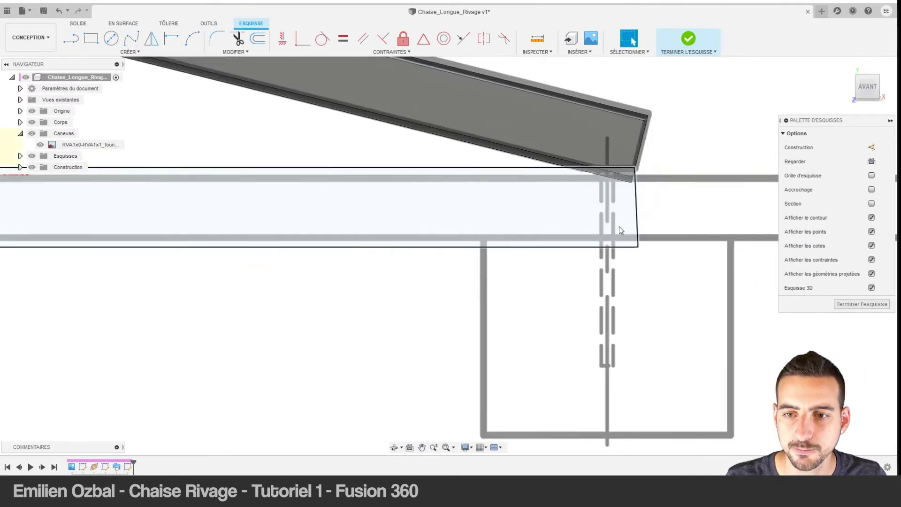
{"action": "scroll", "coordinate": [618, 226], "scroll_direction": "up", "scroll_amount": 2}
{"action": "left_click", "coordinate": [624, 239]}
{"action": "key", "text": "Escape"}
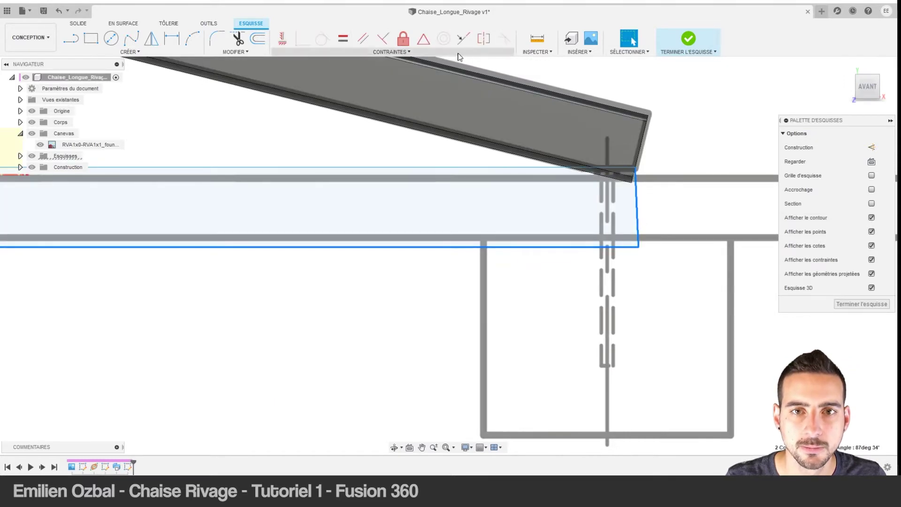
{"action": "left_click", "coordinate": [382, 41]}
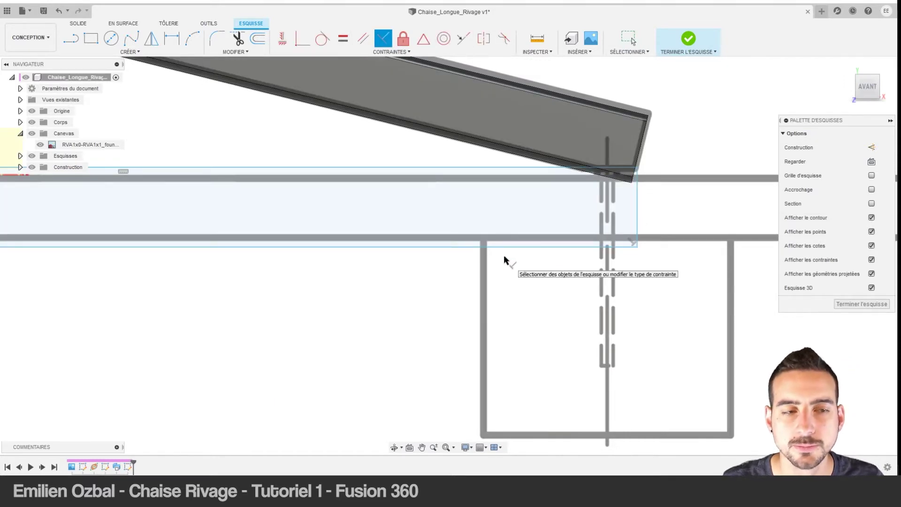
Extrude the band profile as a cut through the swept frame.
{"action": "key", "text": "e"}
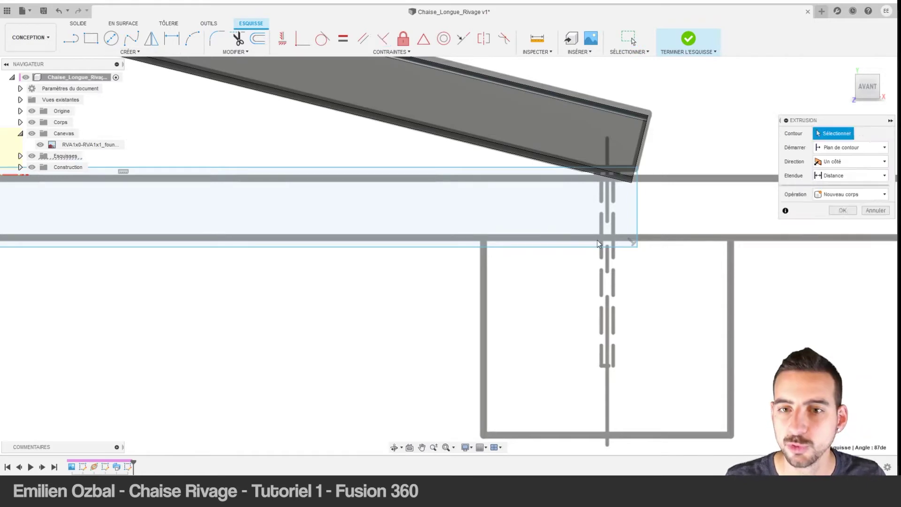
{"action": "left_click", "coordinate": [498, 210]}
{"action": "mouse_move", "coordinate": [498, 211]}
{"action": "middle_mouse_down", "text": "shift"}
{"action": "mouse_move", "coordinate": [284, 253]}
{"action": "mouse_move", "coordinate": [274, 208]}
{"action": "middle_mouse_up", "text": "shift"}
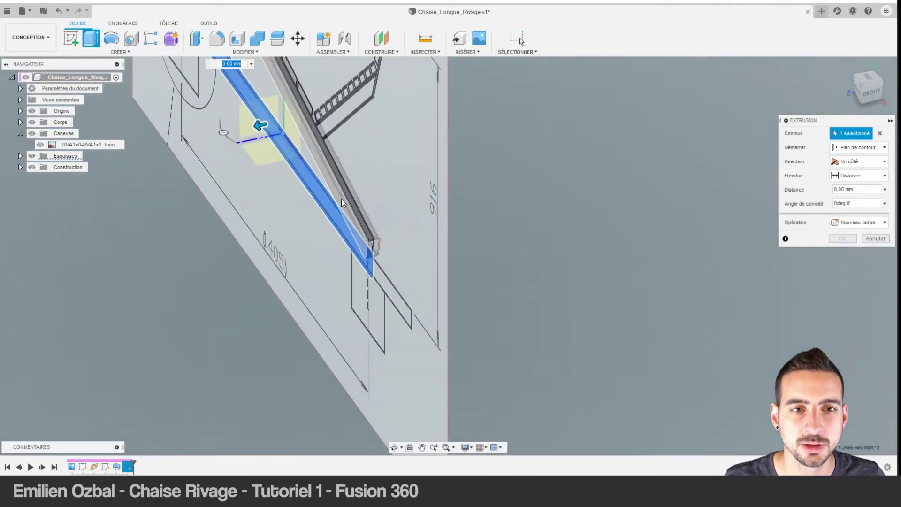
{"action": "left_click_drag", "start_coordinate": [274, 208], "coordinate": [359, 198]}
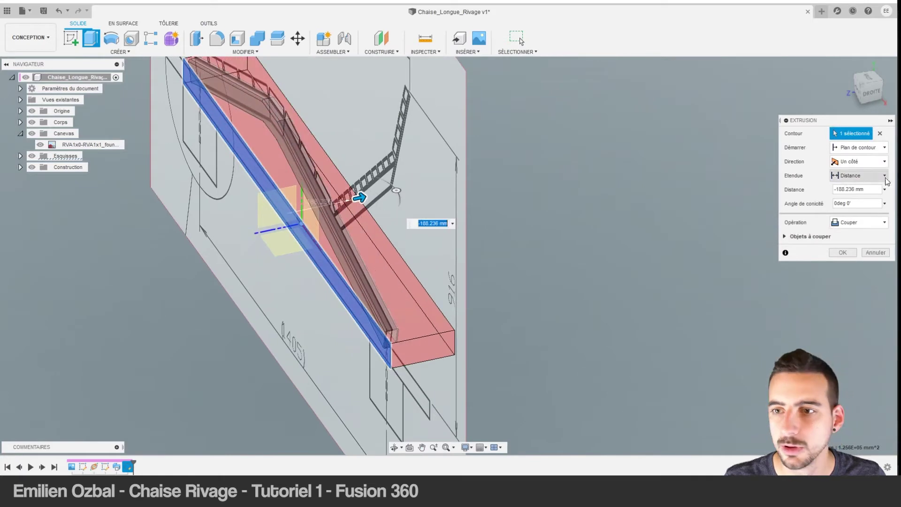
Make the cut a symmetric distance of about 261.167 mm and apply it.
{"action": "left_click", "coordinate": [863, 178]}
{"action": "left_click", "coordinate": [862, 183]}
{"action": "left_click", "coordinate": [849, 160]}
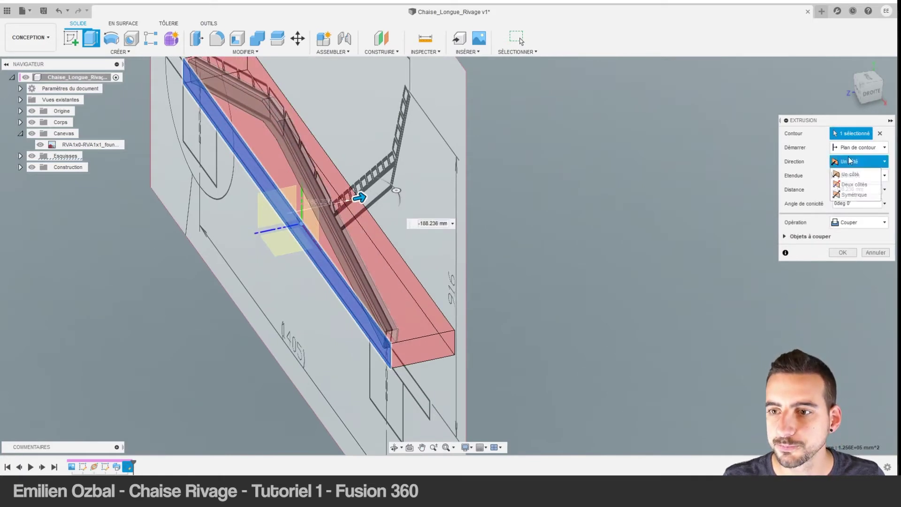
{"action": "left_click", "coordinate": [853, 195]}
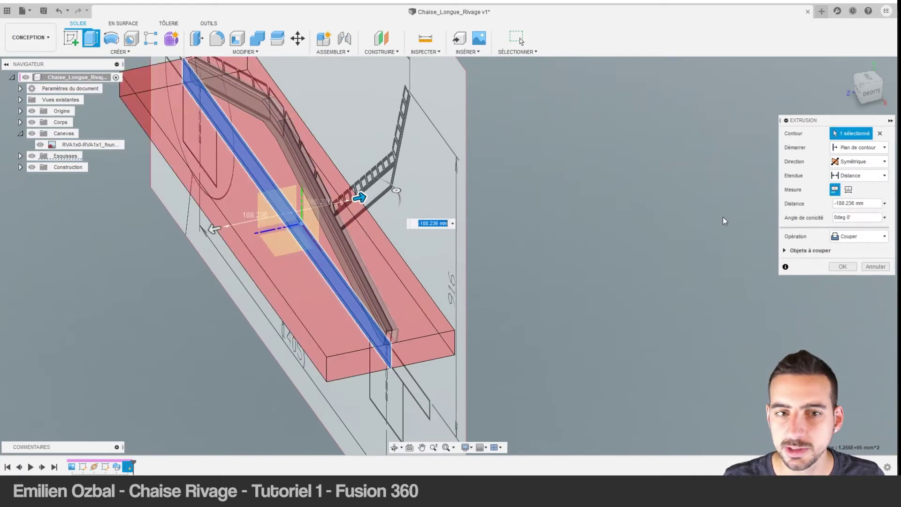
{"action": "left_click_drag", "start_coordinate": [359, 197], "coordinate": [420, 186]}
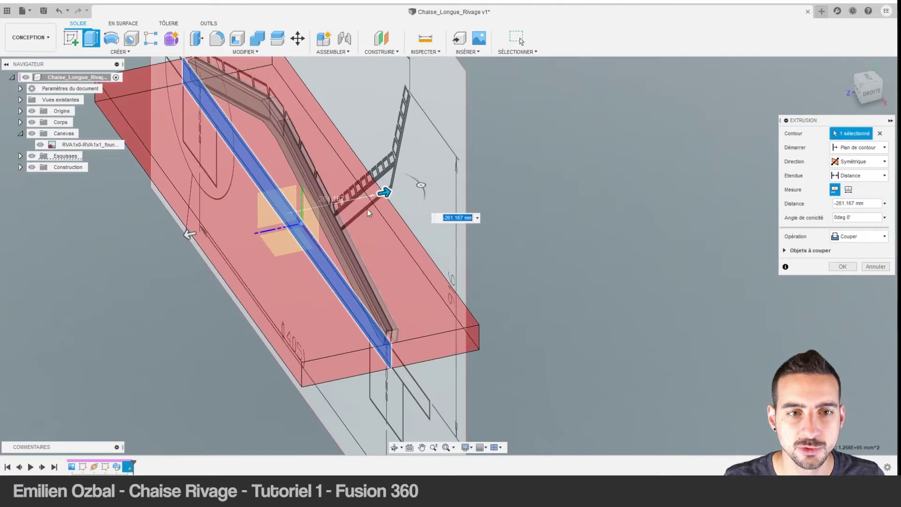
{"action": "middle_click_drag", "start_coordinate": [420, 186], "coordinate": [498, 276], "text": "shift"}
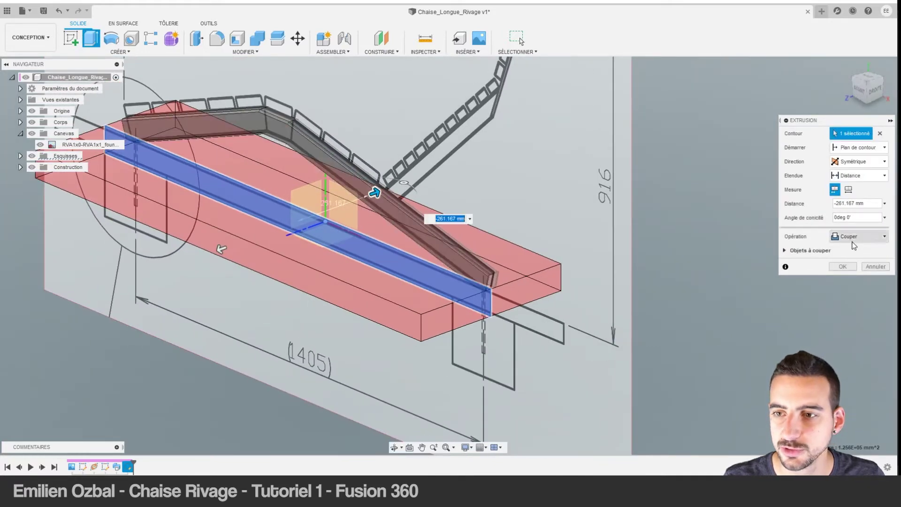
{"action": "left_click", "coordinate": [841, 267]}
{"action": "scroll", "coordinate": [469, 268], "scroll_direction": "up", "scroll_amount": 3}
{"action": "scroll", "coordinate": [483, 281], "scroll_direction": "up", "scroll_amount": 3}
Hide the reference canvas, zoom onto the trimmed bar end, and start a new sketch.
{"action": "scroll", "coordinate": [483, 277], "scroll_direction": "up", "scroll_amount": 3}
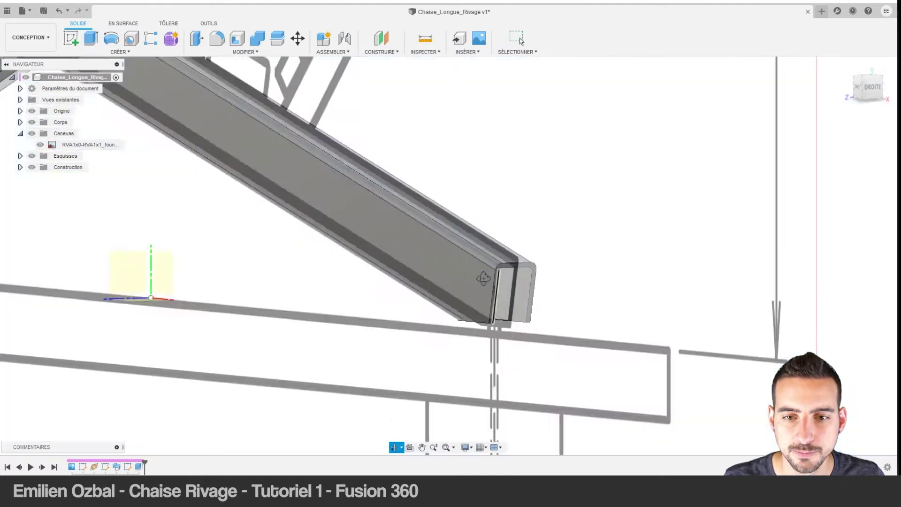
{"action": "mouse_move", "coordinate": [484, 278]}
{"action": "middle_mouse_down", "text": "shift"}
{"action": "mouse_move", "coordinate": [473, 257]}
{"action": "mouse_move", "coordinate": [483, 263]}
{"action": "middle_mouse_up", "text": "shift"}
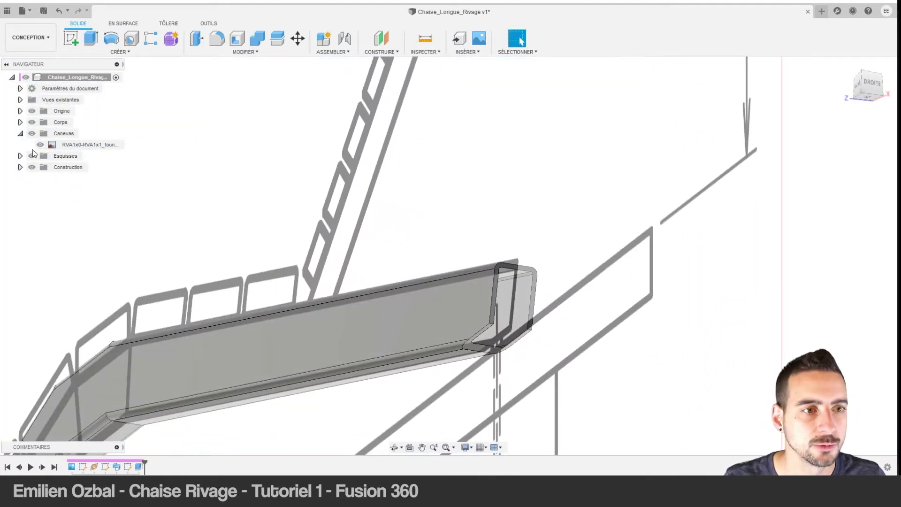
{"action": "left_click", "coordinate": [31, 133]}
{"action": "scroll", "coordinate": [505, 329], "scroll_direction": "up", "scroll_amount": 3}
{"action": "middle_click_drag", "start_coordinate": [505, 328], "coordinate": [396, 258], "text": "shift"}
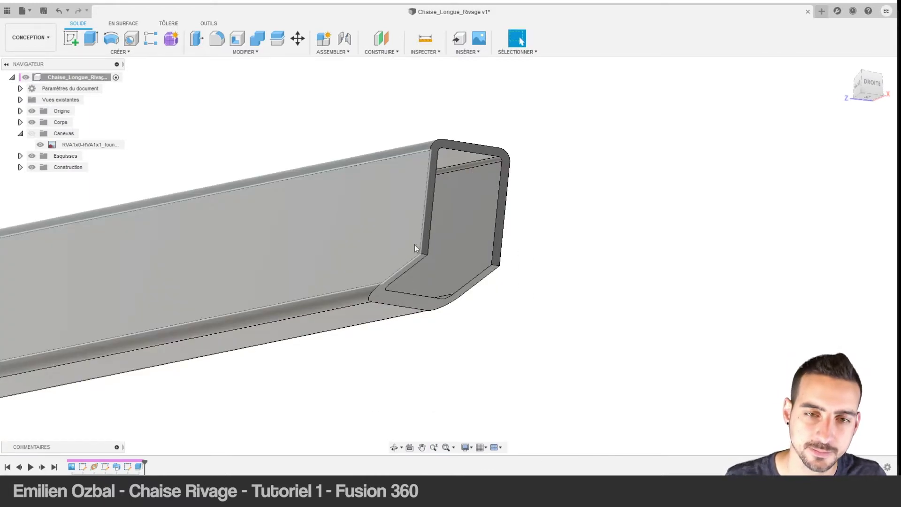
{"action": "middle_click_drag", "start_coordinate": [406, 258], "coordinate": [519, 38], "text": "shift"}
{"action": "left_click", "coordinate": [520, 38]}
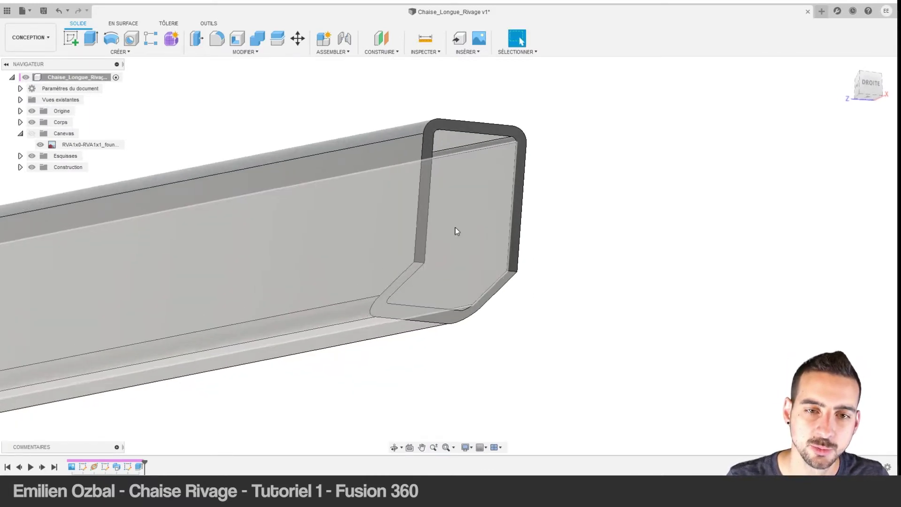
{"action": "middle_click_drag", "start_coordinate": [458, 231], "coordinate": [410, 213], "text": "shift"}
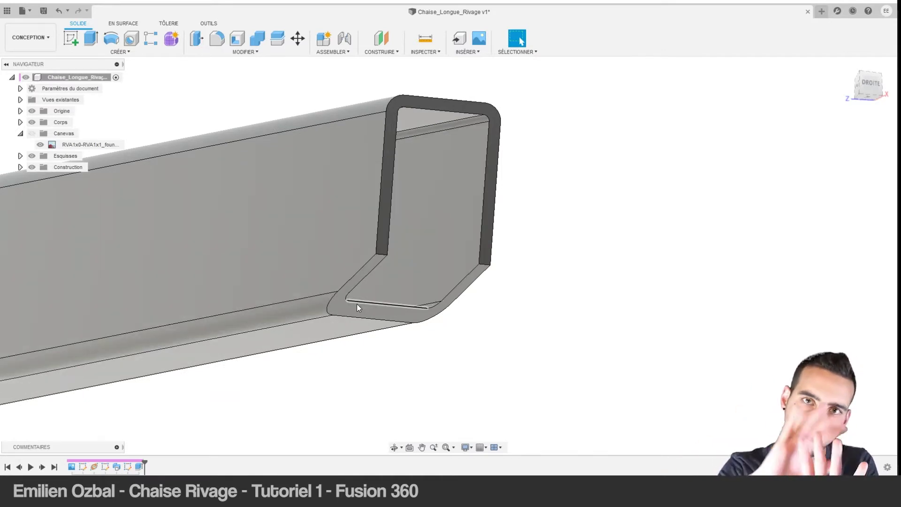
{"action": "left_click", "coordinate": [389, 141]}
{"action": "mouse_move", "coordinate": [181, 133]}
{"action": "middle_mouse_down", "text": "shift"}
{"action": "mouse_move", "coordinate": [375, 255]}
{"action": "mouse_move", "coordinate": [275, 241]}
{"action": "middle_mouse_up", "text": "shift"}
Place the sketch on the origin plane and start a line at the tube end's inner wall.
{"action": "left_click", "coordinate": [264, 228]}
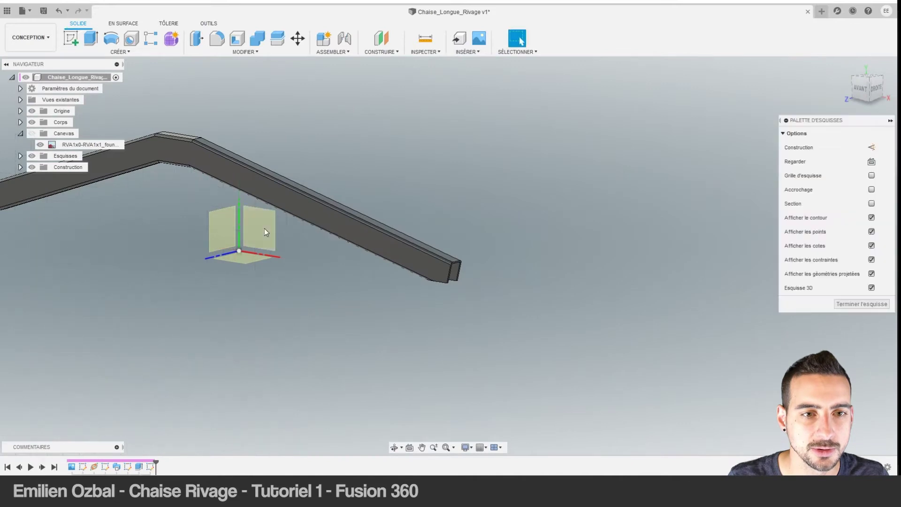
{"action": "scroll", "coordinate": [396, 252], "scroll_direction": "up", "scroll_amount": 5}
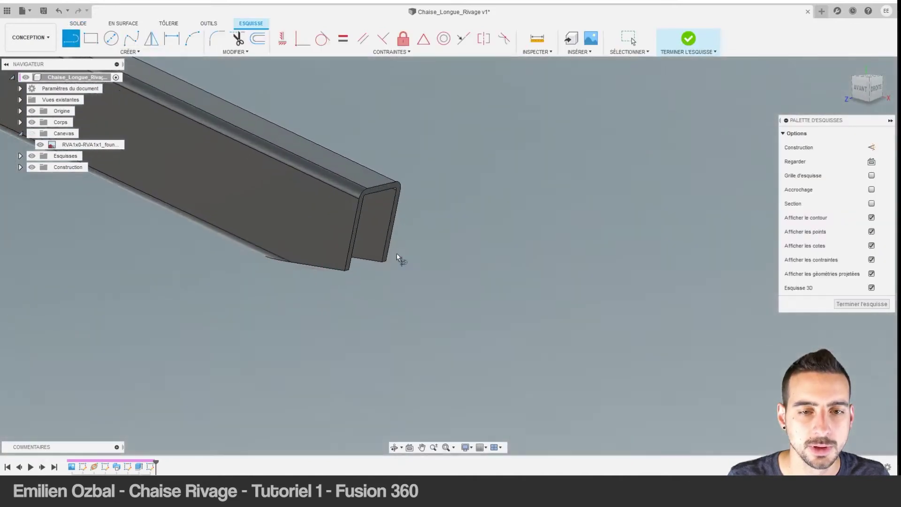
{"action": "scroll", "coordinate": [376, 173], "scroll_direction": "up", "scroll_amount": 3}
{"action": "left_click", "coordinate": [374, 171]}
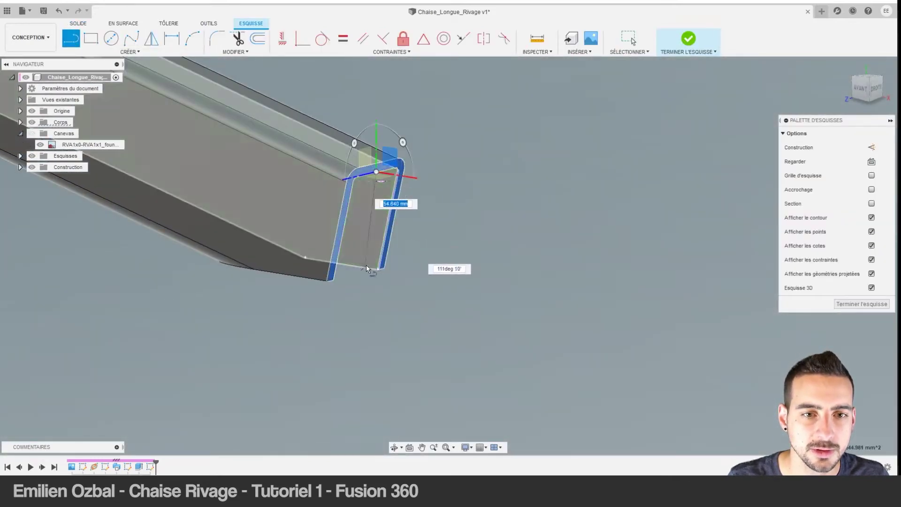
{"action": "scroll", "coordinate": [361, 268], "scroll_direction": "up", "scroll_amount": 2}
{"action": "scroll", "coordinate": [357, 270], "scroll_direction": "up", "scroll_amount": 3}
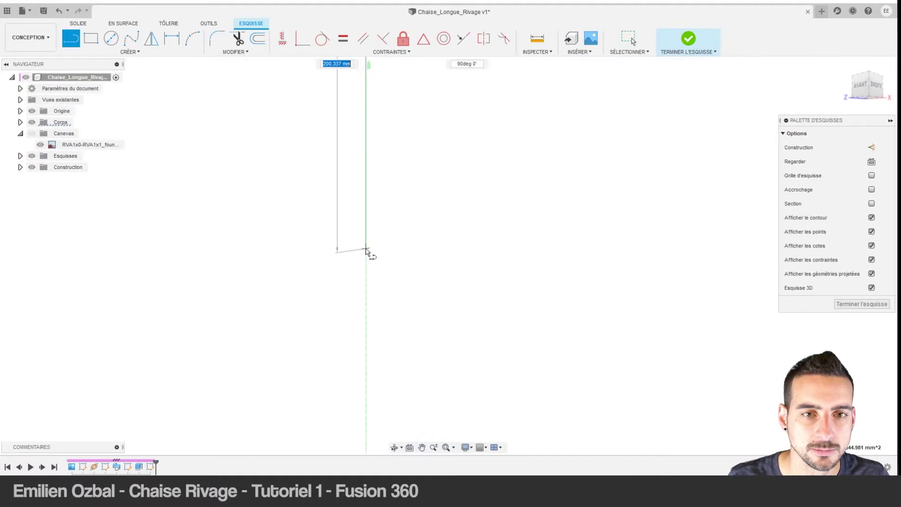
{"action": "scroll", "coordinate": [367, 254], "scroll_direction": "down", "scroll_amount": 5}
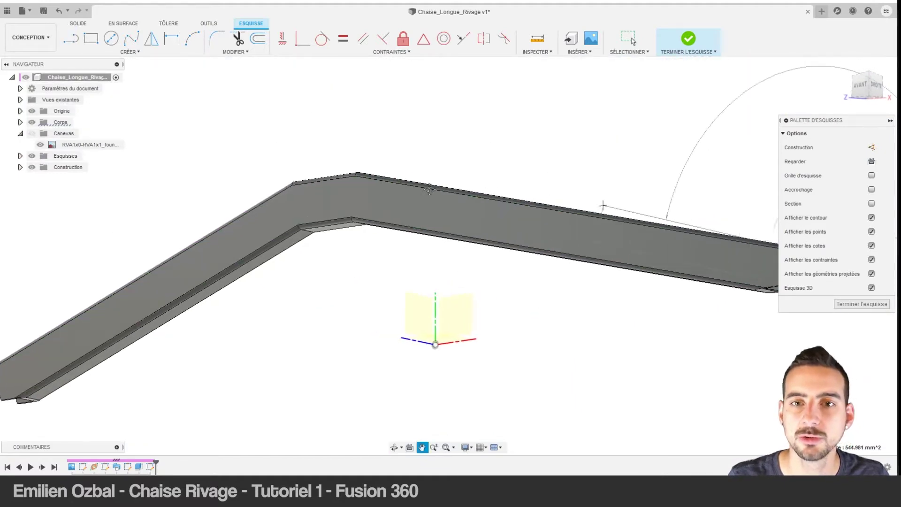
{"action": "scroll", "coordinate": [348, 194], "scroll_direction": "up", "scroll_amount": 2}
{"action": "scroll", "coordinate": [373, 206], "scroll_direction": "up", "scroll_amount": 3}
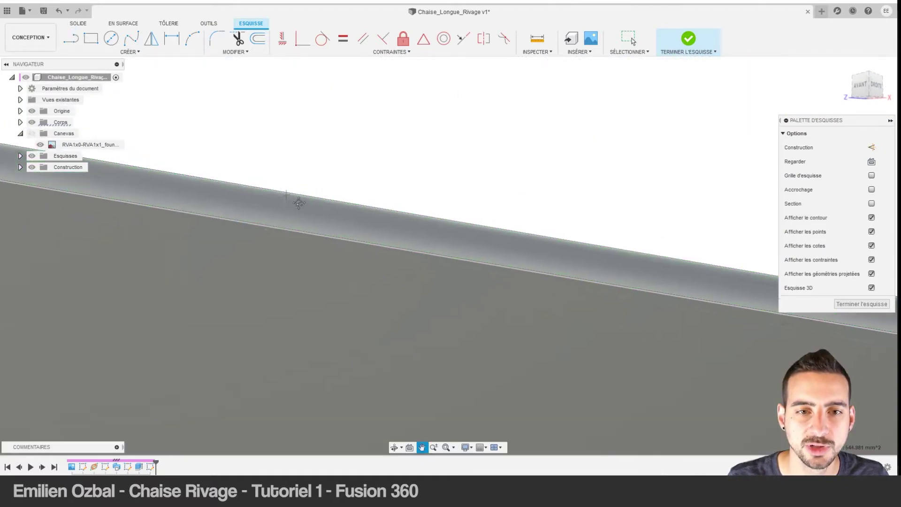
Continue the line to the bottom inner corner and along the trimmed flat bottom.
{"action": "middle_click_drag", "start_coordinate": [376, 206], "coordinate": [375, 423]}
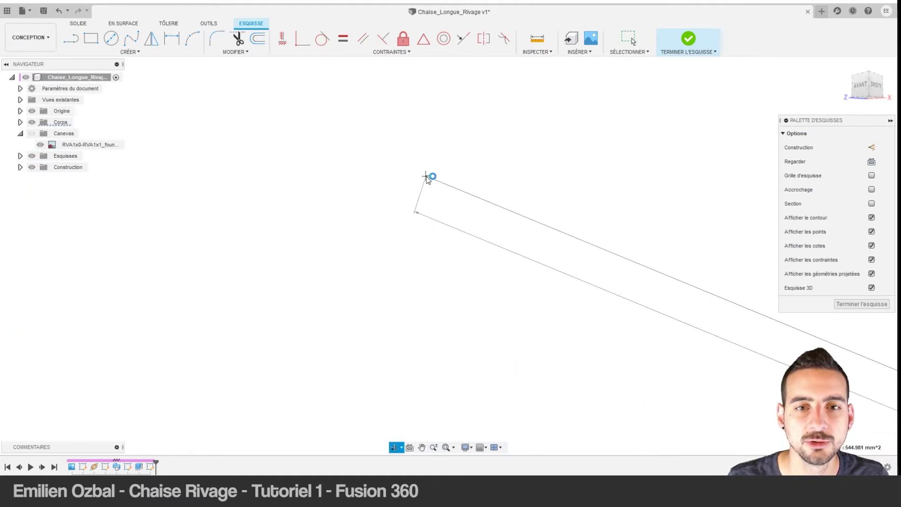
{"action": "middle_click_drag", "start_coordinate": [428, 177], "coordinate": [425, 180], "text": "shift"}
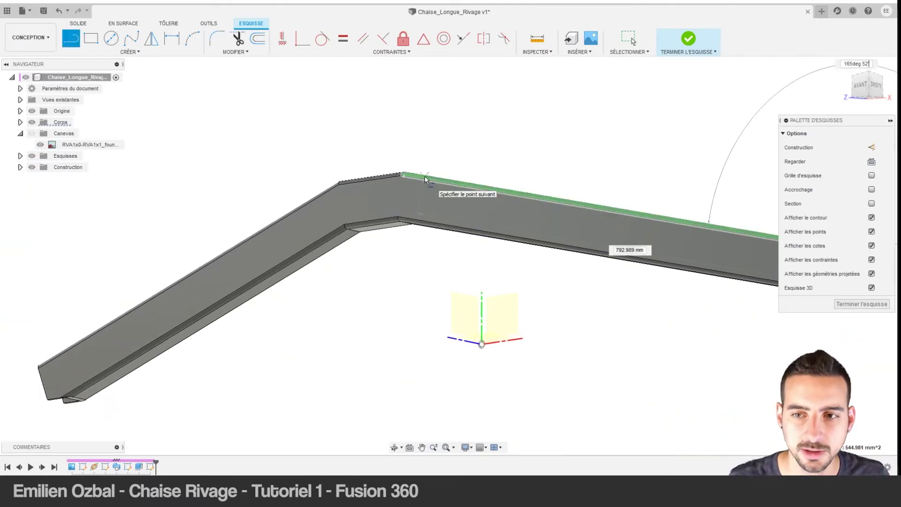
{"action": "middle_click_drag", "start_coordinate": [491, 215], "coordinate": [261, 157], "text": "shift"}
{"action": "scroll", "coordinate": [562, 252], "scroll_direction": "up", "scroll_amount": 3}
{"action": "scroll", "coordinate": [561, 290], "scroll_direction": "up", "scroll_amount": 2}
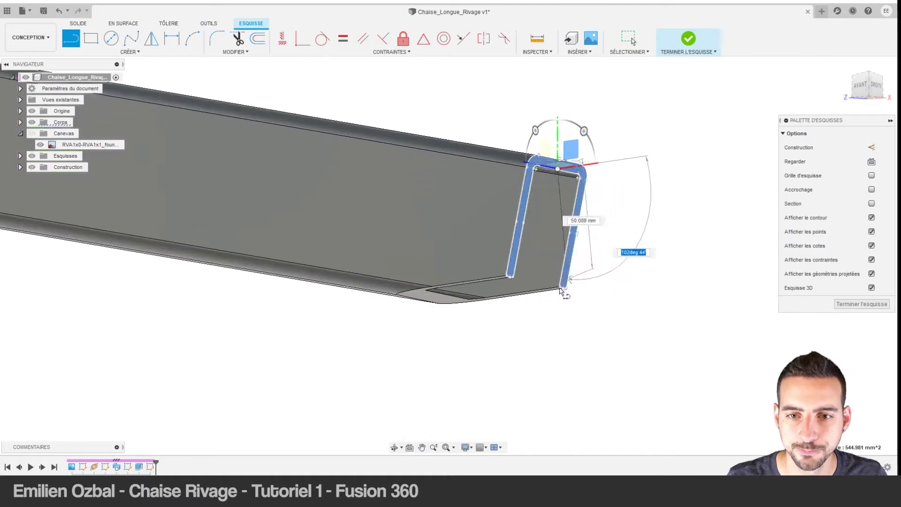
{"action": "scroll", "coordinate": [560, 291], "scroll_direction": "up", "scroll_amount": 2}
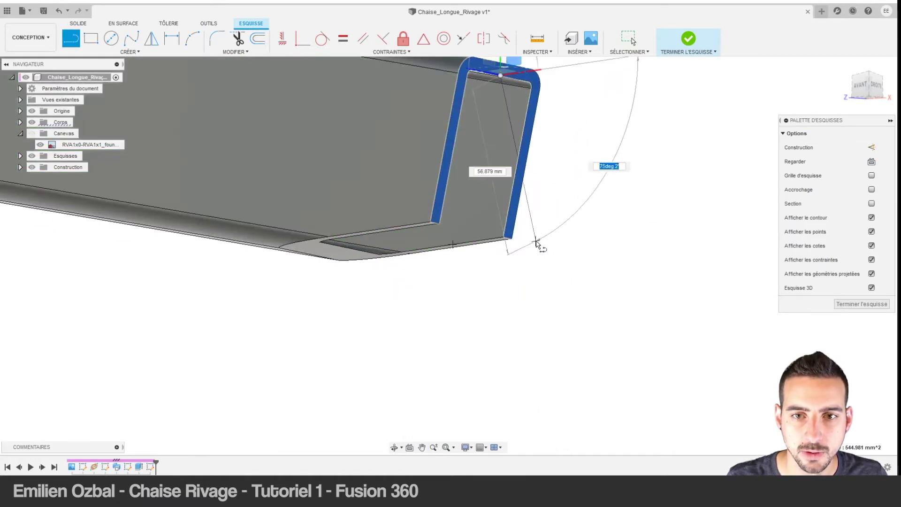
{"action": "left_click", "coordinate": [536, 242]}
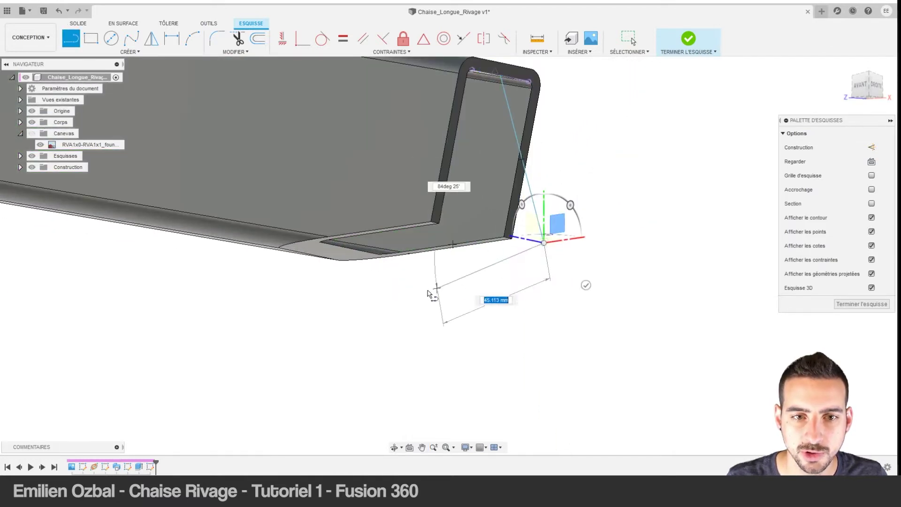
{"action": "left_click", "coordinate": [348, 250]}
{"action": "middle_click_drag", "start_coordinate": [348, 249], "coordinate": [353, 247], "text": "shift"}
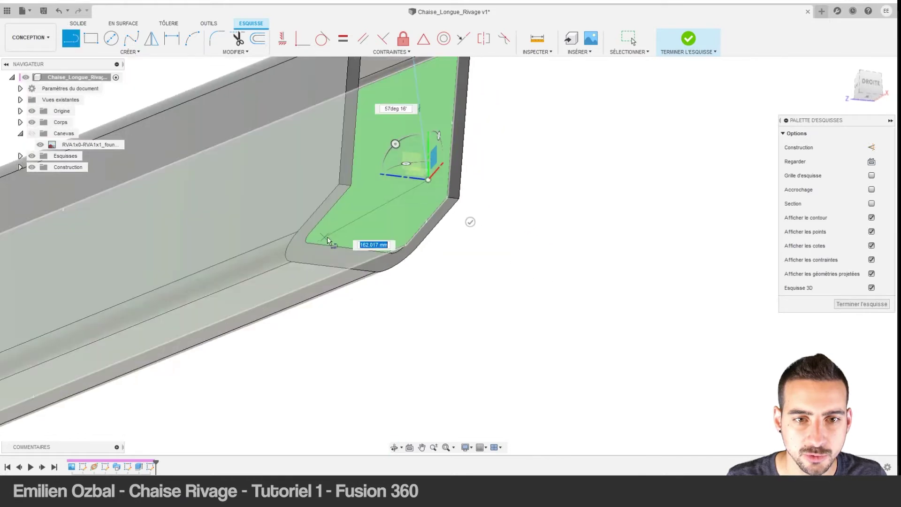
{"action": "key", "text": "Escape"}
Add a construction line across the inner corner and constrain the bend point to its midpoint.
{"action": "key", "text": "l"}
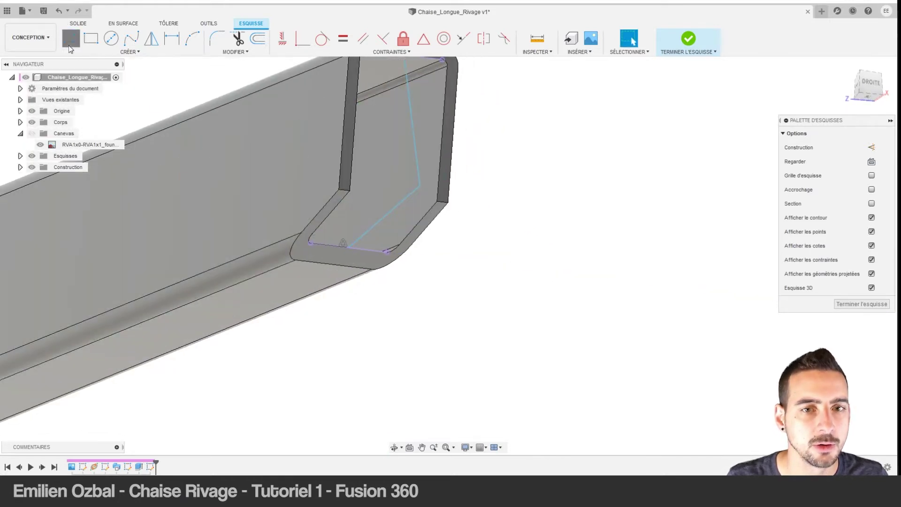
{"action": "left_click", "coordinate": [437, 203]}
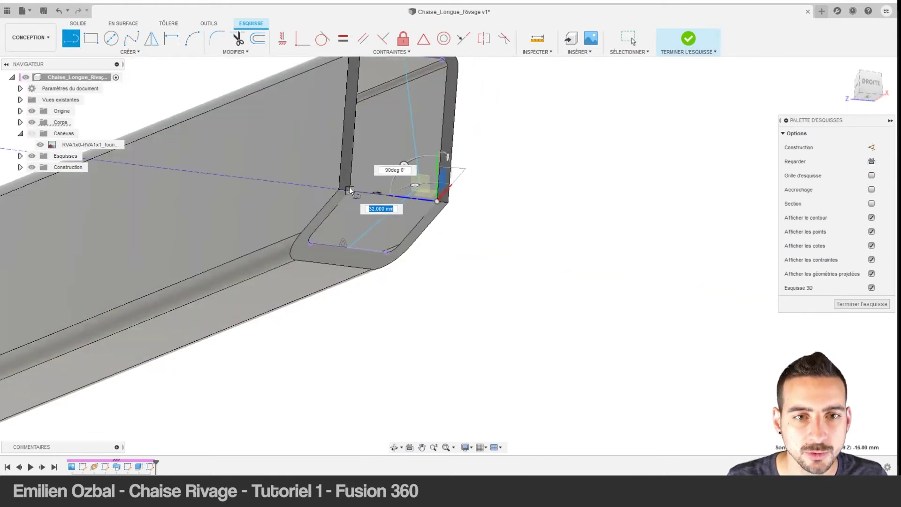
{"action": "left_click", "coordinate": [350, 190]}
{"action": "key", "text": "Escape"}
{"action": "key", "text": "x"}
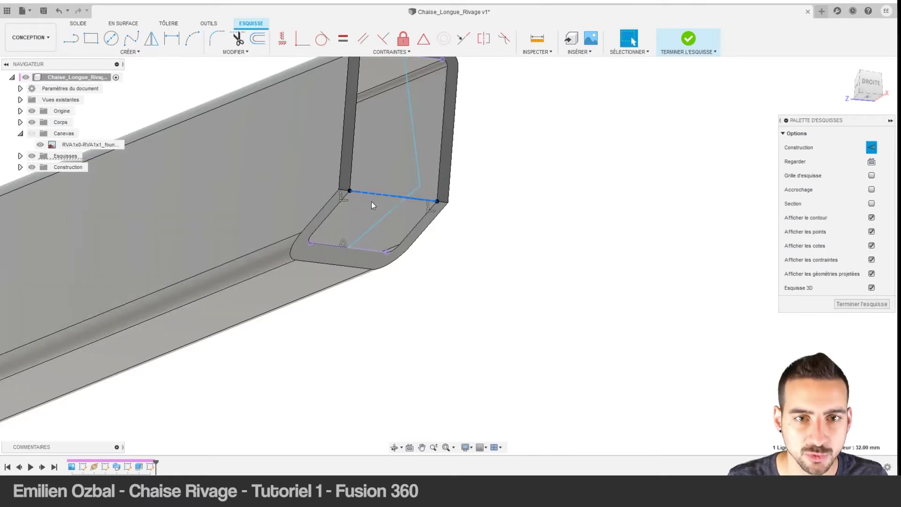
{"action": "middle_click_drag", "start_coordinate": [371, 201], "coordinate": [409, 168], "text": "shift"}
{"action": "left_click", "coordinate": [421, 194]}
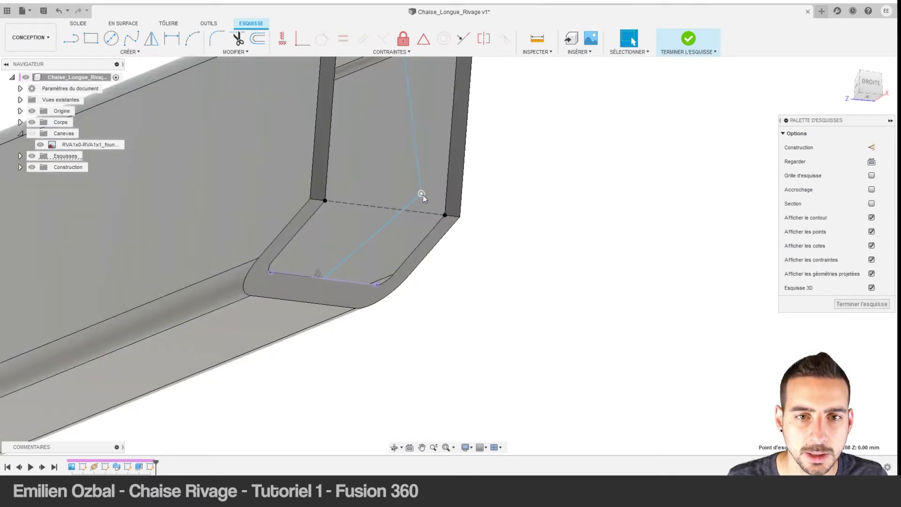
{"action": "left_click", "coordinate": [410, 212]}
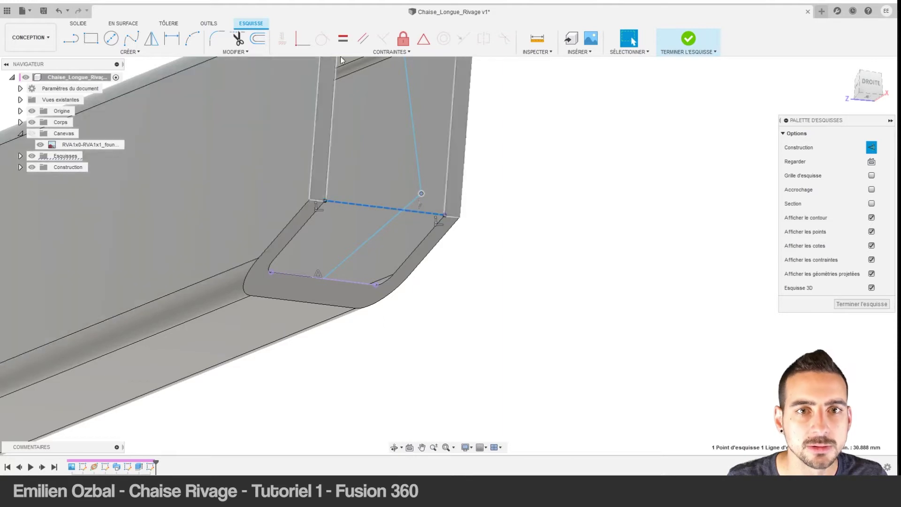
Start an extrusion, undo it, and reselect the centre strip line in the sketch.
{"action": "scroll", "coordinate": [492, 238], "scroll_direction": "down", "scroll_amount": 3}
{"action": "scroll", "coordinate": [473, 176], "scroll_direction": "up", "scroll_amount": 1}
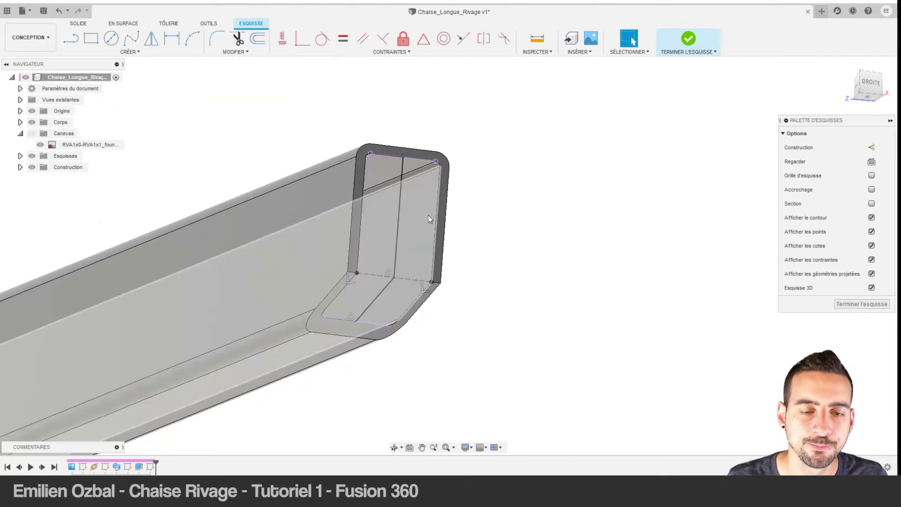
{"action": "scroll", "coordinate": [444, 175], "scroll_direction": "up", "scroll_amount": 1}
{"action": "key", "text": "e"}
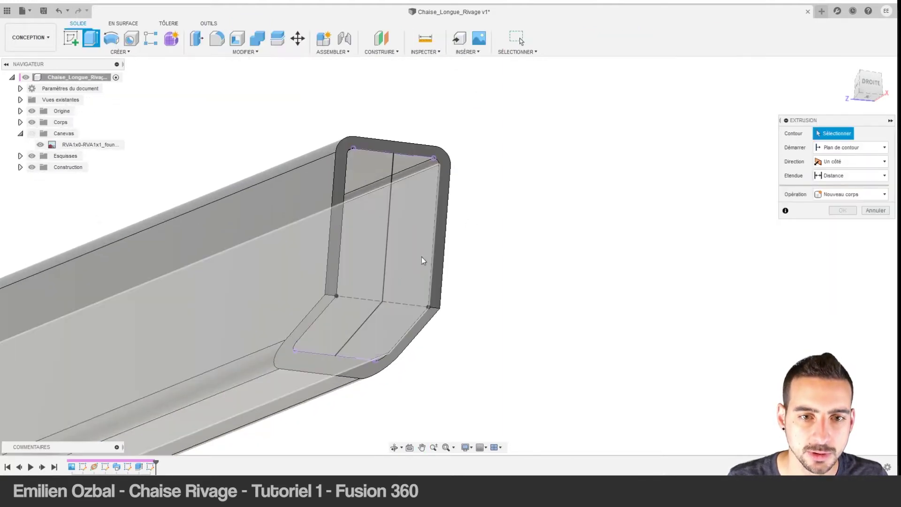
{"action": "key", "text": "ctrl+z"}
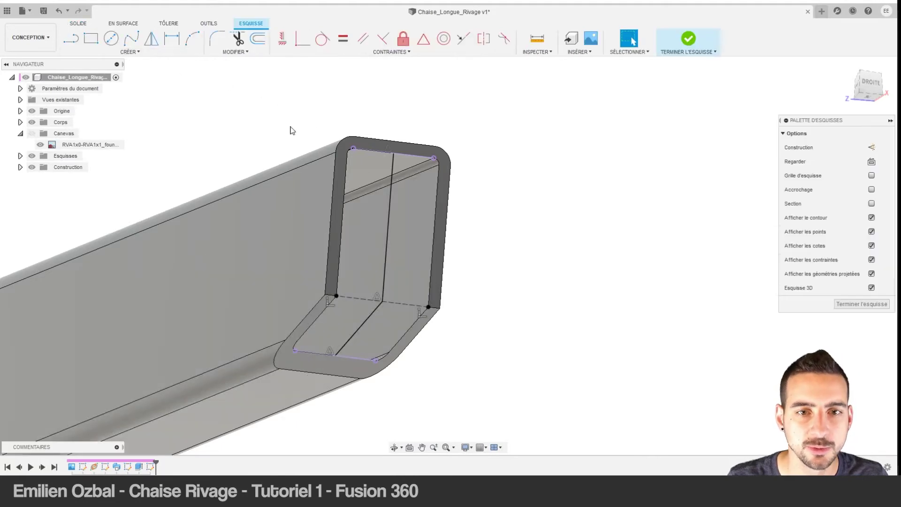
{"action": "double_click", "coordinate": [392, 203]}
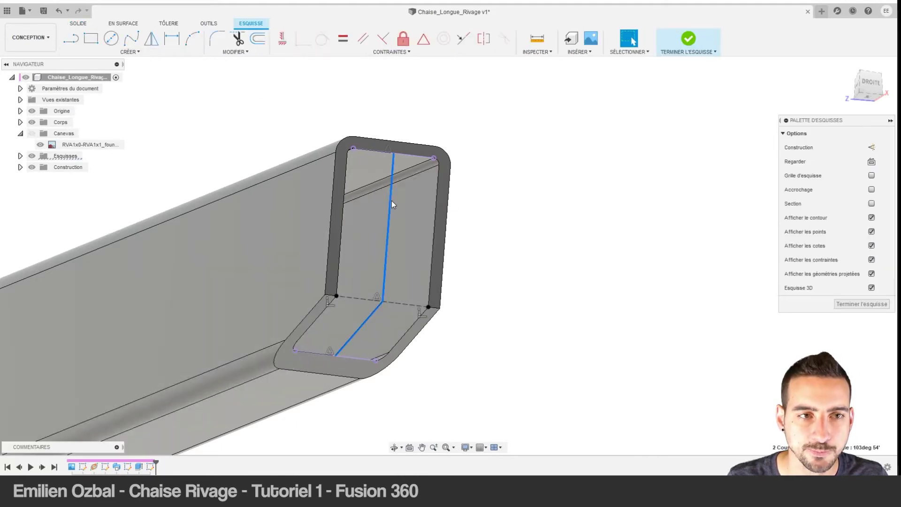
{"action": "left_click", "coordinate": [69, 41]}
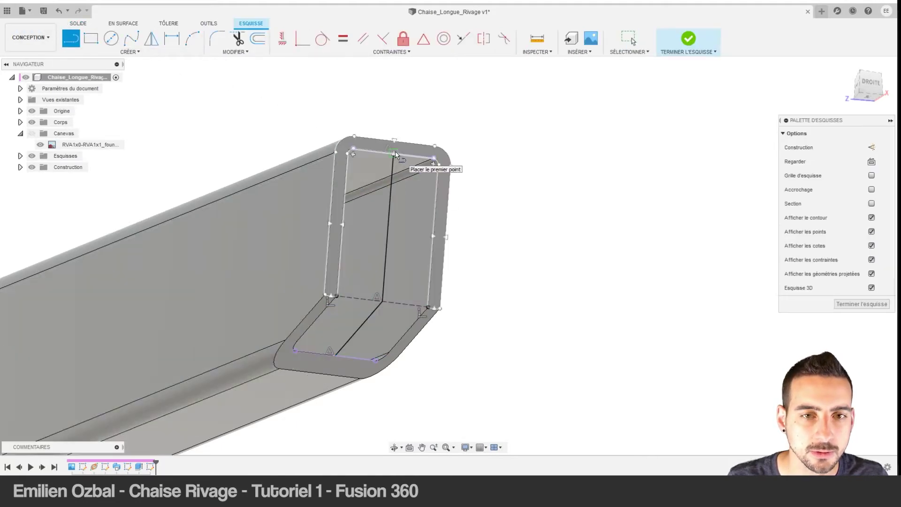
{"action": "key", "text": "Escape"}
{"action": "double_click", "coordinate": [389, 187]}
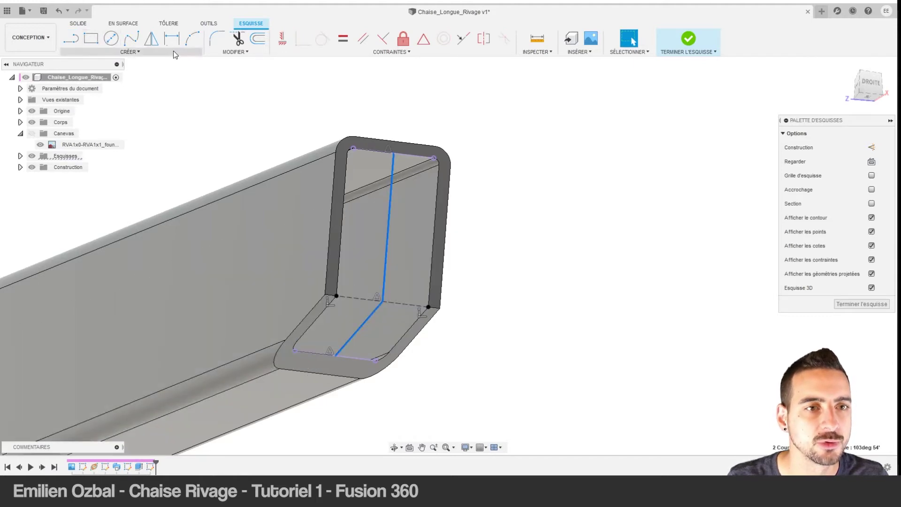
Offset the two inner strip lines at the tube end by 4 mm.
{"action": "left_click", "coordinate": [261, 43]}
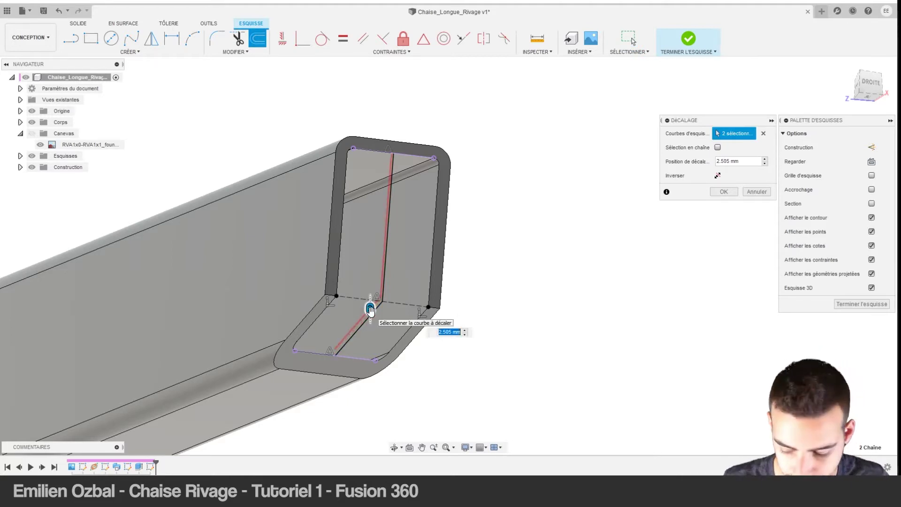
{"action": "type", "text": "4"}
{"action": "middle_click_drag", "start_coordinate": [302, 254], "coordinate": [340, 154], "text": "shift"}
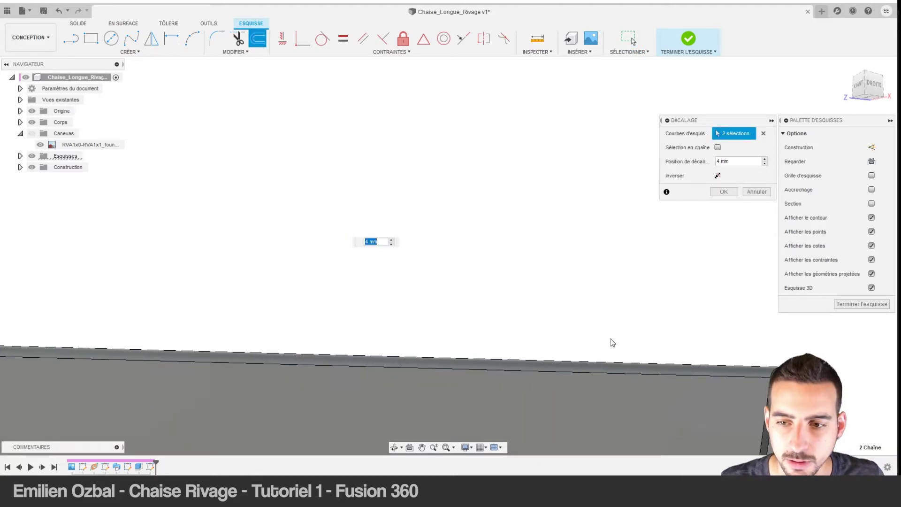
{"action": "key", "text": "Return"}
{"action": "scroll", "coordinate": [499, 237], "scroll_direction": "up", "scroll_amount": 2}
{"action": "scroll", "coordinate": [498, 239], "scroll_direction": "up", "scroll_amount": 3}
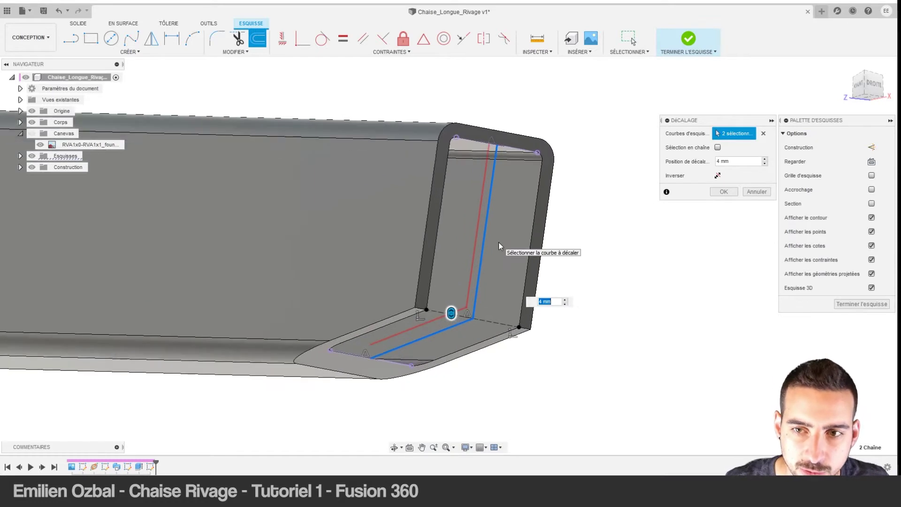
{"action": "left_click", "coordinate": [721, 193]}
{"action": "key", "text": "l"}
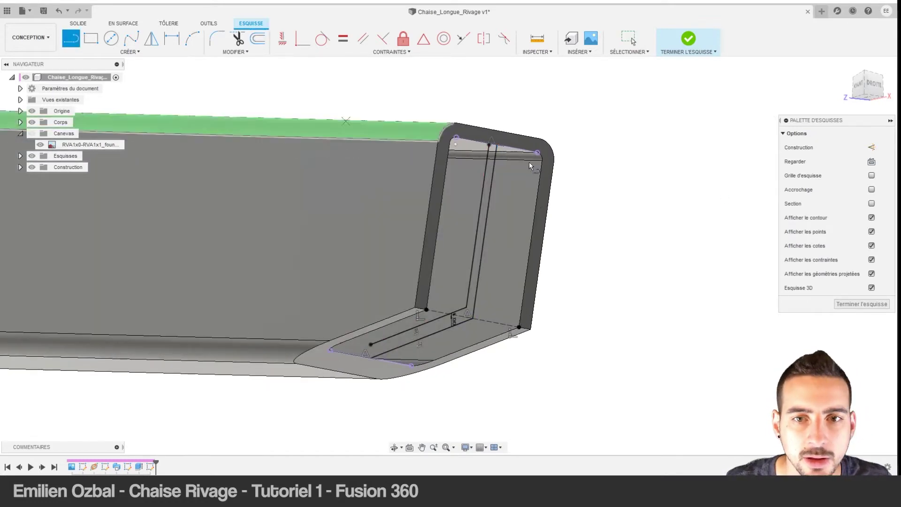
{"action": "scroll", "coordinate": [488, 159], "scroll_direction": "up", "scroll_amount": 3}
Try a coincident constraint on the strip's sketch points while inspecting the tube end.
{"action": "key", "text": "Escape"}
{"action": "middle_click_drag", "start_coordinate": [458, 132], "coordinate": [423, 178], "text": "shift"}
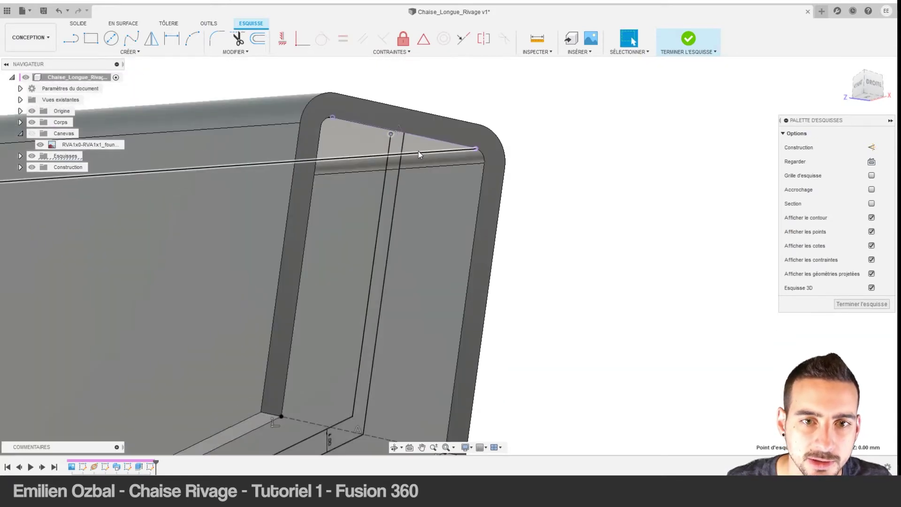
{"action": "left_click", "coordinate": [303, 38]}
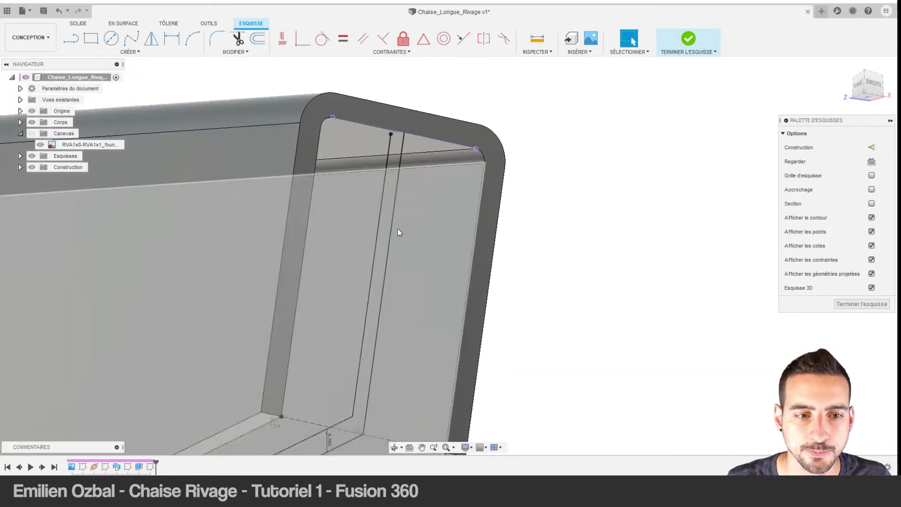
{"action": "mouse_move", "coordinate": [398, 229]}
{"action": "middle_mouse_down"}
{"action": "mouse_move", "coordinate": [352, 308]}
{"action": "mouse_move", "coordinate": [288, 342]}
{"action": "middle_mouse_up"}
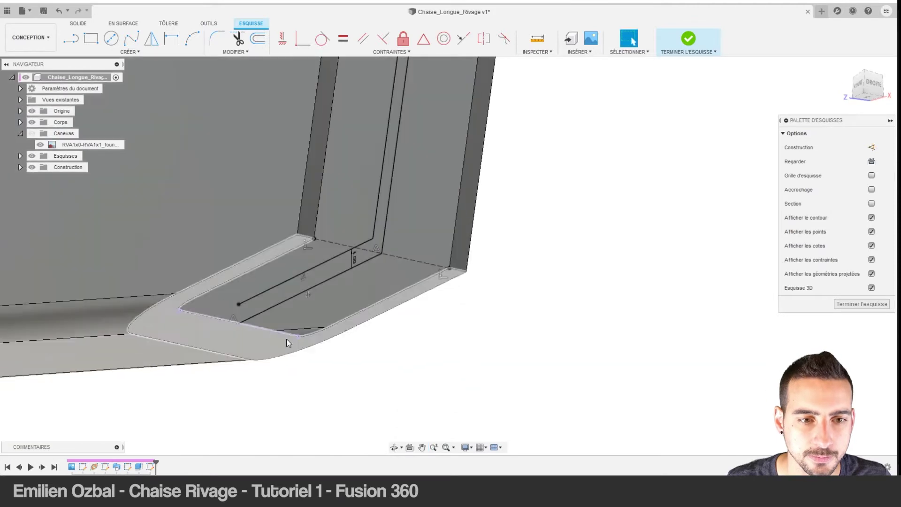
{"action": "middle_click_drag", "start_coordinate": [236, 327], "coordinate": [336, 320], "text": "shift"}
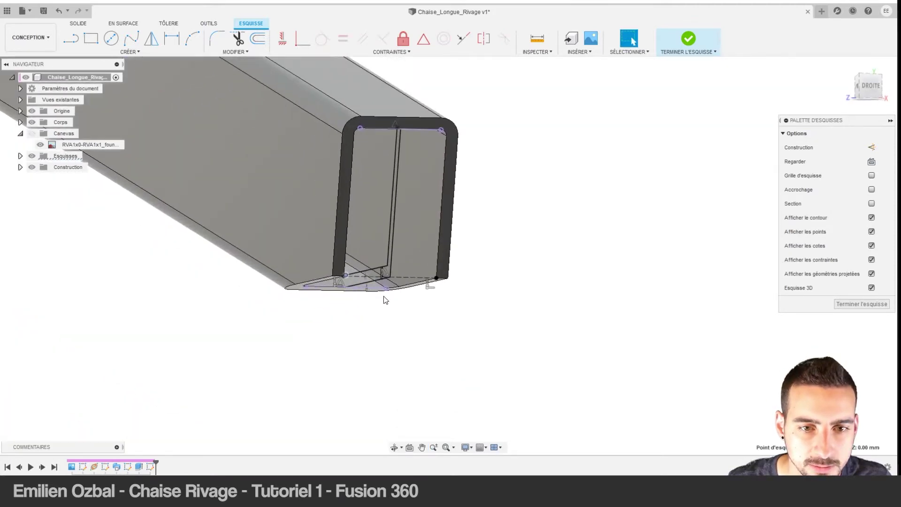
{"action": "scroll", "coordinate": [396, 217], "scroll_direction": "up", "scroll_amount": 2}
{"action": "left_click", "coordinate": [309, 45]}
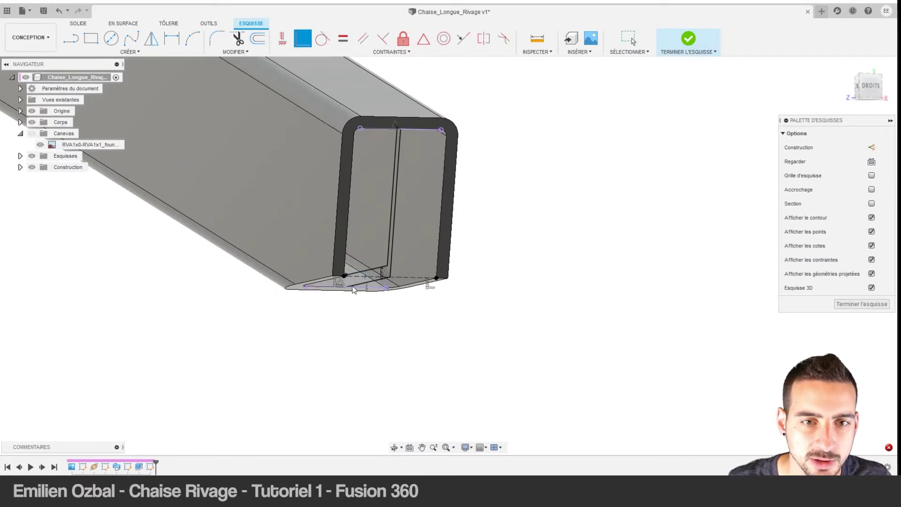
{"action": "key", "text": "F6"}
Offset the vertical strip line and its lower segment by about 1.579 mm.
{"action": "key", "text": "Escape"}
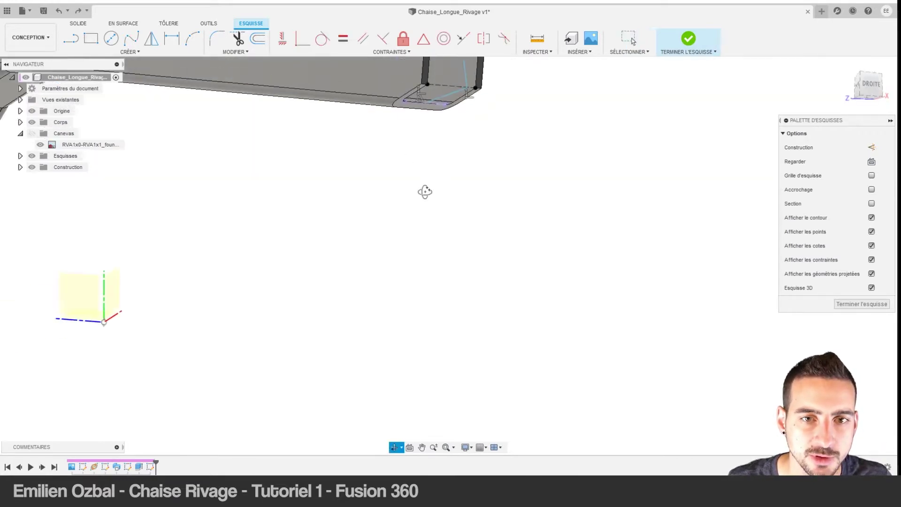
{"action": "scroll", "coordinate": [521, 177], "scroll_direction": "up", "scroll_amount": 1}
{"action": "scroll", "coordinate": [488, 241], "scroll_direction": "up", "scroll_amount": 3}
{"action": "scroll", "coordinate": [474, 221], "scroll_direction": "up", "scroll_amount": 2}
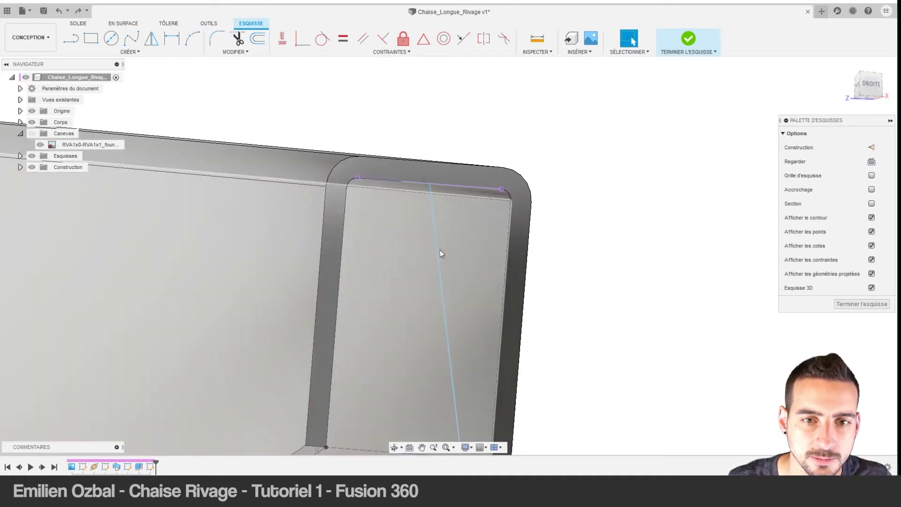
{"action": "middle_click_drag", "start_coordinate": [440, 250], "coordinate": [454, 180]}
{"action": "left_click", "coordinate": [448, 197]}
{"action": "left_click", "coordinate": [444, 374], "text": "shift"}
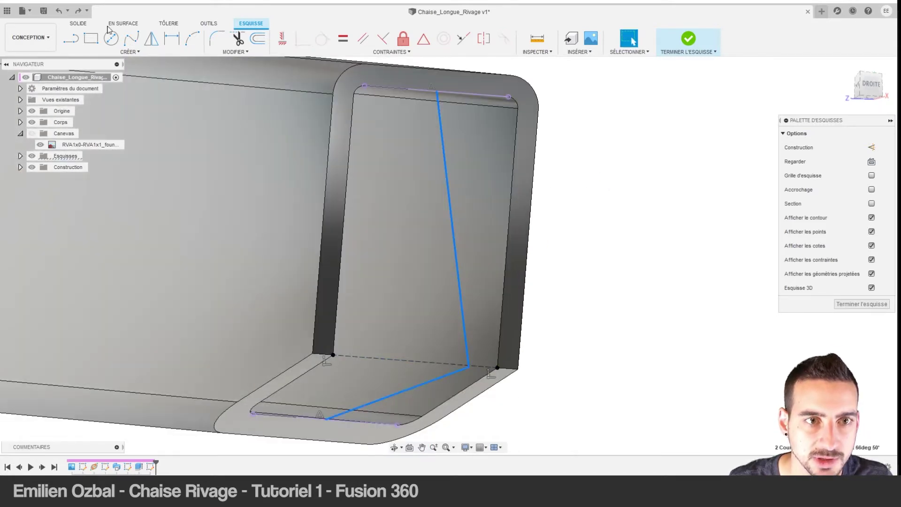
{"action": "left_click", "coordinate": [257, 47]}
{"action": "left_click_drag", "start_coordinate": [440, 373], "coordinate": [435, 368]}
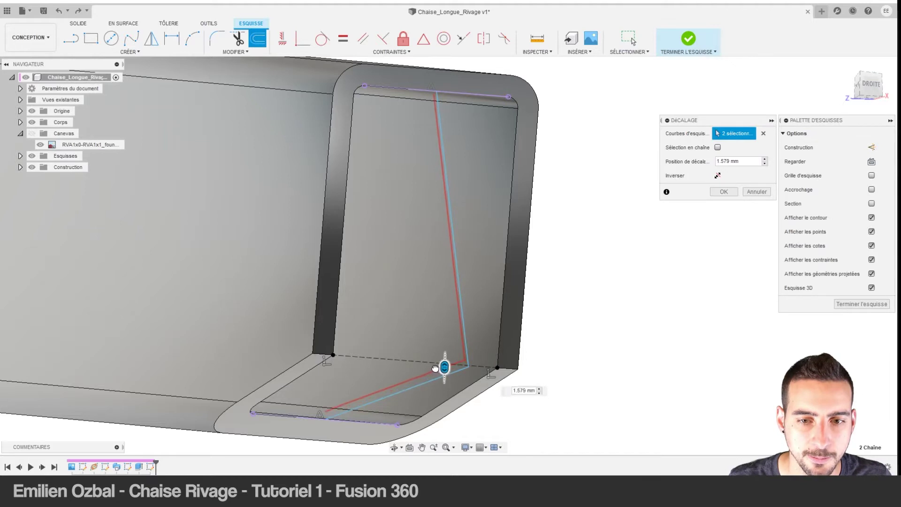
{"action": "key", "text": "Return"}
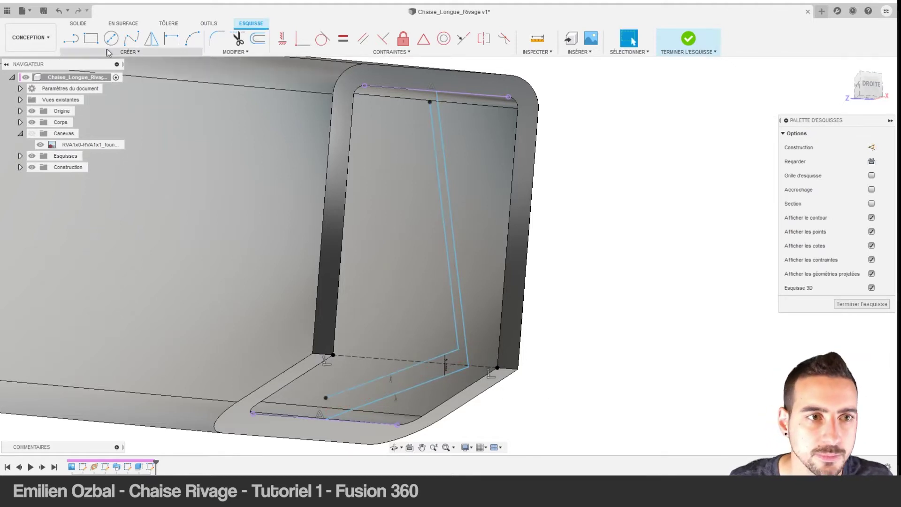
Draw a line from the top endpoint to close the strip outline.
{"action": "left_click", "coordinate": [68, 44]}
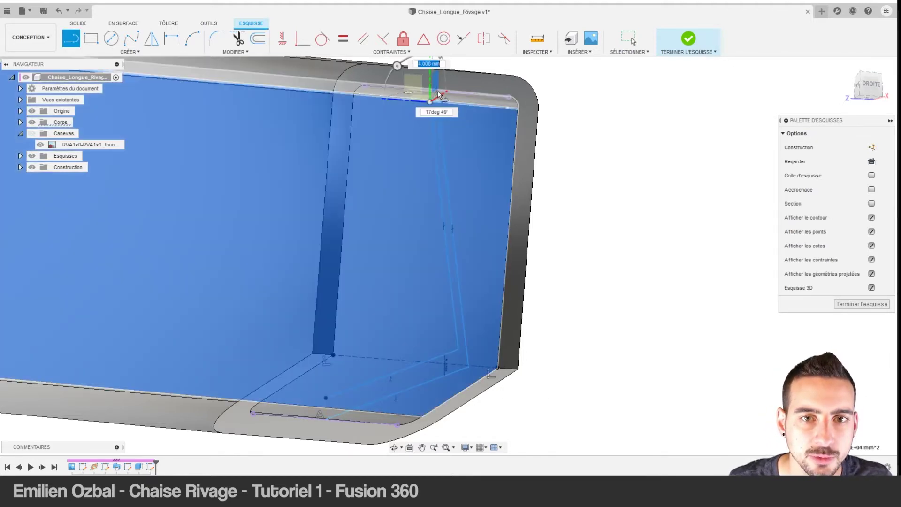
{"action": "key", "text": "Escape"}
{"action": "scroll", "coordinate": [447, 92], "scroll_direction": "up", "scroll_amount": 4}
{"action": "mouse_move", "coordinate": [447, 92]}
{"action": "middle_mouse_down"}
{"action": "mouse_move", "coordinate": [373, 198]}
{"action": "mouse_move", "coordinate": [341, 197]}
{"action": "middle_mouse_up"}
{"action": "key", "text": "l"}
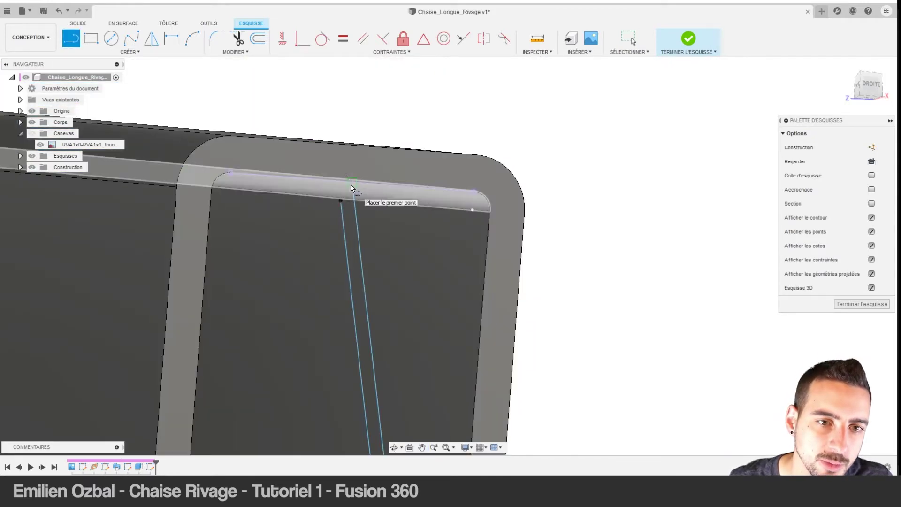
{"action": "left_click", "coordinate": [341, 200]}
{"action": "scroll", "coordinate": [353, 219], "scroll_direction": "down", "scroll_amount": 5}
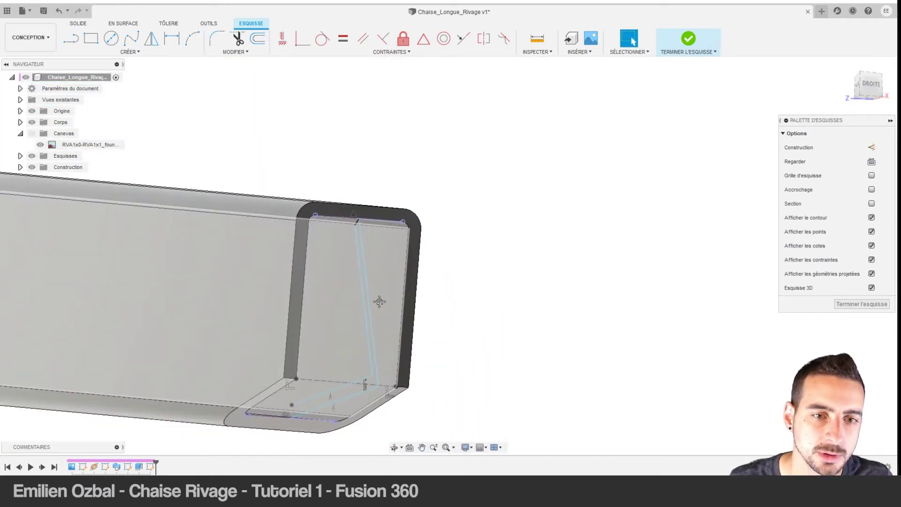
{"action": "middle_click_drag", "start_coordinate": [375, 301], "coordinate": [170, 77], "text": "shift"}
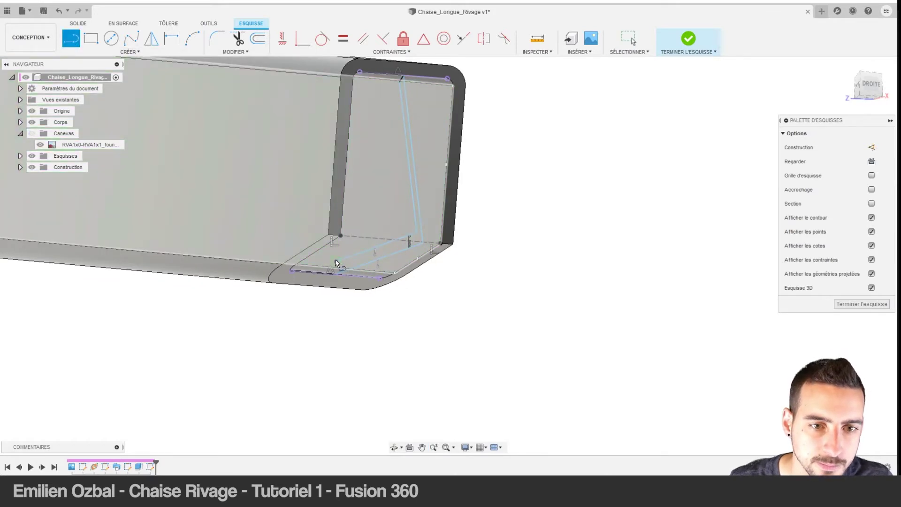
{"action": "left_click", "coordinate": [335, 274]}
{"action": "key", "text": "Escape"}
Select the strip's sketch lines at the base and view the front-right corner.
{"action": "scroll", "coordinate": [369, 252], "scroll_direction": "up", "scroll_amount": 1}
{"action": "scroll", "coordinate": [350, 265], "scroll_direction": "up", "scroll_amount": 3}
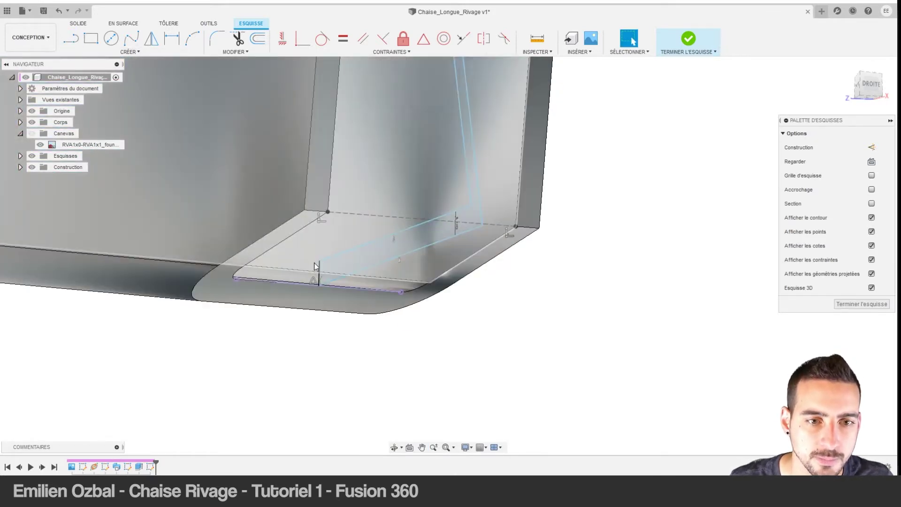
{"action": "left_click", "coordinate": [320, 260]}
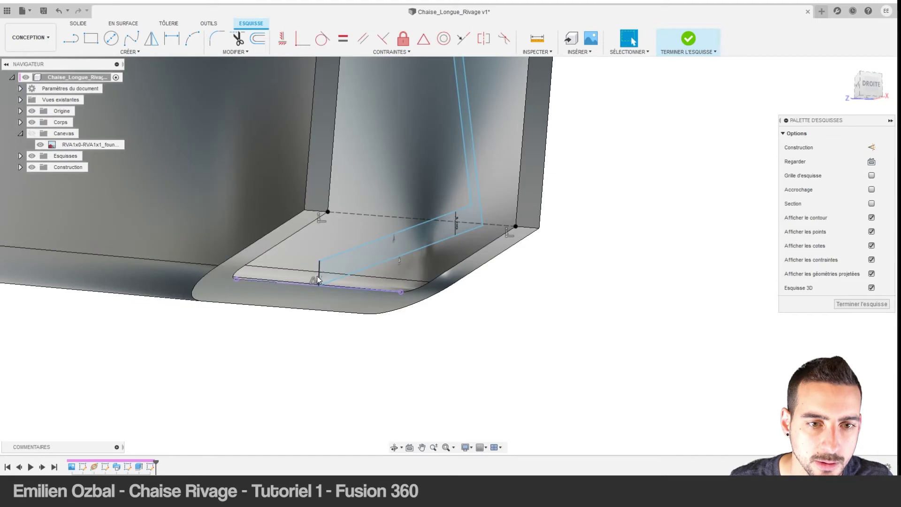
{"action": "left_click", "coordinate": [384, 280]}
{"action": "middle_click_drag", "start_coordinate": [384, 279], "coordinate": [257, 259], "text": "shift"}
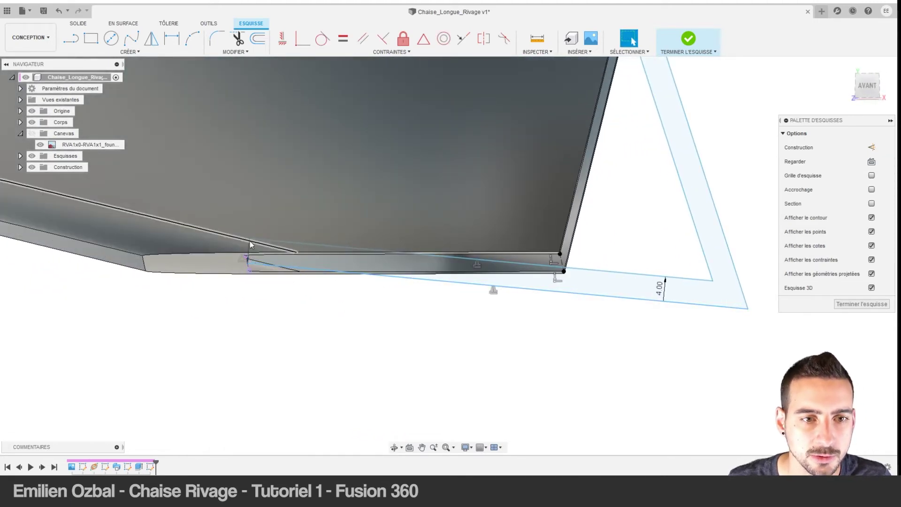
{"action": "middle_click_drag", "start_coordinate": [268, 251], "coordinate": [271, 232], "text": "shift"}
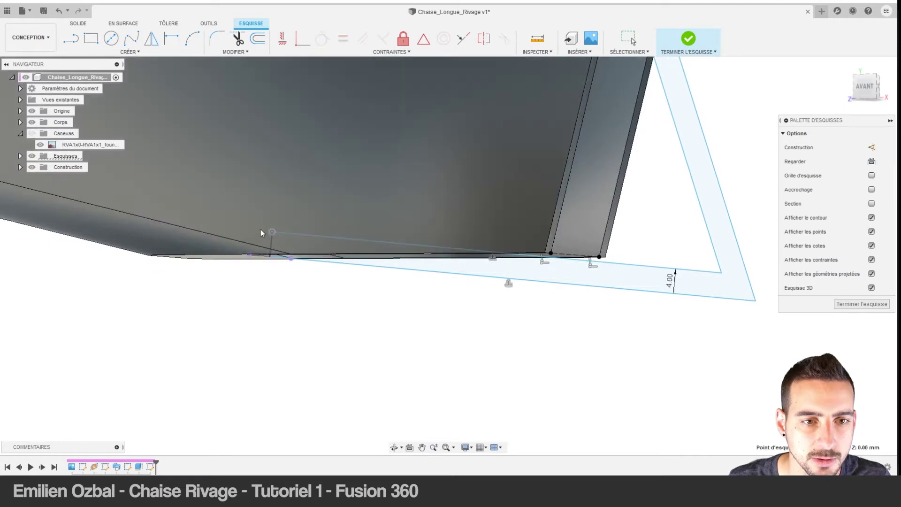
{"action": "scroll", "coordinate": [241, 235], "scroll_direction": "down", "scroll_amount": 2}
{"action": "mouse_move", "coordinate": [477, 218]}
{"action": "middle_mouse_down"}
{"action": "mouse_move", "coordinate": [431, 281]}
{"action": "mouse_move", "coordinate": [448, 247]}
{"action": "middle_mouse_up"}
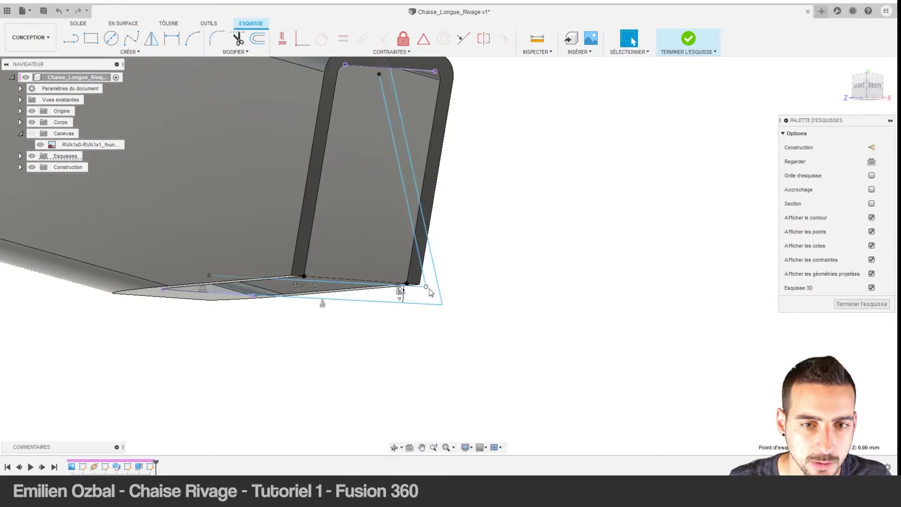
Move the sketch triangle's lower-right corner down and right.
{"action": "mouse_move", "coordinate": [431, 292]}
{"action": "left_mouse_down"}
{"action": "mouse_move", "coordinate": [435, 299]}
{"action": "mouse_move", "coordinate": [385, 259]}
{"action": "left_mouse_up"}
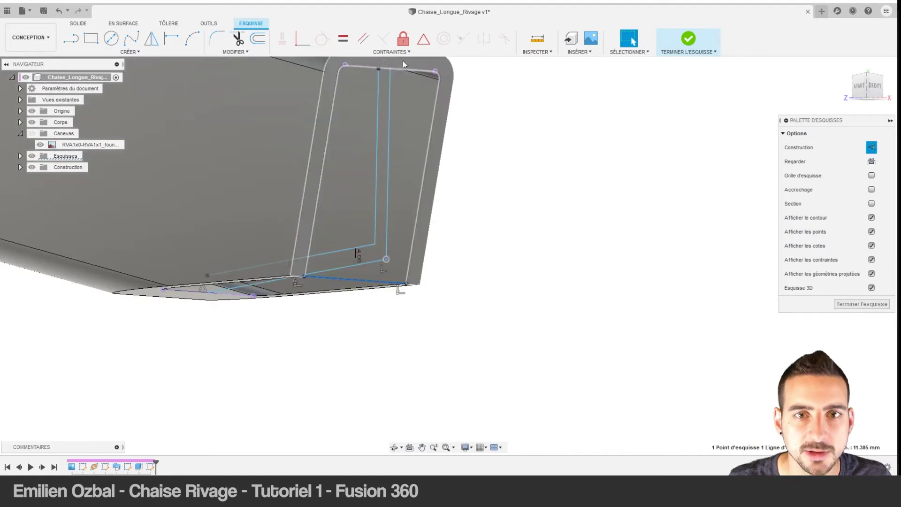
{"action": "middle_click_drag", "start_coordinate": [374, 284], "coordinate": [415, 364]}
{"action": "middle_click_drag", "start_coordinate": [442, 190], "coordinate": [441, 144], "text": "shift"}
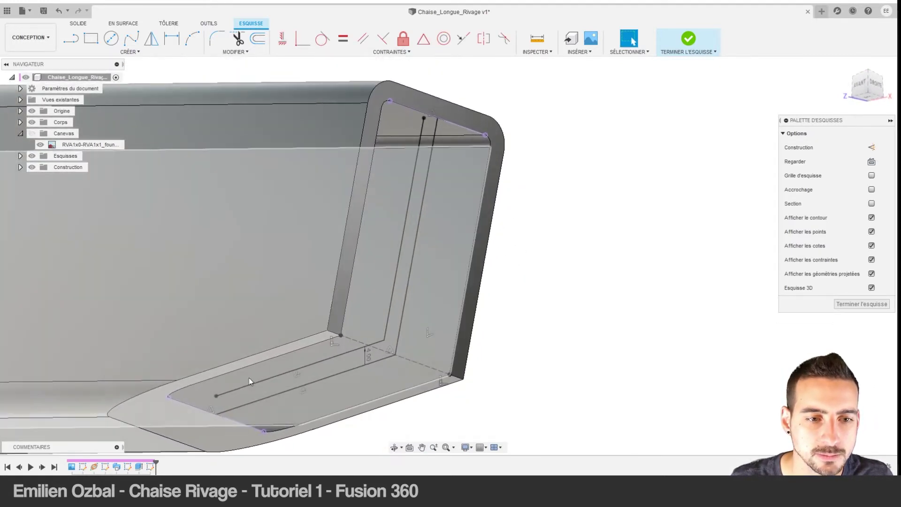
{"action": "scroll", "coordinate": [189, 405], "scroll_direction": "up", "scroll_amount": 2}
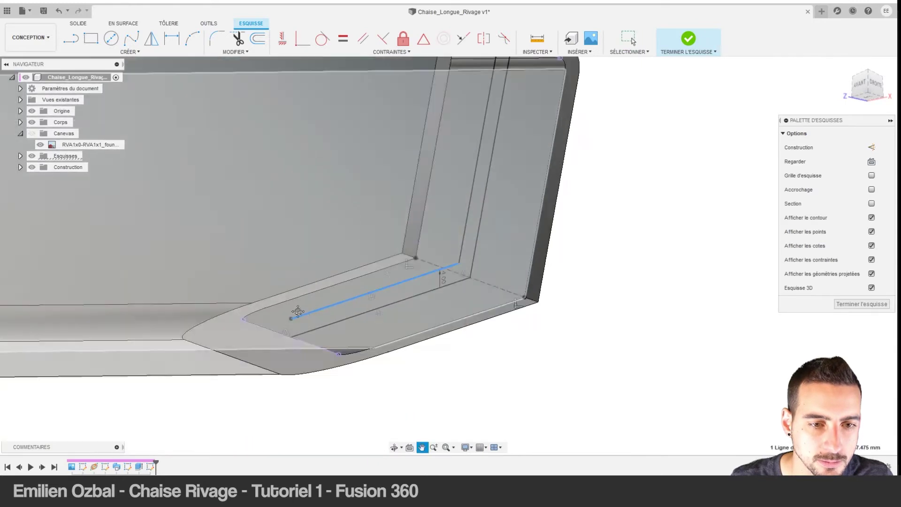
{"action": "middle_click_drag", "start_coordinate": [189, 404], "coordinate": [300, 326]}
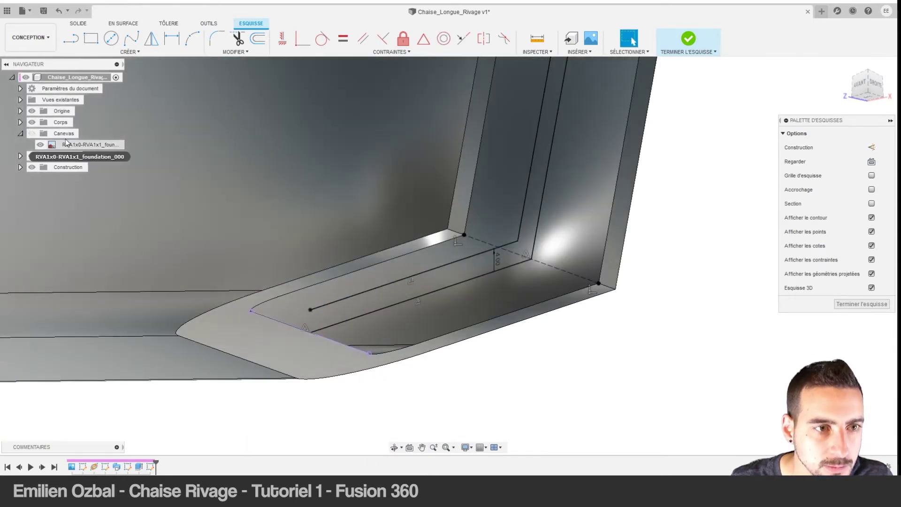
Hide the bodies and canvas, then join the strip's two left endpoints with a line.
{"action": "left_click", "coordinate": [31, 133]}
{"action": "left_click", "coordinate": [32, 122]}
{"action": "middle_click_drag", "start_coordinate": [314, 324], "coordinate": [325, 294]}
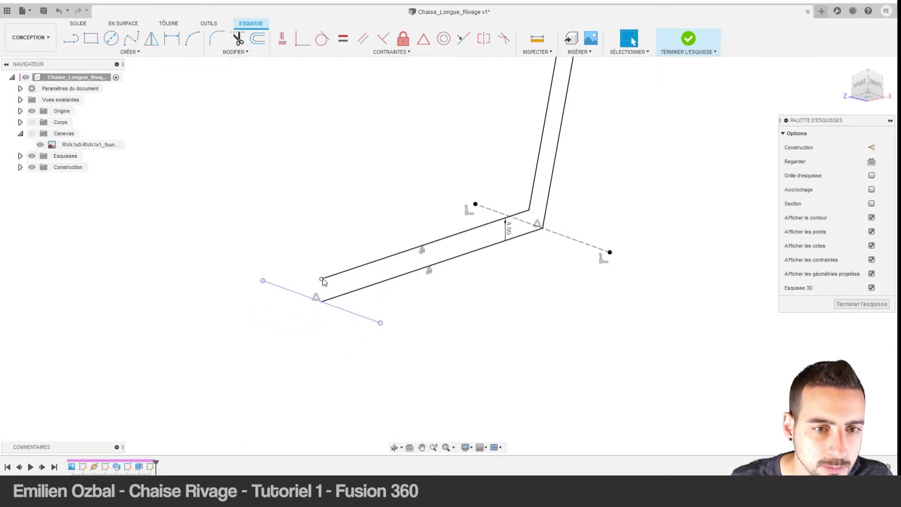
{"action": "left_click", "coordinate": [321, 279]}
{"action": "left_click", "coordinate": [70, 38]}
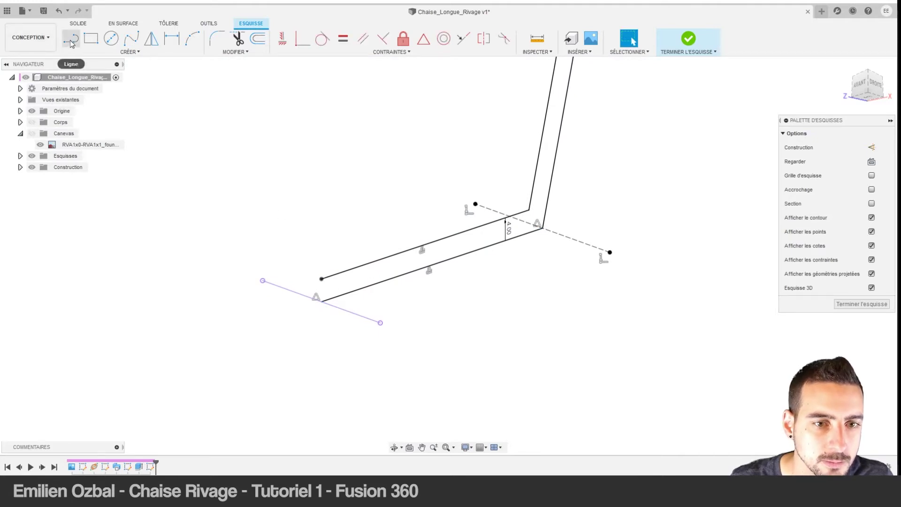
{"action": "left_click", "coordinate": [322, 301]}
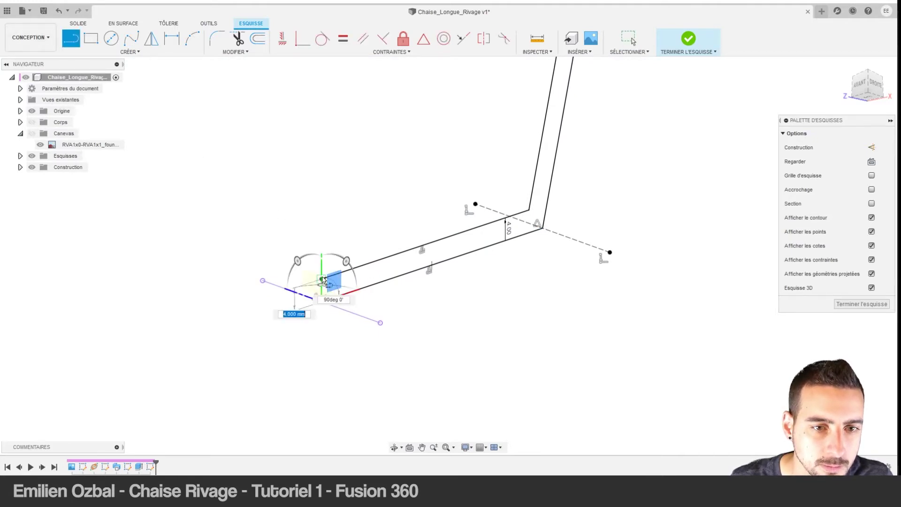
{"action": "left_click", "coordinate": [322, 279]}
{"action": "key", "text": "Escape"}
Draw a short line capping the top of the strip profile.
{"action": "scroll", "coordinate": [328, 282], "scroll_direction": "down", "scroll_amount": 2}
{"action": "middle_click_drag", "start_coordinate": [412, 197], "coordinate": [429, 310]}
{"action": "scroll", "coordinate": [502, 190], "scroll_direction": "up", "scroll_amount": 4}
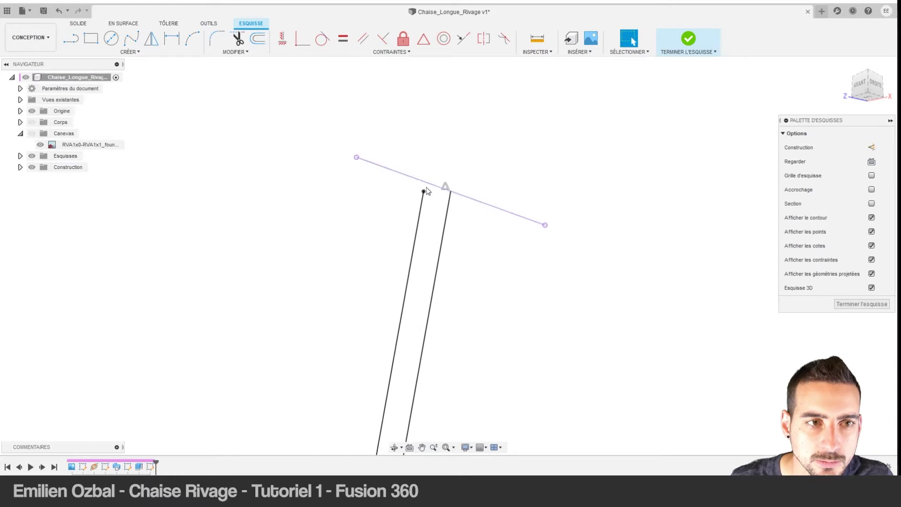
{"action": "left_click", "coordinate": [374, 172]}
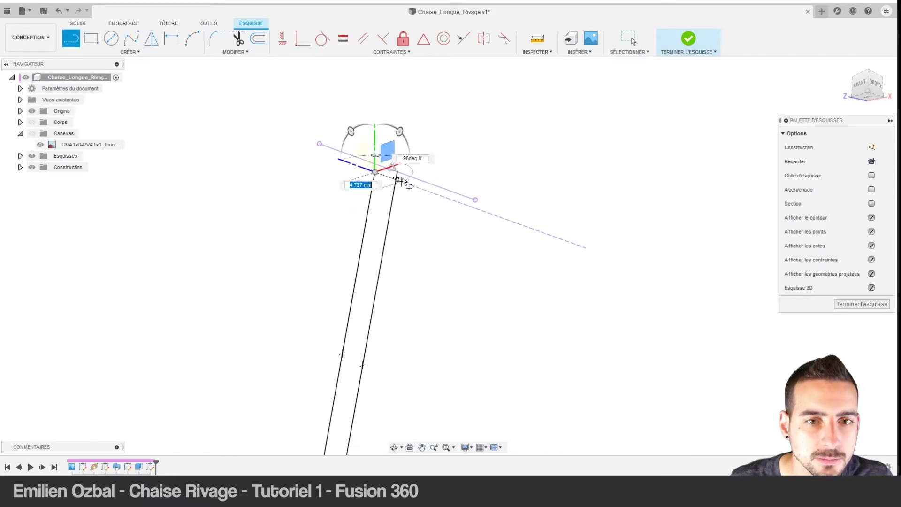
{"action": "left_click", "coordinate": [397, 173]}
{"action": "key", "text": "Escape"}
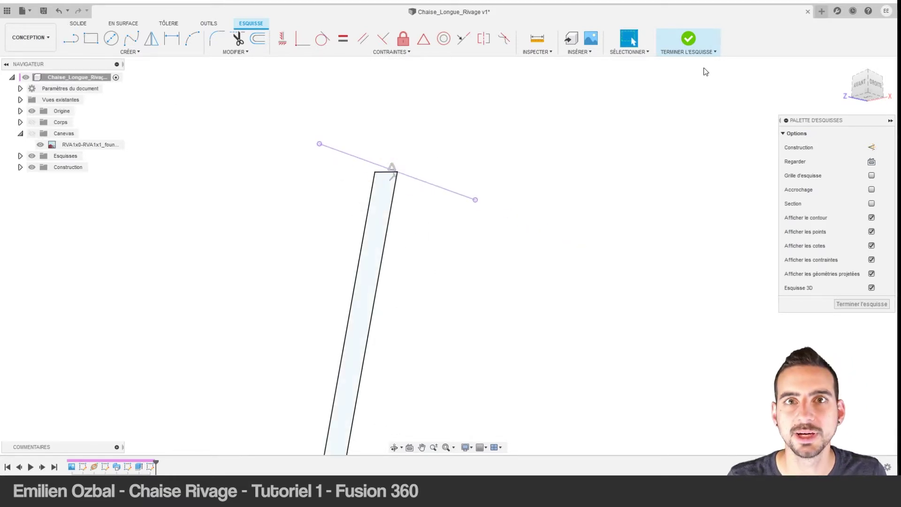
Finish the strip sketch and show the chair bodies again.
{"action": "left_click", "coordinate": [692, 47]}
{"action": "scroll", "coordinate": [466, 207], "scroll_direction": "down", "scroll_amount": 3}
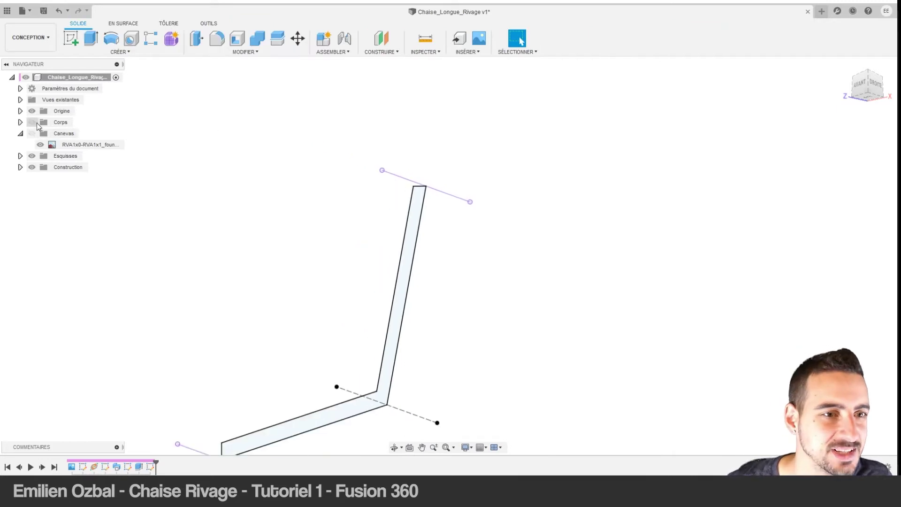
{"action": "left_click", "coordinate": [31, 122]}
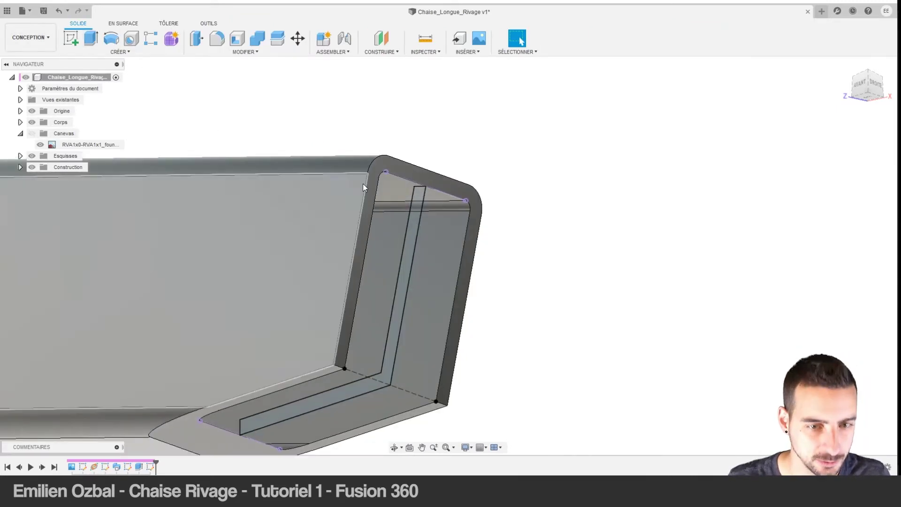
Extrude the strip profile symmetrically 17.609 mm as a Join into the tube frame.
{"action": "key", "text": "e"}
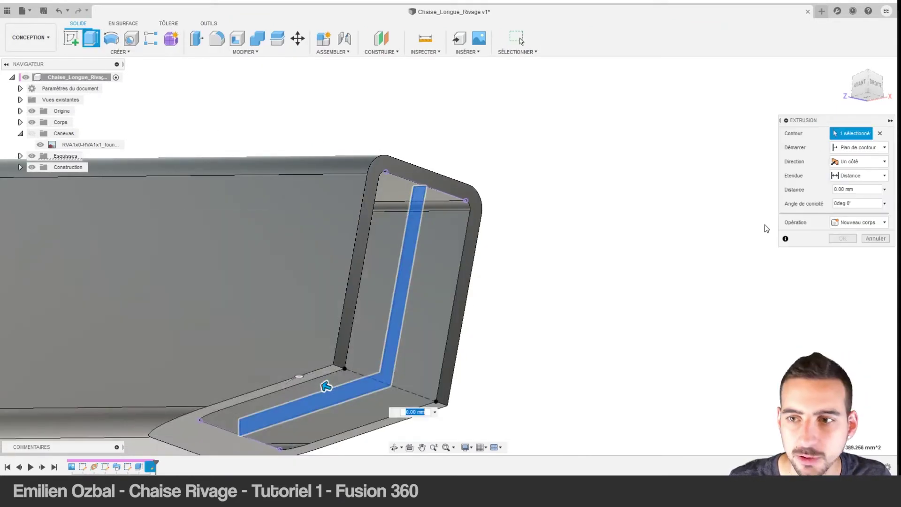
{"action": "left_click", "coordinate": [866, 162]}
{"action": "left_click", "coordinate": [846, 187]}
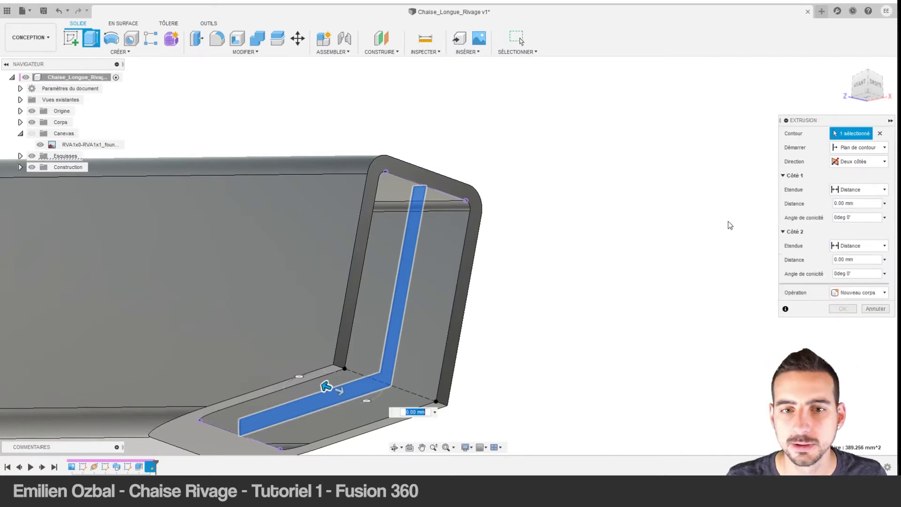
{"action": "left_click_drag", "start_coordinate": [325, 386], "coordinate": [293, 376]}
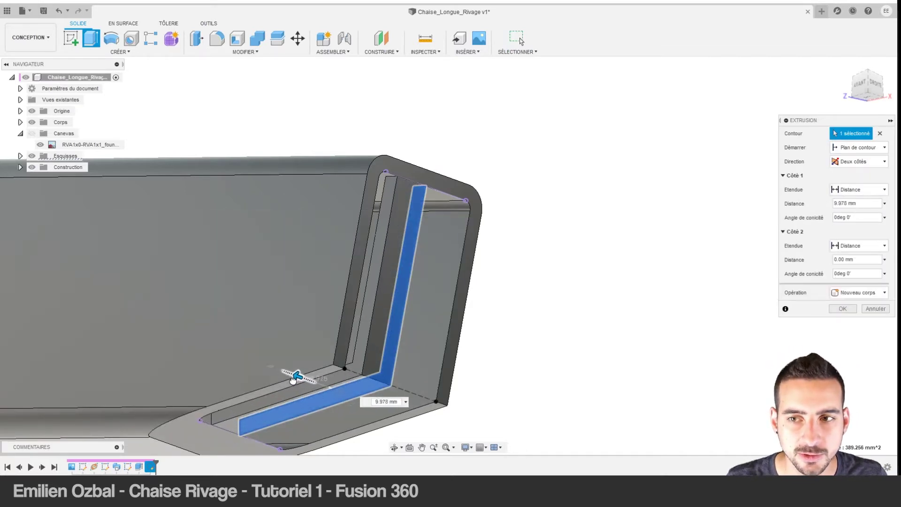
{"action": "left_click", "coordinate": [865, 161]}
{"action": "left_click", "coordinate": [850, 189]}
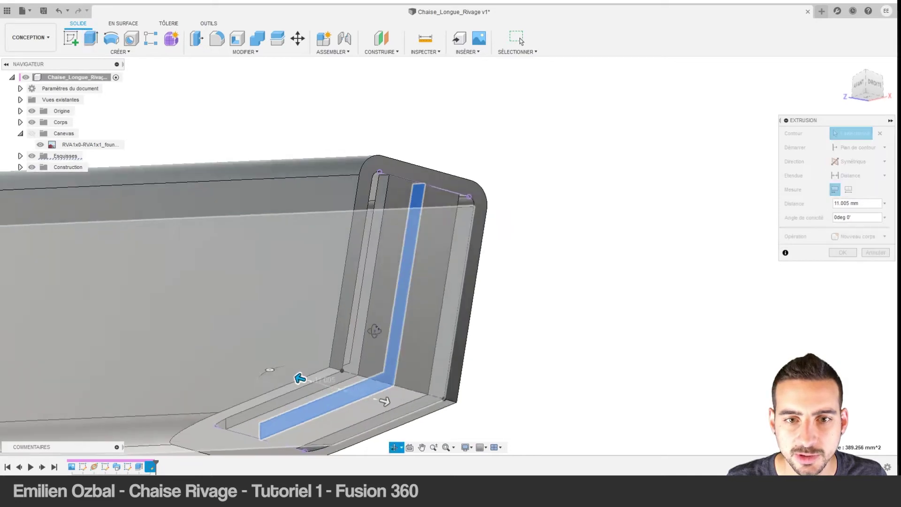
{"action": "left_click", "coordinate": [869, 85]}
{"action": "left_click_drag", "start_coordinate": [329, 369], "coordinate": [303, 369]}
{"action": "mouse_move", "coordinate": [469, 234]}
{"action": "middle_mouse_down", "text": "shift"}
{"action": "mouse_move", "coordinate": [467, 151]}
{"action": "mouse_move", "coordinate": [474, 165]}
{"action": "middle_mouse_up", "text": "shift"}
{"action": "left_click", "coordinate": [851, 239]}
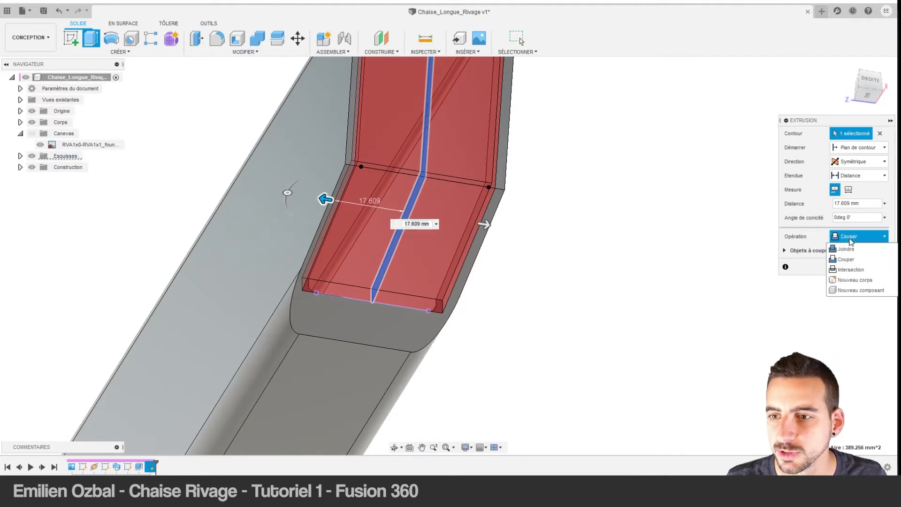
{"action": "left_click", "coordinate": [845, 249]}
{"action": "middle_click_drag", "start_coordinate": [539, 107], "coordinate": [540, 200]}
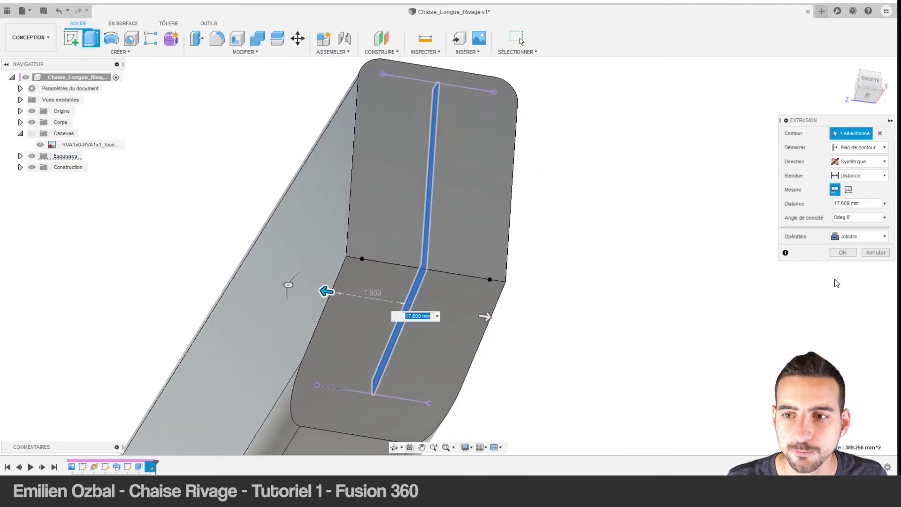
{"action": "left_click", "coordinate": [842, 253]}
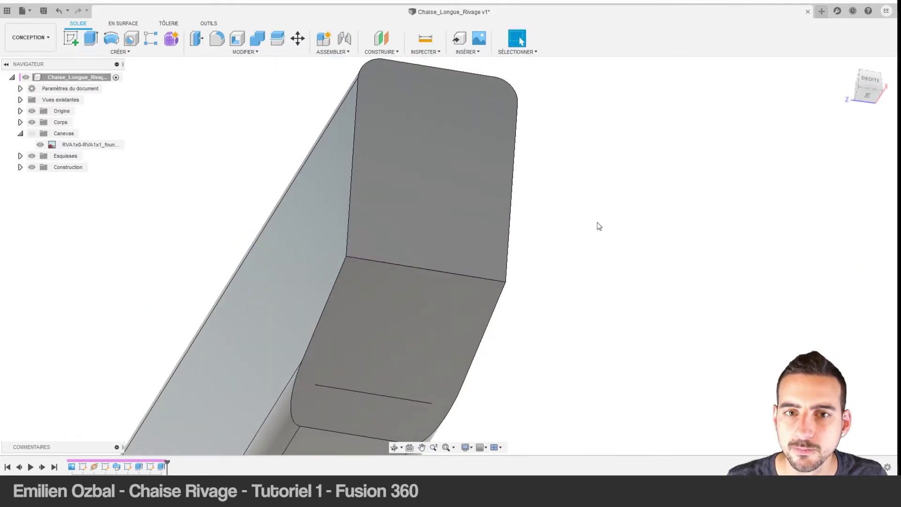
{"action": "mouse_move", "coordinate": [597, 226]}
{"action": "middle_mouse_down", "text": "shift"}
{"action": "mouse_move", "coordinate": [497, 221]}
{"action": "mouse_move", "coordinate": [466, 150]}
{"action": "mouse_move", "coordinate": [511, 183]}
{"action": "middle_mouse_up", "text": "shift"}
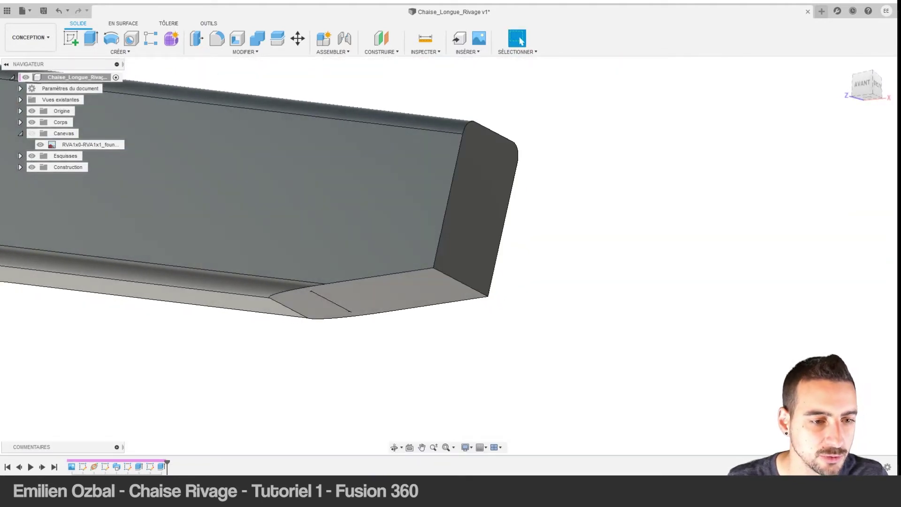
Start a sketch on the other tube end face and draw a 32 mm strip line.
{"action": "scroll", "coordinate": [446, 260], "scroll_direction": "down", "scroll_amount": 5}
{"action": "mouse_move", "coordinate": [375, 208]}
{"action": "middle_mouse_down", "text": "shift"}
{"action": "mouse_move", "coordinate": [232, 210]}
{"action": "mouse_move", "coordinate": [218, 171]}
{"action": "mouse_move", "coordinate": [509, 227]}
{"action": "mouse_move", "coordinate": [287, 267]}
{"action": "middle_mouse_up", "text": "shift"}
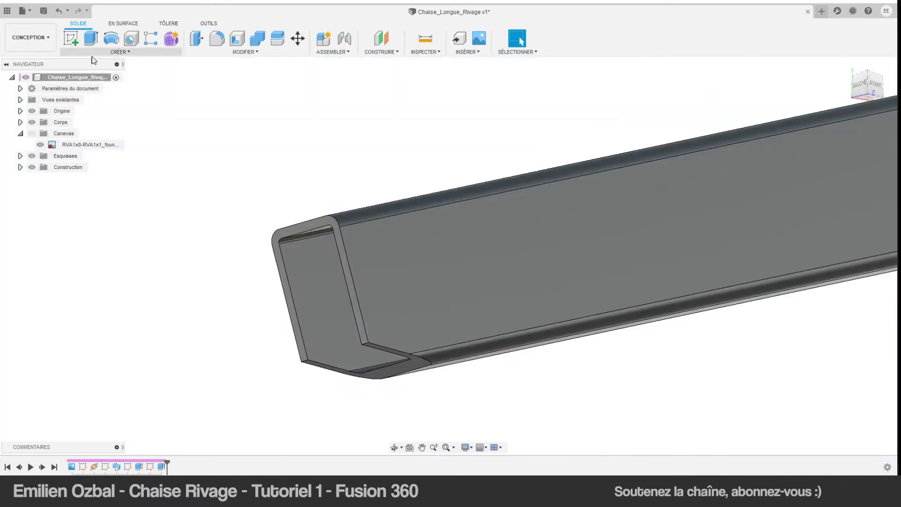
{"action": "left_click", "coordinate": [71, 37]}
{"action": "left_click", "coordinate": [420, 308]}
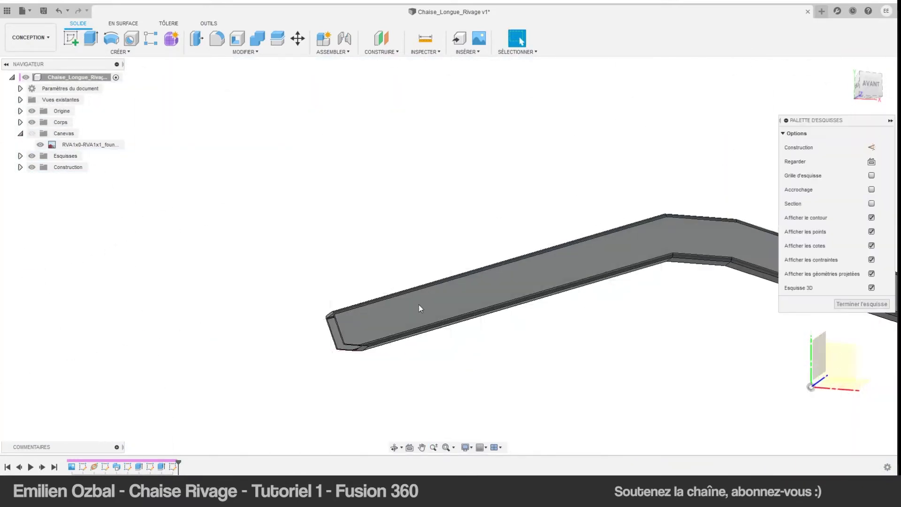
{"action": "key", "text": "l"}
{"action": "left_click", "coordinate": [380, 263]}
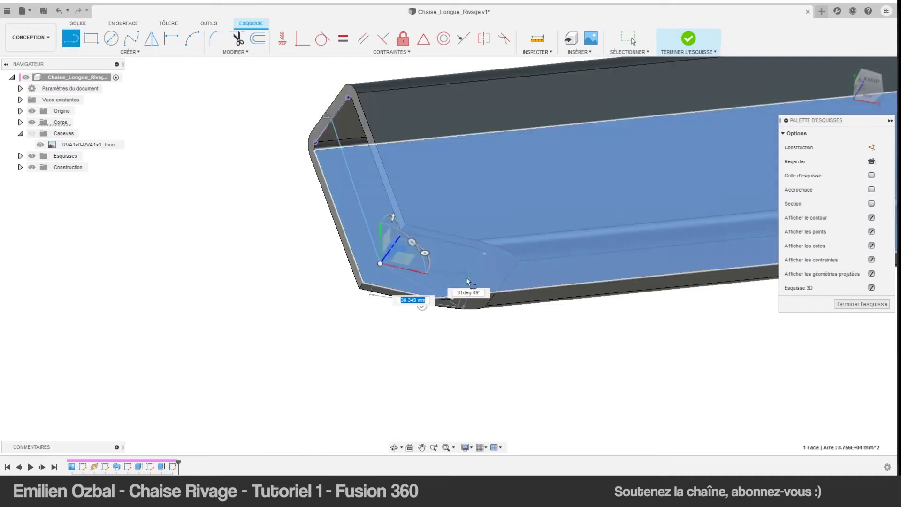
{"action": "type", "text": "32"}
{"action": "key", "text": "Return"}
{"action": "key", "text": "Escape"}
Offset the 32 mm line and diagonal inward to outline the strip.
{"action": "left_click", "coordinate": [373, 269]}
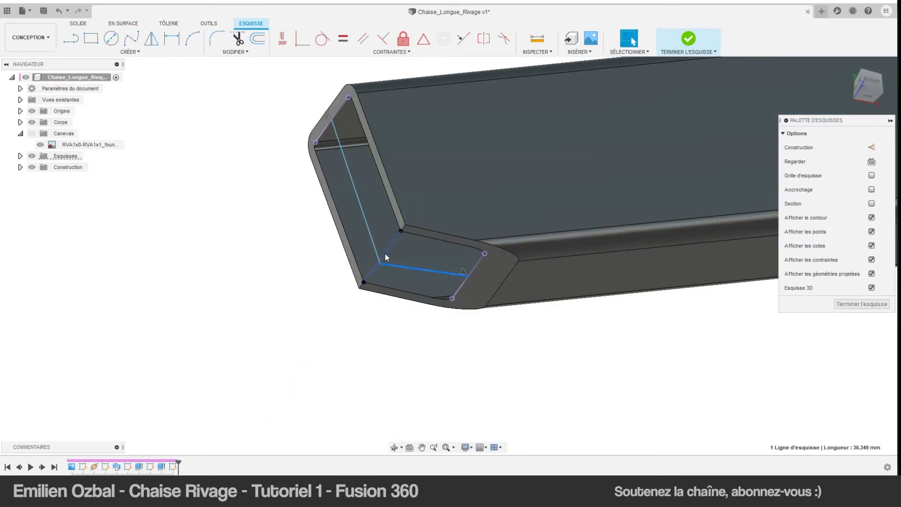
{"action": "left_click", "coordinate": [376, 251]}
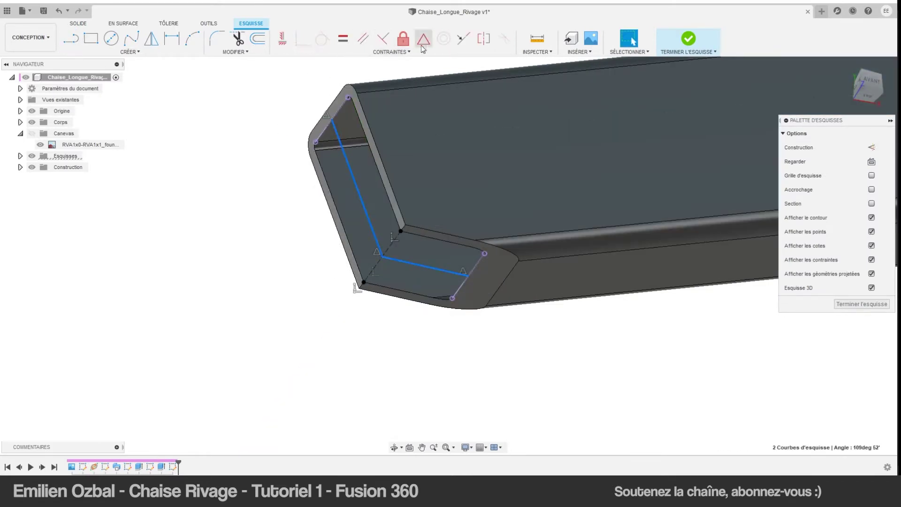
{"action": "key", "text": "Escape"}
{"action": "scroll", "coordinate": [367, 174], "scroll_direction": "up", "scroll_amount": 2}
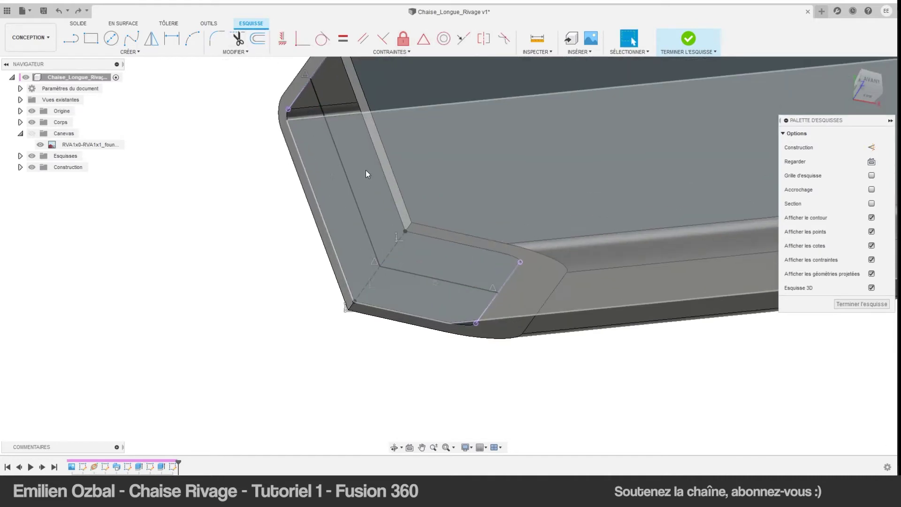
{"action": "left_click", "coordinate": [257, 38]}
{"action": "left_click", "coordinate": [382, 222]}
{"action": "key", "text": "Return"}
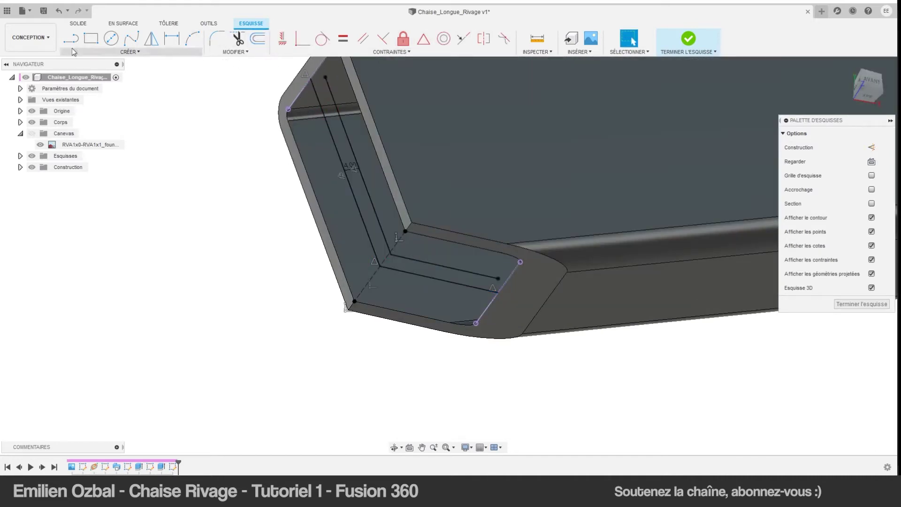
Close the strip outline with a line and finish the sketch.
{"action": "left_click", "coordinate": [71, 38]}
{"action": "scroll", "coordinate": [373, 163], "scroll_direction": "up", "scroll_amount": 5}
{"action": "scroll", "coordinate": [372, 164], "scroll_direction": "down", "scroll_amount": 3}
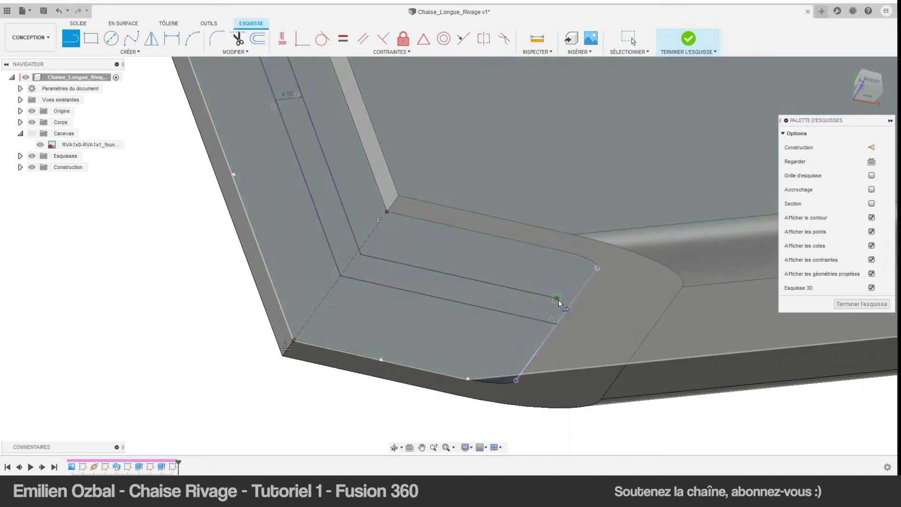
{"action": "scroll", "coordinate": [489, 263], "scroll_direction": "up", "scroll_amount": 3}
{"action": "key", "text": "Escape"}
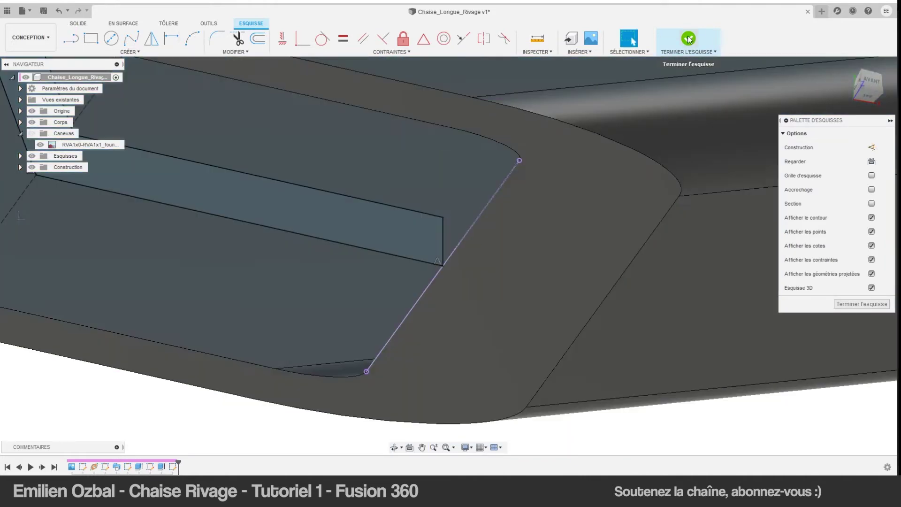
{"action": "left_click", "coordinate": [688, 39]}
Extrude the new strip profile symmetrically about 16.799 mm.
{"action": "key", "text": "e"}
{"action": "middle_click_drag", "start_coordinate": [311, 183], "coordinate": [342, 171], "text": "shift"}
{"action": "left_click_drag", "start_coordinate": [342, 171], "coordinate": [363, 174]}
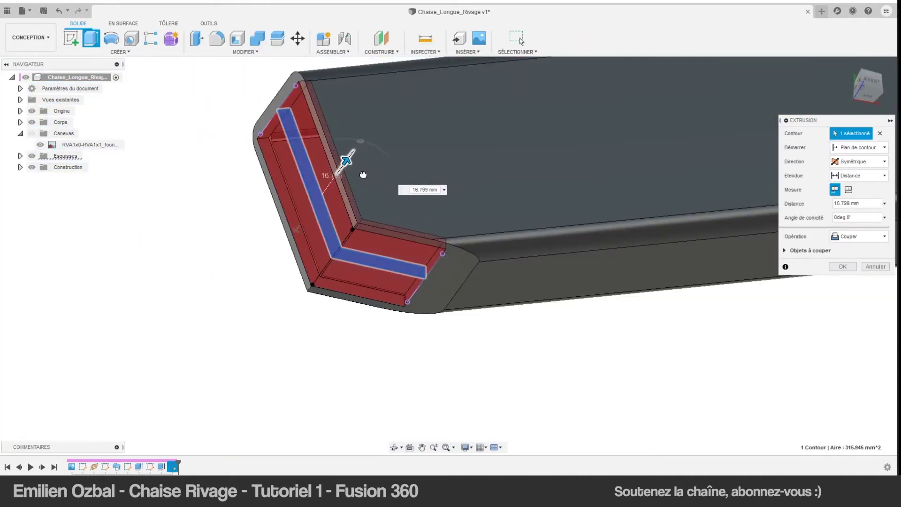
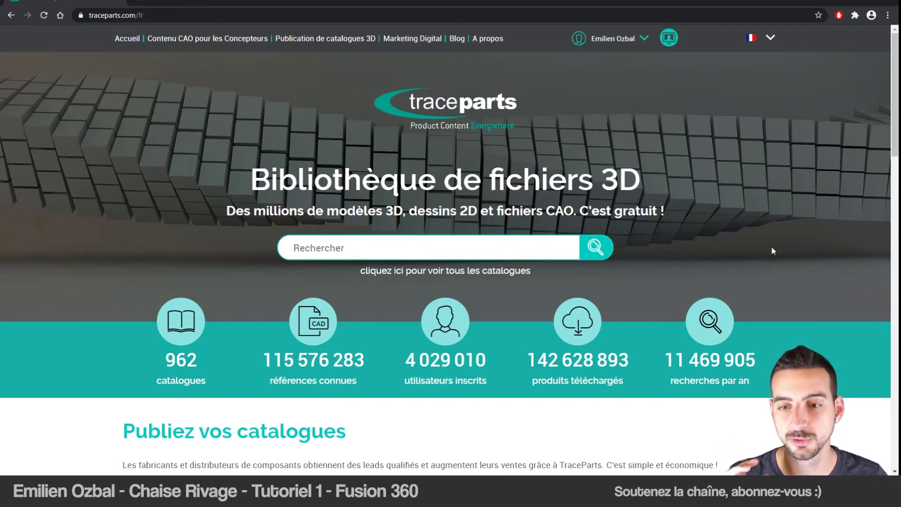
Search TraceParts for 'ecrou m10' and filter the 2 118 results to ISO 4032 hexagonal nuts.
{"action": "left_click", "coordinate": [481, 245]}
{"action": "type", "text": "ecrou m10"}
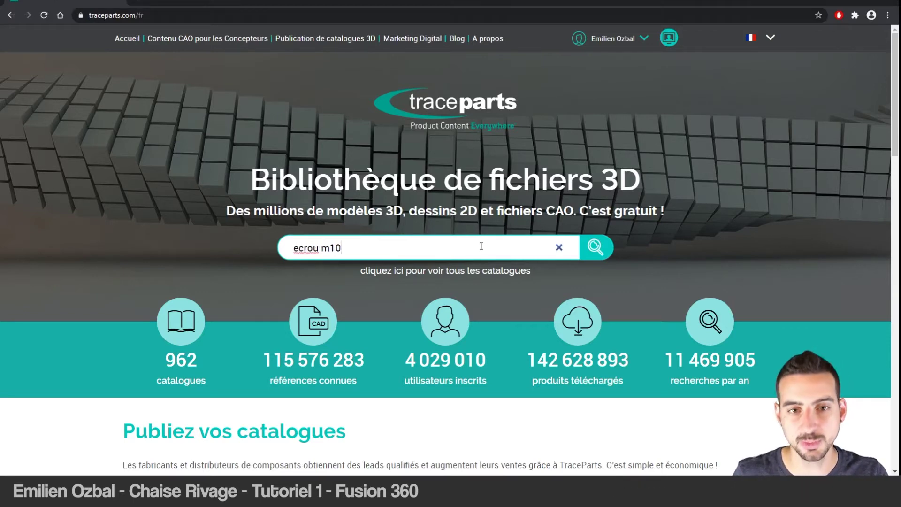
{"action": "key", "text": "Return"}
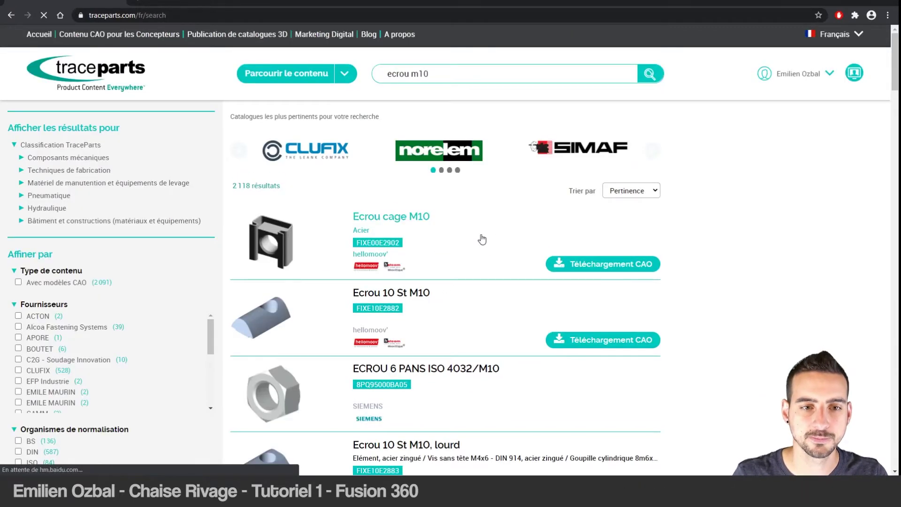
{"action": "scroll", "coordinate": [415, 274], "scroll_direction": "down", "scroll_amount": 3}
{"action": "scroll", "coordinate": [415, 274], "scroll_direction": "down", "scroll_amount": 5}
{"action": "scroll", "coordinate": [332, 263], "scroll_direction": "down", "scroll_amount": 5}
{"action": "scroll", "coordinate": [332, 265], "scroll_direction": "down", "scroll_amount": 5}
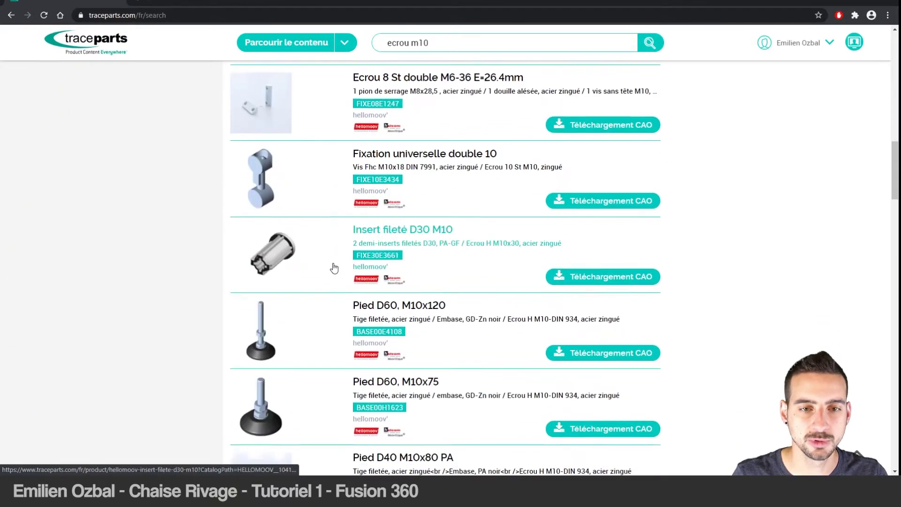
{"action": "scroll", "coordinate": [334, 277], "scroll_direction": "down", "scroll_amount": 5}
{"action": "scroll", "coordinate": [334, 277], "scroll_direction": "down", "scroll_amount": 5}
{"action": "scroll", "coordinate": [336, 275], "scroll_direction": "down", "scroll_amount": 4}
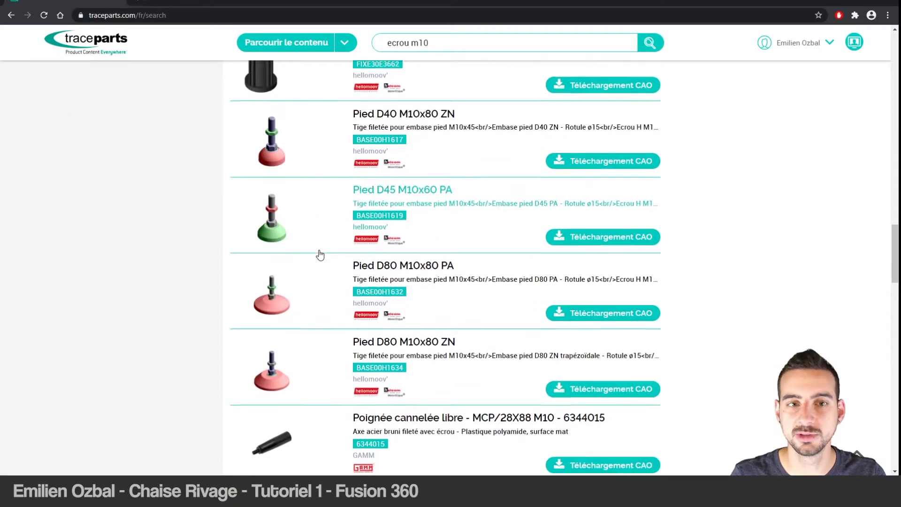
{"action": "scroll", "coordinate": [318, 254], "scroll_direction": "down", "scroll_amount": 3}
{"action": "scroll", "coordinate": [320, 254], "scroll_direction": "down", "scroll_amount": 3}
{"action": "scroll", "coordinate": [321, 254], "scroll_direction": "up", "scroll_amount": 10}
{"action": "scroll", "coordinate": [309, 250], "scroll_direction": "up", "scroll_amount": 10}
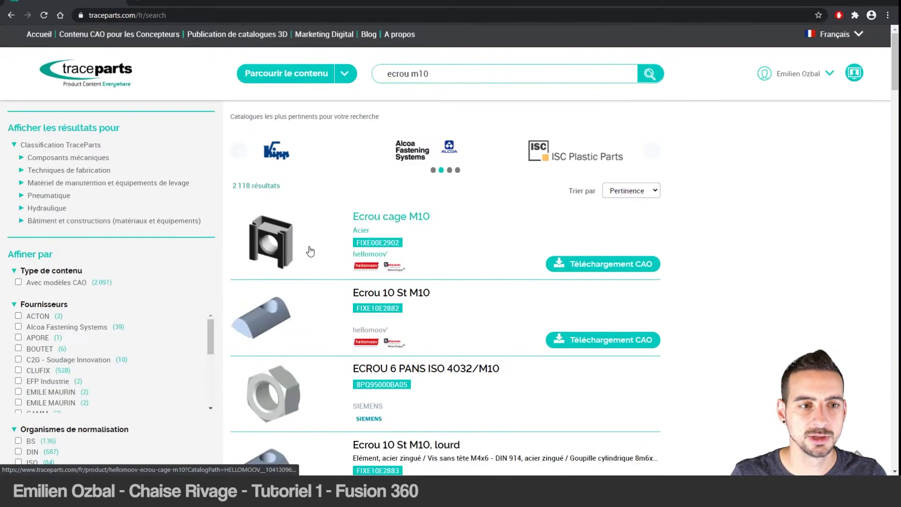
{"action": "scroll", "coordinate": [39, 287], "scroll_direction": "down", "scroll_amount": 3}
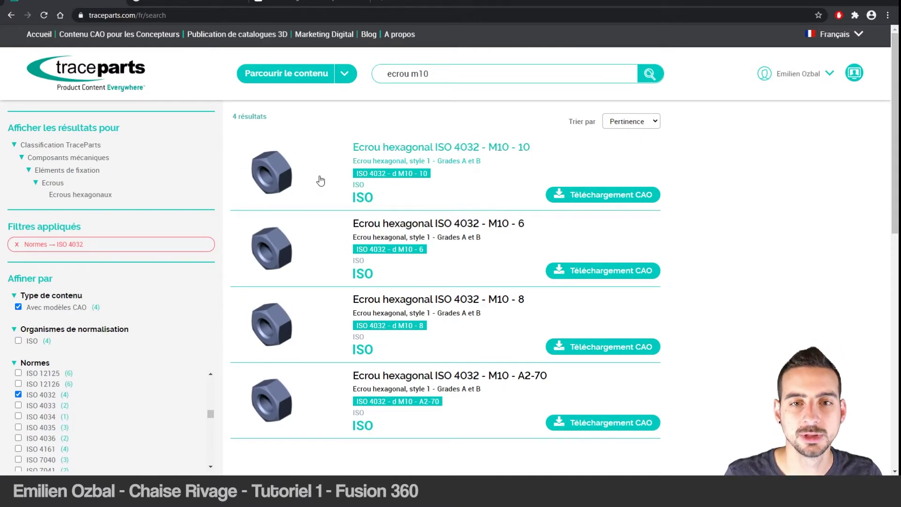
Open the Ecrou hexagonal ISO 4032 - M10 - 10 product page.
{"action": "left_click", "coordinate": [388, 176]}
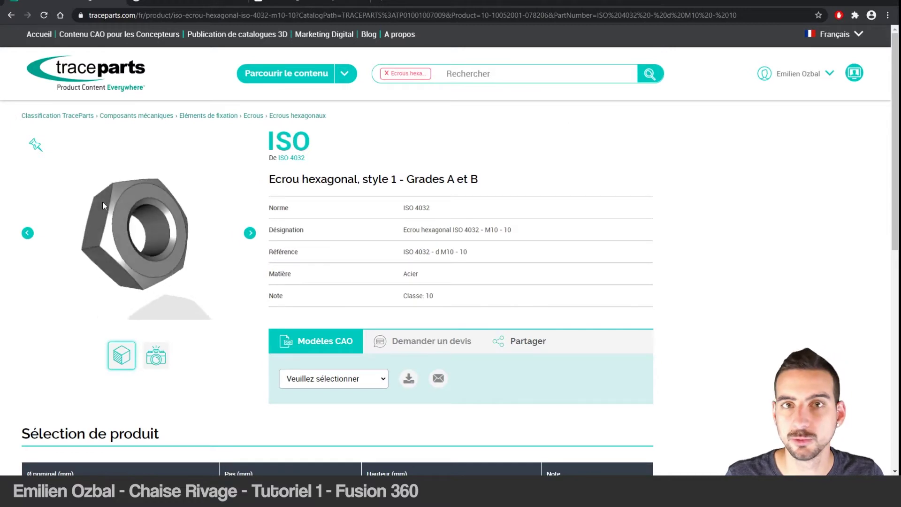
{"action": "scroll", "coordinate": [511, 209], "scroll_direction": "down", "scroll_amount": 3}
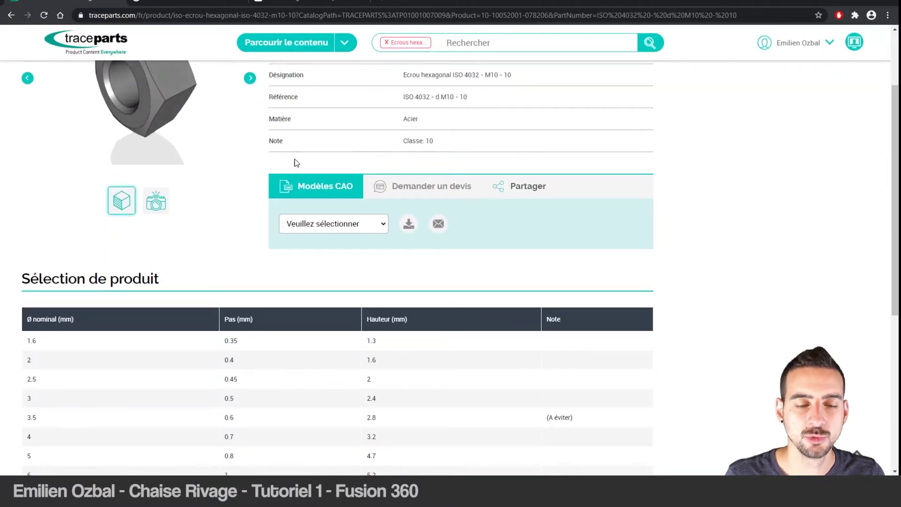
{"action": "scroll", "coordinate": [97, 261], "scroll_direction": "down", "scroll_amount": 4}
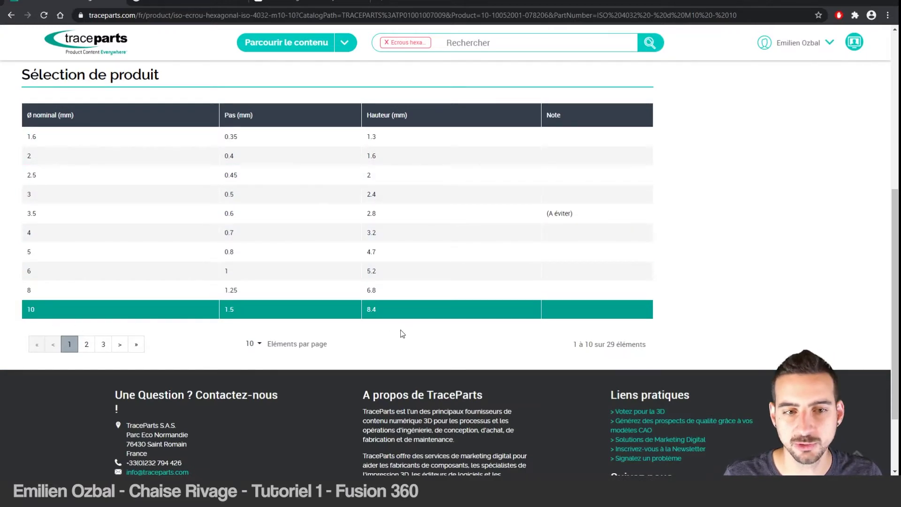
{"action": "scroll", "coordinate": [404, 328], "scroll_direction": "up", "scroll_amount": 5}
{"action": "scroll", "coordinate": [446, 334], "scroll_direction": "up", "scroll_amount": 3}
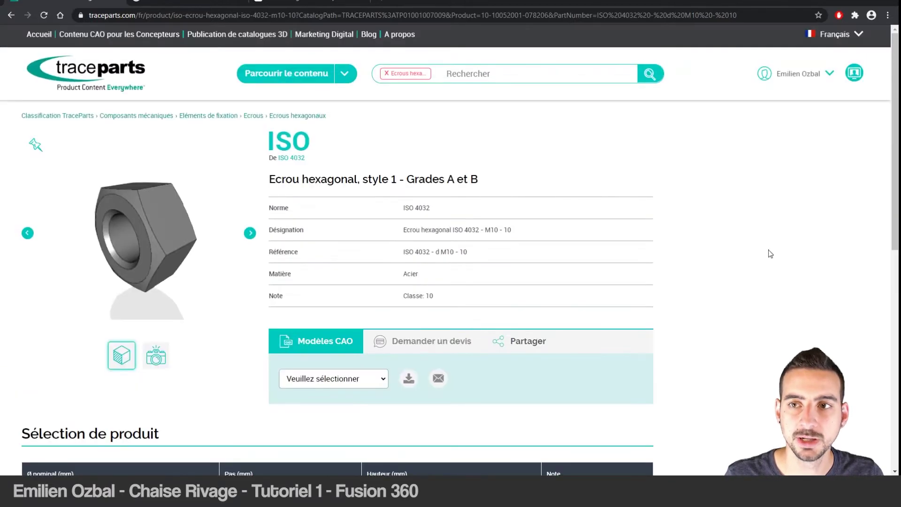
Choose FUSION 360 as the CAD model format and request the nut download.
{"action": "left_click", "coordinate": [346, 381]}
{"action": "scroll", "coordinate": [371, 342], "scroll_direction": "down", "scroll_amount": 1}
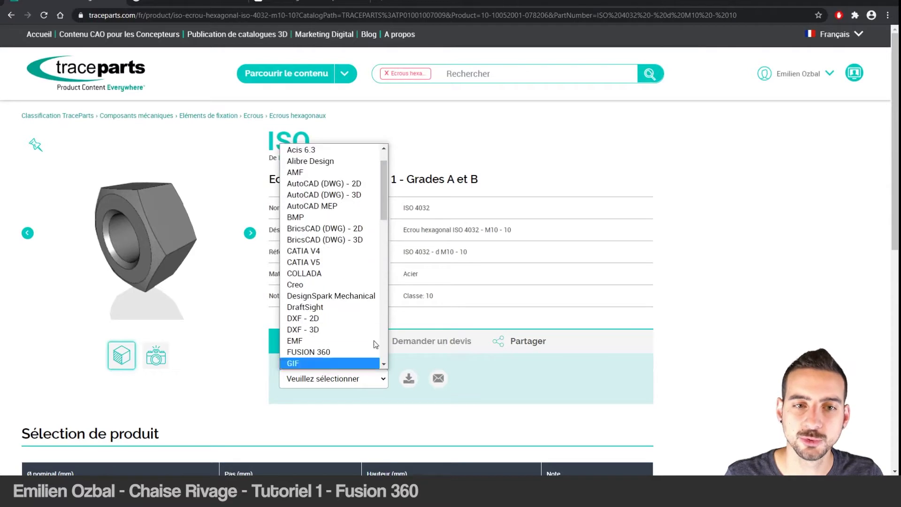
{"action": "mouse_move", "coordinate": [384, 180]}
{"action": "left_mouse_down"}
{"action": "mouse_move", "coordinate": [379, 256]}
{"action": "mouse_move", "coordinate": [392, 328]}
{"action": "left_mouse_up"}
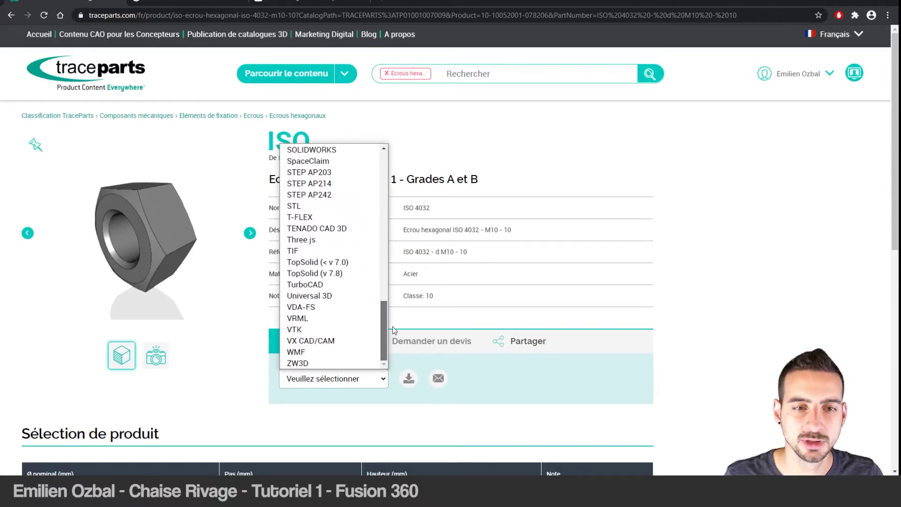
{"action": "scroll", "coordinate": [368, 312], "scroll_direction": "up", "scroll_amount": 3}
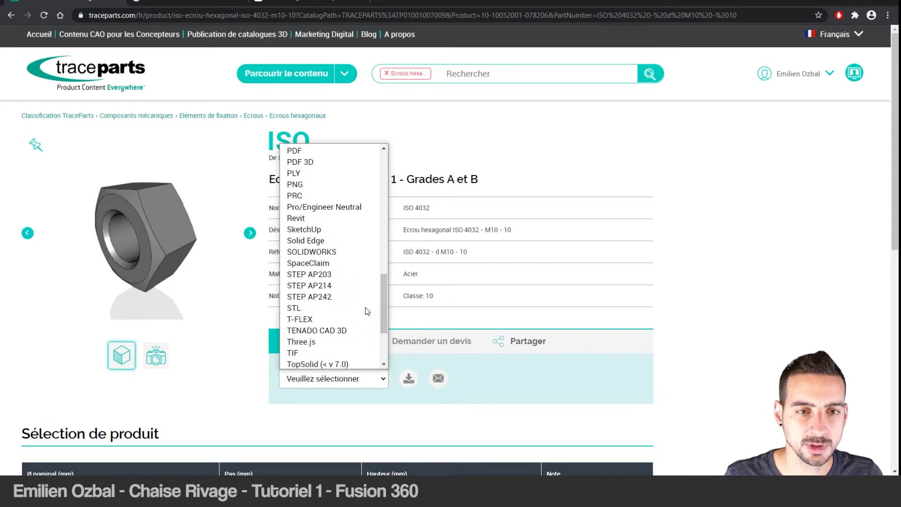
{"action": "scroll", "coordinate": [361, 314], "scroll_direction": "up", "scroll_amount": 2}
{"action": "scroll", "coordinate": [343, 296], "scroll_direction": "up", "scroll_amount": 7}
{"action": "scroll", "coordinate": [323, 276], "scroll_direction": "down", "scroll_amount": 1}
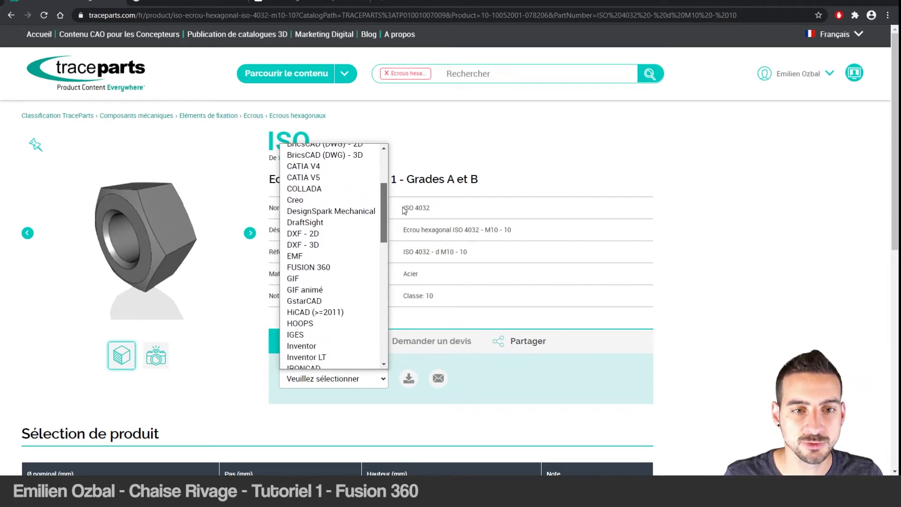
{"action": "left_click", "coordinate": [314, 268]}
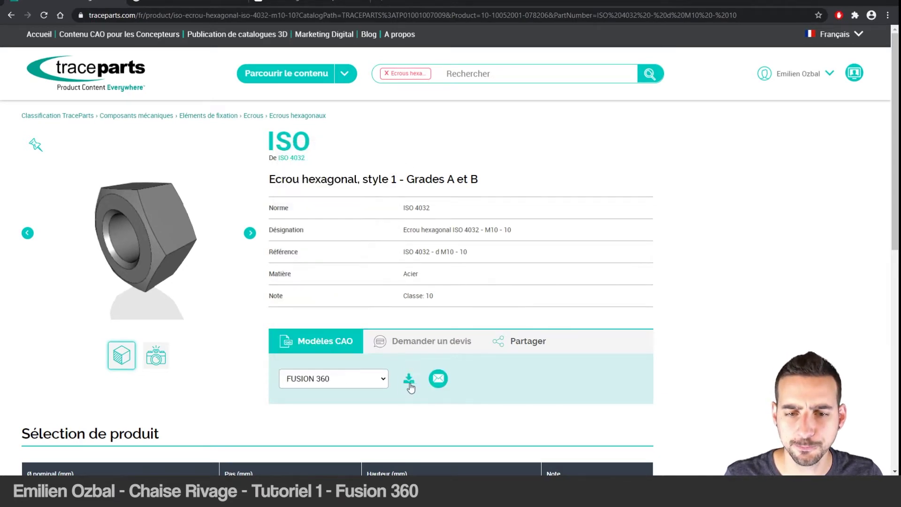
{"action": "left_click", "coordinate": [409, 380]}
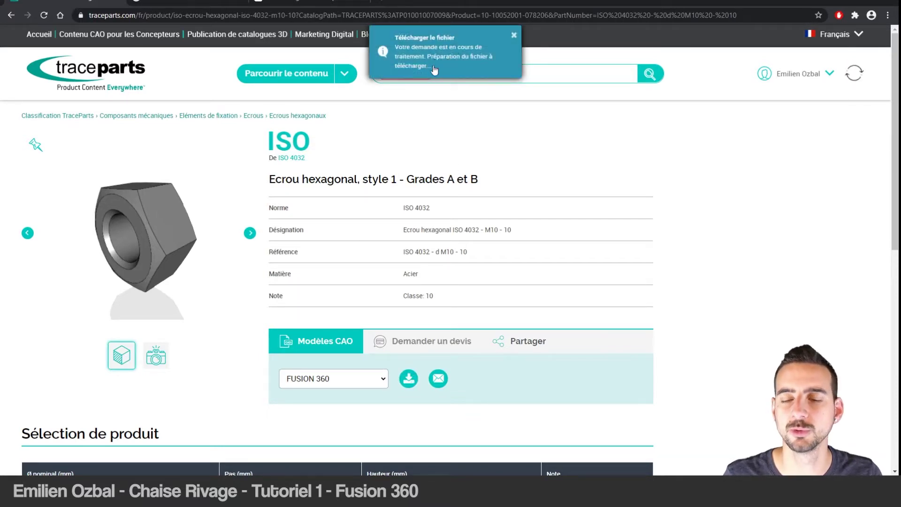
Download the prepared ISO 4032 - d M10 - 10 file from Mon activité and open it through NLauncher.
{"action": "left_click", "coordinate": [855, 75]}
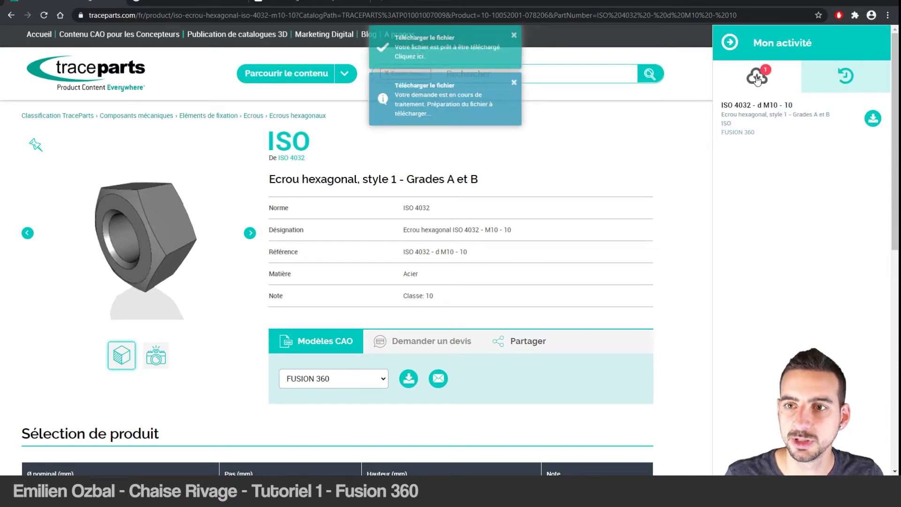
{"action": "left_click", "coordinate": [872, 118]}
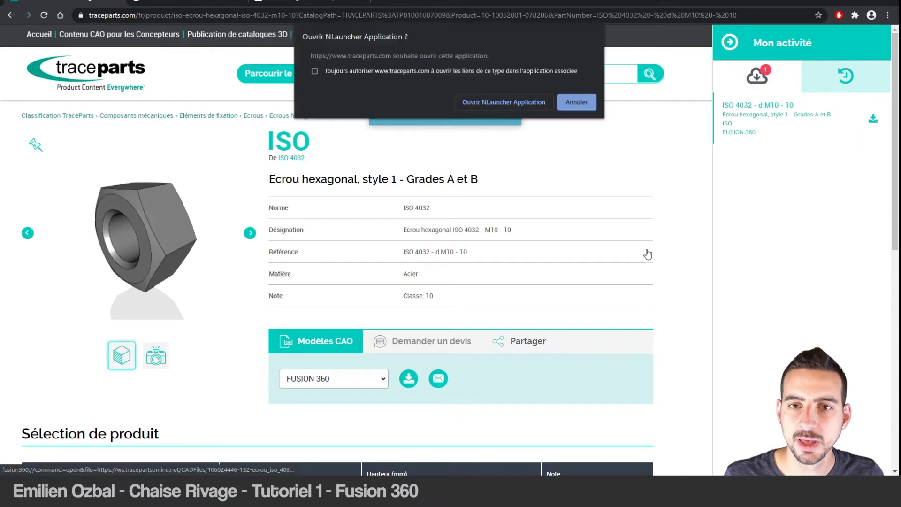
{"action": "left_click", "coordinate": [508, 102]}
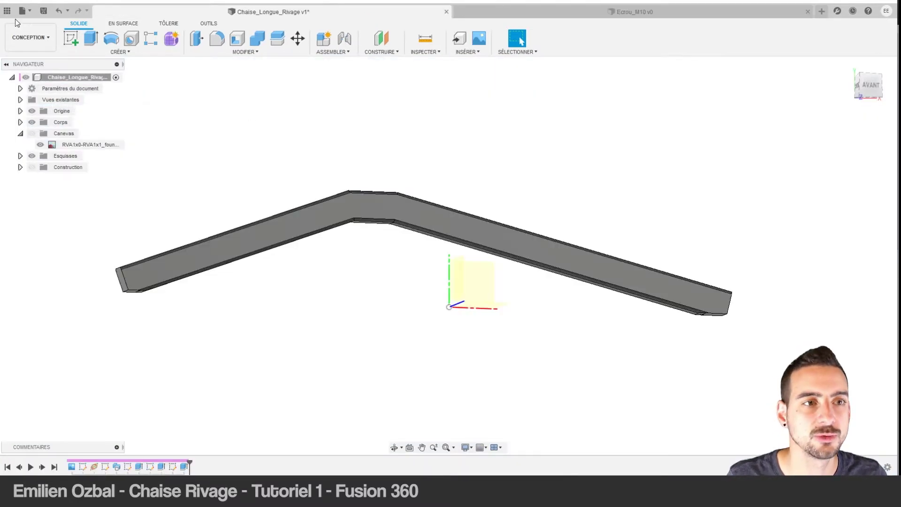
Insert the Ecrou_M10 design from the project files into the chaise longue design.
{"action": "left_click", "coordinate": [10, 11]}
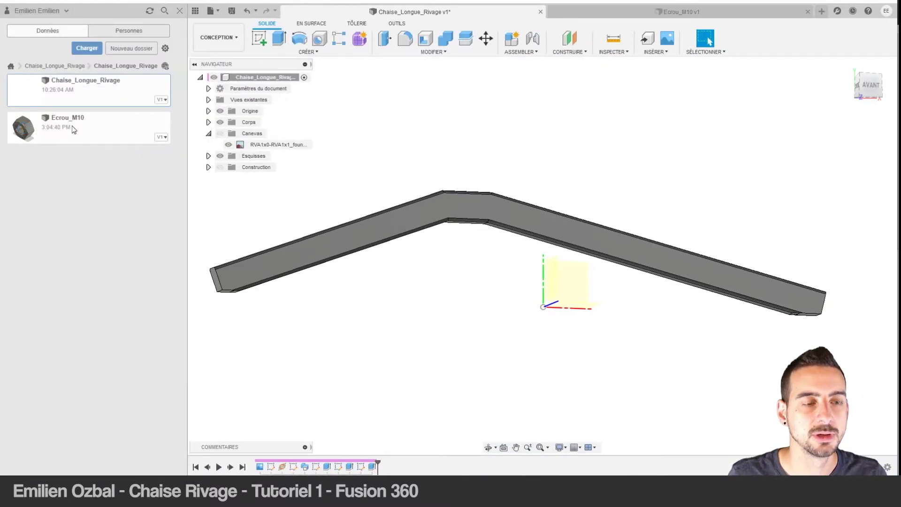
{"action": "left_click", "coordinate": [74, 129]}
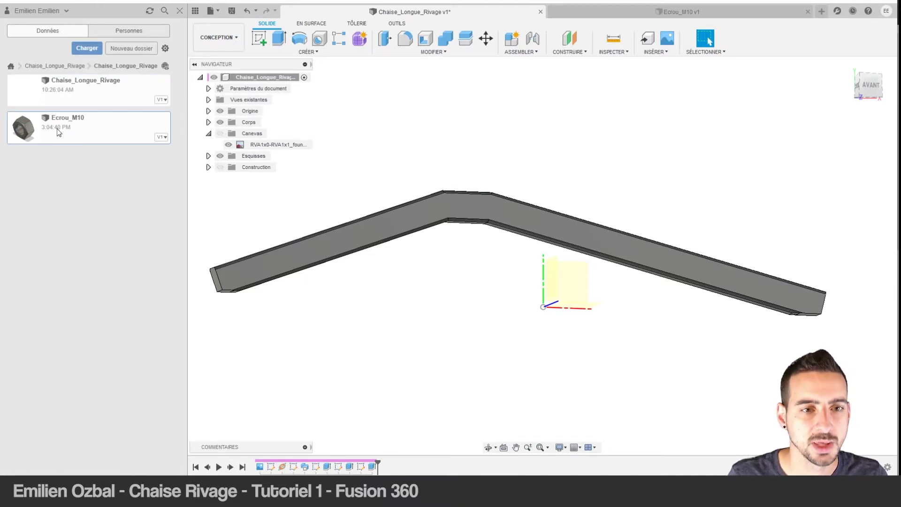
{"action": "left_click_drag", "start_coordinate": [59, 132], "coordinate": [230, 301]}
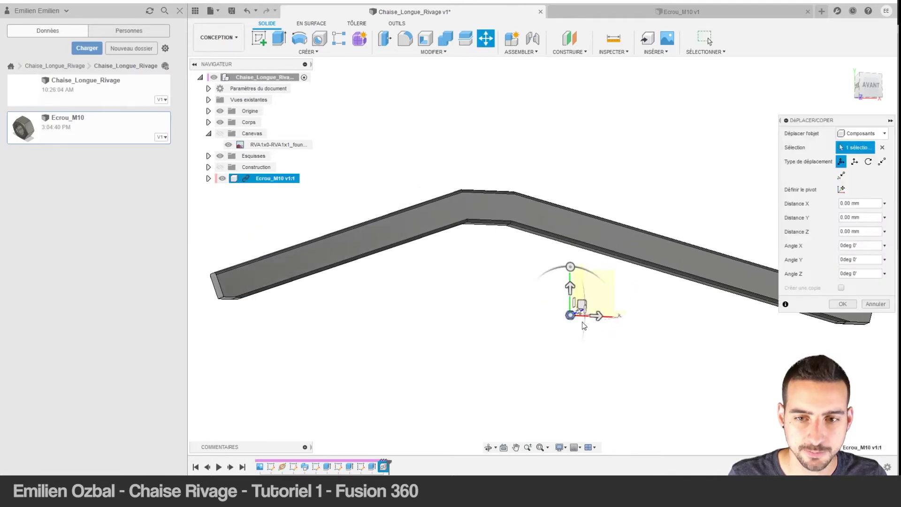
Slide the nut left to the tube end, turn it upright about X and raise it.
{"action": "left_click_drag", "start_coordinate": [596, 315], "coordinate": [247, 315]}
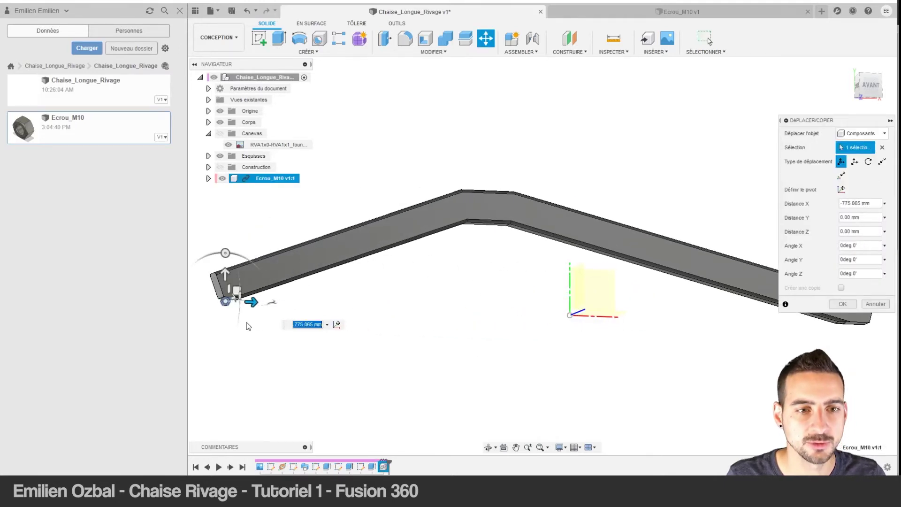
{"action": "middle_click_drag", "start_coordinate": [247, 315], "coordinate": [283, 331], "text": "shift"}
{"action": "scroll", "coordinate": [382, 361], "scroll_direction": "up", "scroll_amount": 2}
{"action": "scroll", "coordinate": [375, 356], "scroll_direction": "up", "scroll_amount": 3}
{"action": "scroll", "coordinate": [372, 354], "scroll_direction": "up", "scroll_amount": 3}
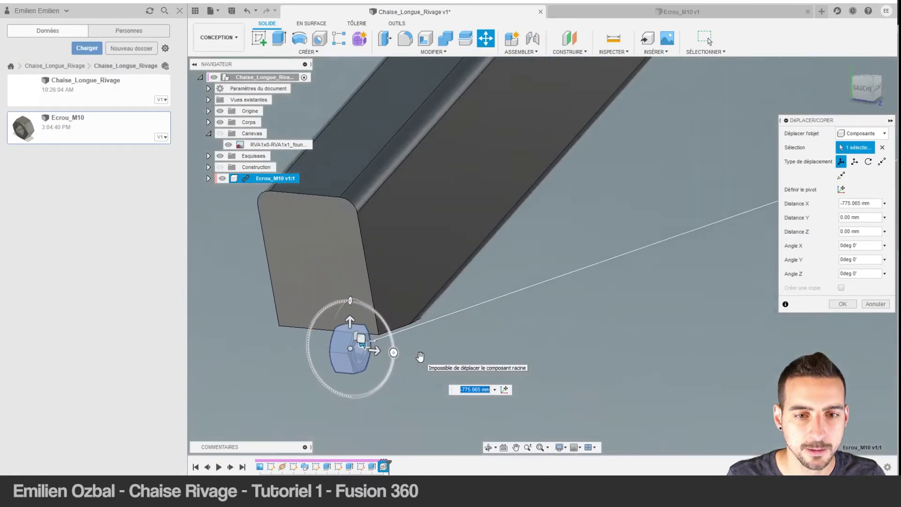
{"action": "scroll", "coordinate": [371, 354], "scroll_direction": "up", "scroll_amount": 3}
{"action": "mouse_move", "coordinate": [385, 338]}
{"action": "left_mouse_down"}
{"action": "mouse_move", "coordinate": [385, 279]}
{"action": "mouse_move", "coordinate": [410, 324]}
{"action": "left_mouse_up"}
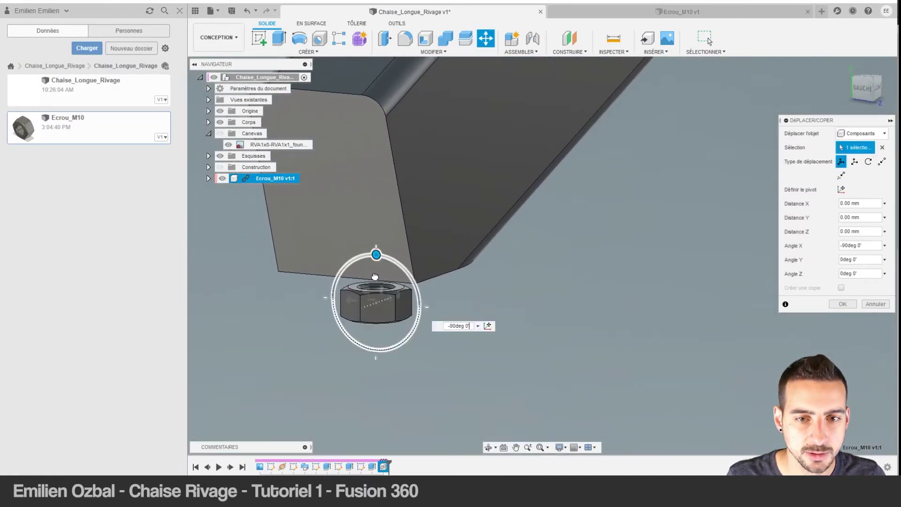
{"action": "left_click_drag", "start_coordinate": [376, 277], "coordinate": [376, 265]}
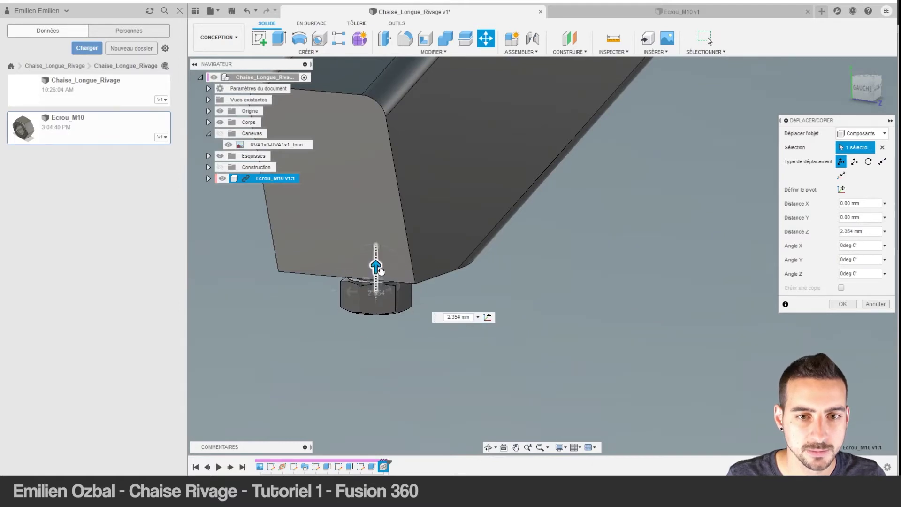
Centre the nut under the tube end and press it against the tube's underside.
{"action": "middle_click_drag", "start_coordinate": [458, 242], "coordinate": [398, 235], "text": "shift"}
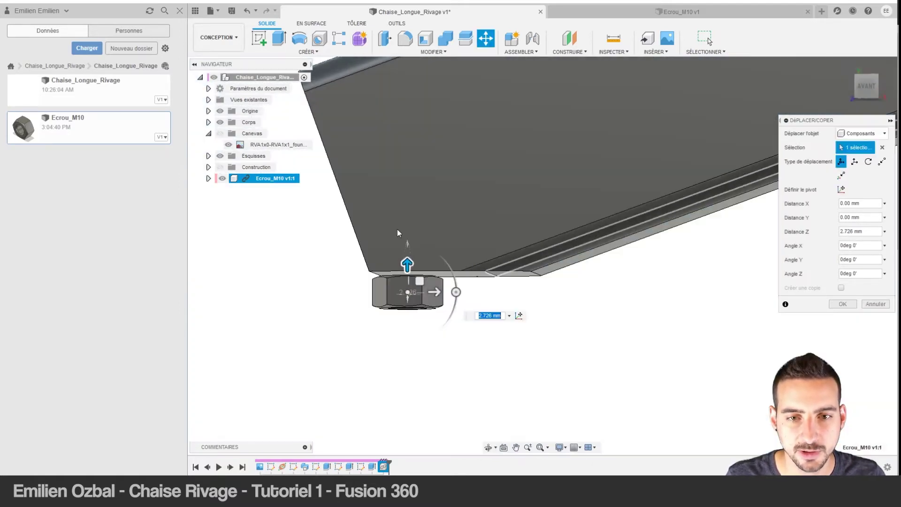
{"action": "left_click_drag", "start_coordinate": [418, 308], "coordinate": [477, 310]}
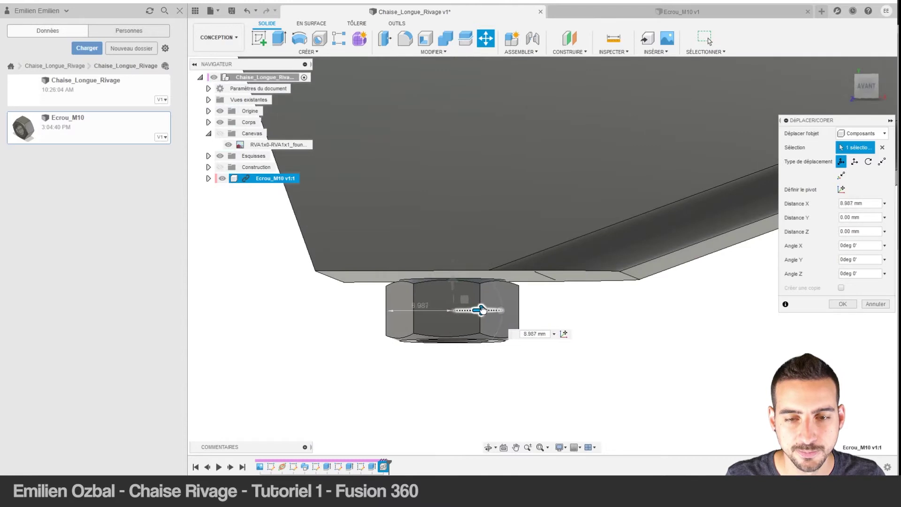
{"action": "middle_click_drag", "start_coordinate": [640, 394], "coordinate": [460, 183]}
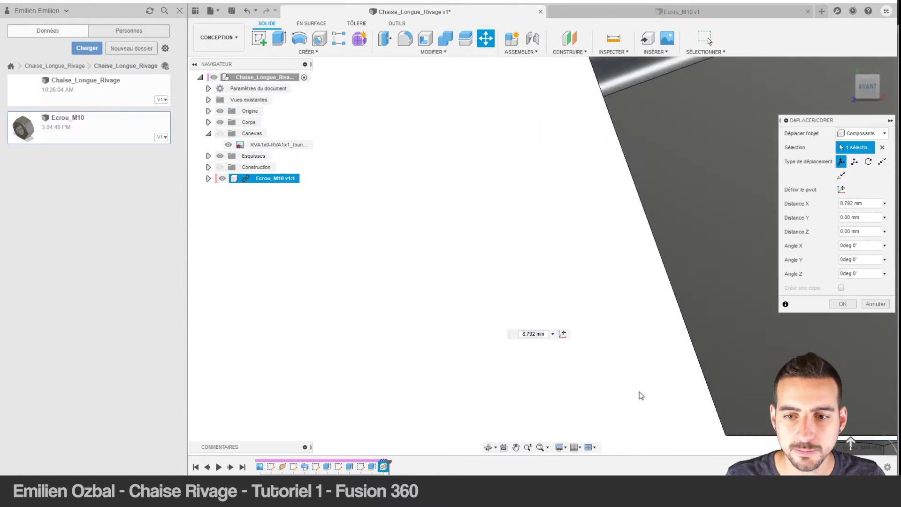
{"action": "scroll", "coordinate": [672, 334], "scroll_direction": "up", "scroll_amount": 2}
{"action": "scroll", "coordinate": [671, 333], "scroll_direction": "up", "scroll_amount": 1}
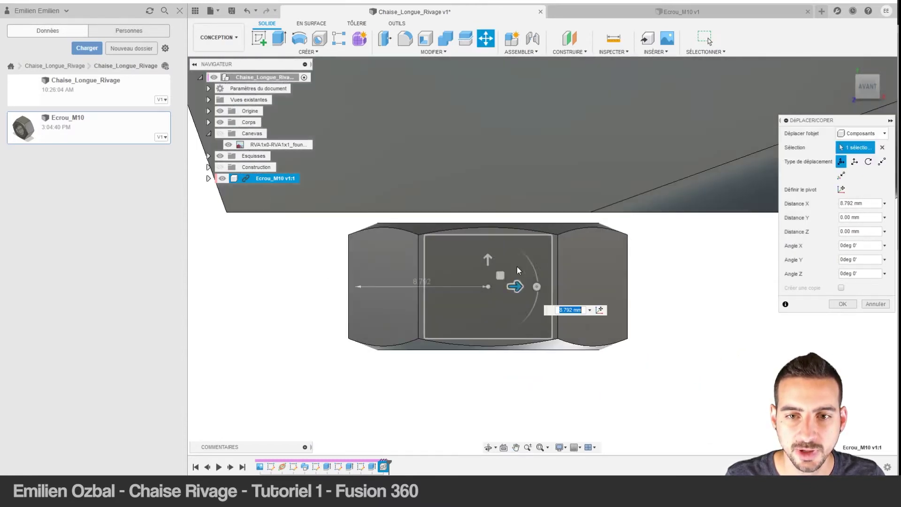
{"action": "left_click_drag", "start_coordinate": [490, 257], "coordinate": [491, 246]}
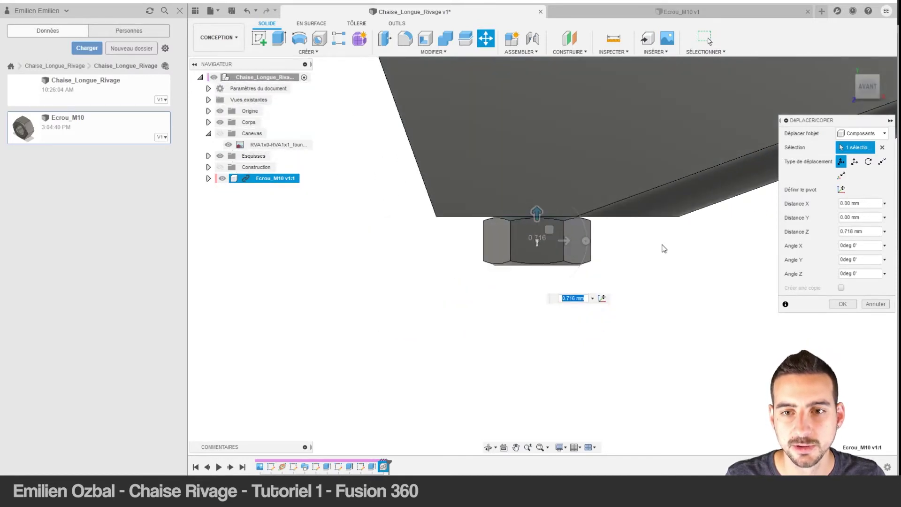
{"action": "left_click_drag", "start_coordinate": [515, 244], "coordinate": [527, 245]}
Confirm the first nut's position and set up a Move/Copy of the Ecrou_M10 component with Créer une copie ticked.
{"action": "left_click", "coordinate": [843, 304]}
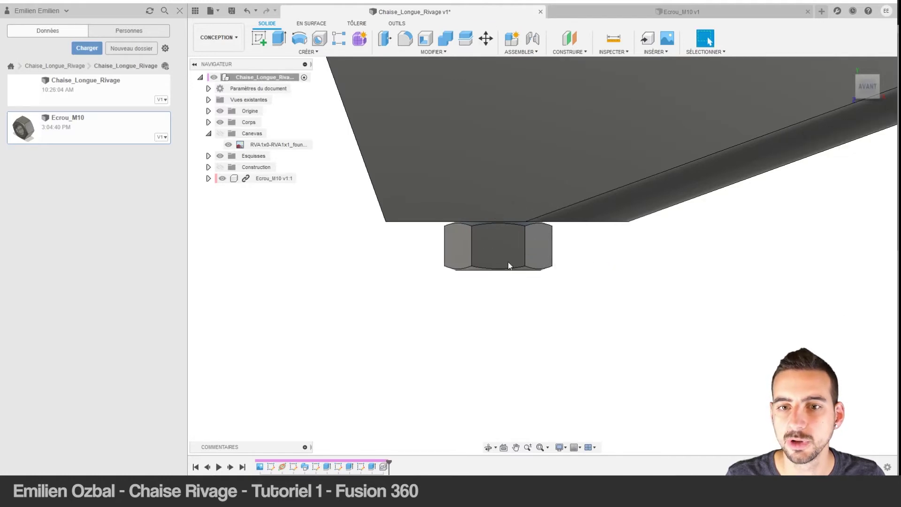
{"action": "mouse_move", "coordinate": [509, 265]}
{"action": "middle_mouse_down", "text": "shift"}
{"action": "mouse_move", "coordinate": [537, 184]}
{"action": "mouse_move", "coordinate": [522, 181]}
{"action": "mouse_move", "coordinate": [558, 210]}
{"action": "middle_mouse_up", "text": "shift"}
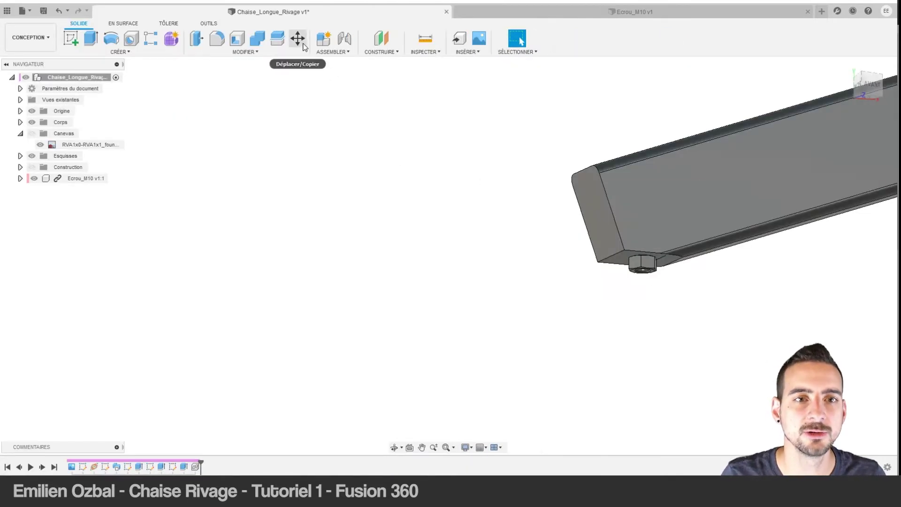
{"action": "left_click", "coordinate": [297, 38]}
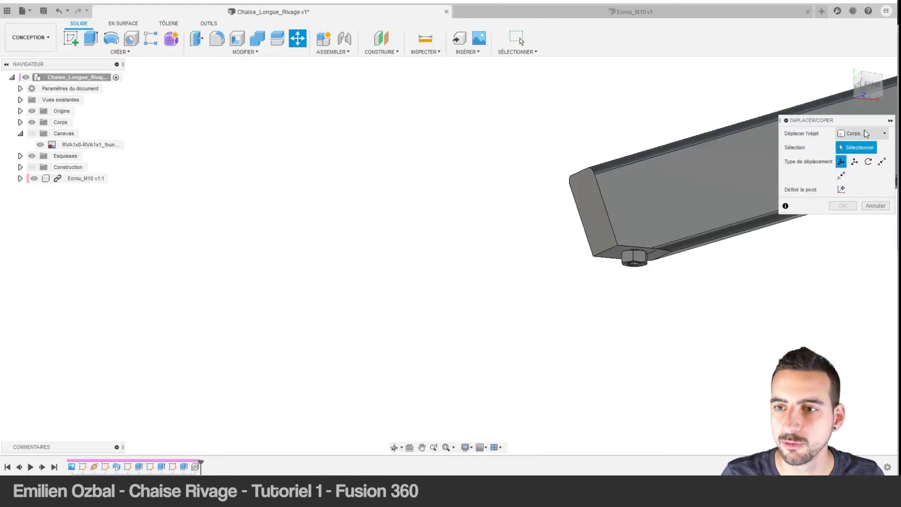
{"action": "left_click", "coordinate": [866, 133]}
{"action": "left_click", "coordinate": [853, 150]}
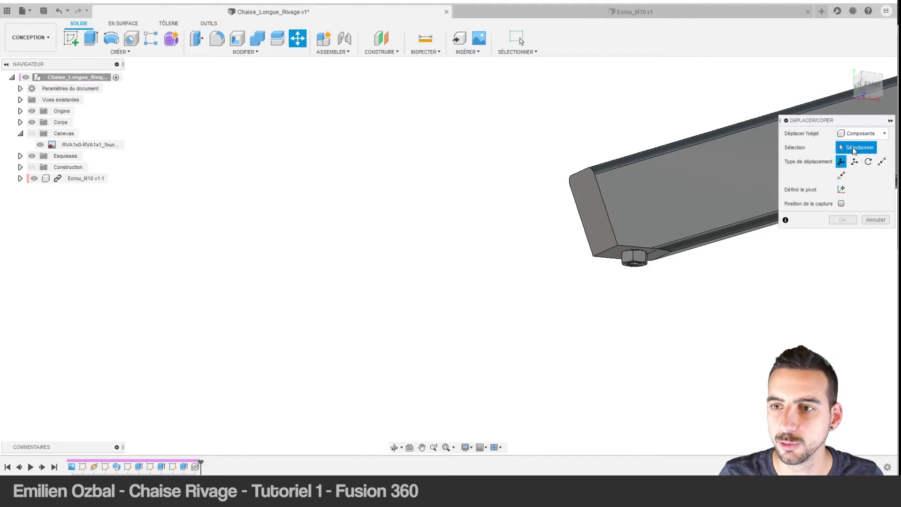
{"action": "left_click", "coordinate": [636, 258]}
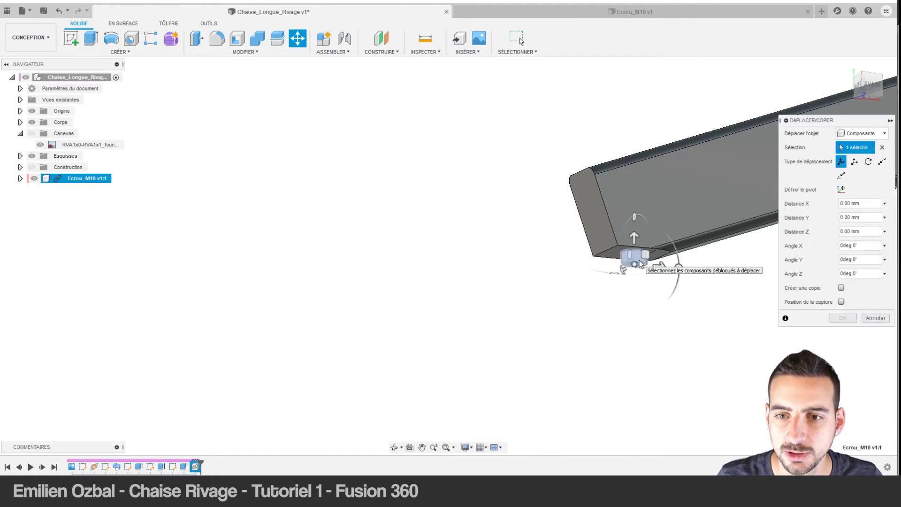
{"action": "left_click", "coordinate": [841, 287]}
Slide the nut copy along X to the seat tube's far end.
{"action": "middle_click_drag", "start_coordinate": [691, 332], "coordinate": [378, 243]}
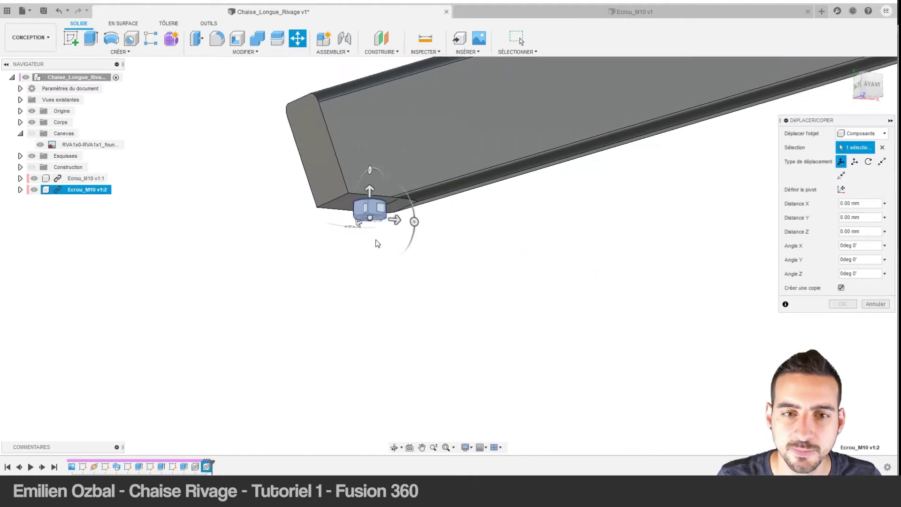
{"action": "left_click_drag", "start_coordinate": [397, 217], "coordinate": [682, 266]}
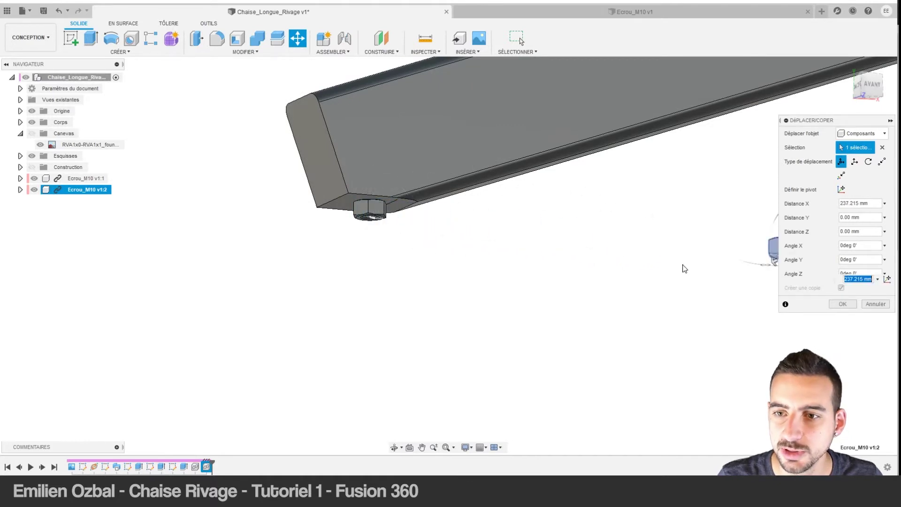
{"action": "scroll", "coordinate": [735, 274], "scroll_direction": "down", "scroll_amount": 3}
{"action": "mouse_move", "coordinate": [735, 275]}
{"action": "middle_mouse_down"}
{"action": "mouse_move", "coordinate": [501, 264]}
{"action": "mouse_move", "coordinate": [265, 230]}
{"action": "middle_mouse_up"}
{"action": "scroll", "coordinate": [501, 263], "scroll_direction": "down", "scroll_amount": 3}
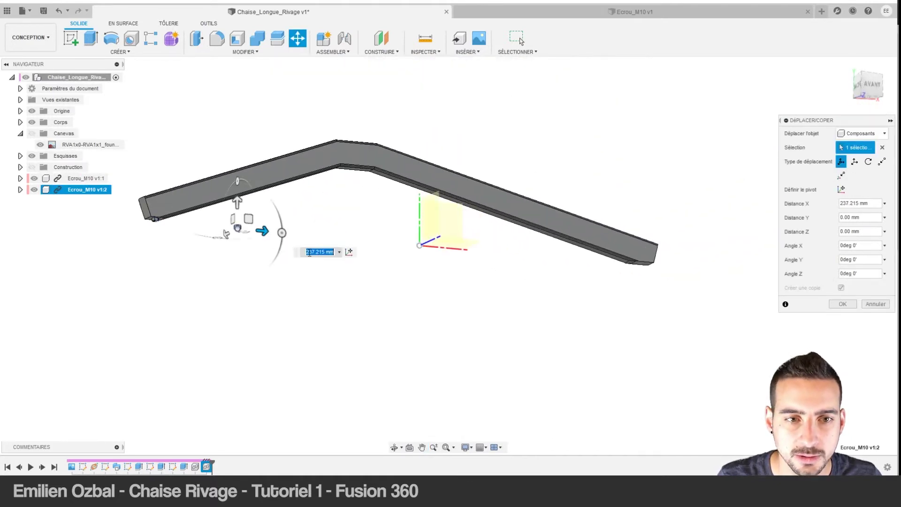
{"action": "left_click_drag", "start_coordinate": [266, 230], "coordinate": [648, 269]}
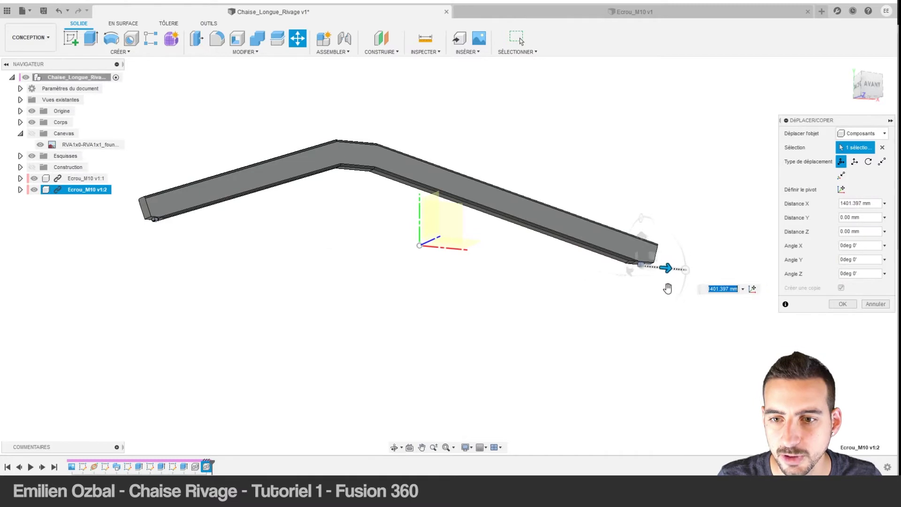
{"action": "scroll", "coordinate": [648, 268], "scroll_direction": "up", "scroll_amount": 5}
{"action": "scroll", "coordinate": [648, 268], "scroll_direction": "up", "scroll_amount": 4}
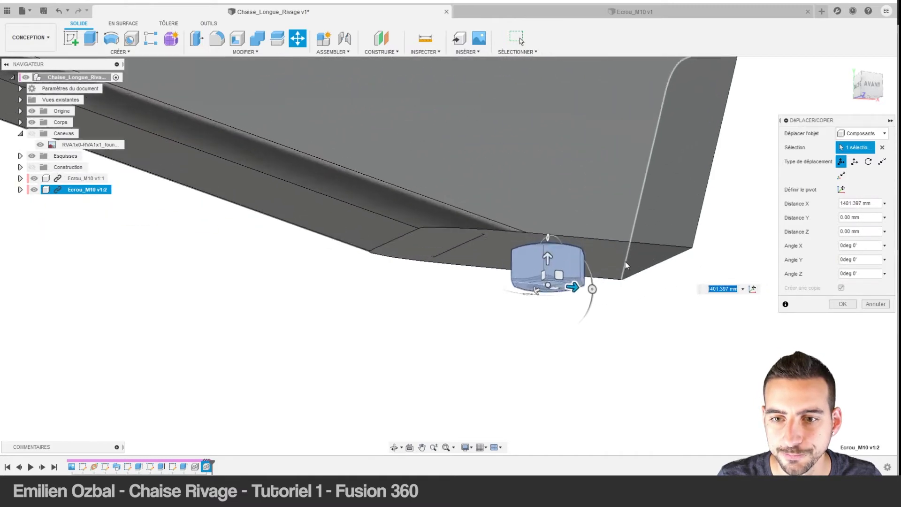
In front view with the Canevas shown, fine-tune the copy to about 1402.75 mm and confirm.
{"action": "left_click", "coordinate": [869, 84]}
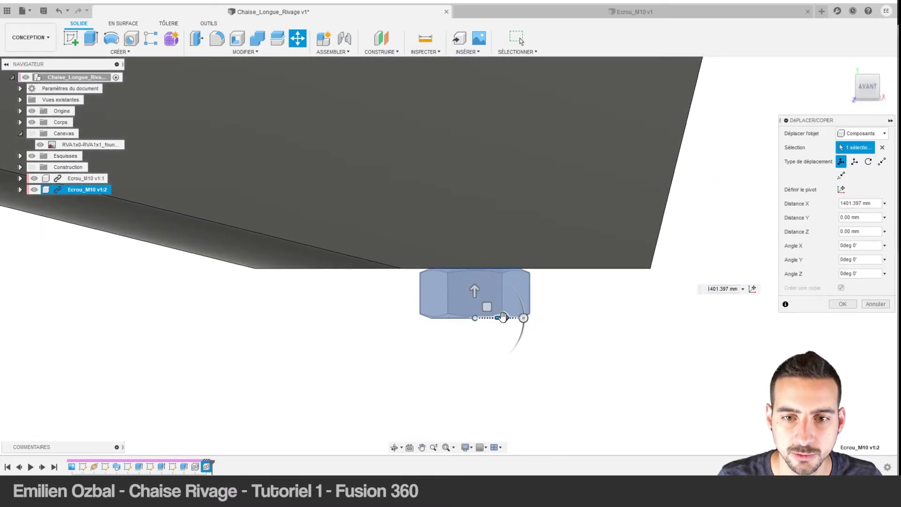
{"action": "left_click_drag", "start_coordinate": [503, 316], "coordinate": [504, 317]}
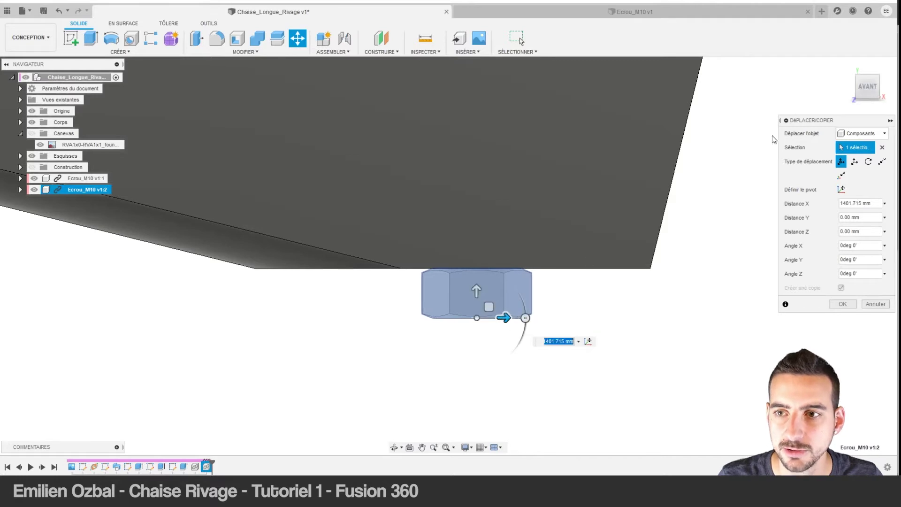
{"action": "left_click", "coordinate": [41, 145]}
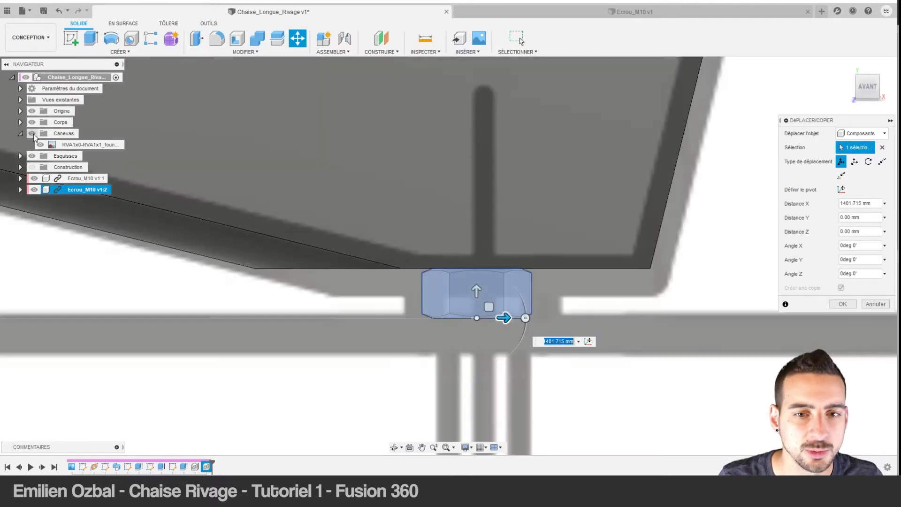
{"action": "left_click_drag", "start_coordinate": [504, 318], "coordinate": [511, 319]}
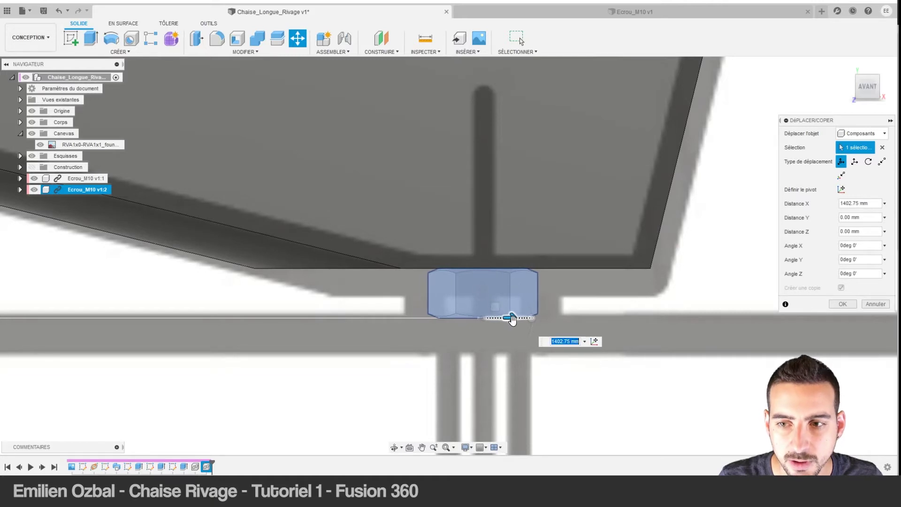
{"action": "left_click", "coordinate": [843, 305]}
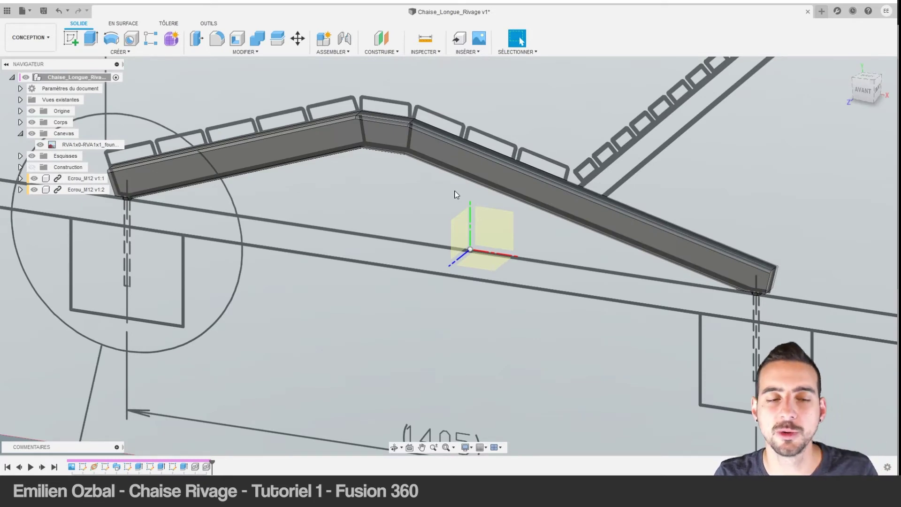
Frame the backrest and its 916 dimension in a square-on front view, then begin a new sketch.
{"action": "mouse_move", "coordinate": [370, 197]}
{"action": "middle_mouse_down"}
{"action": "mouse_move", "coordinate": [406, 227]}
{"action": "mouse_move", "coordinate": [389, 184]}
{"action": "middle_mouse_up"}
{"action": "scroll", "coordinate": [389, 185], "scroll_direction": "down", "scroll_amount": 3}
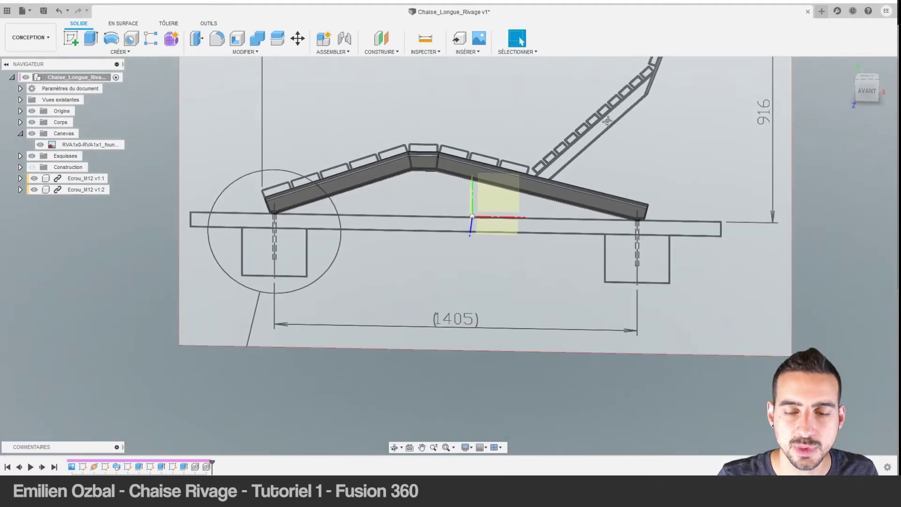
{"action": "middle_click_drag", "start_coordinate": [607, 121], "coordinate": [409, 198]}
{"action": "scroll", "coordinate": [410, 198], "scroll_direction": "up", "scroll_amount": 2}
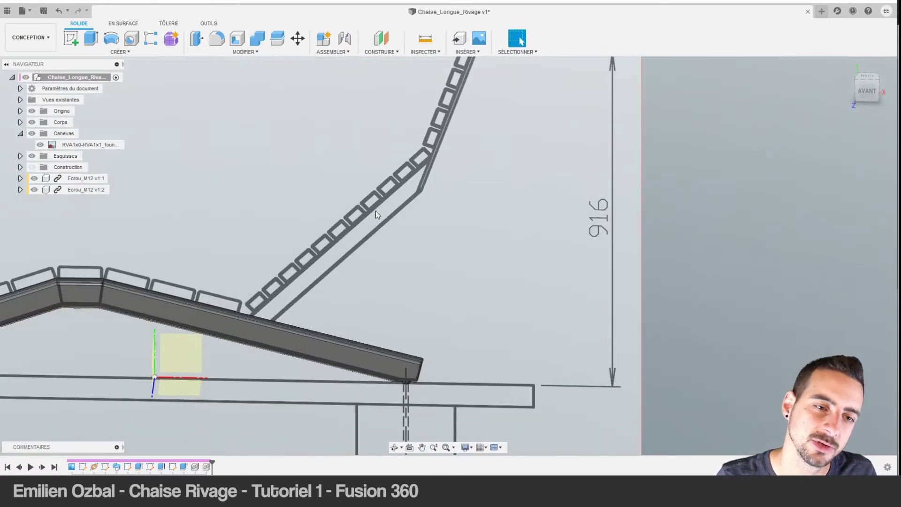
{"action": "middle_click_drag", "start_coordinate": [268, 309], "coordinate": [230, 356]}
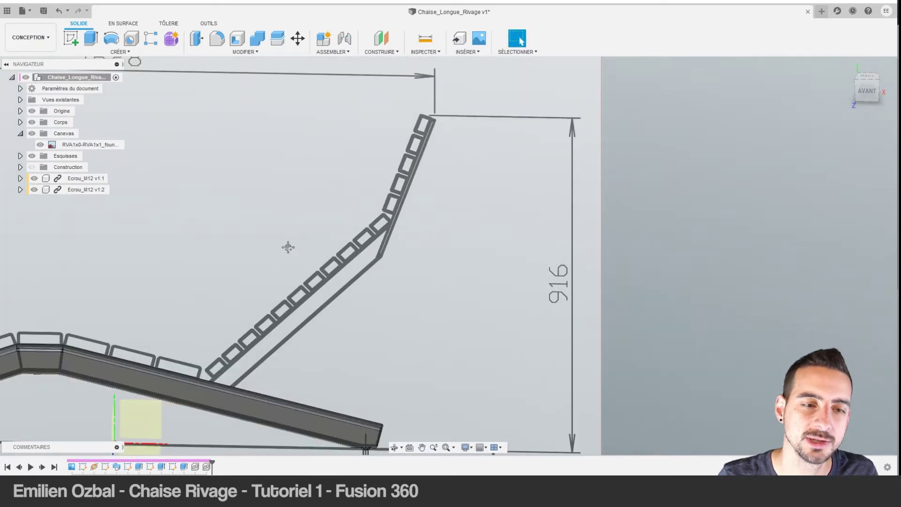
{"action": "middle_click_drag", "start_coordinate": [288, 247], "coordinate": [404, 218]}
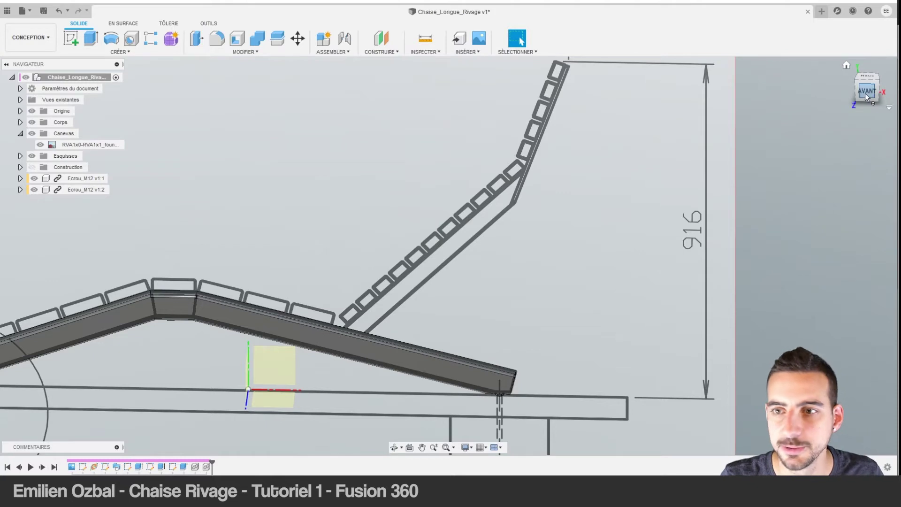
{"action": "left_click", "coordinate": [865, 93]}
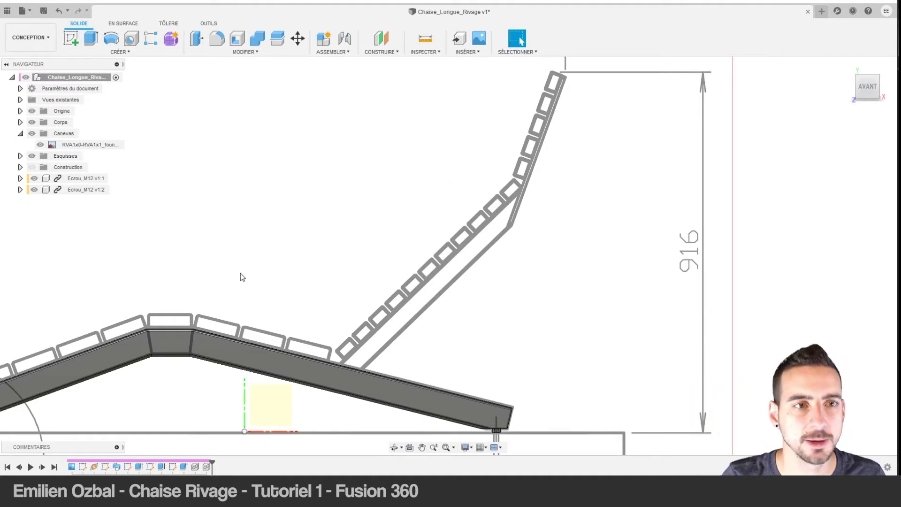
{"action": "scroll", "coordinate": [233, 314], "scroll_direction": "up", "scroll_amount": 2}
{"action": "left_click", "coordinate": [70, 42]}
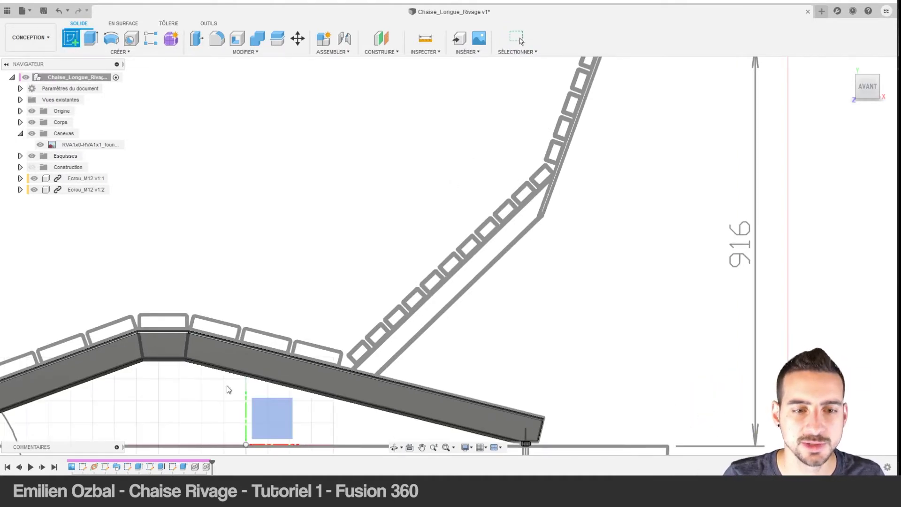
Place a sketch on the front plane, inspect it at an angle, then exit the sketch.
{"action": "left_click", "coordinate": [272, 420]}
{"action": "scroll", "coordinate": [363, 369], "scroll_direction": "down", "scroll_amount": 2}
{"action": "scroll", "coordinate": [352, 338], "scroll_direction": "down", "scroll_amount": 2}
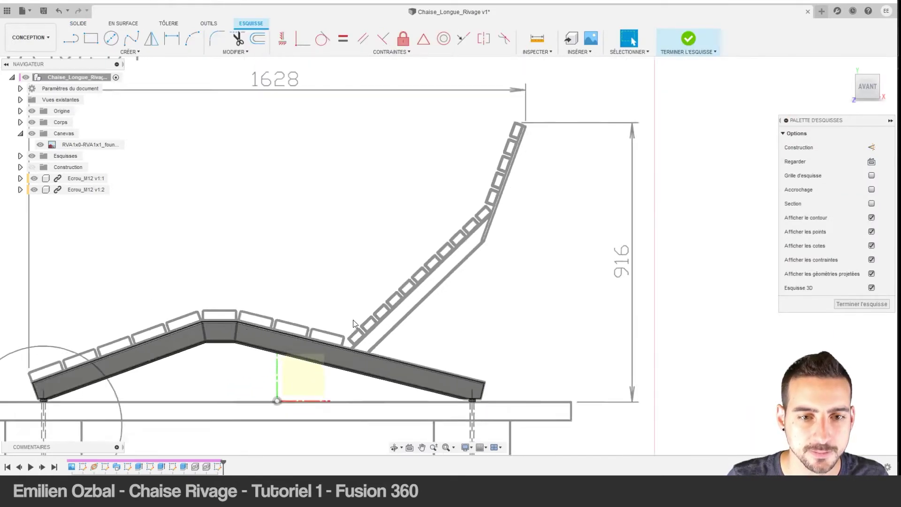
{"action": "scroll", "coordinate": [357, 329], "scroll_direction": "down", "scroll_amount": 2}
{"action": "middle_click_drag", "start_coordinate": [359, 325], "coordinate": [306, 296], "text": "shift"}
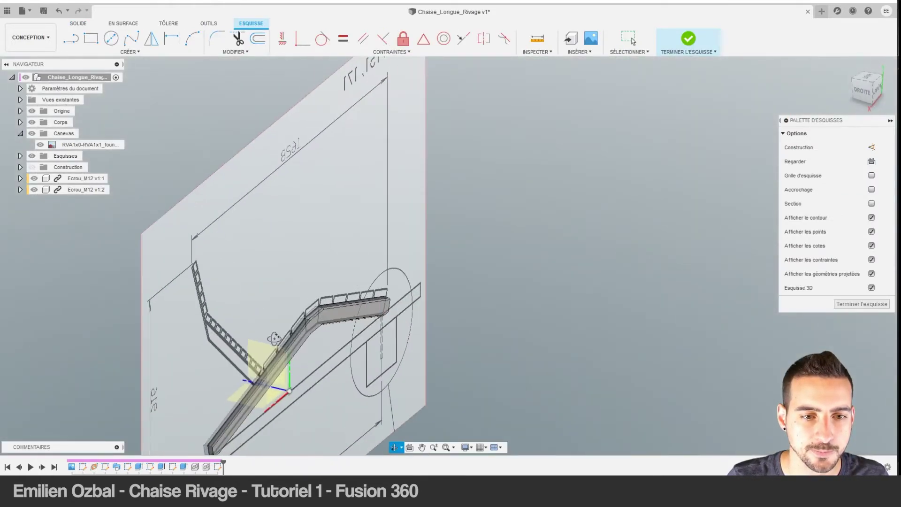
{"action": "scroll", "coordinate": [310, 277], "scroll_direction": "up", "scroll_amount": 3}
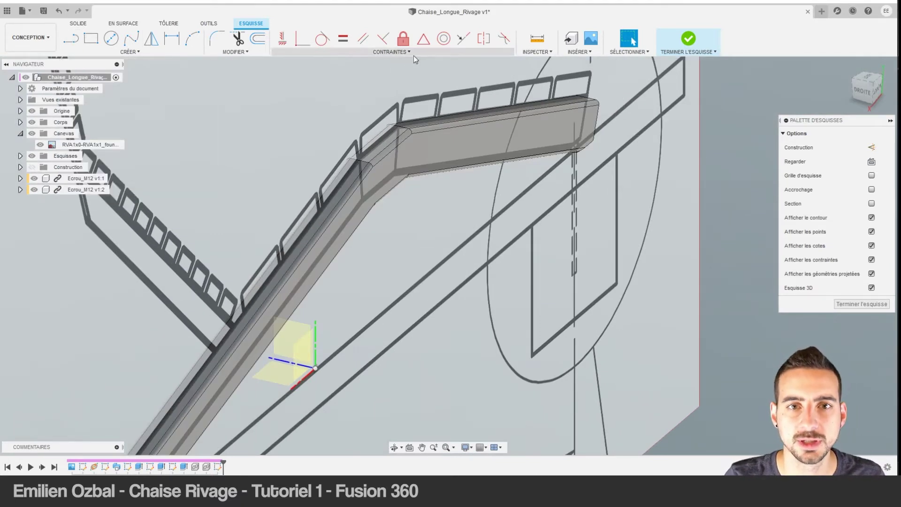
{"action": "left_click", "coordinate": [686, 41]}
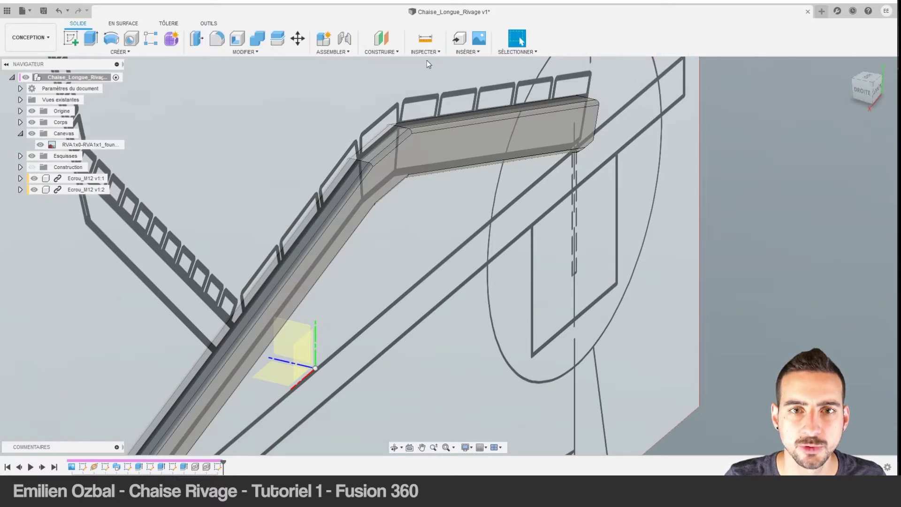
Create a construction plane offset 25 mm from the seat tube's side face.
{"action": "left_click", "coordinate": [381, 51]}
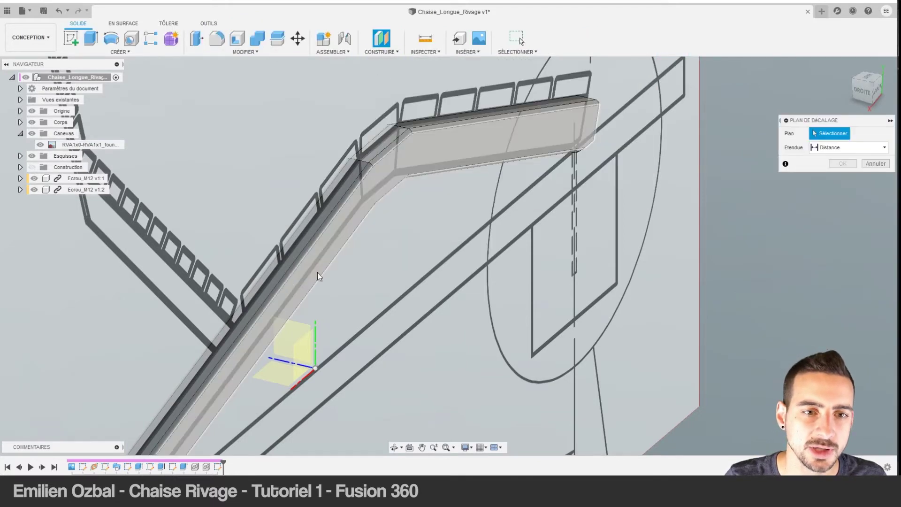
{"action": "left_click", "coordinate": [328, 260]}
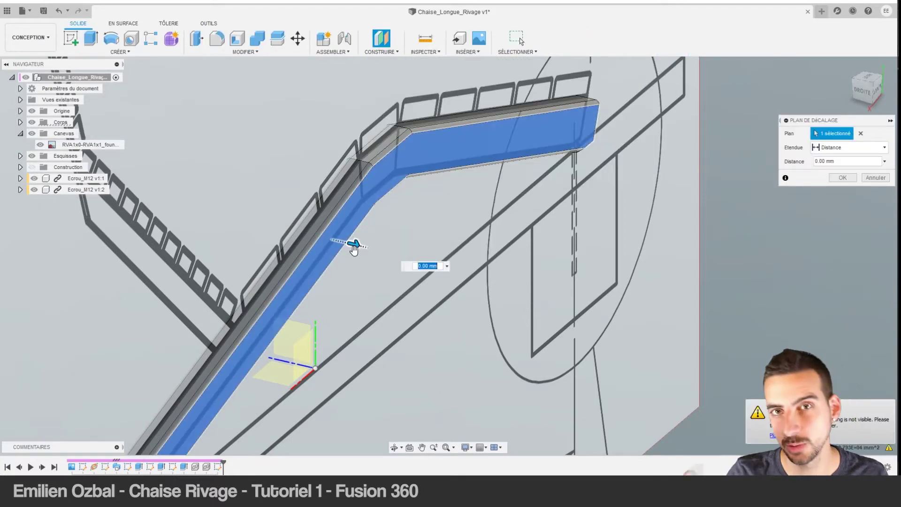
{"action": "type", "text": "5"}
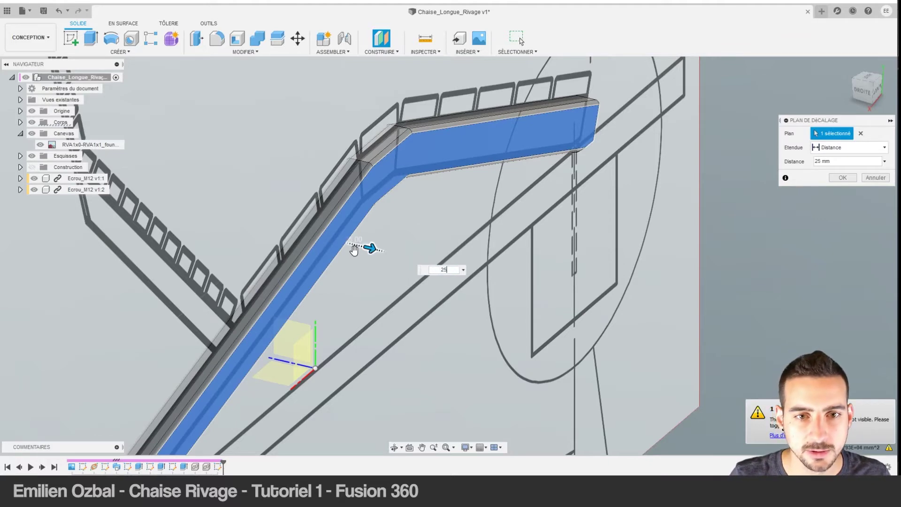
{"action": "key", "text": "Return"}
{"action": "middle_click_drag", "start_coordinate": [325, 280], "coordinate": [366, 301], "text": "shift"}
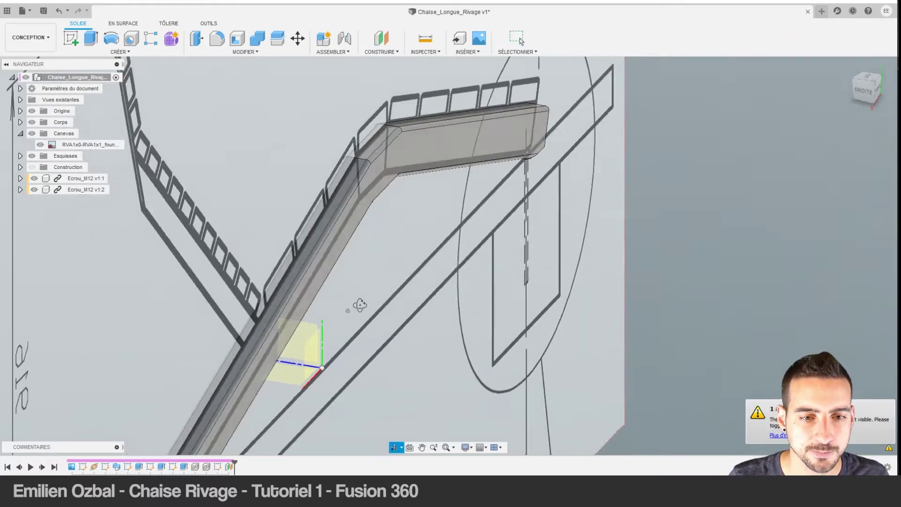
Show the construction planes and start a new sketch on the offset plane.
{"action": "left_click", "coordinate": [33, 168]}
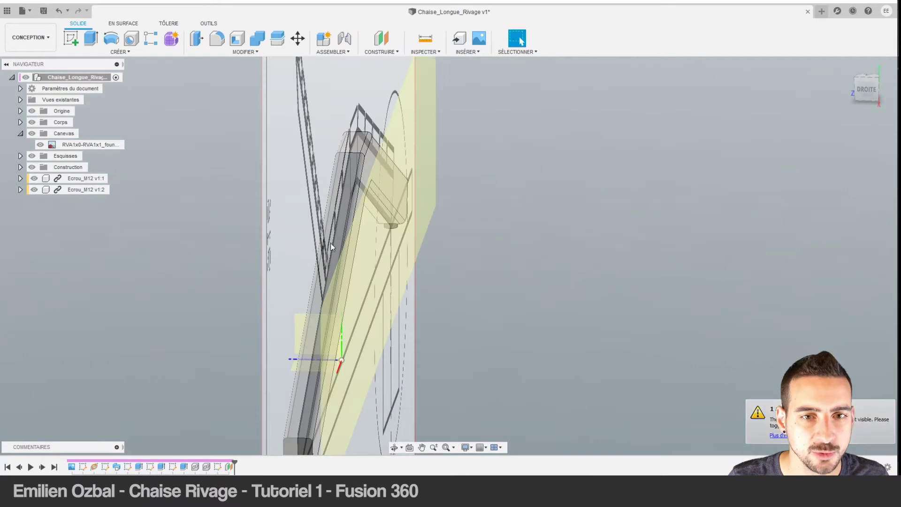
{"action": "left_click", "coordinate": [425, 158]}
{"action": "left_click", "coordinate": [78, 36]}
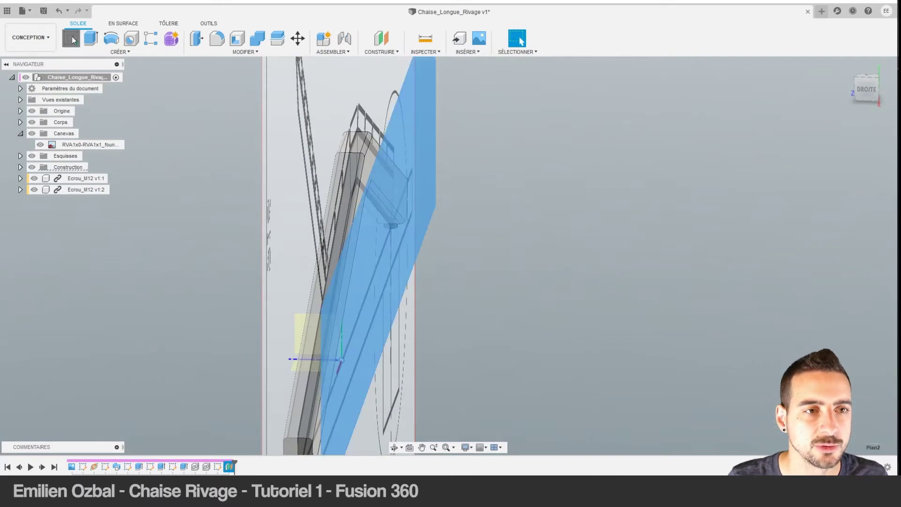
{"action": "left_click", "coordinate": [856, 90]}
Draw a line from the sketch origin up to the backrest rail's top corner.
{"action": "left_click", "coordinate": [856, 91]}
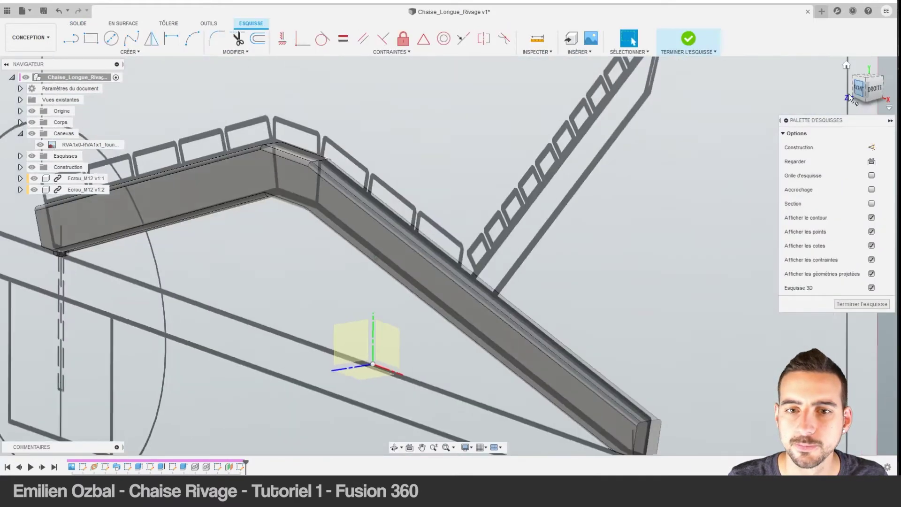
{"action": "scroll", "coordinate": [571, 226], "scroll_direction": "up", "scroll_amount": 3}
{"action": "scroll", "coordinate": [493, 272], "scroll_direction": "up", "scroll_amount": 3}
{"action": "key", "text": "l"}
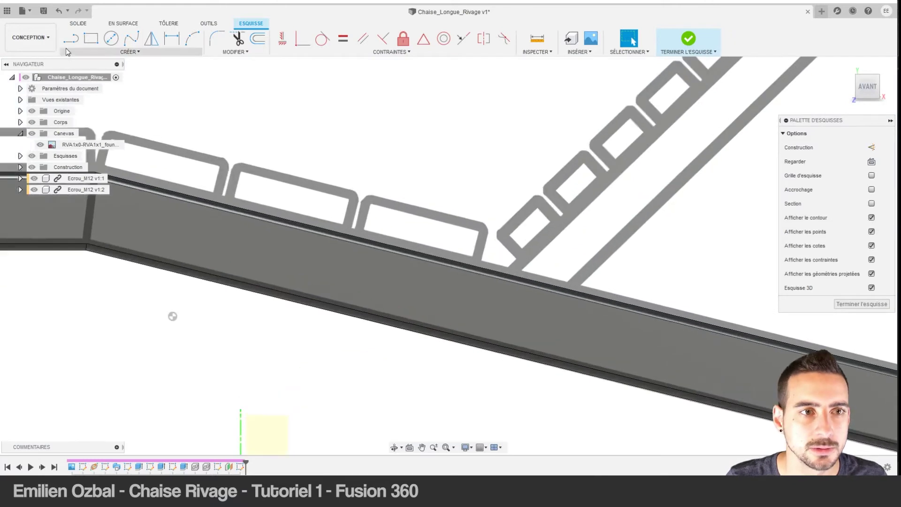
{"action": "left_click", "coordinate": [173, 316]}
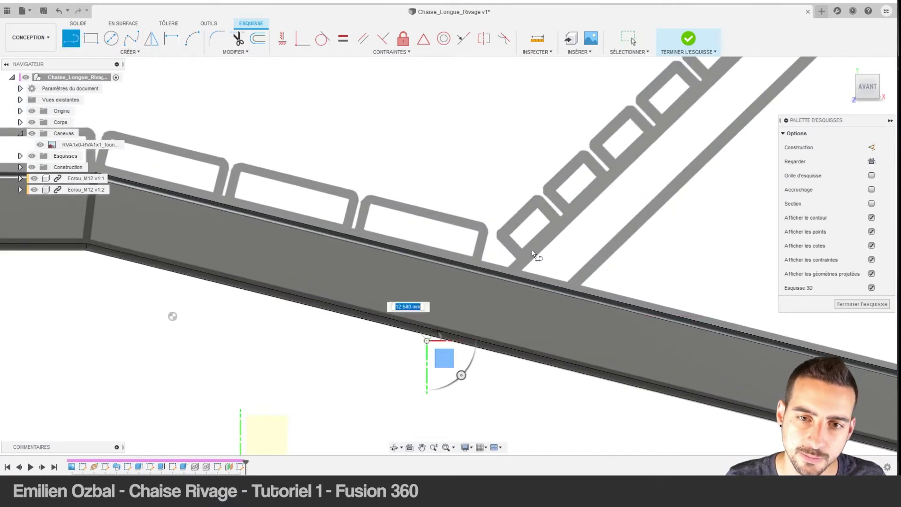
{"action": "scroll", "coordinate": [662, 129], "scroll_direction": "down", "scroll_amount": 4}
{"action": "middle_click_drag", "start_coordinate": [675, 112], "coordinate": [417, 304]}
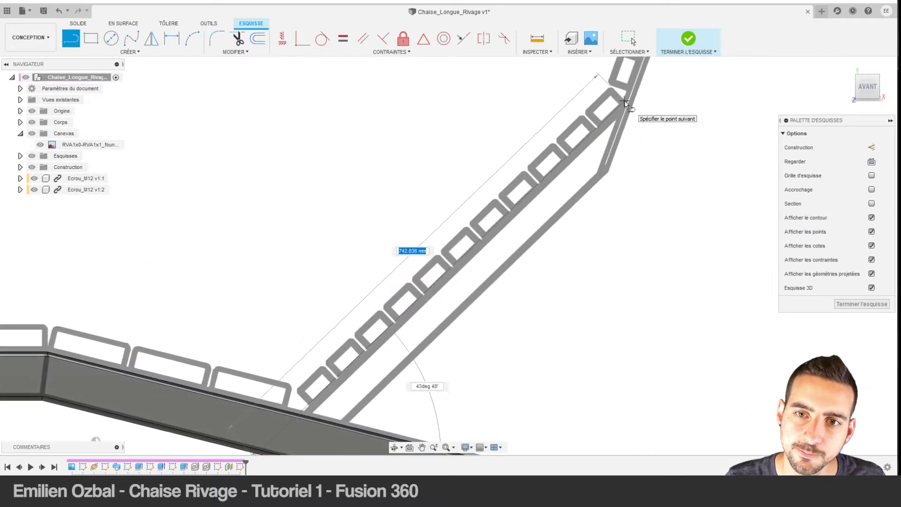
{"action": "left_click", "coordinate": [624, 100]}
{"action": "key", "text": "Escape"}
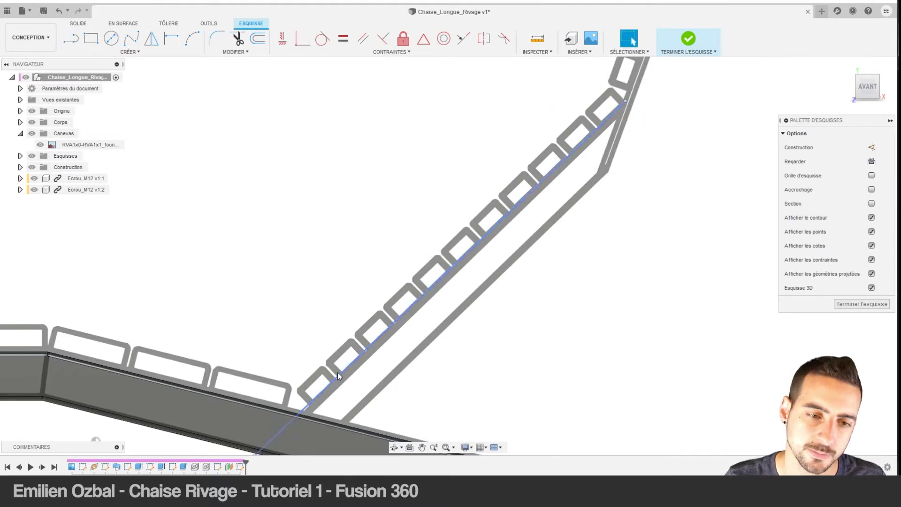
Move the line's lower end onto the seat rail and project the rail's lower edge into the sketch.
{"action": "scroll", "coordinate": [406, 286], "scroll_direction": "up", "scroll_amount": 3}
{"action": "scroll", "coordinate": [358, 342], "scroll_direction": "up", "scroll_amount": 2}
{"action": "scroll", "coordinate": [302, 380], "scroll_direction": "up", "scroll_amount": 2}
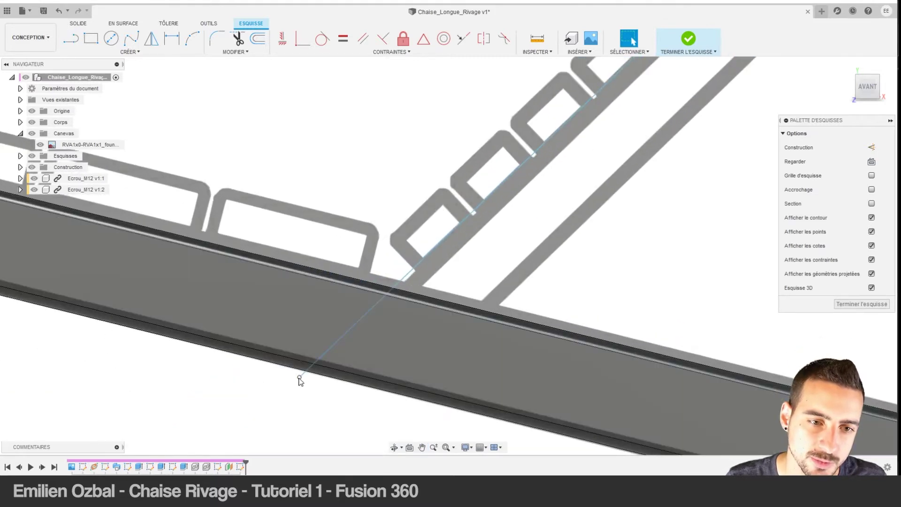
{"action": "left_click_drag", "start_coordinate": [300, 377], "coordinate": [308, 345]}
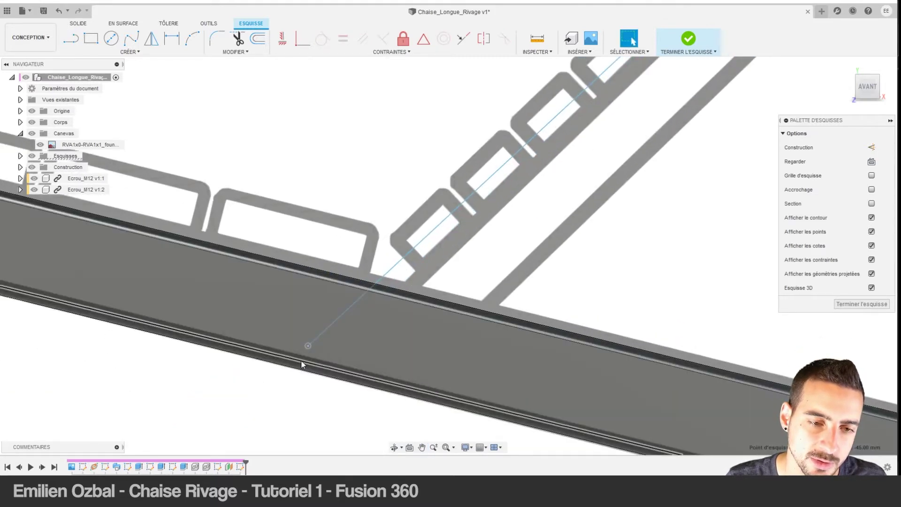
{"action": "left_click", "coordinate": [301, 364]}
{"action": "left_click", "coordinate": [130, 51]}
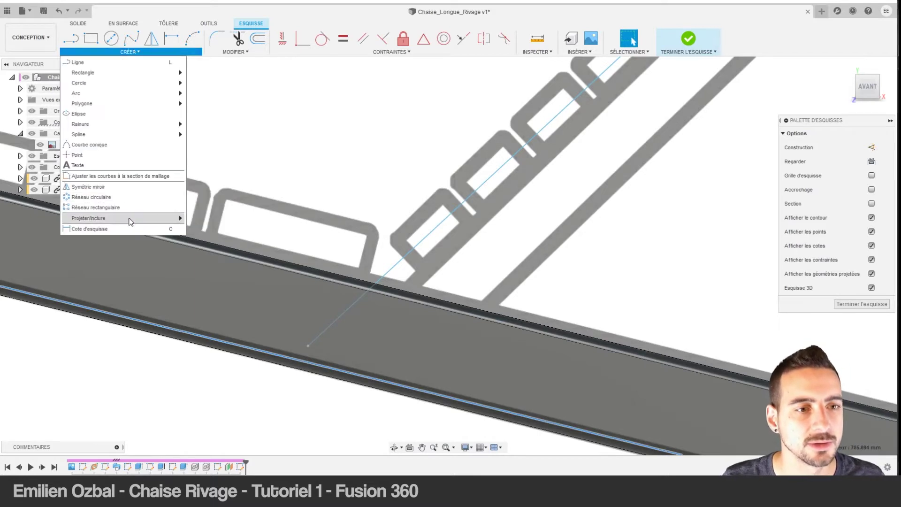
{"action": "mouse_move", "coordinate": [106, 218]}
{"action": "left_click", "coordinate": [199, 219]}
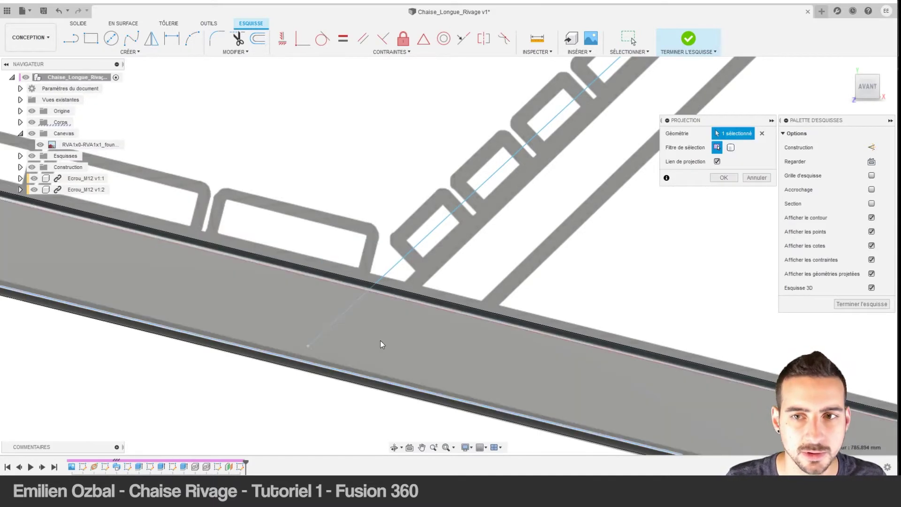
{"action": "left_click", "coordinate": [723, 177]}
Hide the bodies and make the line's lower end coincident with the projected rail line.
{"action": "middle_click_drag", "start_coordinate": [396, 339], "coordinate": [391, 296]}
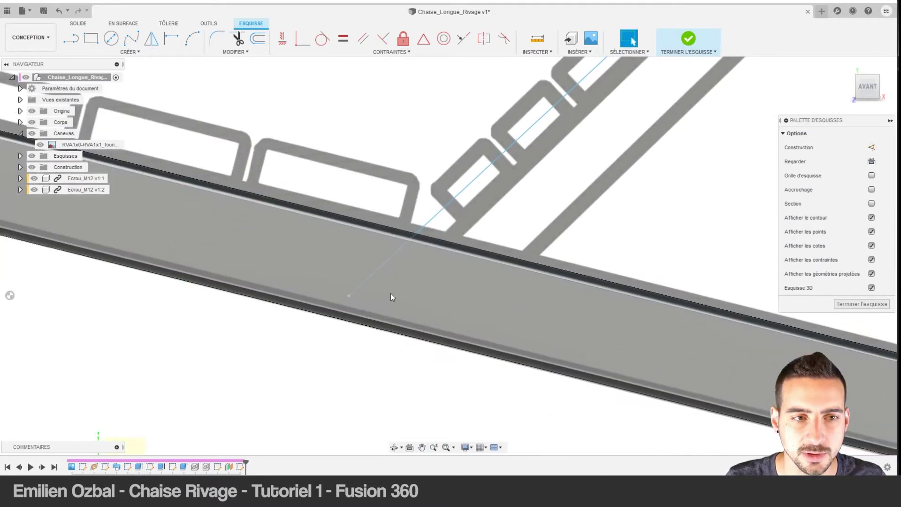
{"action": "left_click", "coordinate": [32, 121]}
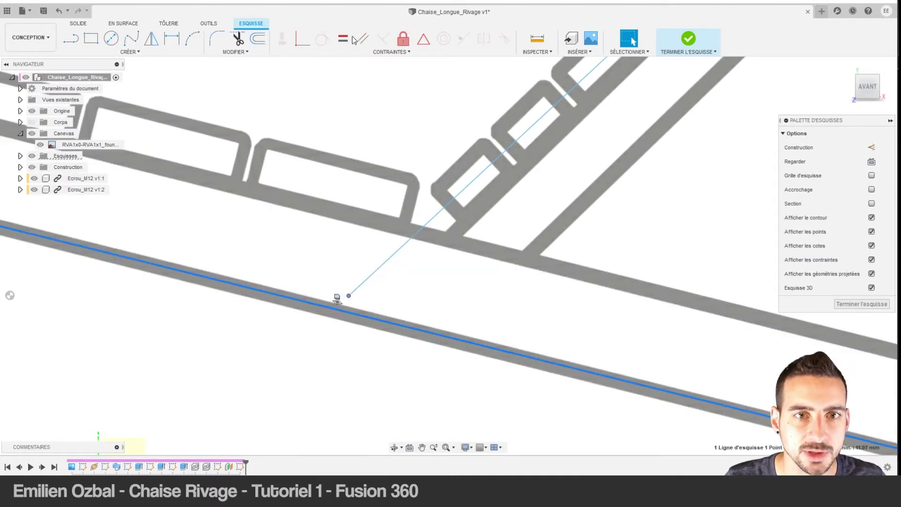
{"action": "left_click", "coordinate": [299, 44]}
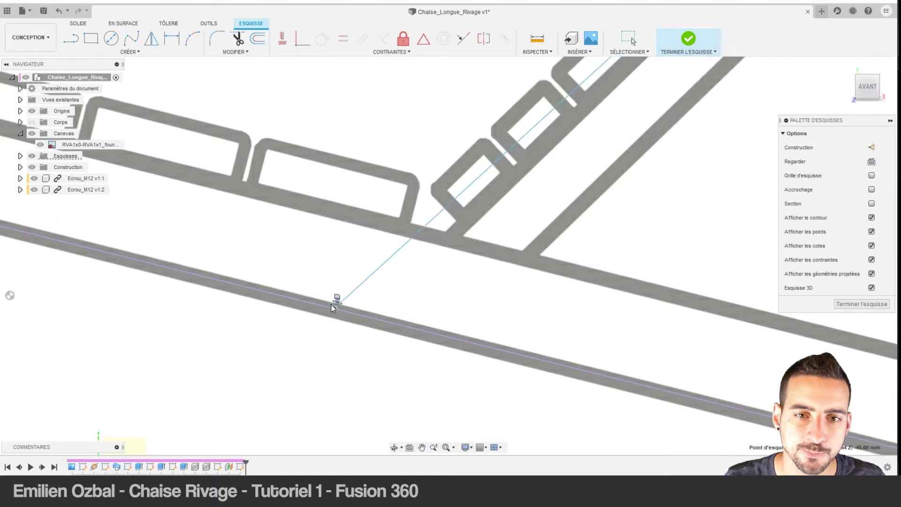
{"action": "mouse_move", "coordinate": [350, 311]}
{"action": "left_mouse_down"}
{"action": "mouse_move", "coordinate": [366, 315]}
{"action": "mouse_move", "coordinate": [358, 318]}
{"action": "left_mouse_up"}
{"action": "scroll", "coordinate": [422, 263], "scroll_direction": "down", "scroll_amount": 5}
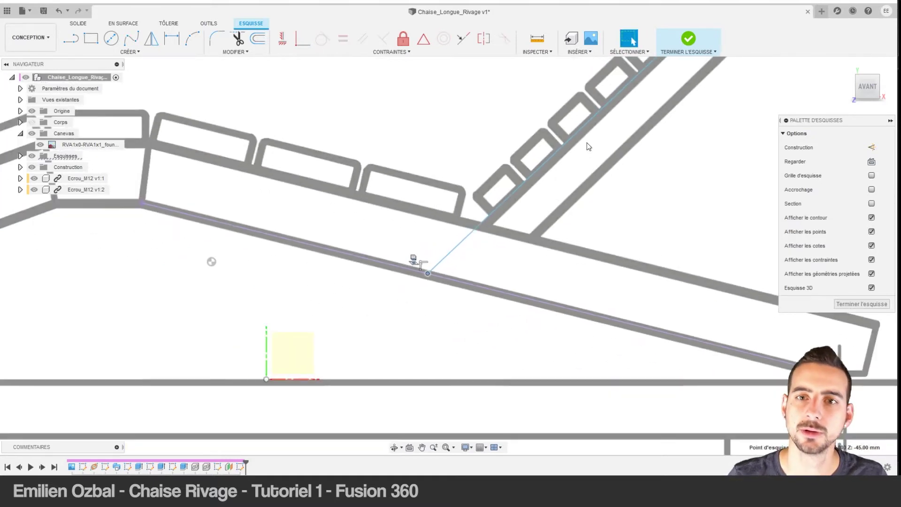
{"action": "scroll", "coordinate": [506, 308], "scroll_direction": "up", "scroll_amount": 3}
{"action": "scroll", "coordinate": [704, 108], "scroll_direction": "up", "scroll_amount": 2}
{"action": "scroll", "coordinate": [610, 141], "scroll_direction": "up", "scroll_amount": 2}
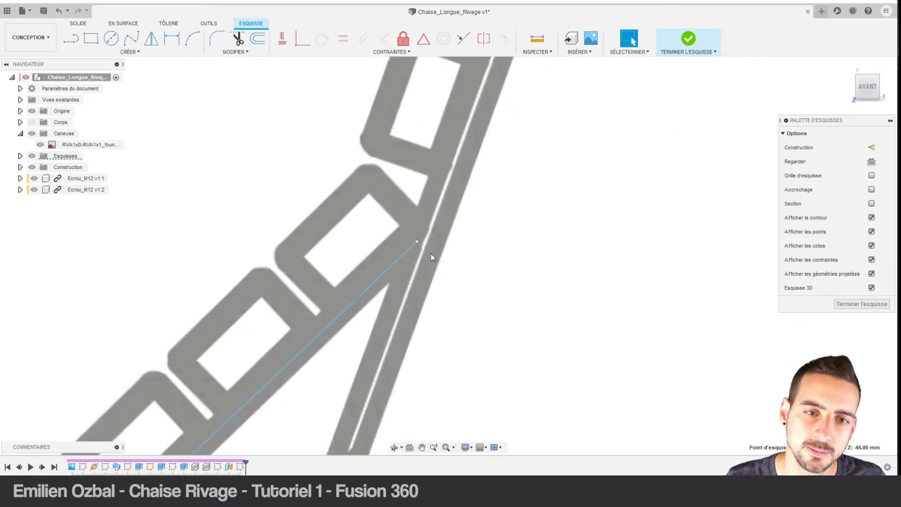
{"action": "scroll", "coordinate": [427, 251], "scroll_direction": "up", "scroll_amount": 2}
Adjust the line's upper end along the backrest rail and finish the sketch.
{"action": "left_click_drag", "start_coordinate": [416, 239], "coordinate": [418, 255]}
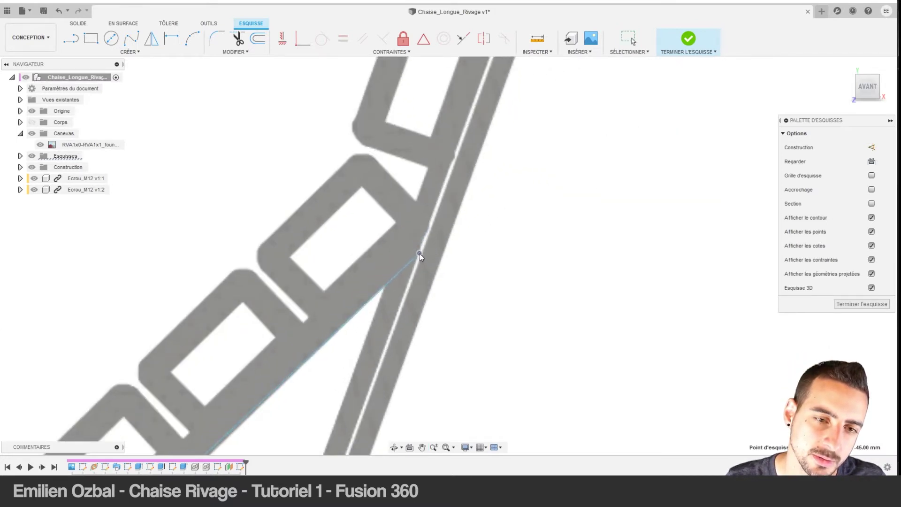
{"action": "scroll", "coordinate": [419, 253], "scroll_direction": "down", "scroll_amount": 2}
{"action": "scroll", "coordinate": [422, 220], "scroll_direction": "down", "scroll_amount": 2}
{"action": "middle_click_drag", "start_coordinate": [469, 165], "coordinate": [432, 191]}
{"action": "scroll", "coordinate": [443, 174], "scroll_direction": "up", "scroll_amount": 2}
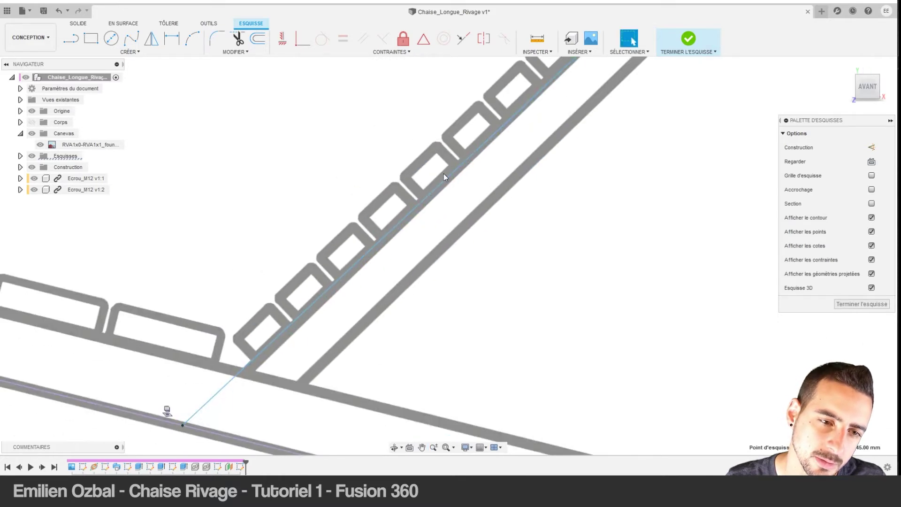
{"action": "scroll", "coordinate": [506, 157], "scroll_direction": "down", "scroll_amount": 2}
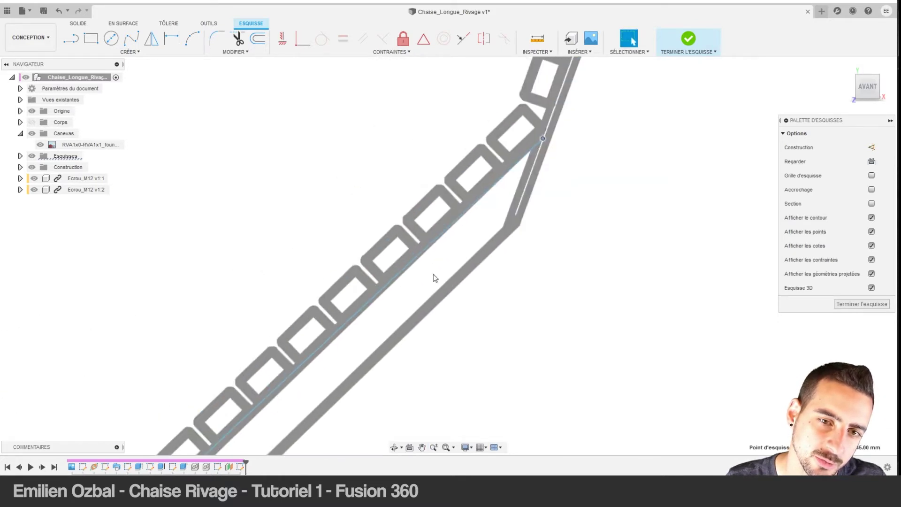
{"action": "scroll", "coordinate": [536, 159], "scroll_direction": "up", "scroll_amount": 2}
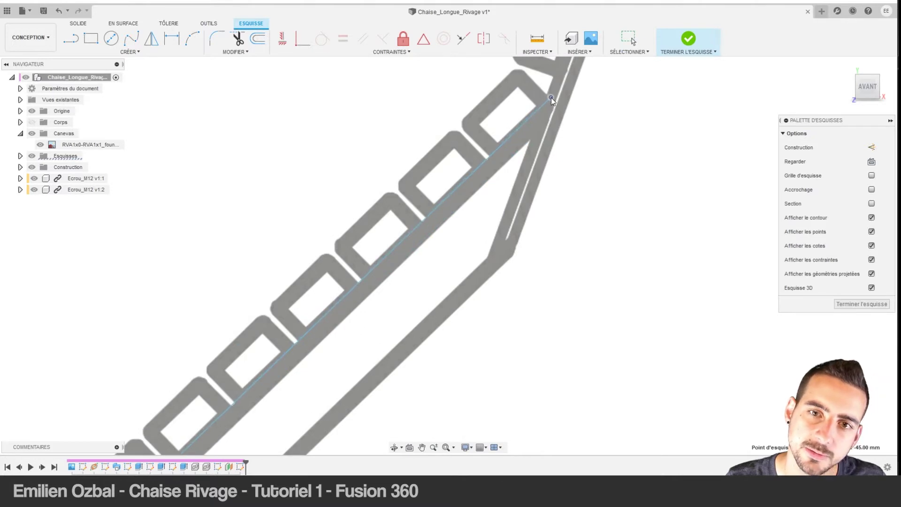
{"action": "key", "text": "Escape"}
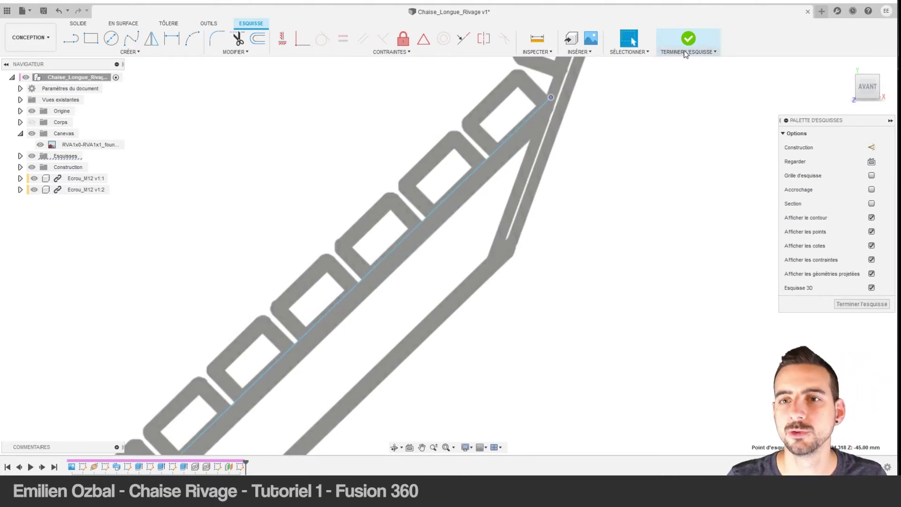
{"action": "left_click", "coordinate": [685, 52]}
Create a construction plane along the backrest guide line.
{"action": "left_click", "coordinate": [381, 51]}
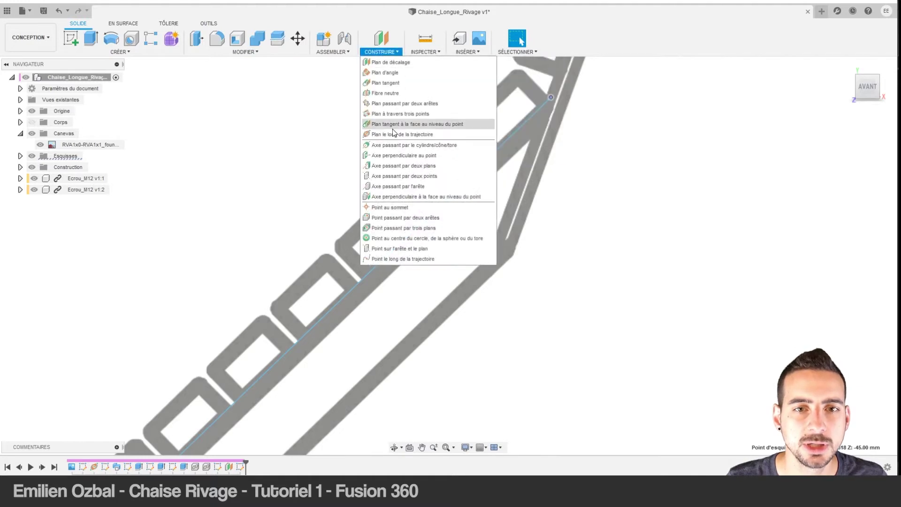
{"action": "left_click", "coordinate": [393, 126]}
{"action": "left_click", "coordinate": [384, 51]}
{"action": "key", "text": "Escape"}
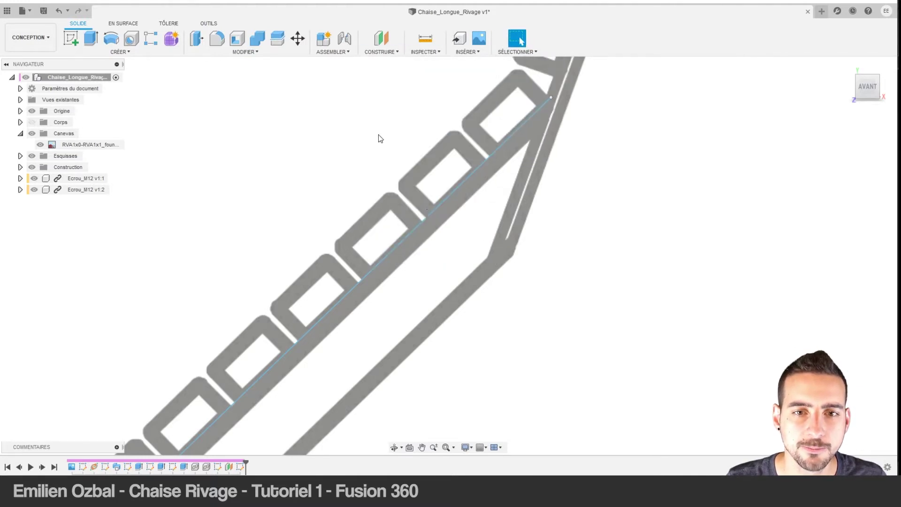
{"action": "left_click", "coordinate": [432, 208]}
{"action": "scroll", "coordinate": [444, 225], "scroll_direction": "down", "scroll_amount": 5}
{"action": "mouse_move", "coordinate": [442, 237]}
{"action": "middle_mouse_down", "text": "shift"}
{"action": "mouse_move", "coordinate": [418, 276]}
{"action": "mouse_move", "coordinate": [451, 280]}
{"action": "middle_mouse_up", "text": "shift"}
{"action": "left_click", "coordinate": [835, 193]}
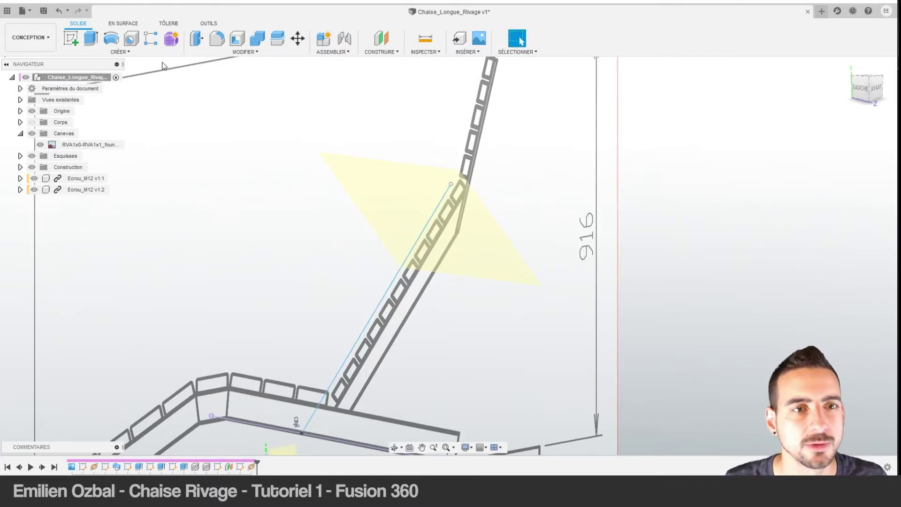
Start a sketch on the new plane, hide the canvas image, and draw a rectangle.
{"action": "left_click", "coordinate": [71, 38]}
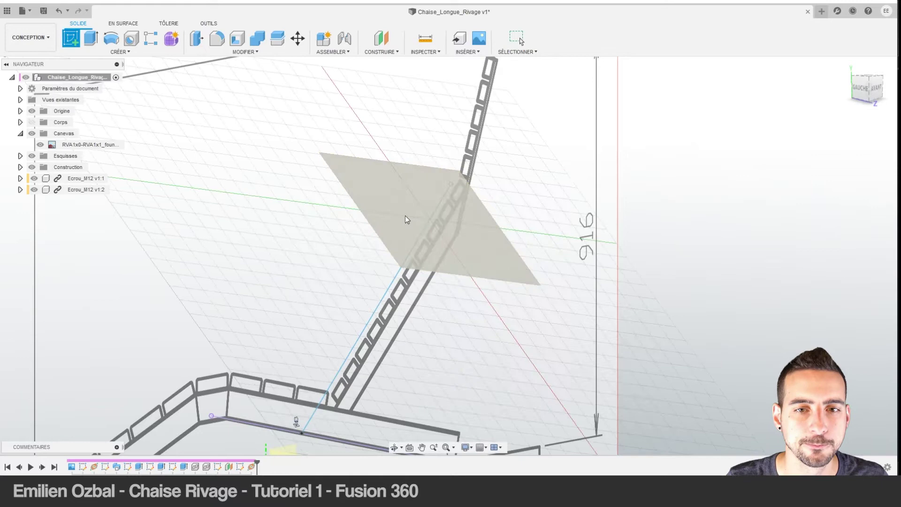
{"action": "left_click", "coordinate": [432, 206]}
{"action": "left_click", "coordinate": [90, 39]}
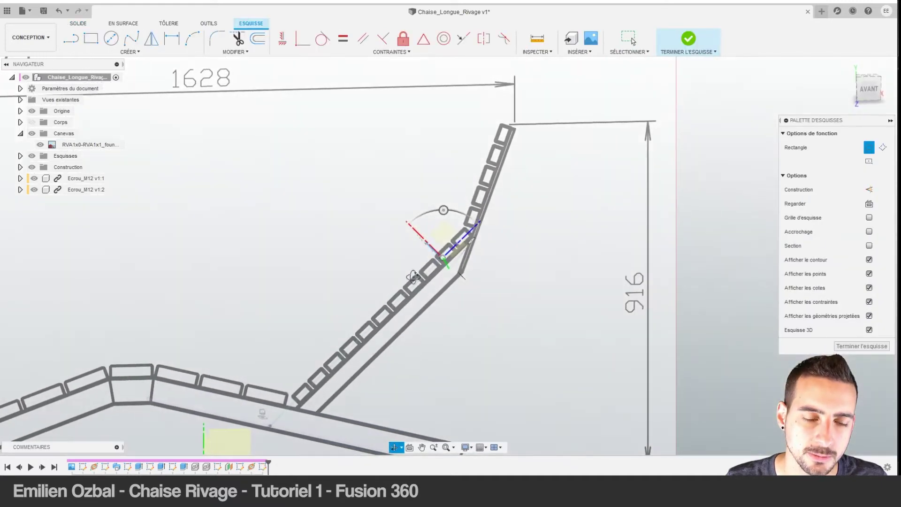
{"action": "middle_click_drag", "start_coordinate": [413, 276], "coordinate": [399, 287], "text": "shift"}
{"action": "scroll", "coordinate": [397, 289], "scroll_direction": "up", "scroll_amount": 3}
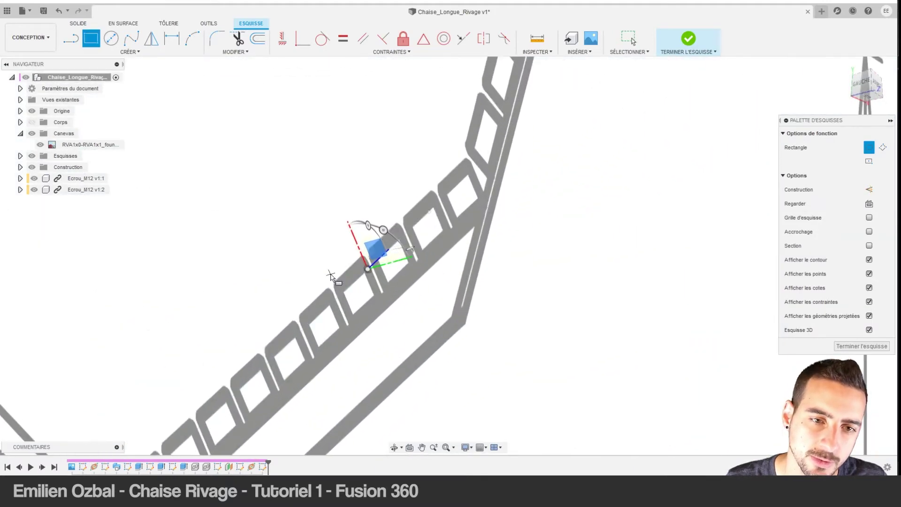
{"action": "left_click", "coordinate": [40, 144]}
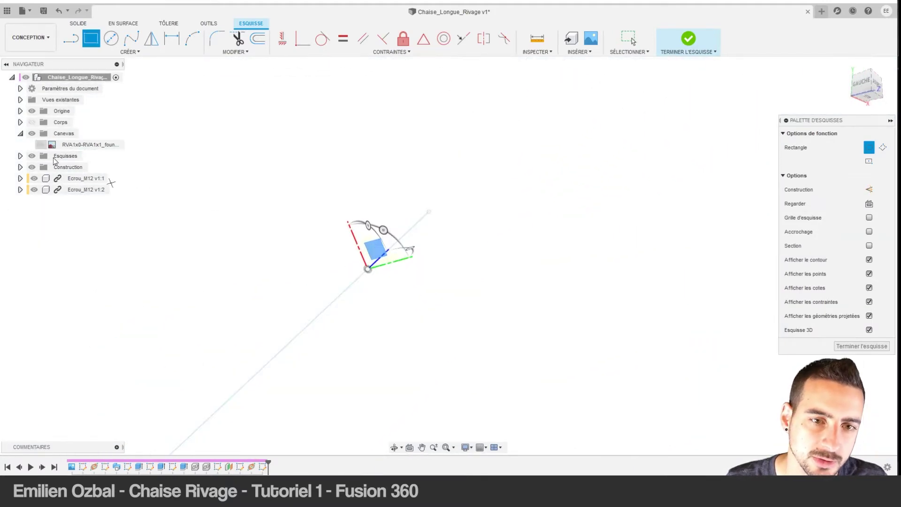
{"action": "left_click", "coordinate": [340, 277]}
{"action": "left_click", "coordinate": [430, 343]}
{"action": "key", "text": "Escape"}
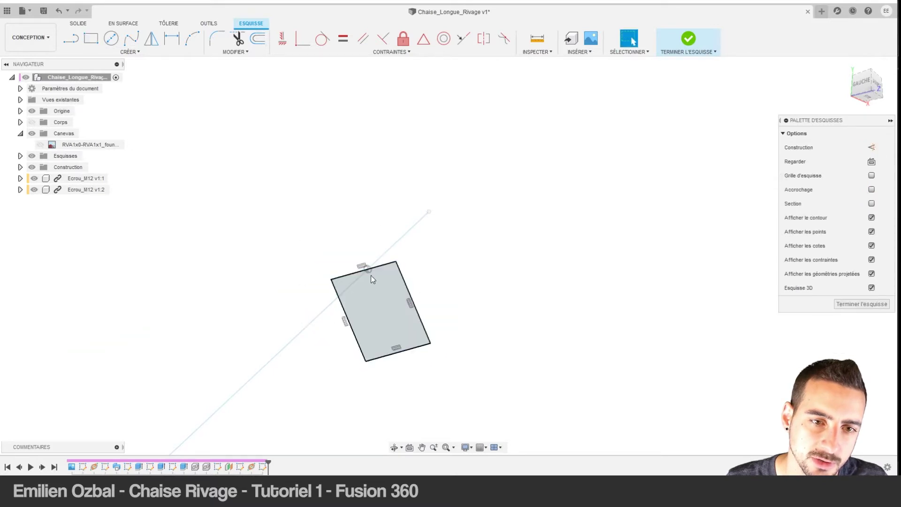
Centre the rectangle's top edge on the guide line with a midpoint constraint.
{"action": "left_click", "coordinate": [367, 269]}
{"action": "scroll", "coordinate": [366, 270], "scroll_direction": "up", "scroll_amount": 3}
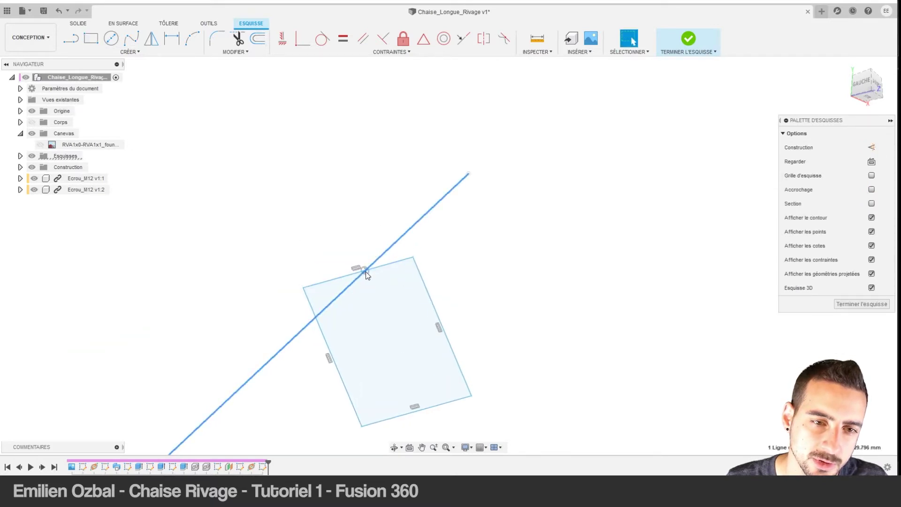
{"action": "left_click", "coordinate": [388, 268], "text": "ctrl"}
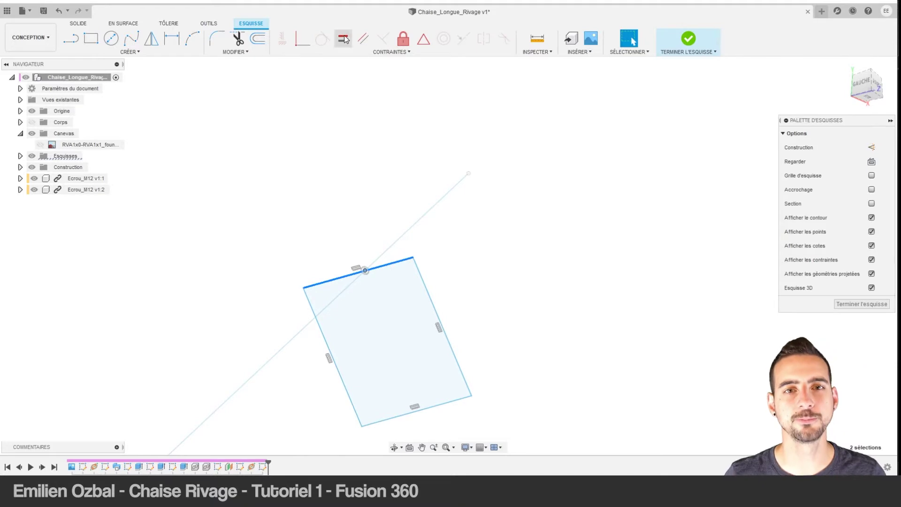
{"action": "left_click", "coordinate": [424, 38]}
Dimension the rectangle to 50 × 50 mm.
{"action": "key", "text": "d"}
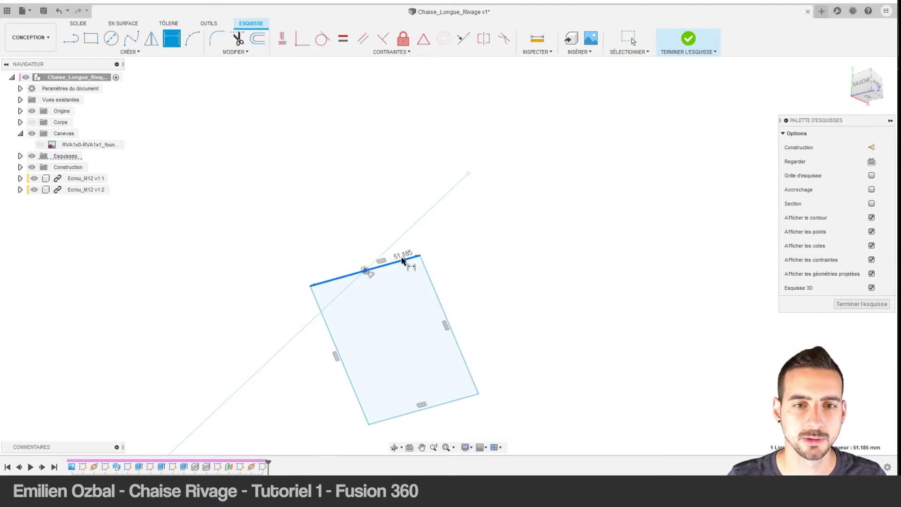
{"action": "left_click", "coordinate": [353, 205]}
{"action": "type", "text": "50"}
{"action": "key", "text": "Return"}
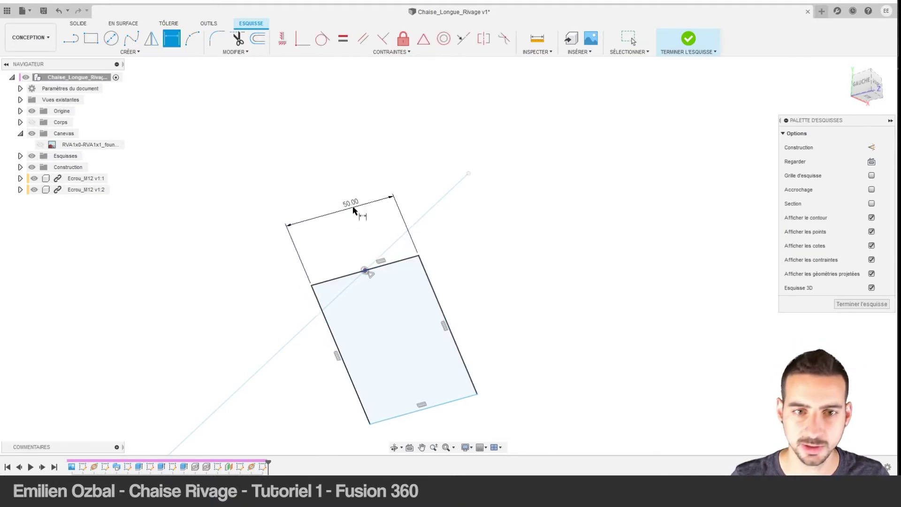
{"action": "left_click", "coordinate": [440, 304]}
{"action": "left_click", "coordinate": [469, 302]}
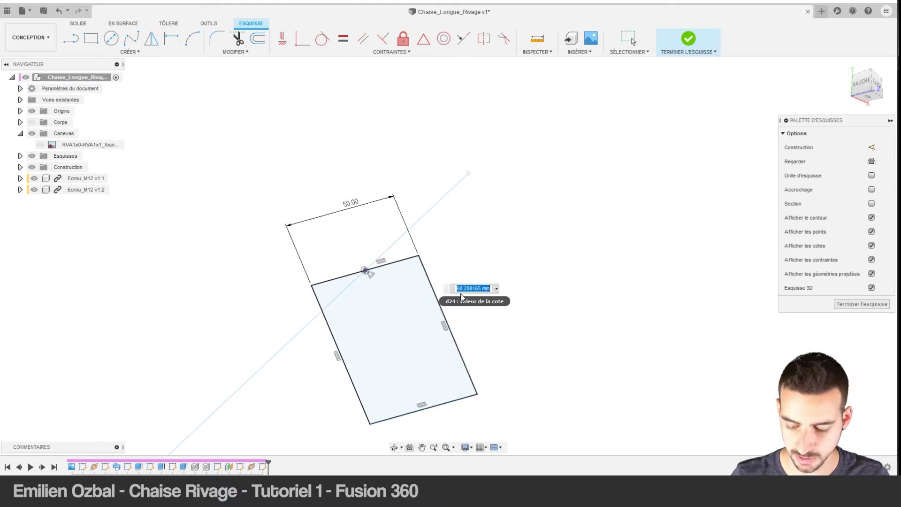
{"action": "type", "text": "50"}
{"action": "key", "text": "Return"}
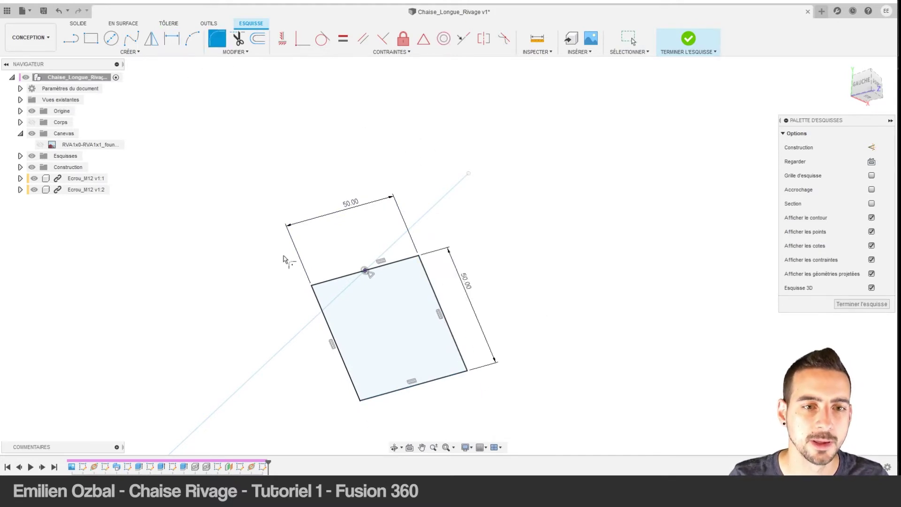
Round all four corners of the square with a 6 mm radius.
{"action": "left_click", "coordinate": [311, 286]}
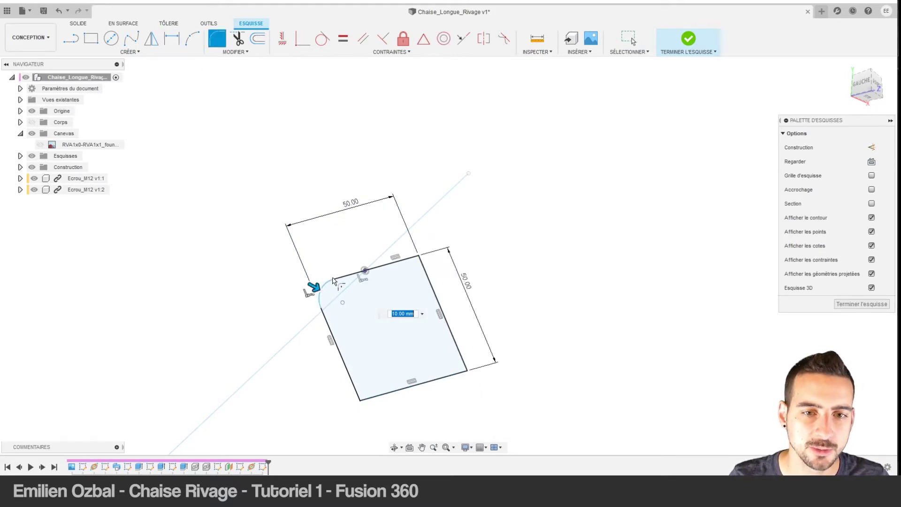
{"action": "left_click", "coordinate": [419, 257]}
{"action": "left_click", "coordinate": [470, 371]}
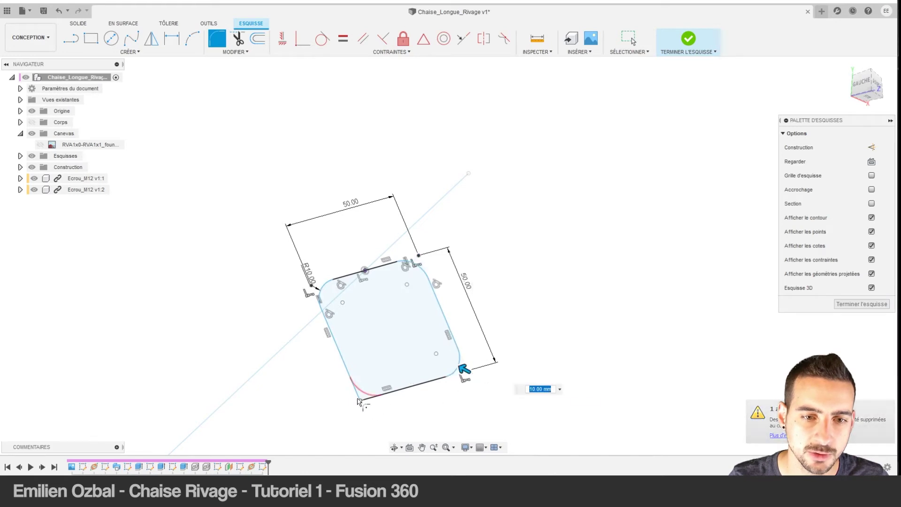
{"action": "left_click", "coordinate": [359, 401]}
{"action": "type", "text": "6"}
{"action": "key", "text": "Return"}
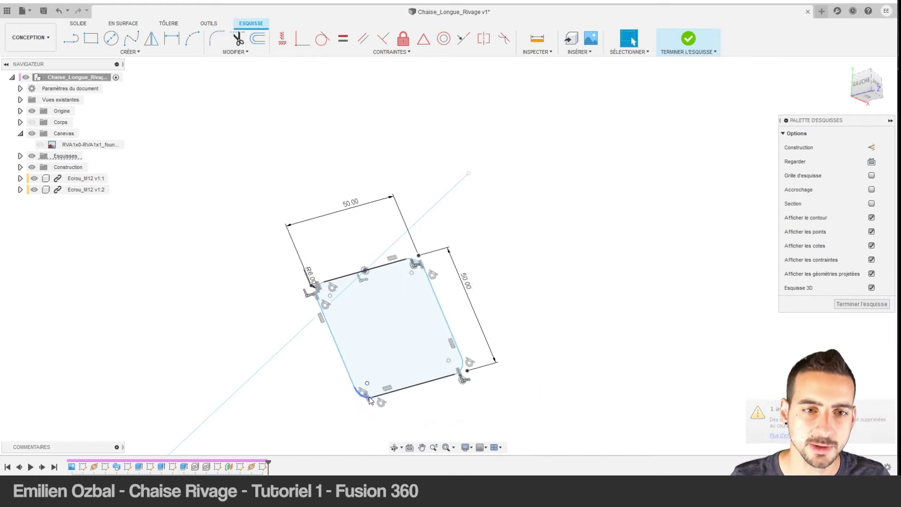
Offset the rounded square outline inward by 1 mm and finish the sketch.
{"action": "left_click_drag", "start_coordinate": [256, 155], "coordinate": [378, 296]}
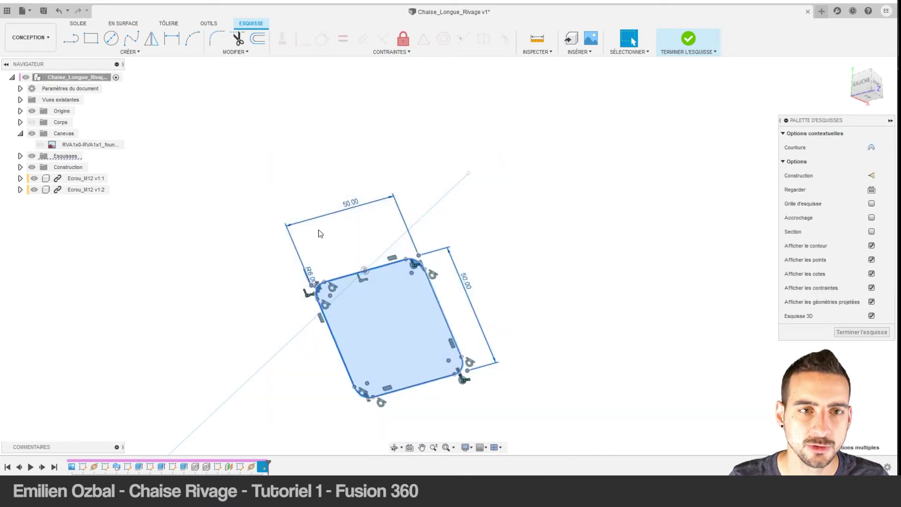
{"action": "key", "text": "o"}
{"action": "key", "text": "Return"}
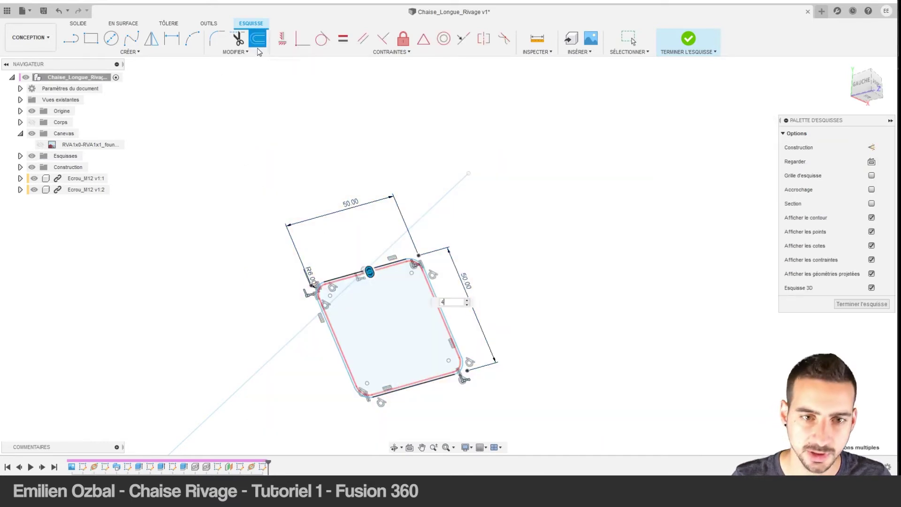
{"action": "left_click", "coordinate": [690, 38]}
Sweep the 1 mm ring profile along the guide line to form the hollow backrest tube.
{"action": "left_click", "coordinate": [103, 52]}
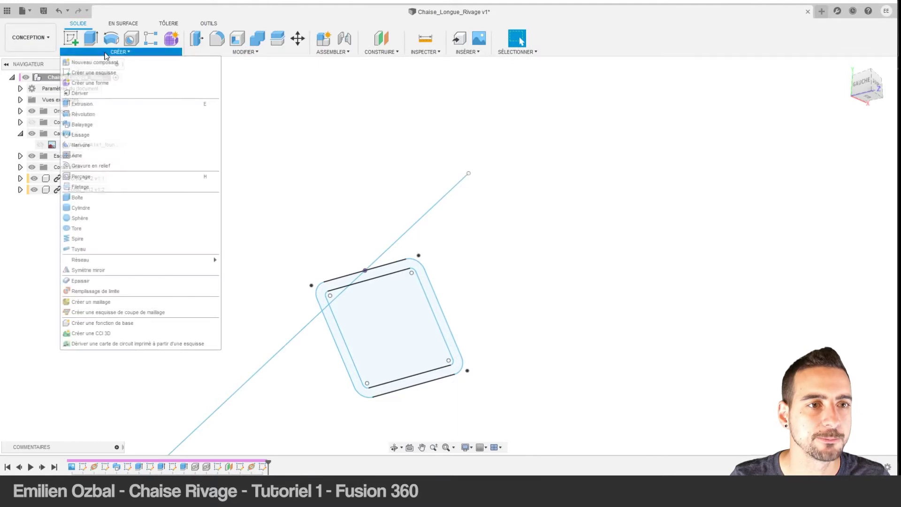
{"action": "left_click", "coordinate": [105, 124]}
{"action": "left_click", "coordinate": [459, 363]}
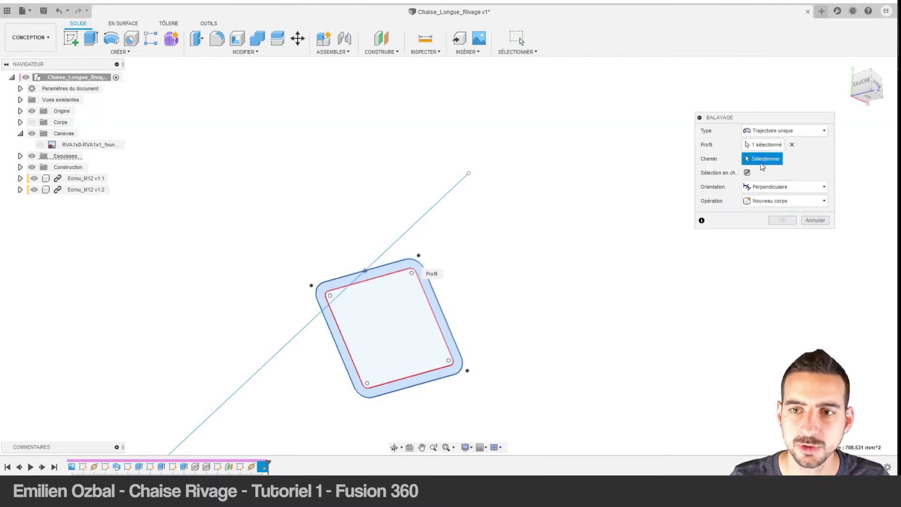
{"action": "left_click", "coordinate": [430, 216]}
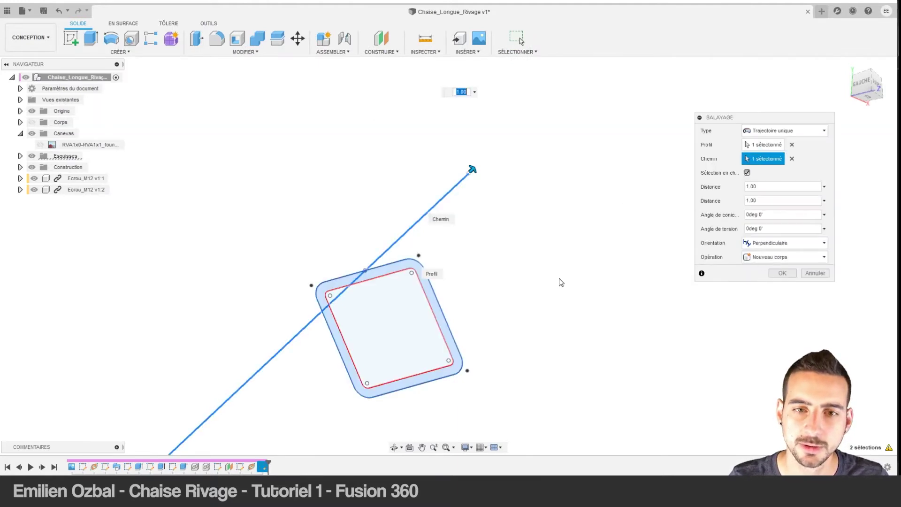
{"action": "middle_click_drag", "start_coordinate": [559, 282], "coordinate": [731, 260], "text": "shift"}
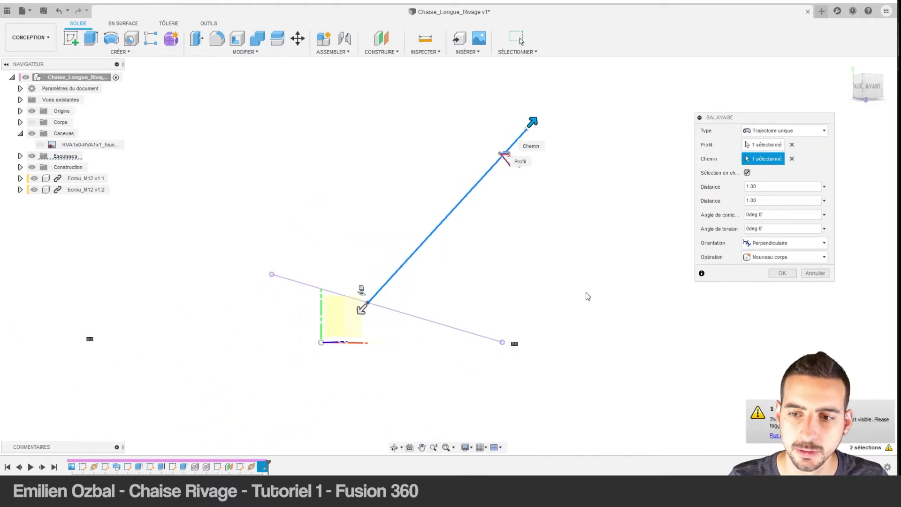
{"action": "mouse_move", "coordinate": [587, 296]}
{"action": "middle_mouse_down", "text": "shift"}
{"action": "mouse_move", "coordinate": [535, 246]}
{"action": "mouse_move", "coordinate": [482, 258]}
{"action": "middle_mouse_up", "text": "shift"}
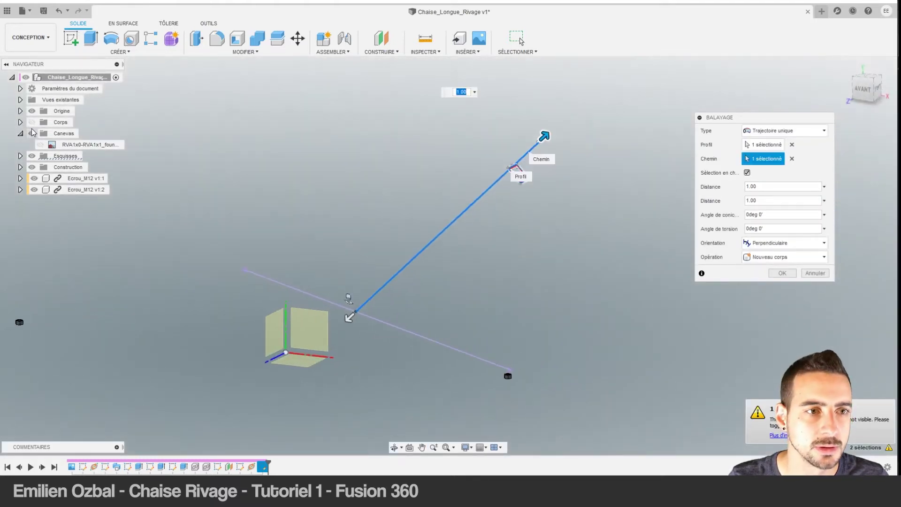
{"action": "left_click", "coordinate": [32, 122]}
{"action": "mouse_move", "coordinate": [511, 233]}
{"action": "middle_mouse_down", "text": "shift"}
{"action": "mouse_move", "coordinate": [497, 244]}
{"action": "mouse_move", "coordinate": [466, 239]}
{"action": "mouse_move", "coordinate": [474, 229]}
{"action": "mouse_move", "coordinate": [422, 263]}
{"action": "middle_mouse_up", "text": "shift"}
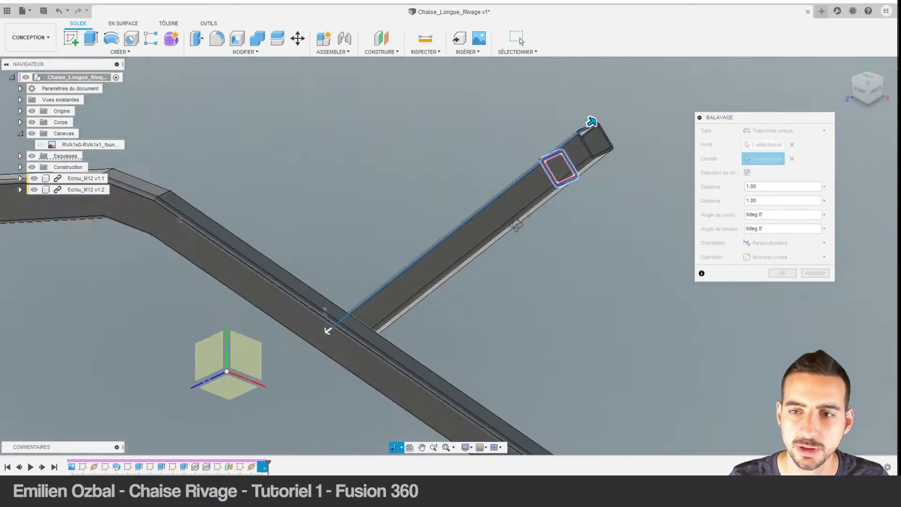
{"action": "left_click", "coordinate": [782, 273]}
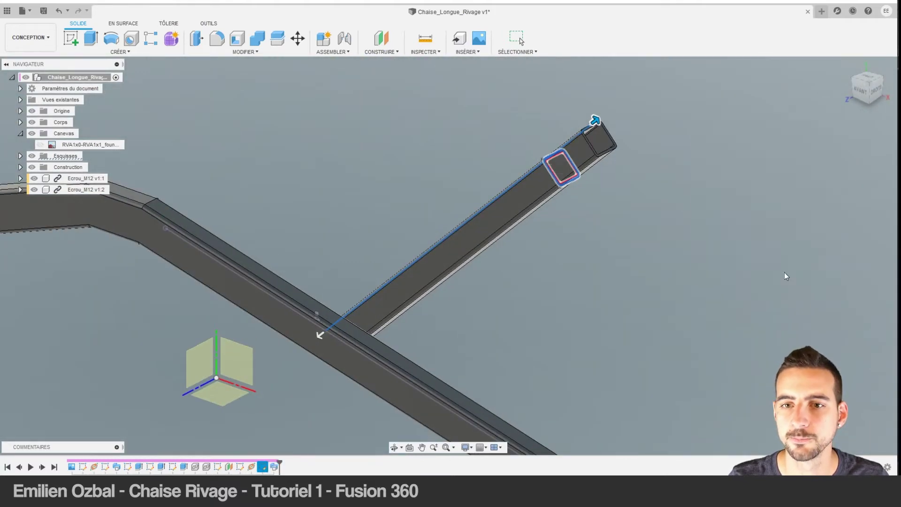
{"action": "left_click", "coordinate": [861, 95]}
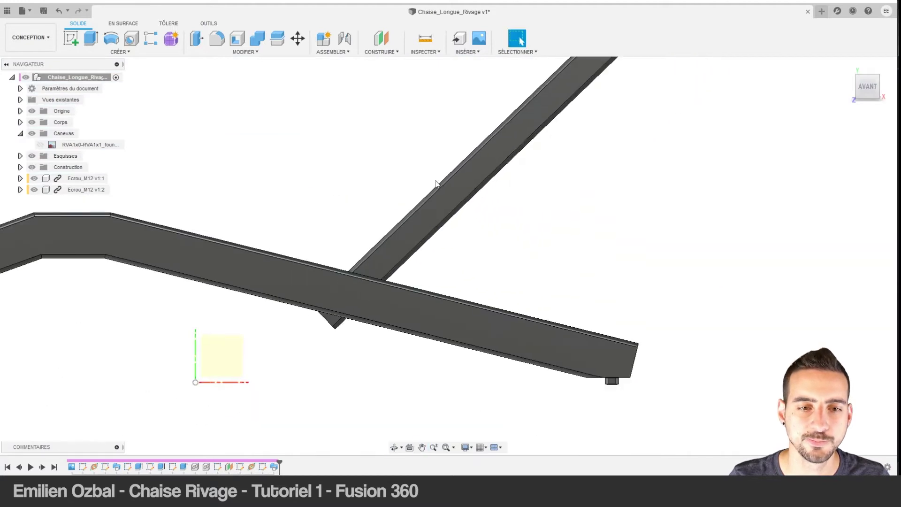
Show and select construction plane Plan2 while keeping Plan3 hidden.
{"action": "scroll", "coordinate": [350, 271], "scroll_direction": "up", "scroll_amount": 2}
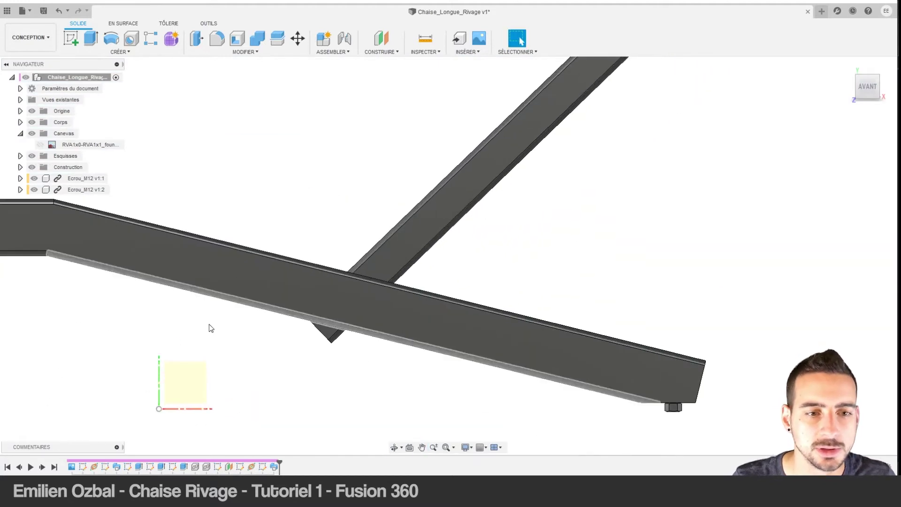
{"action": "left_click", "coordinate": [19, 168]}
{"action": "key", "text": "shift+F6"}
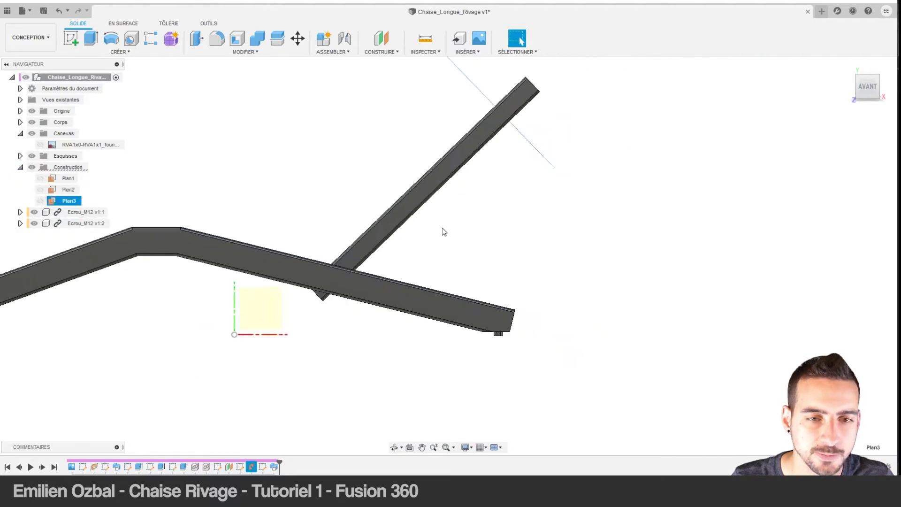
{"action": "left_click", "coordinate": [40, 201]}
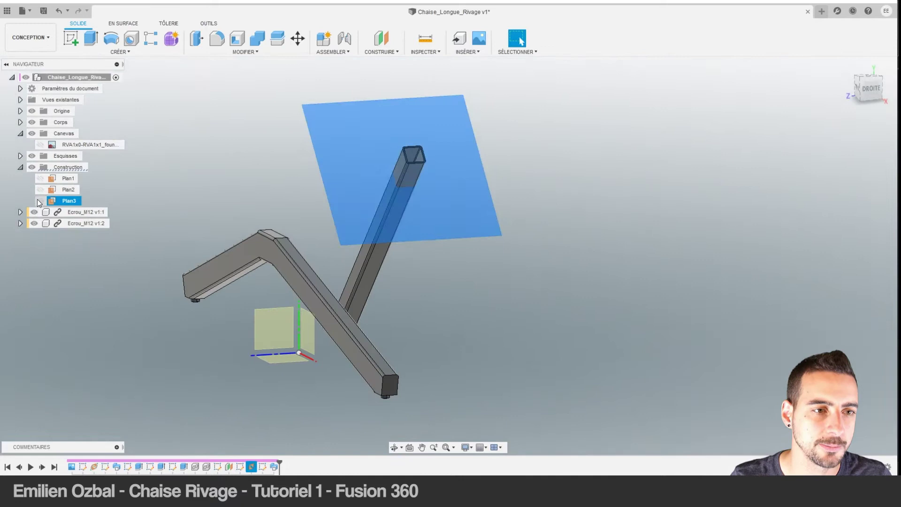
{"action": "left_click", "coordinate": [42, 190]}
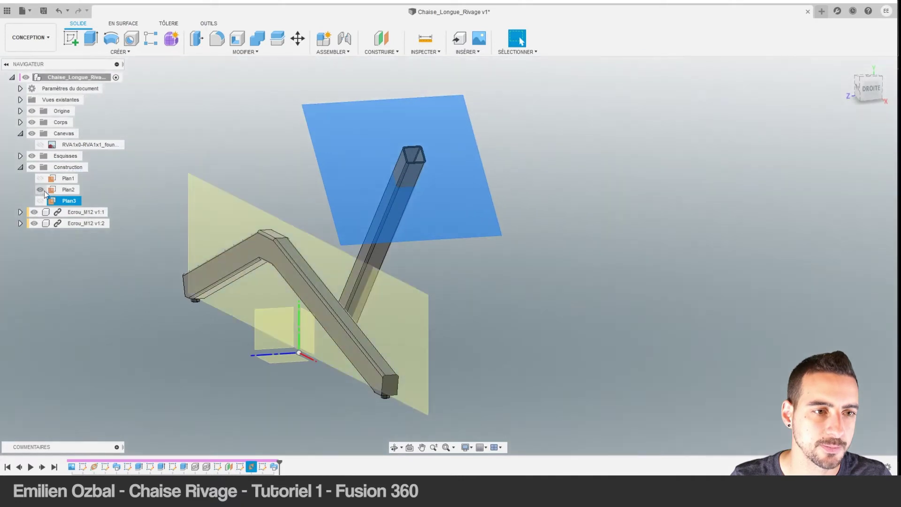
{"action": "left_click", "coordinate": [135, 191]}
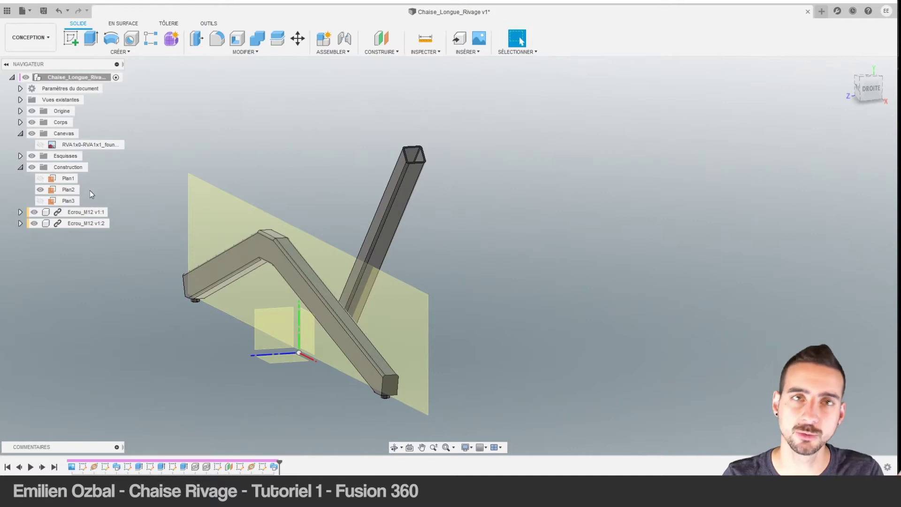
{"action": "left_click", "coordinate": [66, 190]}
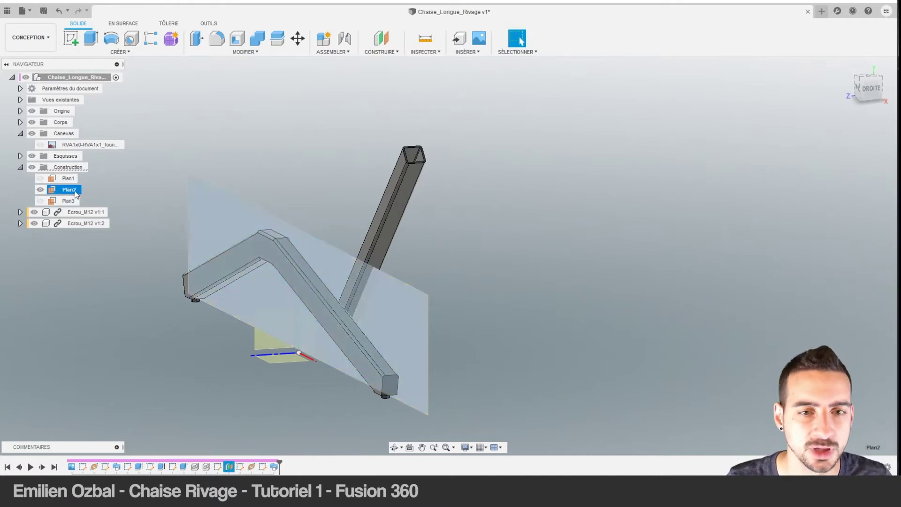
{"action": "middle_click_drag", "start_coordinate": [263, 127], "coordinate": [285, 156], "text": "shift"}
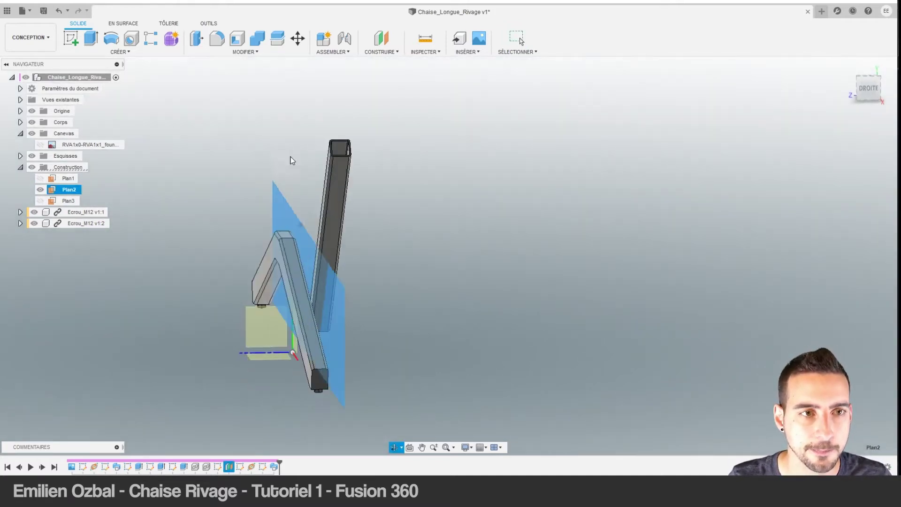
Start a new sketch on Plan2 viewed from the front.
{"action": "left_click", "coordinate": [71, 37]}
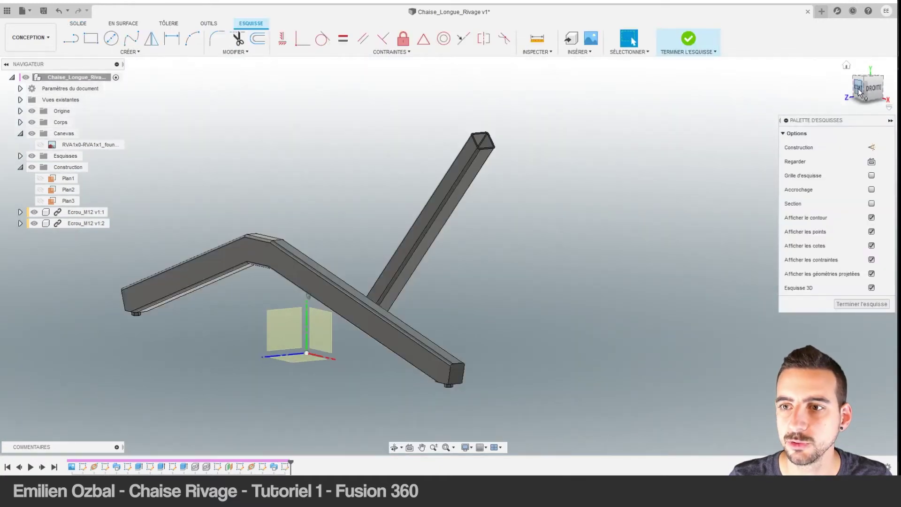
{"action": "left_click", "coordinate": [857, 89]}
{"action": "left_click", "coordinate": [71, 41]}
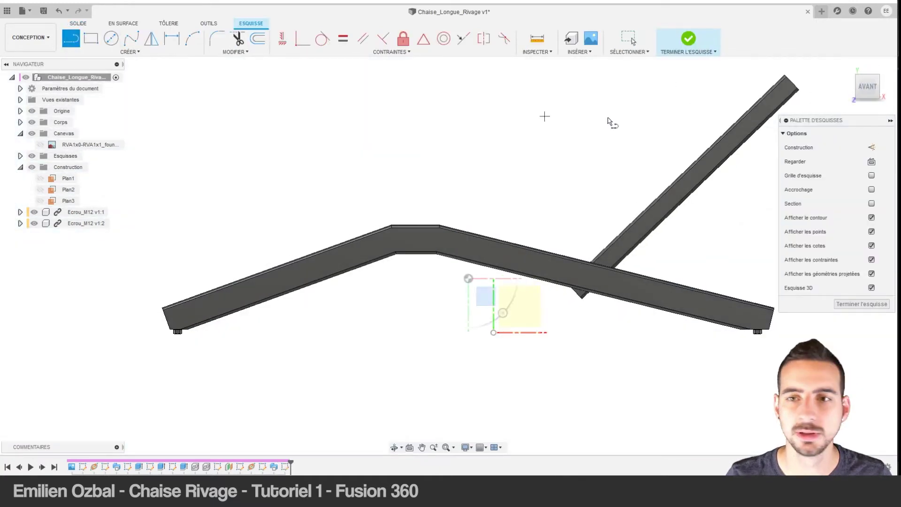
{"action": "scroll", "coordinate": [482, 171], "scroll_direction": "up", "scroll_amount": 2}
{"action": "scroll", "coordinate": [432, 288], "scroll_direction": "up", "scroll_amount": 3}
{"action": "scroll", "coordinate": [371, 286], "scroll_direction": "up", "scroll_amount": 2}
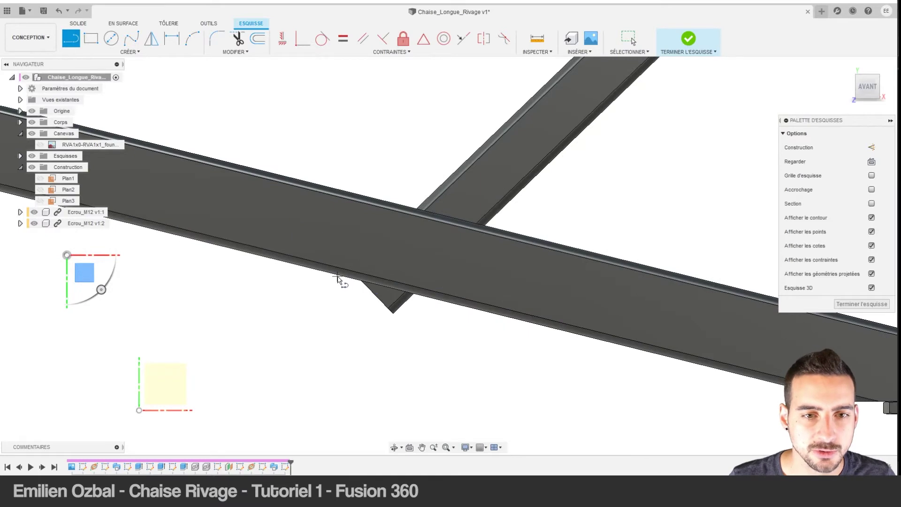
{"action": "left_click", "coordinate": [40, 145]}
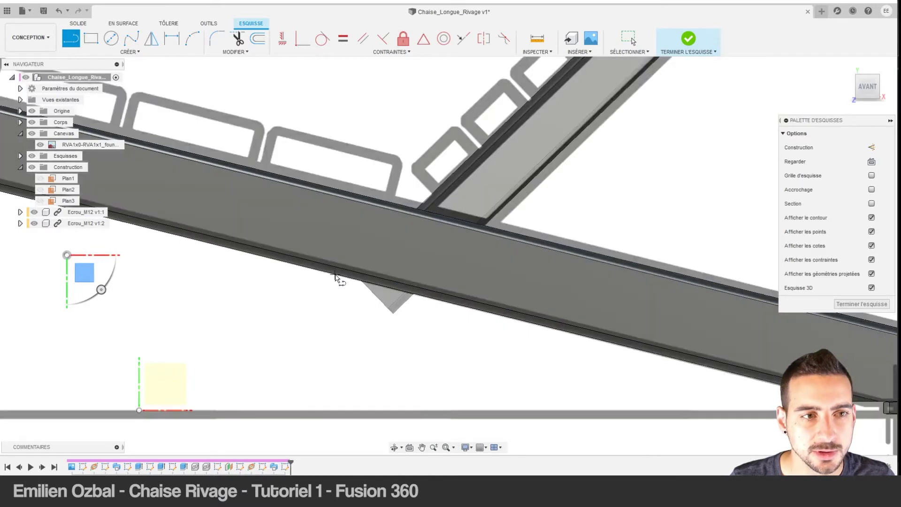
{"action": "left_click", "coordinate": [41, 145]}
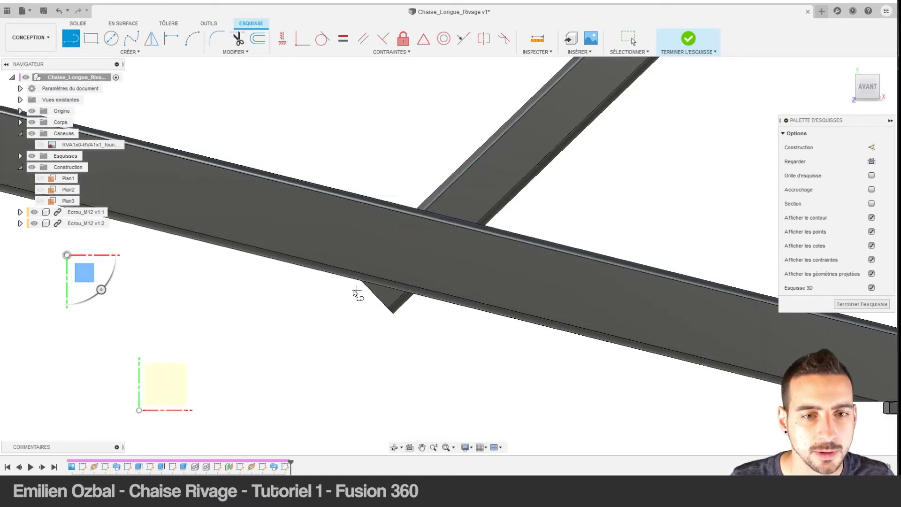
{"action": "key", "text": "Escape"}
Project the frame beam's lower edge into the sketch.
{"action": "left_click", "coordinate": [130, 52]}
{"action": "mouse_move", "coordinate": [88, 218]}
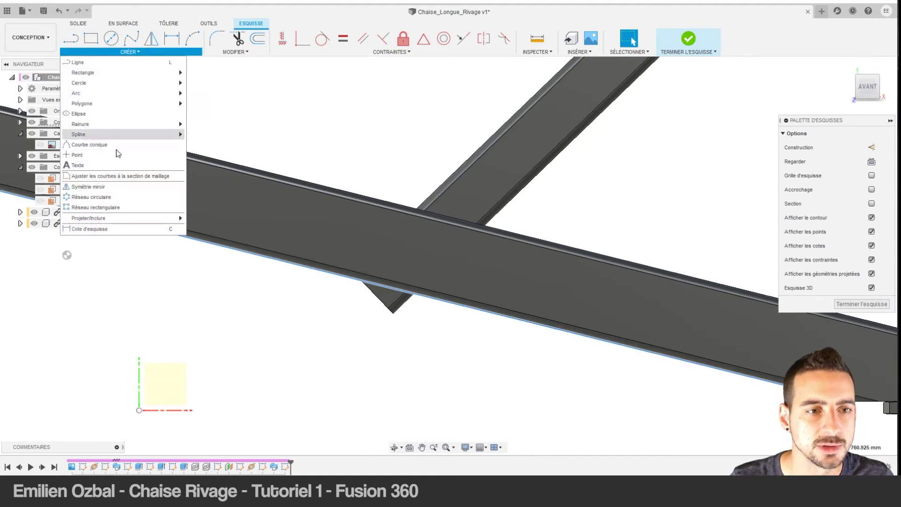
{"action": "left_click", "coordinate": [231, 219]}
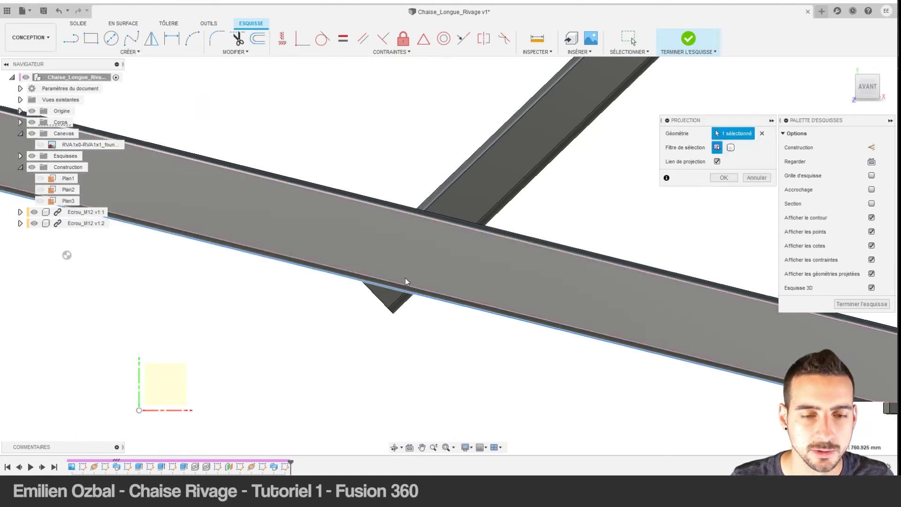
{"action": "key", "text": "Escape"}
{"action": "scroll", "coordinate": [454, 238], "scroll_direction": "down", "scroll_amount": 5}
{"action": "middle_click_drag", "start_coordinate": [612, 124], "coordinate": [461, 257]}
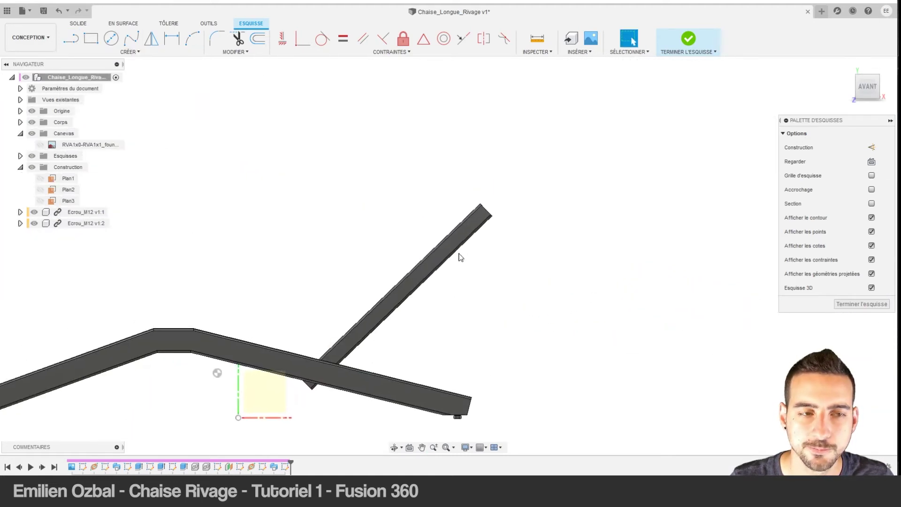
{"action": "left_click", "coordinate": [129, 51]}
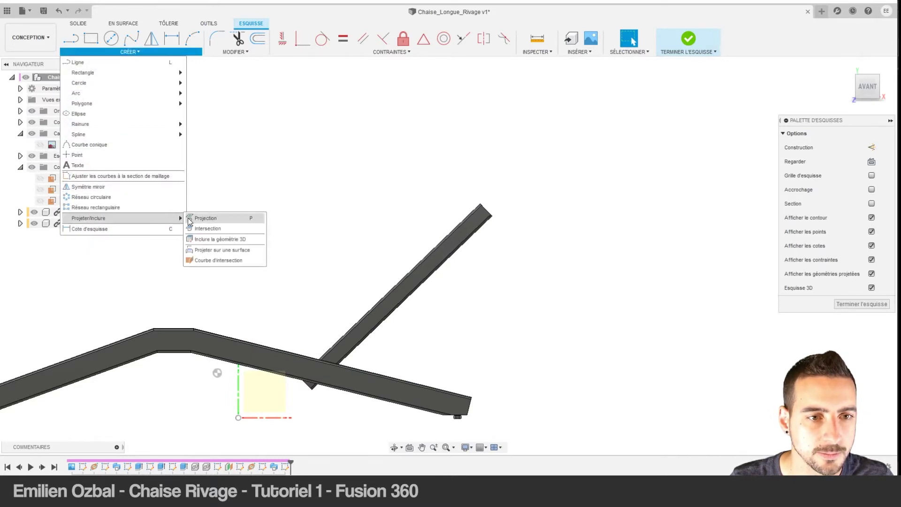
{"action": "left_click", "coordinate": [217, 218]}
{"action": "scroll", "coordinate": [260, 345], "scroll_direction": "up", "scroll_amount": 3}
{"action": "scroll", "coordinate": [294, 362], "scroll_direction": "up", "scroll_amount": 2}
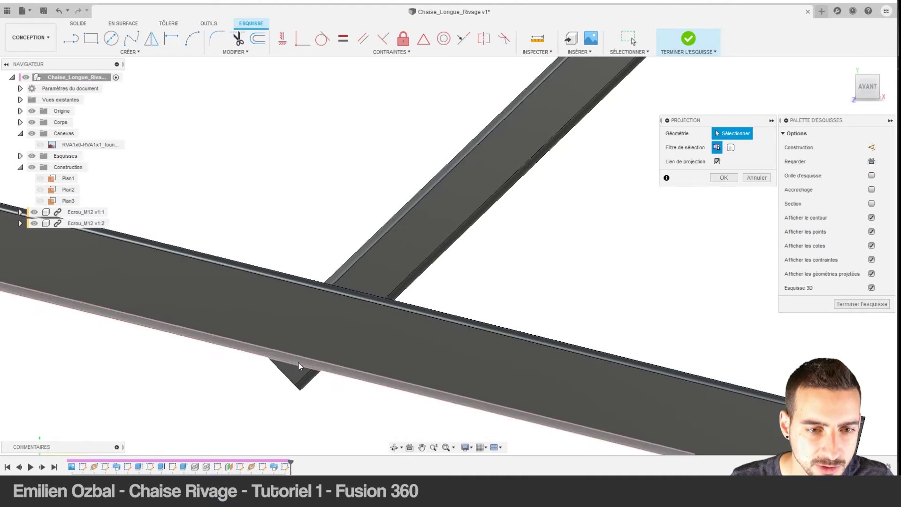
{"action": "left_click", "coordinate": [294, 364]}
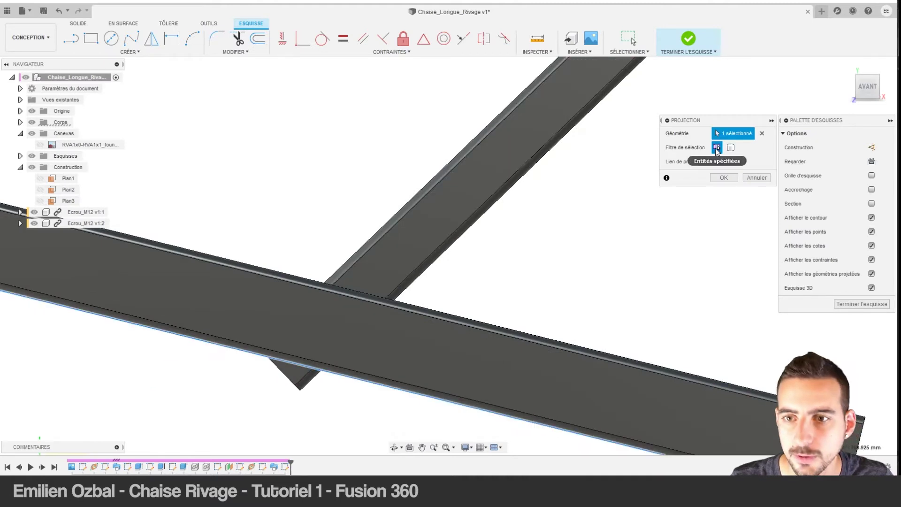
{"action": "left_click", "coordinate": [718, 179]}
{"action": "scroll", "coordinate": [558, 185], "scroll_direction": "down", "scroll_amount": 3}
{"action": "scroll", "coordinate": [382, 328], "scroll_direction": "down", "scroll_amount": 2}
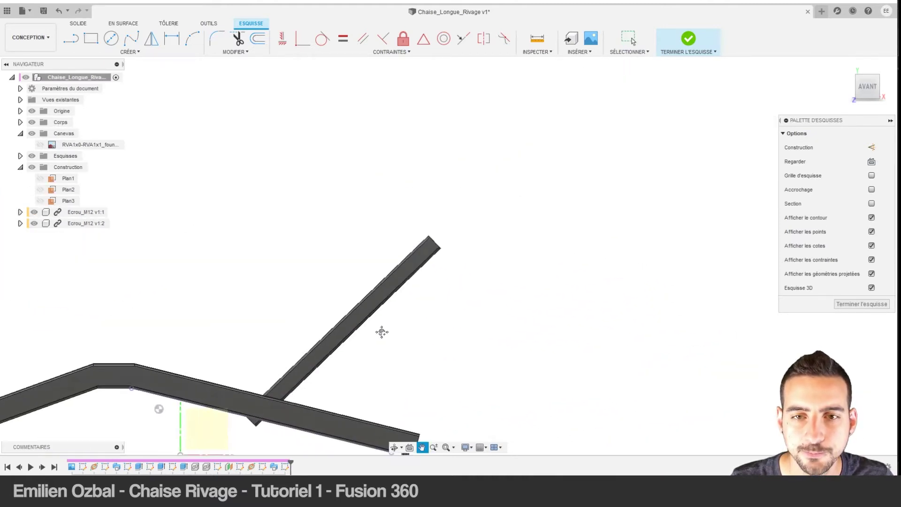
{"action": "scroll", "coordinate": [402, 271], "scroll_direction": "up", "scroll_amount": 3}
{"action": "middle_click_drag", "start_coordinate": [402, 271], "coordinate": [410, 183]}
{"action": "scroll", "coordinate": [410, 183], "scroll_direction": "up", "scroll_amount": 1}
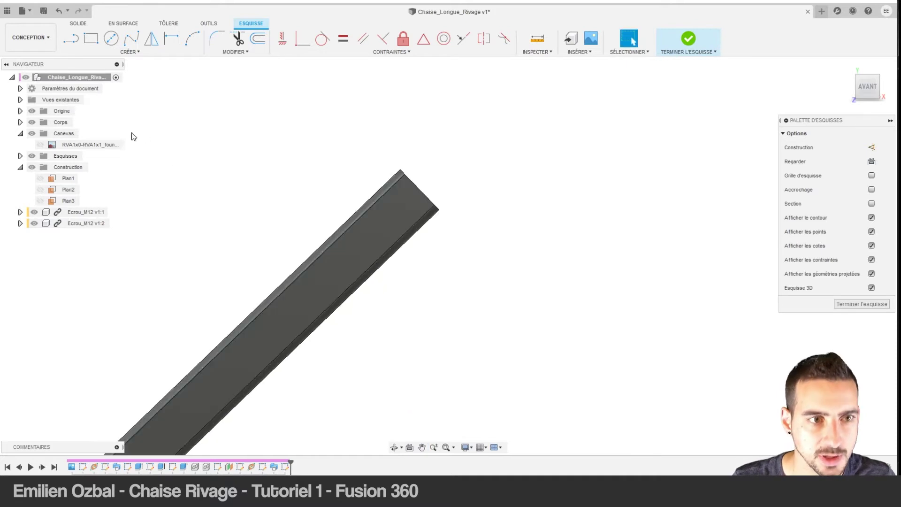
Draw a closed four-sided profile around the backrest tube's lower end.
{"action": "left_click", "coordinate": [39, 146]}
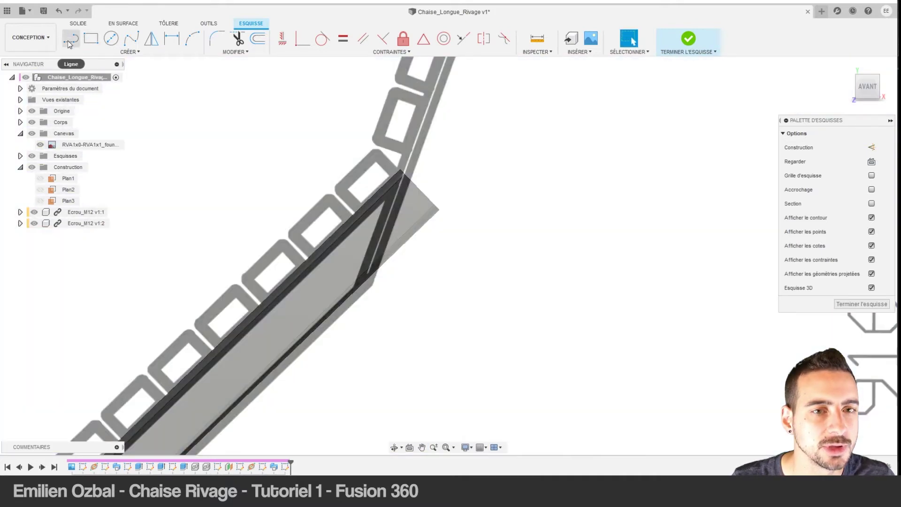
{"action": "left_click", "coordinate": [410, 132]}
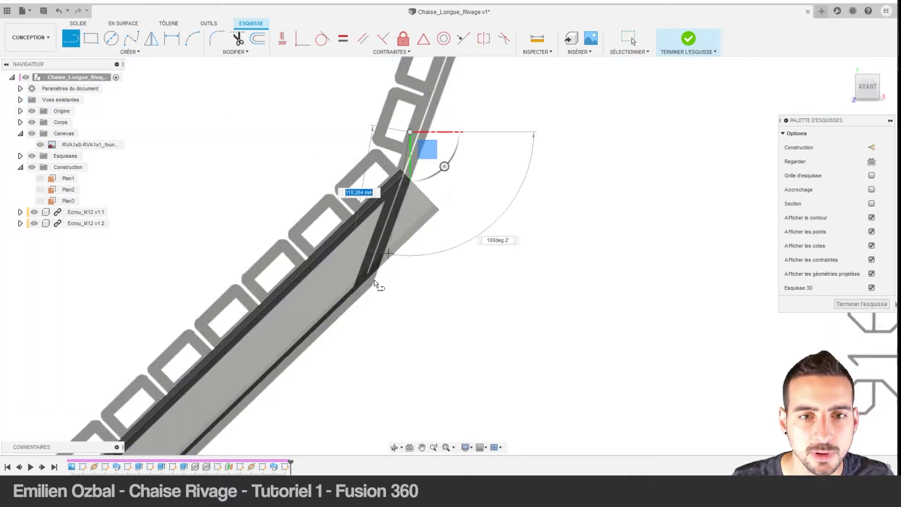
{"action": "left_click", "coordinate": [339, 349]}
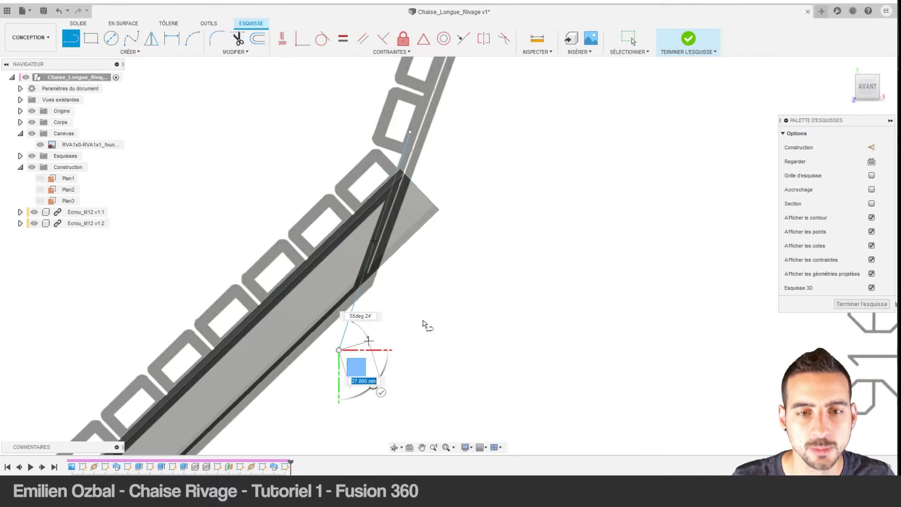
{"action": "left_click", "coordinate": [442, 336]}
{"action": "left_click", "coordinate": [464, 138]}
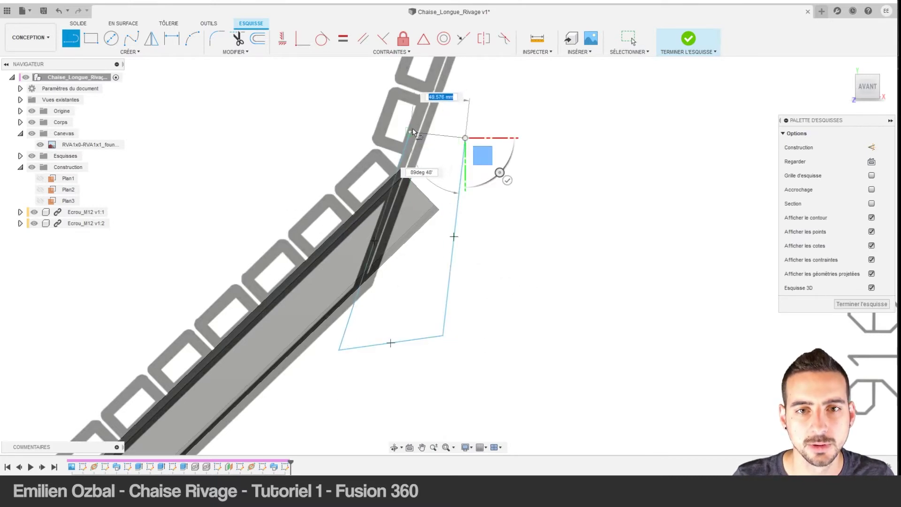
{"action": "left_click", "coordinate": [410, 132]}
{"action": "key", "text": "Escape"}
{"action": "left_click_drag", "start_coordinate": [464, 138], "coordinate": [473, 132]}
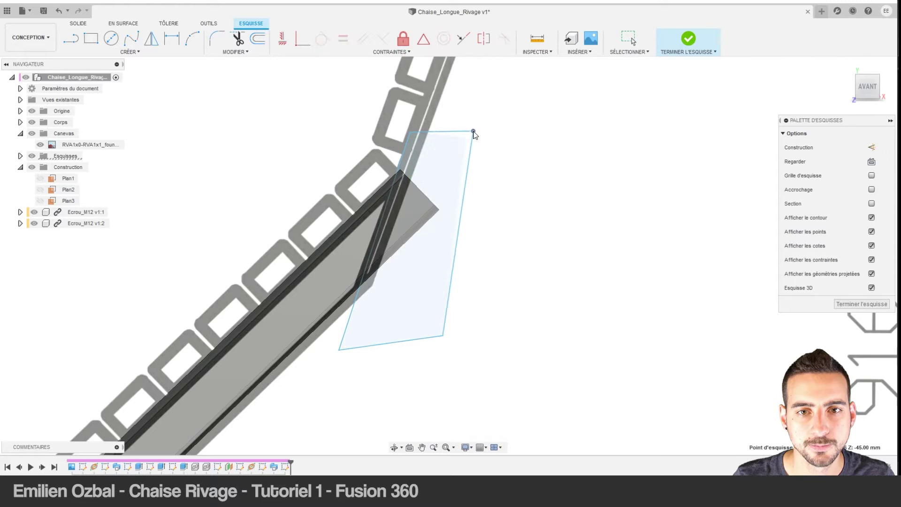
Make the profile's top and bottom edges horizontal and its right edge vertical.
{"action": "left_click", "coordinate": [443, 132]}
{"action": "left_click", "coordinate": [283, 38]}
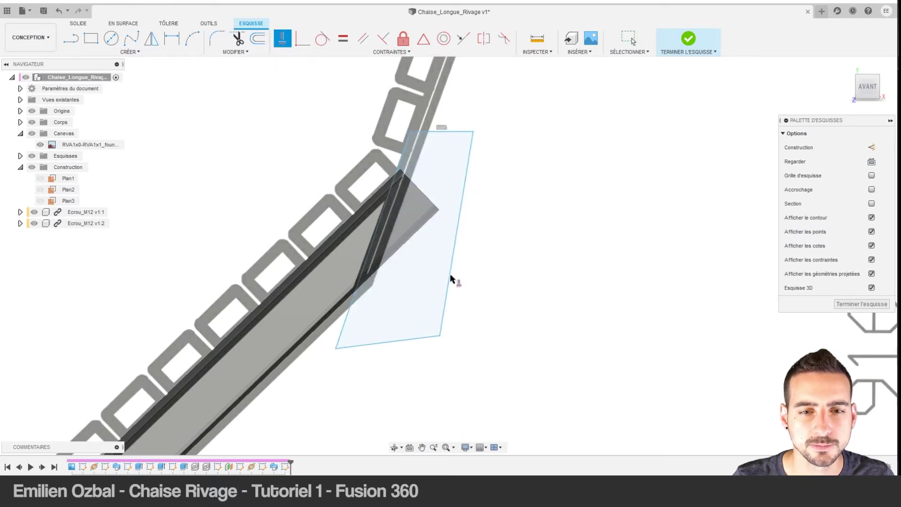
{"action": "left_click", "coordinate": [284, 43]}
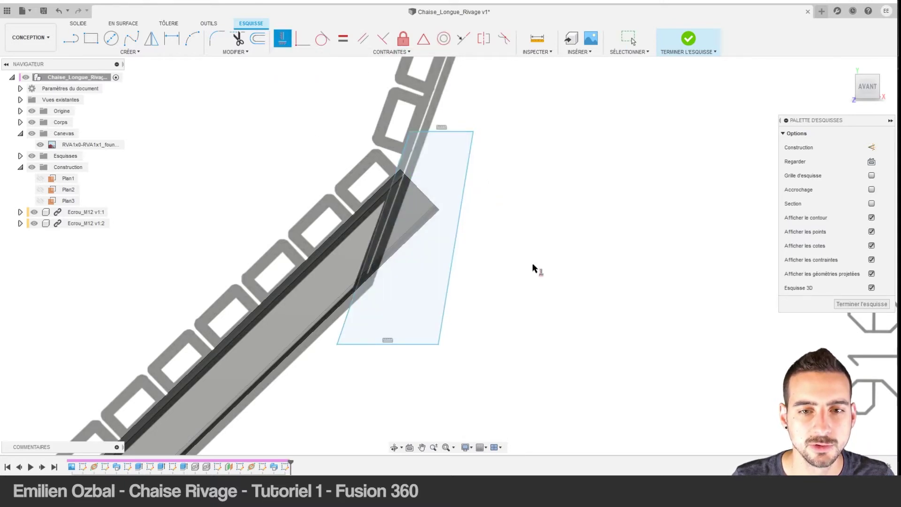
{"action": "left_click", "coordinate": [283, 38]}
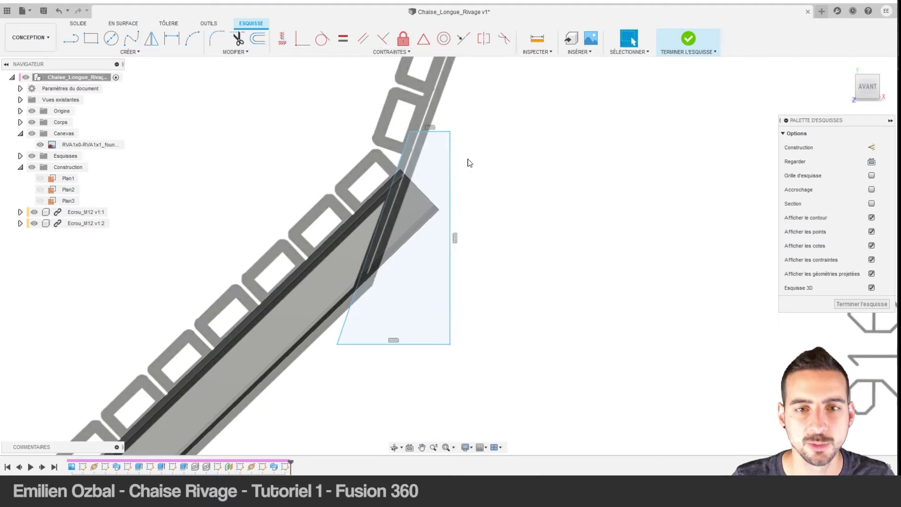
{"action": "scroll", "coordinate": [719, 117], "scroll_direction": "down", "scroll_amount": 5}
{"action": "scroll", "coordinate": [354, 258], "scroll_direction": "up", "scroll_amount": 5}
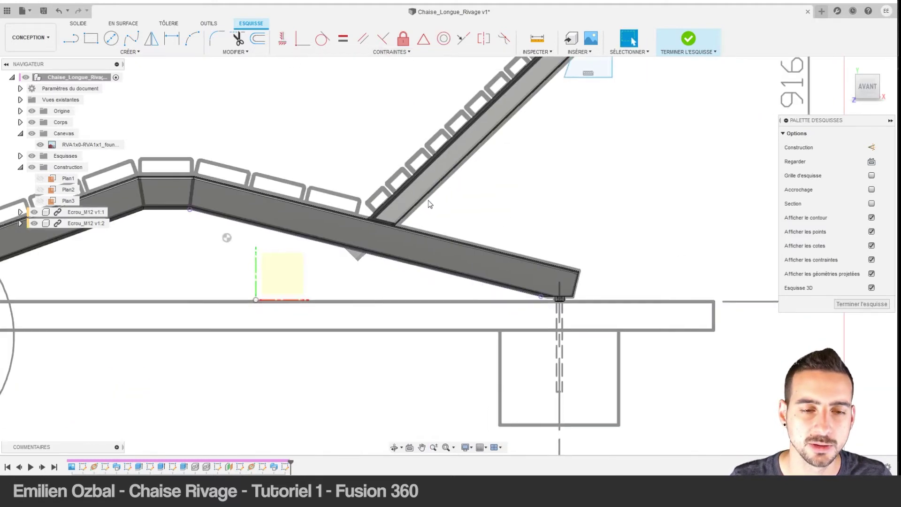
{"action": "scroll", "coordinate": [353, 258], "scroll_direction": "up", "scroll_amount": 3}
{"action": "middle_click_drag", "start_coordinate": [354, 258], "coordinate": [391, 277]}
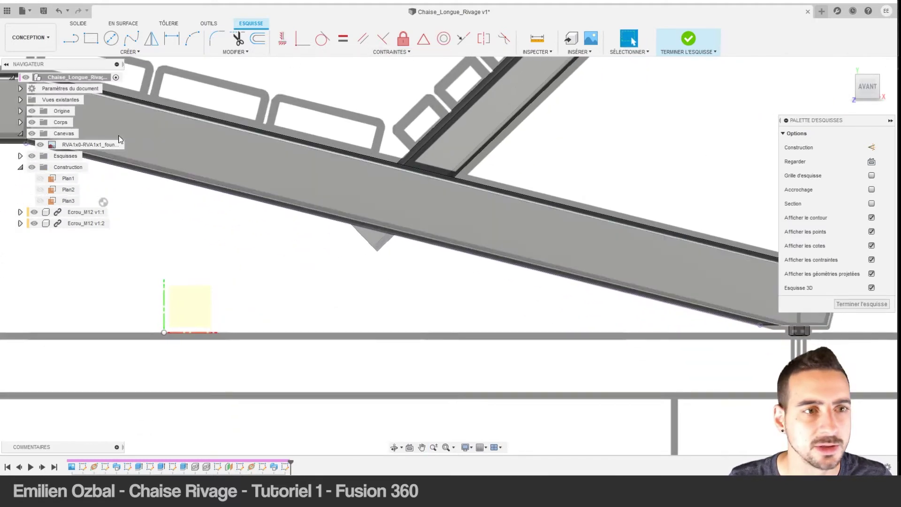
Hide the bodies and draw a horizontal line closing a profile under the frame beam.
{"action": "left_click", "coordinate": [32, 122]}
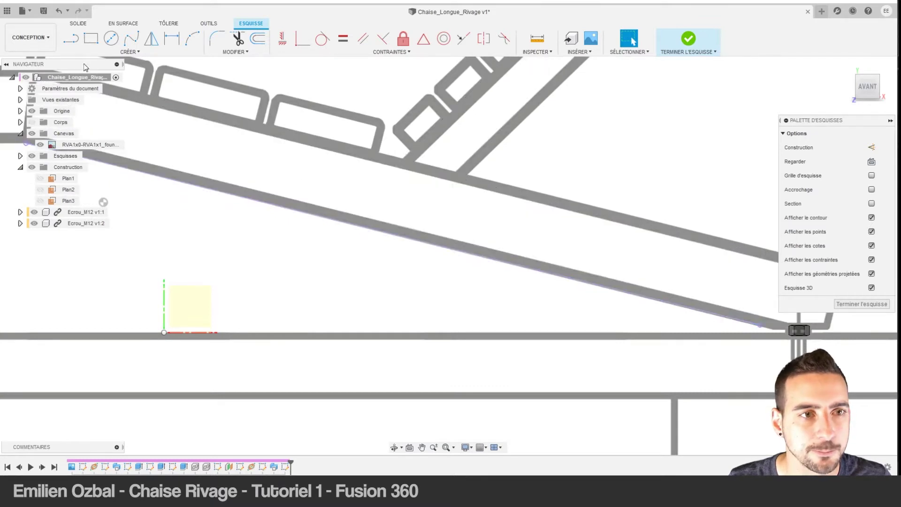
{"action": "left_click", "coordinate": [70, 38]}
{"action": "scroll", "coordinate": [231, 230], "scroll_direction": "down", "scroll_amount": 3}
{"action": "scroll", "coordinate": [300, 195], "scroll_direction": "up", "scroll_amount": 3}
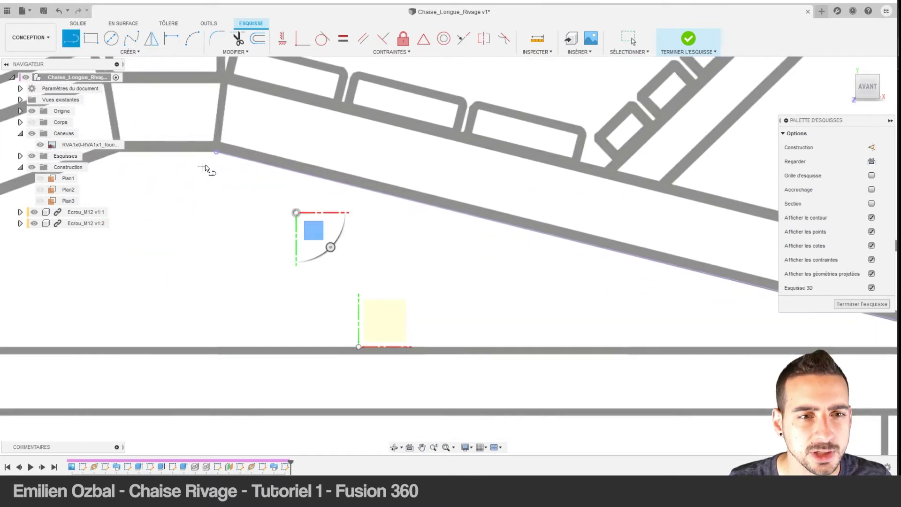
{"action": "left_click", "coordinate": [217, 151]}
{"action": "scroll", "coordinate": [292, 322], "scroll_direction": "down", "scroll_amount": 3}
{"action": "scroll", "coordinate": [469, 322], "scroll_direction": "up", "scroll_amount": 3}
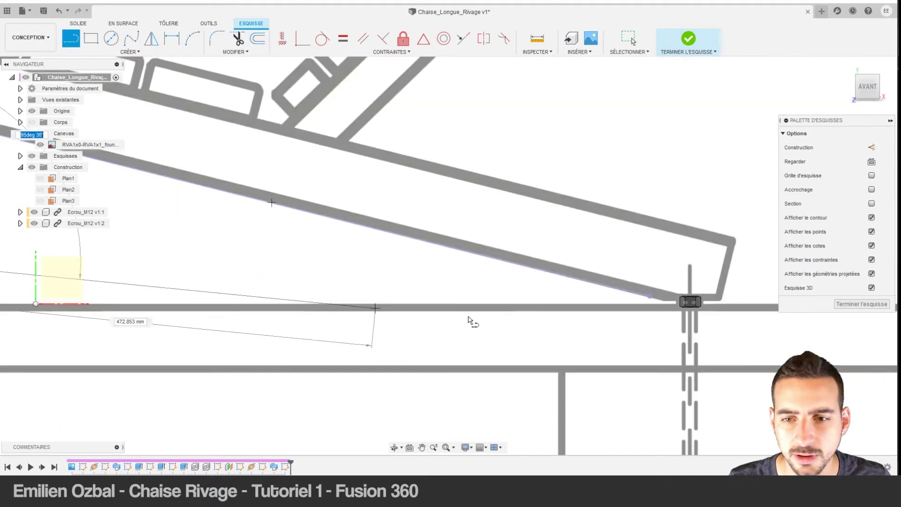
{"action": "left_click", "coordinate": [651, 296]}
{"action": "key", "text": "Escape"}
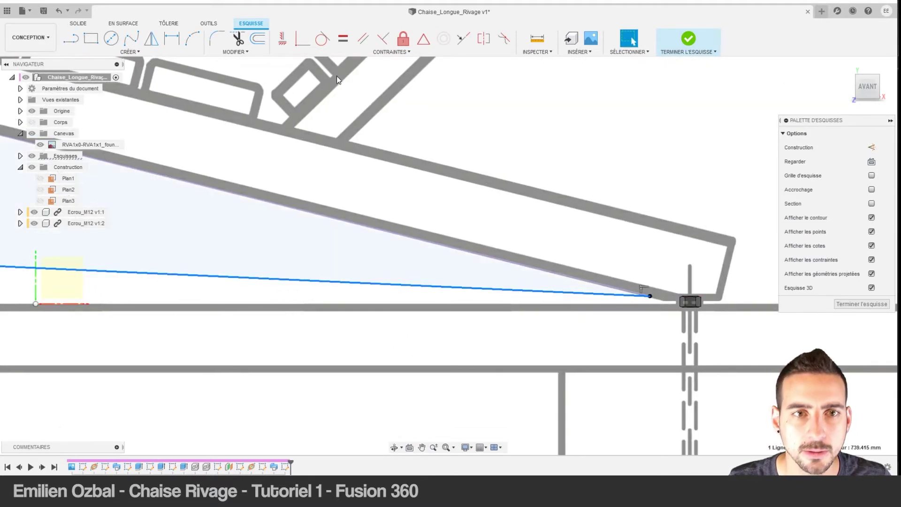
{"action": "left_click", "coordinate": [282, 39]}
{"action": "scroll", "coordinate": [191, 145], "scroll_direction": "down", "scroll_amount": 3}
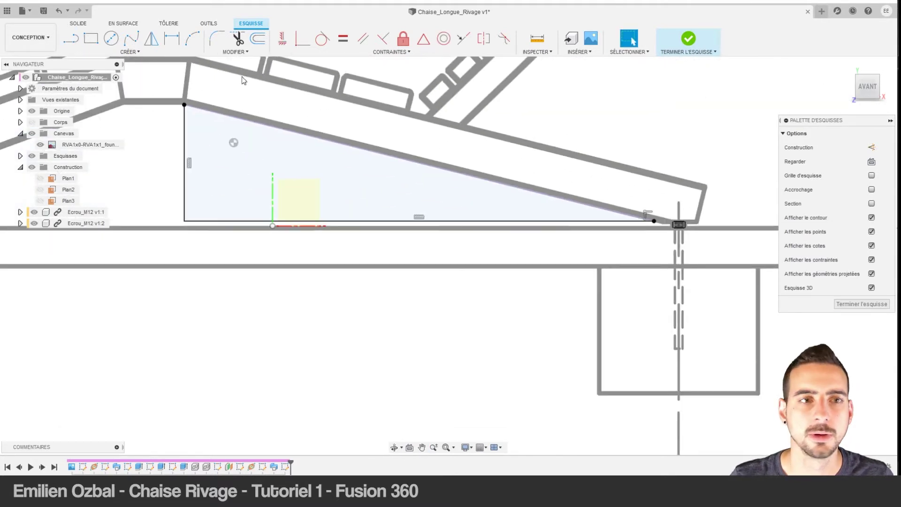
Cut-extrude both trim profiles symmetrically by 53.377 mm through the tubes.
{"action": "key", "text": "e"}
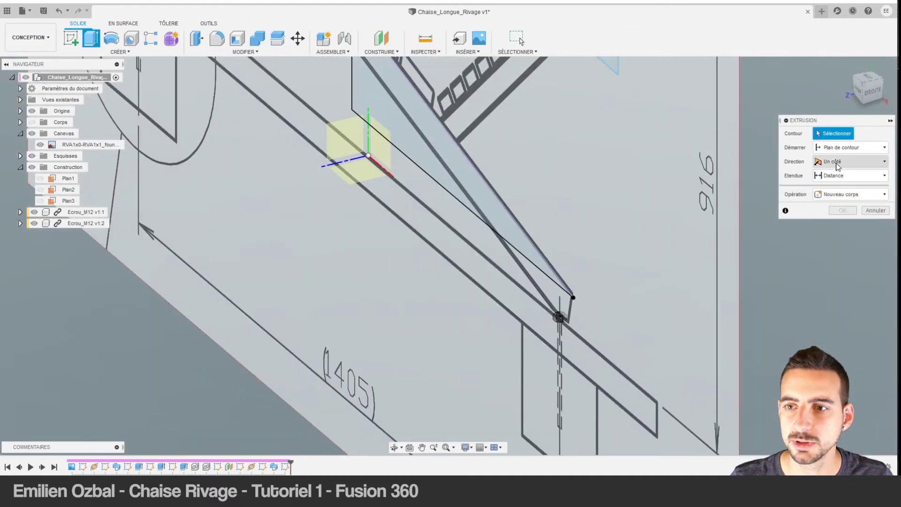
{"action": "left_click", "coordinate": [850, 161]}
{"action": "left_click", "coordinate": [838, 194]}
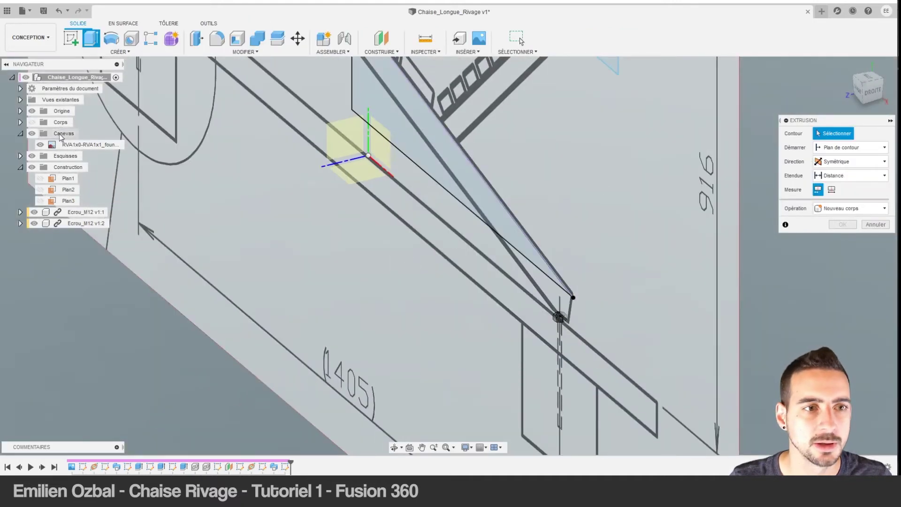
{"action": "left_click", "coordinate": [32, 122]}
{"action": "middle_click_drag", "start_coordinate": [368, 107], "coordinate": [330, 236]}
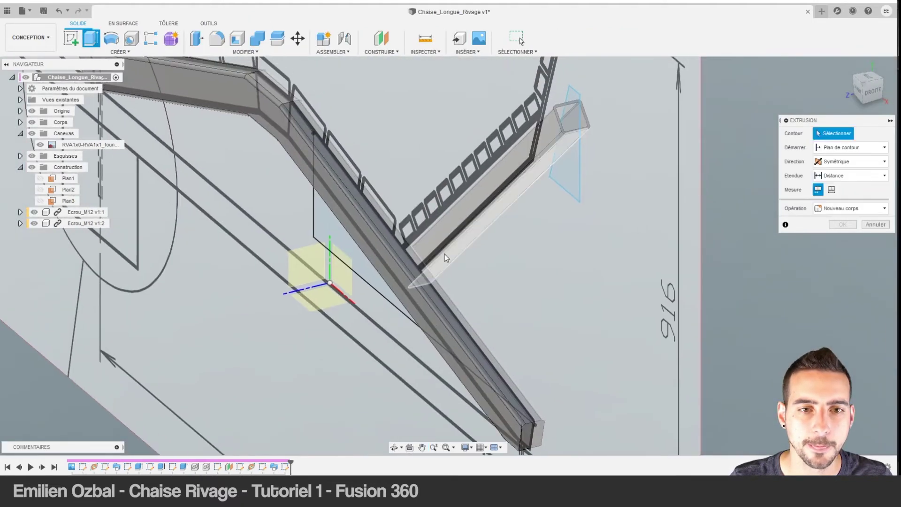
{"action": "left_click", "coordinate": [330, 236]}
{"action": "left_click", "coordinate": [569, 141]}
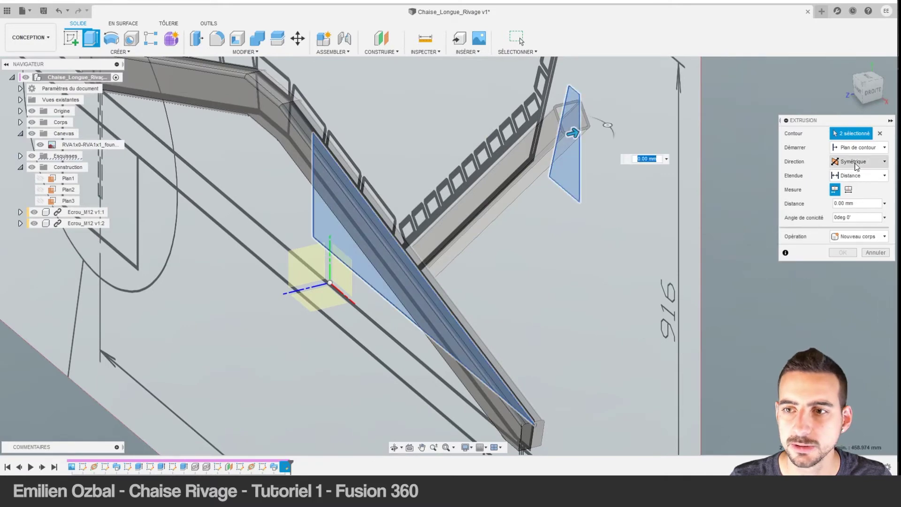
{"action": "left_click_drag", "start_coordinate": [572, 133], "coordinate": [602, 130]}
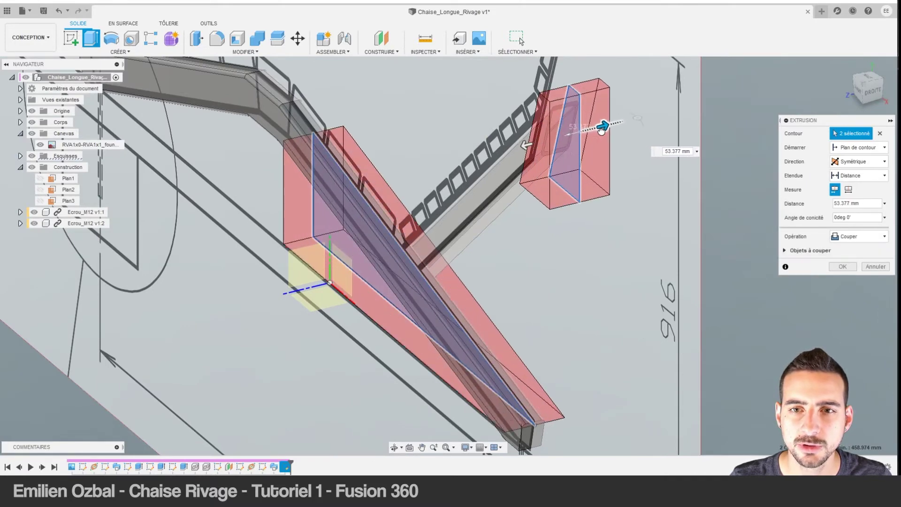
{"action": "left_click", "coordinate": [842, 266]}
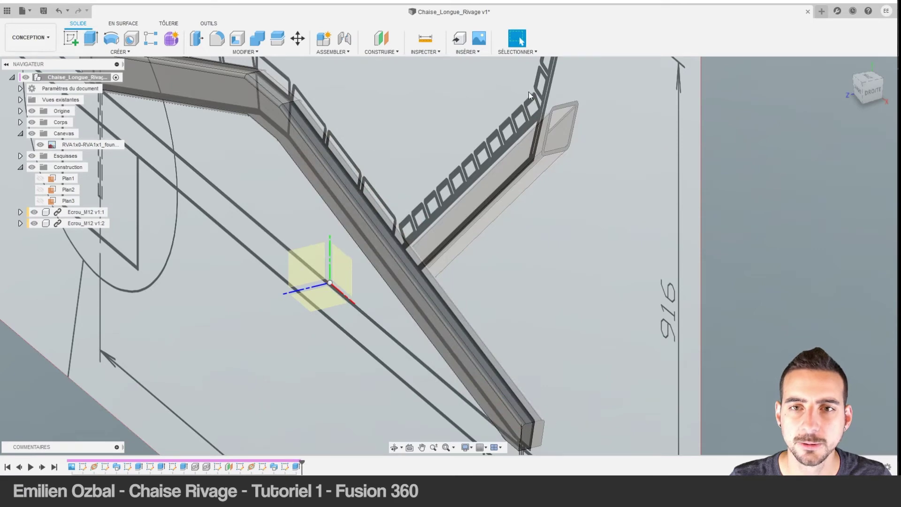
Hide the canvas image and inspect the tube's trimmed angled end.
{"action": "left_click", "coordinate": [85, 144]}
{"action": "key", "text": "v"}
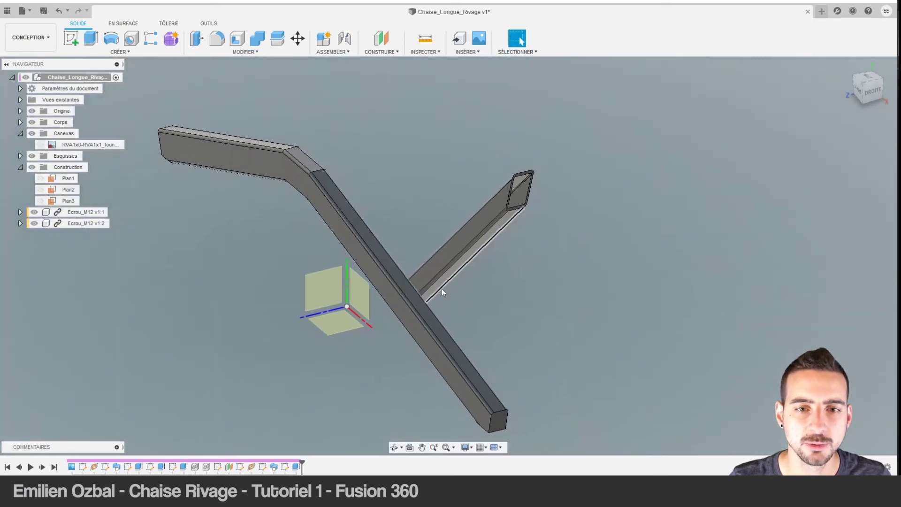
{"action": "mouse_move", "coordinate": [441, 288]}
{"action": "middle_mouse_down", "text": "shift"}
{"action": "mouse_move", "coordinate": [516, 265]}
{"action": "mouse_move", "coordinate": [474, 265]}
{"action": "middle_mouse_up", "text": "shift"}
{"action": "scroll", "coordinate": [544, 179], "scroll_direction": "up", "scroll_amount": 5}
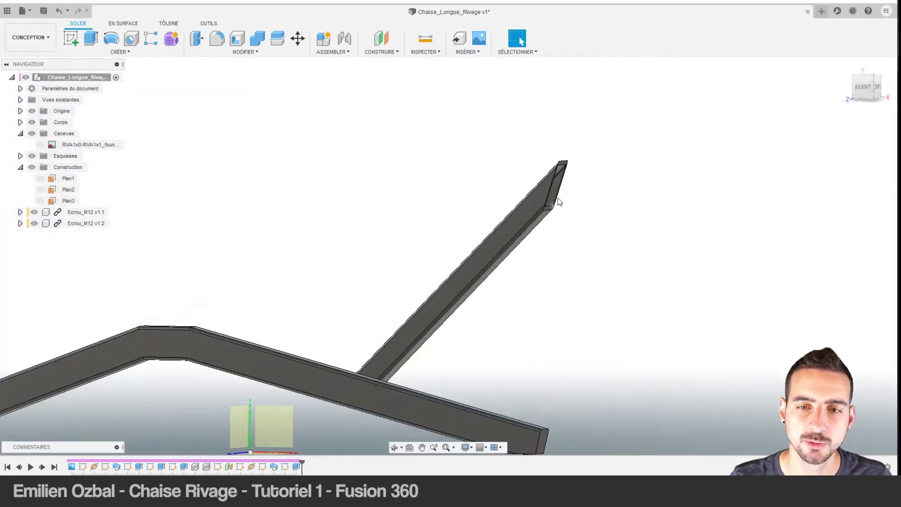
{"action": "scroll", "coordinate": [544, 180], "scroll_direction": "up", "scroll_amount": 3}
{"action": "middle_click_drag", "start_coordinate": [545, 176], "coordinate": [517, 176], "text": "shift"}
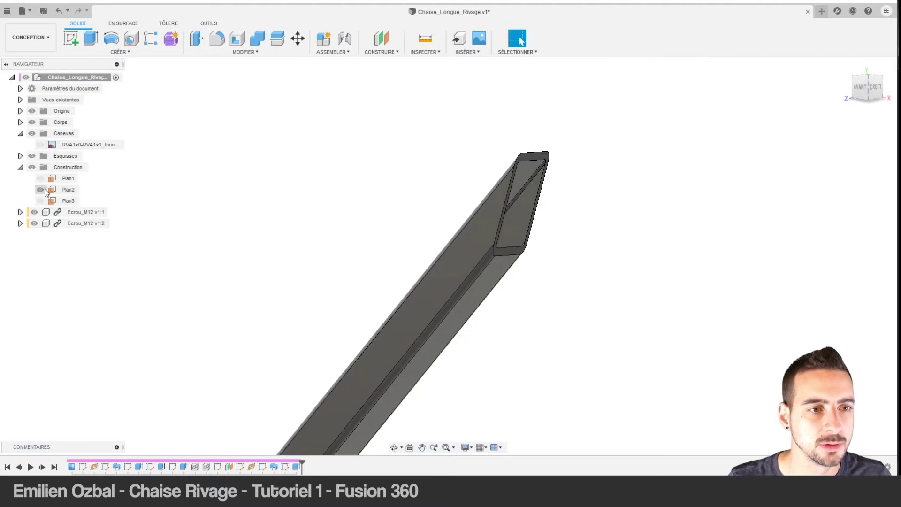
Start a sketch on Plan2 and orient the view on the backrest tube's angled end.
{"action": "left_click", "coordinate": [70, 38]}
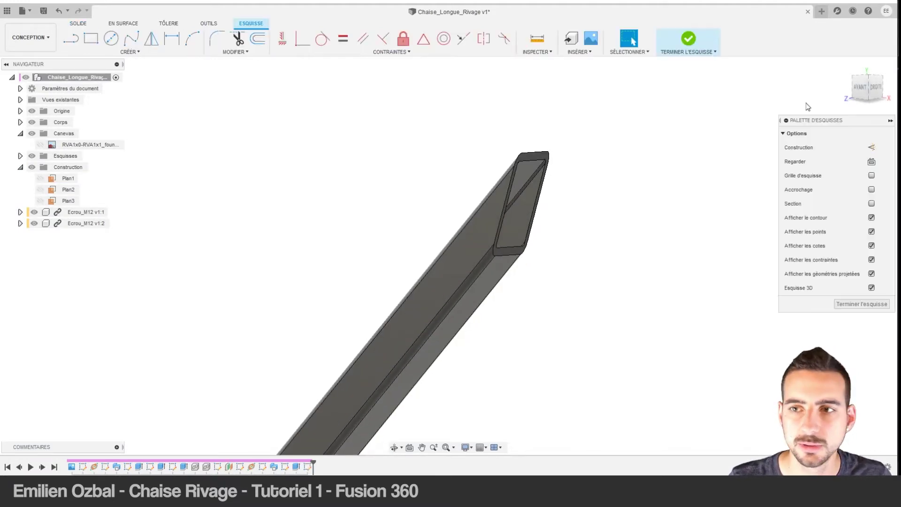
{"action": "left_click", "coordinate": [859, 88]}
{"action": "left_click", "coordinate": [40, 145]}
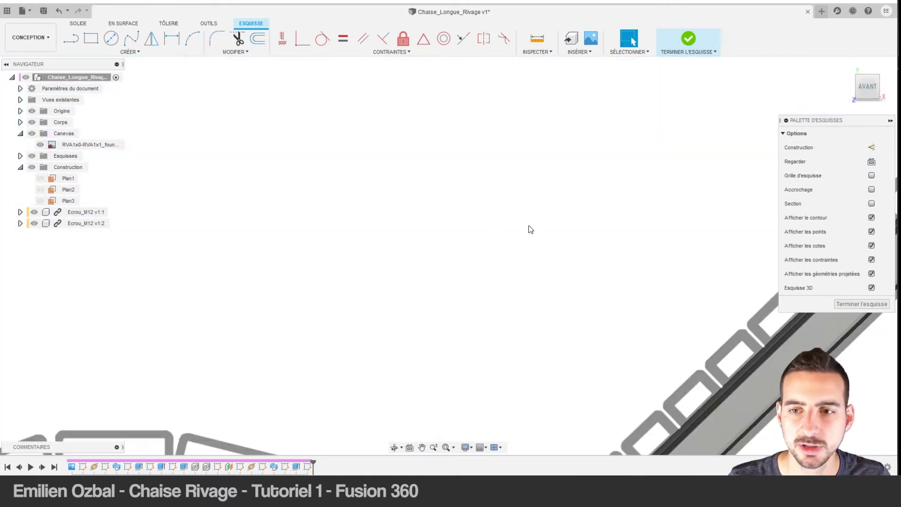
{"action": "middle_click_drag", "start_coordinate": [529, 228], "coordinate": [163, 228]}
{"action": "middle_click_drag", "start_coordinate": [564, 202], "coordinate": [428, 296]}
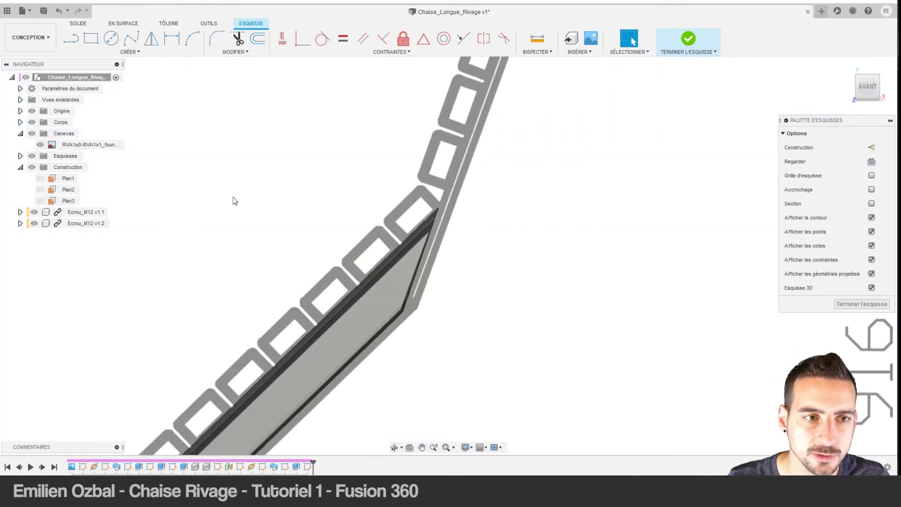
{"action": "left_click", "coordinate": [40, 145]}
{"action": "scroll", "coordinate": [409, 315], "scroll_direction": "up", "scroll_amount": 3}
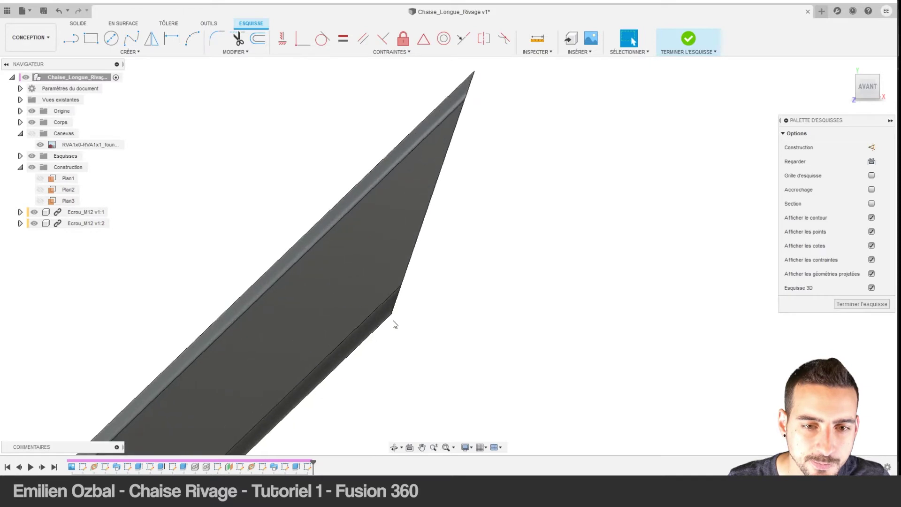
{"action": "middle_click_drag", "start_coordinate": [406, 312], "coordinate": [263, 244], "text": "shift"}
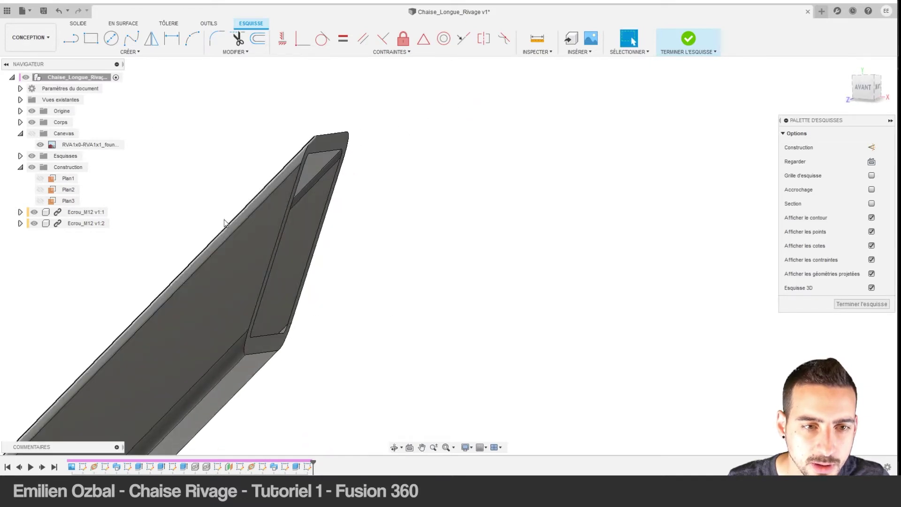
Draw a guide line rising upward from the tube end's corner.
{"action": "left_click", "coordinate": [71, 41]}
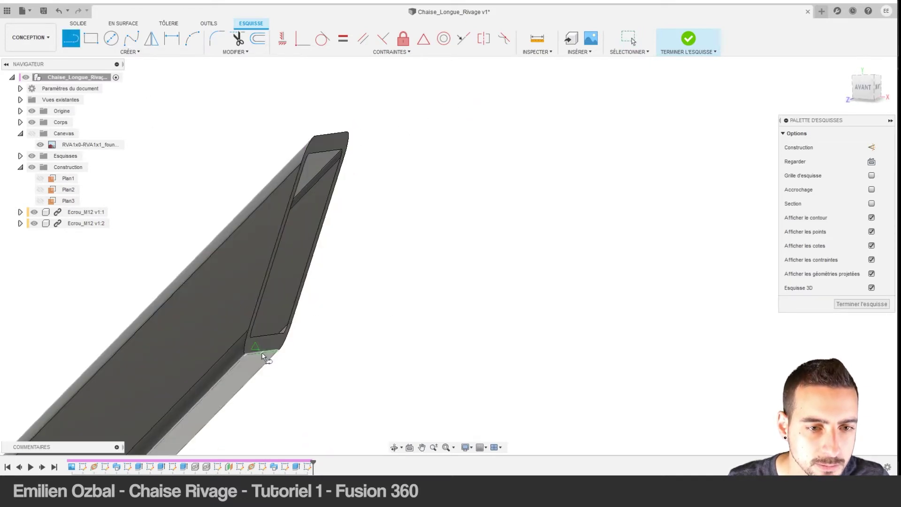
{"action": "left_click", "coordinate": [263, 356]}
{"action": "middle_click_drag", "start_coordinate": [368, 136], "coordinate": [401, 114], "text": "shift"}
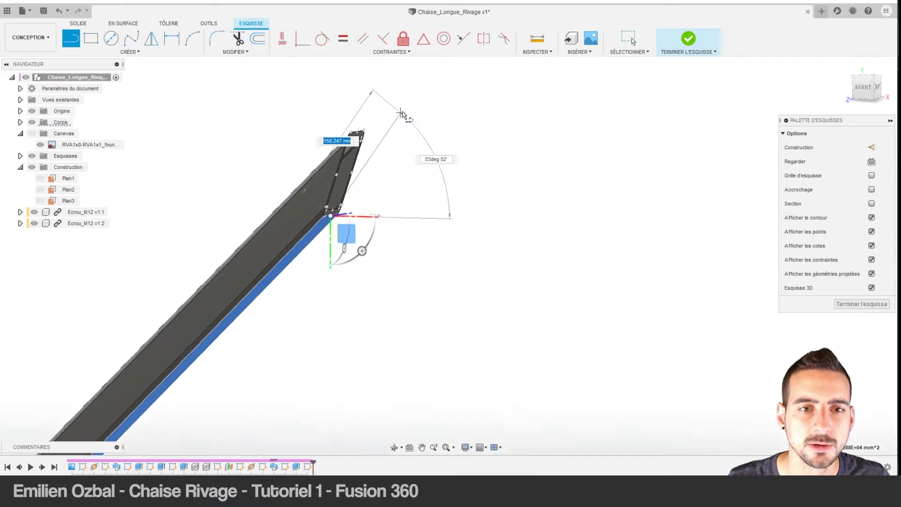
{"action": "scroll", "coordinate": [401, 114], "scroll_direction": "down", "scroll_amount": 2}
{"action": "left_click", "coordinate": [384, 123]}
{"action": "key", "text": "Escape"}
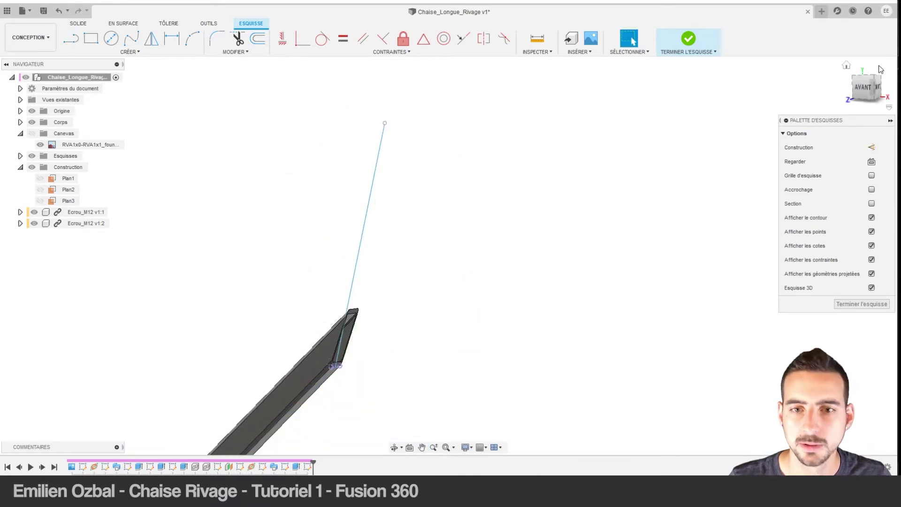
{"action": "scroll", "coordinate": [366, 338], "scroll_direction": "up", "scroll_amount": 2}
{"action": "scroll", "coordinate": [315, 292], "scroll_direction": "up", "scroll_amount": 2}
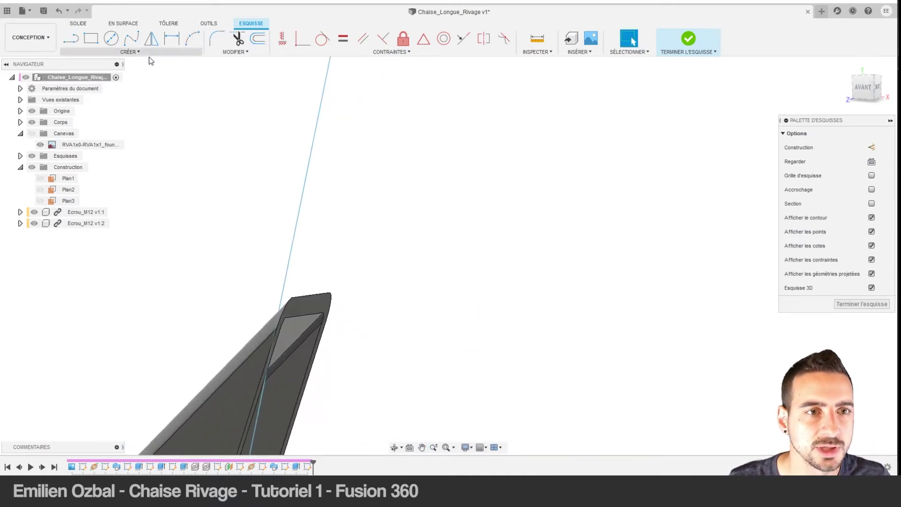
Place a point at the top edge's midpoint and make it coincident with the guide line.
{"action": "left_click", "coordinate": [134, 52]}
{"action": "left_click", "coordinate": [115, 155]}
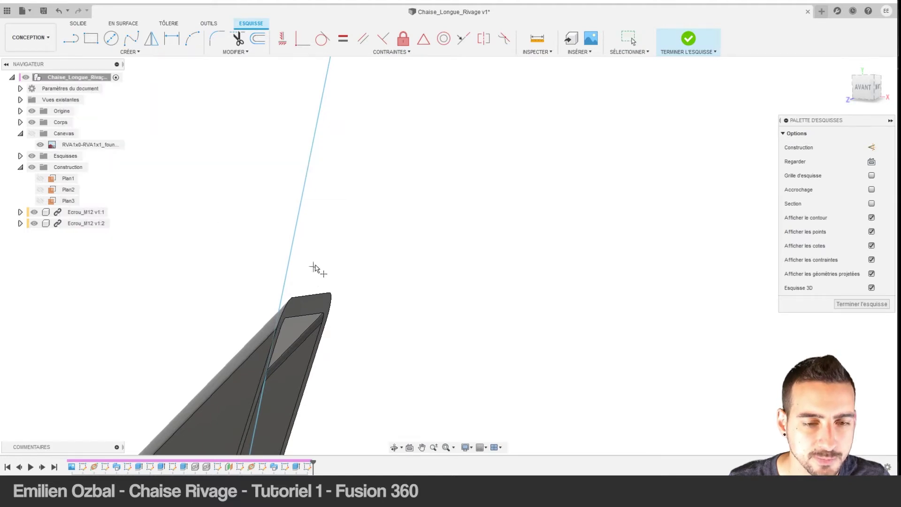
{"action": "left_click", "coordinate": [315, 264]}
{"action": "key", "text": "Escape"}
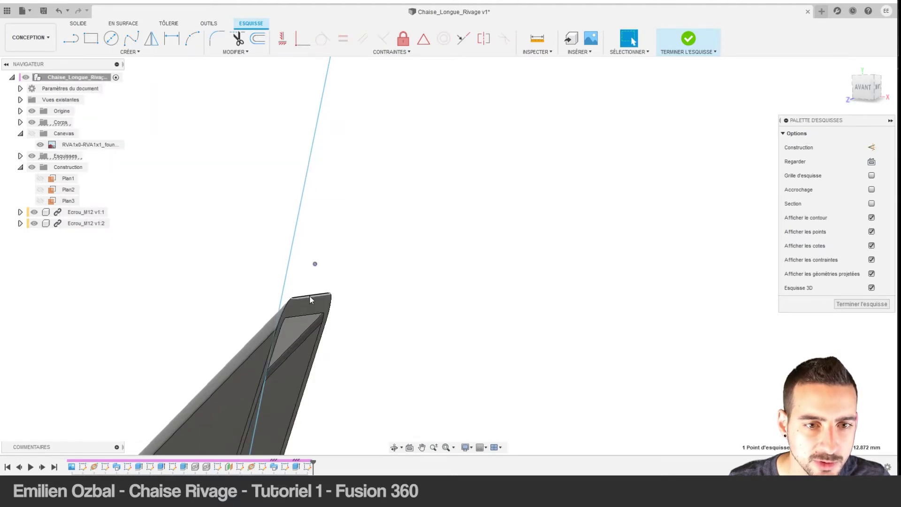
{"action": "left_click", "coordinate": [423, 38]}
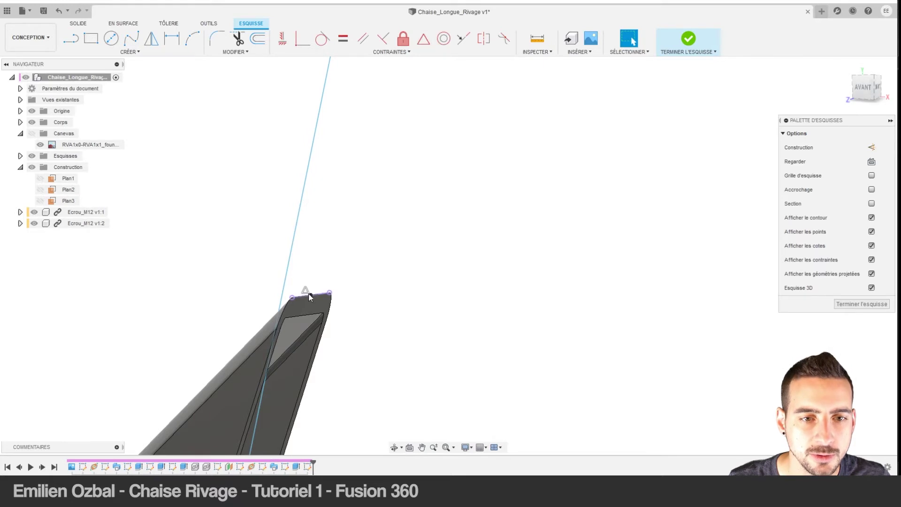
{"action": "left_click", "coordinate": [293, 255]}
{"action": "left_click", "coordinate": [306, 42]}
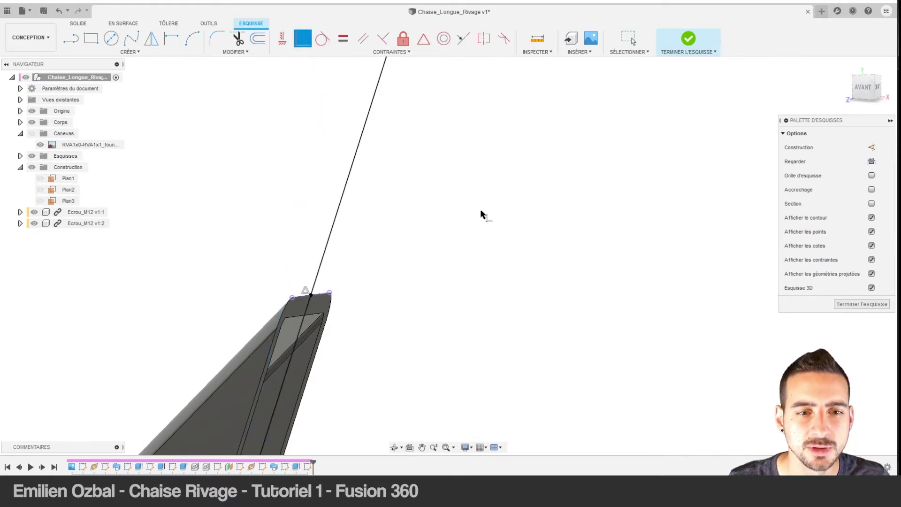
{"action": "left_click", "coordinate": [861, 89]}
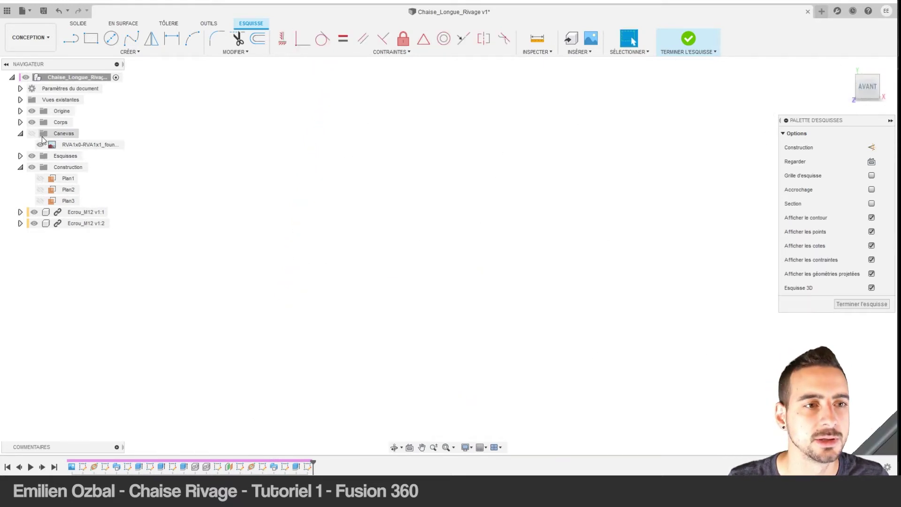
Show the reference image and drag the guide line's top end onto the drawing's corner.
{"action": "left_click", "coordinate": [31, 133]}
{"action": "scroll", "coordinate": [555, 209], "scroll_direction": "up", "scroll_amount": 3}
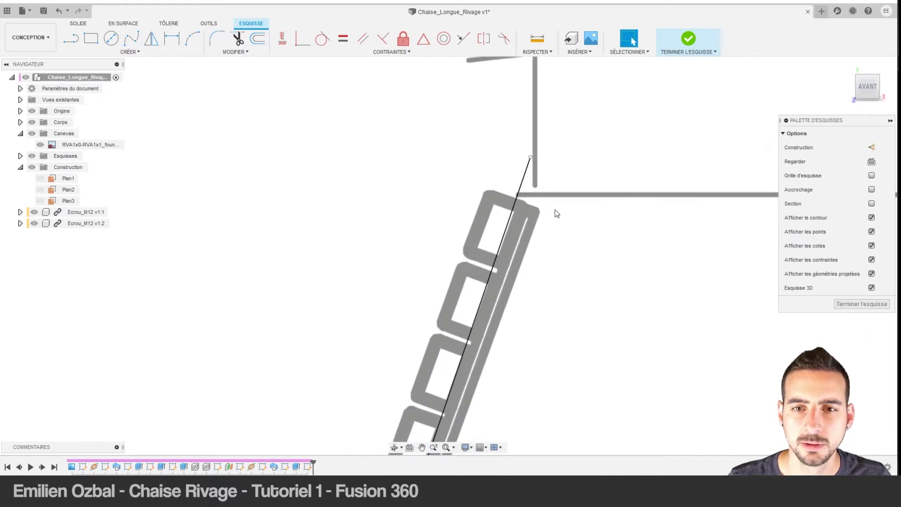
{"action": "left_click_drag", "start_coordinate": [532, 160], "coordinate": [521, 190]}
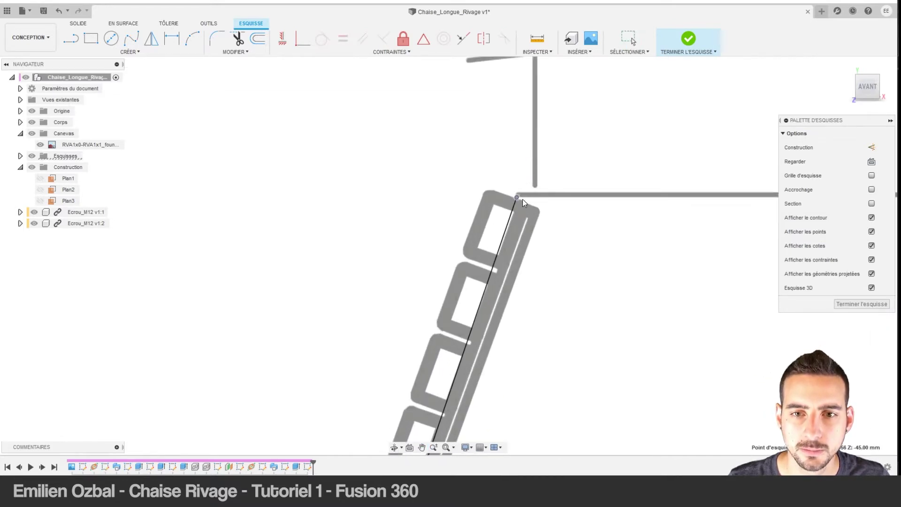
{"action": "scroll", "coordinate": [520, 198], "scroll_direction": "down", "scroll_amount": 3}
{"action": "scroll", "coordinate": [545, 255], "scroll_direction": "up", "scroll_amount": 2}
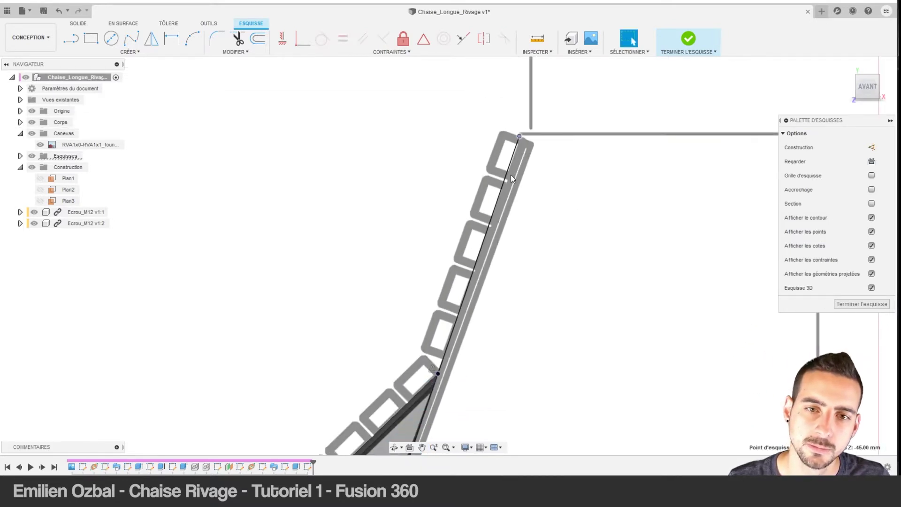
Dimension the guide line's top end at a height of 916 mm.
{"action": "key", "text": "d"}
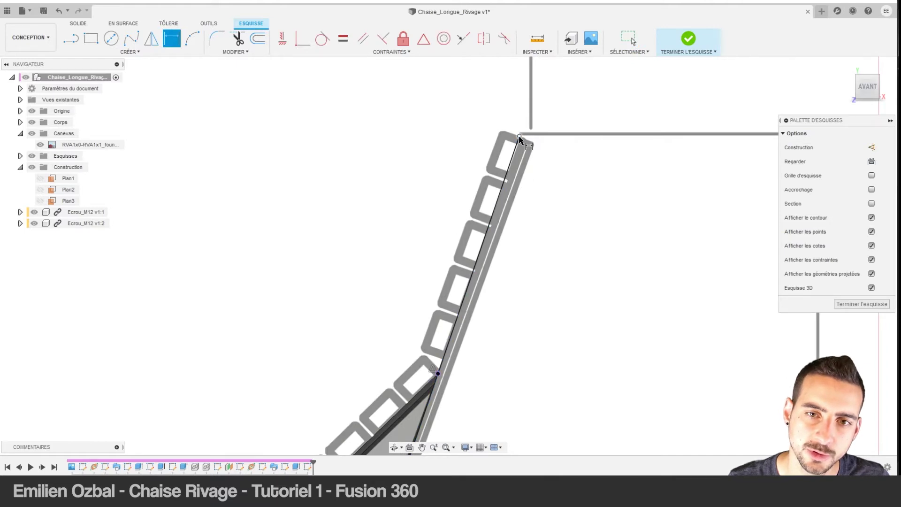
{"action": "scroll", "coordinate": [639, 221], "scroll_direction": "down", "scroll_amount": 3}
{"action": "middle_click_drag", "start_coordinate": [749, 402], "coordinate": [703, 290]}
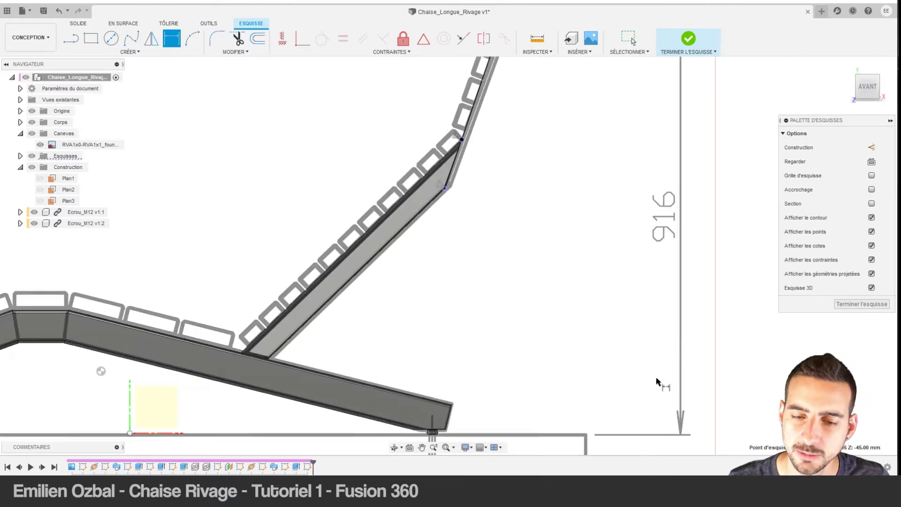
{"action": "scroll", "coordinate": [591, 323], "scroll_direction": "up", "scroll_amount": 2}
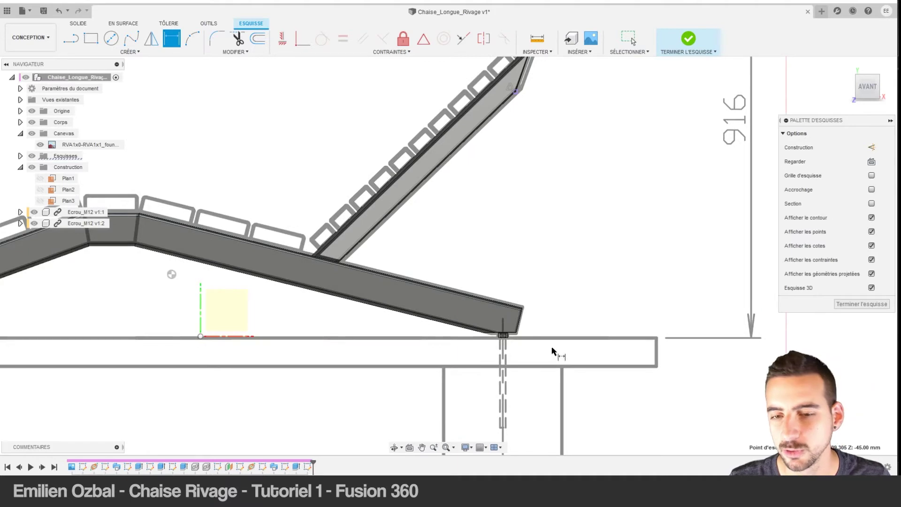
{"action": "scroll", "coordinate": [539, 347], "scroll_direction": "up", "scroll_amount": 3}
{"action": "scroll", "coordinate": [471, 370], "scroll_direction": "up", "scroll_amount": 3}
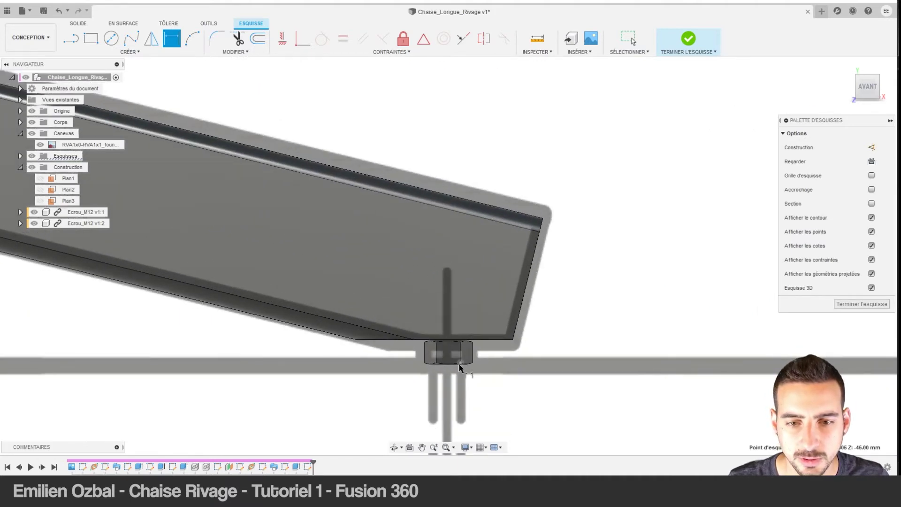
{"action": "scroll", "coordinate": [586, 251], "scroll_direction": "down", "scroll_amount": 2}
{"action": "scroll", "coordinate": [612, 251], "scroll_direction": "down", "scroll_amount": 3}
{"action": "scroll", "coordinate": [693, 177], "scroll_direction": "down", "scroll_amount": 2}
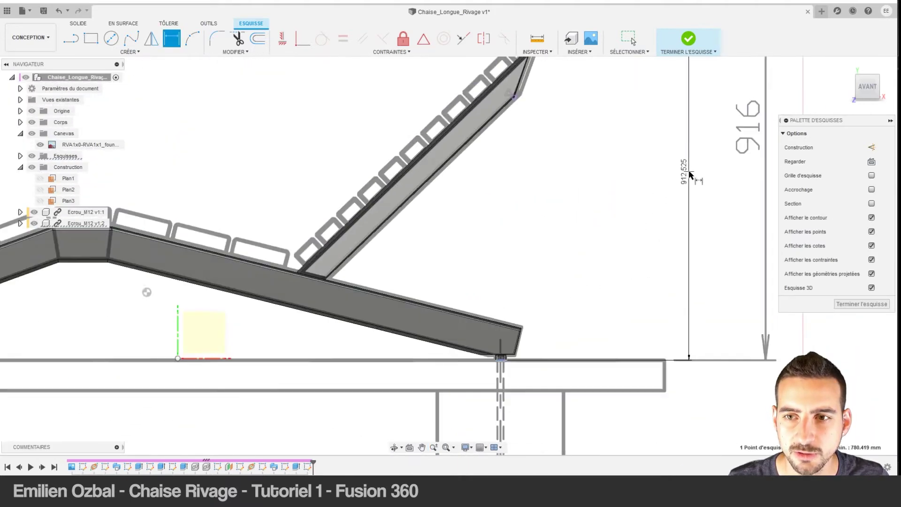
{"action": "scroll", "coordinate": [572, 243], "scroll_direction": "down", "scroll_amount": 2}
{"action": "left_click", "coordinate": [573, 241]}
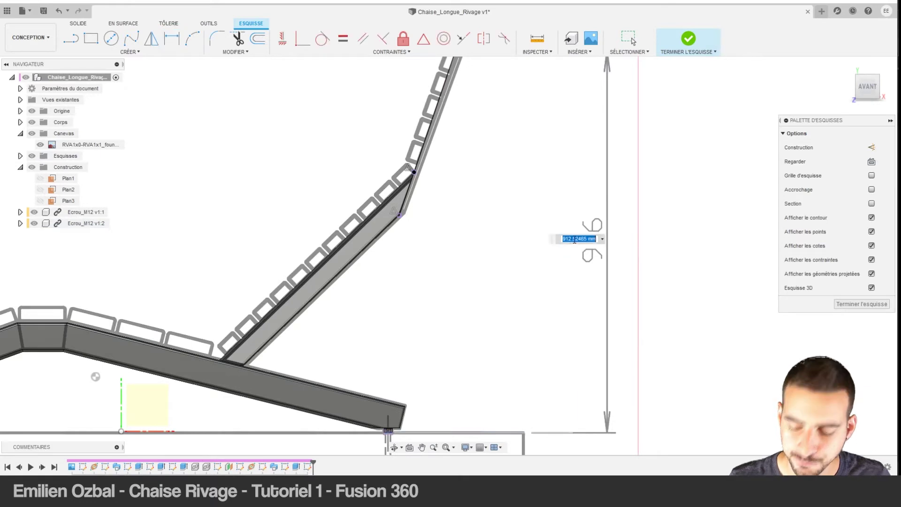
{"action": "type", "text": "916"}
{"action": "key", "text": "Return"}
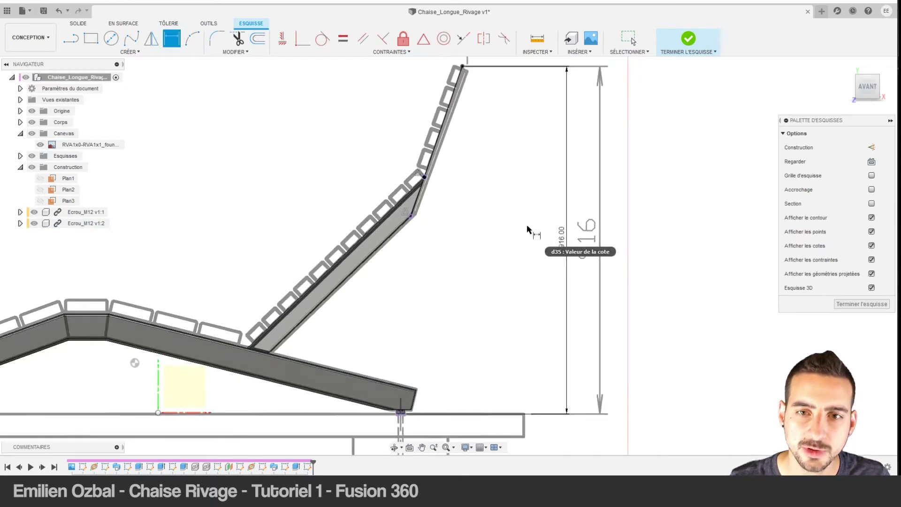
Exit the dimension tool and finish the guide line sketch.
{"action": "scroll", "coordinate": [523, 208], "scroll_direction": "down", "scroll_amount": 2}
{"action": "scroll", "coordinate": [471, 185], "scroll_direction": "up", "scroll_amount": 5}
{"action": "key", "text": "Escape"}
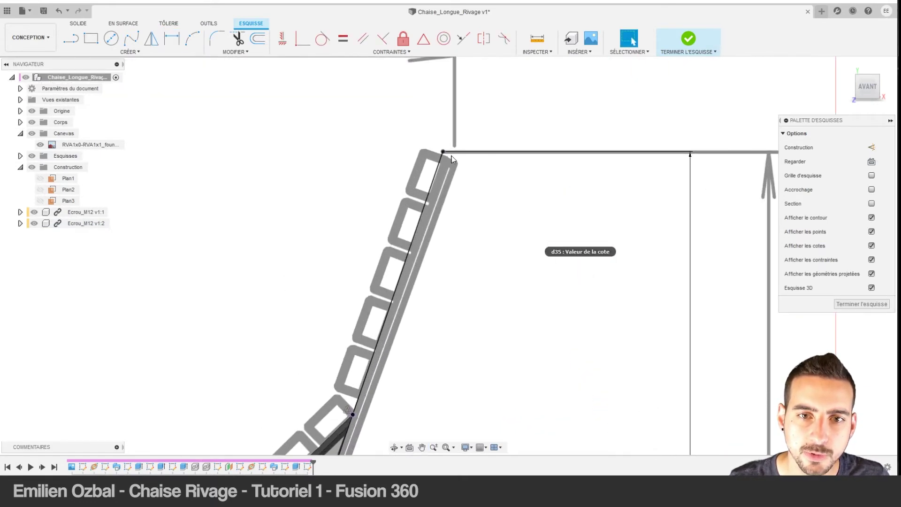
{"action": "scroll", "coordinate": [557, 224], "scroll_direction": "down", "scroll_amount": 2}
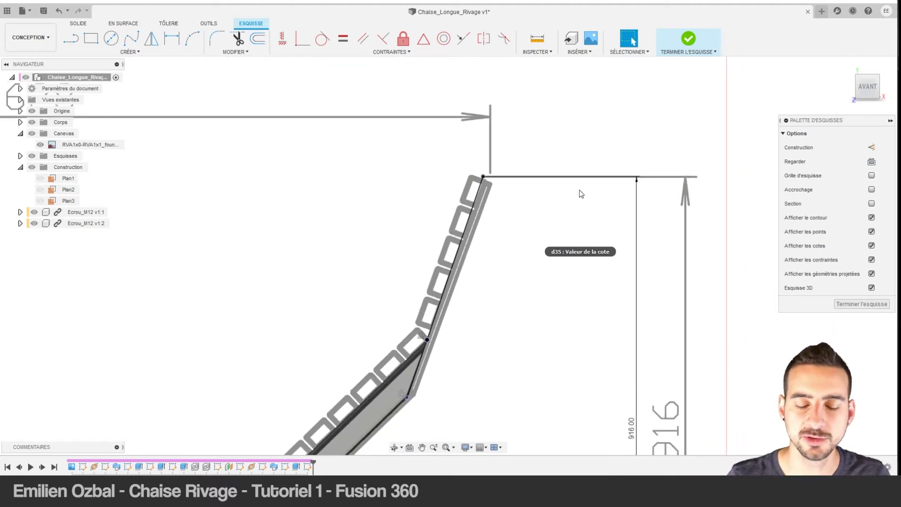
{"action": "middle_click_drag", "start_coordinate": [477, 244], "coordinate": [477, 227]}
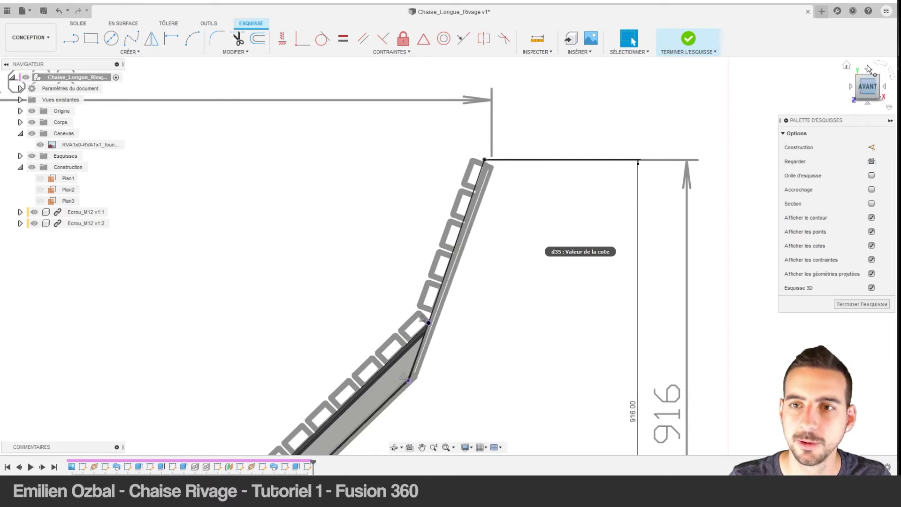
{"action": "left_click", "coordinate": [688, 38]}
Hide the canvas image and create Plan4 along the backrest guide line.
{"action": "scroll", "coordinate": [507, 147], "scroll_direction": "down", "scroll_amount": 3}
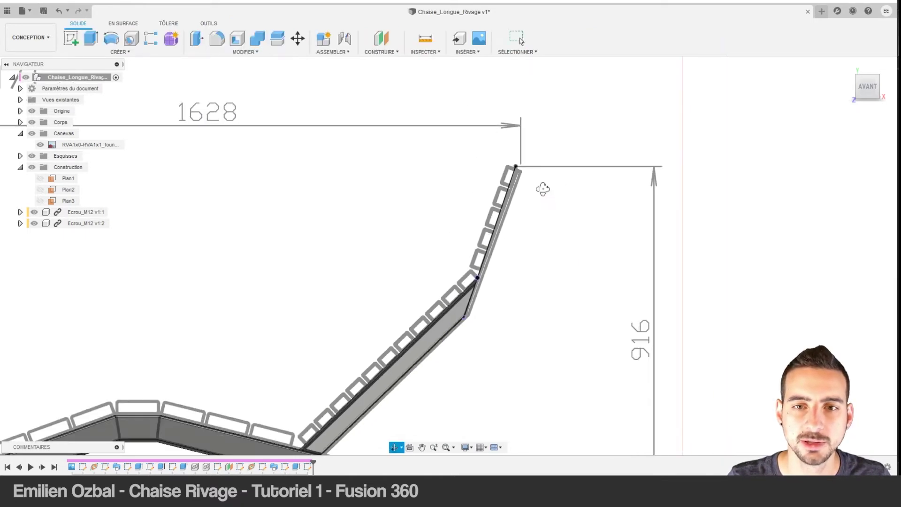
{"action": "middle_click_drag", "start_coordinate": [541, 187], "coordinate": [400, 68], "text": "shift"}
{"action": "left_click", "coordinate": [39, 147]}
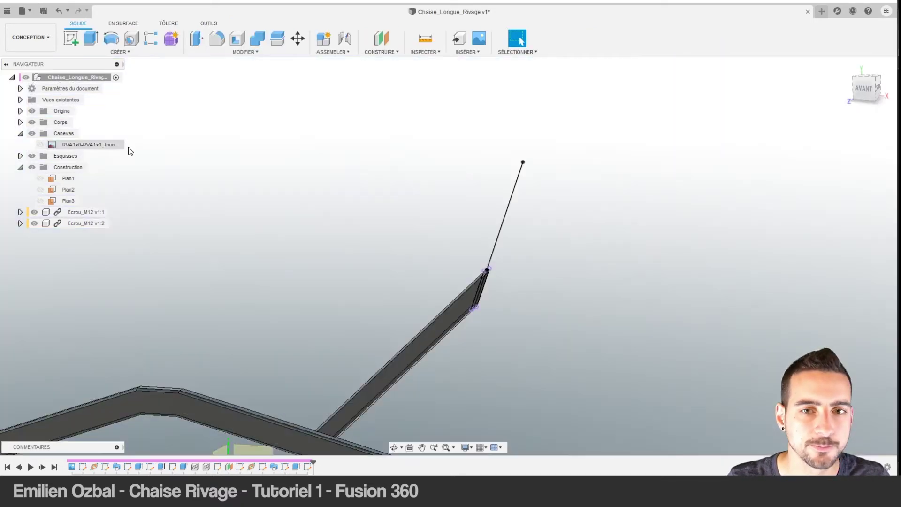
{"action": "left_click", "coordinate": [380, 52]}
{"action": "left_click", "coordinate": [413, 133]}
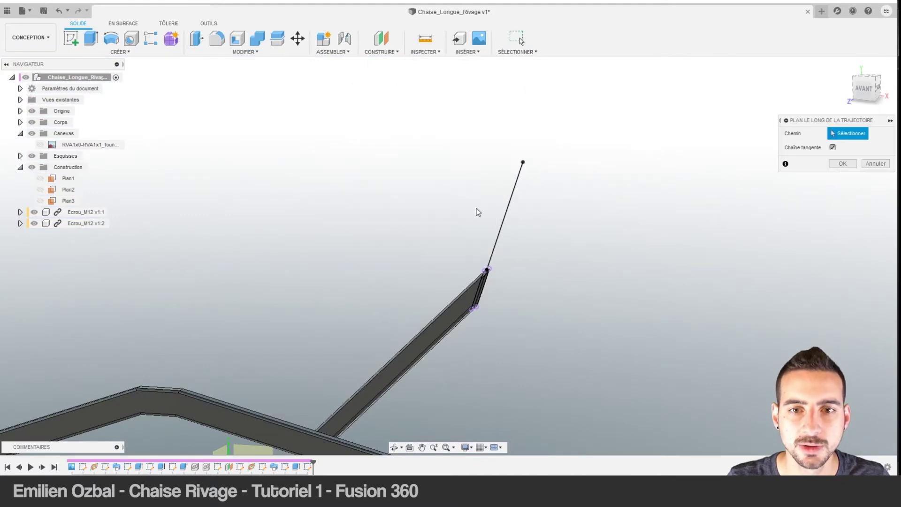
{"action": "left_click", "coordinate": [506, 217]}
{"action": "key", "text": "Return"}
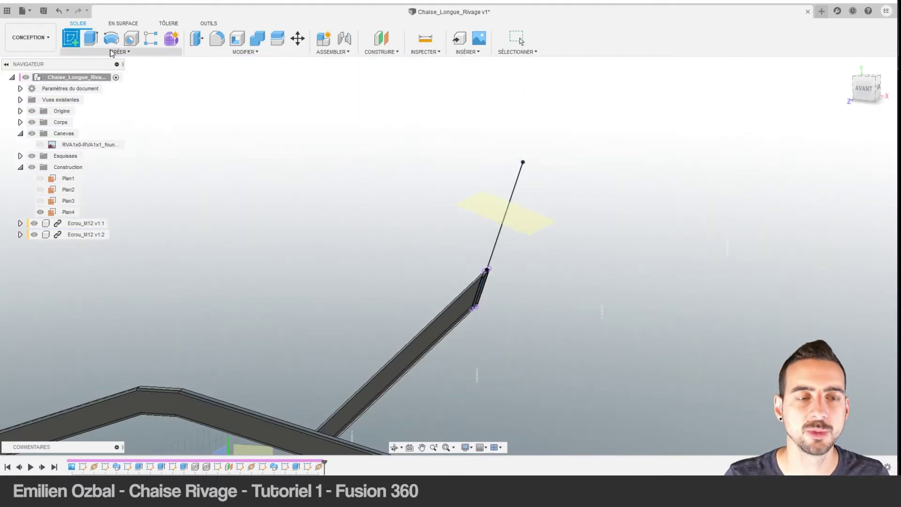
{"action": "left_click", "coordinate": [70, 38]}
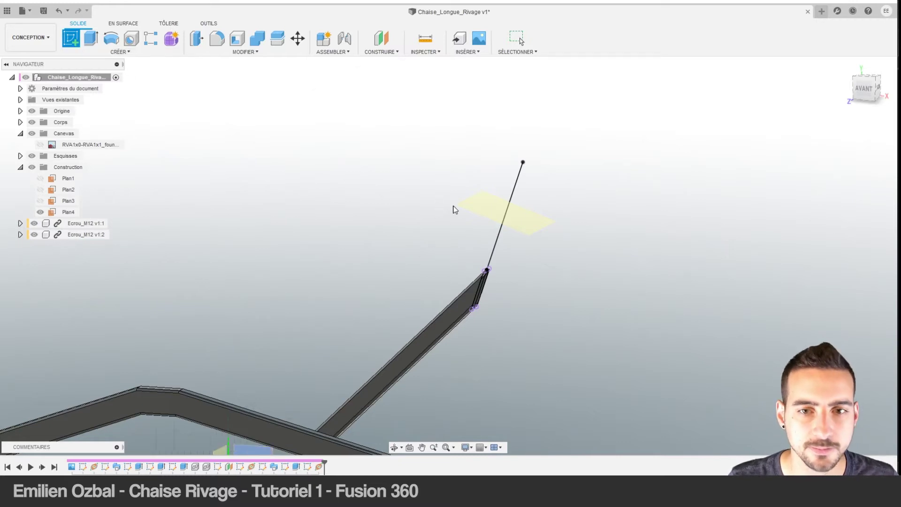
On Plan4, draw a rectangle with its top edge centred on the guide line.
{"action": "left_click", "coordinate": [519, 223]}
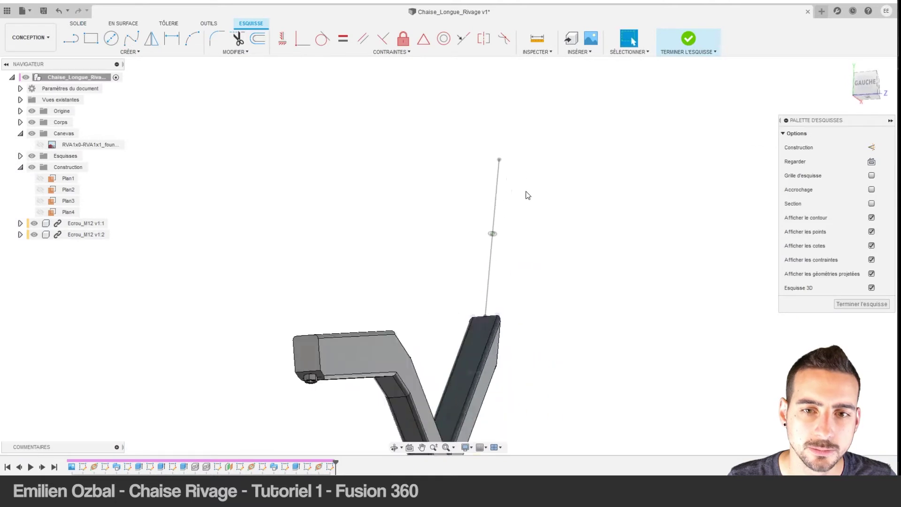
{"action": "left_click", "coordinate": [100, 39]}
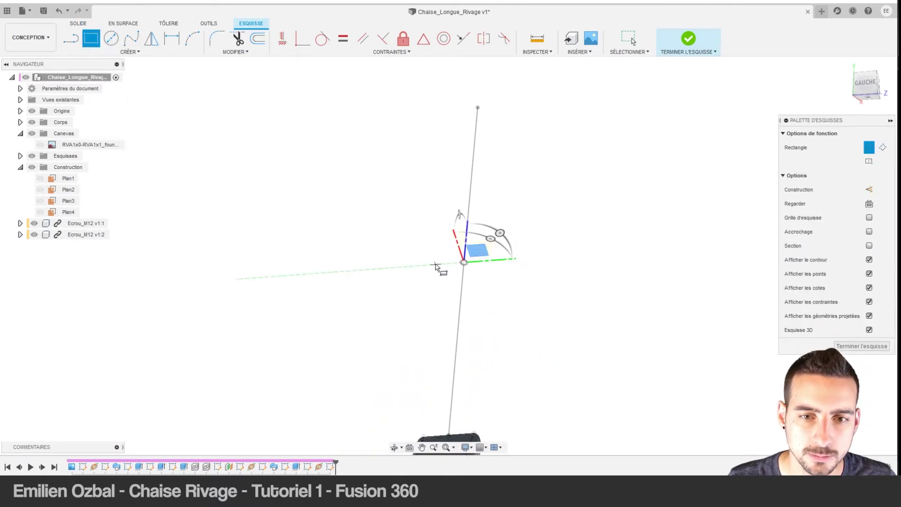
{"action": "left_click_drag", "start_coordinate": [435, 266], "coordinate": [516, 272]}
{"action": "key", "text": "Escape"}
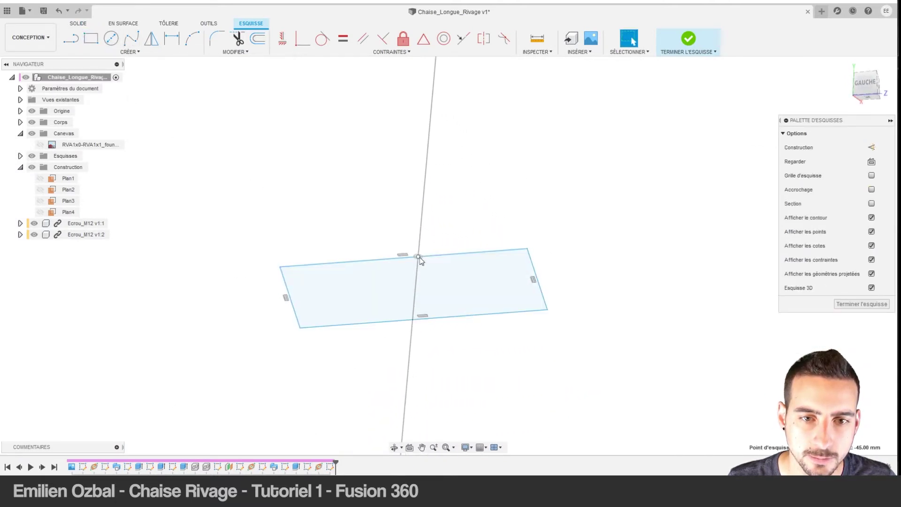
{"action": "left_click", "coordinate": [419, 257]}
{"action": "left_click", "coordinate": [422, 43]}
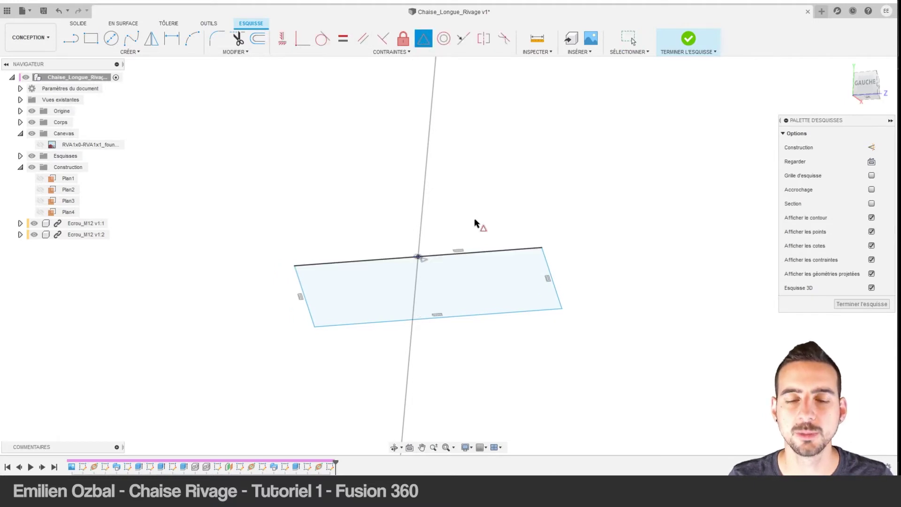
Dimension the rectangle to 80 mm height and 50 mm width.
{"action": "key", "text": "d"}
{"action": "left_click", "coordinate": [547, 263]}
{"action": "left_click", "coordinate": [571, 274]}
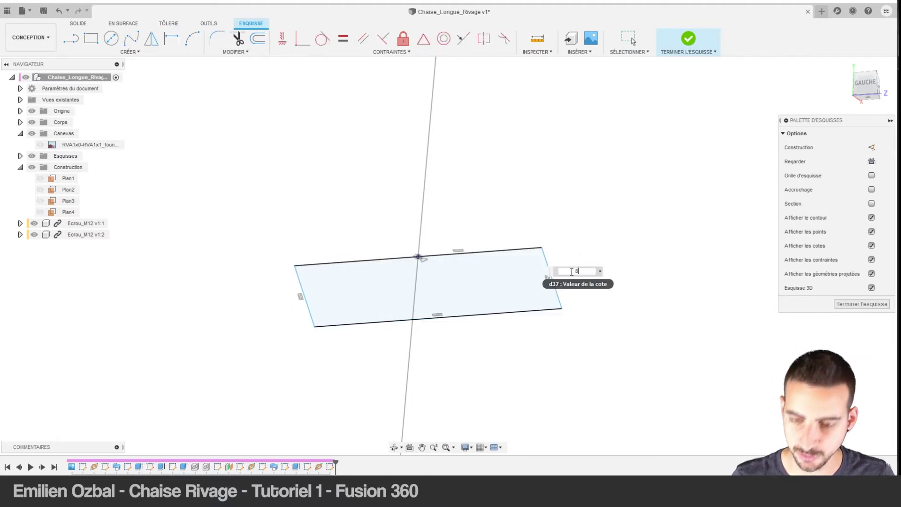
{"action": "type", "text": "80"}
{"action": "key", "text": "Return"}
{"action": "left_click", "coordinate": [513, 251]}
{"action": "left_click", "coordinate": [497, 216]}
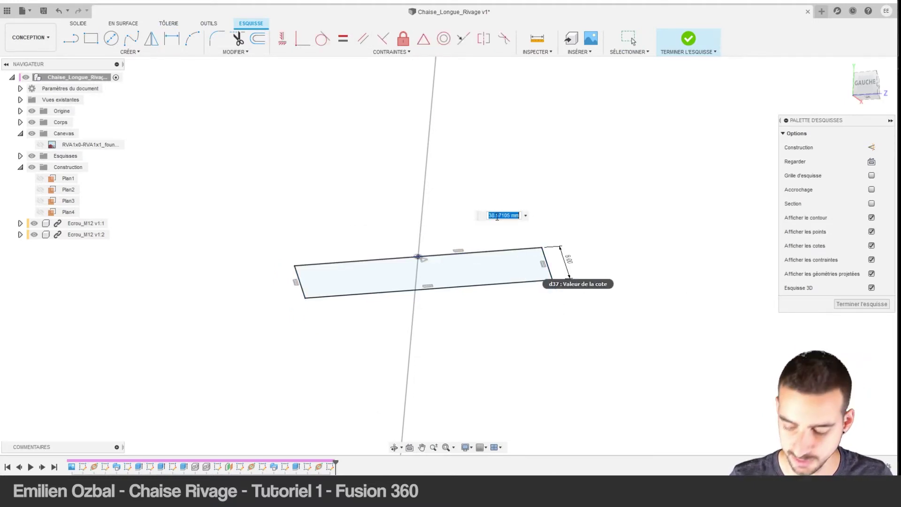
{"action": "key", "text": "Return"}
{"action": "key", "text": "Escape"}
{"action": "scroll", "coordinate": [499, 221], "scroll_direction": "down", "scroll_amount": 3}
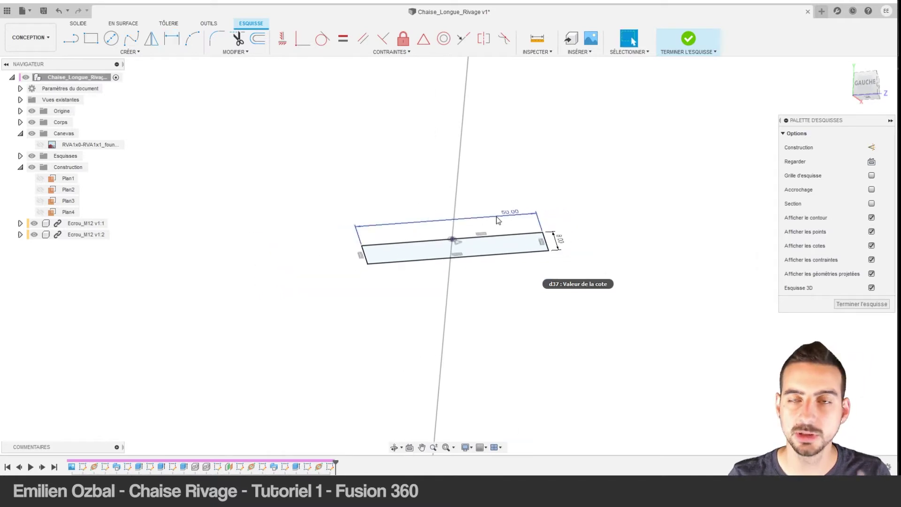
{"action": "left_click", "coordinate": [98, 53]}
Finish the rectangle sketch and attempt a first sweep along the guide line, then cancel it.
{"action": "left_click", "coordinate": [688, 38]}
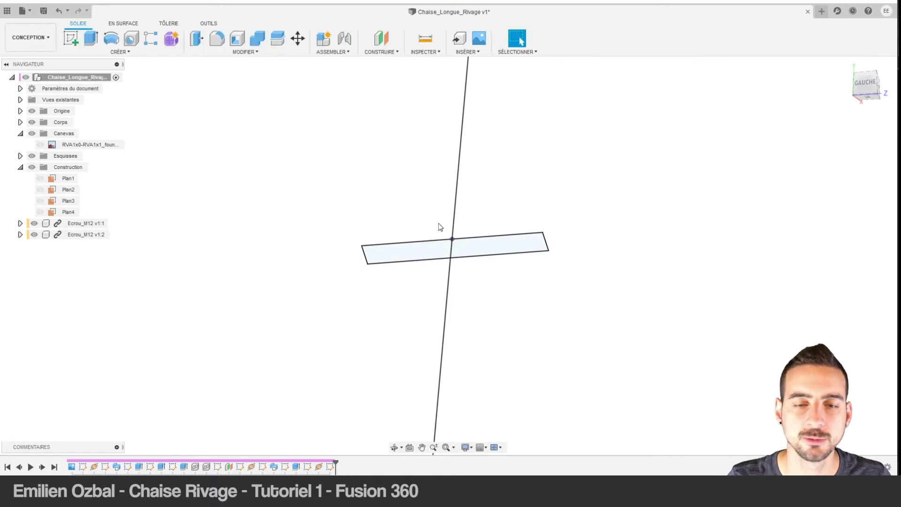
{"action": "left_click", "coordinate": [90, 53]}
{"action": "left_click", "coordinate": [81, 124]}
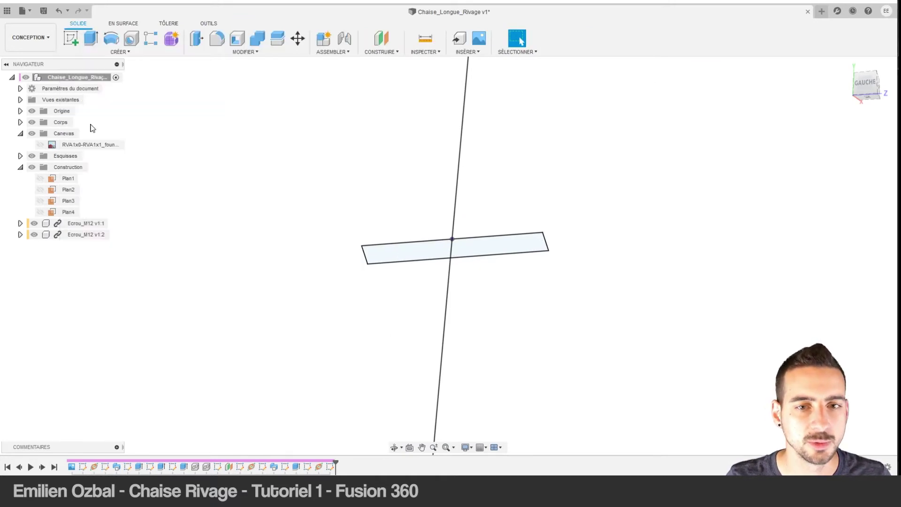
{"action": "left_click", "coordinate": [489, 252]}
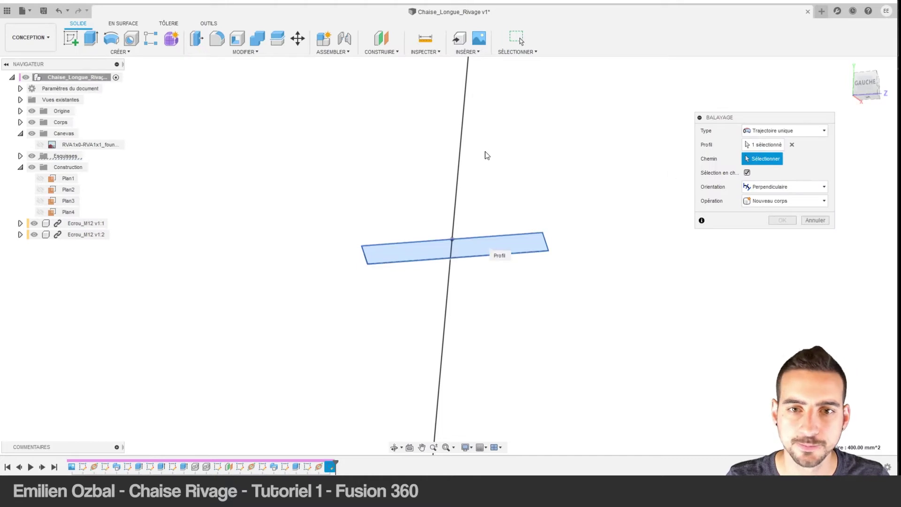
{"action": "left_click", "coordinate": [485, 154]}
{"action": "scroll", "coordinate": [524, 174], "scroll_direction": "down", "scroll_amount": 5}
{"action": "middle_click_drag", "start_coordinate": [523, 117], "coordinate": [523, 173]}
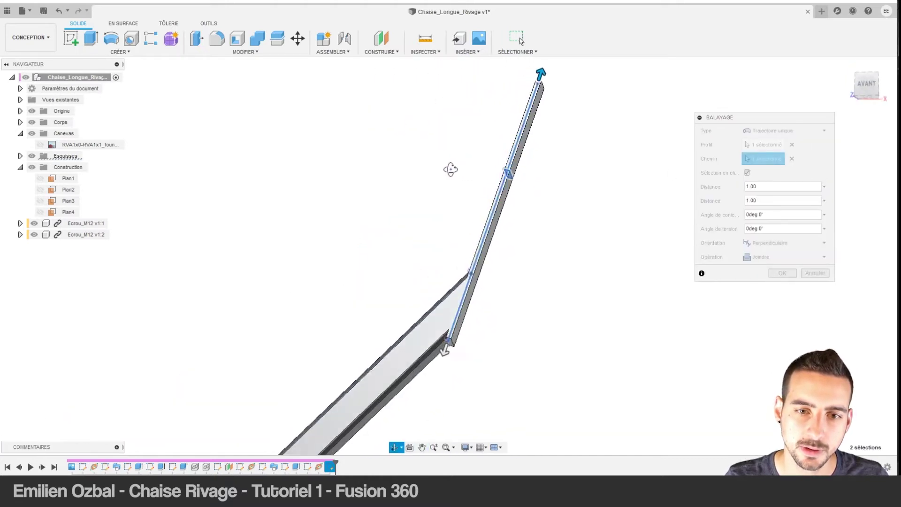
{"action": "left_click_drag", "start_coordinate": [450, 176], "coordinate": [533, 318]}
{"action": "scroll", "coordinate": [412, 321], "scroll_direction": "up", "scroll_amount": 5}
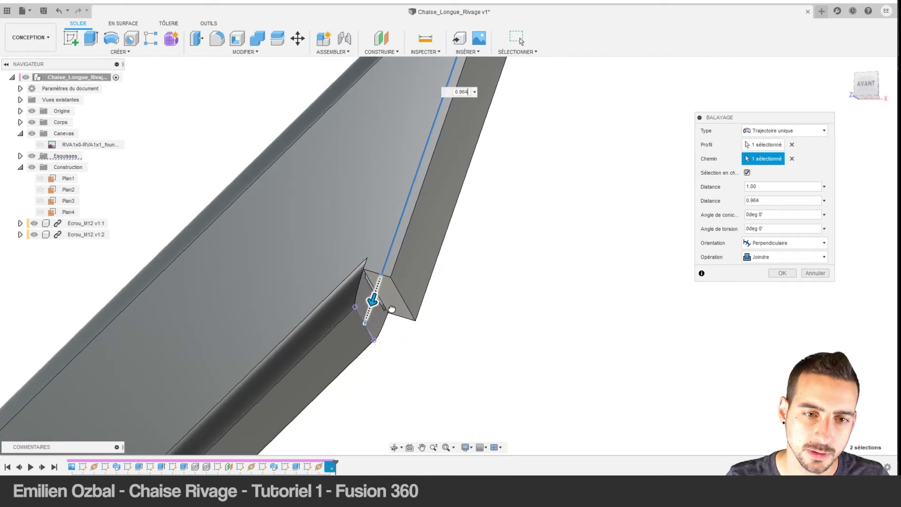
{"action": "key", "text": "Return"}
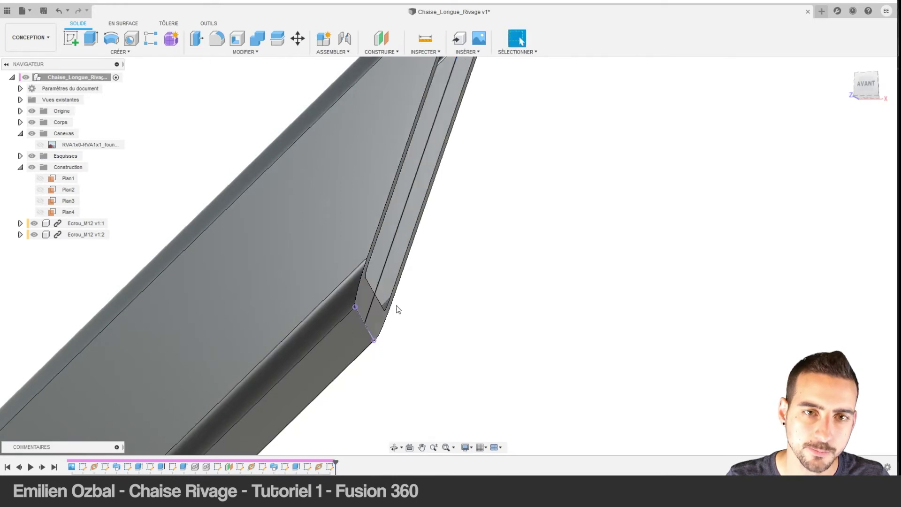
Sweep the rectangle profile along the guide line as a new body.
{"action": "left_click", "coordinate": [118, 51]}
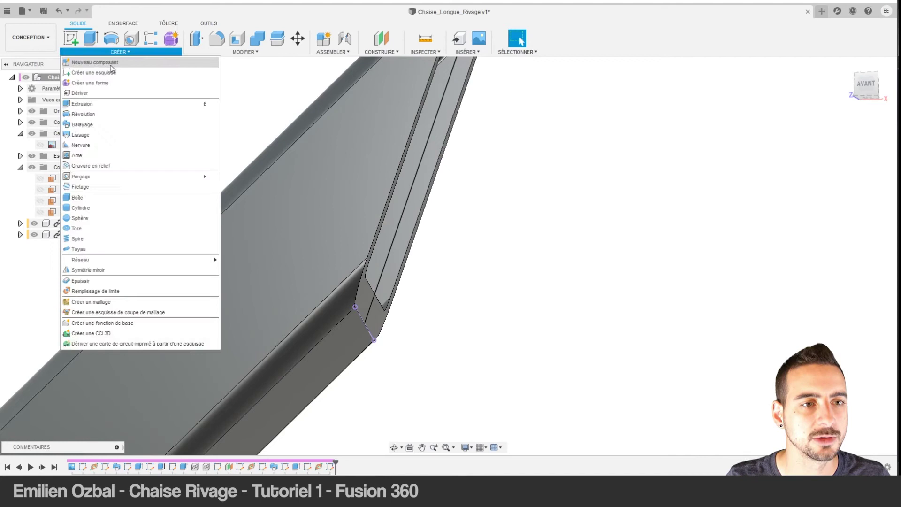
{"action": "left_click", "coordinate": [90, 121]}
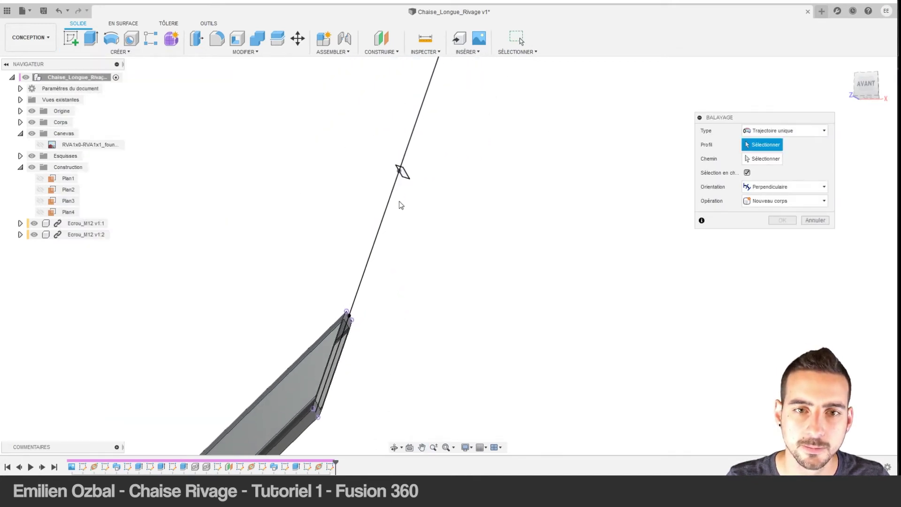
{"action": "left_click", "coordinate": [387, 190]}
{"action": "left_click", "coordinate": [772, 162]}
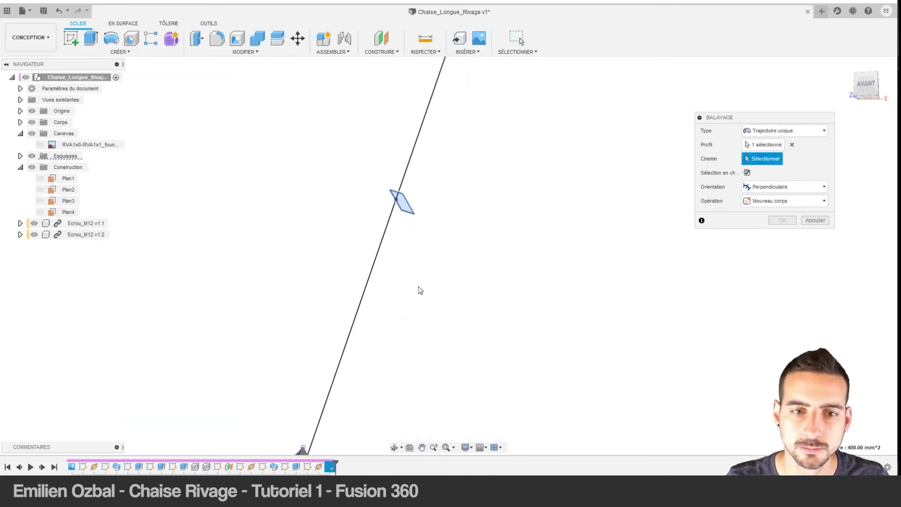
{"action": "left_click", "coordinate": [420, 202]}
{"action": "left_click", "coordinate": [782, 272]}
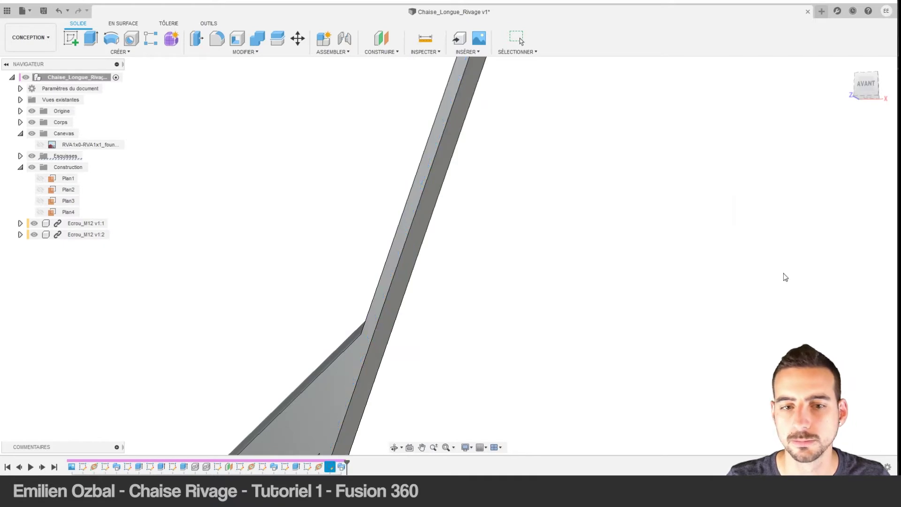
{"action": "scroll", "coordinate": [483, 201], "scroll_direction": "down", "scroll_amount": 2}
{"action": "scroll", "coordinate": [425, 354], "scroll_direction": "up", "scroll_amount": 5}
{"action": "mouse_move", "coordinate": [425, 354]}
{"action": "middle_mouse_down", "text": "shift"}
{"action": "mouse_move", "coordinate": [443, 332]}
{"action": "mouse_move", "coordinate": [466, 328]}
{"action": "mouse_move", "coordinate": [423, 338]}
{"action": "mouse_move", "coordinate": [412, 321]}
{"action": "mouse_move", "coordinate": [413, 342]}
{"action": "mouse_move", "coordinate": [412, 324]}
{"action": "middle_mouse_up", "text": "shift"}
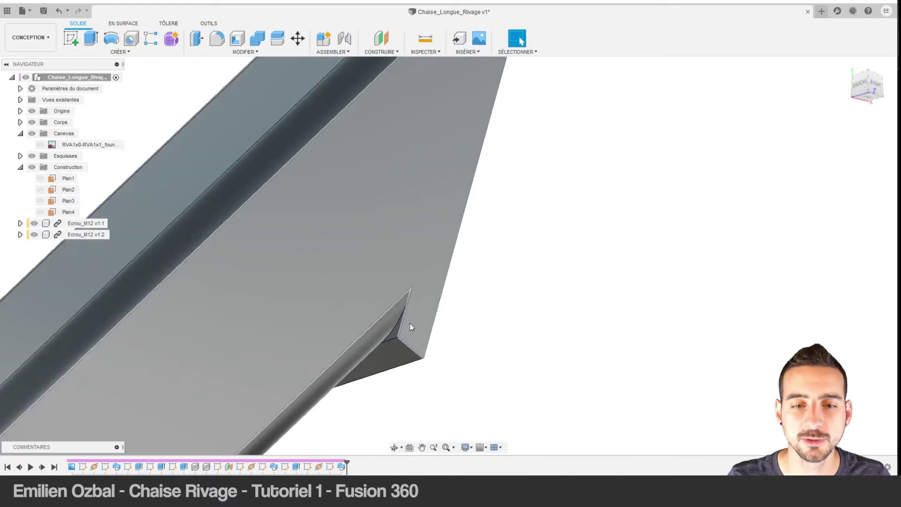
{"action": "scroll", "coordinate": [402, 334], "scroll_direction": "down", "scroll_amount": 3}
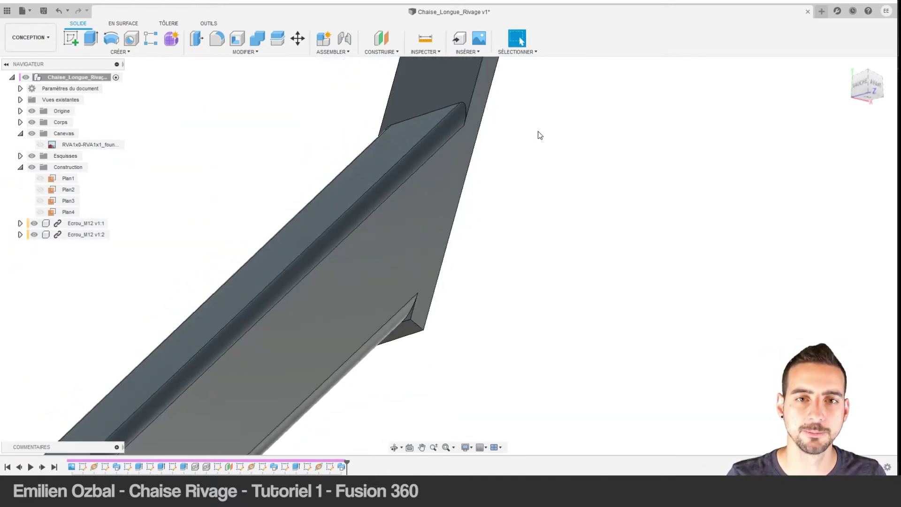
{"action": "scroll", "coordinate": [482, 195], "scroll_direction": "up", "scroll_amount": 1}
{"action": "scroll", "coordinate": [462, 187], "scroll_direction": "down", "scroll_amount": 1}
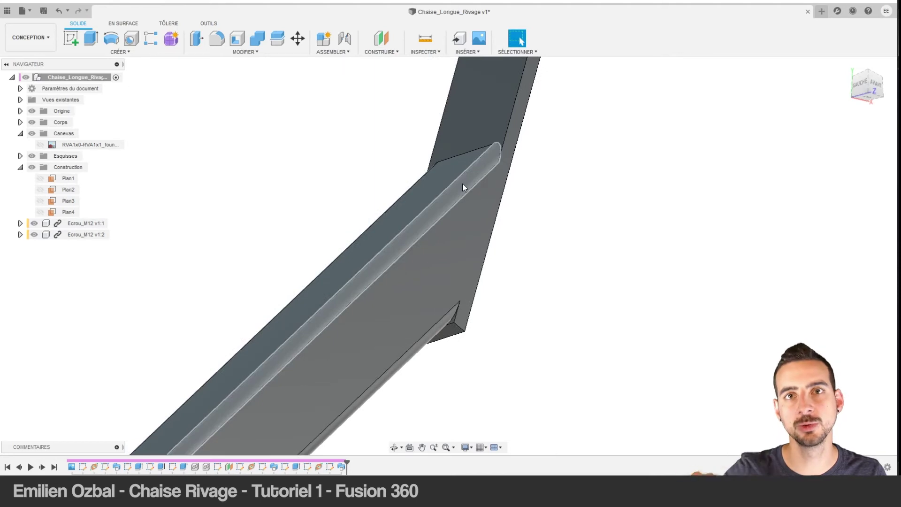
{"action": "mouse_move", "coordinate": [463, 186]}
{"action": "middle_mouse_down", "text": "shift"}
{"action": "mouse_move", "coordinate": [445, 289]}
{"action": "mouse_move", "coordinate": [537, 205]}
{"action": "middle_mouse_up", "text": "shift"}
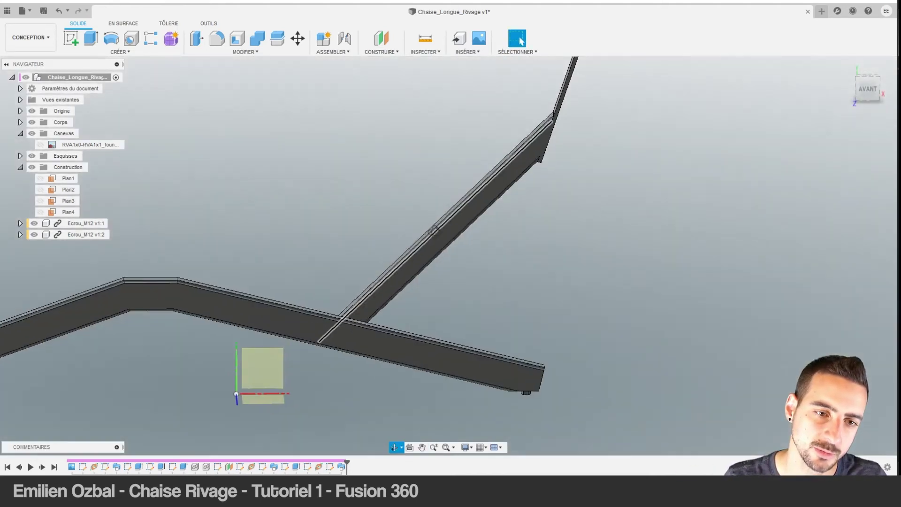
{"action": "scroll", "coordinate": [470, 331], "scroll_direction": "up", "scroll_amount": 5}
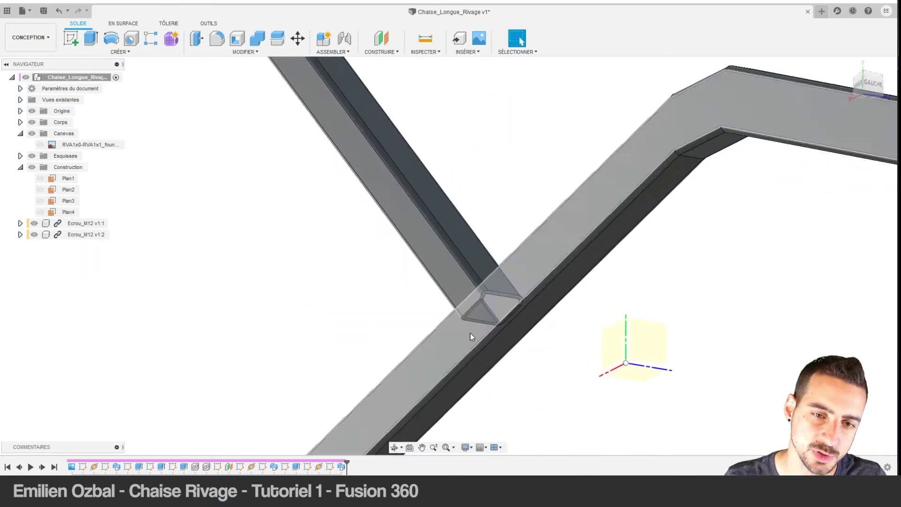
{"action": "scroll", "coordinate": [511, 284], "scroll_direction": "up", "scroll_amount": 3}
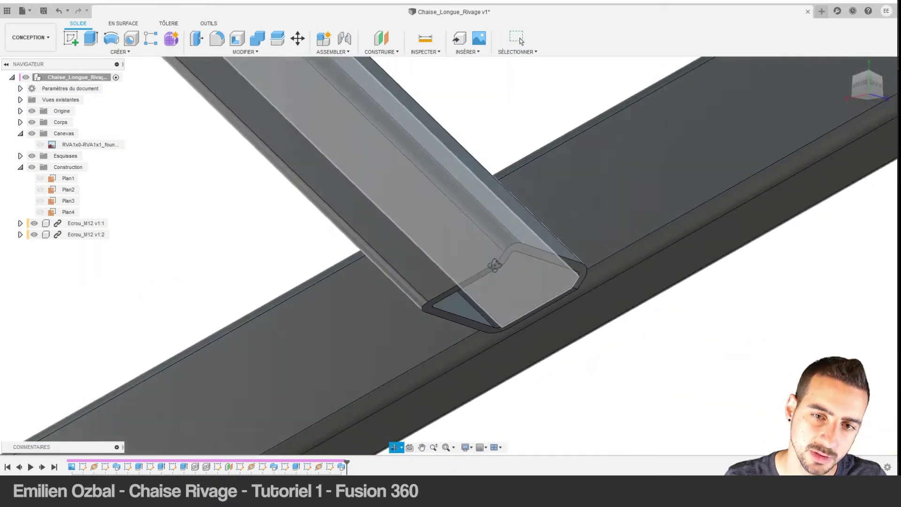
{"action": "mouse_move", "coordinate": [494, 265]}
{"action": "middle_mouse_down", "text": "shift"}
{"action": "mouse_move", "coordinate": [507, 279]}
{"action": "mouse_move", "coordinate": [589, 302]}
{"action": "middle_mouse_up", "text": "shift"}
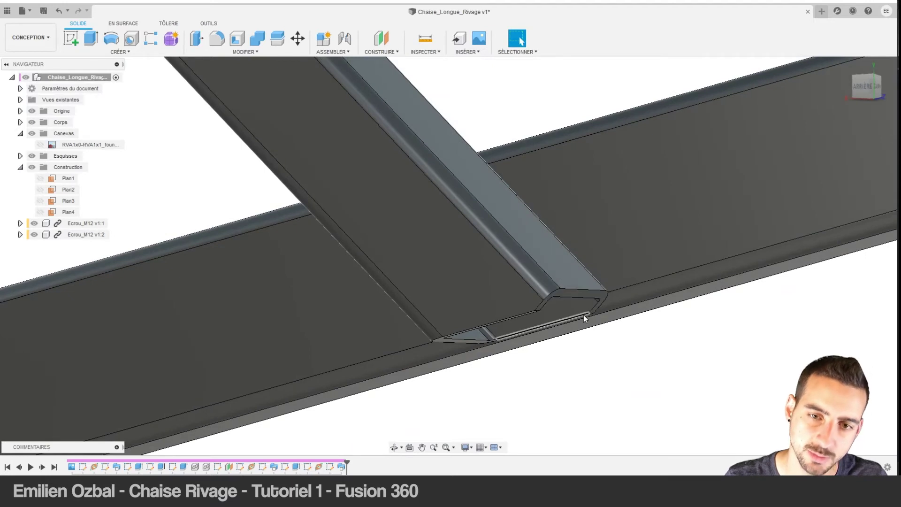
Edit Balayage2 to shorten the backrest sweep distance to about 0.98, then reopen and confirm it.
{"action": "right_click", "coordinate": [276, 468]}
{"action": "left_click", "coordinate": [305, 373]}
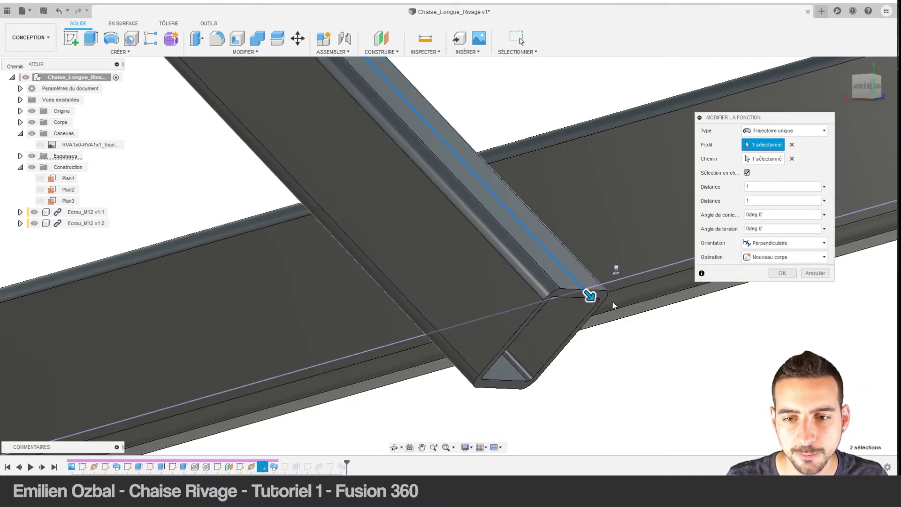
{"action": "mouse_move", "coordinate": [582, 293]}
{"action": "left_mouse_down"}
{"action": "mouse_move", "coordinate": [618, 300]}
{"action": "mouse_move", "coordinate": [569, 273]}
{"action": "left_mouse_up"}
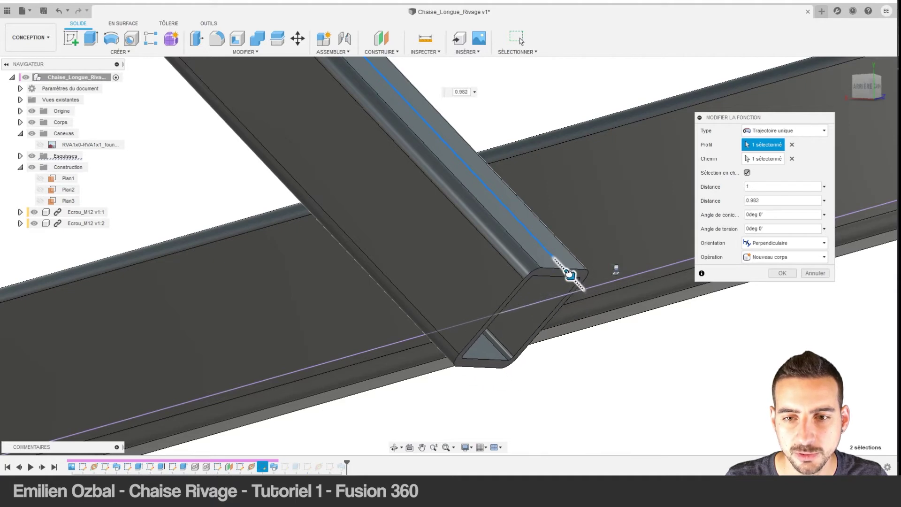
{"action": "left_click", "coordinate": [779, 274]}
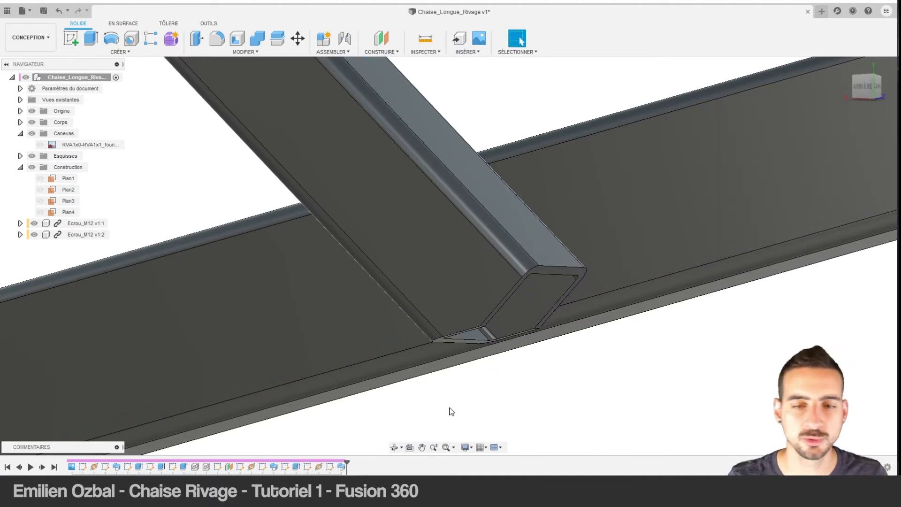
{"action": "right_click", "coordinate": [265, 467]}
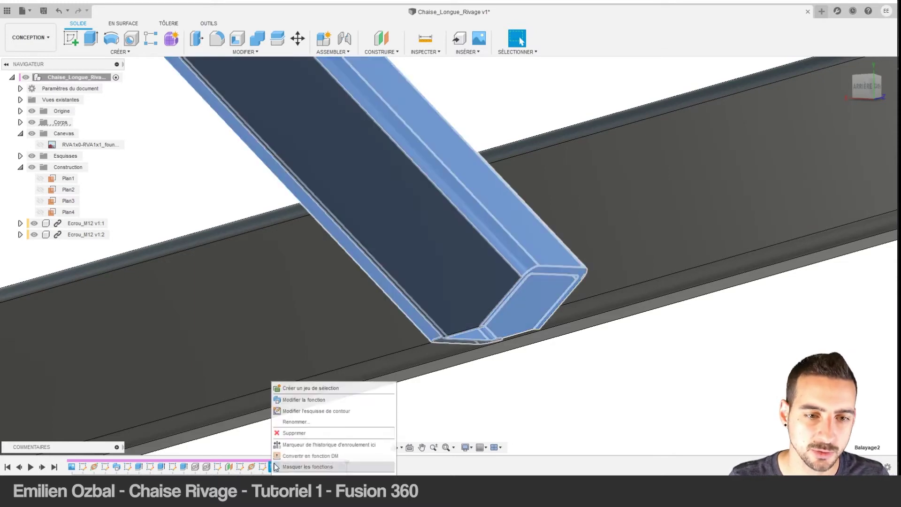
{"action": "left_click", "coordinate": [300, 398]}
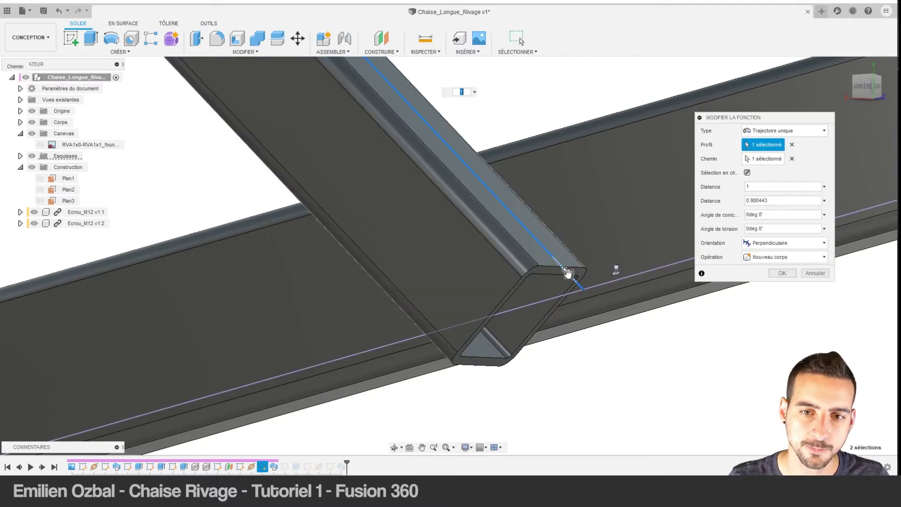
{"action": "left_click", "coordinate": [782, 273]}
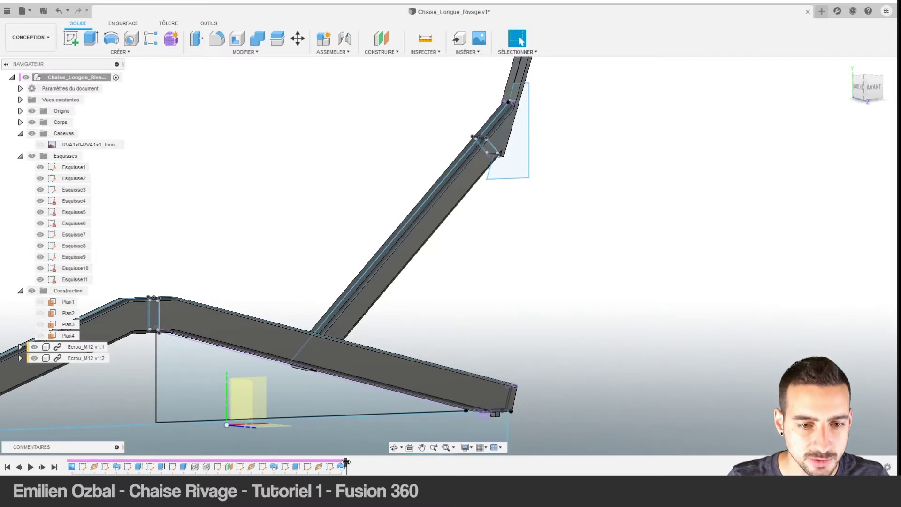
Roll the timeline back to Esquisse7, open it for editing and hide the bodies.
{"action": "left_click", "coordinate": [76, 236]}
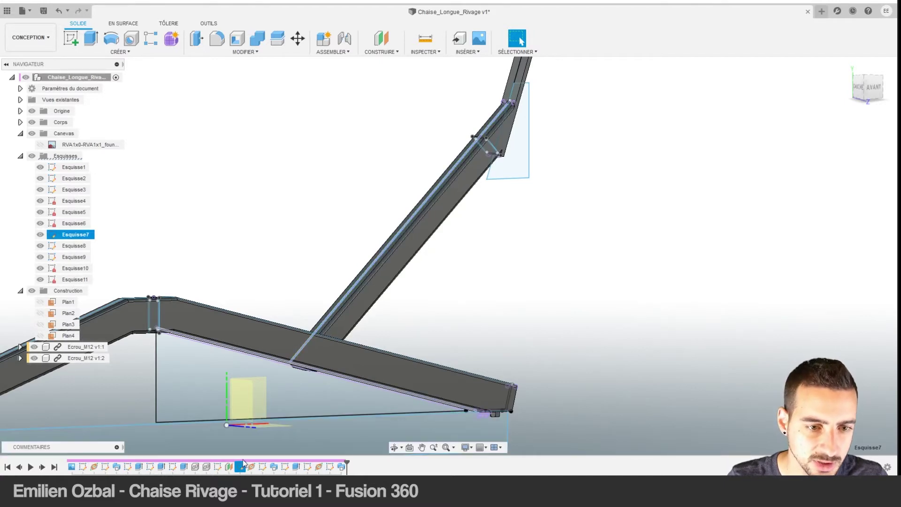
{"action": "left_click_drag", "start_coordinate": [348, 462], "coordinate": [246, 466]}
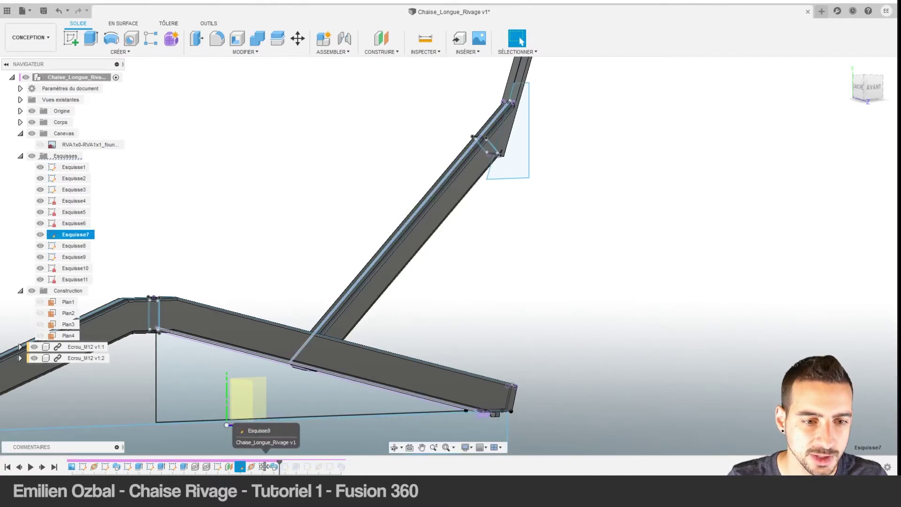
{"action": "right_click", "coordinate": [239, 468]}
{"action": "left_click", "coordinate": [260, 377]}
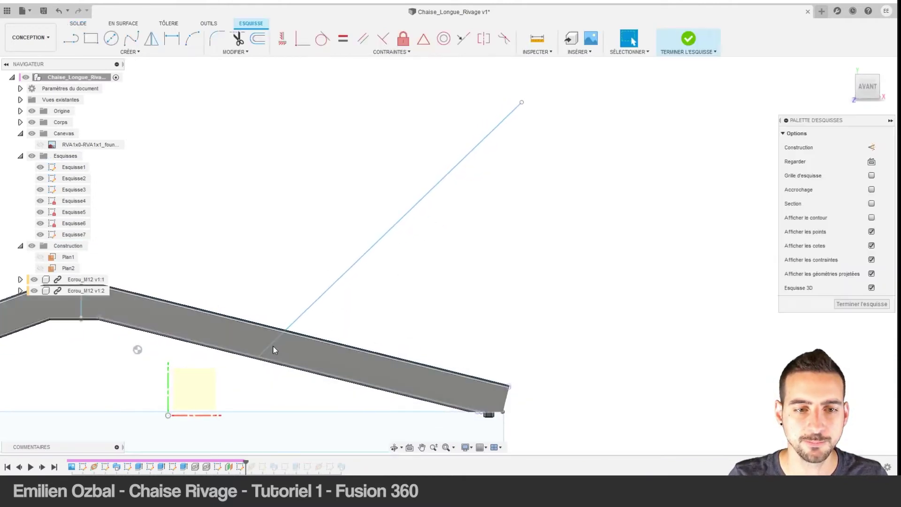
{"action": "scroll", "coordinate": [351, 289], "scroll_direction": "up", "scroll_amount": 2}
{"action": "scroll", "coordinate": [340, 299], "scroll_direction": "up", "scroll_amount": 2}
{"action": "scroll", "coordinate": [340, 299], "scroll_direction": "up", "scroll_amount": 3}
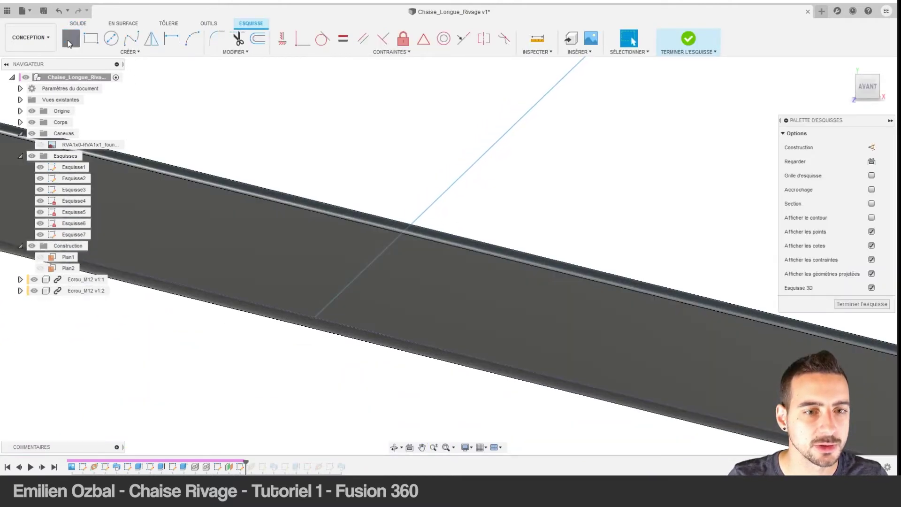
{"action": "left_click", "coordinate": [31, 122]}
Draw a 30 mm line down from the guide line's lower end and finish the sketch.
{"action": "left_click", "coordinate": [315, 318]}
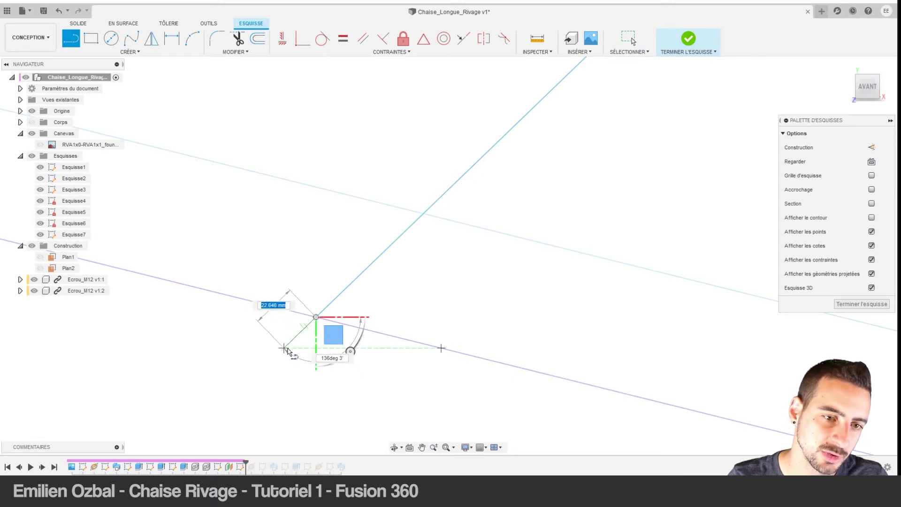
{"action": "left_click", "coordinate": [273, 360]}
{"action": "key", "text": "Escape"}
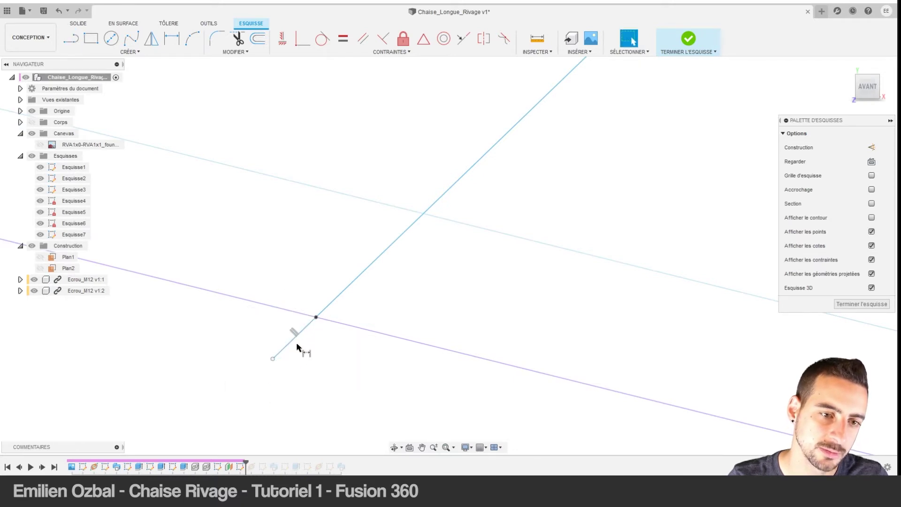
{"action": "key", "text": "d"}
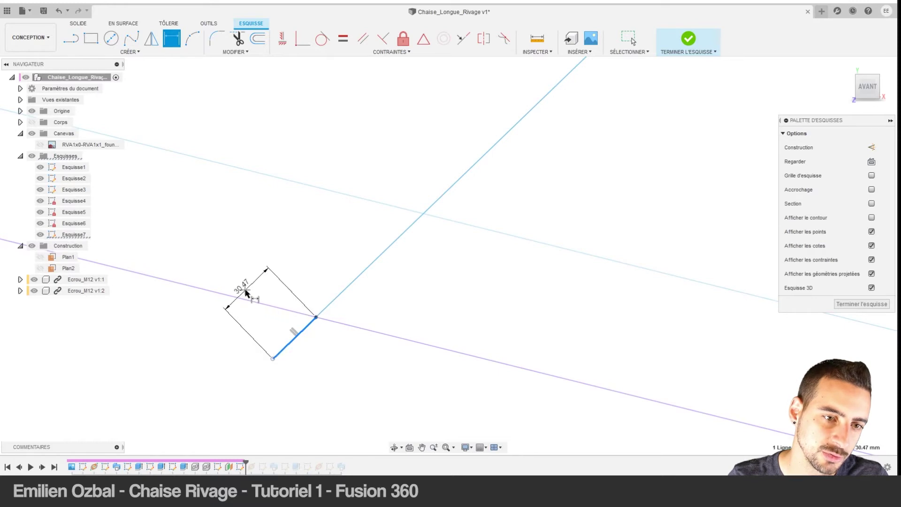
{"action": "left_click", "coordinate": [262, 291]}
{"action": "key", "text": "Return"}
{"action": "key", "text": "Escape"}
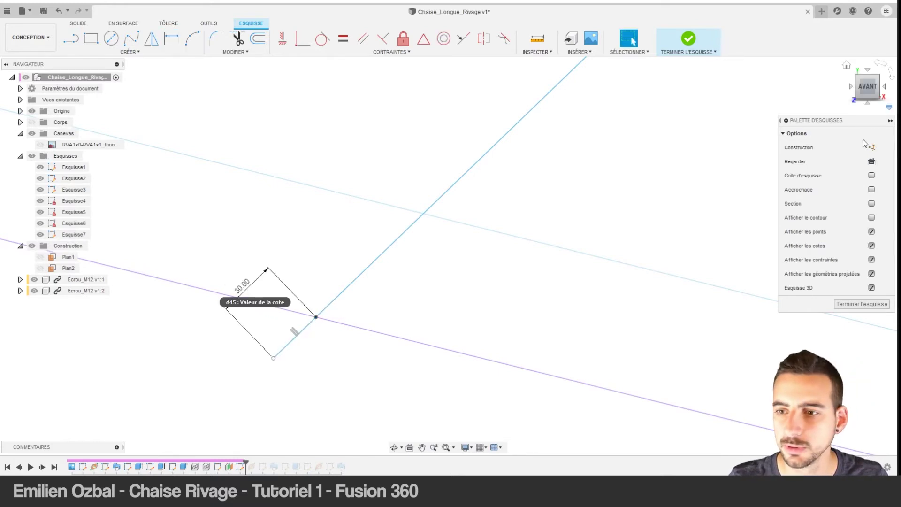
{"action": "left_click", "coordinate": [860, 304]}
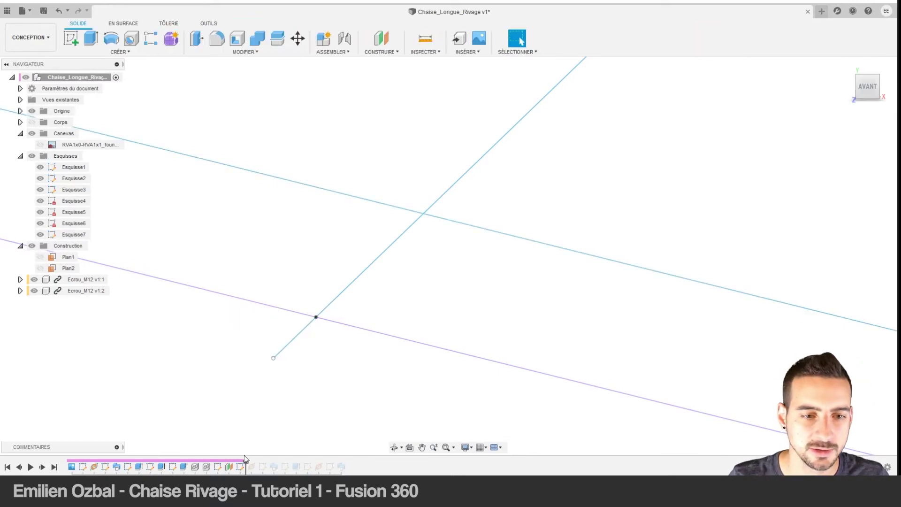
Set the backrest sweep distance to 1.00 and add the 30 mm segment to its path.
{"action": "left_click_drag", "start_coordinate": [247, 468], "coordinate": [274, 461]}
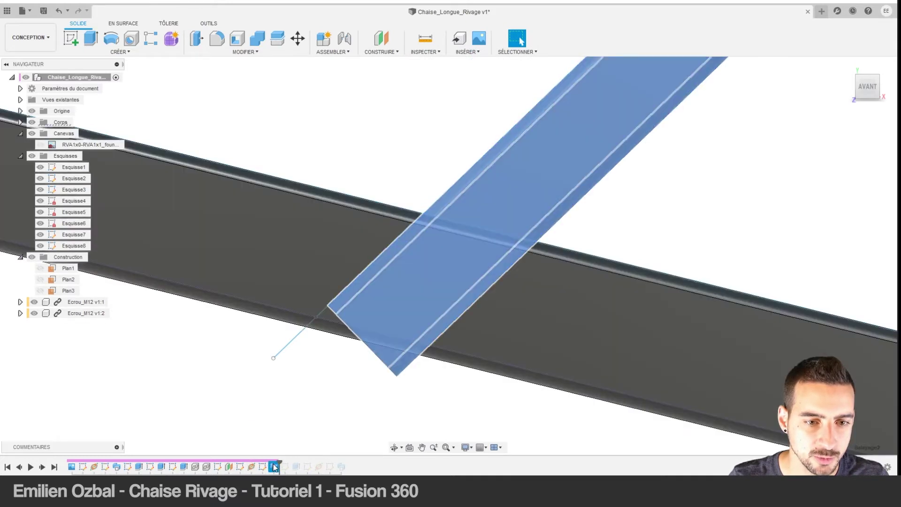
{"action": "right_click", "coordinate": [274, 466]}
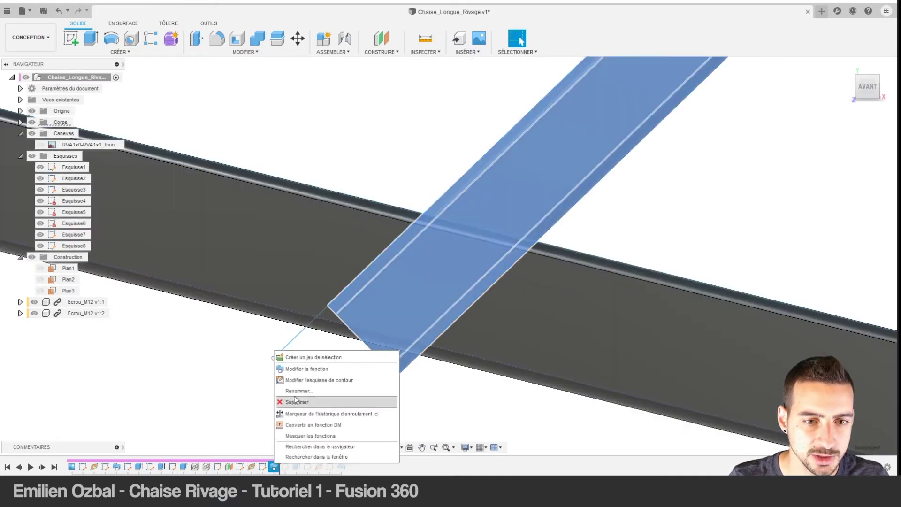
{"action": "left_click", "coordinate": [300, 369]}
{"action": "left_click_drag", "start_coordinate": [321, 311], "coordinate": [304, 315]}
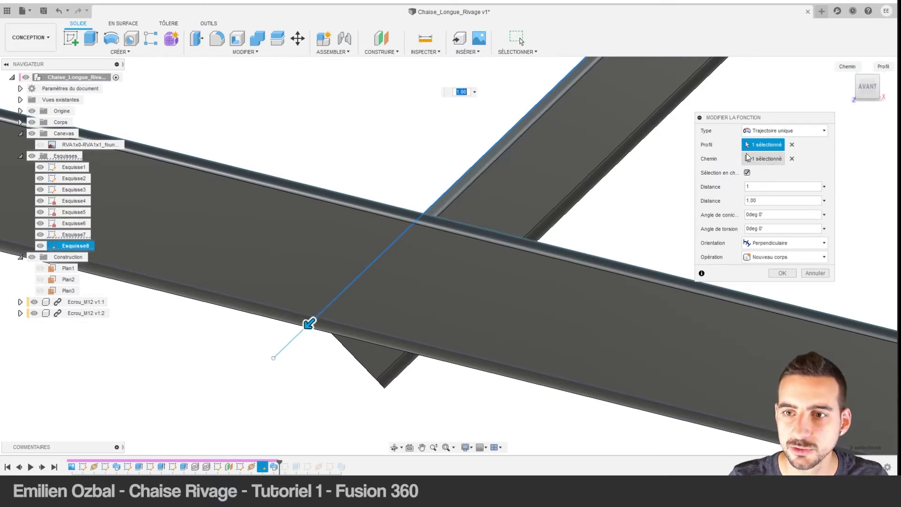
{"action": "left_click", "coordinate": [748, 158]}
{"action": "left_click", "coordinate": [292, 346]}
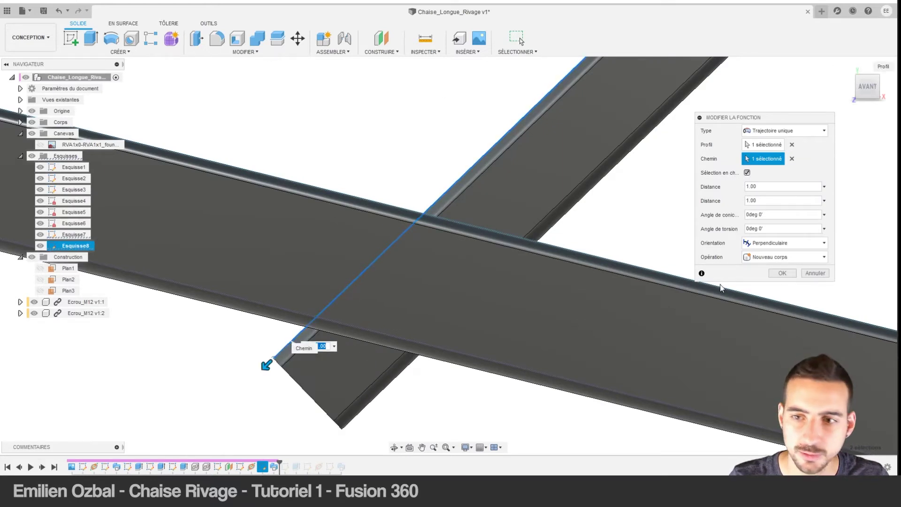
{"action": "left_click", "coordinate": [783, 277]}
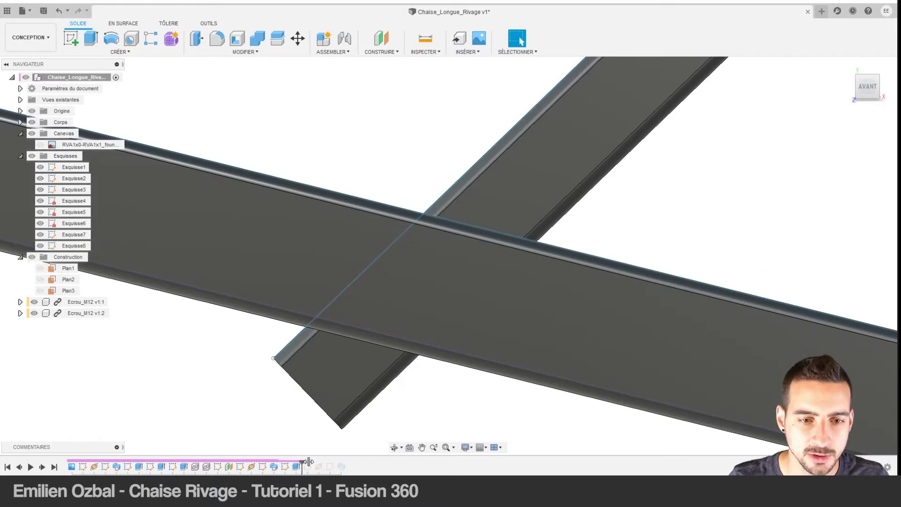
{"action": "left_click_drag", "start_coordinate": [308, 461], "coordinate": [346, 461]}
{"action": "mouse_move", "coordinate": [343, 339]}
{"action": "middle_mouse_down", "text": "shift"}
{"action": "mouse_move", "coordinate": [403, 288]}
{"action": "mouse_move", "coordinate": [469, 288]}
{"action": "mouse_move", "coordinate": [360, 291]}
{"action": "mouse_move", "coordinate": [405, 288]}
{"action": "middle_mouse_up", "text": "shift"}
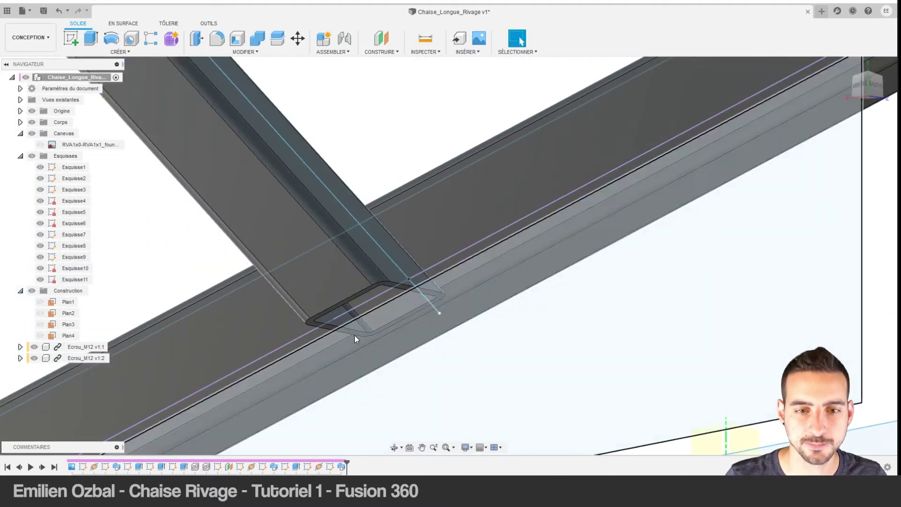
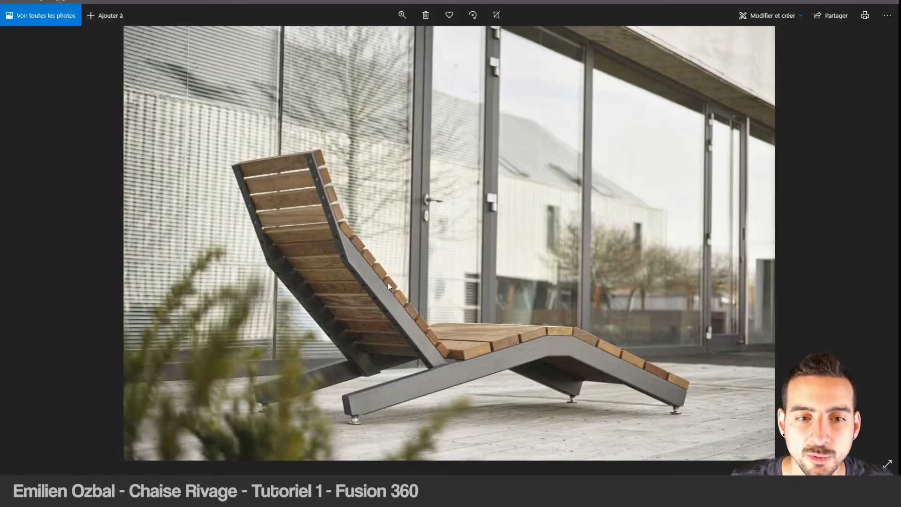
Zoom into the chaise longue photo and pan across the backrest slats to its top.
{"action": "scroll", "coordinate": [388, 283], "scroll_direction": "up", "scroll_amount": 2}
{"action": "scroll", "coordinate": [368, 283], "scroll_direction": "up", "scroll_amount": 1}
{"action": "scroll", "coordinate": [426, 331], "scroll_direction": "up", "scroll_amount": 1}
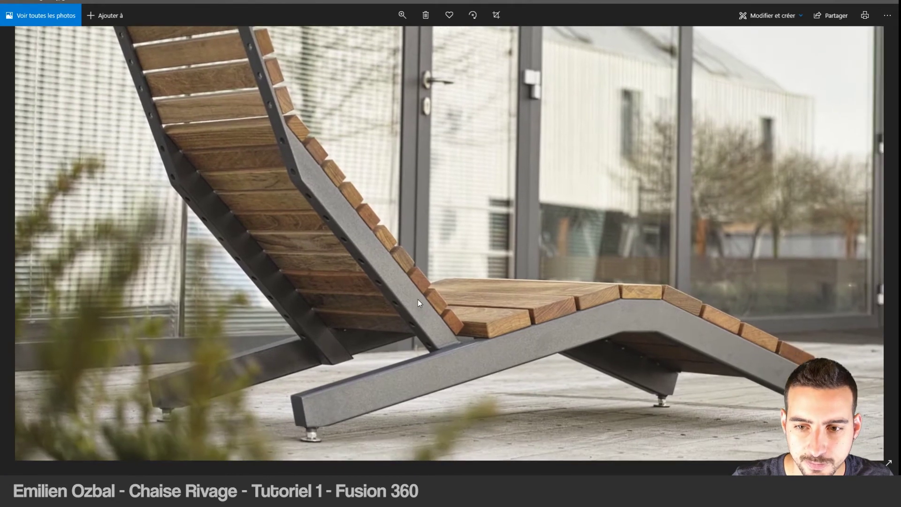
{"action": "scroll", "coordinate": [721, 362], "scroll_direction": "up", "scroll_amount": 2}
{"action": "scroll", "coordinate": [692, 365], "scroll_direction": "up", "scroll_amount": 1}
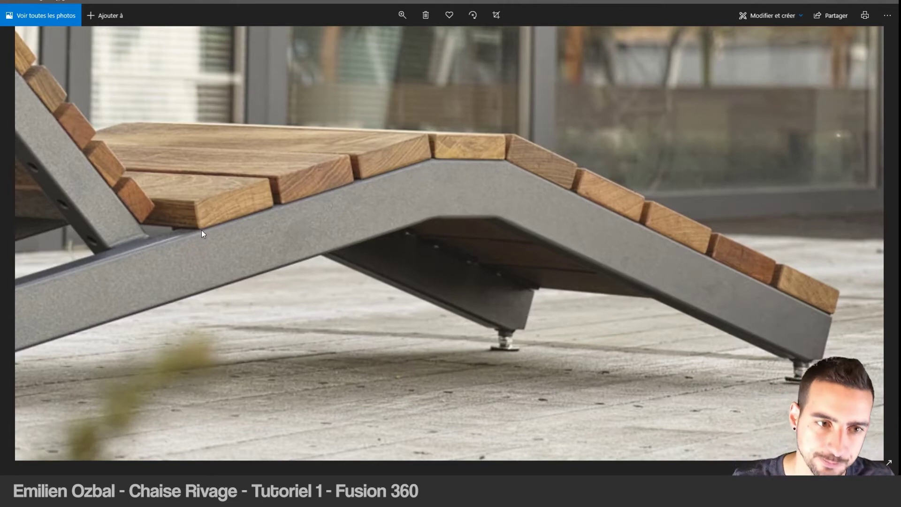
{"action": "left_click_drag", "start_coordinate": [199, 209], "coordinate": [558, 204]}
{"action": "left_click_drag", "start_coordinate": [288, 173], "coordinate": [454, 271]}
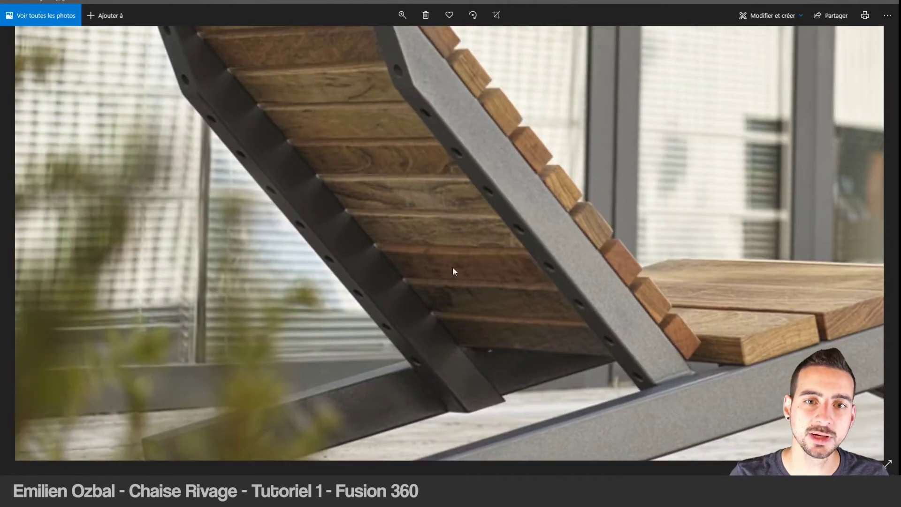
{"action": "mouse_move", "coordinate": [465, 157]}
{"action": "left_mouse_down"}
{"action": "mouse_move", "coordinate": [534, 360]}
{"action": "mouse_move", "coordinate": [502, 340]}
{"action": "mouse_move", "coordinate": [539, 404]}
{"action": "left_mouse_up"}
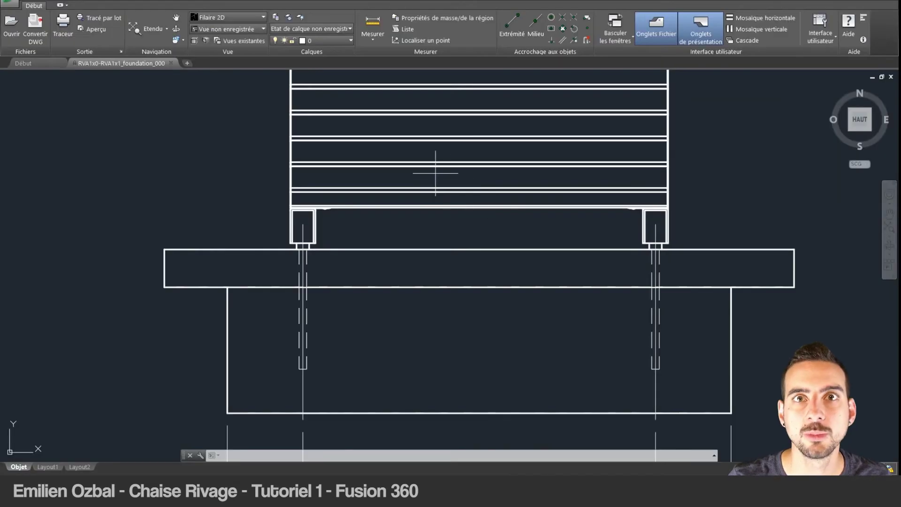
Measure the 26 distance from the leg corner to a second point in the foundation drawing.
{"action": "left_click", "coordinate": [373, 25]}
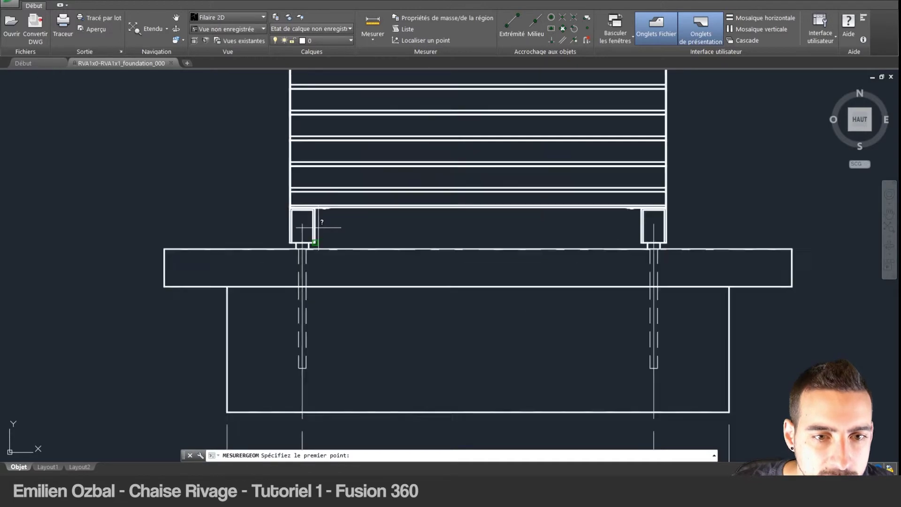
{"action": "scroll", "coordinate": [314, 227], "scroll_direction": "up", "scroll_amount": 4}
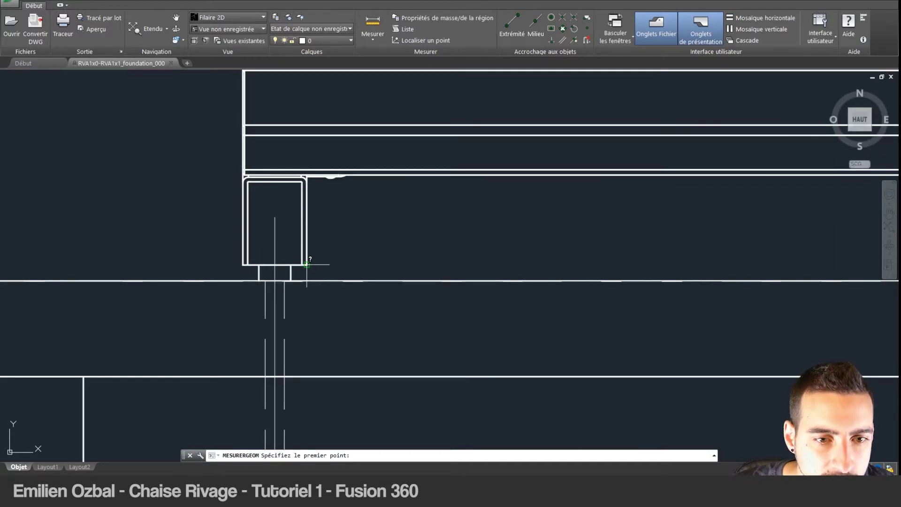
{"action": "left_click", "coordinate": [306, 264]}
{"action": "middle_click_drag", "start_coordinate": [519, 228], "coordinate": [308, 201]}
{"action": "scroll", "coordinate": [798, 256], "scroll_direction": "up", "scroll_amount": 2}
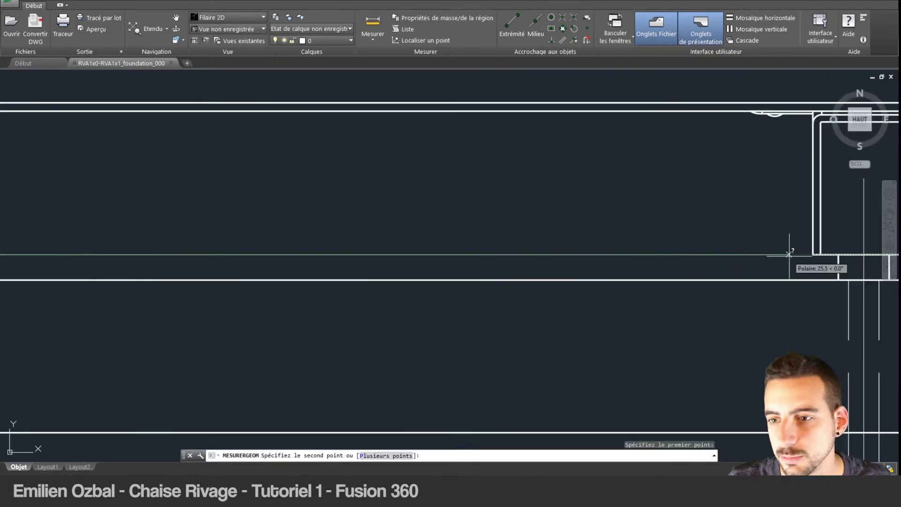
{"action": "left_click", "coordinate": [813, 255]}
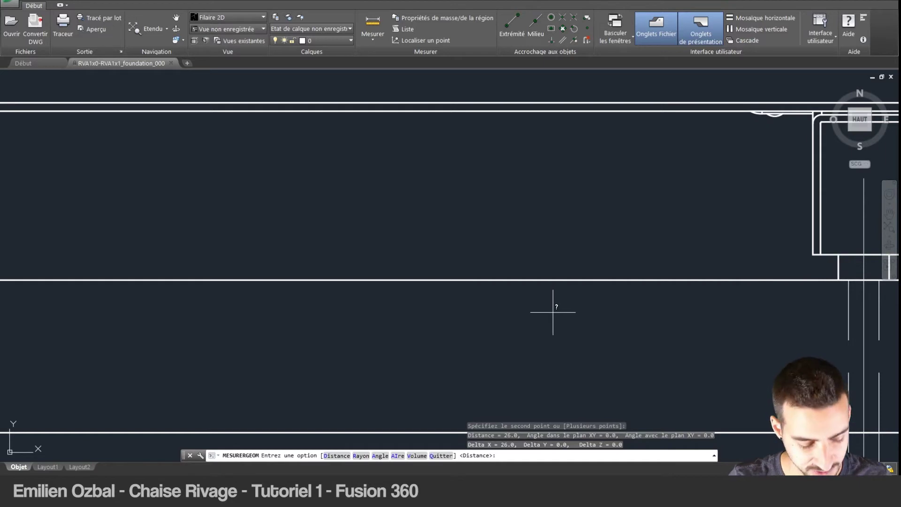
Compute 26 × 20 = 520 in Calculator, cancel the measurement, and return to Fusion 360.
{"action": "key", "text": "super+r"}
{"action": "key", "text": "Return"}
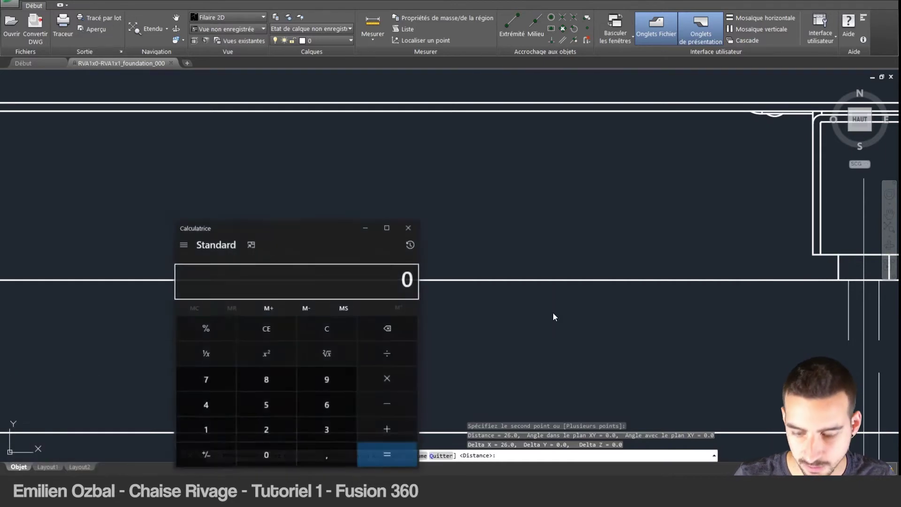
{"action": "type", "text": "26*20"}
{"action": "key", "text": "Return"}
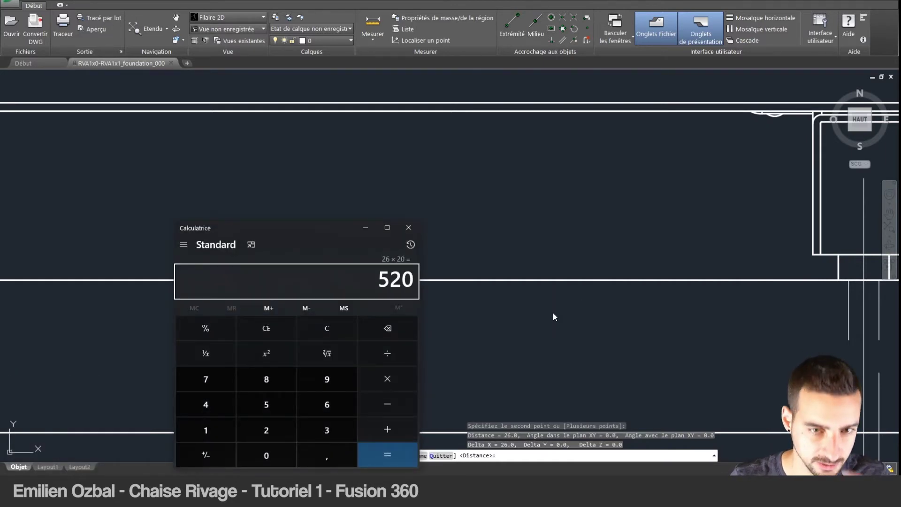
{"action": "left_click", "coordinate": [408, 227]}
{"action": "key", "text": "Escape"}
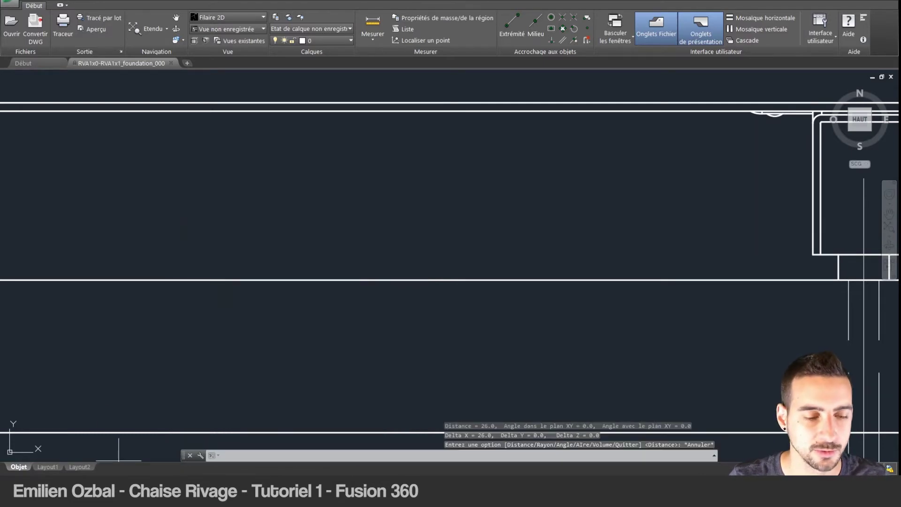
{"action": "key", "text": "alt+Tab"}
{"action": "middle_click_drag", "start_coordinate": [419, 262], "coordinate": [487, 283], "text": "shift"}
Add offset plane Plan5 at 520/2 (260 mm) from the side frame's face.
{"action": "left_click", "coordinate": [298, 39]}
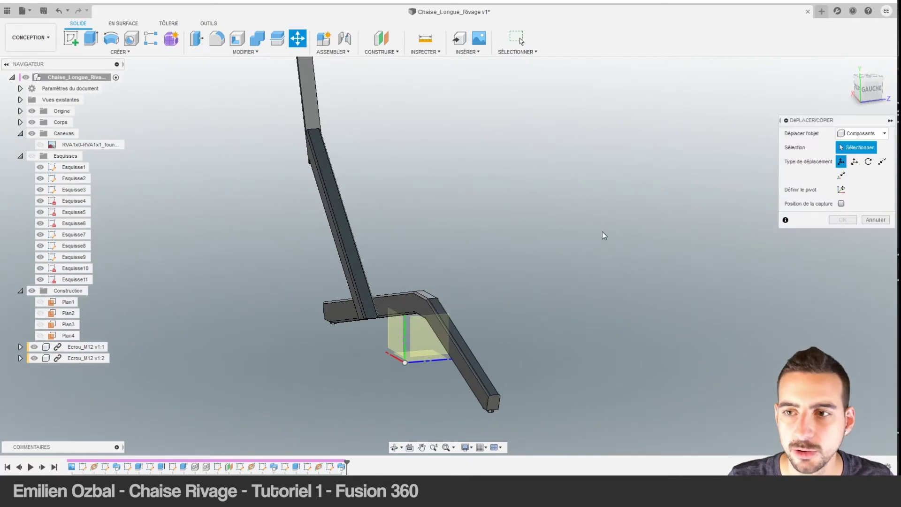
{"action": "key", "text": "Escape"}
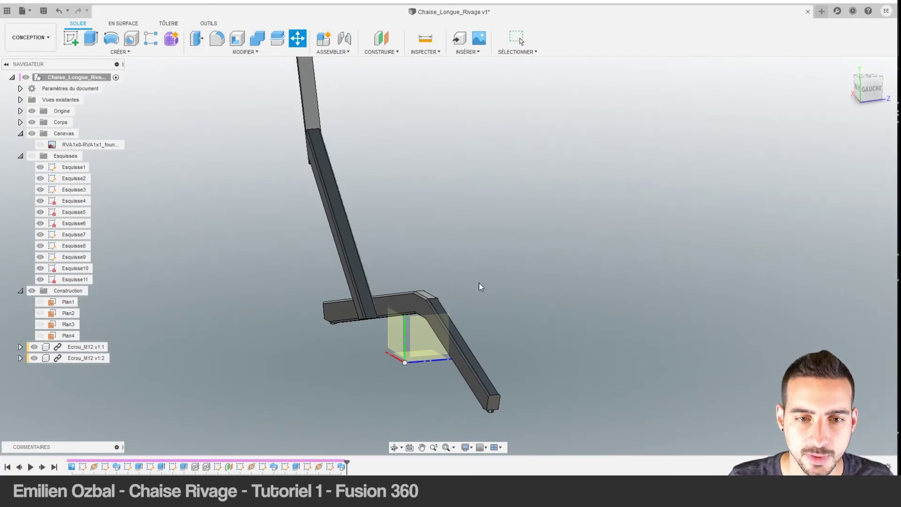
{"action": "mouse_move", "coordinate": [479, 283]}
{"action": "middle_mouse_down", "text": "shift"}
{"action": "mouse_move", "coordinate": [432, 210]}
{"action": "mouse_move", "coordinate": [472, 243]}
{"action": "mouse_move", "coordinate": [425, 286]}
{"action": "mouse_move", "coordinate": [433, 301]}
{"action": "mouse_move", "coordinate": [389, 291]}
{"action": "mouse_move", "coordinate": [392, 260]}
{"action": "mouse_move", "coordinate": [408, 260]}
{"action": "mouse_move", "coordinate": [432, 389]}
{"action": "middle_mouse_up", "text": "shift"}
{"action": "middle_click_drag", "start_coordinate": [398, 322], "coordinate": [386, 72], "text": "shift"}
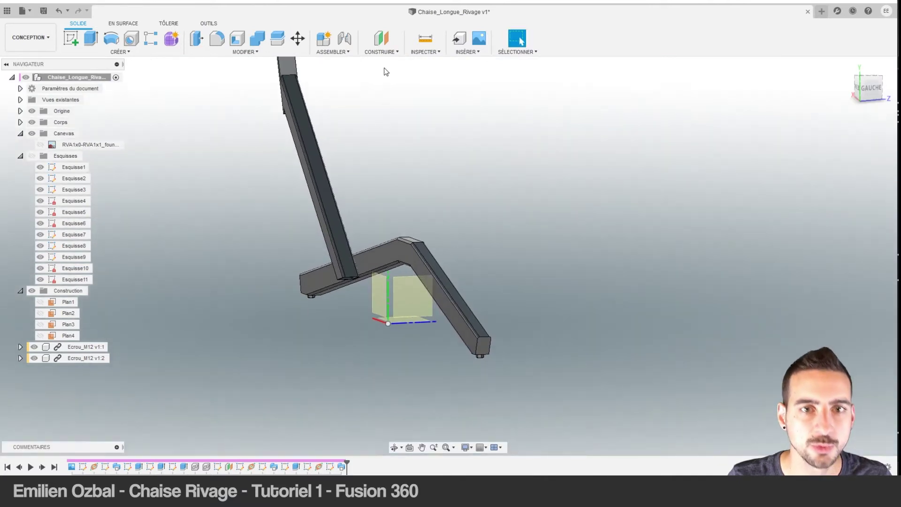
{"action": "left_click", "coordinate": [381, 52]}
{"action": "left_click", "coordinate": [399, 62]}
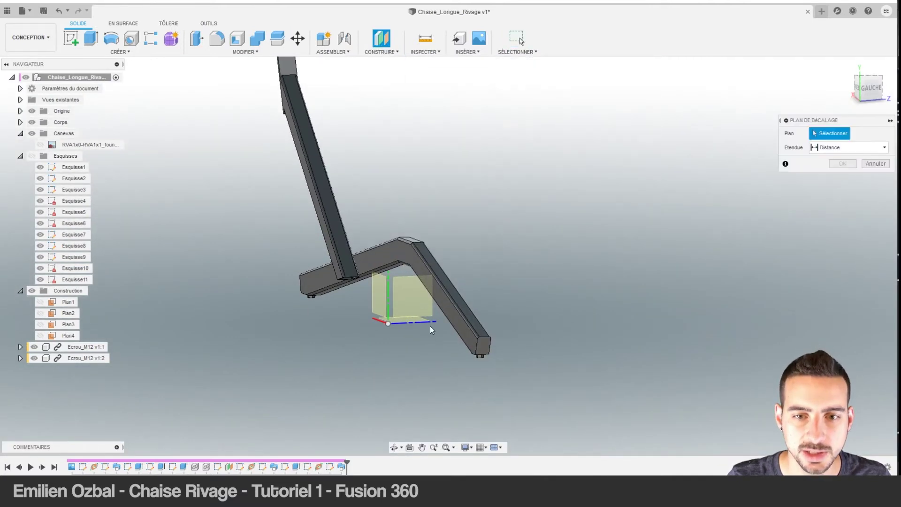
{"action": "left_click", "coordinate": [376, 263]}
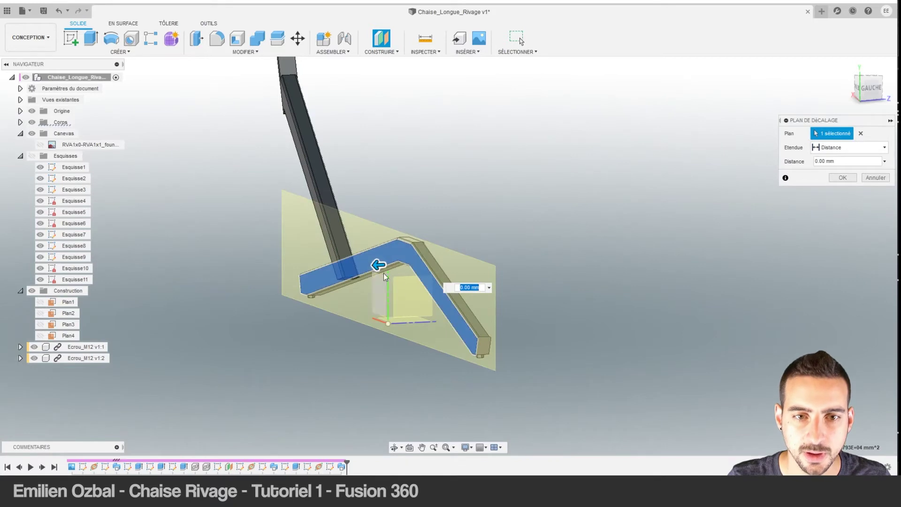
{"action": "left_click_drag", "start_coordinate": [378, 265], "coordinate": [303, 281]}
{"action": "type", "text": "52"}
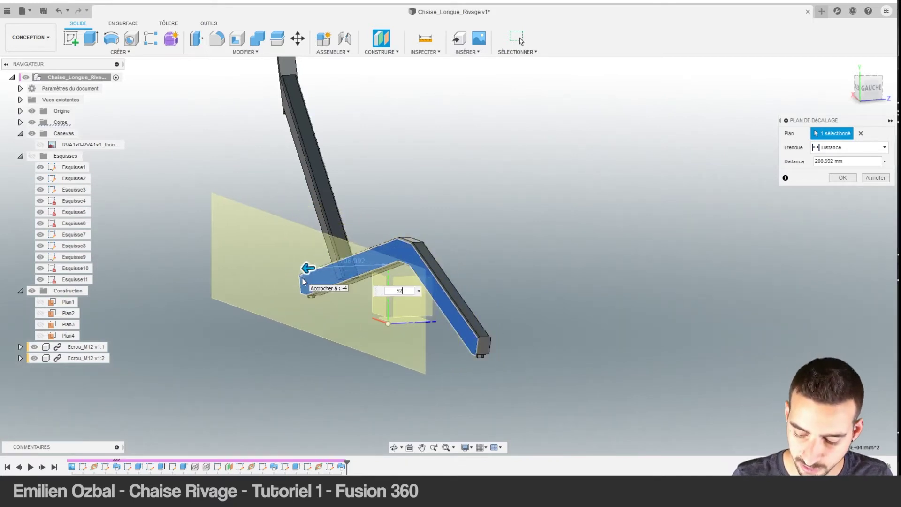
{"action": "type", "text": "0/2"}
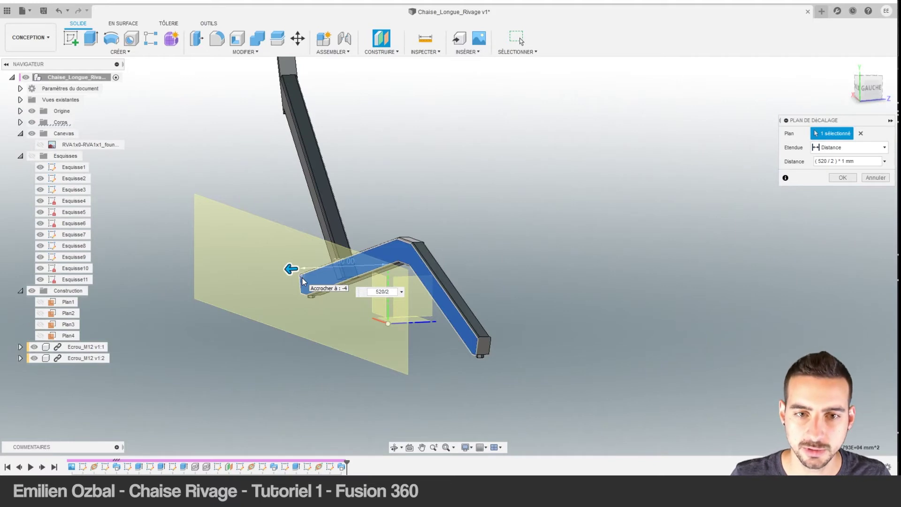
{"action": "key", "text": "Return"}
{"action": "middle_click_drag", "start_coordinate": [312, 269], "coordinate": [395, 217], "text": "shift"}
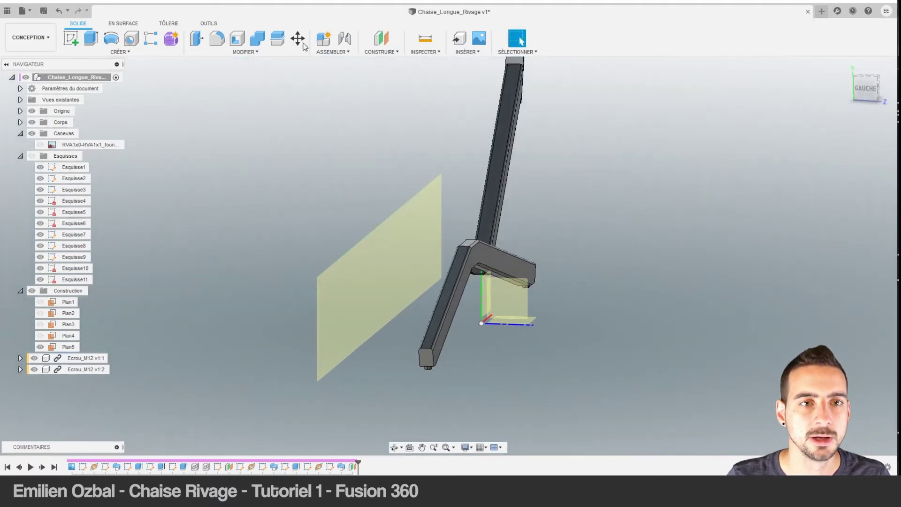
Start a body mirror of both frame bodies, try the Components type, then cancel it.
{"action": "left_click", "coordinate": [146, 51]}
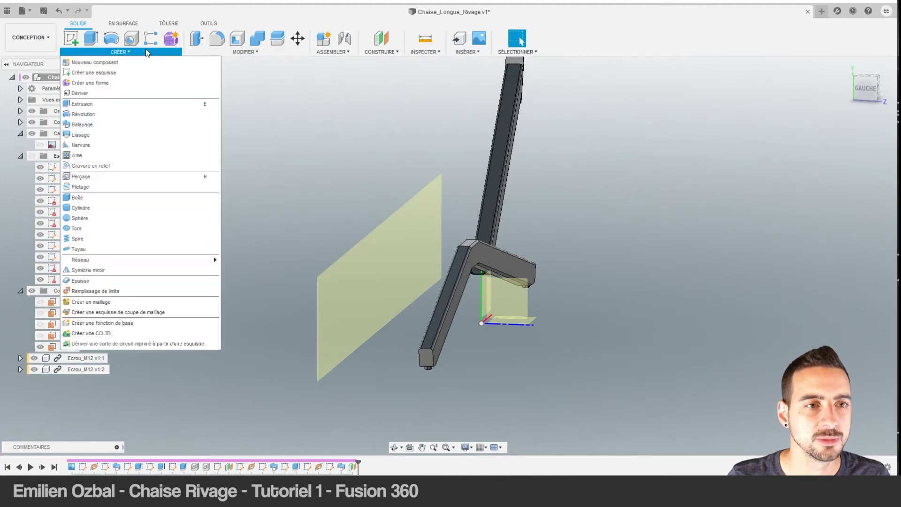
{"action": "left_click", "coordinate": [92, 272]}
{"action": "left_click", "coordinate": [849, 133]}
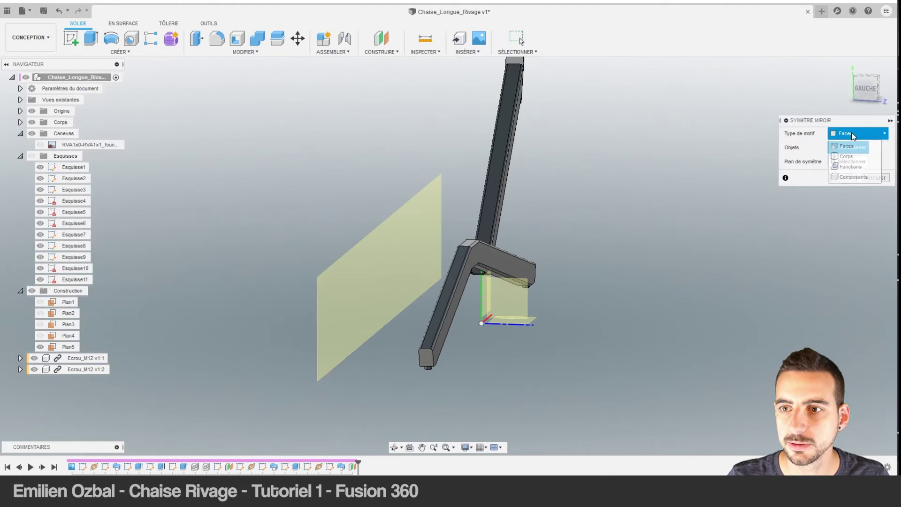
{"action": "left_click", "coordinate": [847, 156]}
{"action": "left_click", "coordinate": [446, 305]}
{"action": "left_click", "coordinate": [485, 231]}
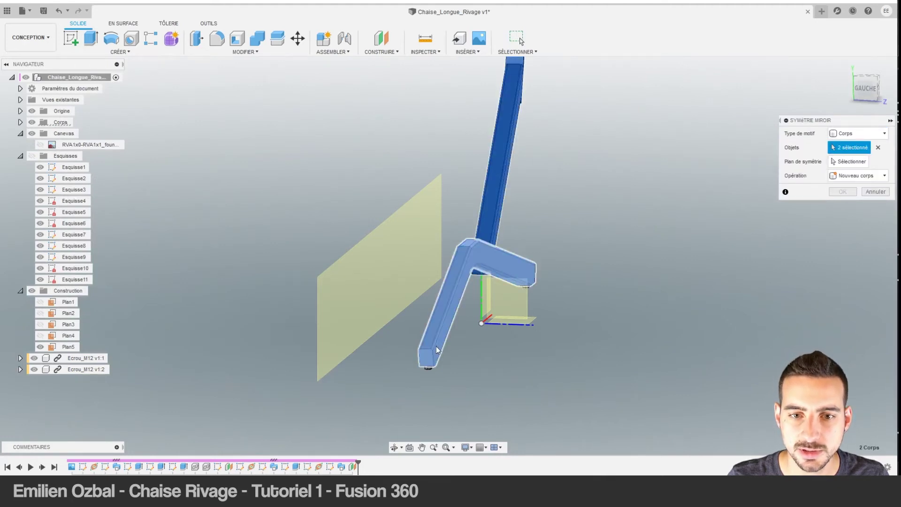
{"action": "left_click", "coordinate": [862, 133]}
{"action": "left_click", "coordinate": [845, 180]}
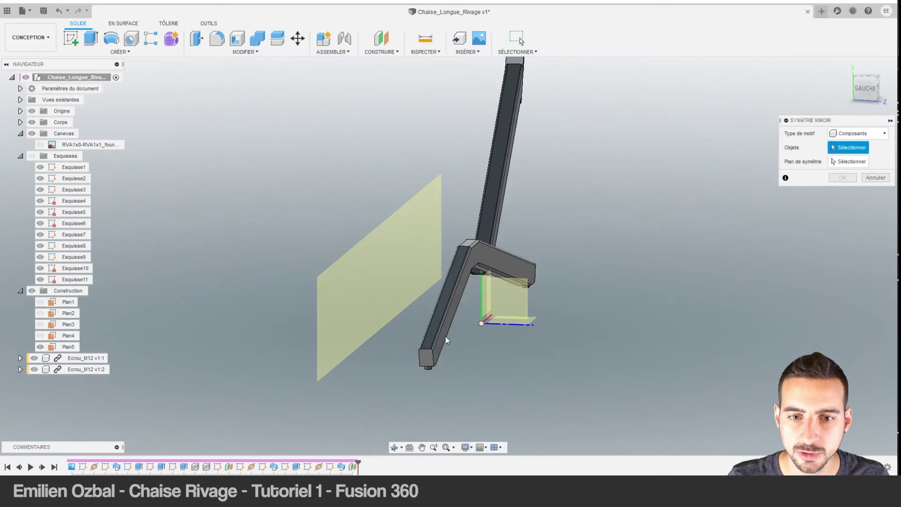
{"action": "scroll", "coordinate": [428, 370], "scroll_direction": "up", "scroll_amount": 3}
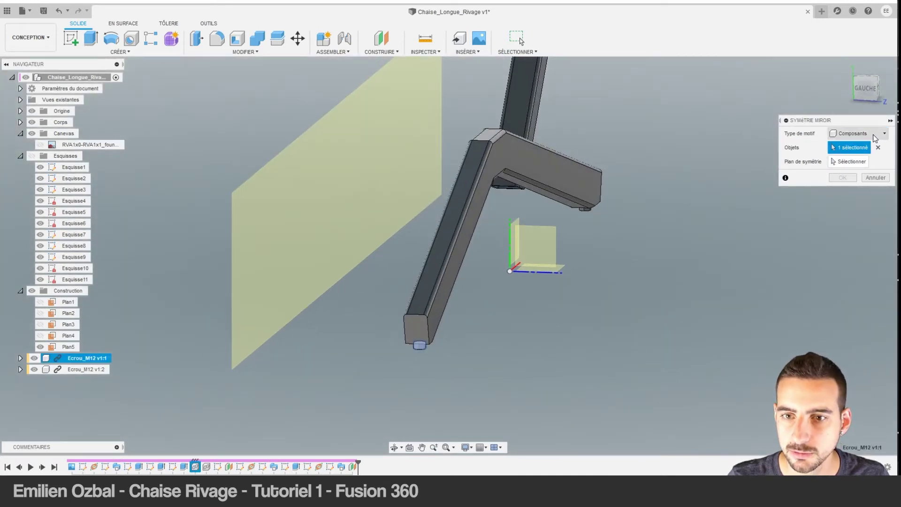
{"action": "key", "text": "Escape"}
Mirror the lower and upper frame bodies across Plan5 to create the opposite frame.
{"action": "left_click", "coordinate": [120, 51]}
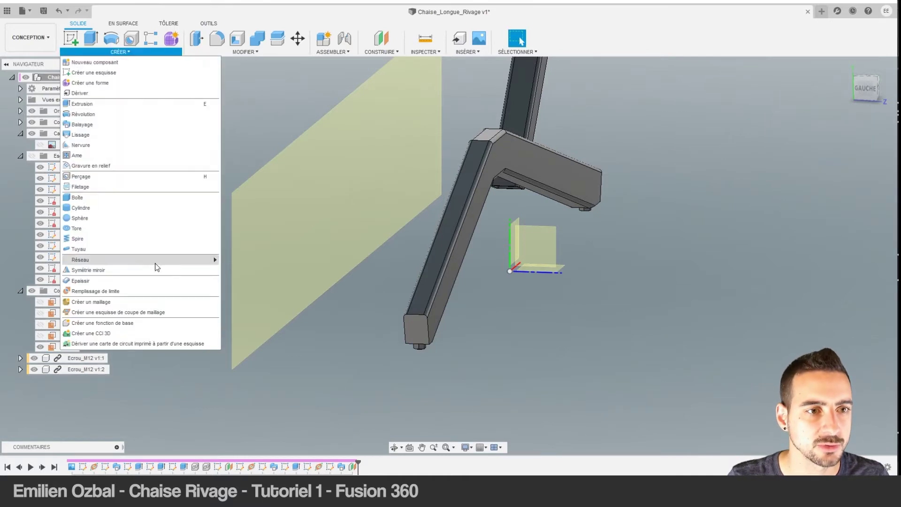
{"action": "left_click", "coordinate": [94, 270]}
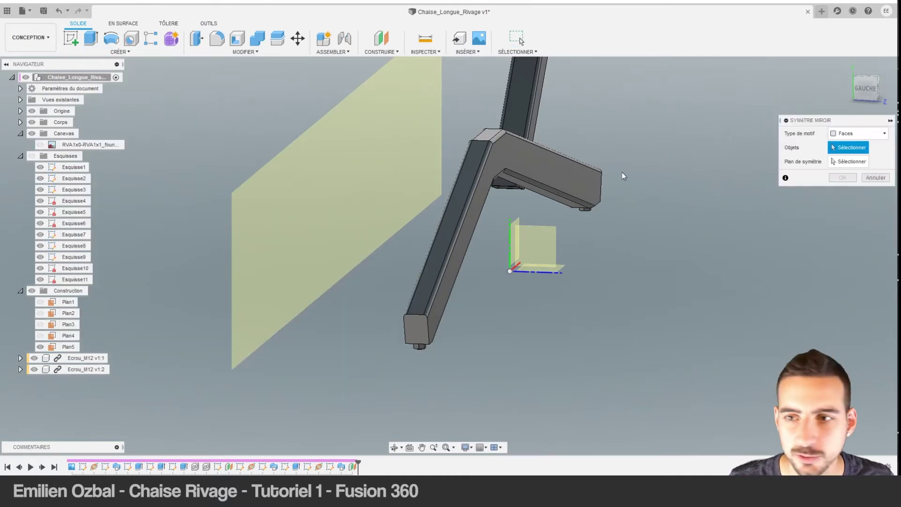
{"action": "left_click", "coordinate": [849, 135]}
{"action": "left_click", "coordinate": [502, 150]}
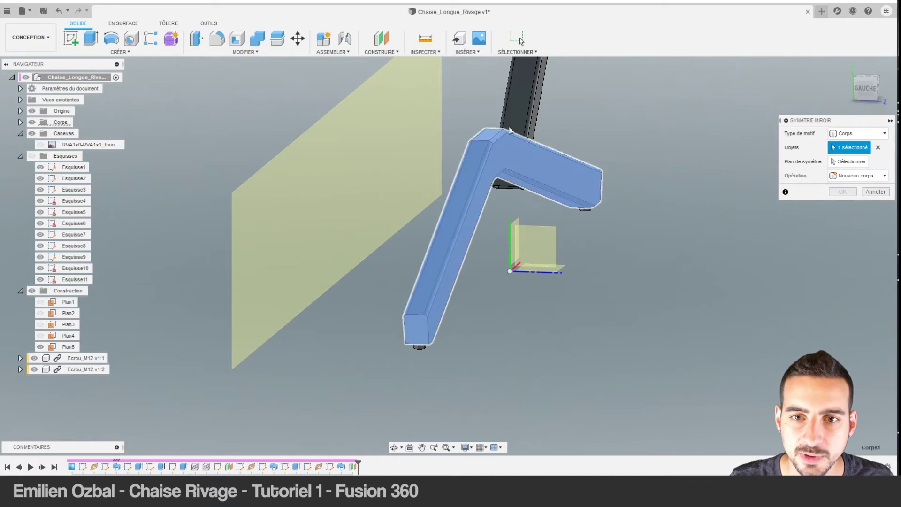
{"action": "left_click", "coordinate": [523, 94]}
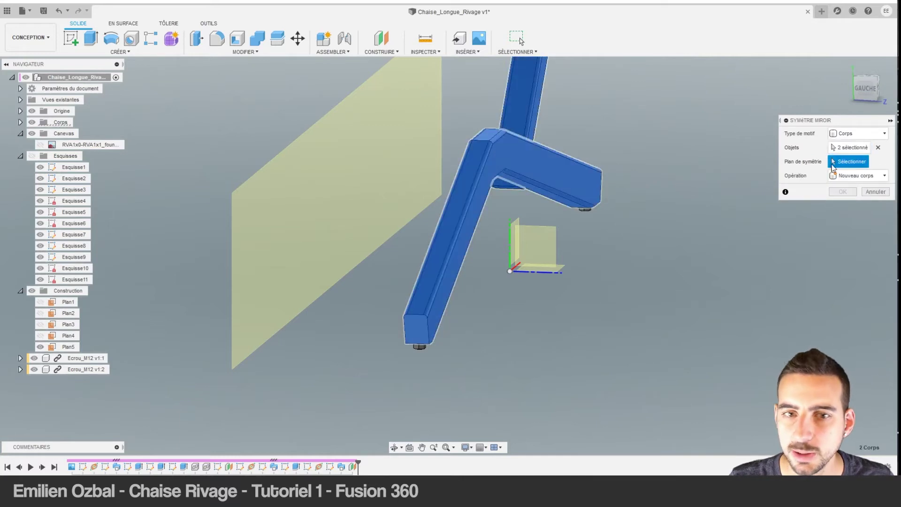
{"action": "left_click", "coordinate": [354, 163]}
{"action": "left_click", "coordinate": [833, 194]}
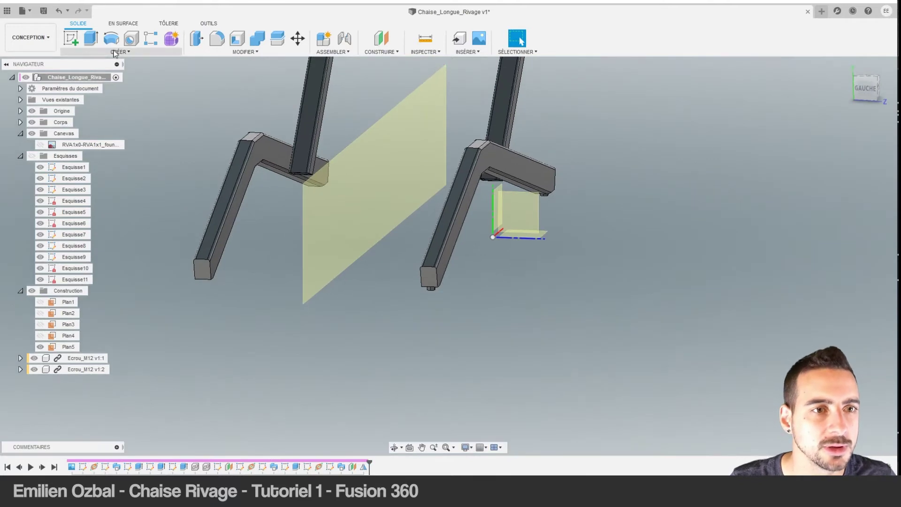
Mirror the first M12 nut, Ecrou_M12 v1:1, across Plan5 as a component.
{"action": "left_click", "coordinate": [120, 51]}
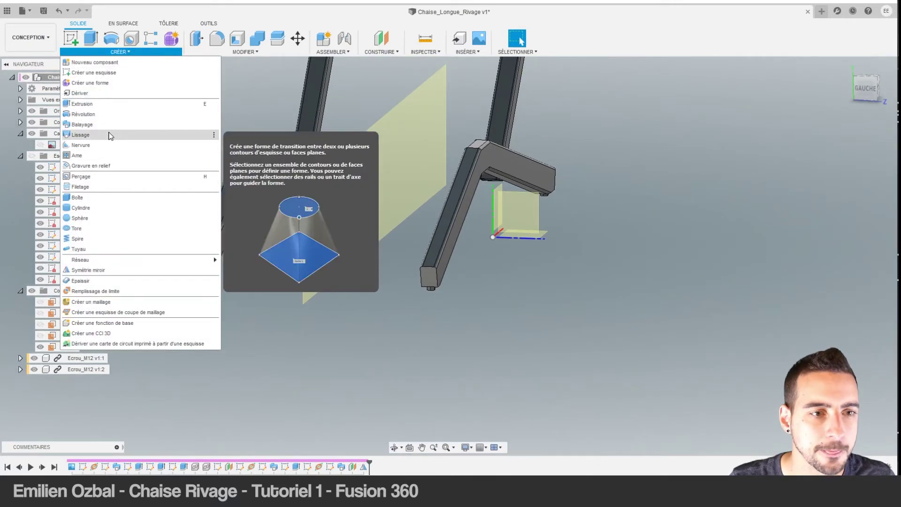
{"action": "left_click", "coordinate": [101, 269]}
{"action": "left_click", "coordinate": [874, 135]}
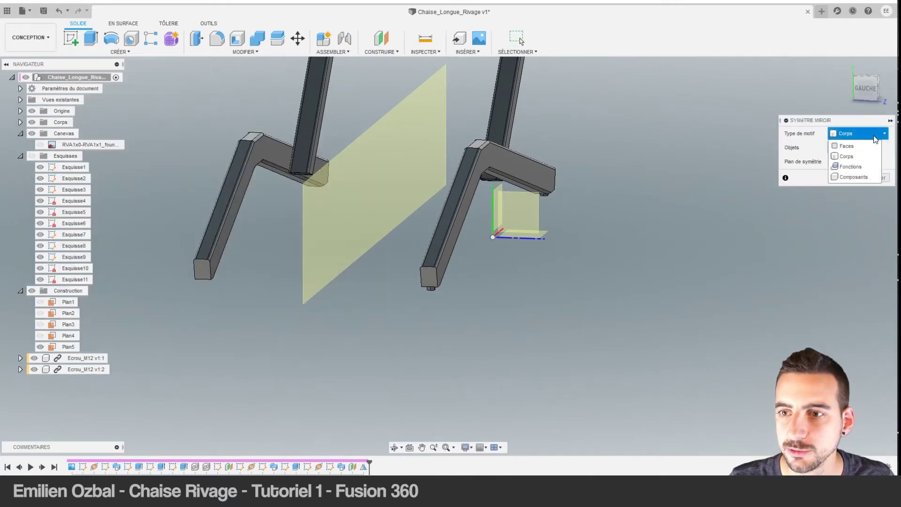
{"action": "left_click", "coordinate": [853, 177]}
{"action": "left_click", "coordinate": [848, 161]}
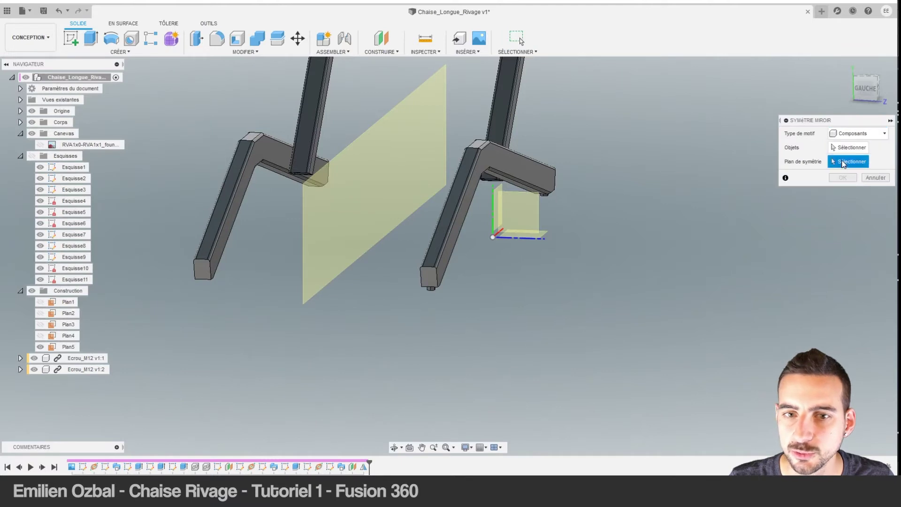
{"action": "left_click", "coordinate": [385, 184]}
{"action": "left_click", "coordinate": [431, 288]}
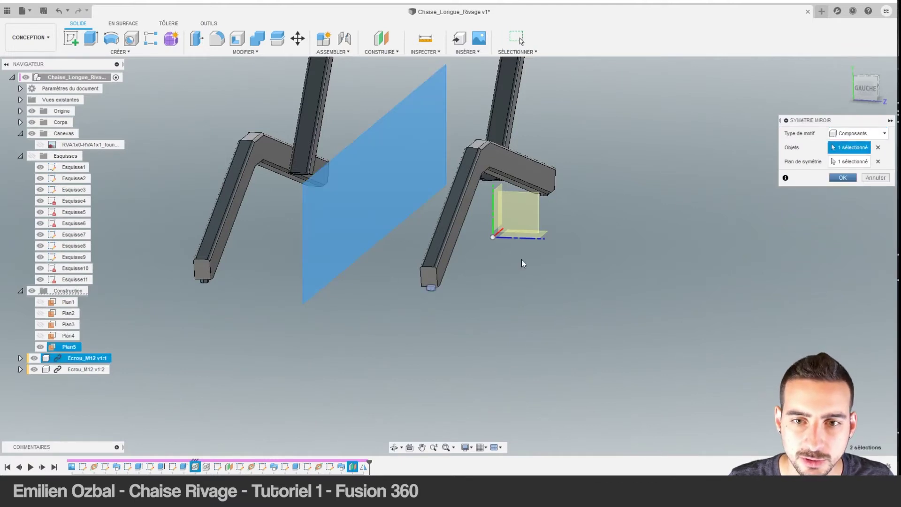
{"action": "scroll", "coordinate": [549, 200], "scroll_direction": "up", "scroll_amount": 2}
{"action": "scroll", "coordinate": [548, 202], "scroll_direction": "up", "scroll_amount": 3}
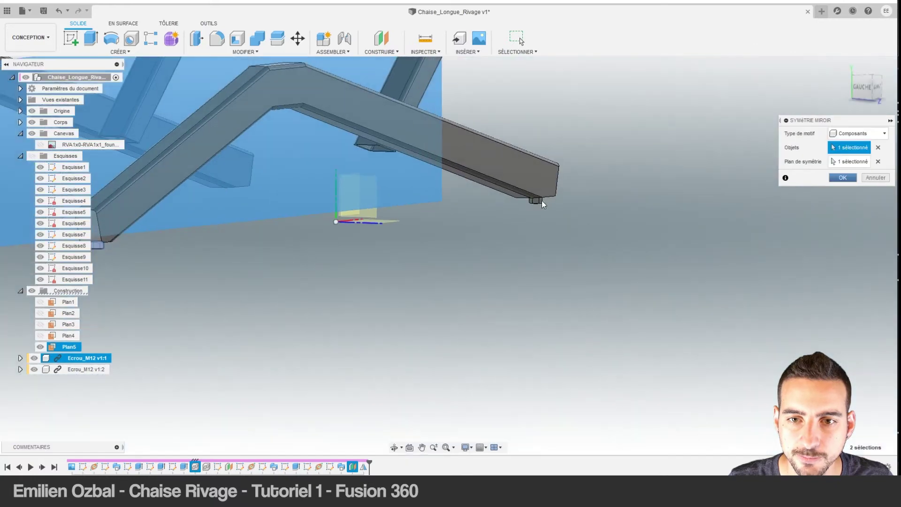
{"action": "middle_click_drag", "start_coordinate": [547, 204], "coordinate": [556, 209], "text": "shift"}
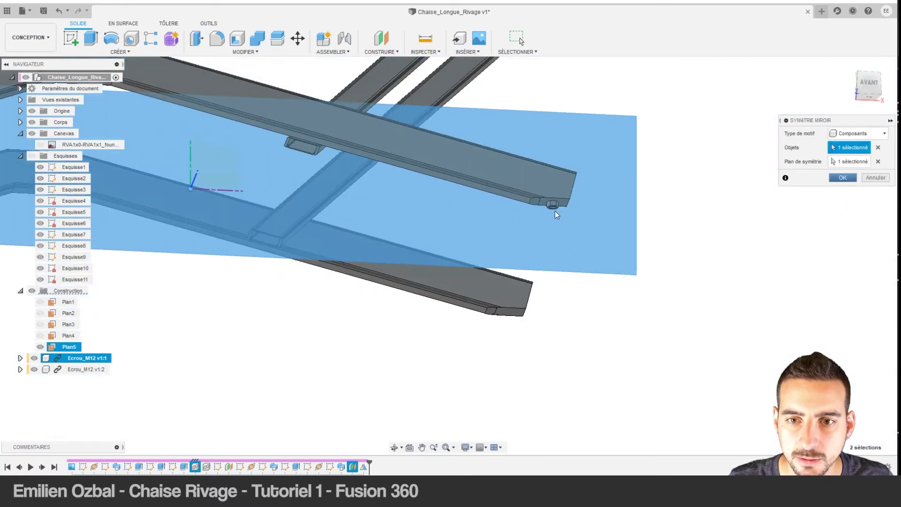
{"action": "scroll", "coordinate": [530, 205], "scroll_direction": "up", "scroll_amount": 2}
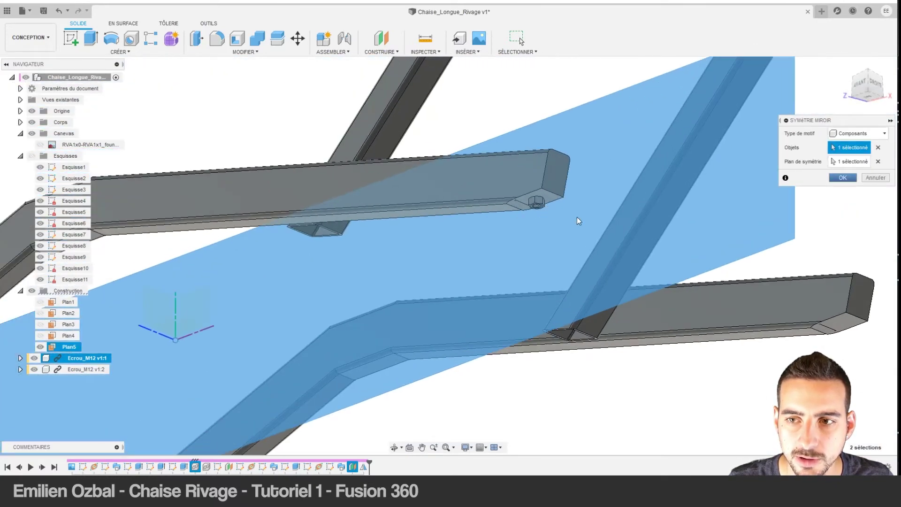
{"action": "left_click", "coordinate": [854, 181]}
Mirror the second M12 nut, Ecrou_M12 v1:2, across Plan5.
{"action": "left_click", "coordinate": [100, 58]}
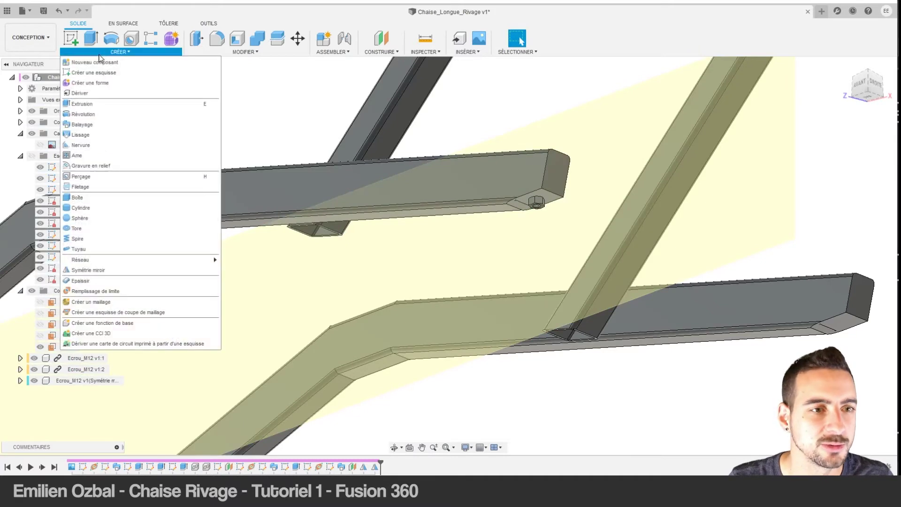
{"action": "left_click", "coordinate": [93, 270]}
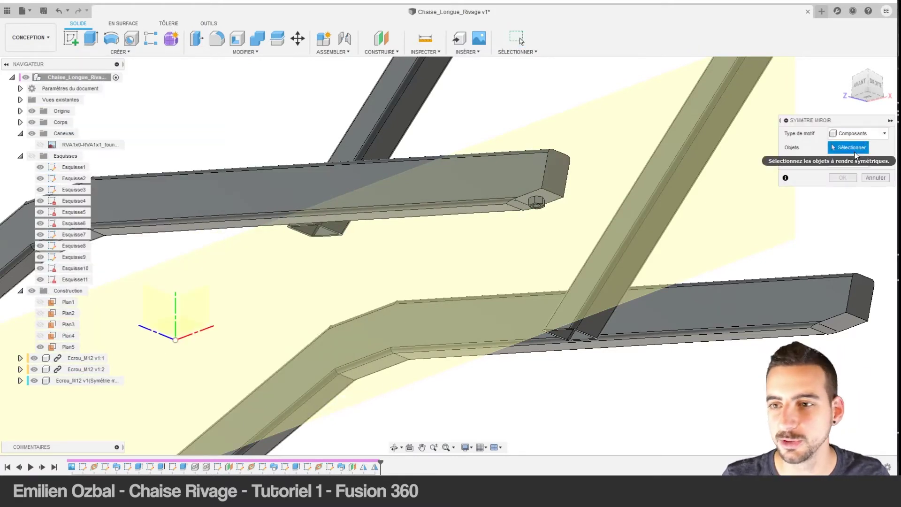
{"action": "left_click", "coordinate": [537, 202]}
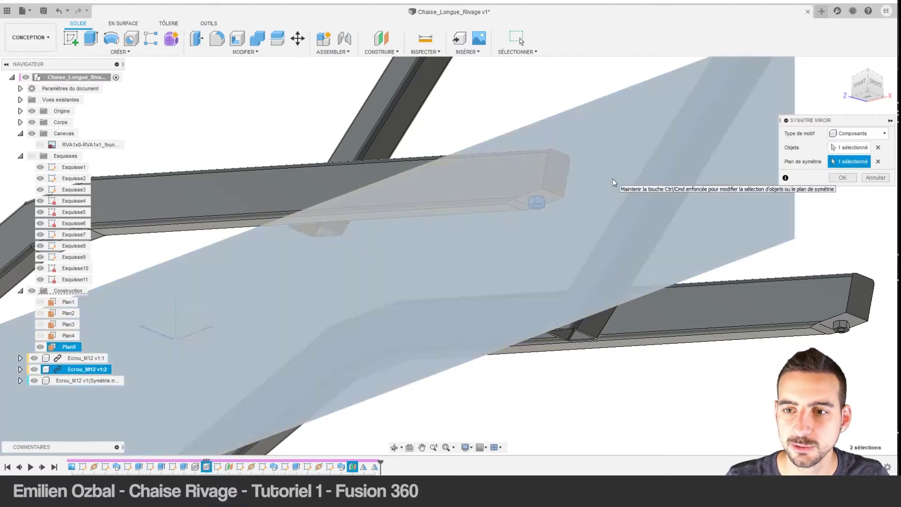
{"action": "left_click", "coordinate": [612, 178]}
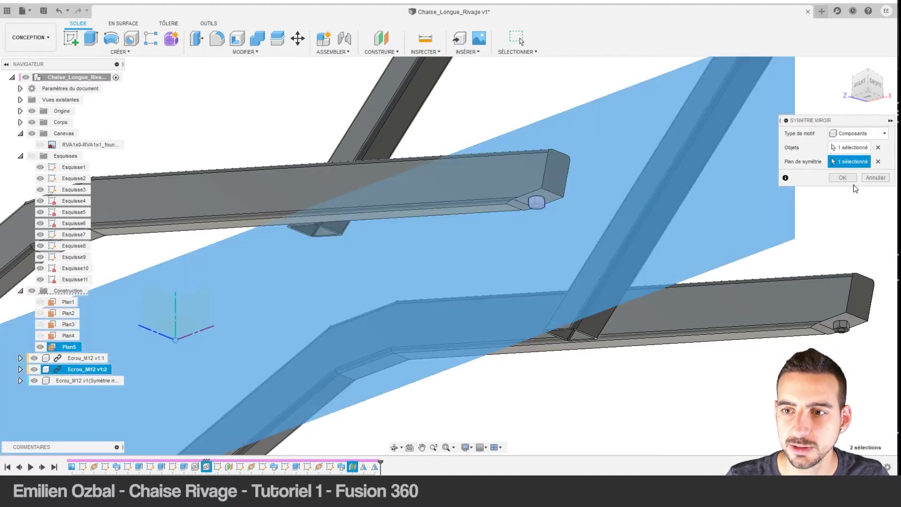
{"action": "left_click", "coordinate": [843, 178]}
Show the reference drawing canvas in the AVANT front view, then go to the DWG drawing.
{"action": "scroll", "coordinate": [419, 304], "scroll_direction": "down", "scroll_amount": 4}
{"action": "mouse_move", "coordinate": [418, 304]}
{"action": "middle_mouse_down", "text": "shift"}
{"action": "mouse_move", "coordinate": [468, 301]}
{"action": "mouse_move", "coordinate": [895, 67]}
{"action": "middle_mouse_up", "text": "shift"}
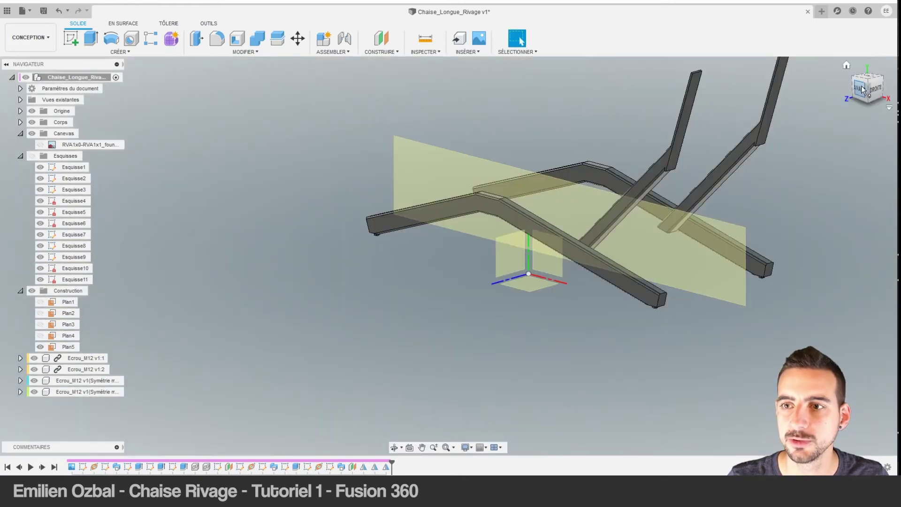
{"action": "left_click", "coordinate": [861, 89]}
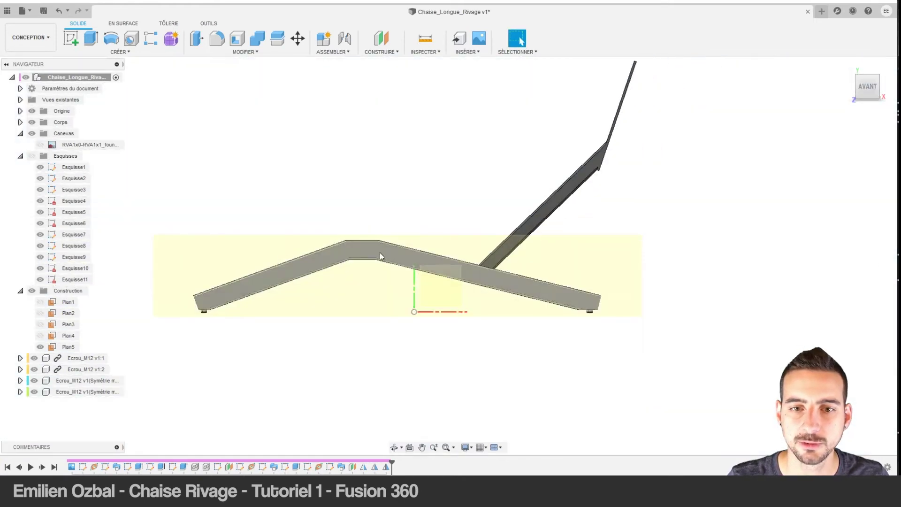
{"action": "left_click", "coordinate": [40, 144]}
{"action": "scroll", "coordinate": [402, 212], "scroll_direction": "up", "scroll_amount": 2}
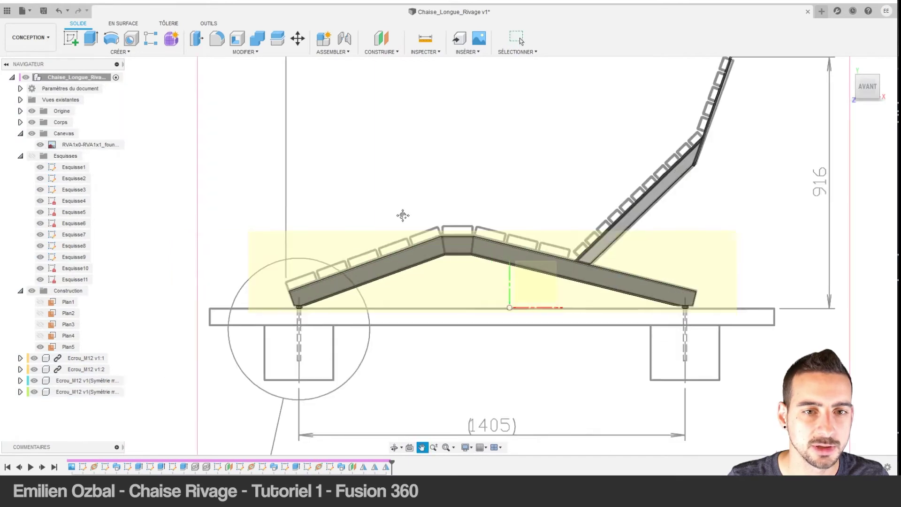
{"action": "scroll", "coordinate": [369, 291], "scroll_direction": "up", "scroll_amount": 5}
{"action": "scroll", "coordinate": [387, 249], "scroll_direction": "up", "scroll_amount": 3}
{"action": "middle_click_drag", "start_coordinate": [387, 248], "coordinate": [421, 238]}
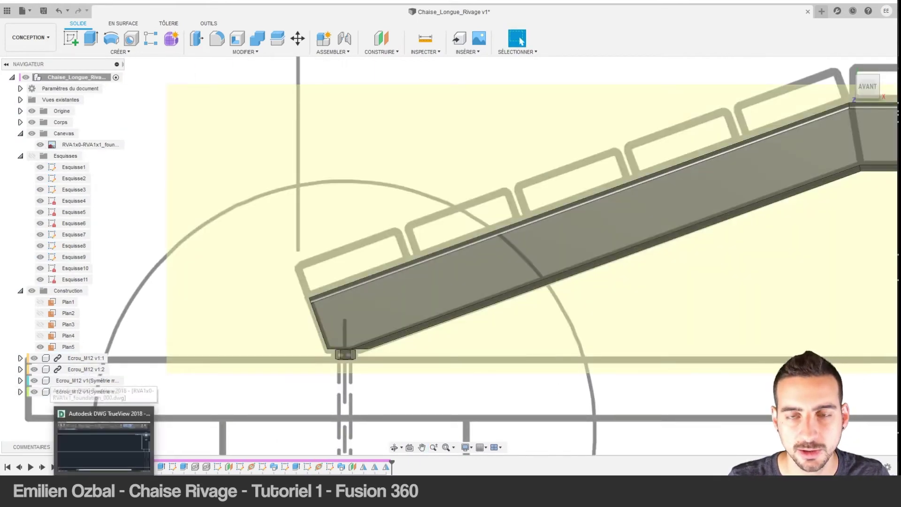
{"action": "left_click", "coordinate": [106, 437]}
Zoom to the first seat slat and measure its 5.2 length.
{"action": "scroll", "coordinate": [545, 265], "scroll_direction": "down", "scroll_amount": 2}
{"action": "scroll", "coordinate": [544, 263], "scroll_direction": "down", "scroll_amount": 3}
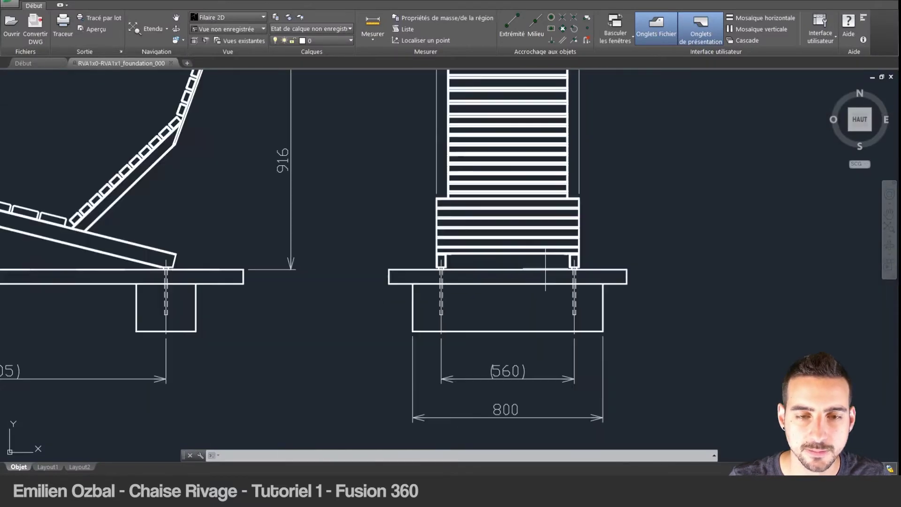
{"action": "scroll", "coordinate": [375, 249], "scroll_direction": "down", "scroll_amount": 2}
{"action": "scroll", "coordinate": [227, 232], "scroll_direction": "up", "scroll_amount": 3}
{"action": "scroll", "coordinate": [227, 232], "scroll_direction": "up", "scroll_amount": 4}
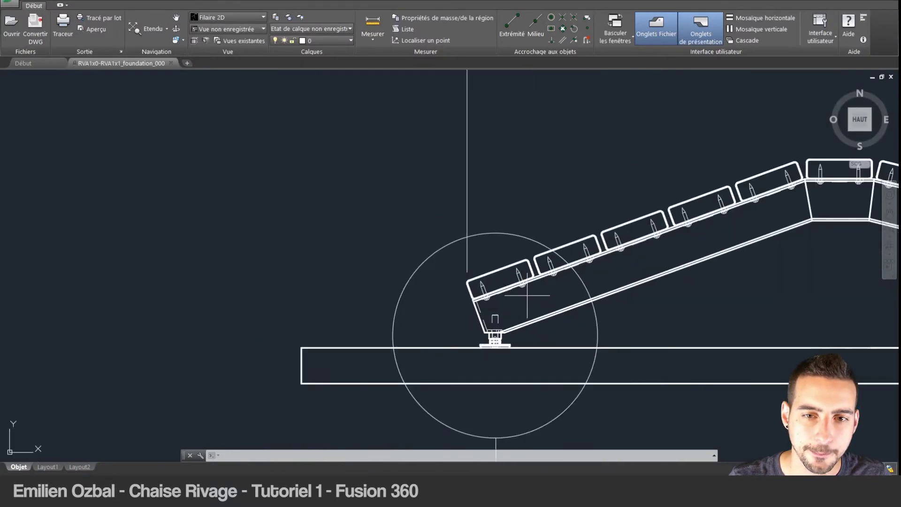
{"action": "scroll", "coordinate": [464, 286], "scroll_direction": "up", "scroll_amount": 5}
{"action": "middle_click_drag", "start_coordinate": [462, 281], "coordinate": [478, 262]}
{"action": "scroll", "coordinate": [464, 263], "scroll_direction": "up", "scroll_amount": 2}
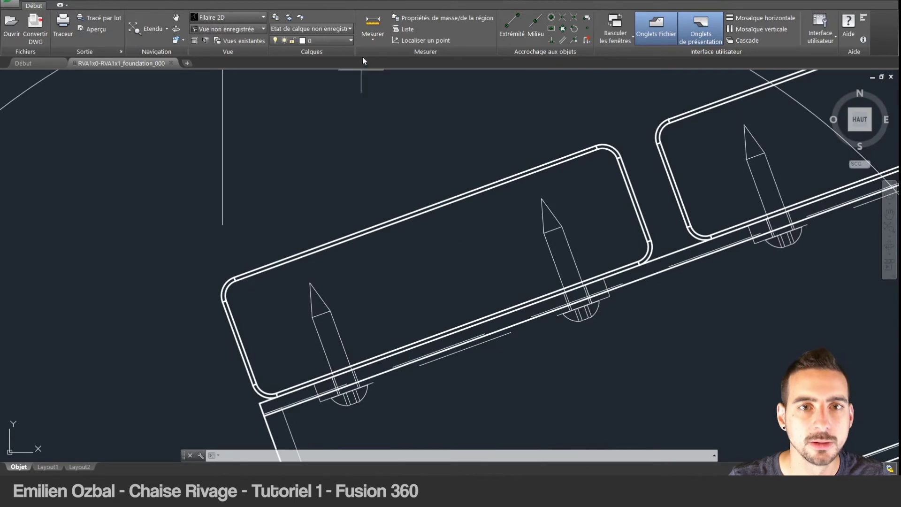
{"action": "left_click", "coordinate": [373, 20]}
{"action": "left_click", "coordinate": [220, 304]}
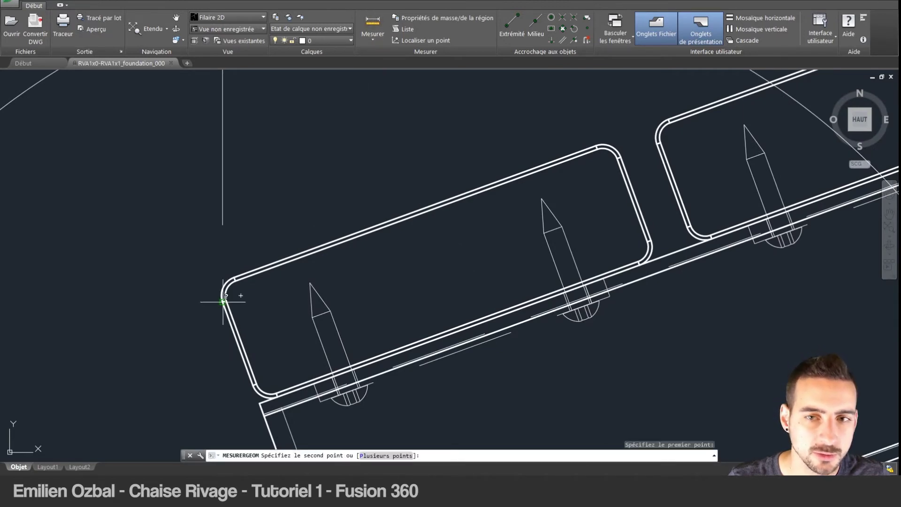
{"action": "left_click", "coordinate": [621, 159]}
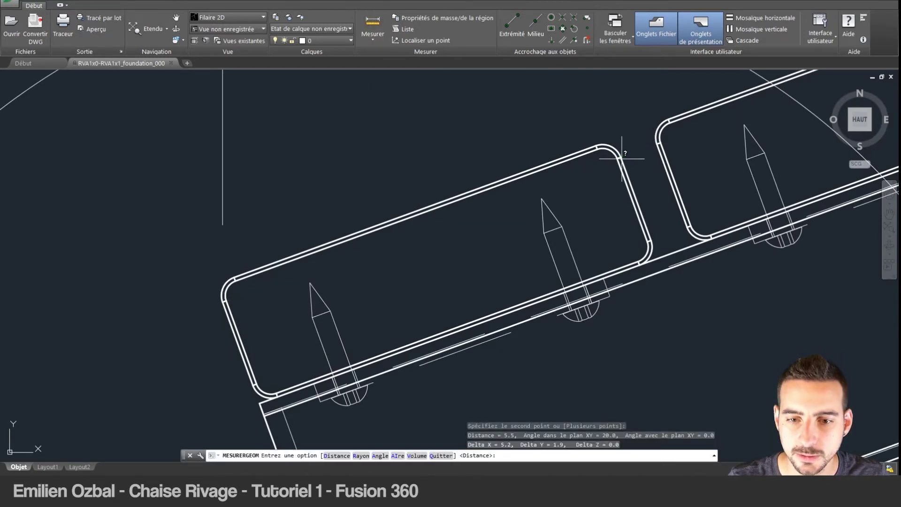
Enter 5,2 in Calculator, then measure the 1.7 slat thickness and scale it to 34.
{"action": "key", "text": "super+r"}
{"action": "key", "text": "Return"}
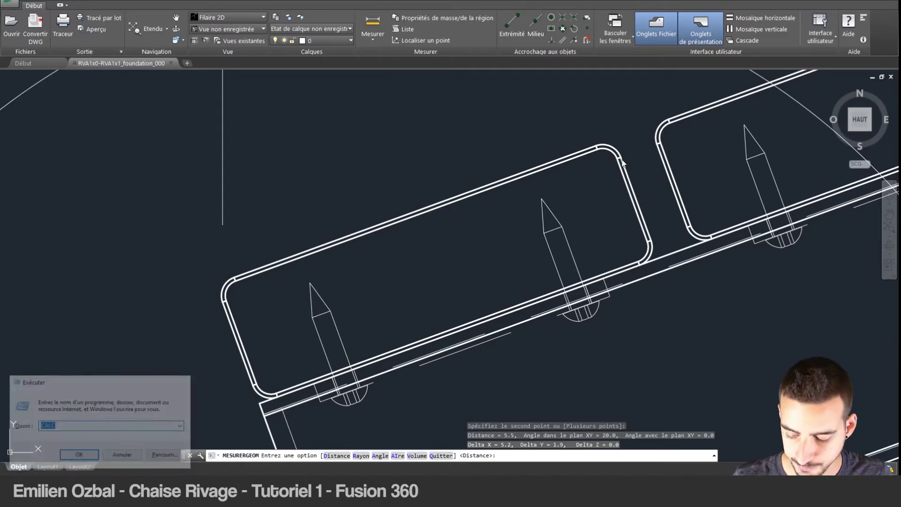
{"action": "type", "text": "5,2 × 20 ="}
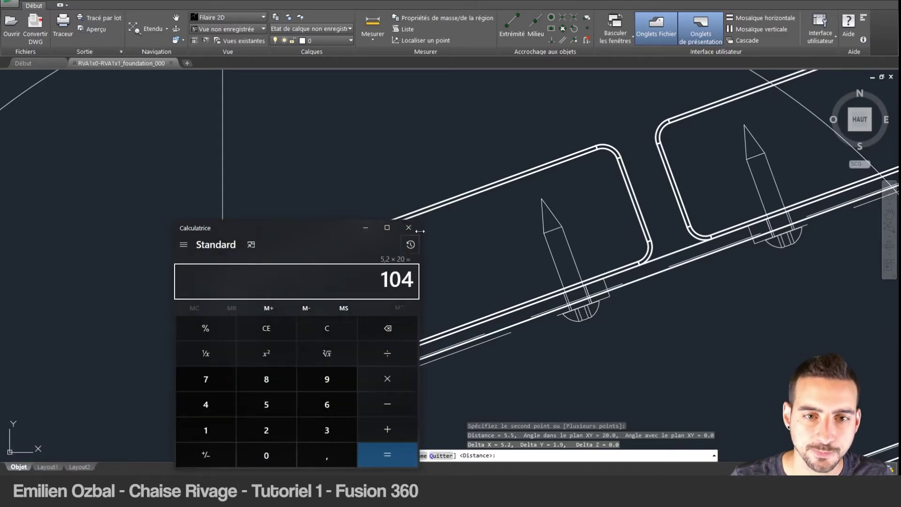
{"action": "left_click", "coordinate": [485, 160]}
{"action": "left_click", "coordinate": [373, 35]}
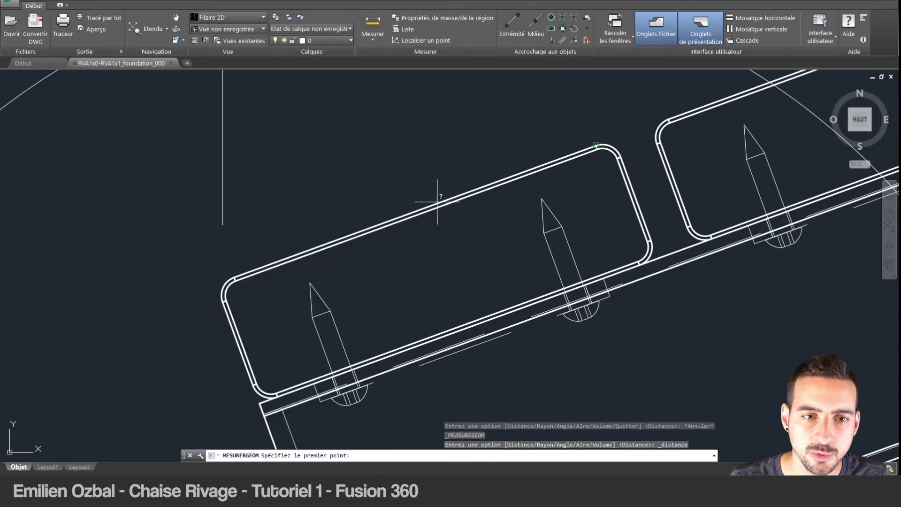
{"action": "left_click", "coordinate": [234, 277]}
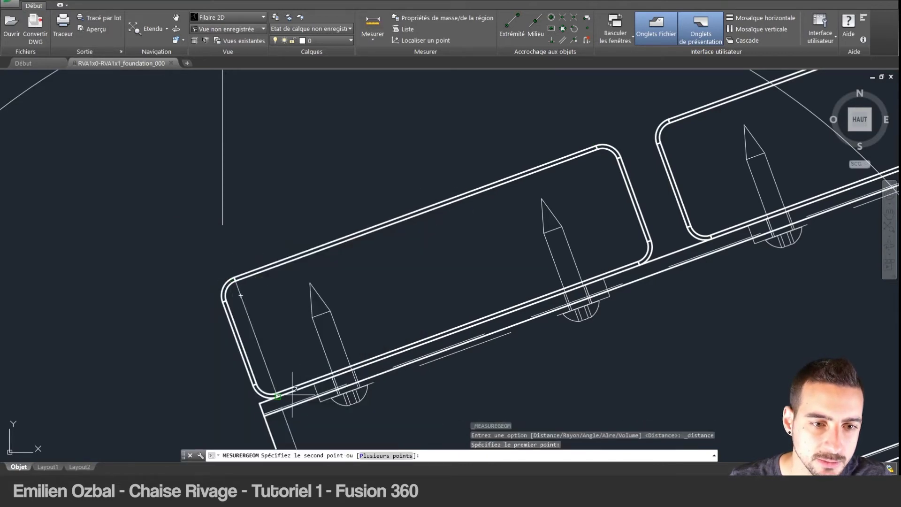
{"action": "left_click", "coordinate": [278, 395]}
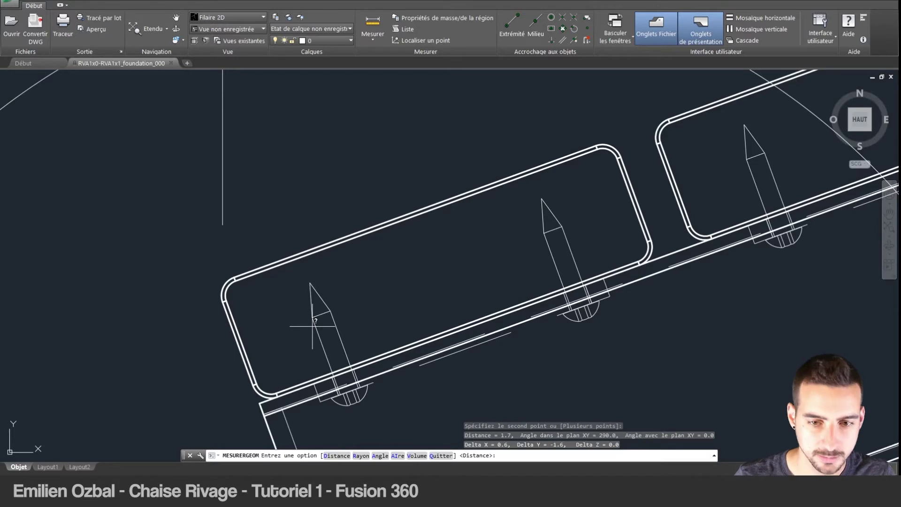
{"action": "type", "text": "1,"}
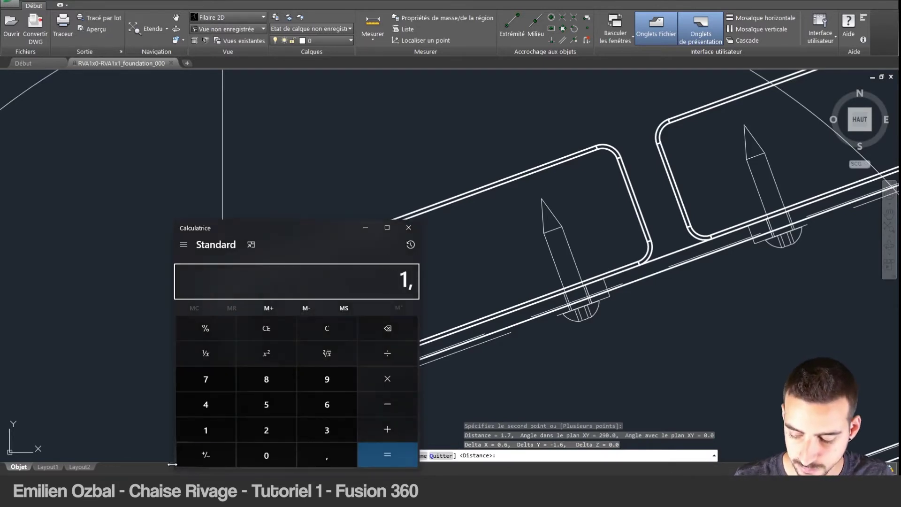
{"action": "type", "text": "7*20"}
{"action": "key", "text": "Return"}
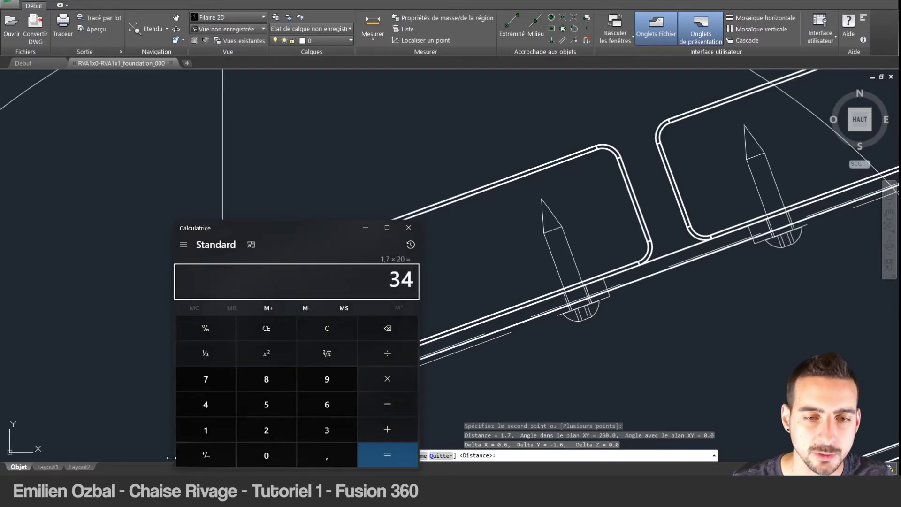
{"action": "left_click", "coordinate": [408, 228]}
{"action": "key", "text": "Escape"}
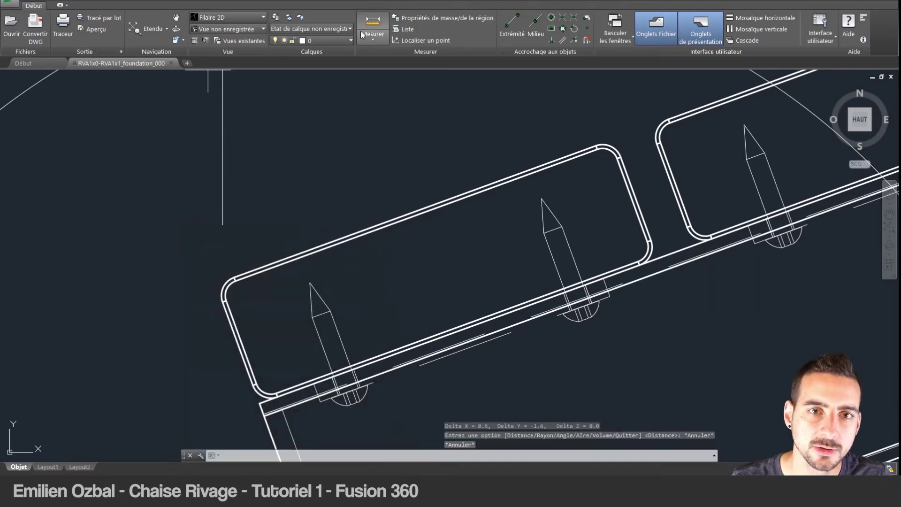
Measure the slat's 0.3 corner radius, compute 0,5 × 20, and return to Fusion 360.
{"action": "left_click", "coordinate": [374, 38]}
{"action": "left_click", "coordinate": [367, 75]}
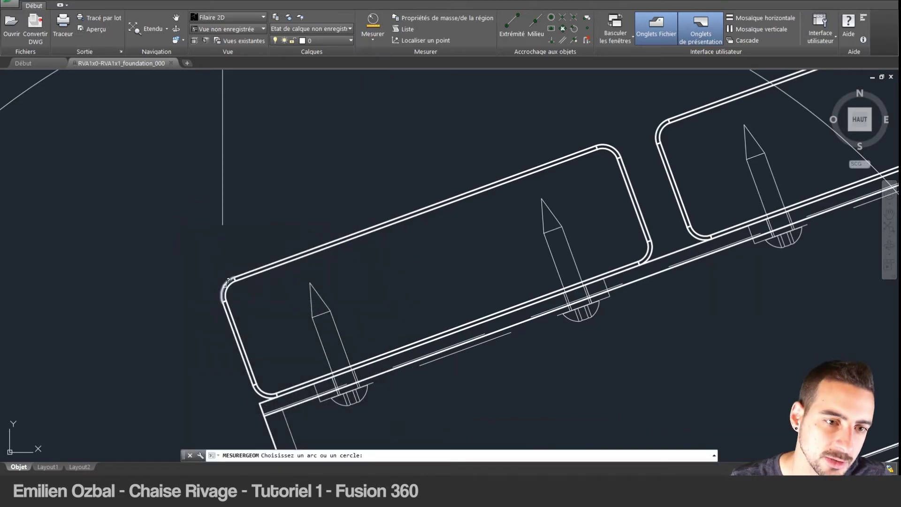
{"action": "left_click", "coordinate": [225, 284]}
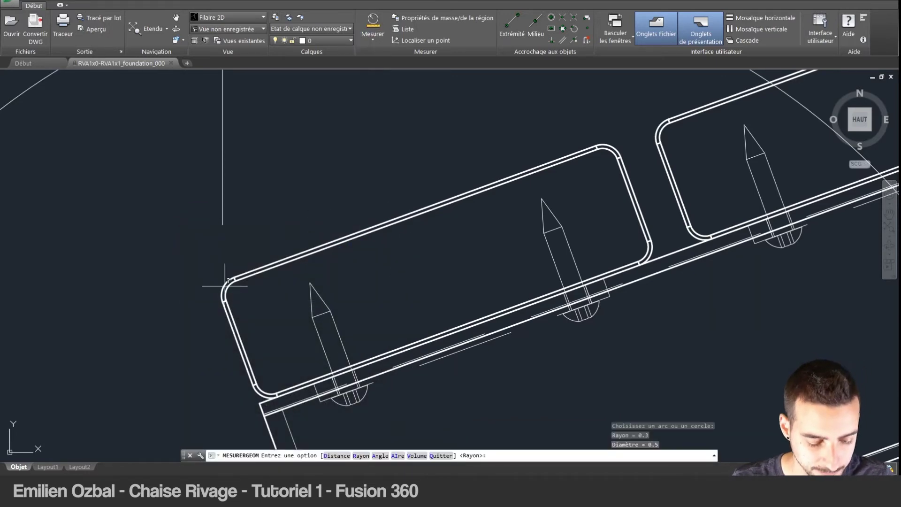
{"action": "key", "text": "super+r"}
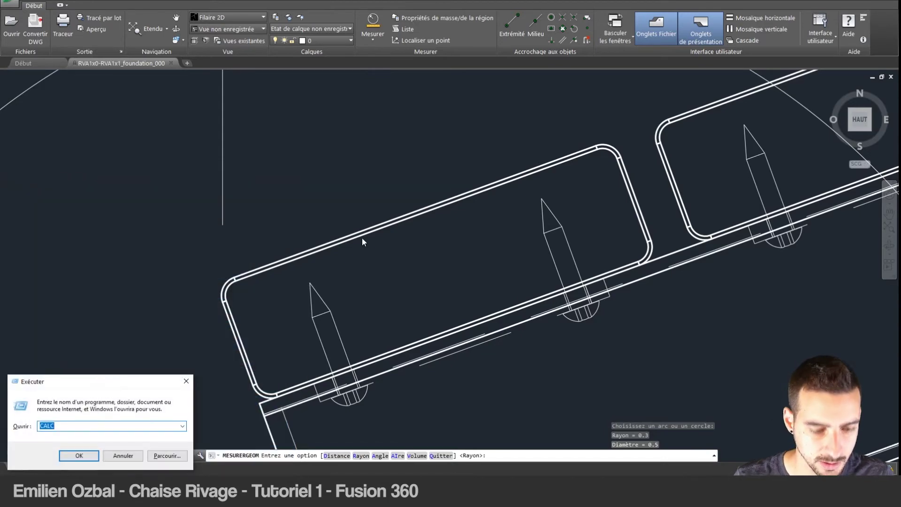
{"action": "key", "text": "Return"}
{"action": "type", "text": "0,5*20"}
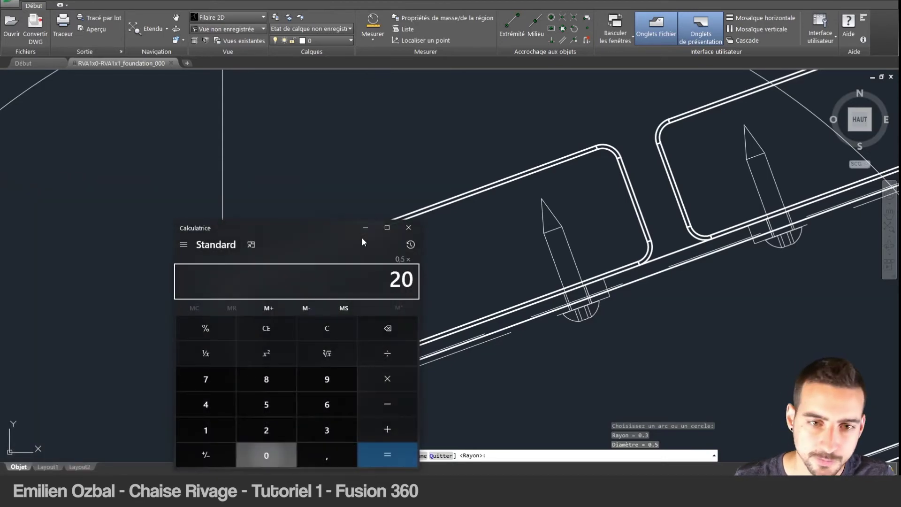
{"action": "key", "text": "Return"}
{"action": "left_click", "coordinate": [408, 227]}
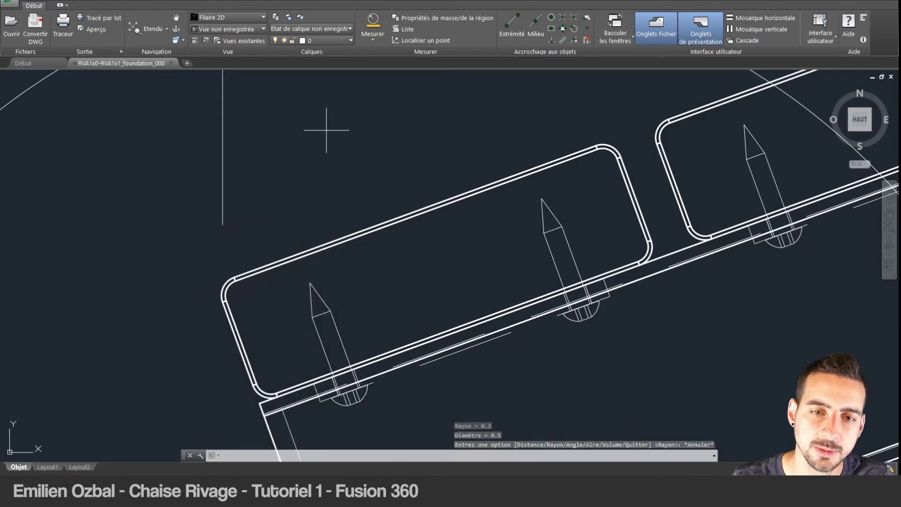
{"action": "key", "text": "Escape"}
{"action": "key", "text": "alt+Tab"}
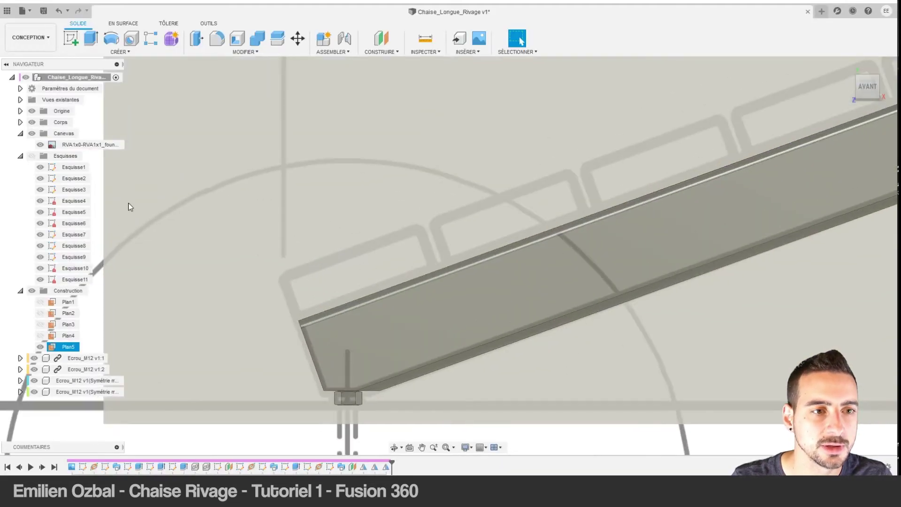
Draw the 104 mm slat edge and a 34 mm edge at 90° with the Line tool.
{"action": "left_click", "coordinate": [129, 205]}
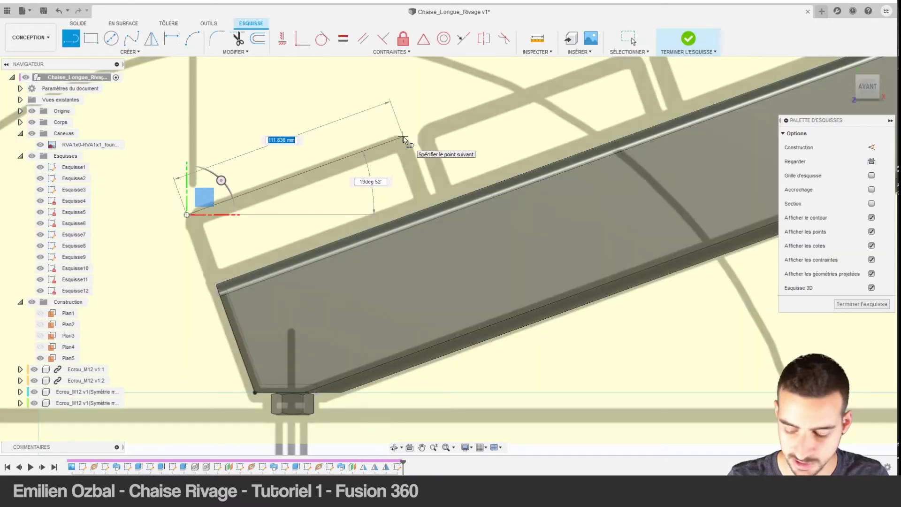
{"action": "key", "text": "Tab"}
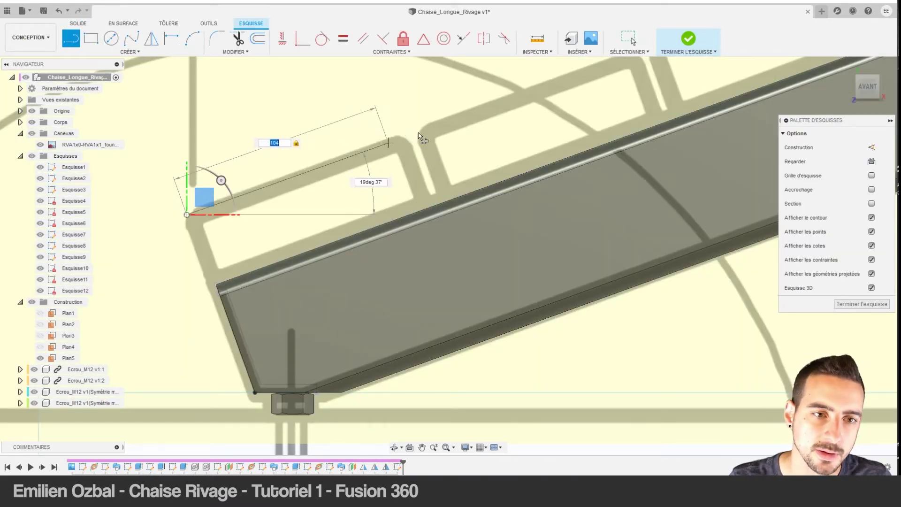
{"action": "left_click", "coordinate": [429, 133]}
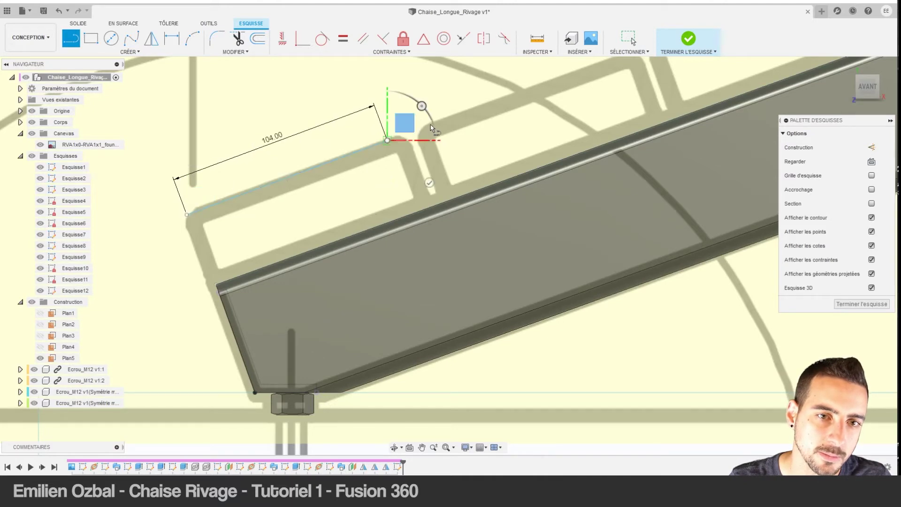
{"action": "type", "text": "3"}
{"action": "key", "text": "Tab"}
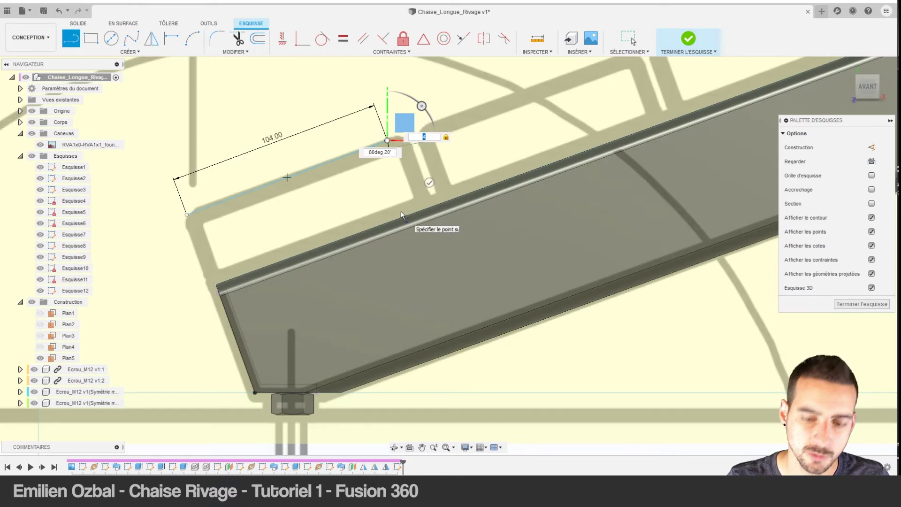
{"action": "type", "text": "90"}
{"action": "key", "text": "Tab"}
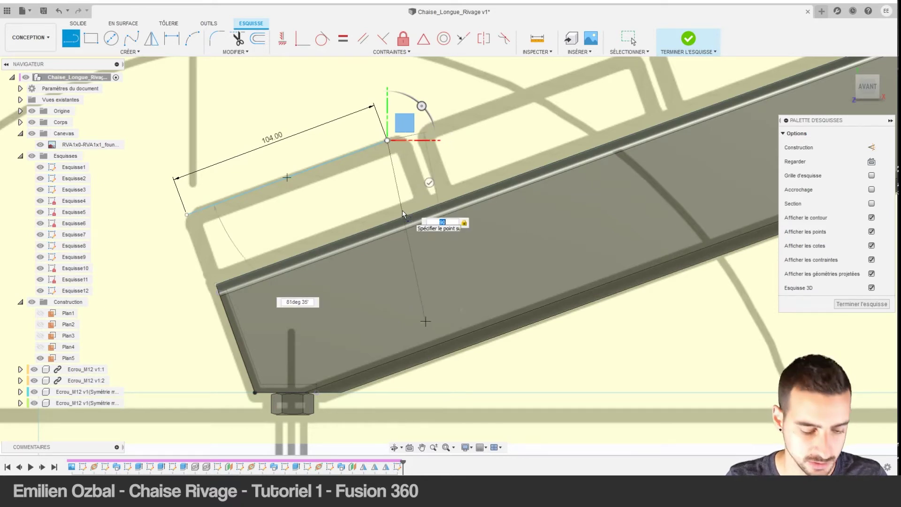
{"action": "key", "text": "Tab"}
{"action": "type", "text": "90"}
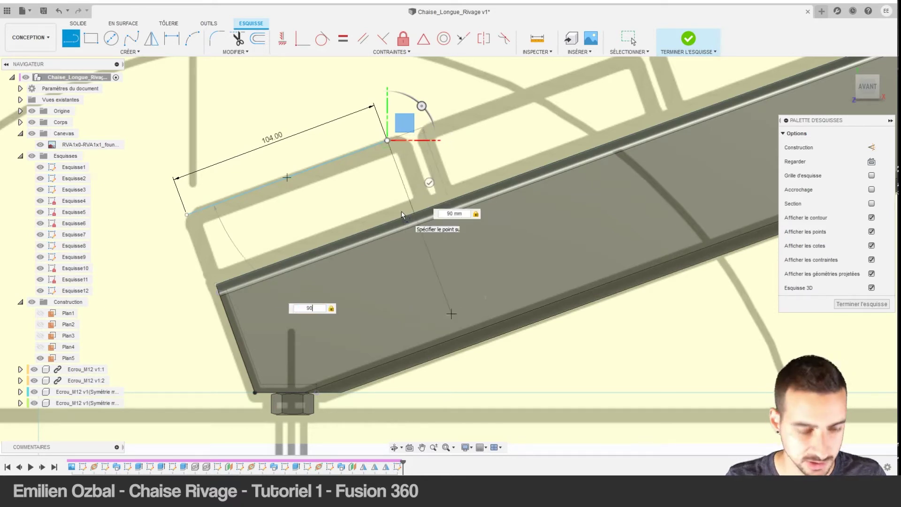
{"action": "key", "text": "Tab"}
{"action": "type", "text": "34"}
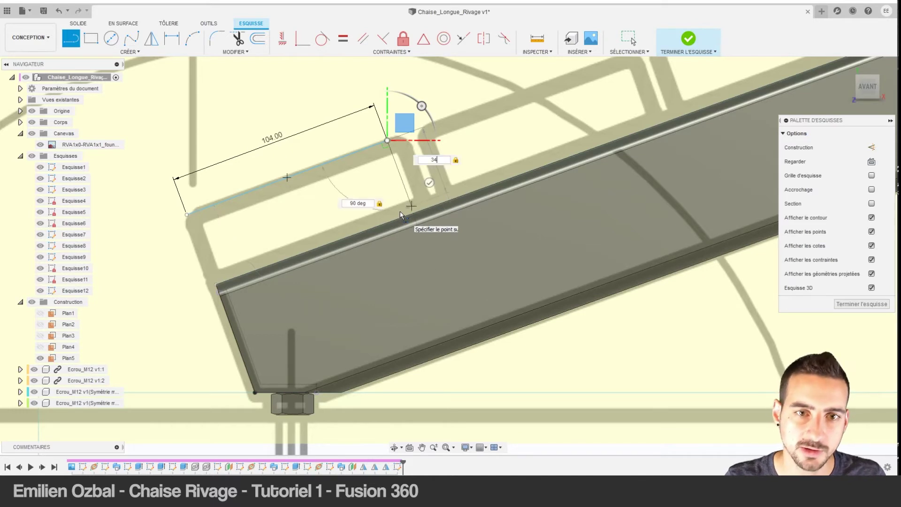
{"action": "key", "text": "Return"}
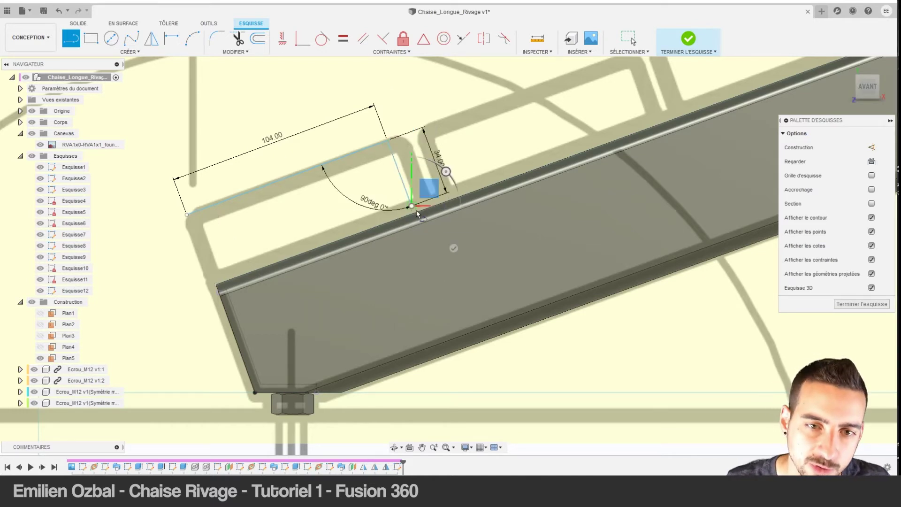
Close the slat profile back at its start and select the 104 mm top edge.
{"action": "left_click", "coordinate": [217, 283]}
{"action": "left_click", "coordinate": [187, 215]}
{"action": "key", "text": "Escape"}
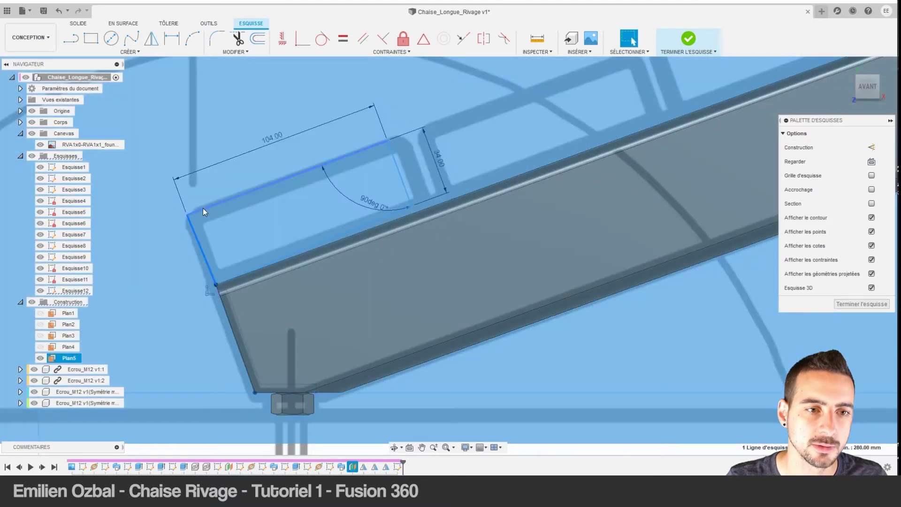
{"action": "left_click", "coordinate": [203, 207]}
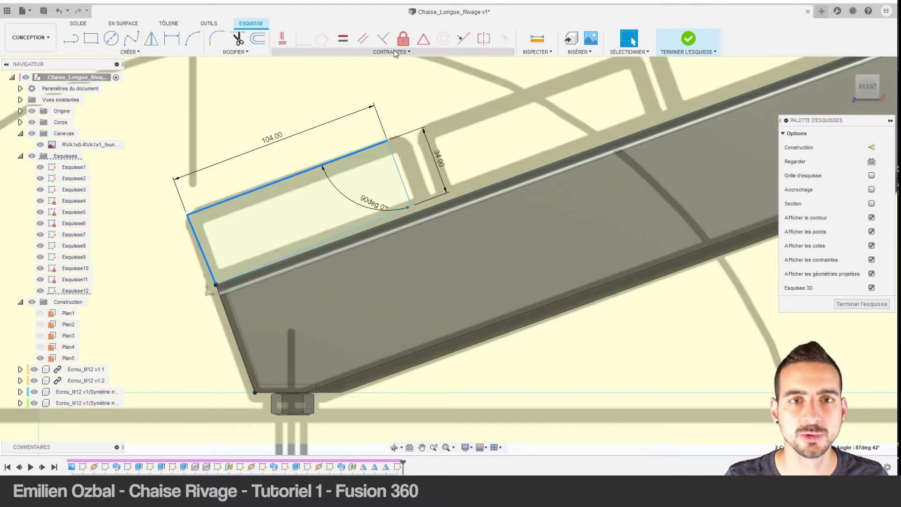
Try a perpendicular constraint on the slat rectangle, undo it, and test which corners stay free.
{"action": "left_click", "coordinate": [383, 38]}
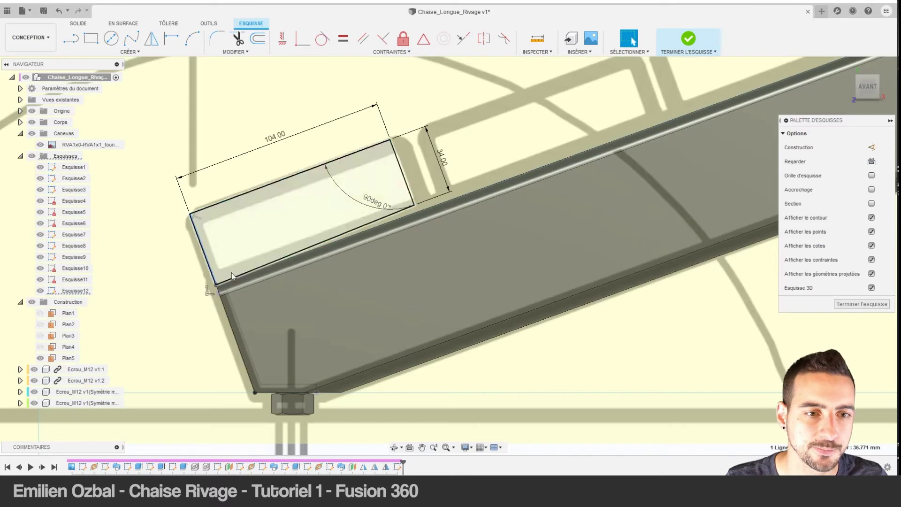
{"action": "key", "text": "ctrl+z"}
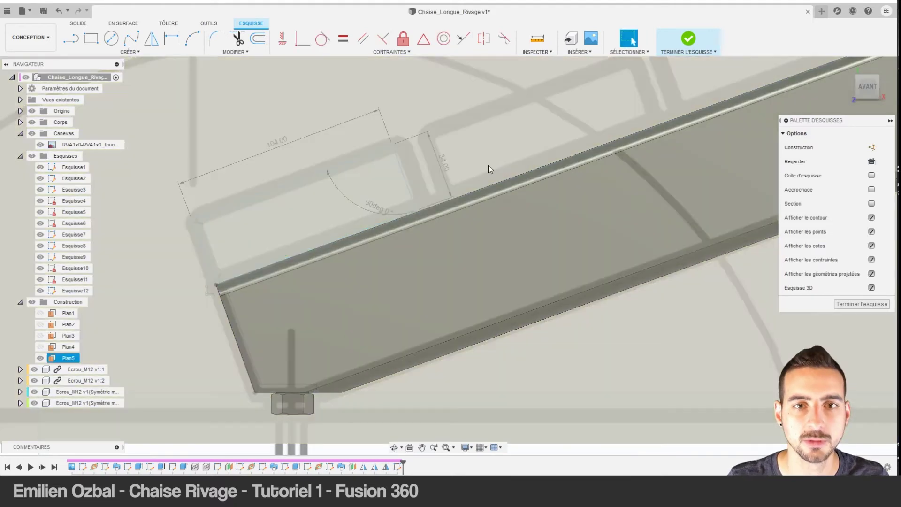
{"action": "key", "text": "Escape"}
{"action": "left_click_drag", "start_coordinate": [391, 147], "coordinate": [404, 136]}
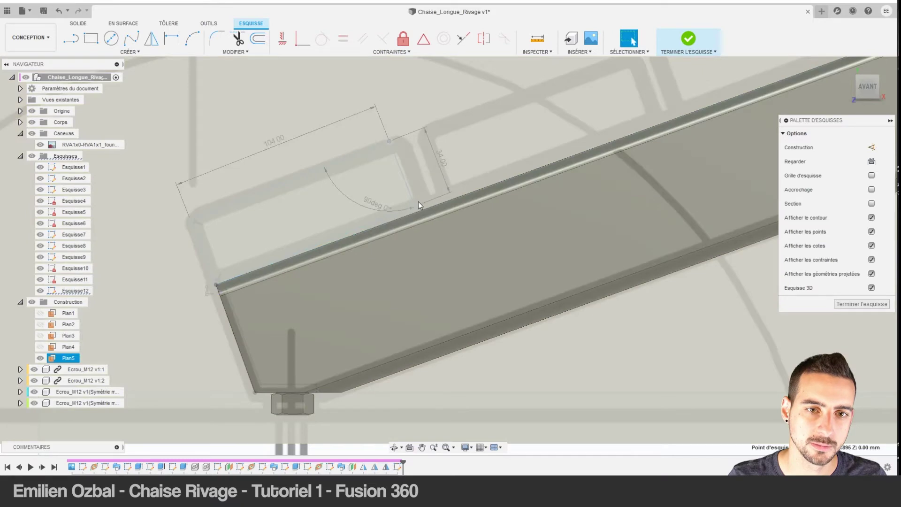
{"action": "left_click", "coordinate": [413, 205]}
{"action": "left_click_drag", "start_coordinate": [412, 206], "coordinate": [434, 206]}
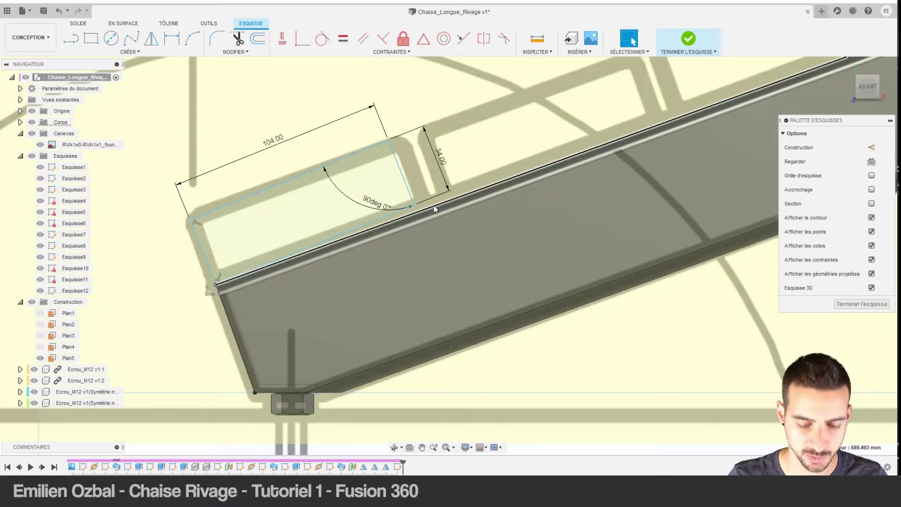
{"action": "key", "text": "p"}
{"action": "left_click", "coordinate": [720, 179]}
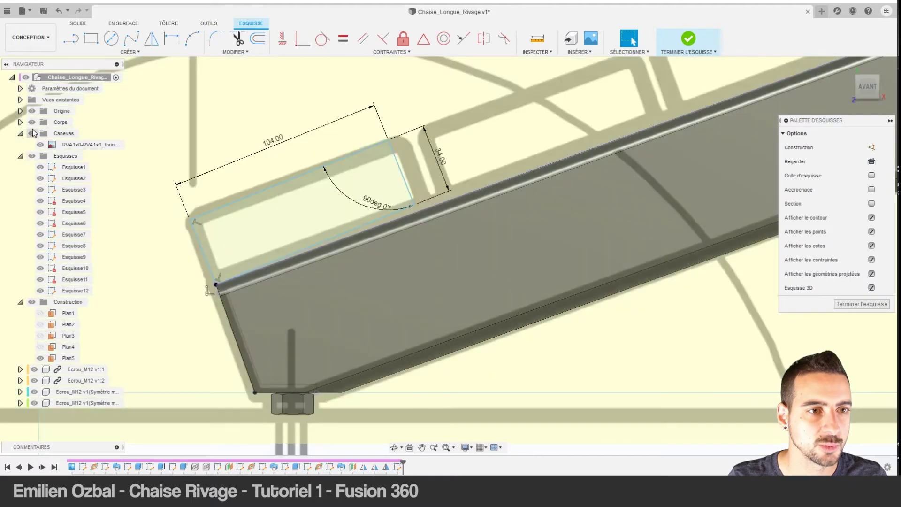
Hide the bodies and canvas, then make the rectangle's lower corner coincident with the tube edge line.
{"action": "left_click", "coordinate": [31, 122]}
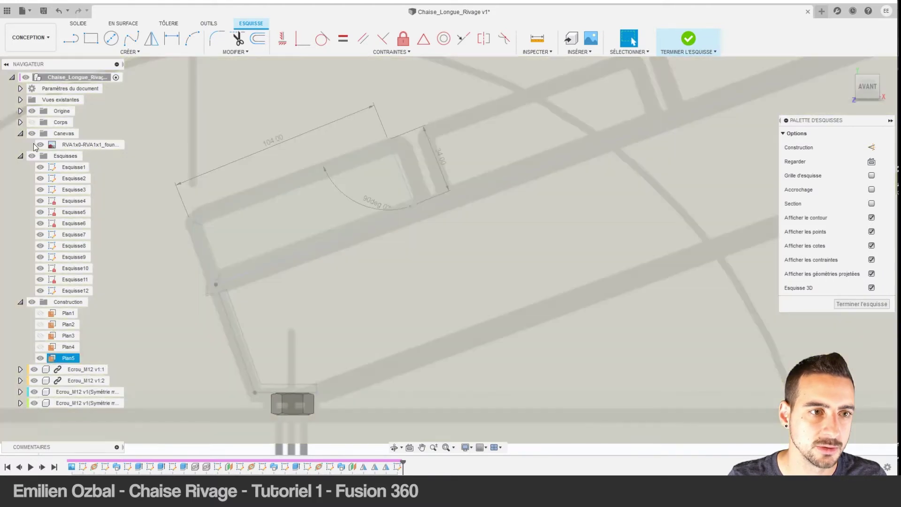
{"action": "left_click", "coordinate": [40, 145]}
{"action": "scroll", "coordinate": [426, 207], "scroll_direction": "up", "scroll_amount": 3}
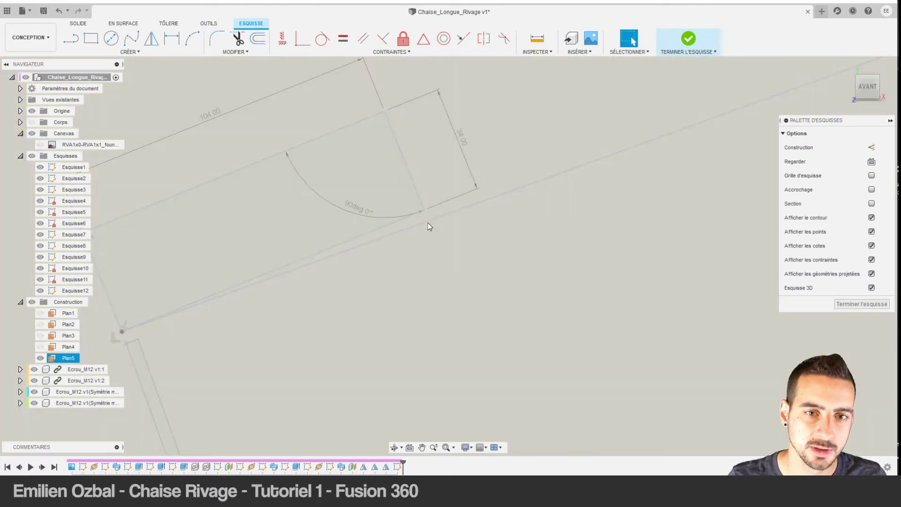
{"action": "left_click_drag", "start_coordinate": [426, 207], "coordinate": [432, 218]}
{"action": "left_click", "coordinate": [434, 220]}
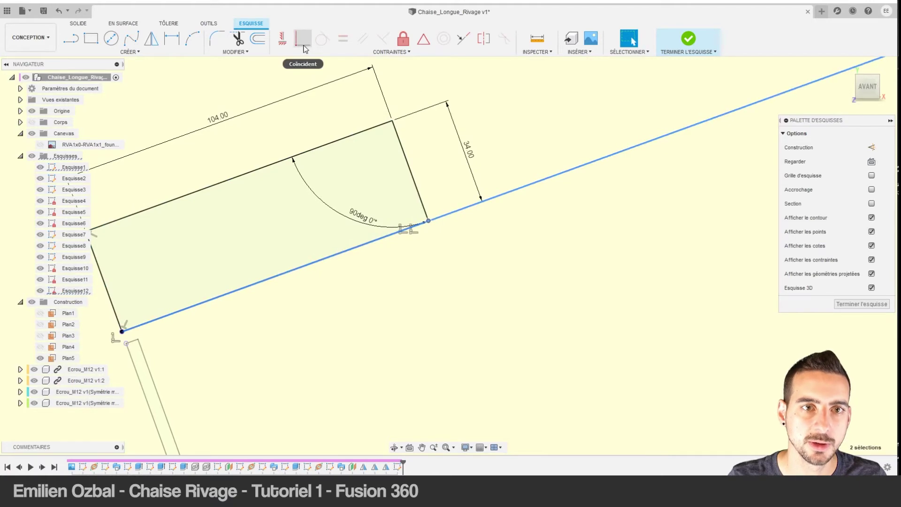
{"action": "left_click", "coordinate": [302, 38]}
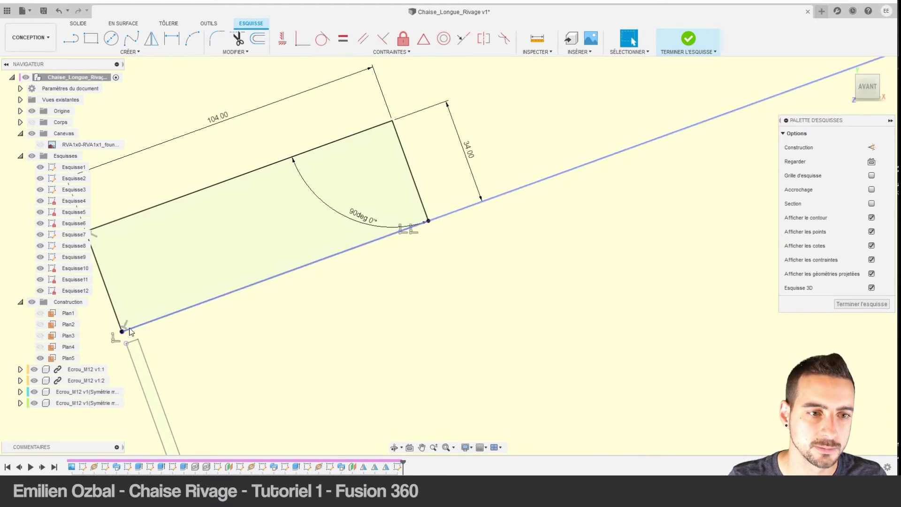
Recentre the slat sketch, briefly show the reference canvas to check it, and begin a sketch fillet.
{"action": "middle_click_drag", "start_coordinate": [172, 311], "coordinate": [344, 268]}
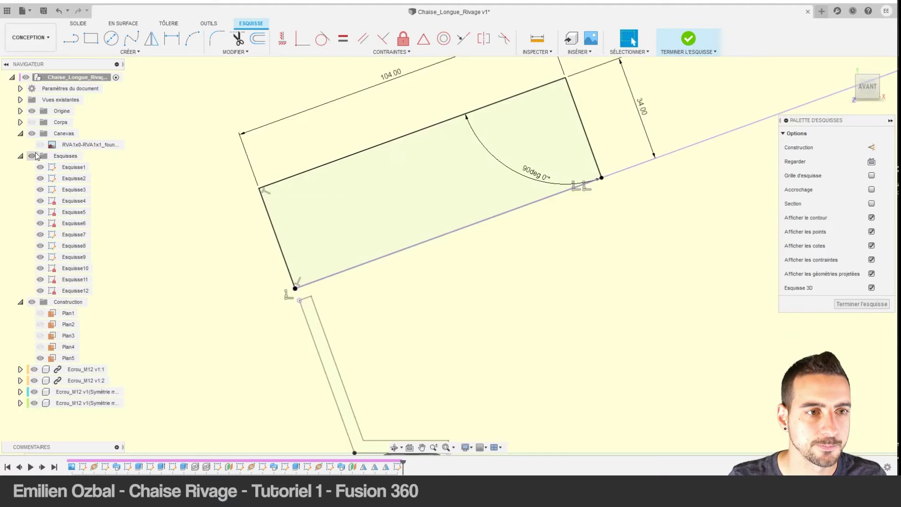
{"action": "left_click", "coordinate": [40, 145]}
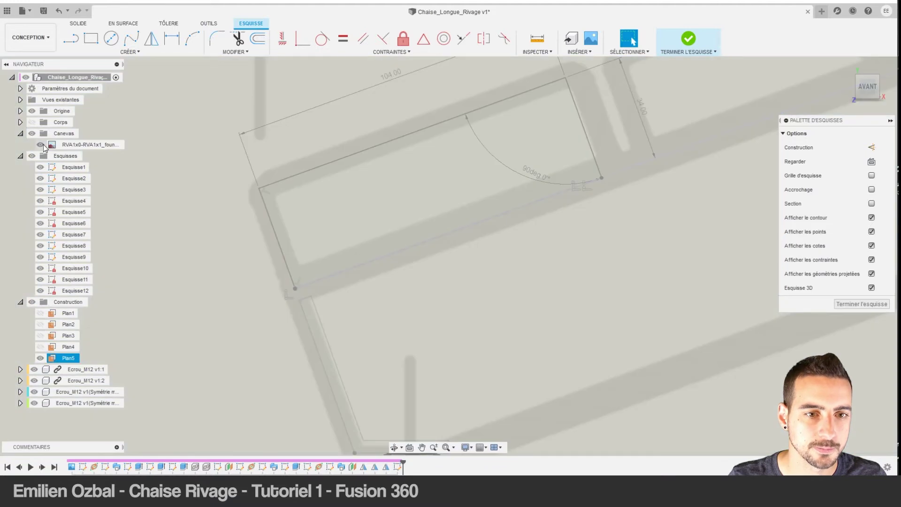
{"action": "left_click", "coordinate": [41, 144]}
{"action": "scroll", "coordinate": [297, 76], "scroll_direction": "down", "scroll_amount": 3}
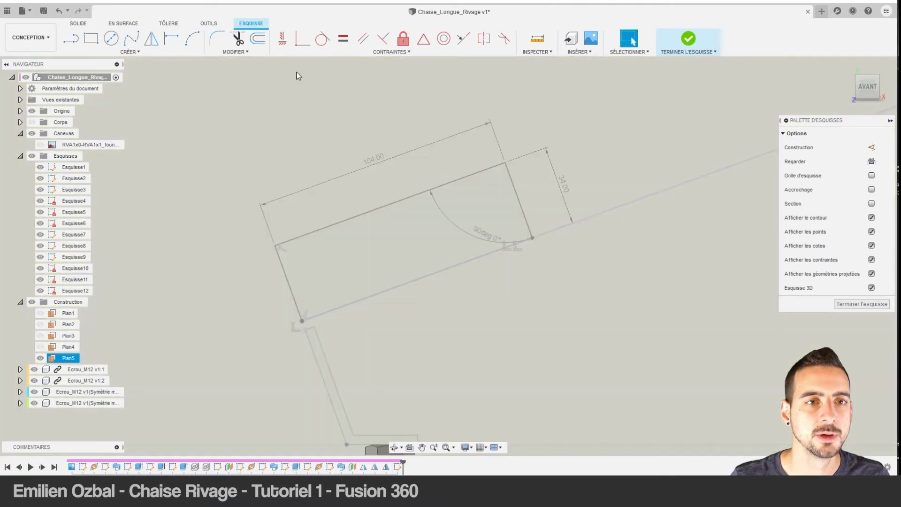
{"action": "left_click", "coordinate": [216, 38]}
Fillet the left, top-right and bottom-right slat corners and show the reference chair image.
{"action": "left_click", "coordinate": [277, 246]}
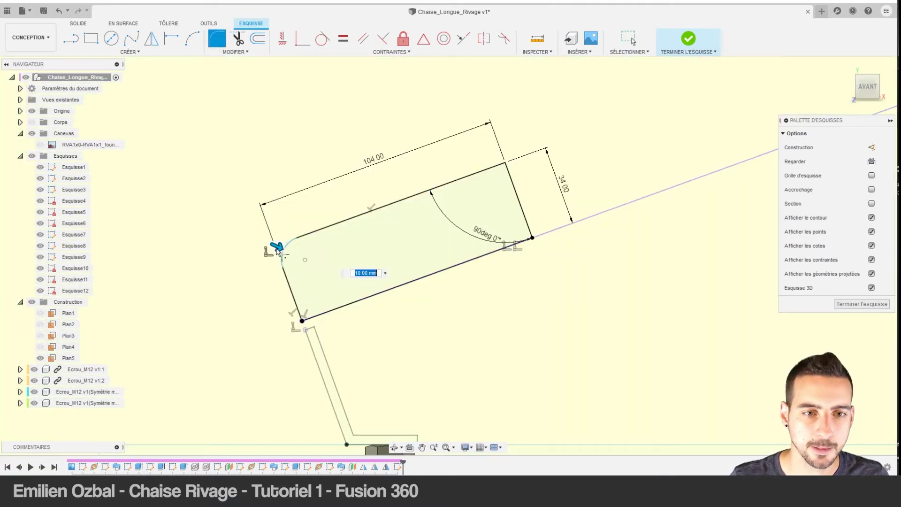
{"action": "left_click", "coordinate": [506, 164]}
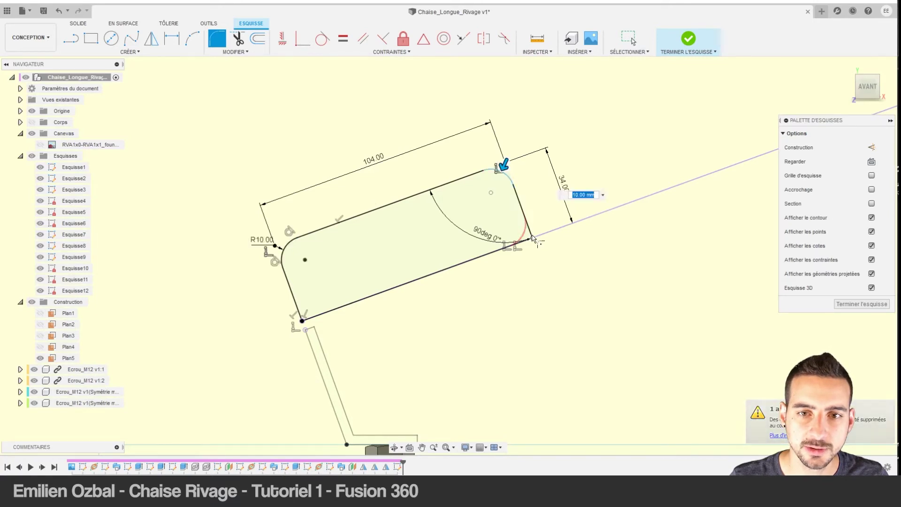
{"action": "left_click", "coordinate": [532, 238]}
{"action": "left_click", "coordinate": [303, 323]}
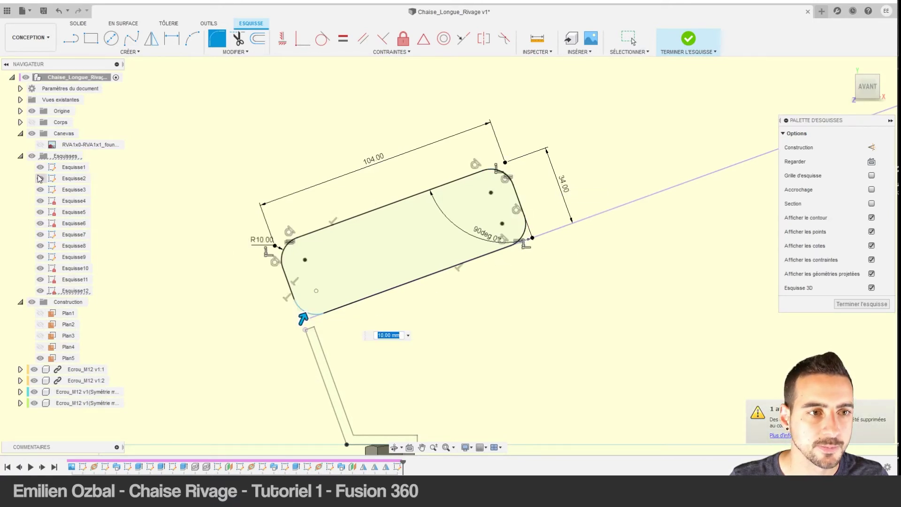
{"action": "left_click", "coordinate": [41, 145]}
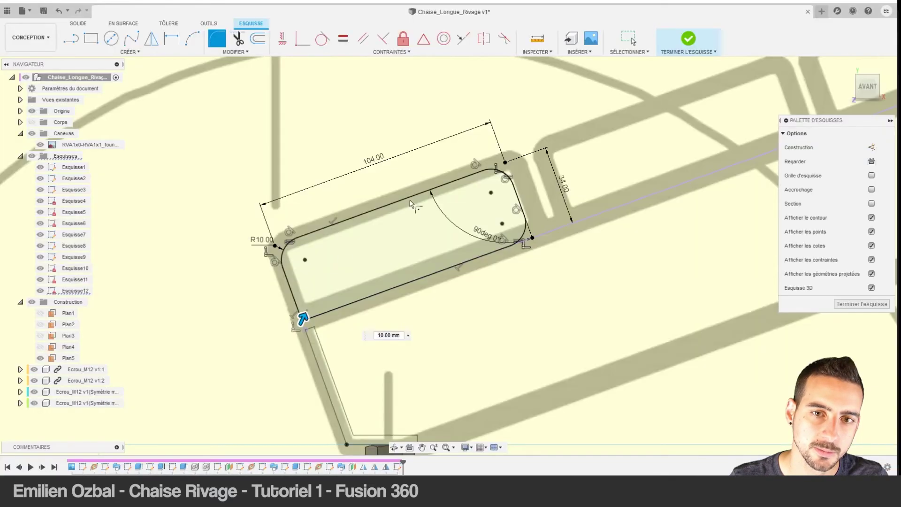
{"action": "scroll", "coordinate": [399, 207], "scroll_direction": "up", "scroll_amount": 2}
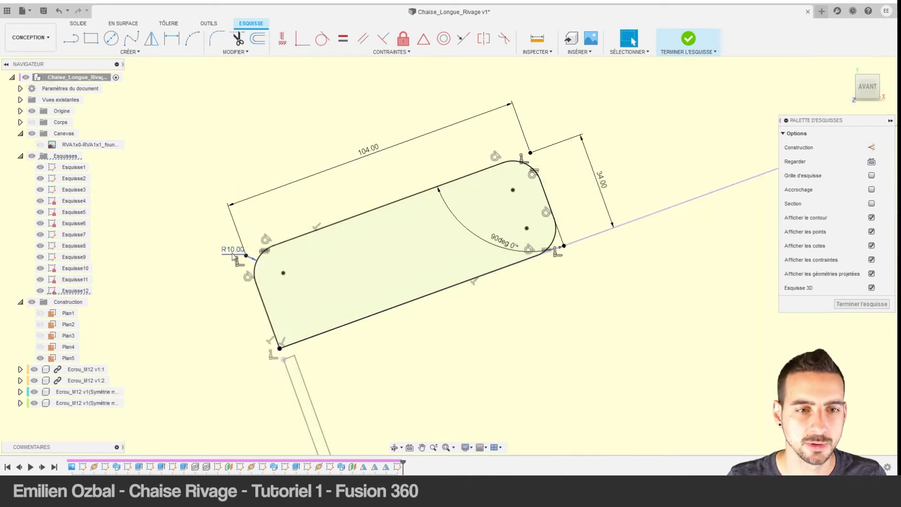
Change the fillet radius from 10 to 5 mm and round the lower-left corner too.
{"action": "double_click", "coordinate": [233, 255]}
{"action": "type", "text": "5"}
{"action": "key", "text": "Return"}
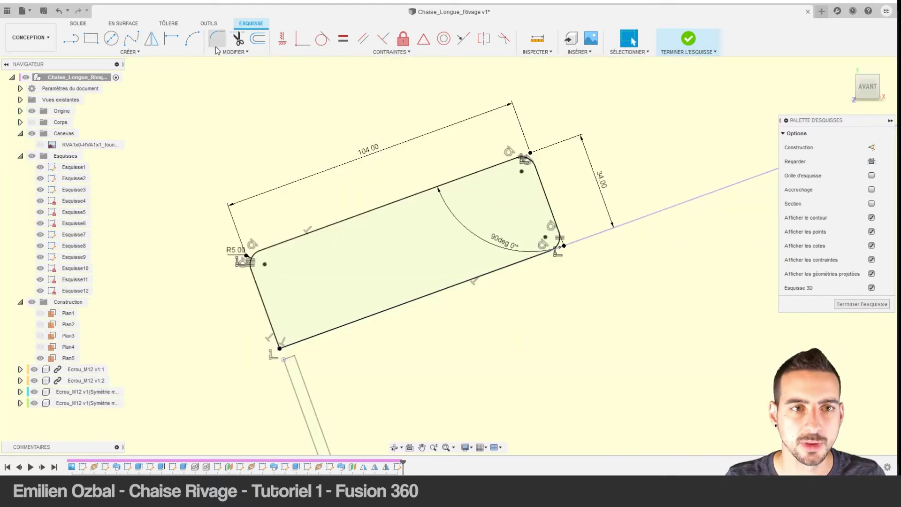
{"action": "left_click", "coordinate": [280, 349]}
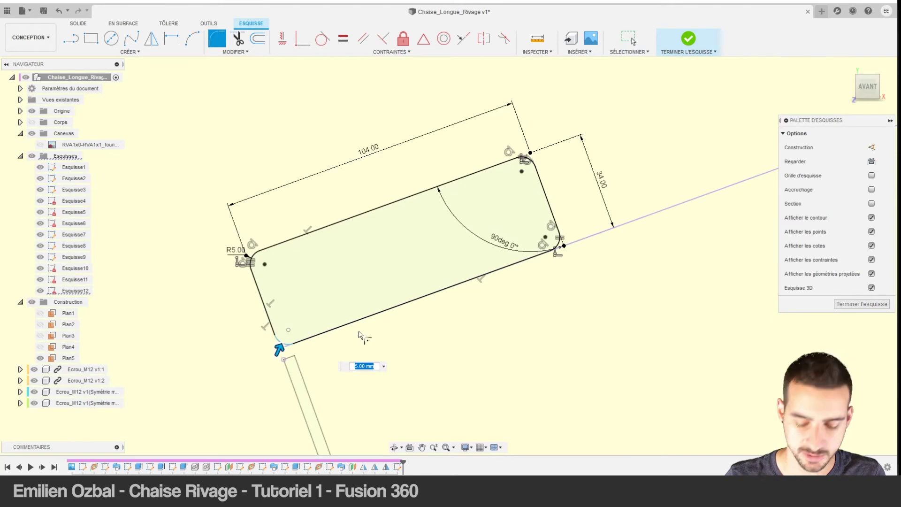
{"action": "key", "text": "Return"}
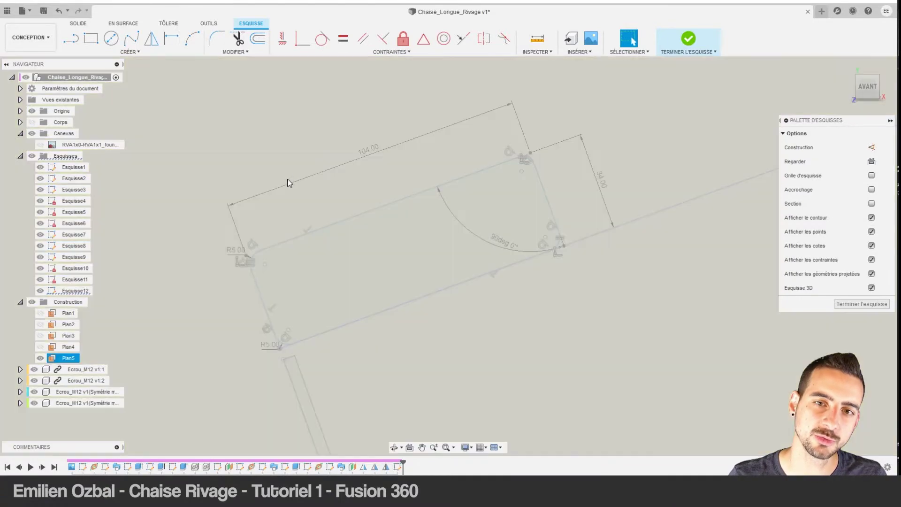
Recentre the view on the rounded slat and finish the profile sketch.
{"action": "scroll", "coordinate": [578, 178], "scroll_direction": "down", "scroll_amount": 5}
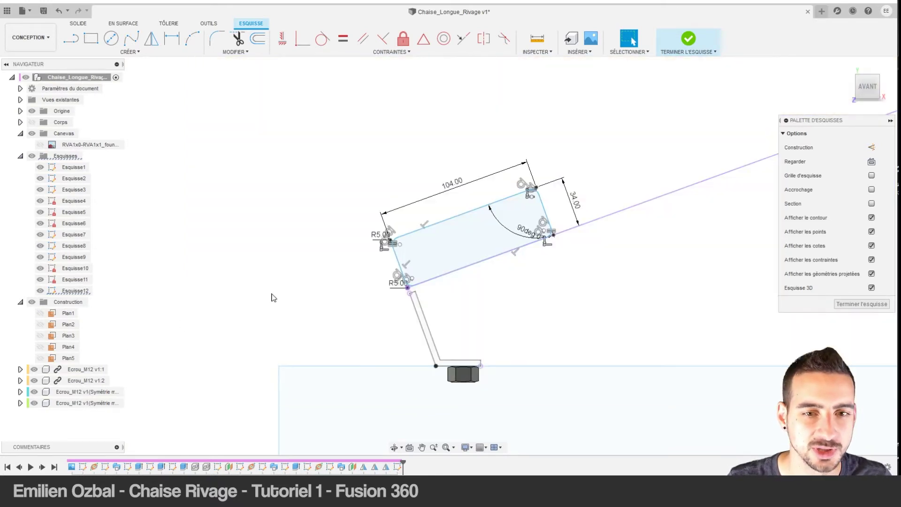
{"action": "scroll", "coordinate": [427, 260], "scroll_direction": "up", "scroll_amount": 3}
{"action": "scroll", "coordinate": [399, 299], "scroll_direction": "up", "scroll_amount": 1}
{"action": "middle_click_drag", "start_coordinate": [398, 298], "coordinate": [427, 270]}
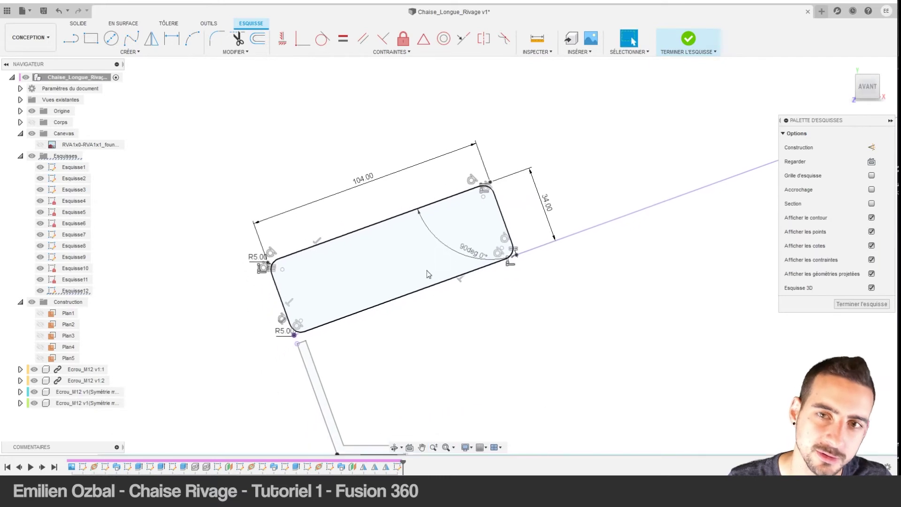
{"action": "right_click_drag", "start_coordinate": [442, 263], "coordinate": [385, 263]}
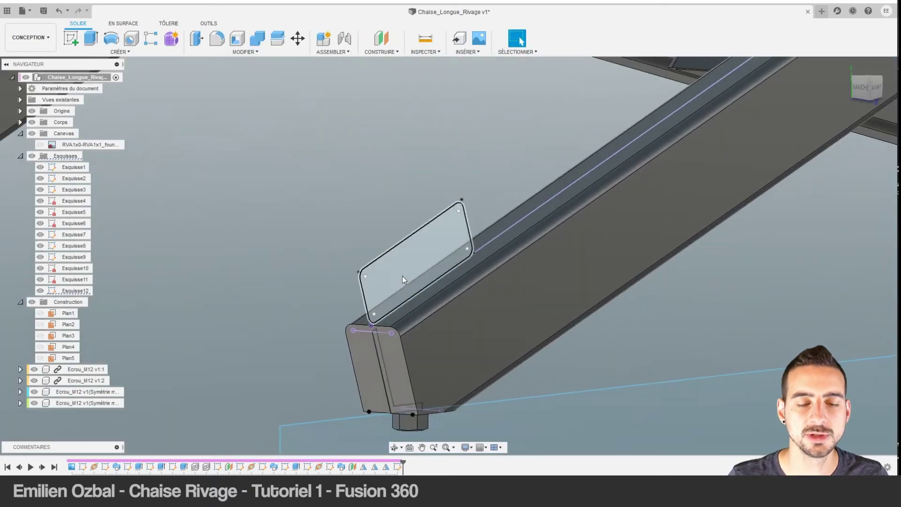
Extrude the slat profile with Démarrer set to À partir de l'objet on the frame face.
{"action": "left_click", "coordinate": [93, 42]}
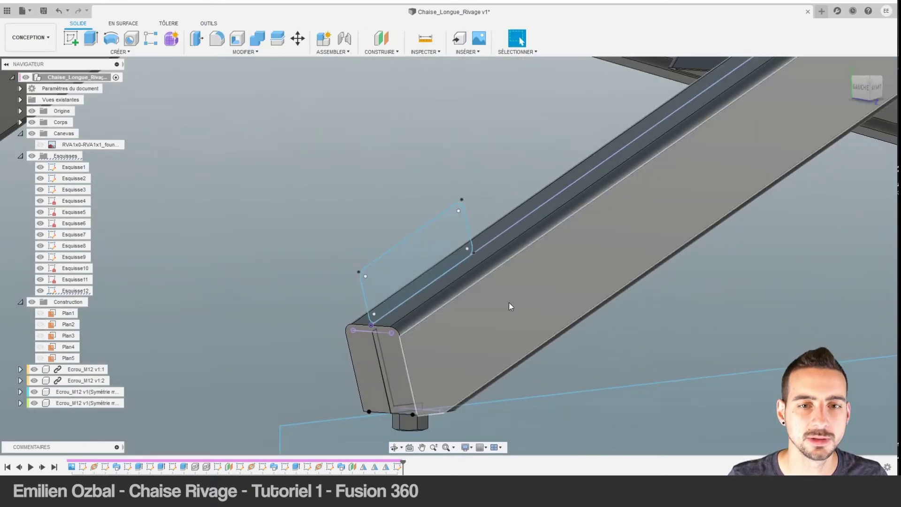
{"action": "left_click", "coordinate": [429, 256]}
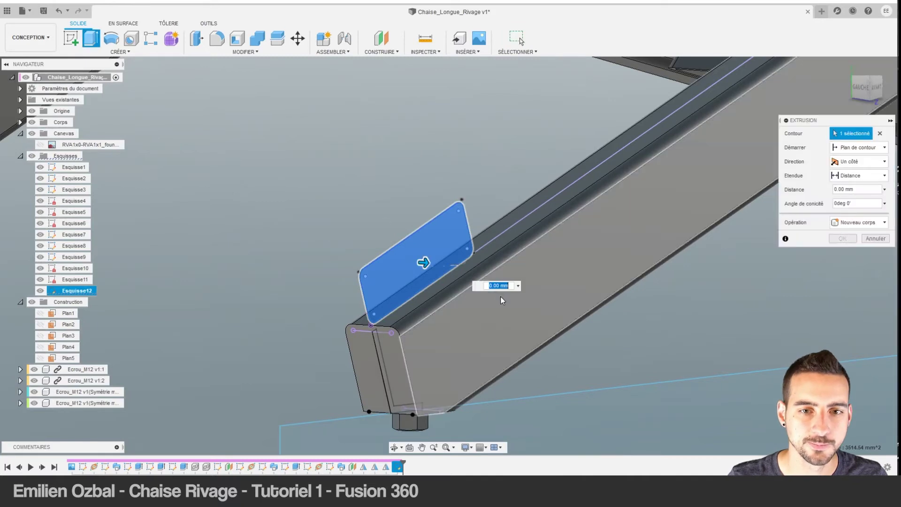
{"action": "left_click_drag", "start_coordinate": [423, 262], "coordinate": [256, 216]}
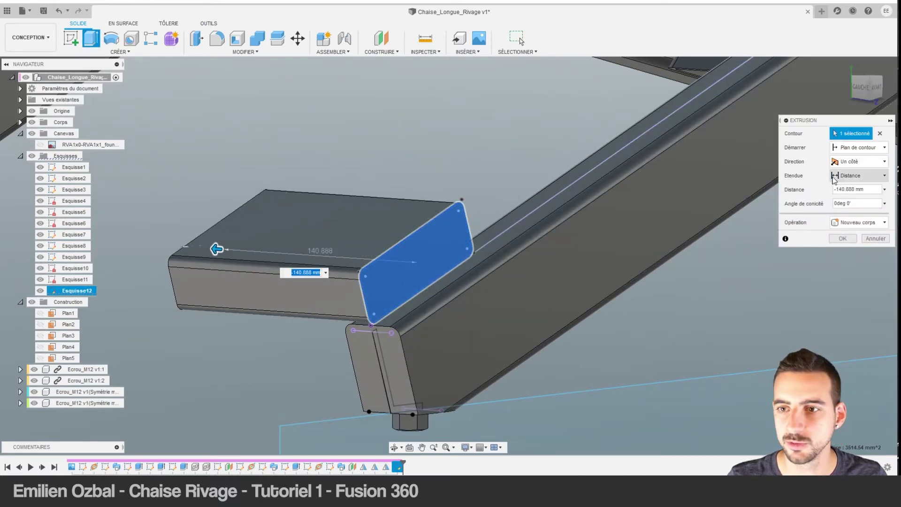
{"action": "left_click", "coordinate": [847, 162]}
{"action": "left_click", "coordinate": [858, 148]}
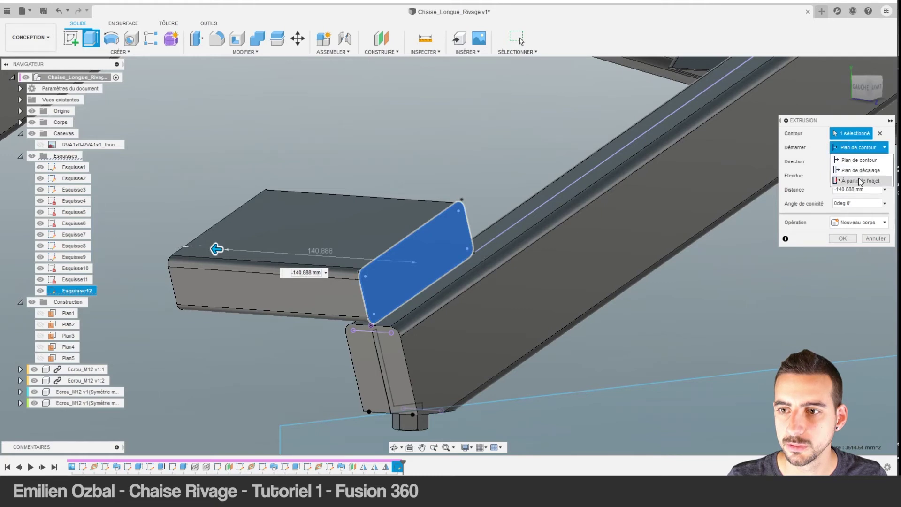
{"action": "left_click", "coordinate": [859, 181]}
{"action": "left_click", "coordinate": [478, 311]}
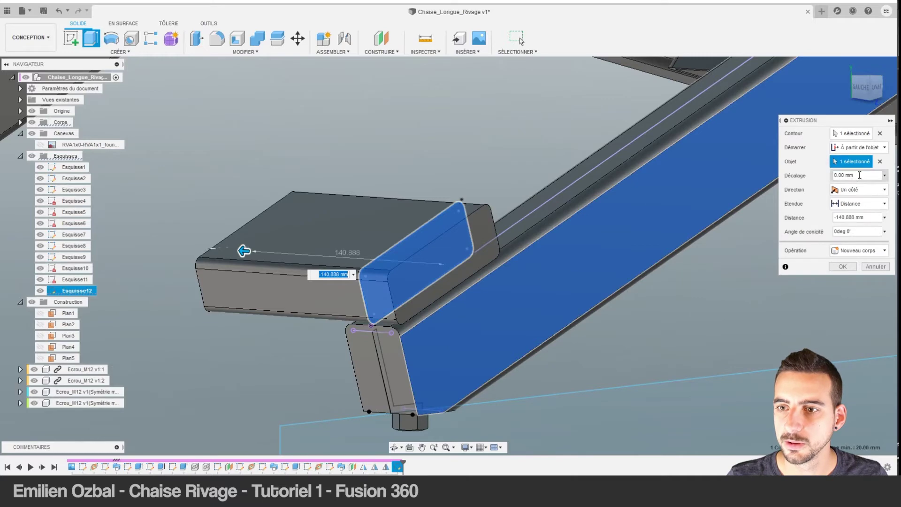
Set Étendue to Vers l'objet, ending at the opposite side frame, and confirm the slat extrusion.
{"action": "left_click", "coordinate": [852, 203]}
{"action": "left_click", "coordinate": [850, 231]}
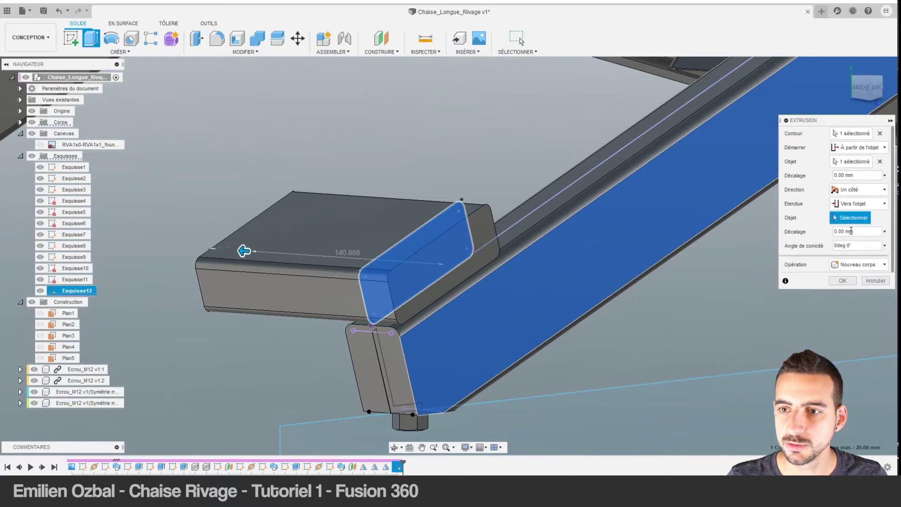
{"action": "middle_click_drag", "start_coordinate": [563, 234], "coordinate": [389, 274], "text": "shift"}
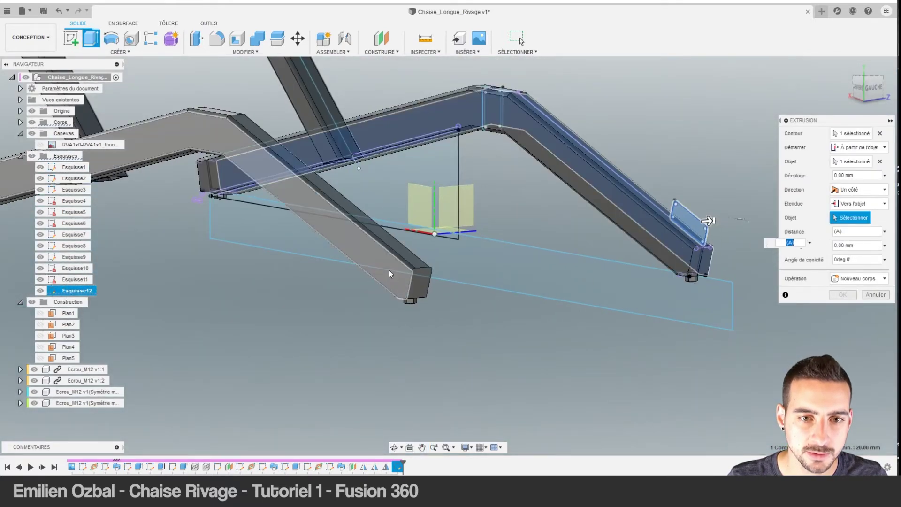
{"action": "left_click", "coordinate": [389, 274]}
{"action": "scroll", "coordinate": [389, 273], "scroll_direction": "up", "scroll_amount": 5}
{"action": "mouse_move", "coordinate": [389, 273]}
{"action": "middle_mouse_down", "text": "shift"}
{"action": "mouse_move", "coordinate": [437, 283]}
{"action": "mouse_move", "coordinate": [365, 239]}
{"action": "middle_mouse_up", "text": "shift"}
{"action": "scroll", "coordinate": [417, 281], "scroll_direction": "up", "scroll_amount": 5}
{"action": "middle_click_drag", "start_coordinate": [439, 274], "coordinate": [778, 291], "text": "shift"}
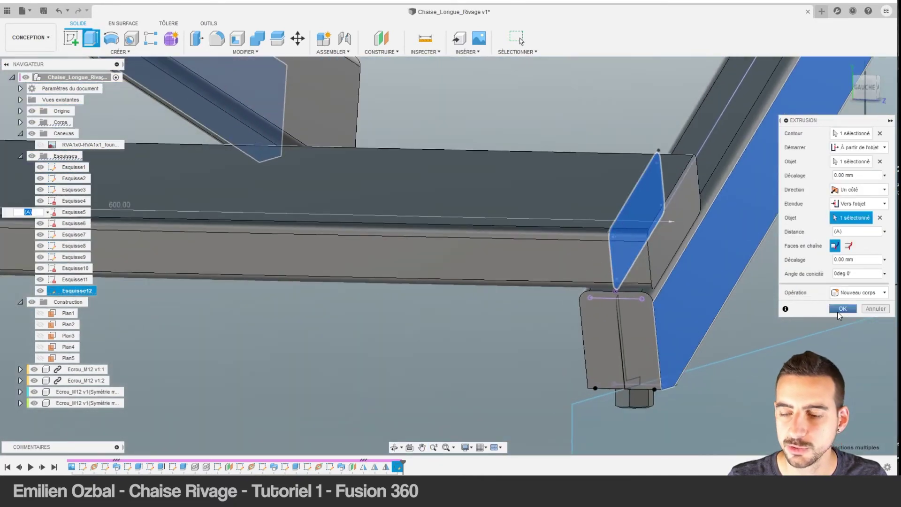
{"action": "left_click", "coordinate": [838, 311]}
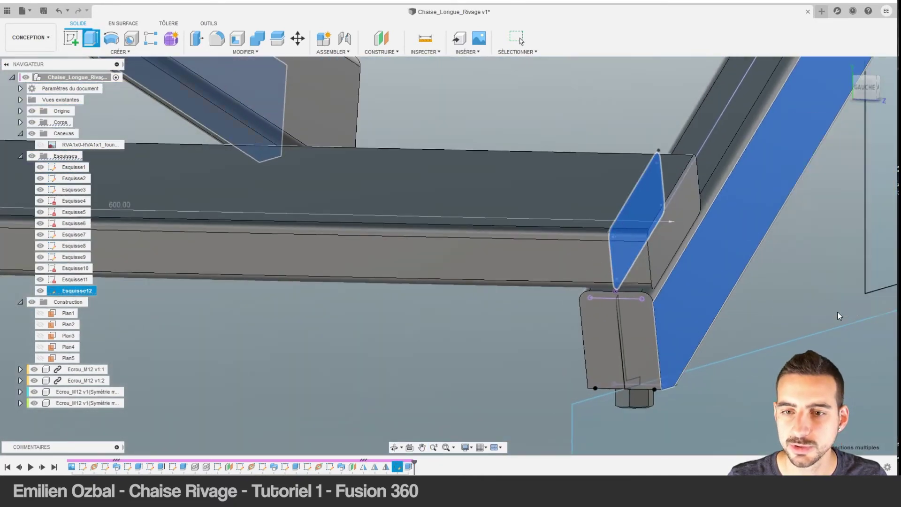
{"action": "mouse_move", "coordinate": [837, 312]}
{"action": "middle_mouse_down", "text": "shift"}
{"action": "mouse_move", "coordinate": [482, 305]}
{"action": "mouse_move", "coordinate": [434, 322]}
{"action": "middle_mouse_up", "text": "shift"}
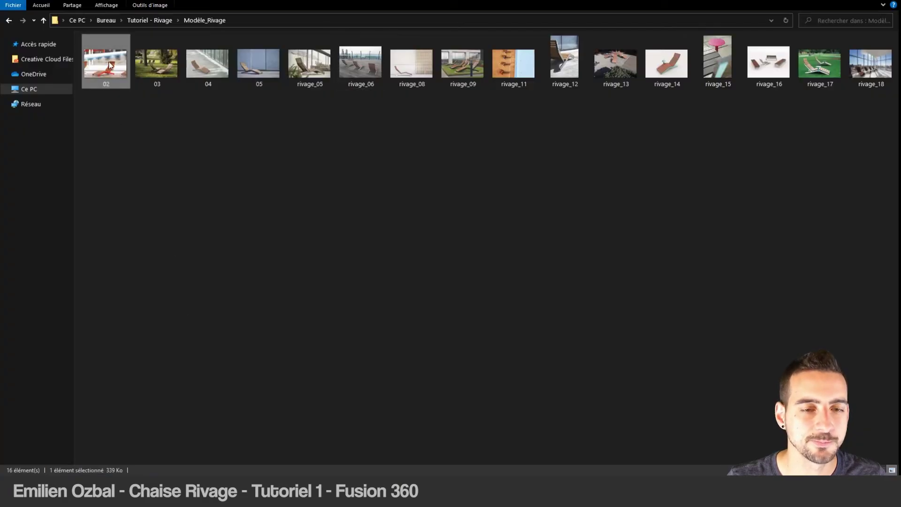
Open reference photo 02 in Photos and compare the slat ends over the red legs with the model.
{"action": "double_click", "coordinate": [110, 64]}
{"action": "scroll", "coordinate": [357, 419], "scroll_direction": "up", "scroll_amount": 2}
{"action": "scroll", "coordinate": [300, 382], "scroll_direction": "up", "scroll_amount": 2}
{"action": "scroll", "coordinate": [299, 374], "scroll_direction": "up", "scroll_amount": 2}
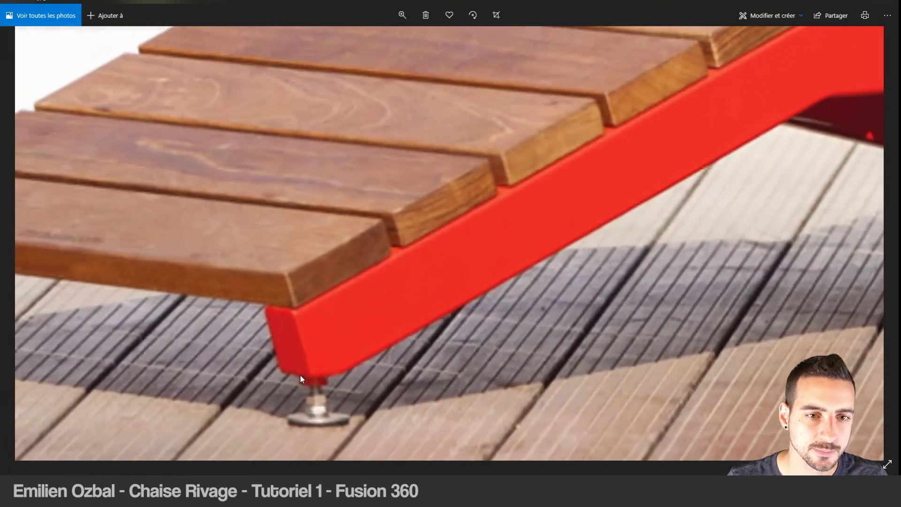
{"action": "scroll", "coordinate": [329, 328], "scroll_direction": "down", "scroll_amount": 1}
{"action": "scroll", "coordinate": [436, 280], "scroll_direction": "down", "scroll_amount": 2}
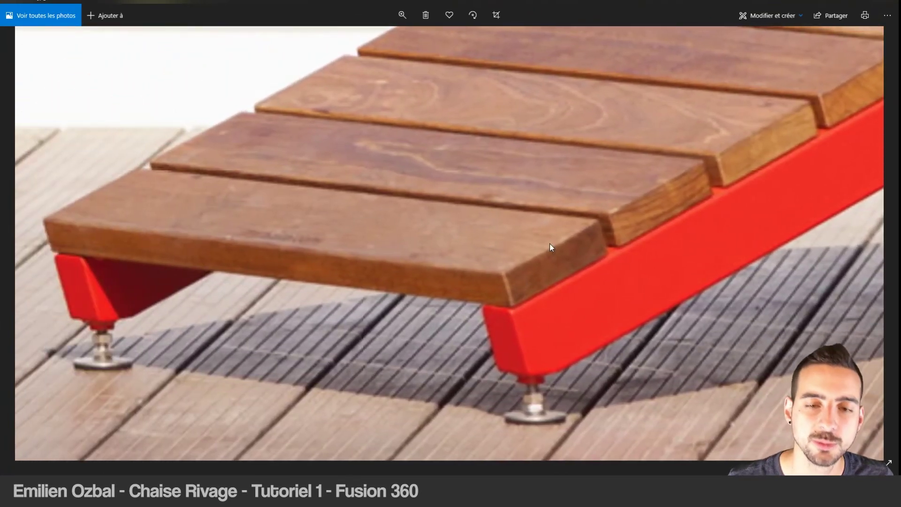
{"action": "key", "text": "alt+Tab"}
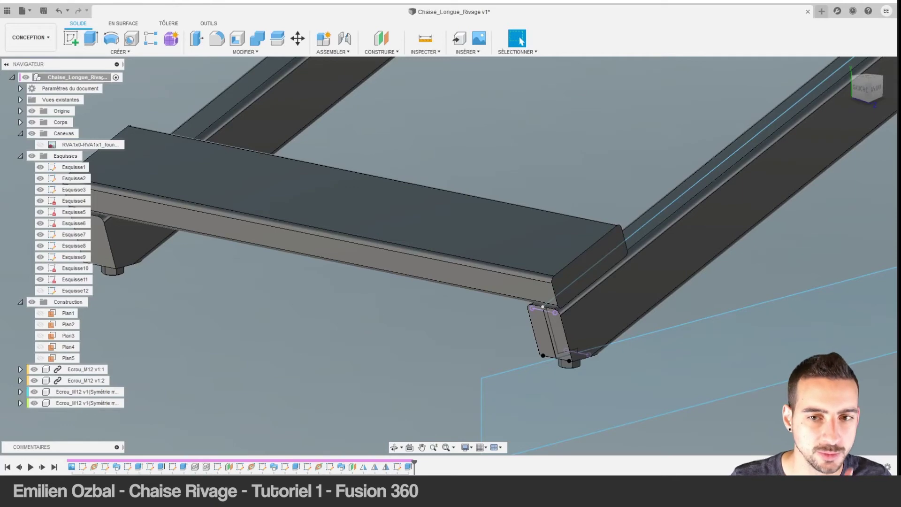
{"action": "key", "text": "alt+Tab"}
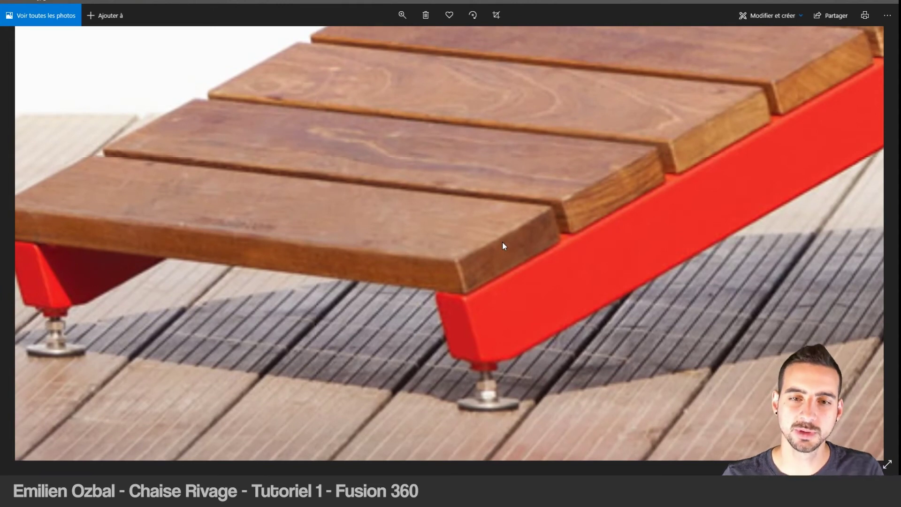
{"action": "key", "text": "alt+Tab"}
{"action": "scroll", "coordinate": [623, 272], "scroll_direction": "up", "scroll_amount": 3}
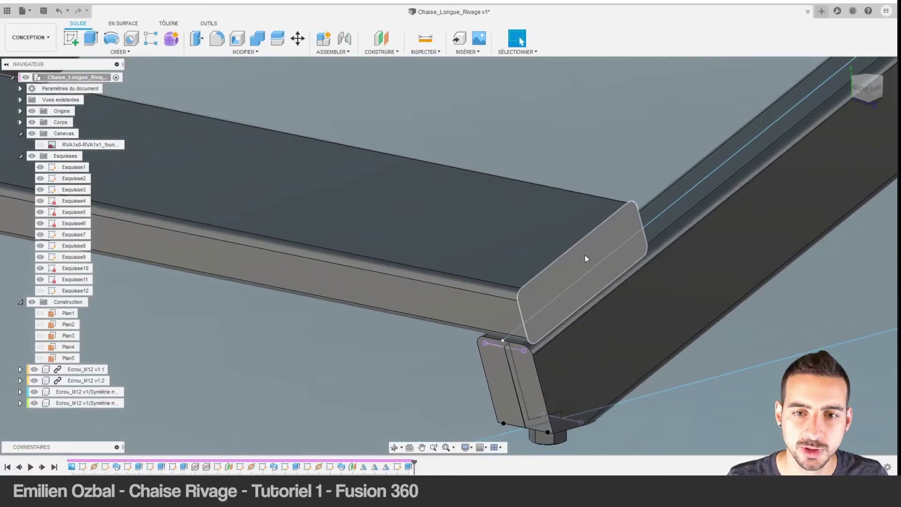
Fillet the edges of both slat end faces, 3 mm on the first end.
{"action": "left_click", "coordinate": [216, 39]}
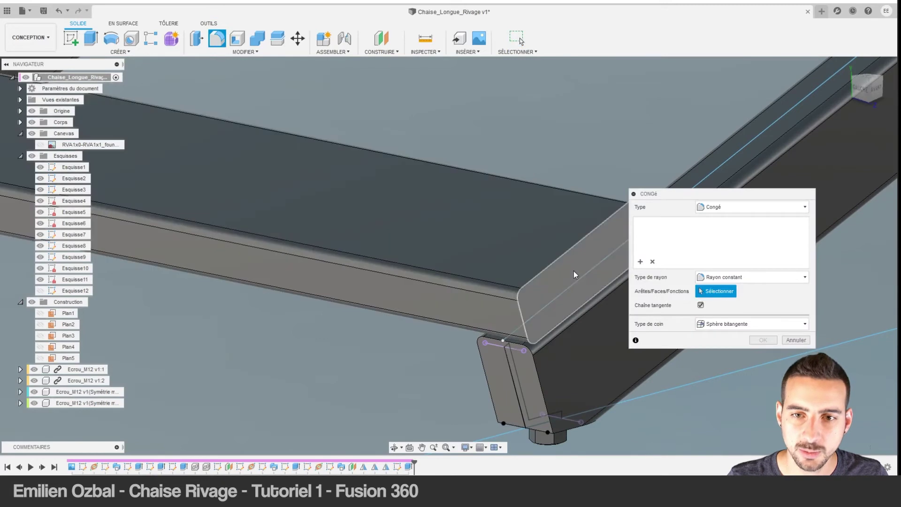
{"action": "left_click", "coordinate": [574, 274]}
{"action": "type", "text": "1"}
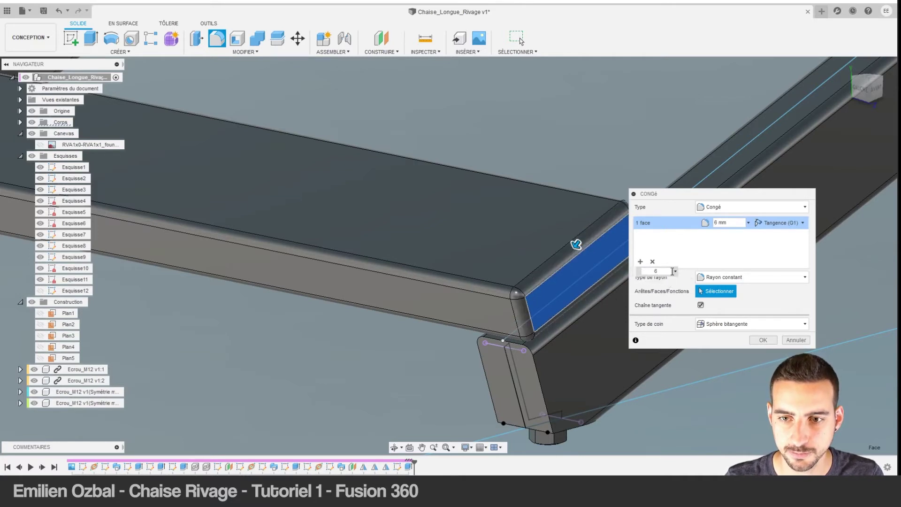
{"action": "scroll", "coordinate": [408, 303], "scroll_direction": "down", "scroll_amount": 5}
{"action": "type", "text": "3"}
{"action": "middle_click_drag", "start_coordinate": [407, 303], "coordinate": [379, 282], "text": "shift"}
{"action": "scroll", "coordinate": [368, 277], "scroll_direction": "up", "scroll_amount": 5}
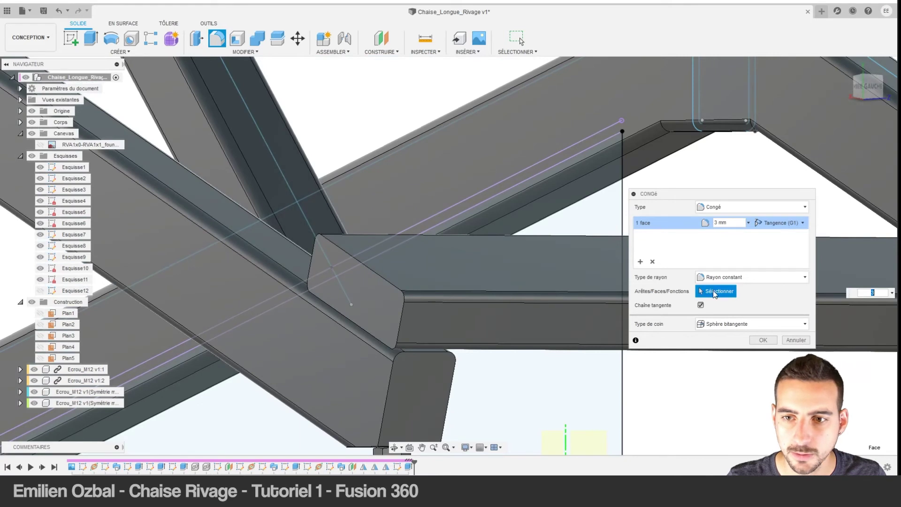
{"action": "left_click", "coordinate": [640, 263]}
{"action": "left_click", "coordinate": [379, 307]}
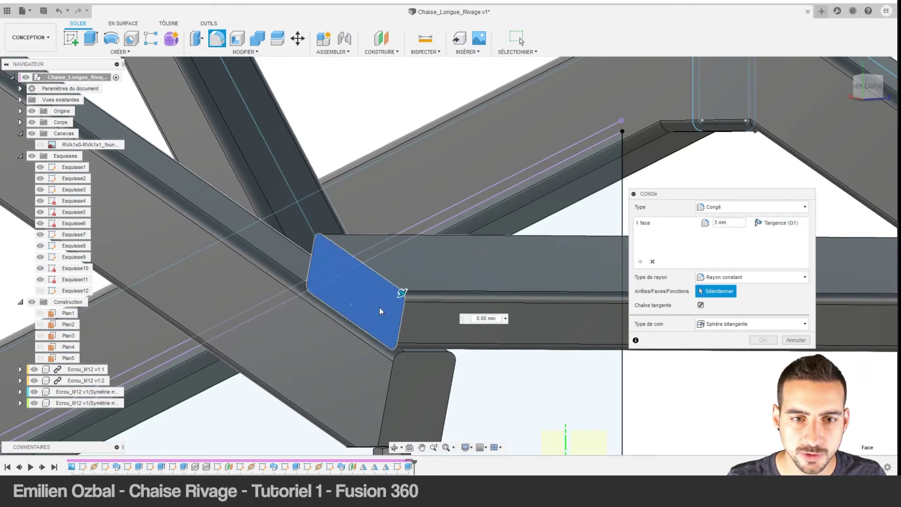
{"action": "left_click", "coordinate": [735, 237]}
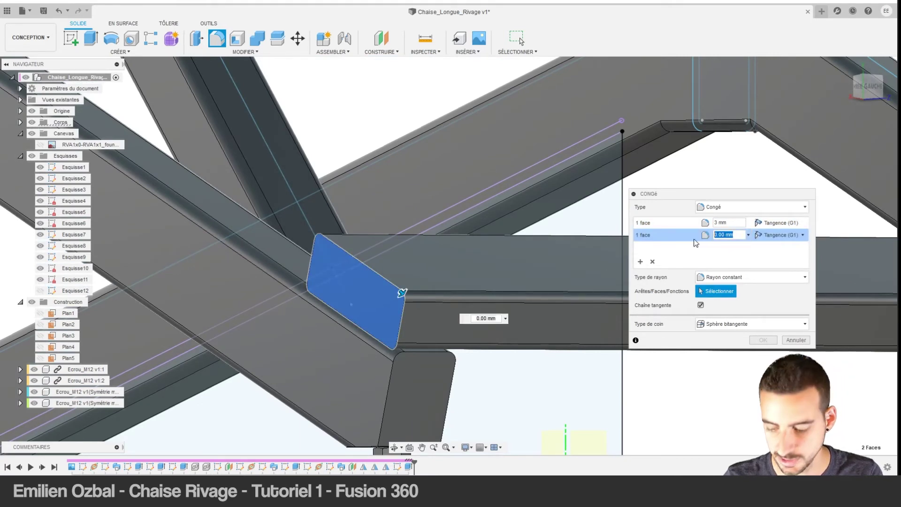
{"action": "left_click", "coordinate": [762, 339]}
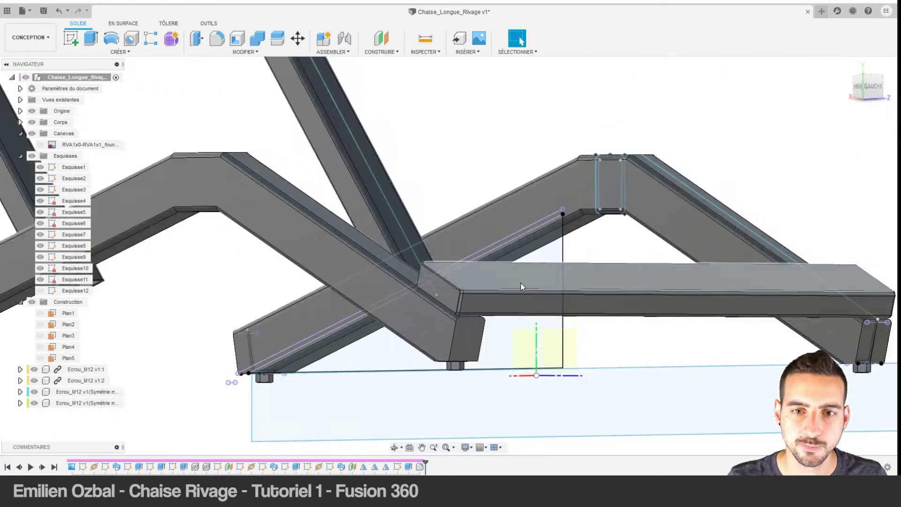
{"action": "mouse_move", "coordinate": [520, 283]}
{"action": "middle_mouse_down", "text": "shift"}
{"action": "mouse_move", "coordinate": [454, 290]}
{"action": "mouse_move", "coordinate": [524, 304]}
{"action": "middle_mouse_up", "text": "shift"}
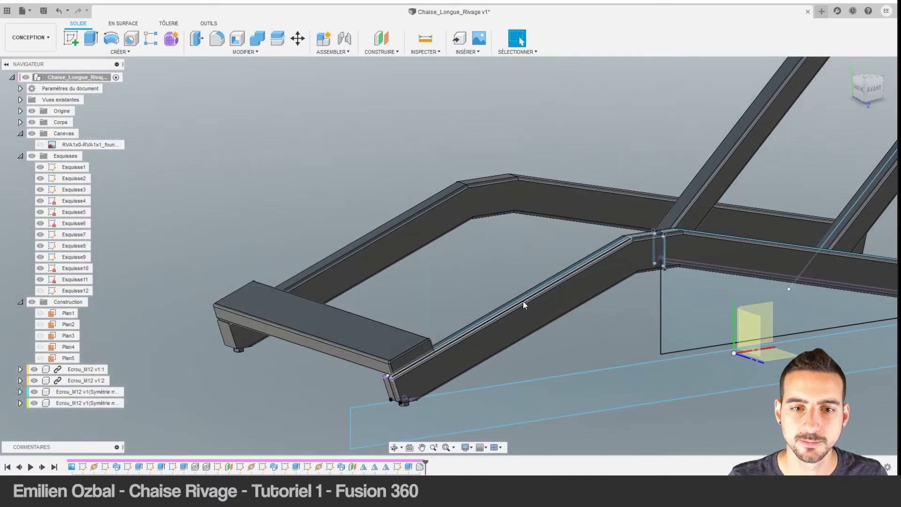
Switch to the AVANT front view, show the RVA1x0 canvas, and zoom onto the slat outlines.
{"action": "left_click", "coordinate": [871, 89]}
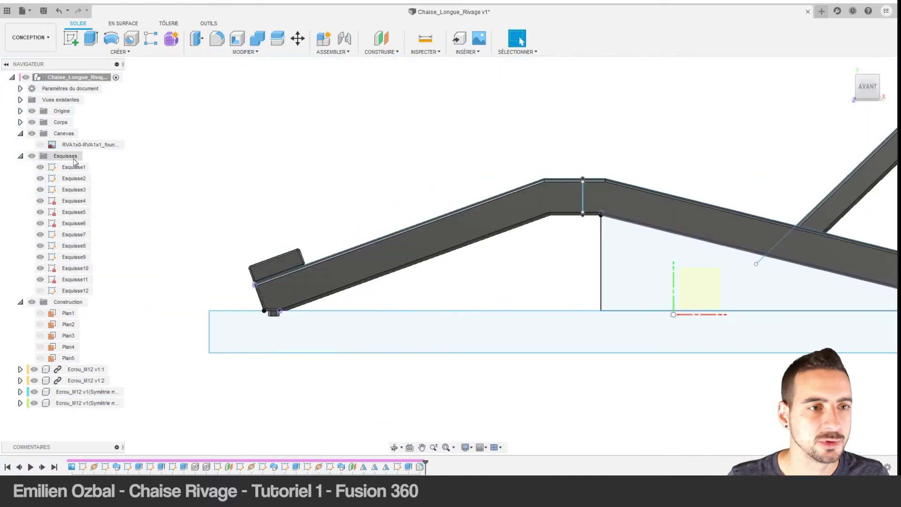
{"action": "left_click", "coordinate": [40, 144]}
{"action": "scroll", "coordinate": [297, 290], "scroll_direction": "up", "scroll_amount": 4}
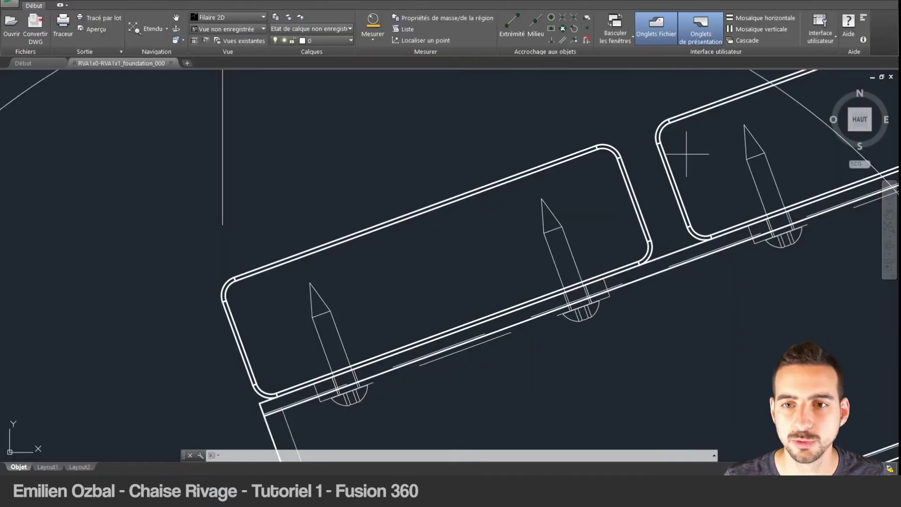
{"action": "mouse_move", "coordinate": [432, 397]}
{"action": "middle_mouse_down"}
{"action": "mouse_move", "coordinate": [418, 245]}
{"action": "mouse_move", "coordinate": [348, 243]}
{"action": "middle_mouse_up"}
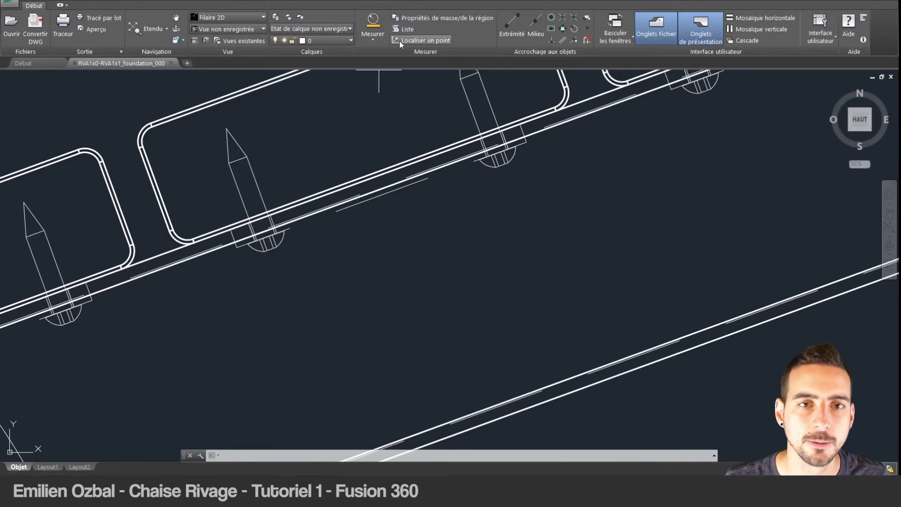
Measure the gap between two slat outlines with MESURERGEOM Distance, reading 0.5.
{"action": "left_click", "coordinate": [372, 33]}
{"action": "left_click", "coordinate": [371, 75]}
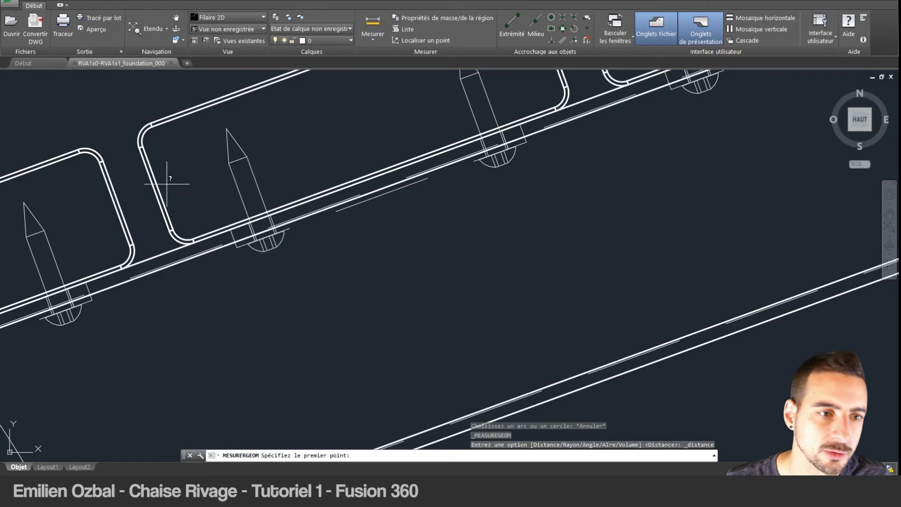
{"action": "left_click", "coordinate": [133, 244]}
{"action": "left_click", "coordinate": [168, 229]}
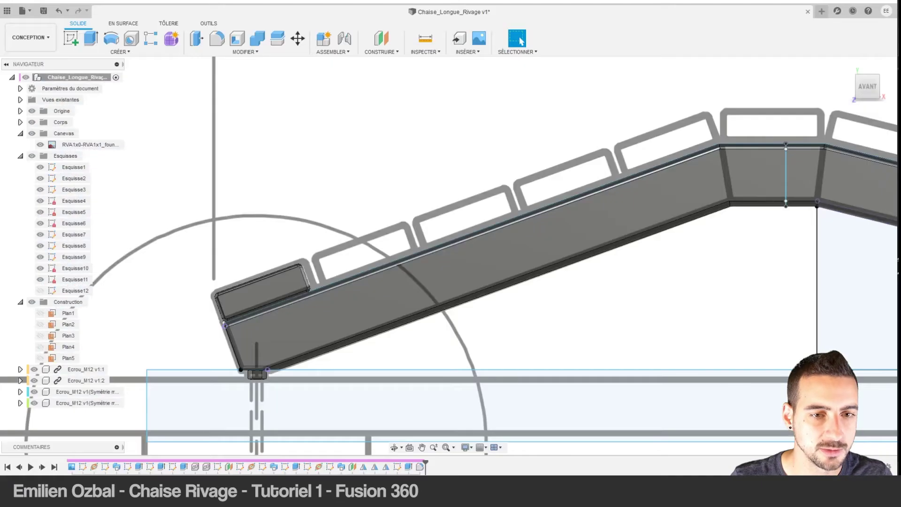
{"action": "key", "text": "alt+Tab"}
Start a rectangular pattern of the slat body along the frame edge, spread about 292 mm.
{"action": "scroll", "coordinate": [474, 244], "scroll_direction": "up", "scroll_amount": 3}
{"action": "left_click", "coordinate": [127, 53]}
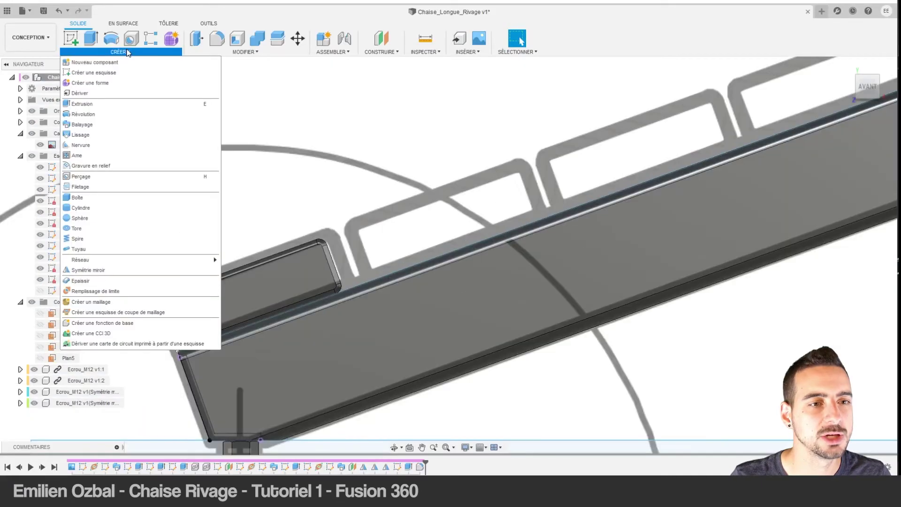
{"action": "mouse_move", "coordinate": [80, 258]}
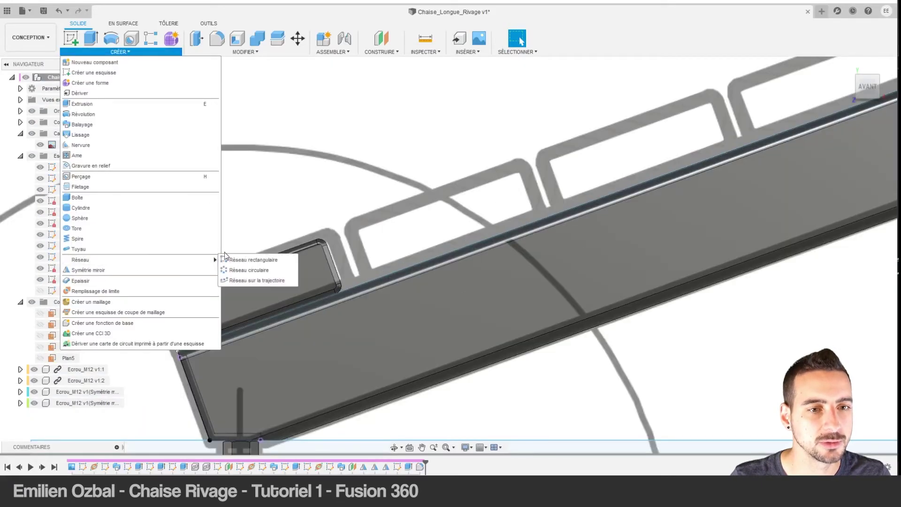
{"action": "left_click", "coordinate": [252, 262]}
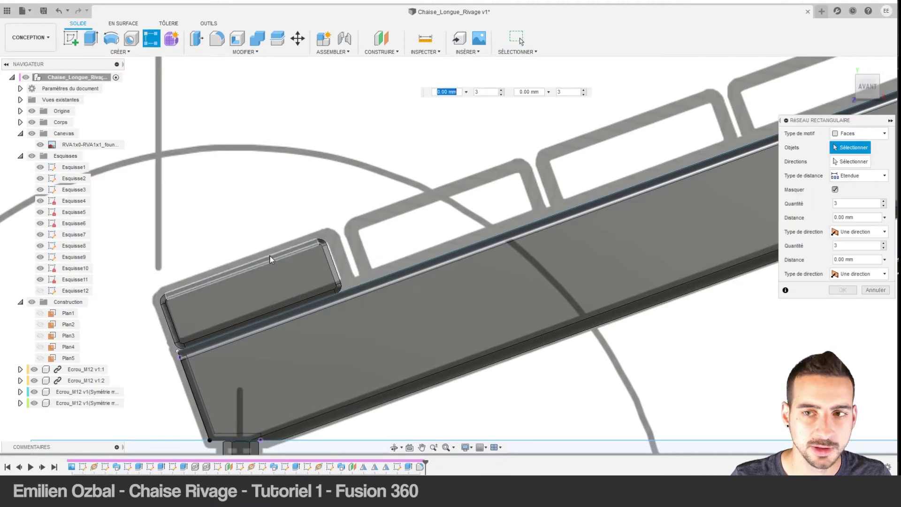
{"action": "left_click", "coordinate": [847, 157]}
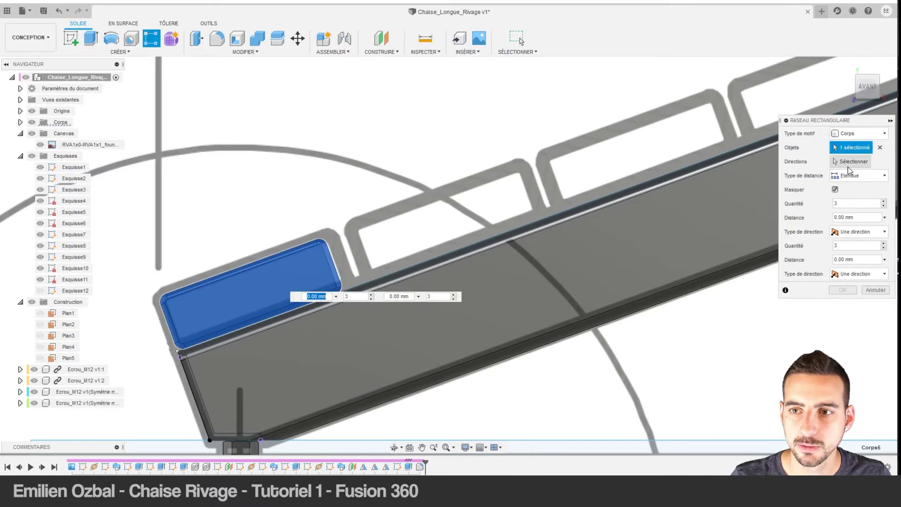
{"action": "left_click", "coordinate": [382, 277]}
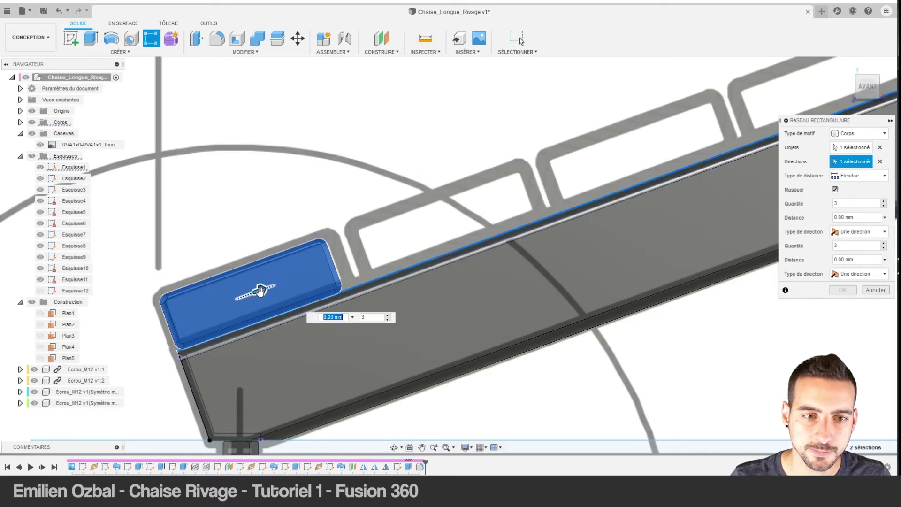
{"action": "left_click_drag", "start_coordinate": [261, 290], "coordinate": [714, 115]}
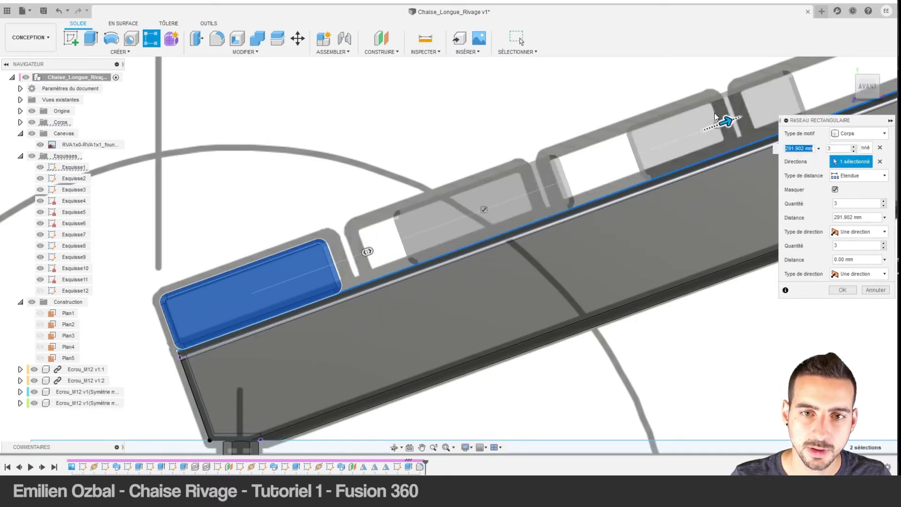
{"action": "scroll", "coordinate": [714, 112], "scroll_direction": "down", "scroll_amount": 2}
{"action": "middle_click_drag", "start_coordinate": [579, 179], "coordinate": [483, 213]}
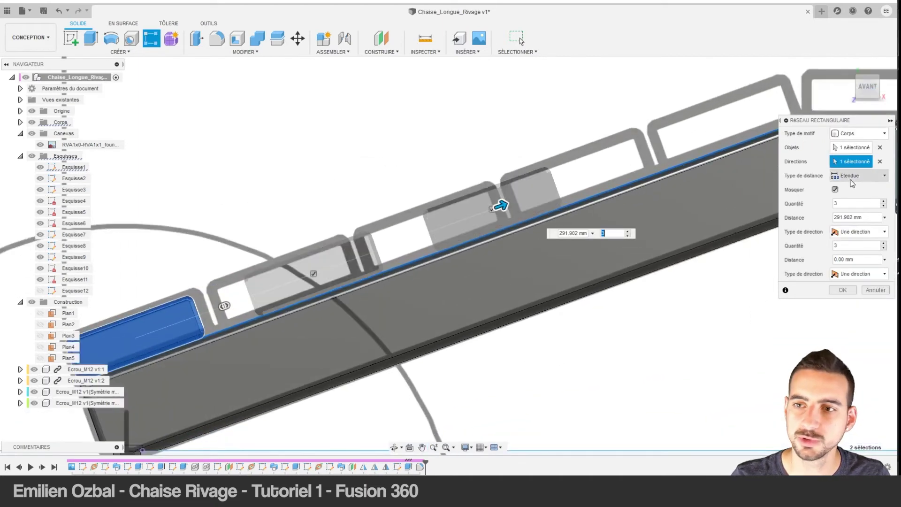
{"action": "scroll", "coordinate": [421, 225], "scroll_direction": "down", "scroll_amount": 1}
{"action": "scroll", "coordinate": [422, 226], "scroll_direction": "down", "scroll_amount": 1}
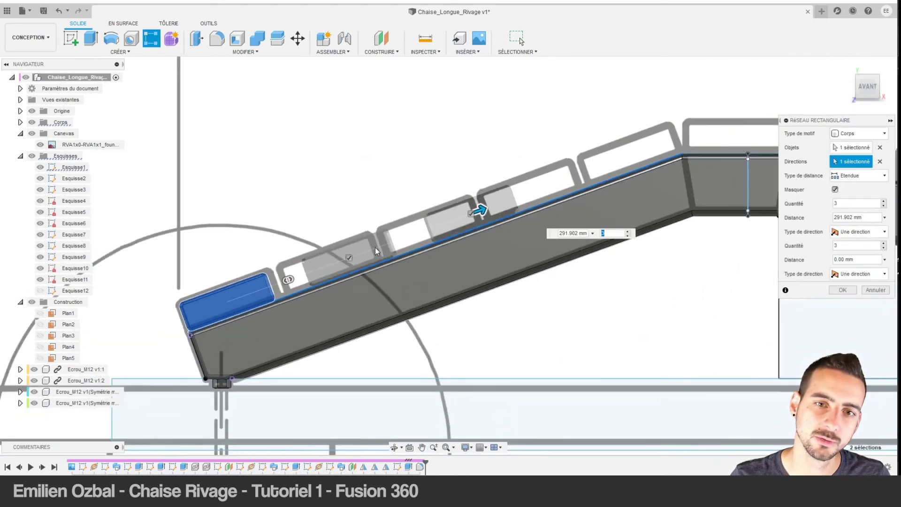
Raise the slat count to 5, widen the spread to about 481 mm, and confirm.
{"action": "left_click", "coordinate": [884, 201]}
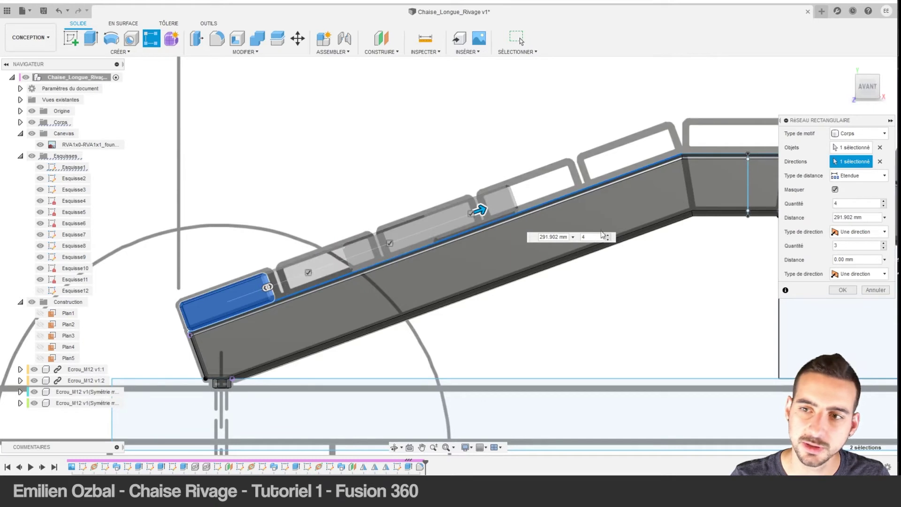
{"action": "left_click", "coordinate": [870, 202]}
{"action": "left_click", "coordinate": [884, 202]}
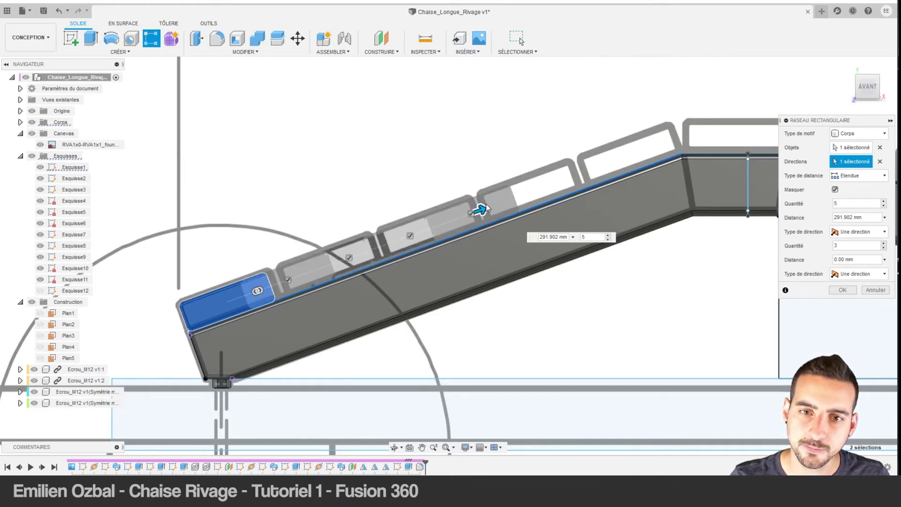
{"action": "mouse_move", "coordinate": [486, 207]}
{"action": "left_mouse_down"}
{"action": "mouse_move", "coordinate": [650, 161]}
{"action": "mouse_move", "coordinate": [640, 152]}
{"action": "left_mouse_up"}
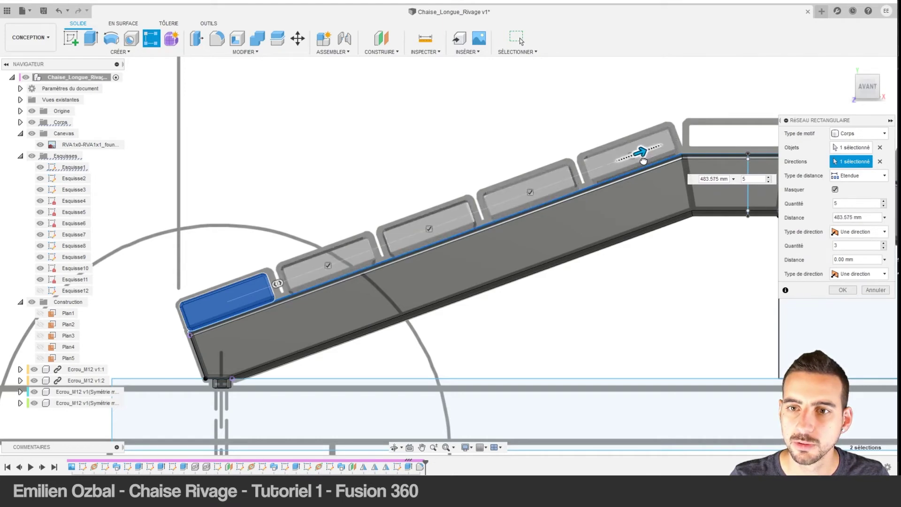
{"action": "scroll", "coordinate": [642, 146], "scroll_direction": "up", "scroll_amount": 2}
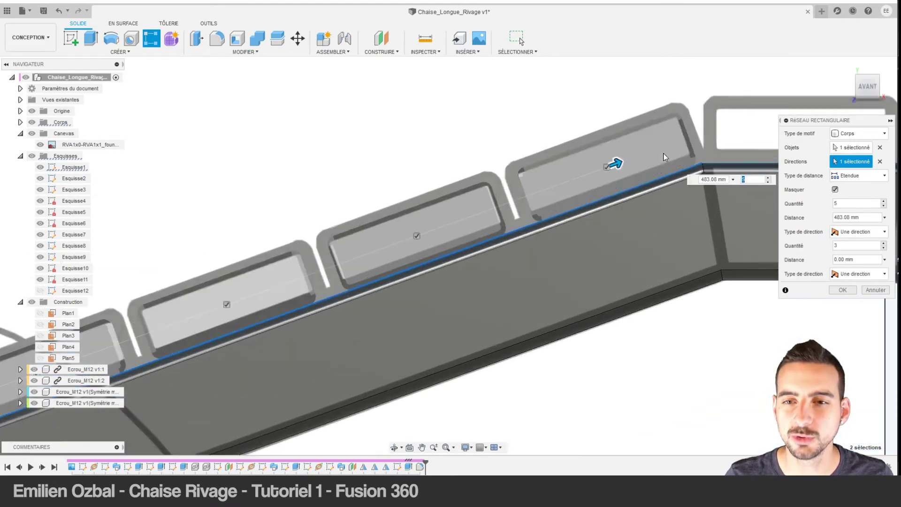
{"action": "scroll", "coordinate": [614, 162], "scroll_direction": "up", "scroll_amount": 2}
{"action": "scroll", "coordinate": [563, 169], "scroll_direction": "up", "scroll_amount": 2}
{"action": "left_click_drag", "start_coordinate": [509, 188], "coordinate": [505, 187]}
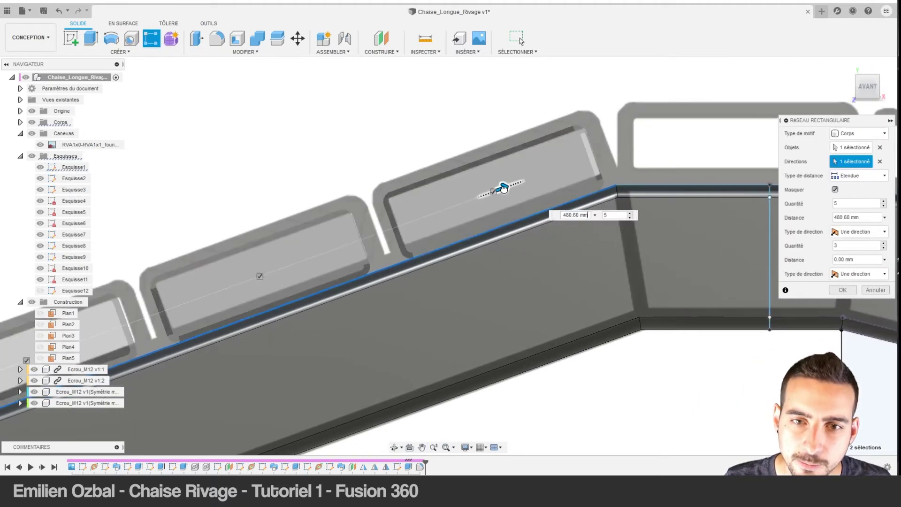
{"action": "key", "text": "Tab"}
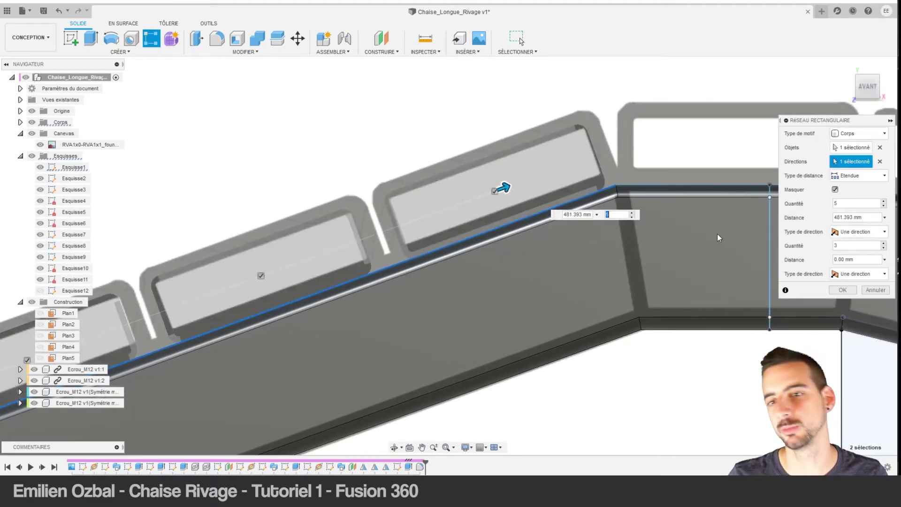
{"action": "left_click", "coordinate": [842, 290]}
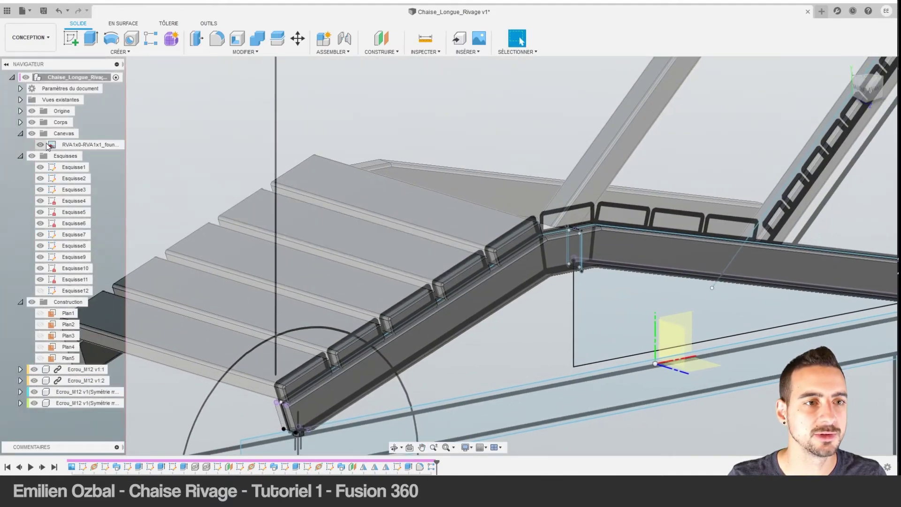
Toggle the canvas to compare the five slats, then view AVANT and pan to the backrest.
{"action": "left_click", "coordinate": [46, 144]}
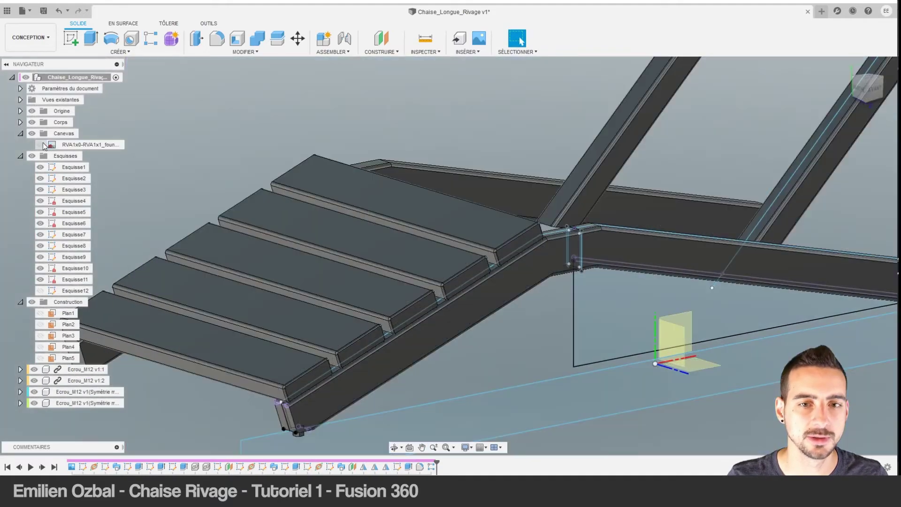
{"action": "mouse_move", "coordinate": [431, 259]}
{"action": "middle_mouse_down", "text": "shift"}
{"action": "mouse_move", "coordinate": [386, 330]}
{"action": "mouse_move", "coordinate": [443, 348]}
{"action": "middle_mouse_up", "text": "shift"}
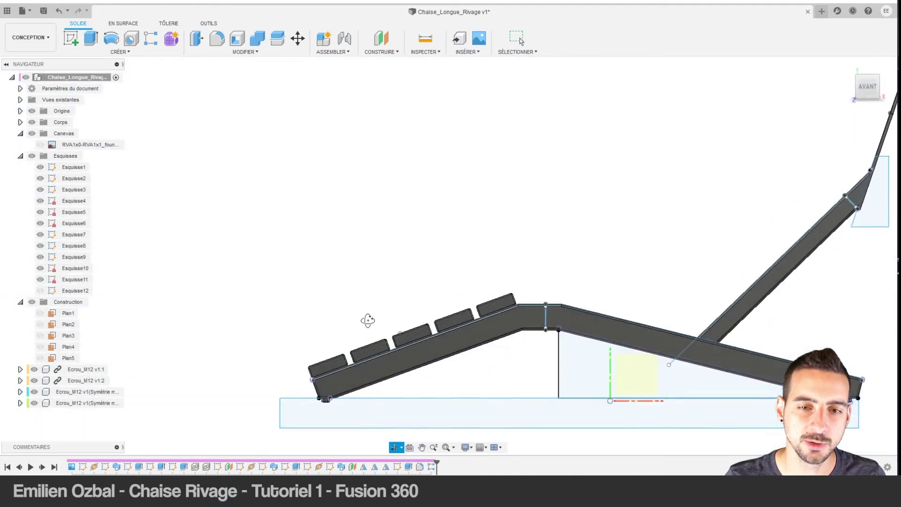
{"action": "scroll", "coordinate": [420, 254], "scroll_direction": "up", "scroll_amount": 4}
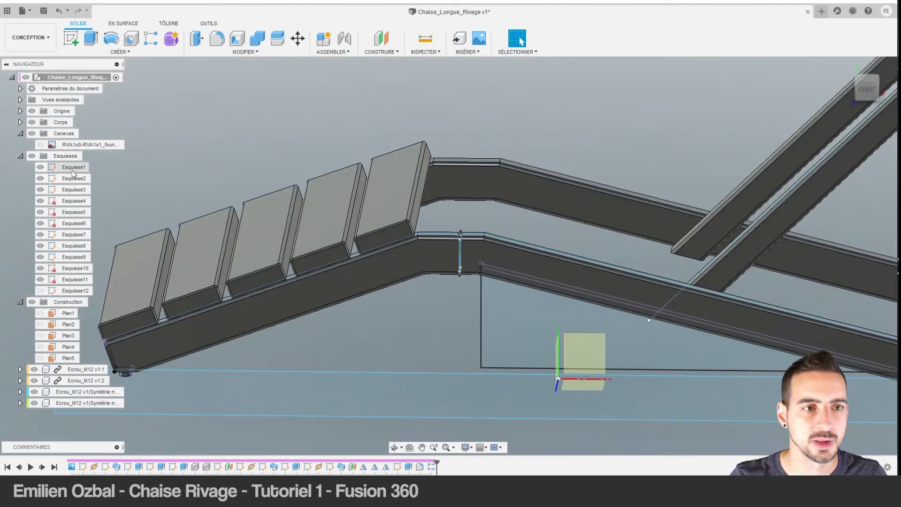
{"action": "left_click", "coordinate": [40, 145]}
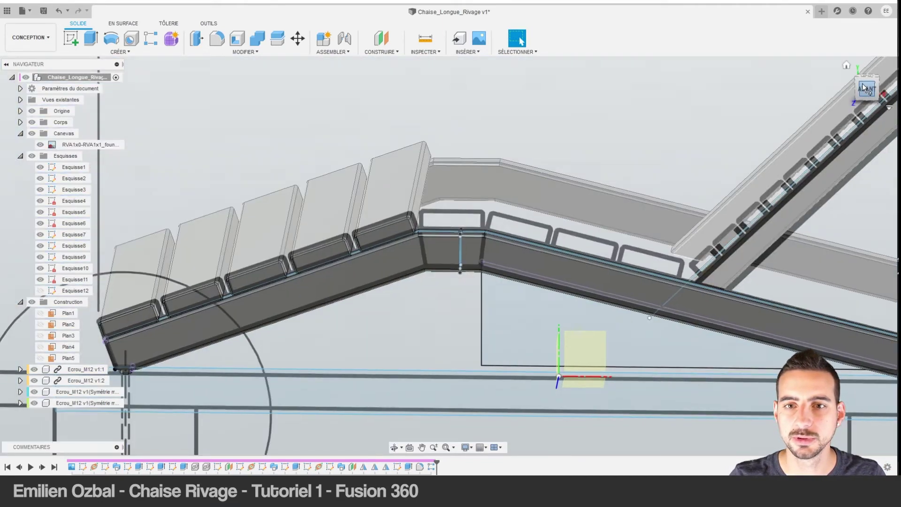
{"action": "left_click", "coordinate": [862, 87]}
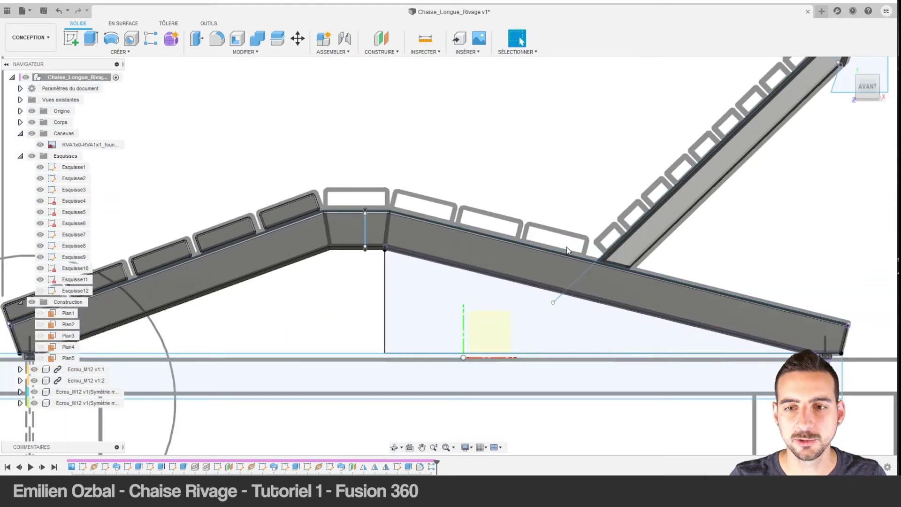
{"action": "scroll", "coordinate": [566, 247], "scroll_direction": "down", "scroll_amount": 3}
{"action": "scroll", "coordinate": [383, 376], "scroll_direction": "up", "scroll_amount": 5}
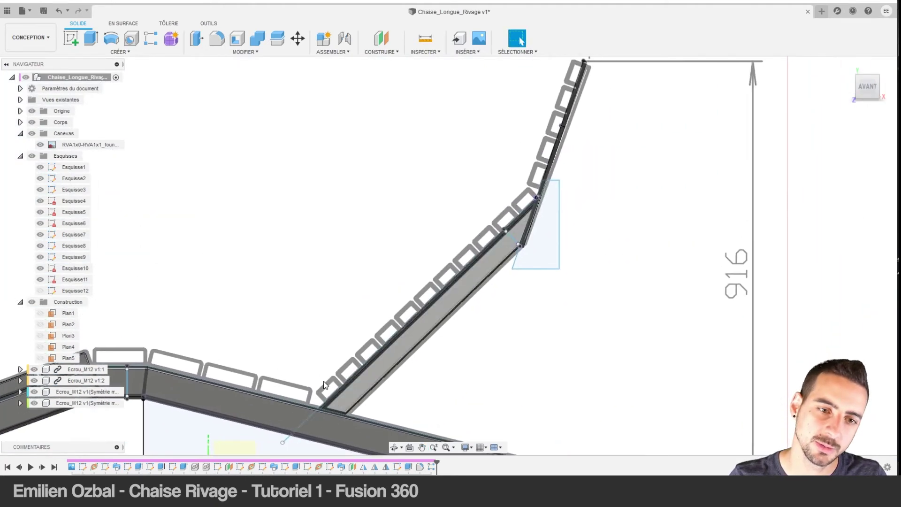
{"action": "middle_click_drag", "start_coordinate": [560, 142], "coordinate": [552, 202]}
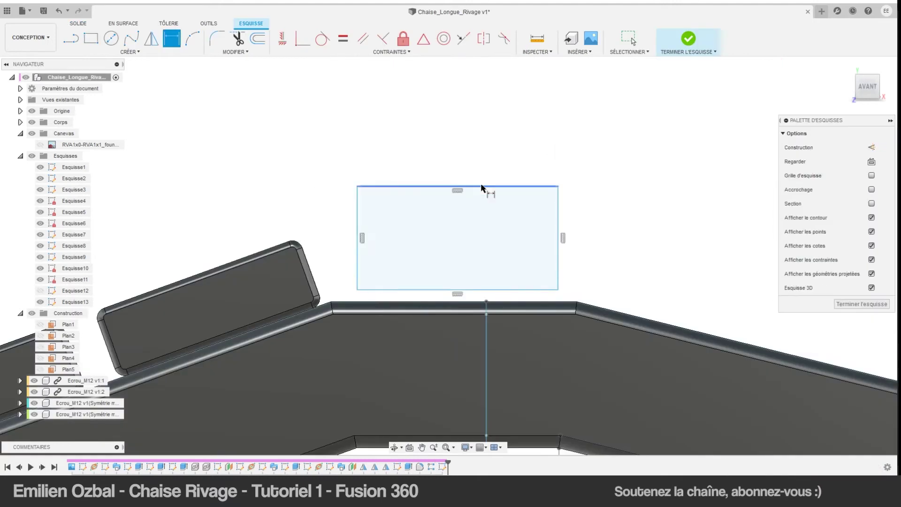
Round all four corners of the new rectangle with R5 fillets.
{"action": "left_click", "coordinate": [558, 218]}
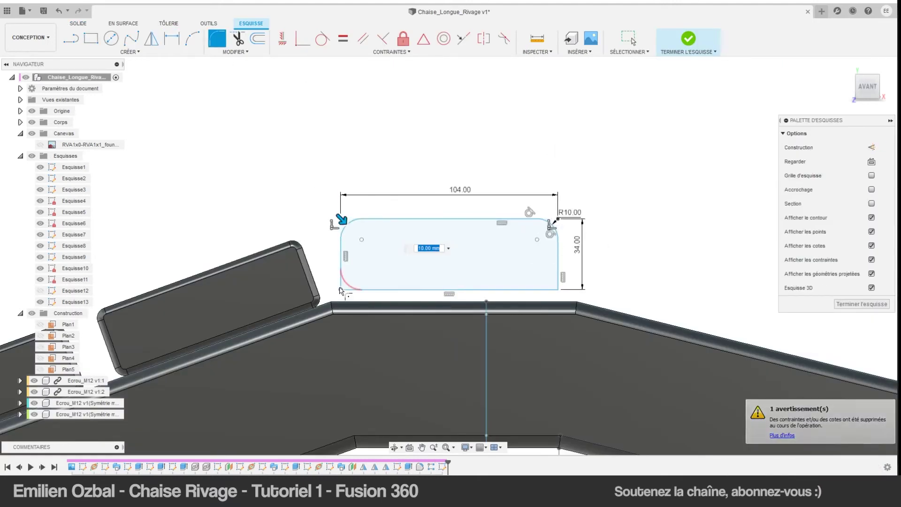
{"action": "left_click", "coordinate": [341, 218]}
{"action": "left_click", "coordinate": [557, 289]}
{"action": "left_click", "coordinate": [341, 289]}
{"action": "key", "text": "Return"}
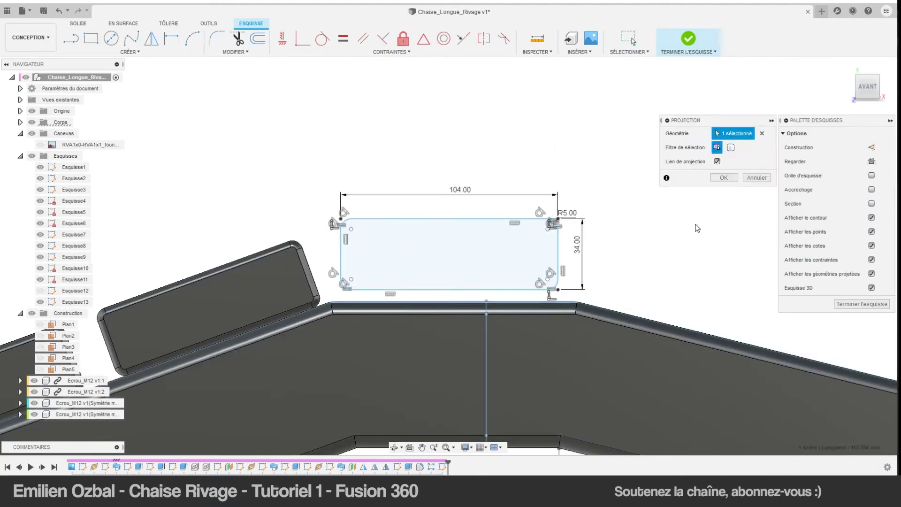
{"action": "scroll", "coordinate": [422, 282], "scroll_direction": "up", "scroll_amount": 3}
Align the rectangle's bottom-edge midpoint with the frame's centre line.
{"action": "left_click", "coordinate": [130, 52]}
{"action": "left_click", "coordinate": [103, 154]}
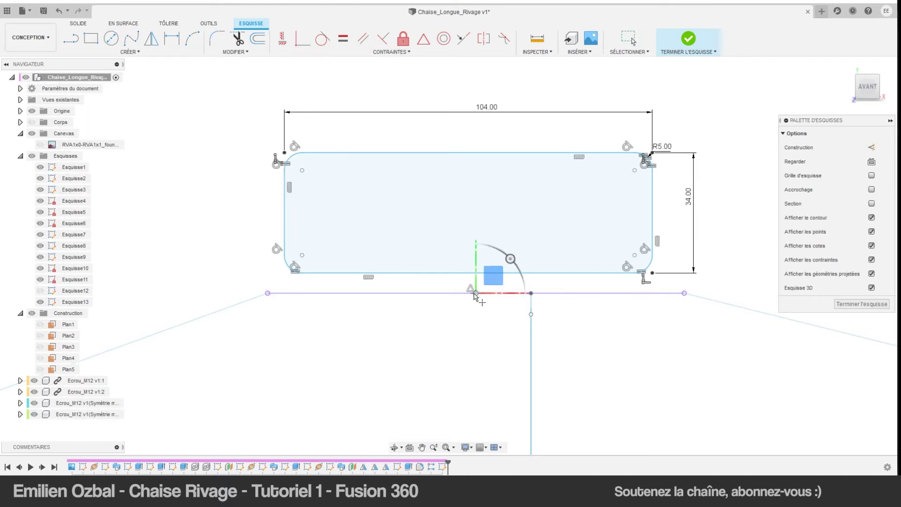
{"action": "left_click", "coordinate": [468, 272]}
{"action": "left_click", "coordinate": [476, 293]}
{"action": "key", "text": "m"}
{"action": "key", "text": "Escape"}
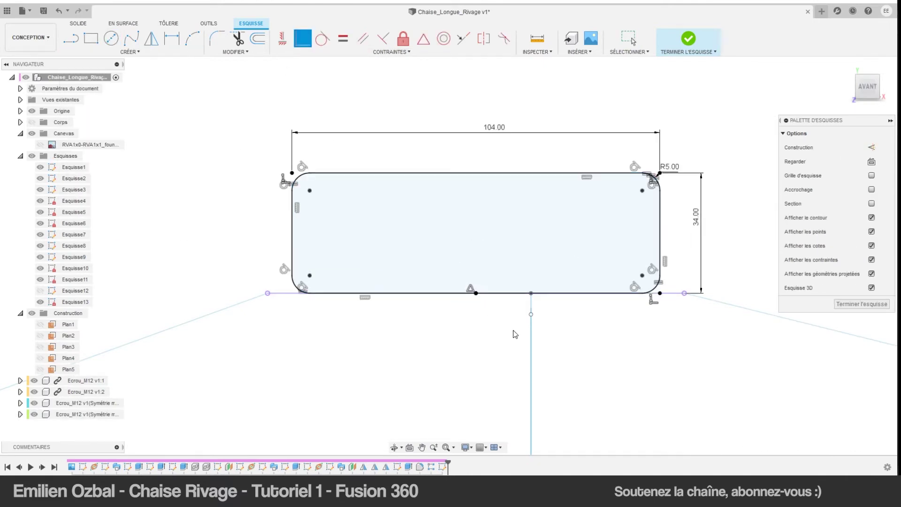
Extrude the 104 × 34 mm slat profile Vers l'objet to the opposite frame.
{"action": "left_click", "coordinate": [688, 40]}
{"action": "left_click", "coordinate": [31, 122]}
{"action": "key", "text": "e"}
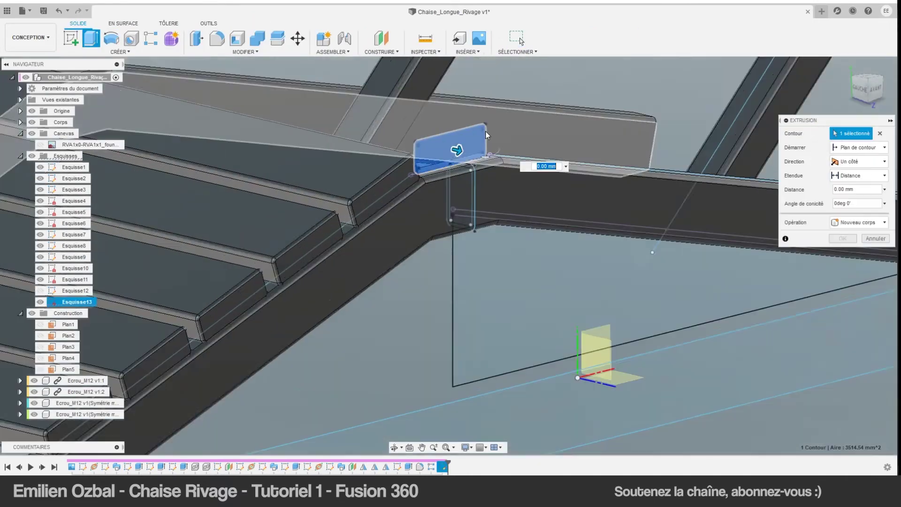
{"action": "scroll", "coordinate": [469, 211], "scroll_direction": "up", "scroll_amount": 3}
{"action": "left_click", "coordinate": [516, 313]}
{"action": "left_click", "coordinate": [884, 203]}
{"action": "left_click", "coordinate": [854, 214]}
{"action": "scroll", "coordinate": [404, 208], "scroll_direction": "down", "scroll_amount": 3}
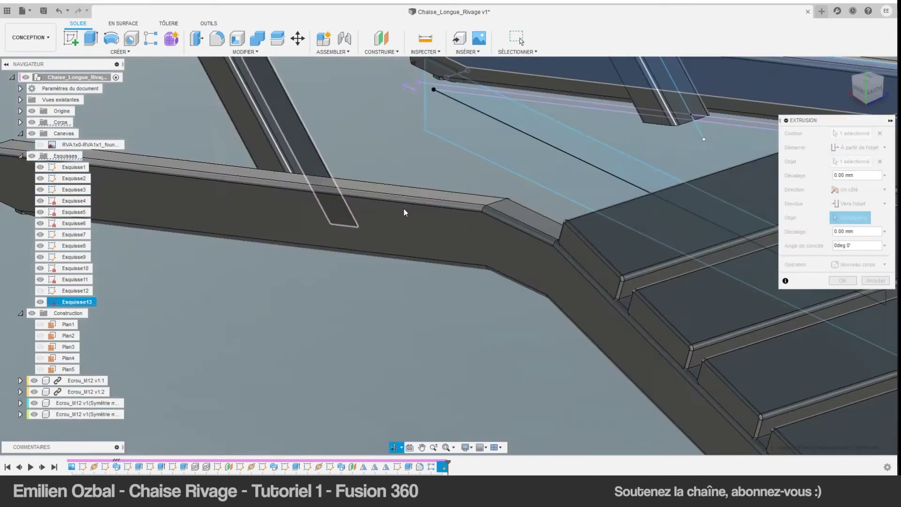
{"action": "middle_click_drag", "start_coordinate": [403, 209], "coordinate": [469, 197], "text": "shift"}
{"action": "left_click", "coordinate": [843, 308]}
Add a 3 mm fillet to the new slat's end edges and begin sketch Esquisse14.
{"action": "key", "text": "f"}
{"action": "left_click", "coordinate": [587, 274]}
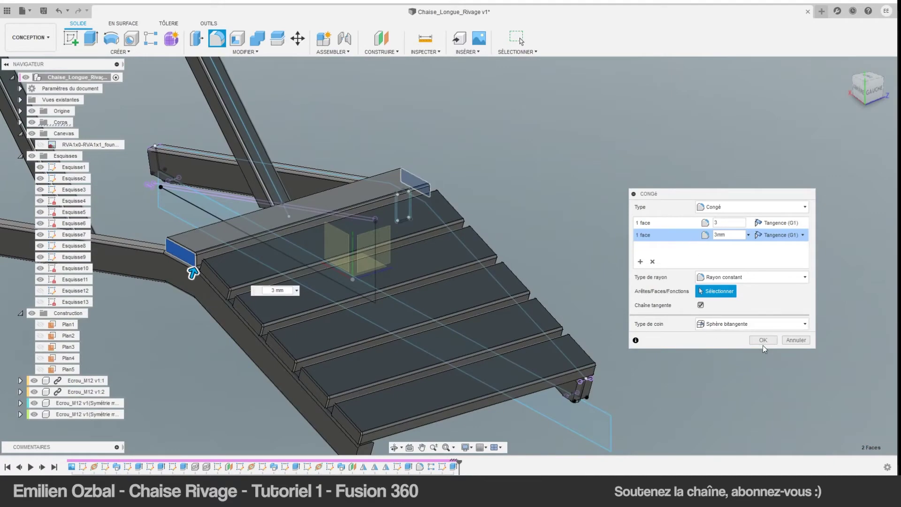
{"action": "left_click", "coordinate": [762, 342]}
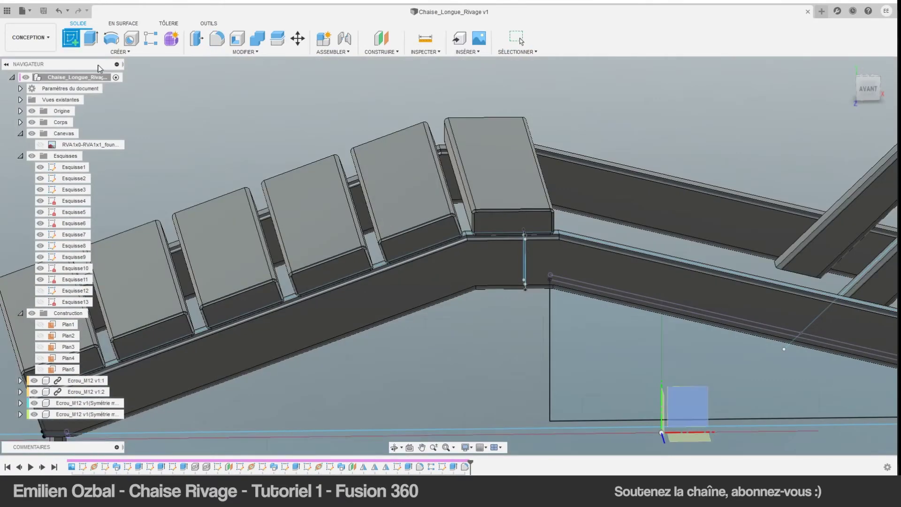
{"action": "left_click", "coordinate": [685, 413]}
Draw the slat rectangle over the slot on the sloping seat rail.
{"action": "scroll", "coordinate": [433, 211], "scroll_direction": "up", "scroll_amount": 3}
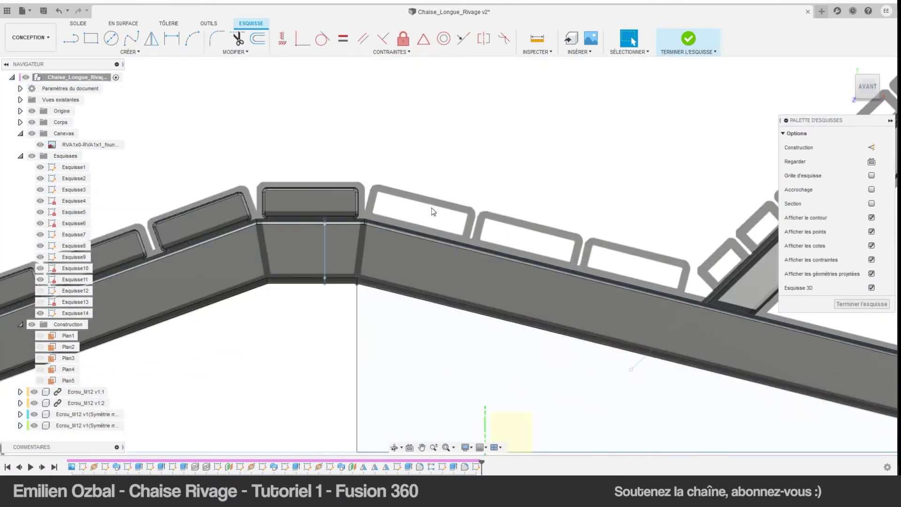
{"action": "scroll", "coordinate": [400, 215], "scroll_direction": "up", "scroll_amount": 5}
{"action": "key", "text": "r"}
{"action": "left_click", "coordinate": [333, 139]}
{"action": "left_click", "coordinate": [611, 208]}
{"action": "left_click", "coordinate": [583, 291]}
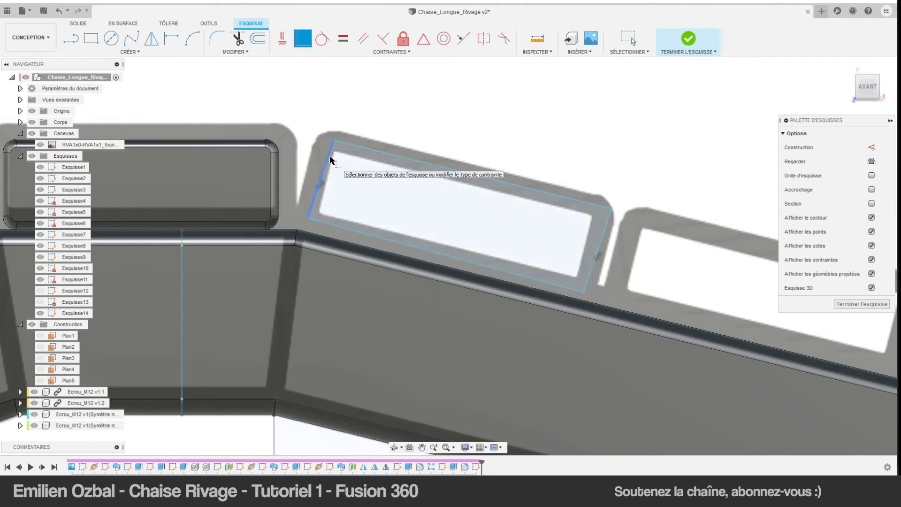
Hide the reference drawing and make the rectangle's corner coincide with the projected frame edge.
{"action": "left_click", "coordinate": [369, 155]}
{"action": "key", "text": "v"}
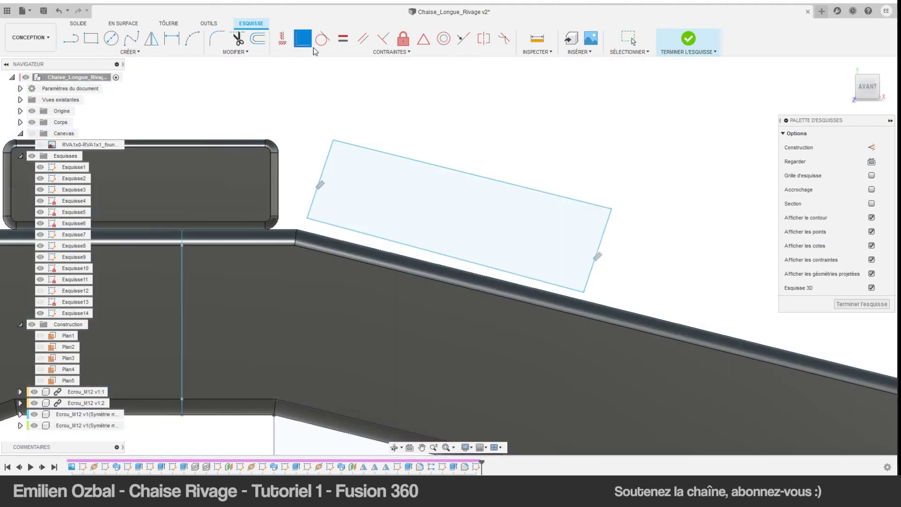
{"action": "left_click", "coordinate": [331, 143]}
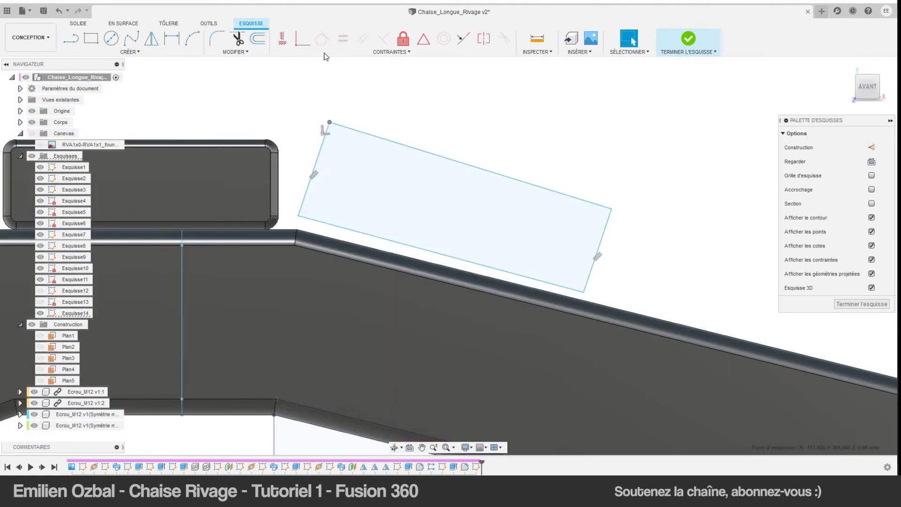
{"action": "left_click", "coordinate": [383, 38]}
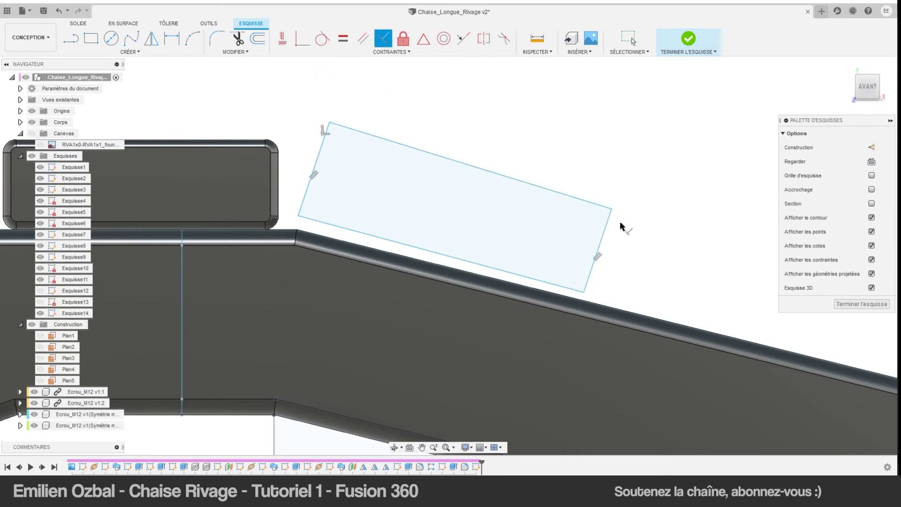
{"action": "left_click", "coordinate": [333, 238]}
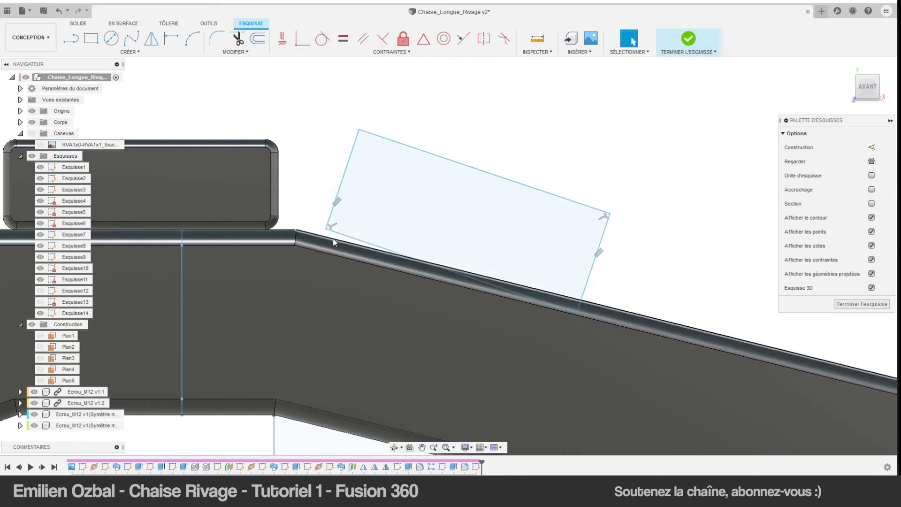
{"action": "key", "text": "p"}
{"action": "left_click", "coordinate": [723, 177]}
Dimension the slat rectangle to 104 wide by 34 high.
{"action": "key", "text": "d"}
{"action": "left_click", "coordinate": [321, 235]}
{"action": "left_click", "coordinate": [498, 135]}
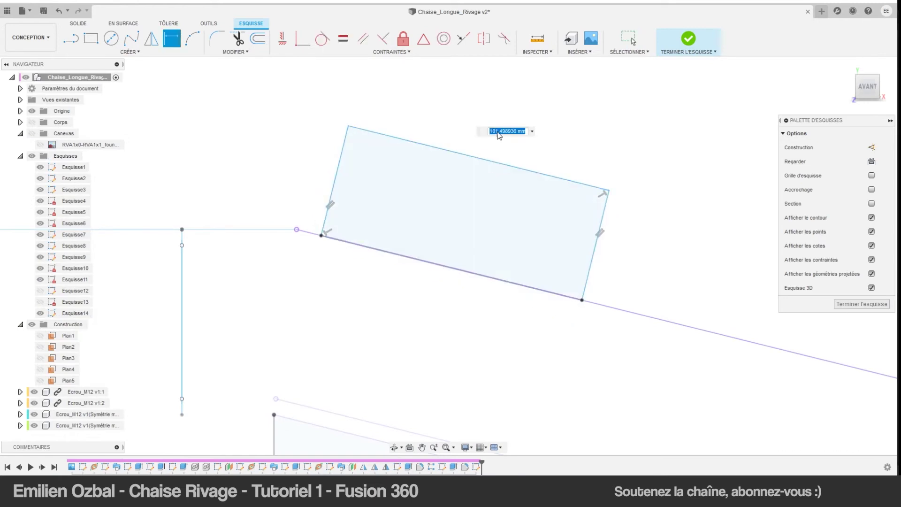
{"action": "left_click", "coordinate": [335, 178]}
{"action": "key", "text": "Return"}
{"action": "left_click", "coordinate": [216, 38]}
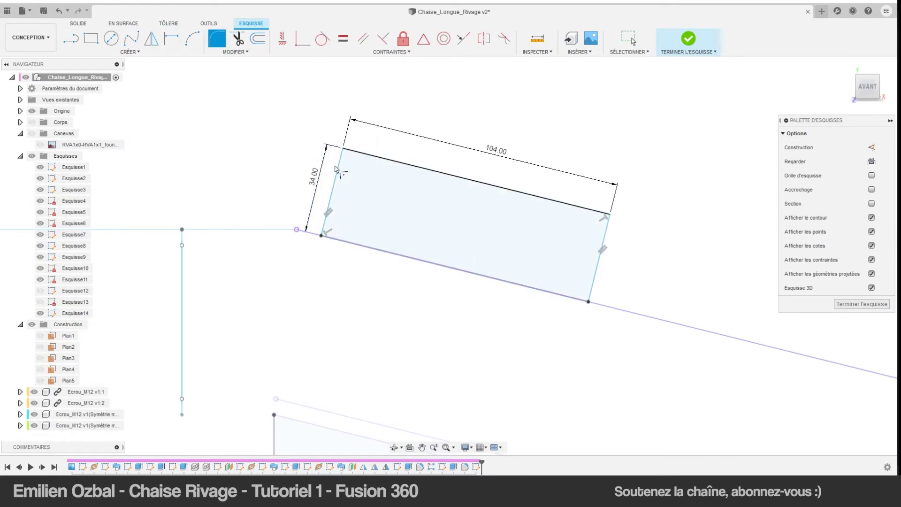
Fillet all four rectangle corners and finish the slat sketch.
{"action": "left_click", "coordinate": [609, 193]}
{"action": "left_click", "coordinate": [321, 234]}
{"action": "left_click", "coordinate": [688, 38]}
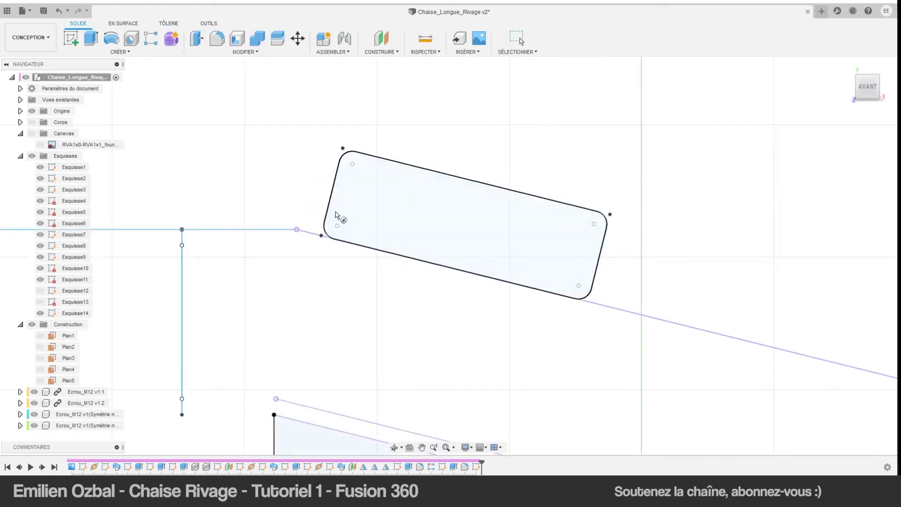
{"action": "key", "text": "ctrl+z"}
{"action": "key", "text": "ctrl+y"}
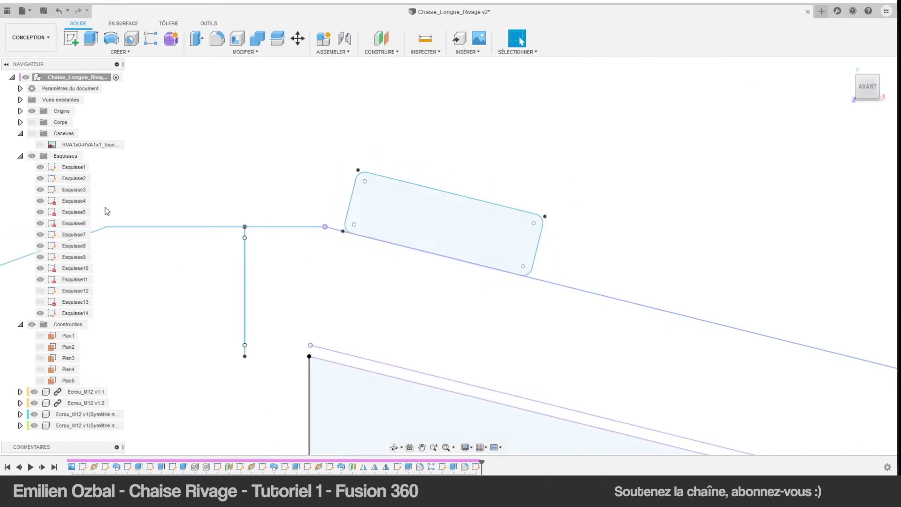
{"action": "left_click", "coordinate": [39, 144]}
{"action": "key", "text": "ctrl+z"}
{"action": "key", "text": "ctrl+z"}
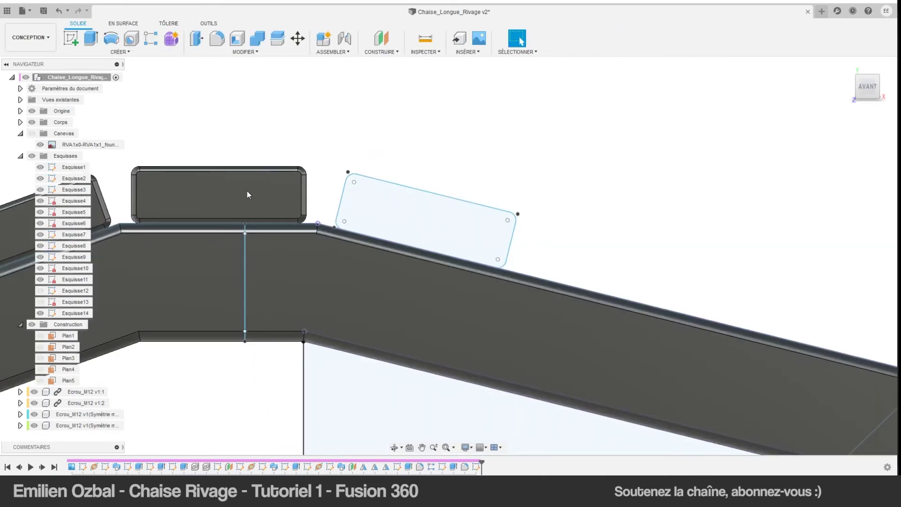
{"action": "key", "text": "ctrl+z"}
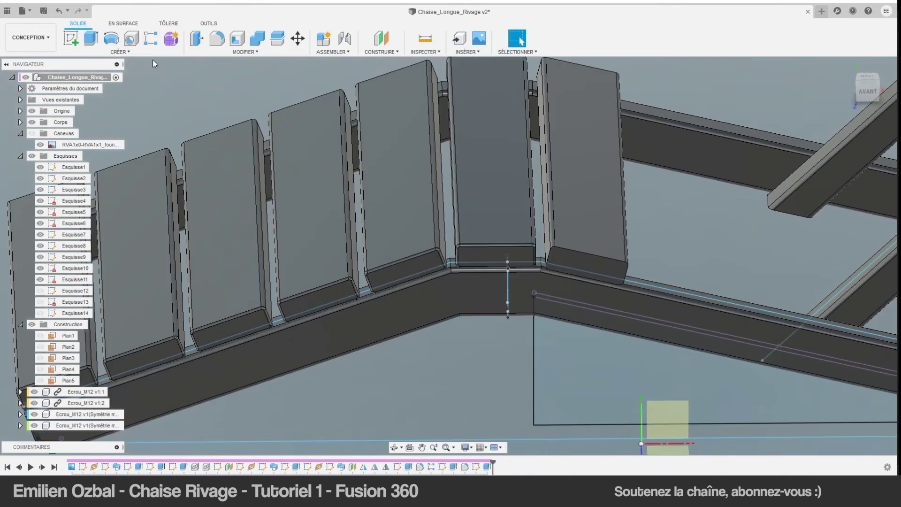
Round the extruded slat's faces with a fillet.
{"action": "key", "text": "f"}
{"action": "left_click", "coordinate": [582, 265]}
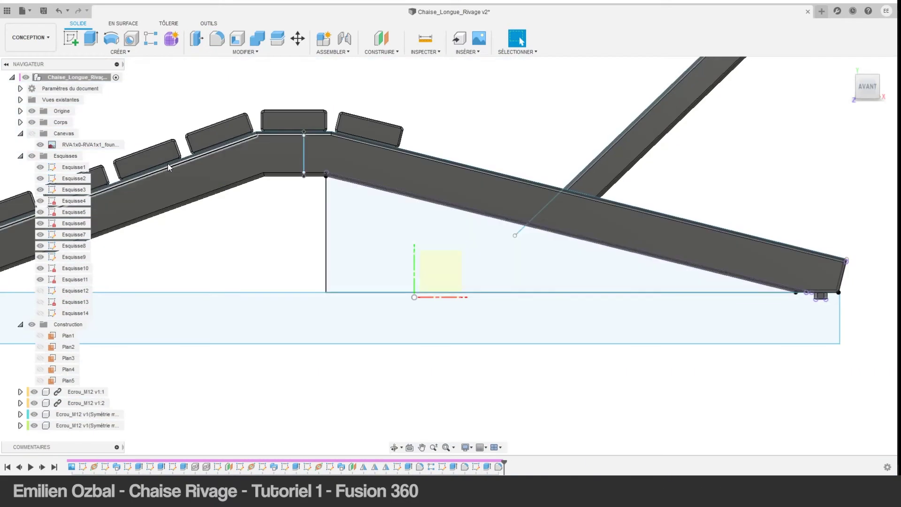
{"action": "scroll", "coordinate": [406, 124], "scroll_direction": "up", "scroll_amount": 5}
Pattern the slat body three times along the seat rail edge with a rectangular pattern.
{"action": "left_click", "coordinate": [150, 38]}
{"action": "left_click", "coordinate": [302, 141]}
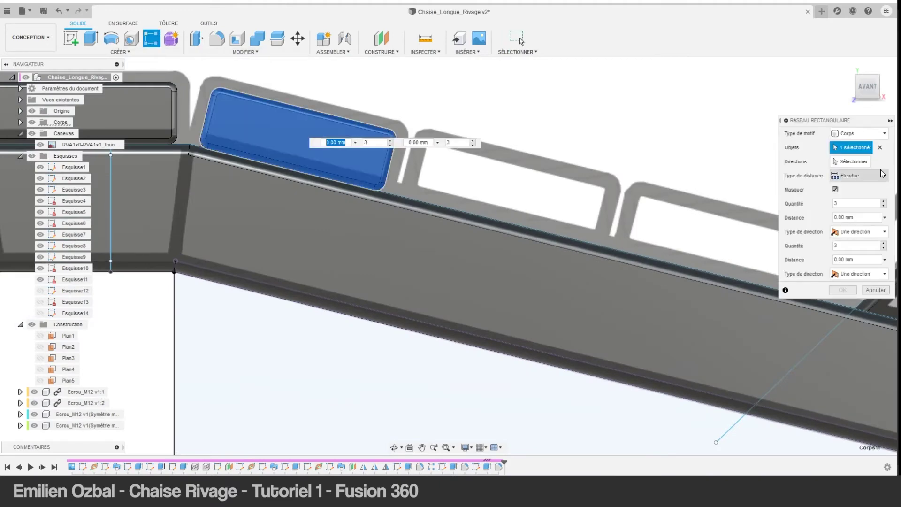
{"action": "left_click", "coordinate": [485, 214]}
{"action": "scroll", "coordinate": [485, 211], "scroll_direction": "down", "scroll_amount": 3}
{"action": "mouse_move", "coordinate": [353, 181]}
{"action": "left_mouse_down"}
{"action": "mouse_move", "coordinate": [593, 237]}
{"action": "mouse_move", "coordinate": [569, 243]}
{"action": "left_mouse_up"}
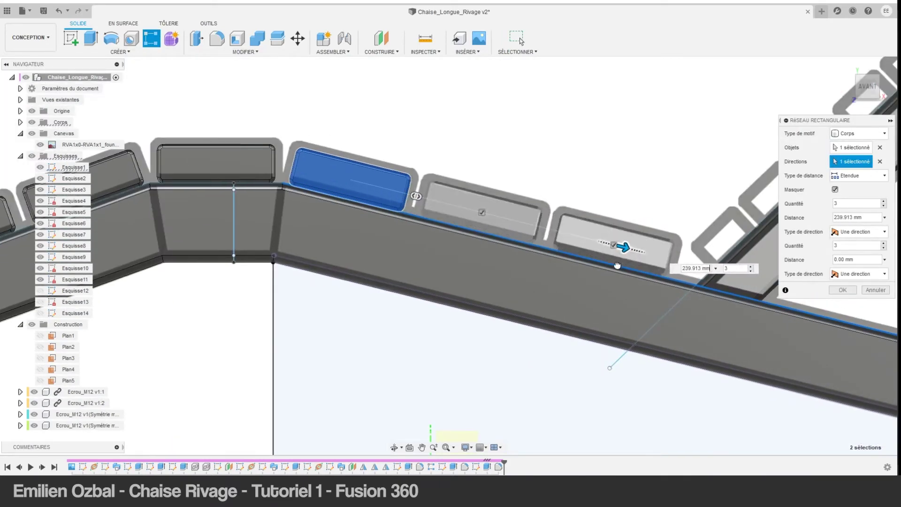
{"action": "key", "text": "Return"}
Reopen the lowest slat's sketch, Esquisse12, for editing.
{"action": "scroll", "coordinate": [599, 171], "scroll_direction": "down", "scroll_amount": 3}
{"action": "scroll", "coordinate": [249, 275], "scroll_direction": "up", "scroll_amount": 3}
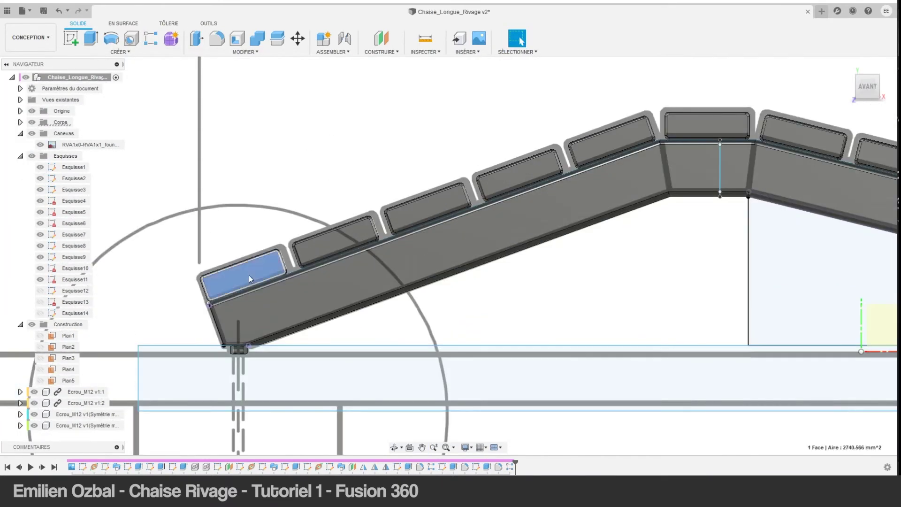
{"action": "double_click", "coordinate": [397, 466]}
{"action": "key", "text": "Escape"}
{"action": "scroll", "coordinate": [225, 310], "scroll_direction": "up", "scroll_amount": 3}
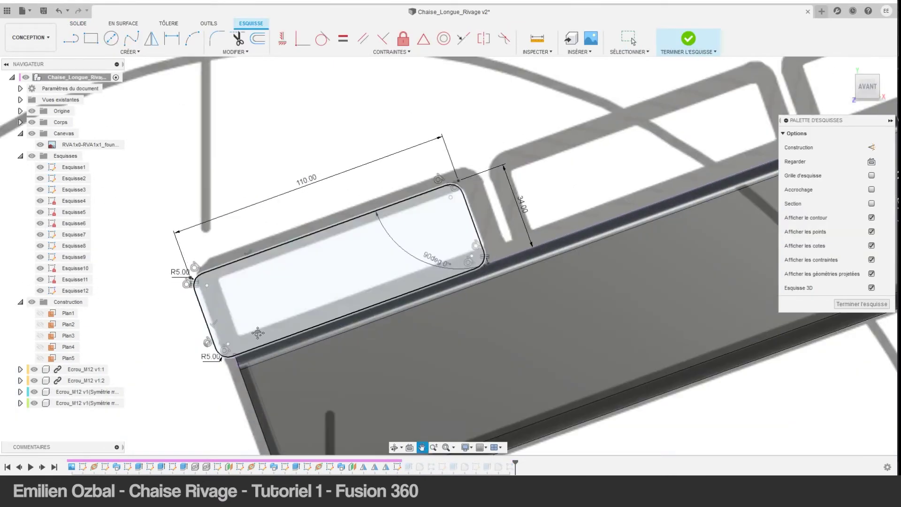
{"action": "scroll", "coordinate": [225, 309], "scroll_direction": "up", "scroll_amount": 2}
{"action": "left_click", "coordinate": [243, 331]}
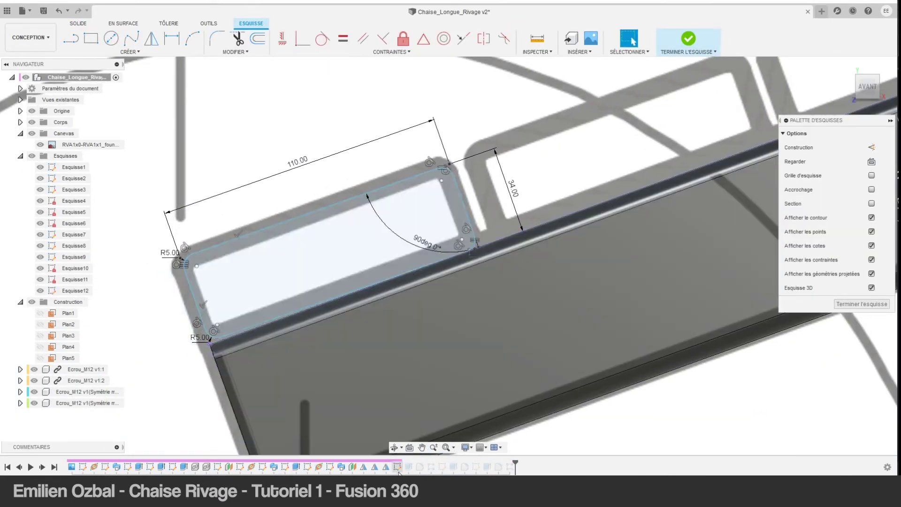
{"action": "scroll", "coordinate": [235, 342], "scroll_direction": "up", "scroll_amount": 2}
{"action": "scroll", "coordinate": [194, 305], "scroll_direction": "up", "scroll_amount": 2}
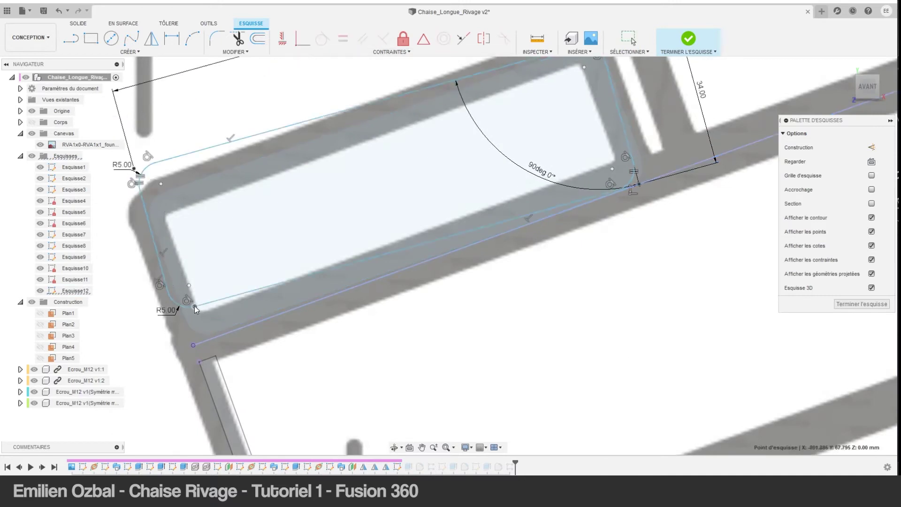
{"action": "scroll", "coordinate": [194, 306], "scroll_direction": "up", "scroll_amount": 2}
{"action": "scroll", "coordinate": [213, 334], "scroll_direction": "up", "scroll_amount": 1}
{"action": "left_click", "coordinate": [208, 390]}
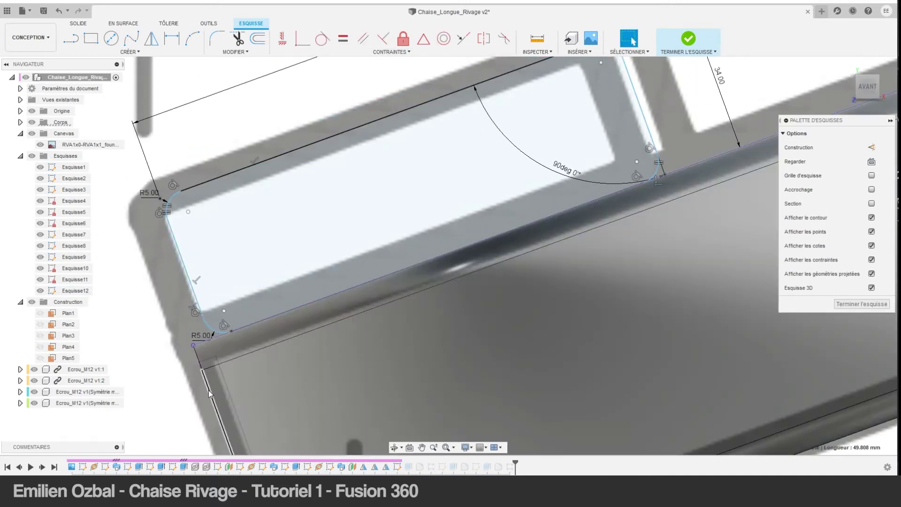
{"action": "key", "text": "v"}
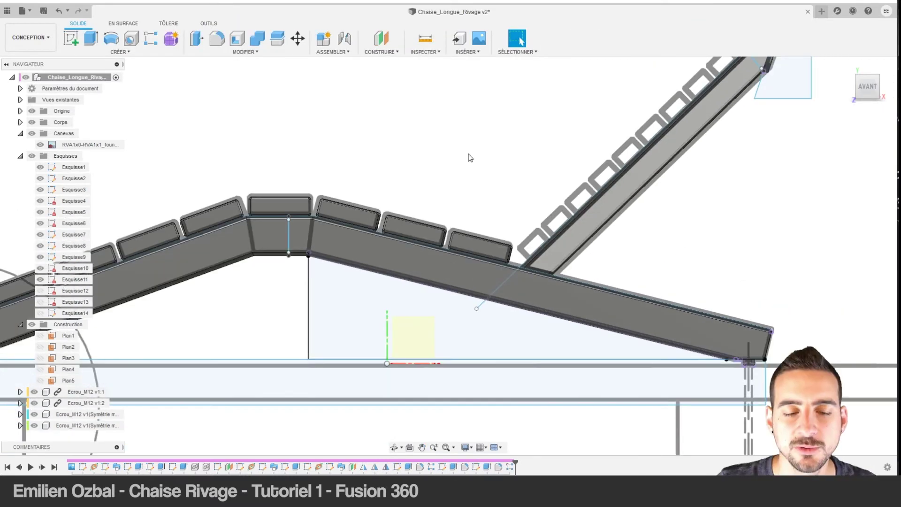
{"action": "scroll", "coordinate": [466, 161], "scroll_direction": "up", "scroll_amount": 2}
{"action": "scroll", "coordinate": [507, 243], "scroll_direction": "up", "scroll_amount": 2}
{"action": "scroll", "coordinate": [423, 207], "scroll_direction": "up", "scroll_amount": 2}
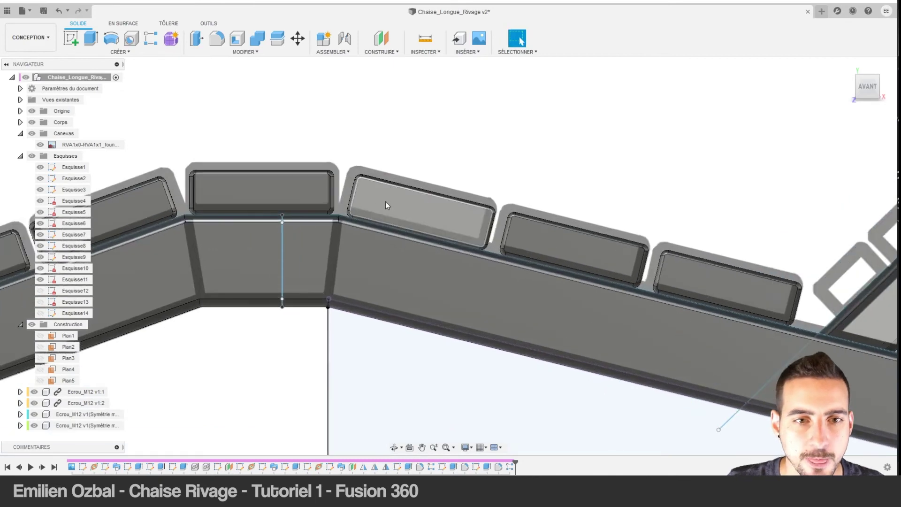
{"action": "scroll", "coordinate": [338, 207], "scroll_direction": "up", "scroll_amount": 1}
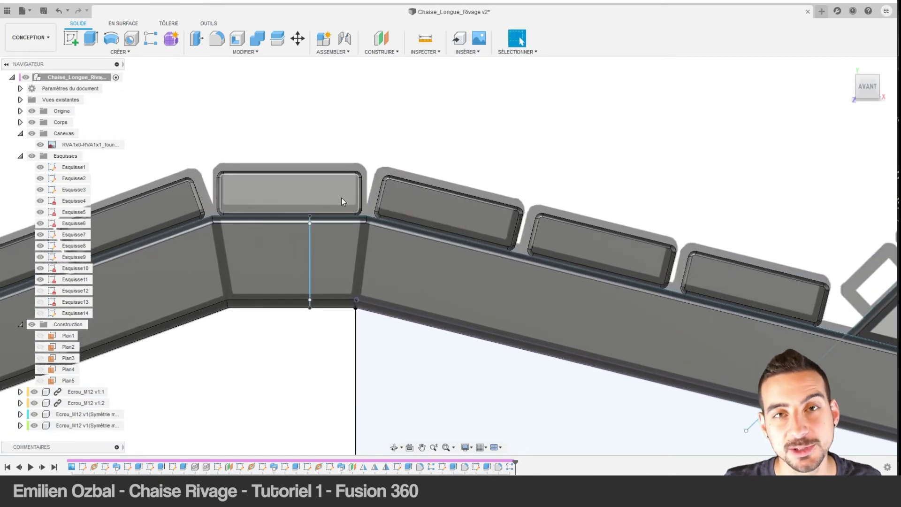
{"action": "left_click", "coordinate": [312, 190]}
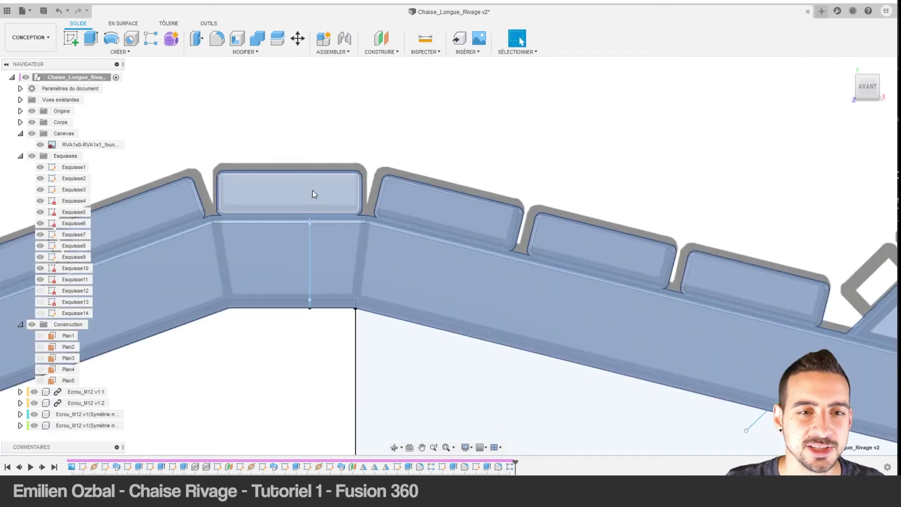
{"action": "key", "text": "Escape"}
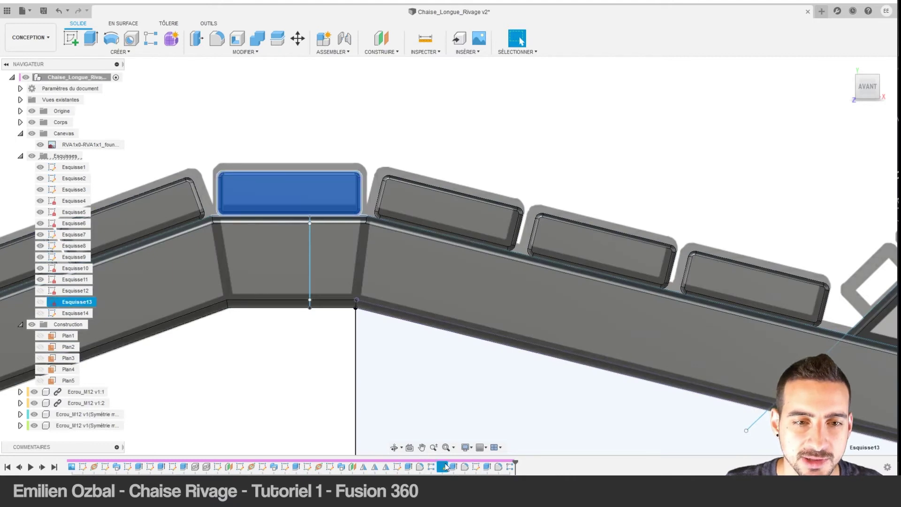
{"action": "double_click", "coordinate": [473, 467]}
{"action": "middle_click_drag", "start_coordinate": [370, 178], "coordinate": [389, 184]}
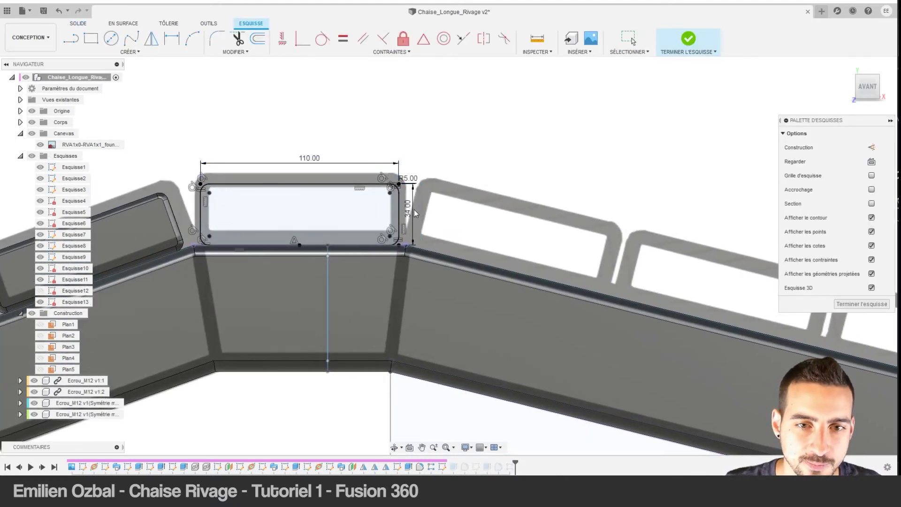
{"action": "scroll", "coordinate": [355, 219], "scroll_direction": "down", "scroll_amount": 2}
{"action": "middle_click_drag", "start_coordinate": [355, 219], "coordinate": [510, 193]}
{"action": "left_click", "coordinate": [397, 467]}
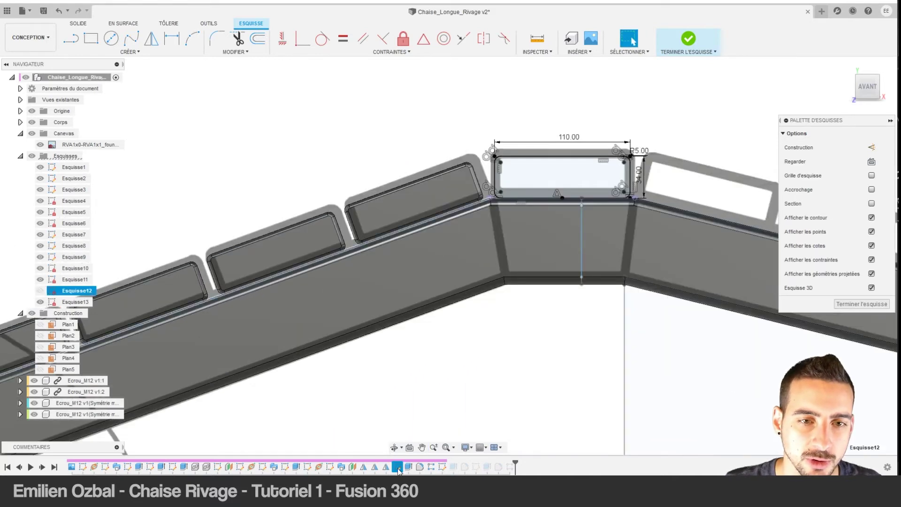
{"action": "scroll", "coordinate": [377, 271], "scroll_direction": "down", "scroll_amount": 3}
{"action": "key", "text": "Escape"}
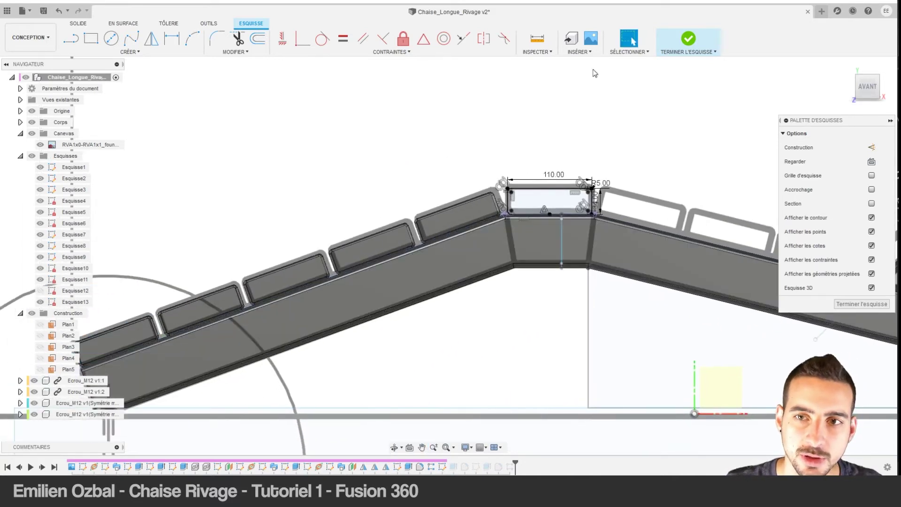
{"action": "left_click", "coordinate": [689, 39]}
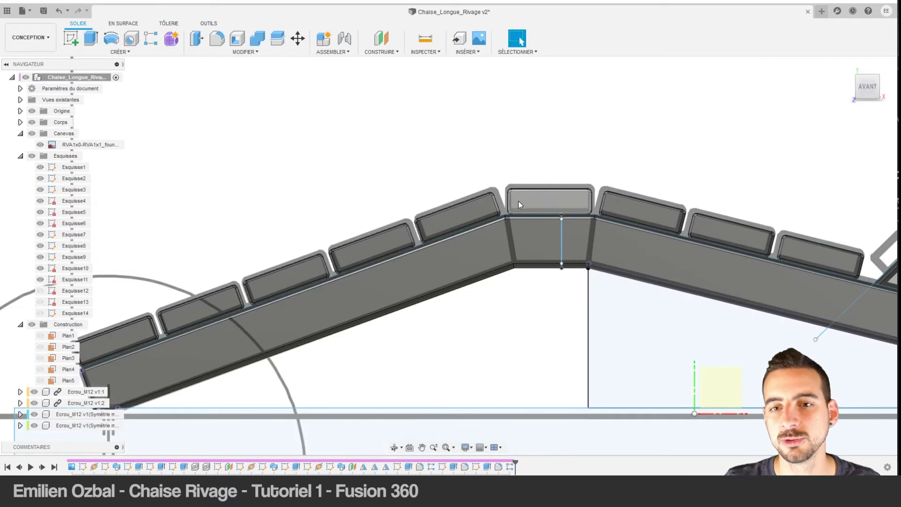
{"action": "scroll", "coordinate": [518, 200], "scroll_direction": "up", "scroll_amount": 3}
{"action": "scroll", "coordinate": [517, 193], "scroll_direction": "up", "scroll_amount": 3}
{"action": "scroll", "coordinate": [516, 192], "scroll_direction": "up", "scroll_amount": 2}
Pan and orbit around the chair to inspect the backrest and seat slats.
{"action": "middle_click_drag", "start_coordinate": [695, 260], "coordinate": [659, 221]}
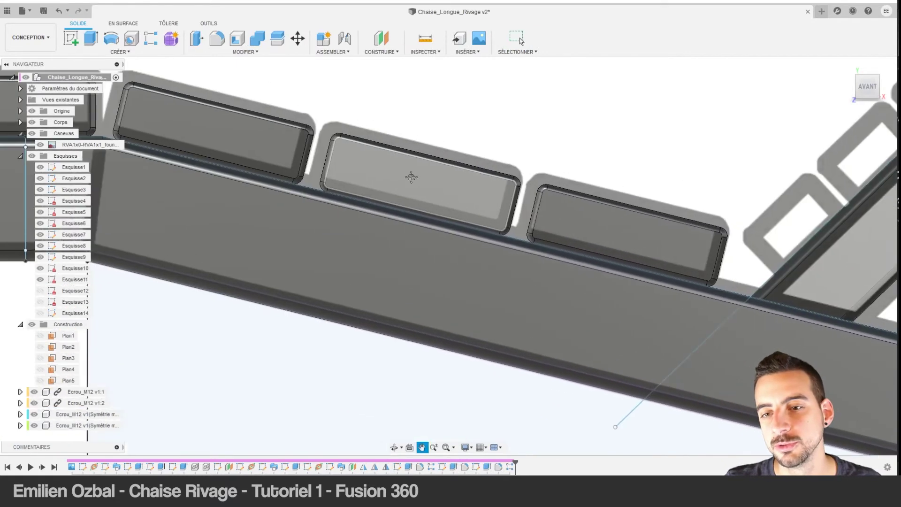
{"action": "scroll", "coordinate": [659, 222], "scroll_direction": "up", "scroll_amount": 2}
{"action": "middle_click_drag", "start_coordinate": [807, 212], "coordinate": [332, 266]}
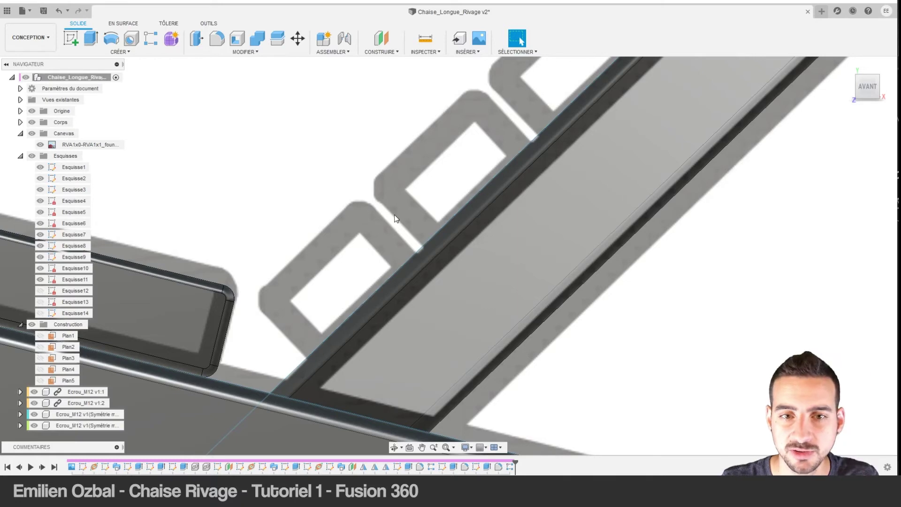
{"action": "scroll", "coordinate": [294, 272], "scroll_direction": "up", "scroll_amount": 2}
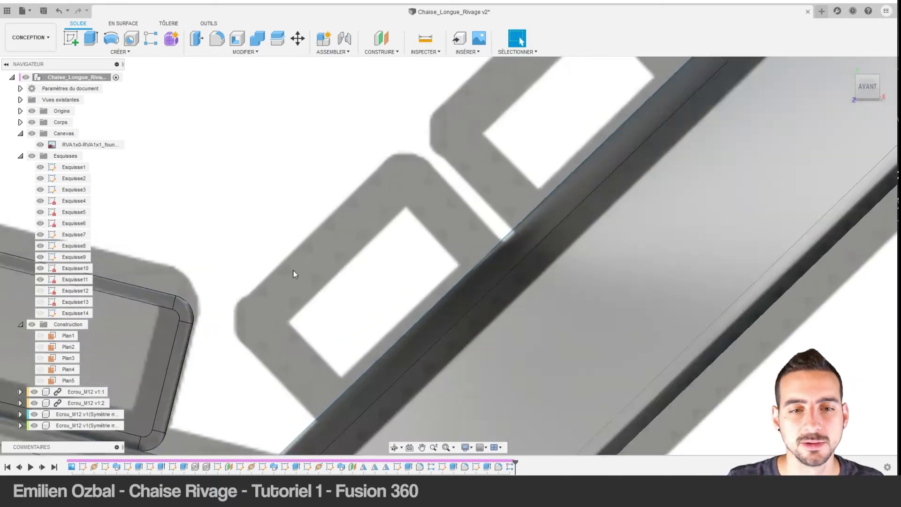
{"action": "scroll", "coordinate": [294, 273], "scroll_direction": "down", "scroll_amount": 3}
{"action": "scroll", "coordinate": [294, 274], "scroll_direction": "down", "scroll_amount": 3}
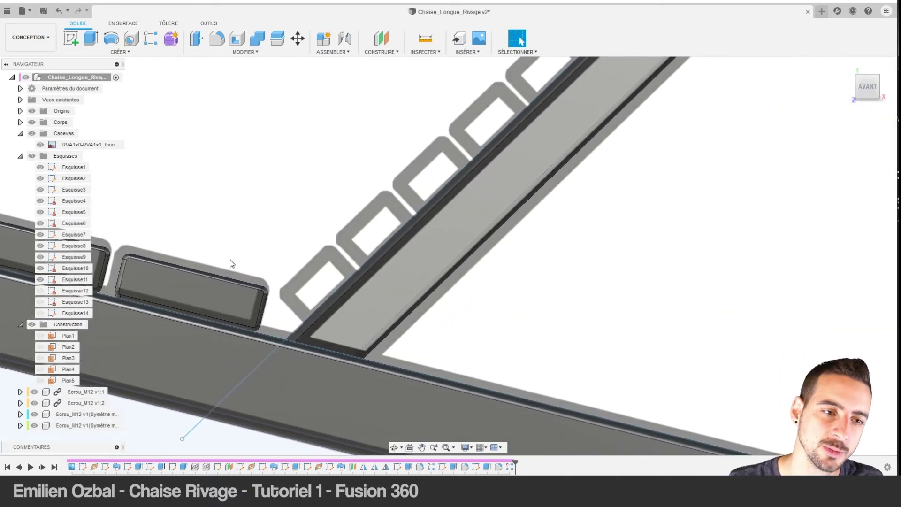
{"action": "middle_click_drag", "start_coordinate": [232, 261], "coordinate": [450, 235]}
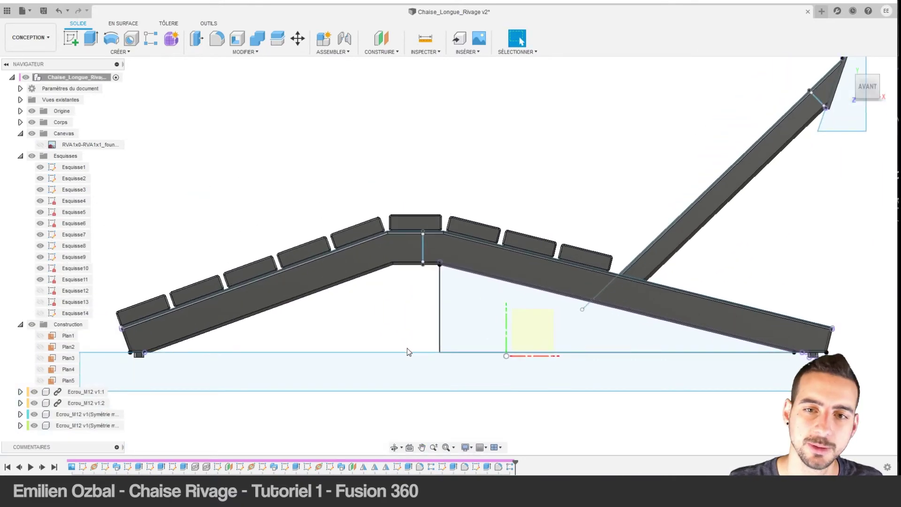
{"action": "mouse_move", "coordinate": [407, 347]}
{"action": "middle_mouse_down", "text": "shift"}
{"action": "mouse_move", "coordinate": [406, 288]}
{"action": "mouse_move", "coordinate": [385, 281]}
{"action": "mouse_move", "coordinate": [888, 112]}
{"action": "middle_mouse_up", "text": "shift"}
Switch to the AVANT front view and start a new sketch.
{"action": "left_click", "coordinate": [870, 92]}
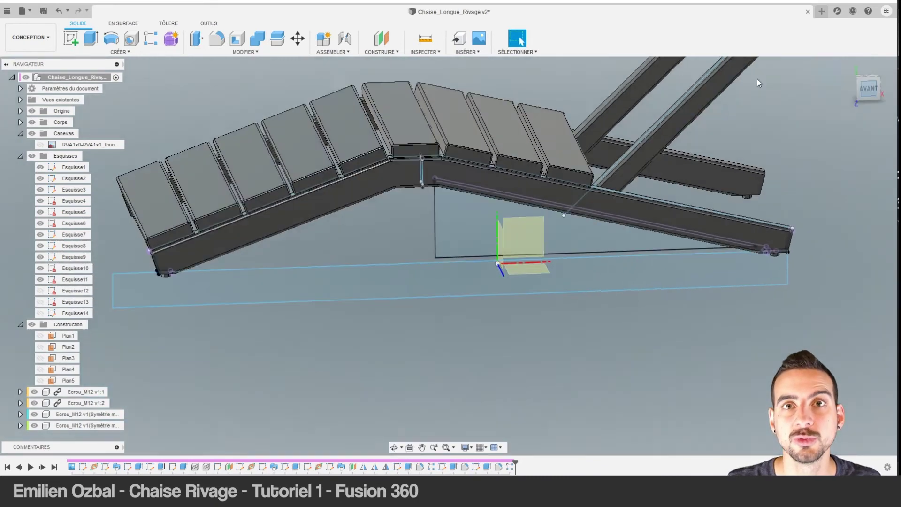
{"action": "scroll", "coordinate": [336, 331], "scroll_direction": "up", "scroll_amount": 5}
{"action": "scroll", "coordinate": [337, 331], "scroll_direction": "up", "scroll_amount": 3}
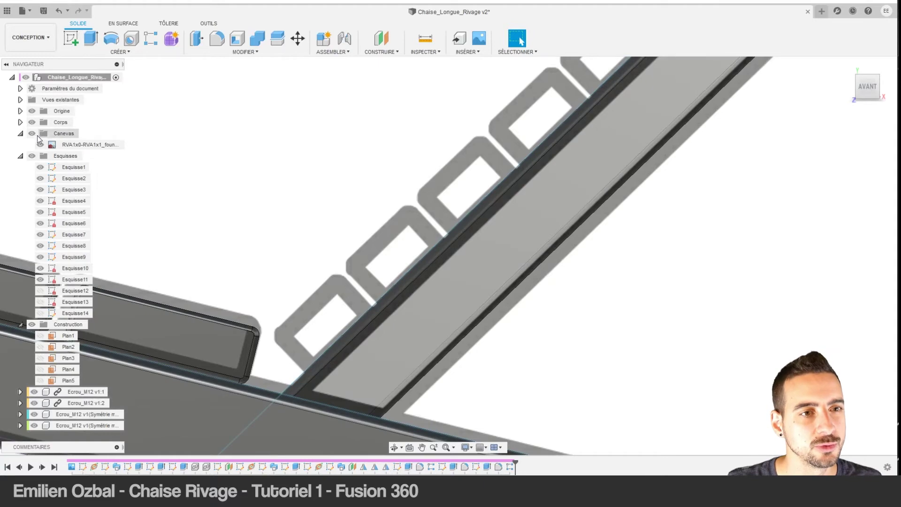
{"action": "left_click", "coordinate": [70, 46]}
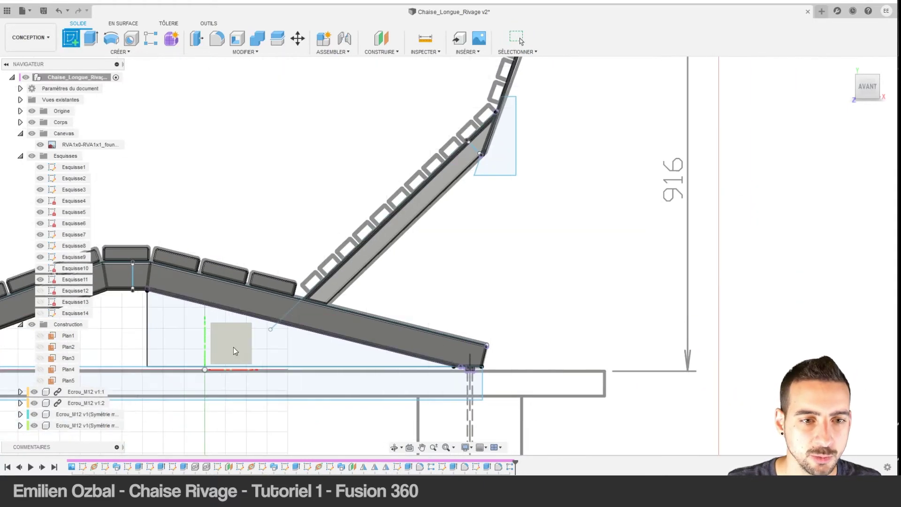
Place the new sketch on the chosen plane and zoom in on the backrest.
{"action": "left_click", "coordinate": [233, 346]}
{"action": "scroll", "coordinate": [350, 266], "scroll_direction": "up", "scroll_amount": 3}
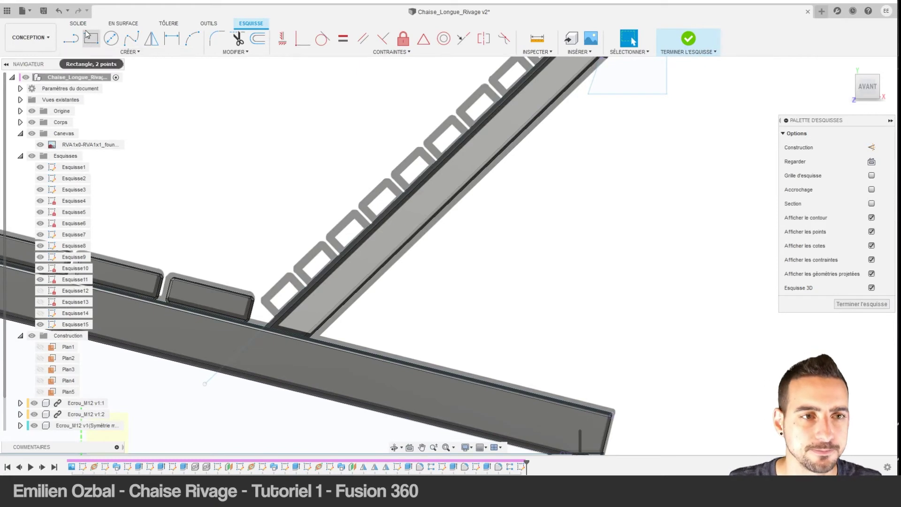
{"action": "left_click", "coordinate": [69, 42]}
{"action": "scroll", "coordinate": [275, 320], "scroll_direction": "up", "scroll_amount": 2}
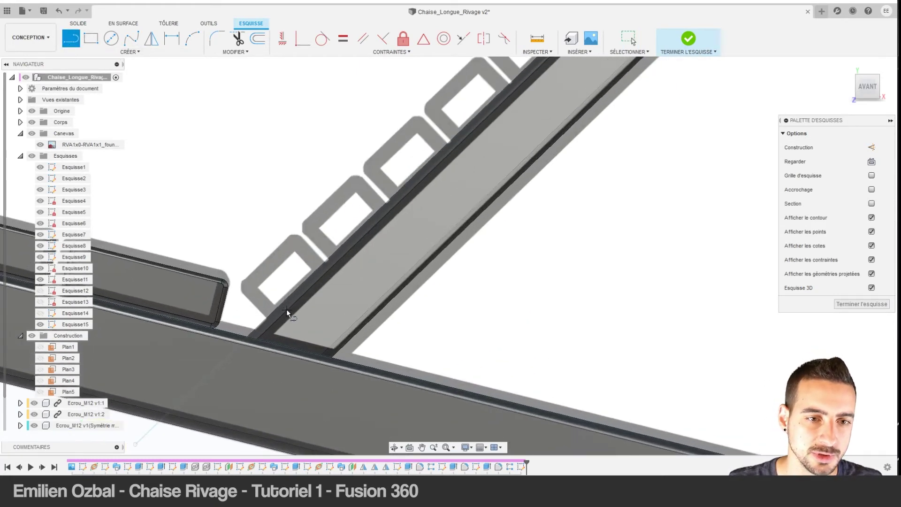
{"action": "scroll", "coordinate": [286, 309], "scroll_direction": "up", "scroll_amount": 1}
Draw a closed four-sided slat outline and drag the long line to its corner.
{"action": "left_click", "coordinate": [261, 308]}
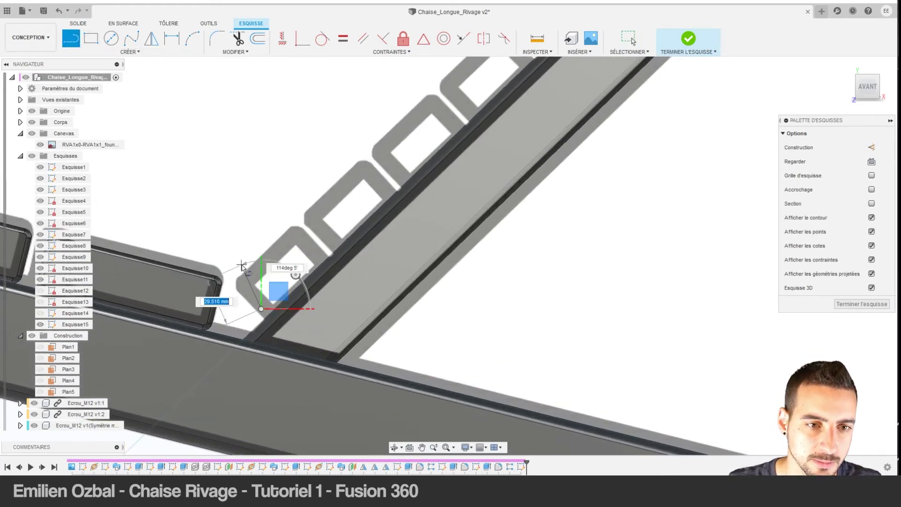
{"action": "left_click", "coordinate": [240, 275]}
{"action": "left_click", "coordinate": [288, 227]}
{"action": "left_click", "coordinate": [325, 252]}
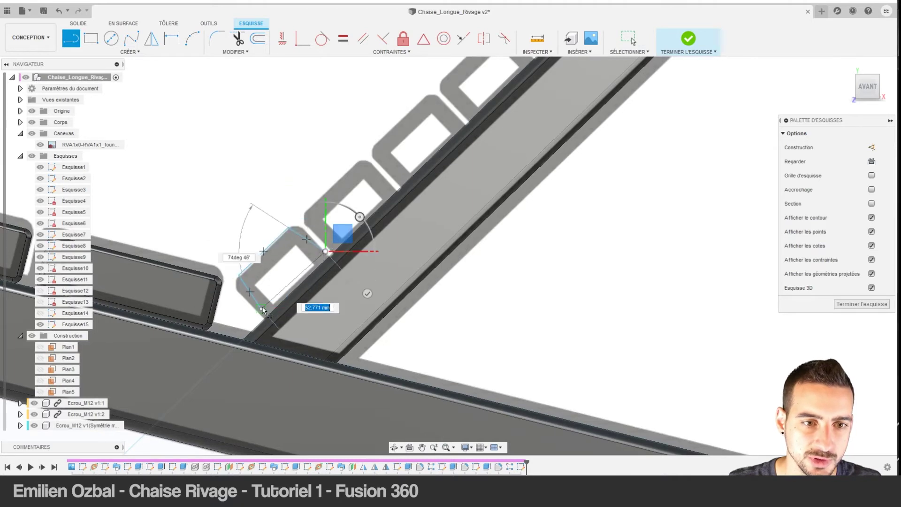
{"action": "left_click", "coordinate": [260, 308]}
{"action": "key", "text": "Escape"}
{"action": "left_click_drag", "start_coordinate": [331, 342], "coordinate": [283, 301]}
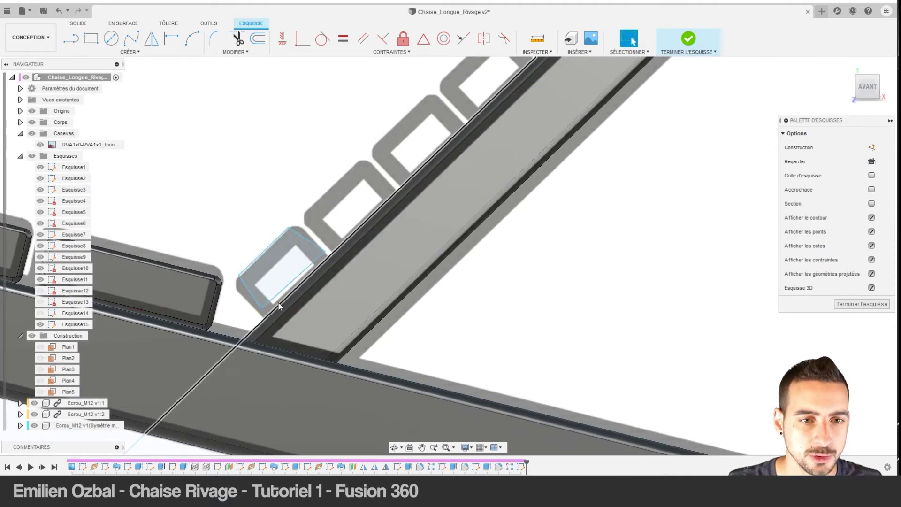
Project the long backrest frame edge, then hide the bodies and reference image.
{"action": "key", "text": "p"}
{"action": "left_click", "coordinate": [283, 299]}
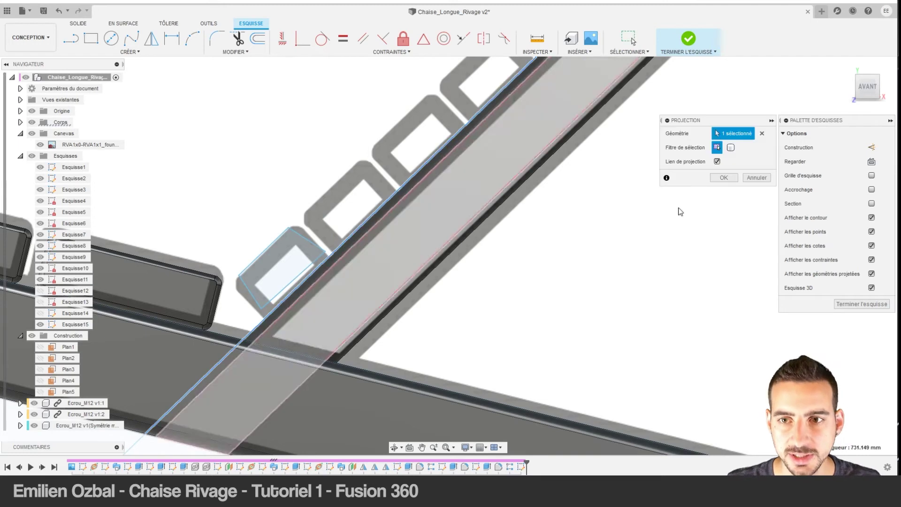
{"action": "left_click", "coordinate": [724, 179]}
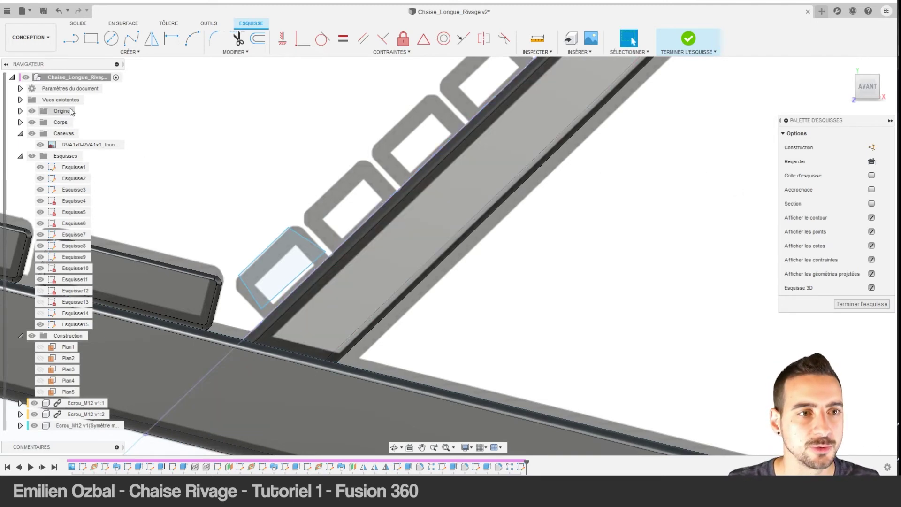
{"action": "left_click", "coordinate": [32, 122]}
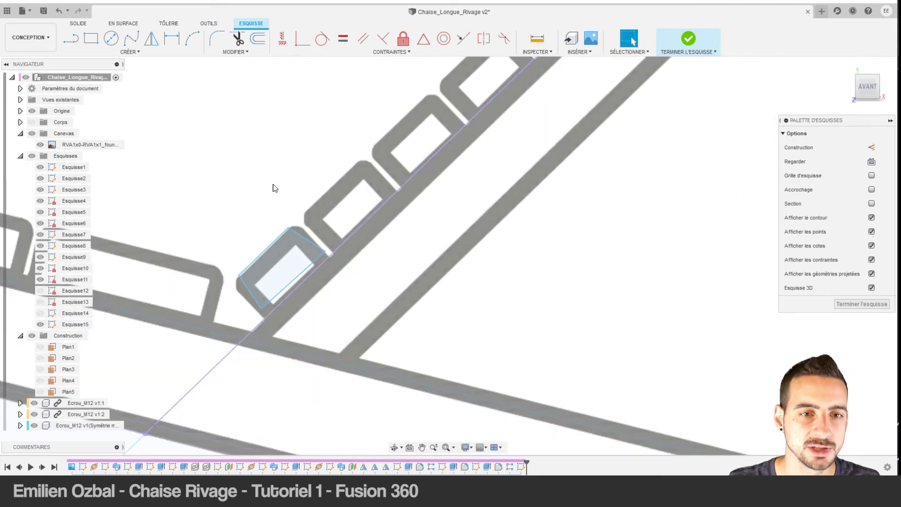
{"action": "scroll", "coordinate": [291, 264], "scroll_direction": "up", "scroll_amount": 3}
{"action": "left_click", "coordinate": [39, 145]}
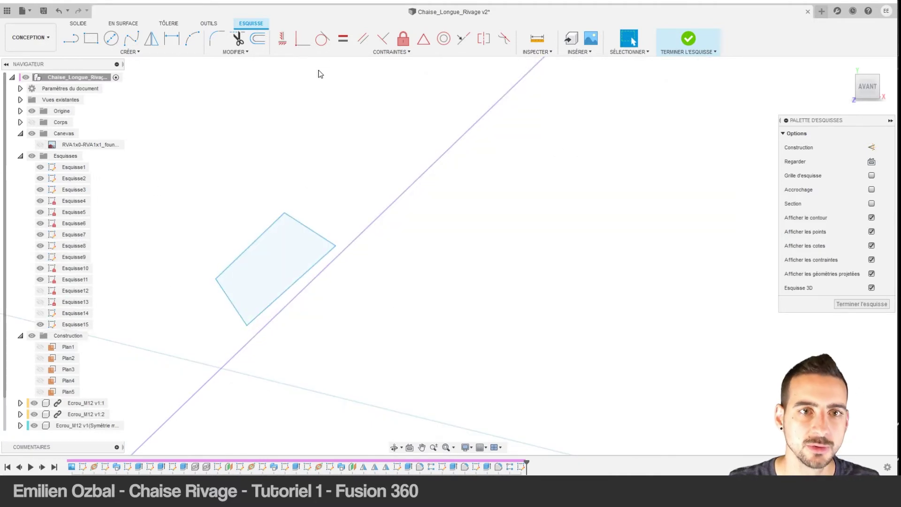
Make two outline corners perpendicular and snap the bottom corner onto the projected edge.
{"action": "left_click", "coordinate": [382, 38]}
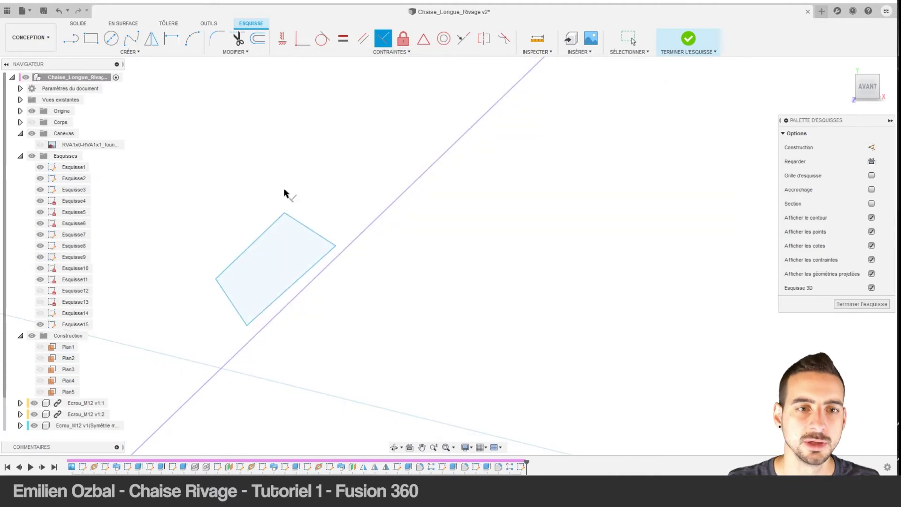
{"action": "left_click", "coordinate": [272, 224]}
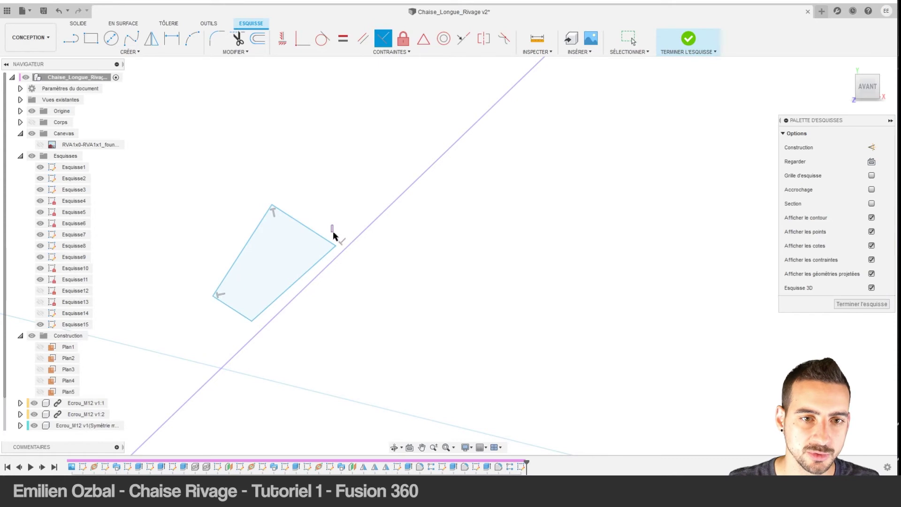
{"action": "left_click", "coordinate": [324, 257]}
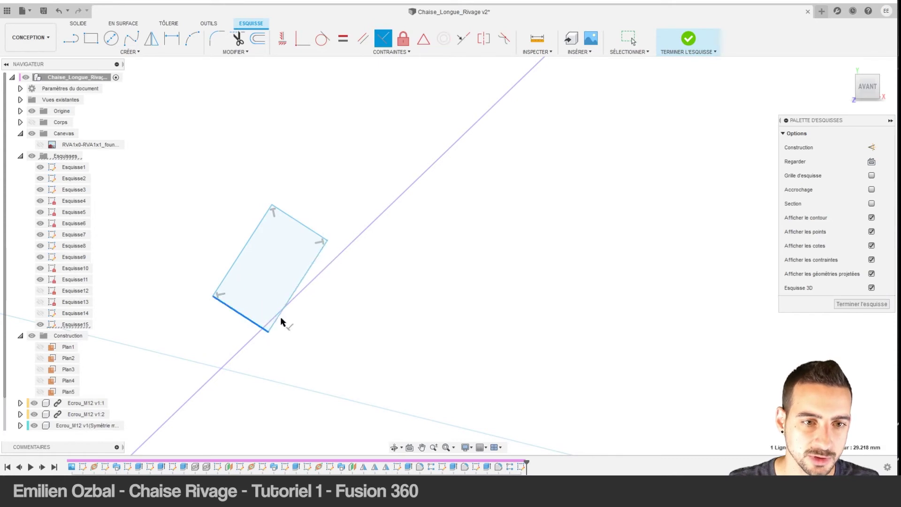
{"action": "key", "text": "Escape"}
{"action": "mouse_move", "coordinate": [270, 334]}
{"action": "left_mouse_down"}
{"action": "mouse_move", "coordinate": [258, 334]}
{"action": "mouse_move", "coordinate": [340, 255]}
{"action": "left_mouse_up"}
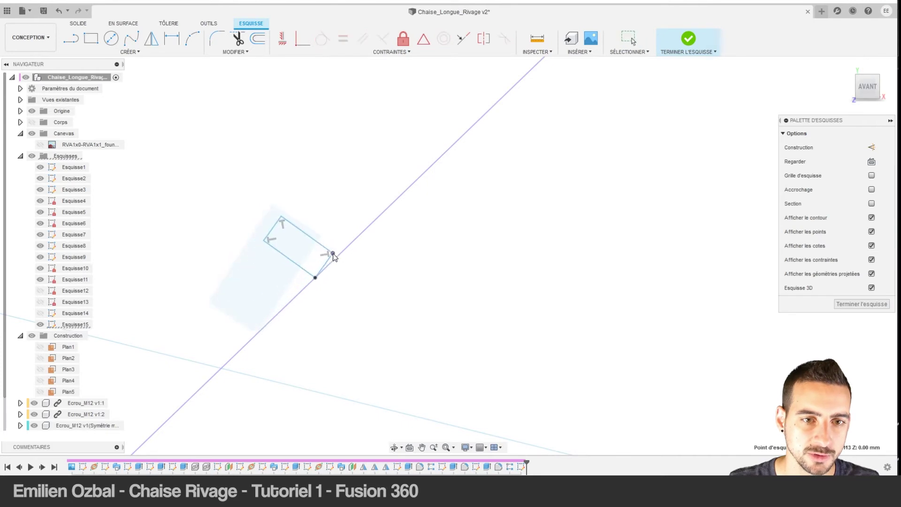
Add a 48 dimension to the rectangle, then delete the misplaced dimension.
{"action": "key", "text": "d"}
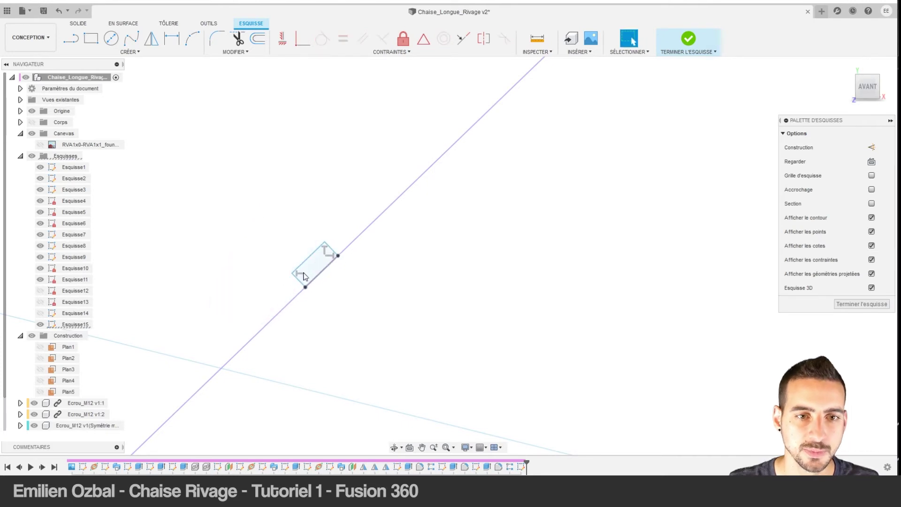
{"action": "left_click", "coordinate": [310, 257]}
{"action": "left_click", "coordinate": [292, 217]}
{"action": "key", "text": "Return"}
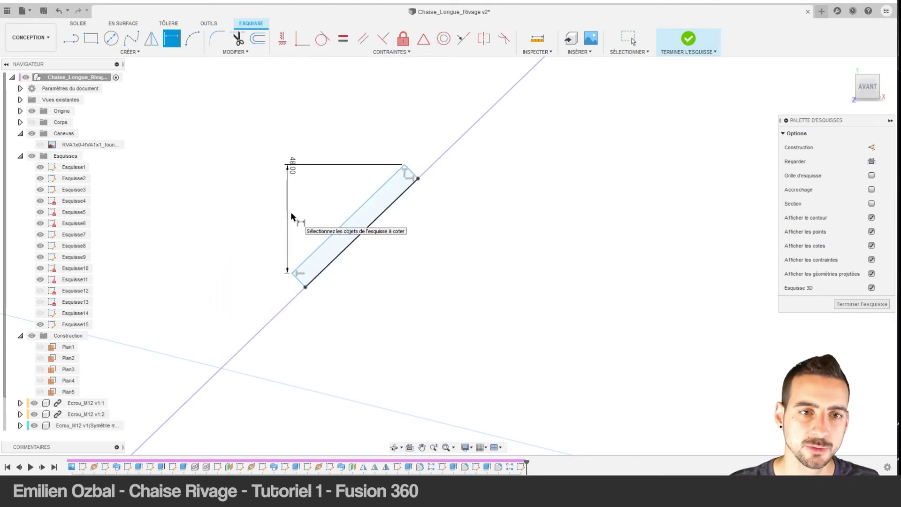
{"action": "key", "text": "Escape"}
{"action": "key", "text": "Delete"}
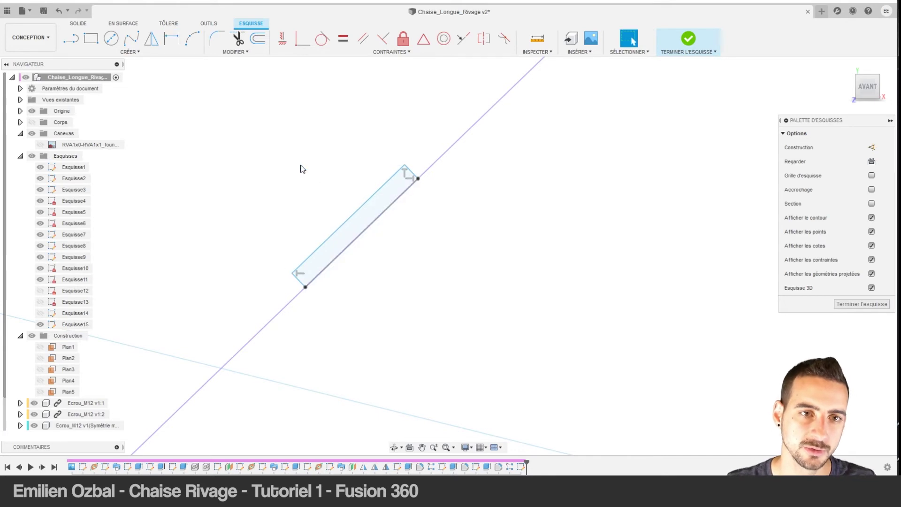
Dimension the rectangle's long side to 48 mm and its short side to 30 mm.
{"action": "left_click", "coordinate": [344, 224]}
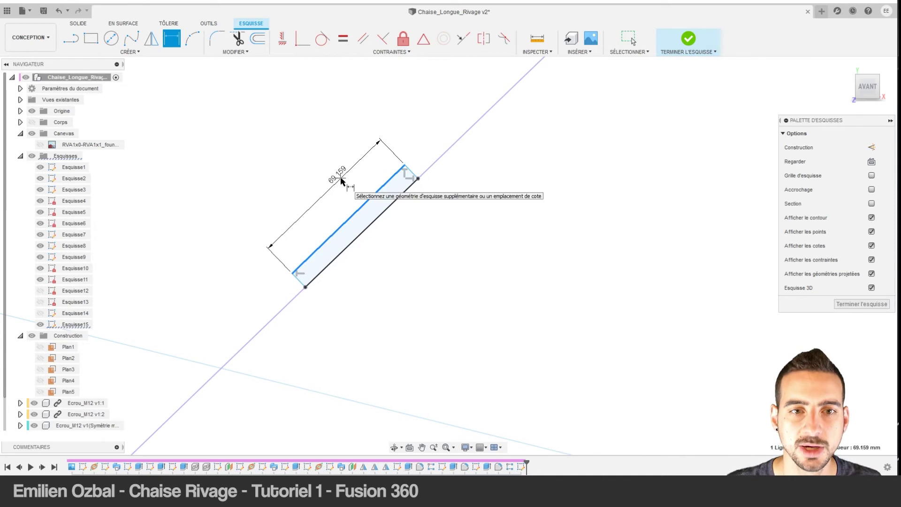
{"action": "left_click", "coordinate": [344, 177]}
{"action": "type", "text": "48"}
{"action": "key", "text": "Return"}
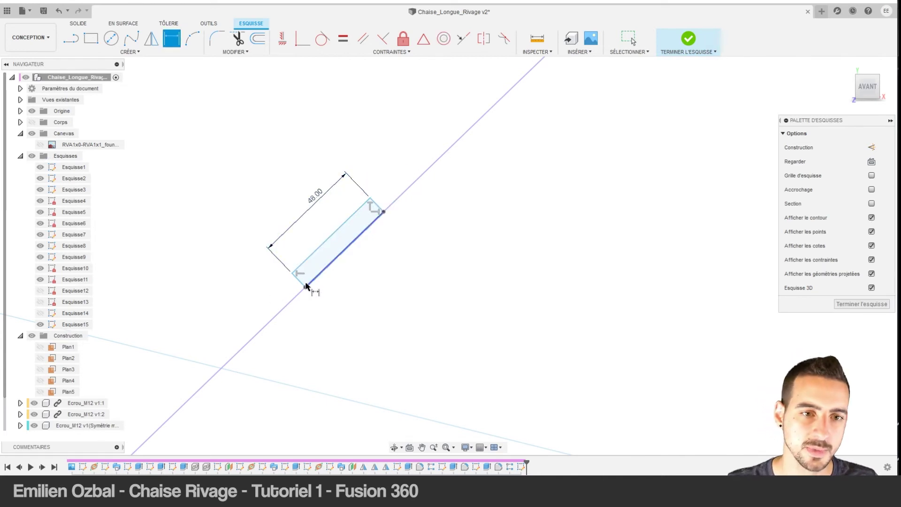
{"action": "left_click", "coordinate": [302, 284]}
{"action": "left_click", "coordinate": [272, 294]}
{"action": "type", "text": "30"}
{"action": "key", "text": "Return"}
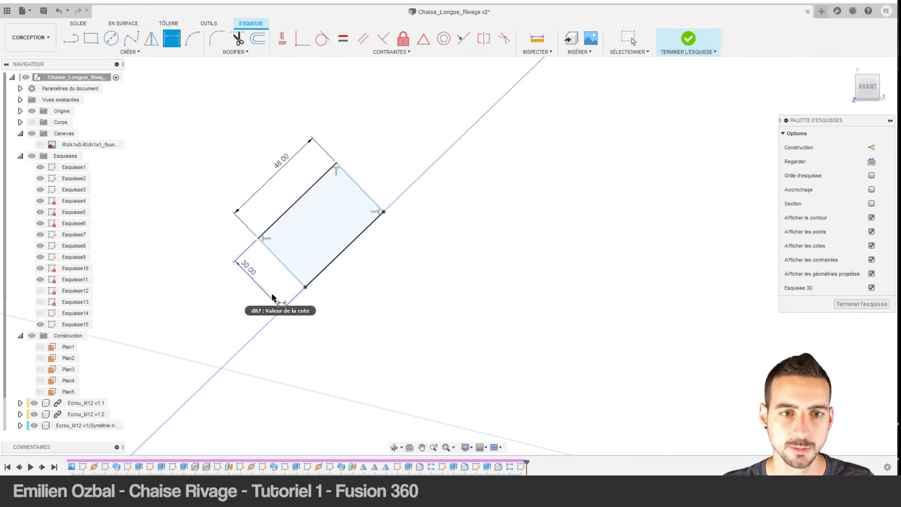
{"action": "key", "text": "Escape"}
Show the reference image and slide the rectangle down the backrest to the first slat position.
{"action": "left_click", "coordinate": [40, 144]}
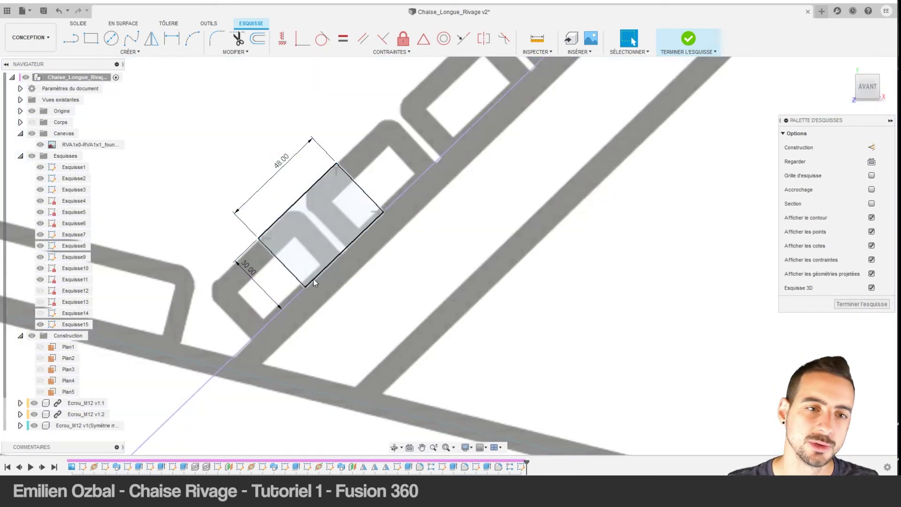
{"action": "mouse_move", "coordinate": [307, 287]}
{"action": "left_mouse_down"}
{"action": "mouse_move", "coordinate": [256, 318]}
{"action": "mouse_move", "coordinate": [308, 285]}
{"action": "left_mouse_up"}
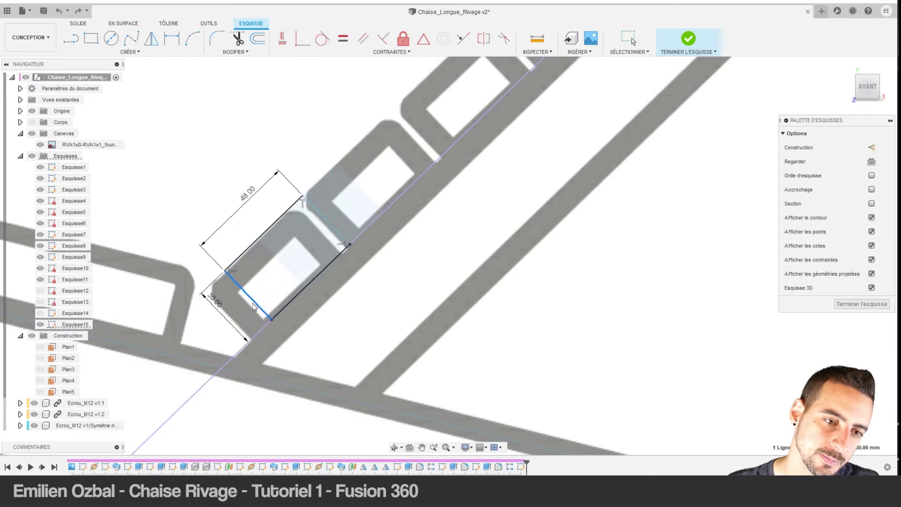
{"action": "left_click_drag", "start_coordinate": [307, 284], "coordinate": [244, 311]}
{"action": "left_click", "coordinate": [239, 317]}
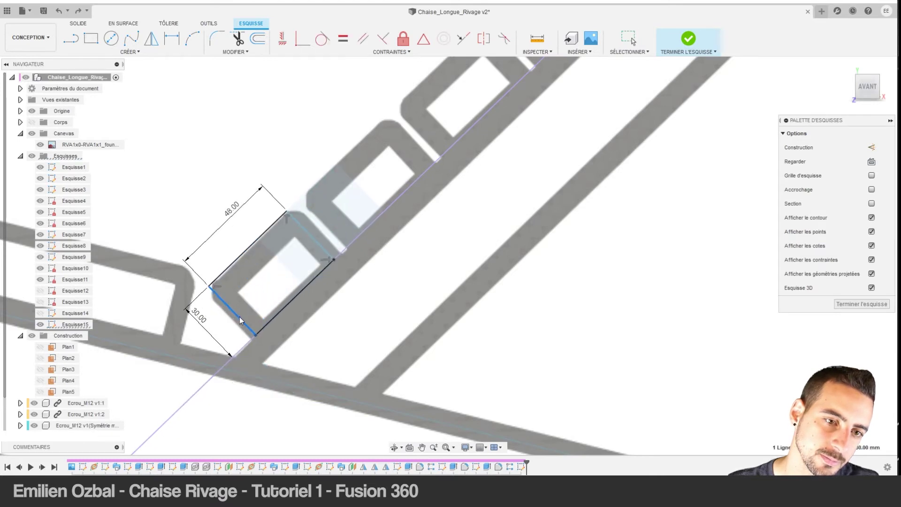
Dimension from the rectangle's short edge to the diagonal backrest line.
{"action": "key", "text": "d"}
{"action": "left_click", "coordinate": [240, 321]}
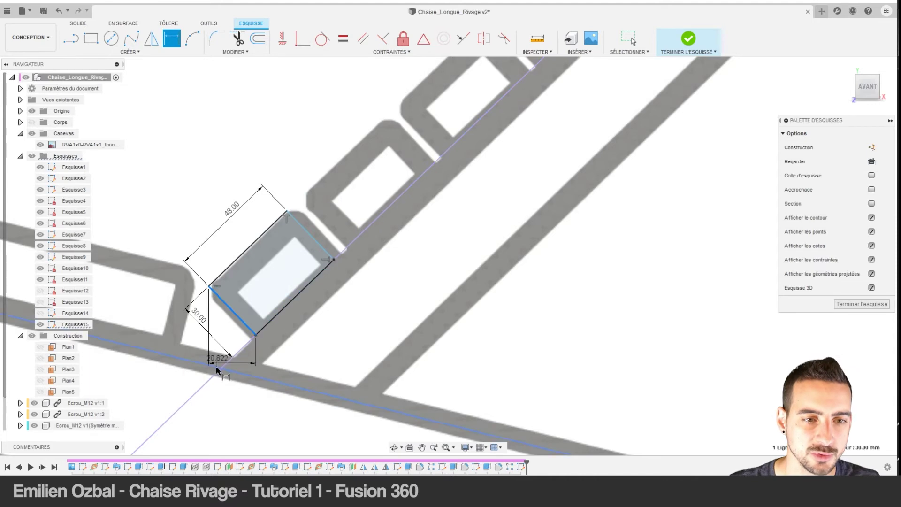
{"action": "scroll", "coordinate": [363, 240], "scroll_direction": "down", "scroll_amount": 5}
{"action": "scroll", "coordinate": [394, 213], "scroll_direction": "down", "scroll_amount": 5}
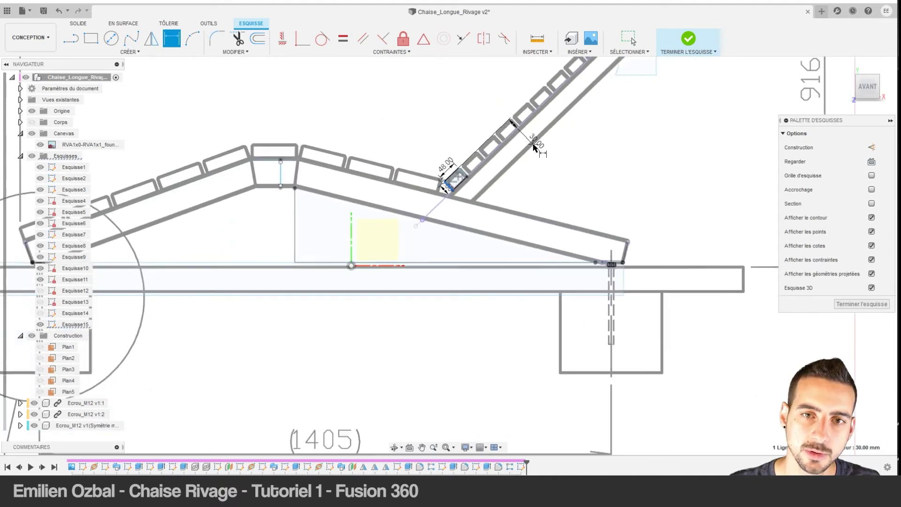
{"action": "middle_click_drag", "start_coordinate": [538, 145], "coordinate": [483, 227]}
{"action": "scroll", "coordinate": [594, 90], "scroll_direction": "up", "scroll_amount": 1}
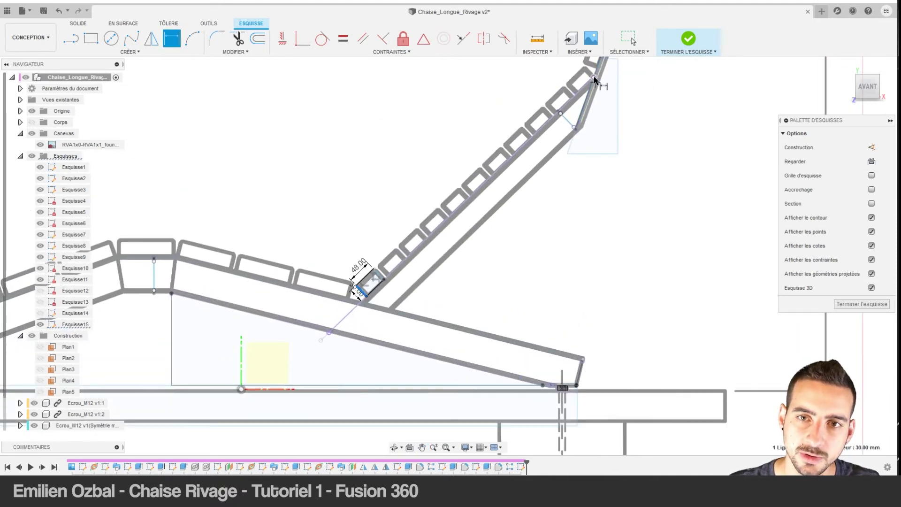
{"action": "left_click", "coordinate": [594, 80]}
{"action": "left_click", "coordinate": [471, 156]}
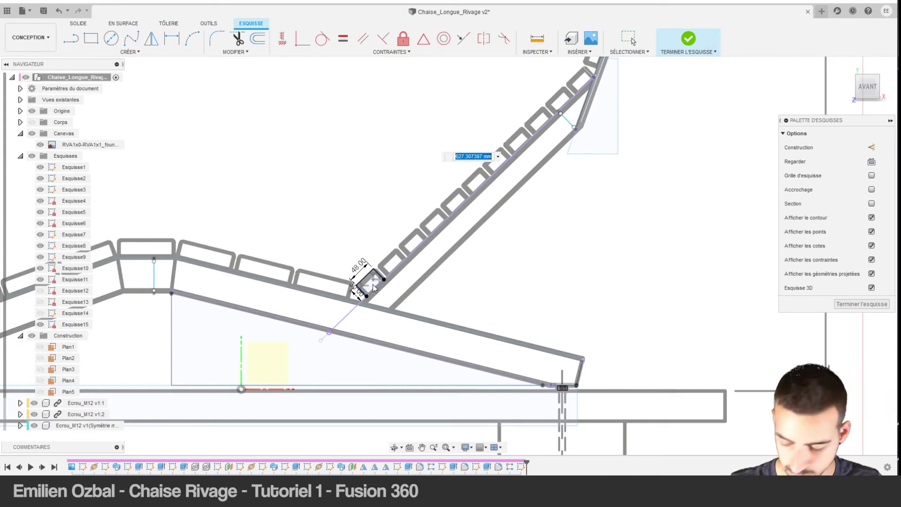
{"action": "key", "text": "Return"}
Set the rectangle's distance along the backrest line to 625 mm.
{"action": "scroll", "coordinate": [380, 293], "scroll_direction": "up", "scroll_amount": 3}
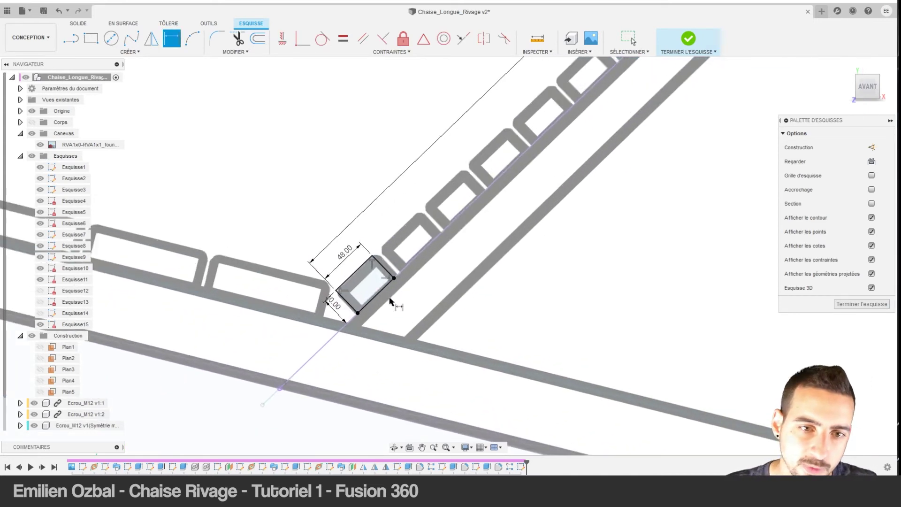
{"action": "scroll", "coordinate": [390, 301], "scroll_direction": "up", "scroll_amount": 2}
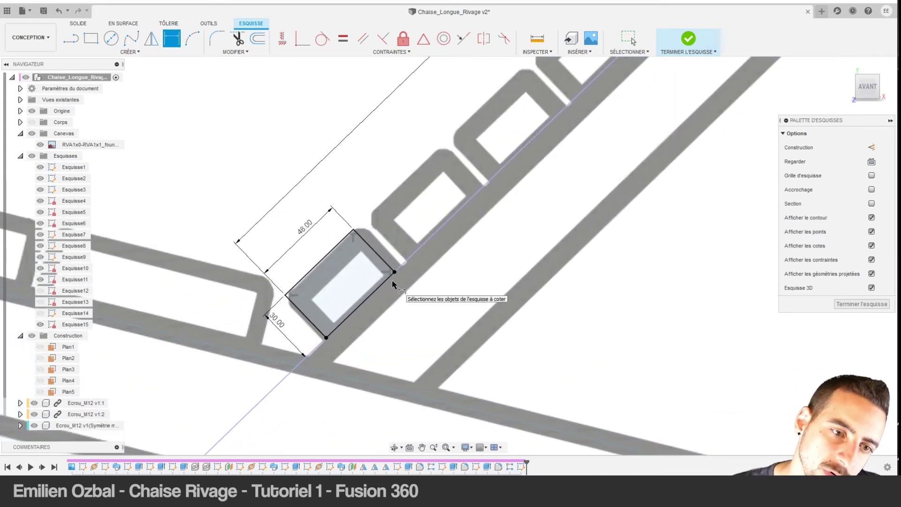
{"action": "scroll", "coordinate": [393, 284], "scroll_direction": "down", "scroll_amount": 3}
{"action": "scroll", "coordinate": [393, 284], "scroll_direction": "down", "scroll_amount": 3}
{"action": "scroll", "coordinate": [445, 201], "scroll_direction": "up", "scroll_amount": 2}
{"action": "left_click", "coordinate": [443, 198]}
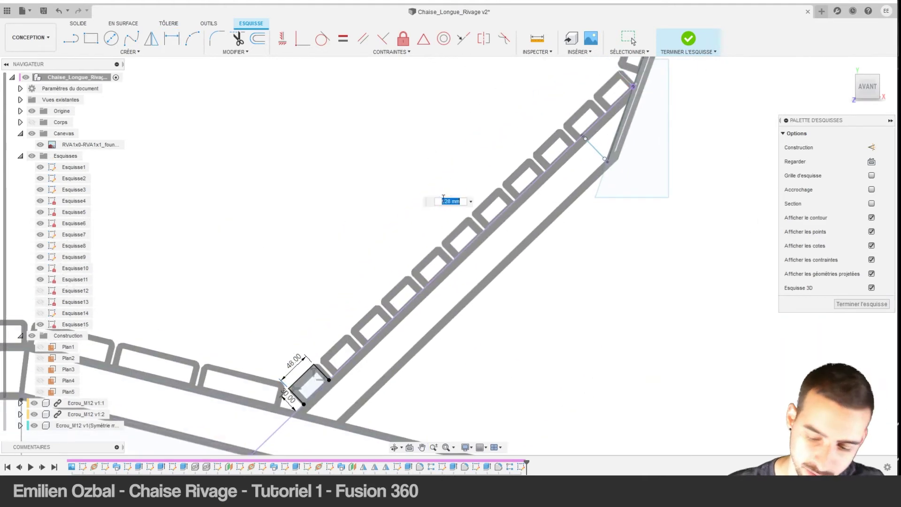
{"action": "type", "text": "5"}
{"action": "key", "text": "Return"}
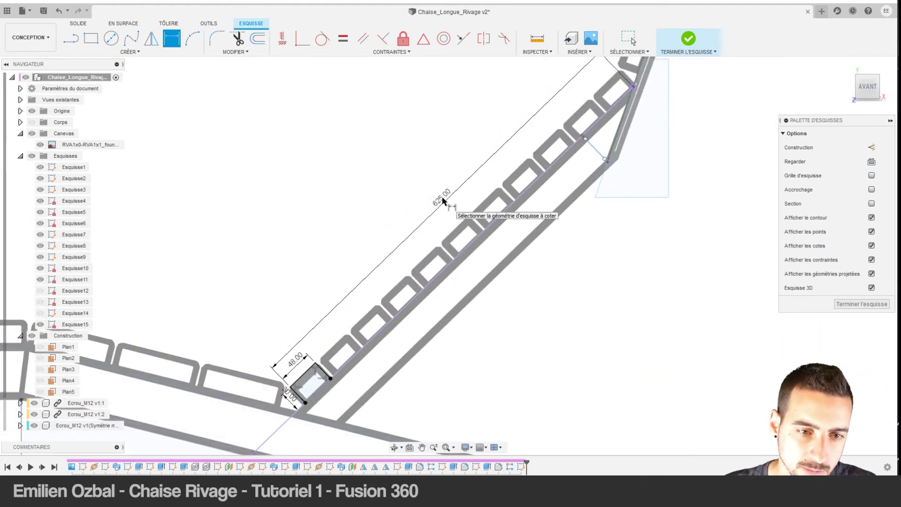
Start an extrusion of the slat rectangle profile.
{"action": "scroll", "coordinate": [305, 402], "scroll_direction": "up", "scroll_amount": 2}
{"action": "scroll", "coordinate": [305, 402], "scroll_direction": "up", "scroll_amount": 3}
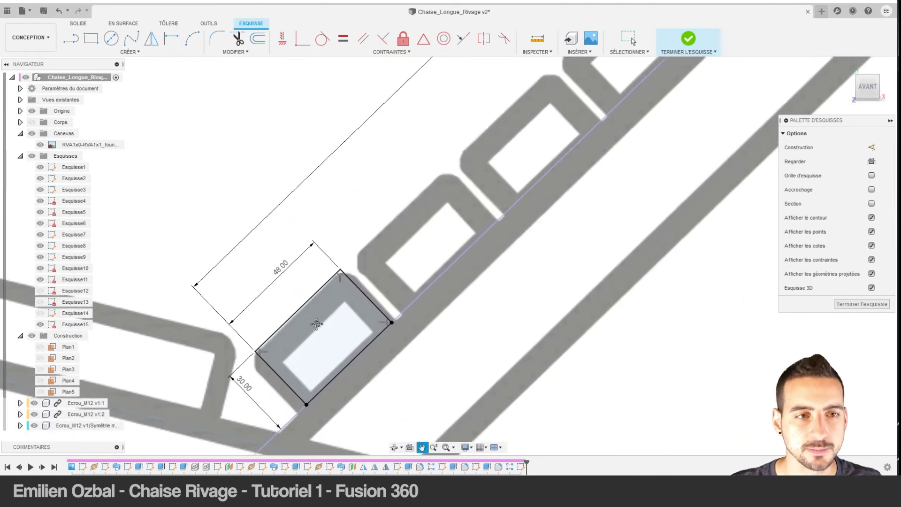
{"action": "key", "text": "e"}
{"action": "left_click", "coordinate": [356, 311]}
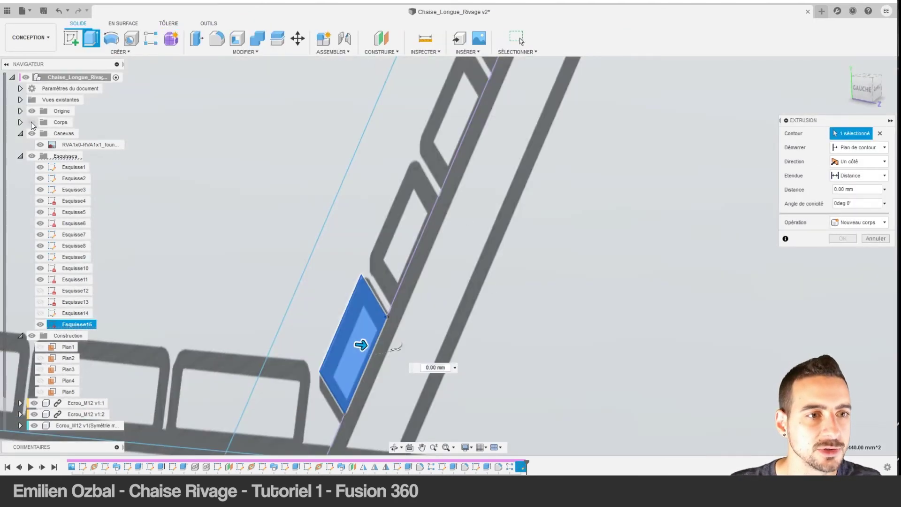
Show the bodies, hide the reference image, and orbit to see the backrest in 3D.
{"action": "left_click", "coordinate": [32, 123]}
{"action": "left_click", "coordinate": [40, 144]}
{"action": "middle_click_drag", "start_coordinate": [366, 289], "coordinate": [469, 300], "text": "shift"}
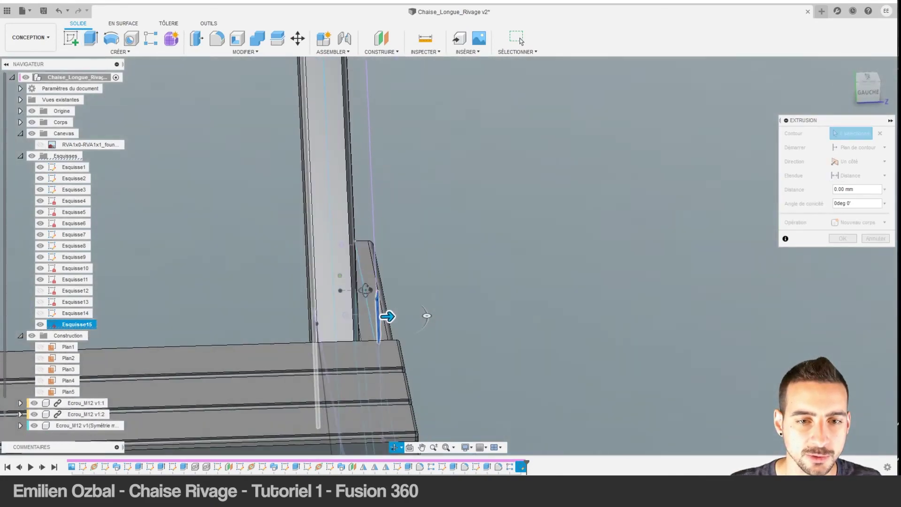
{"action": "mouse_move", "coordinate": [365, 290]}
{"action": "middle_mouse_down", "text": "shift"}
{"action": "mouse_move", "coordinate": [374, 312]}
{"action": "mouse_move", "coordinate": [327, 317]}
{"action": "mouse_move", "coordinate": [372, 325]}
{"action": "middle_mouse_up", "text": "shift"}
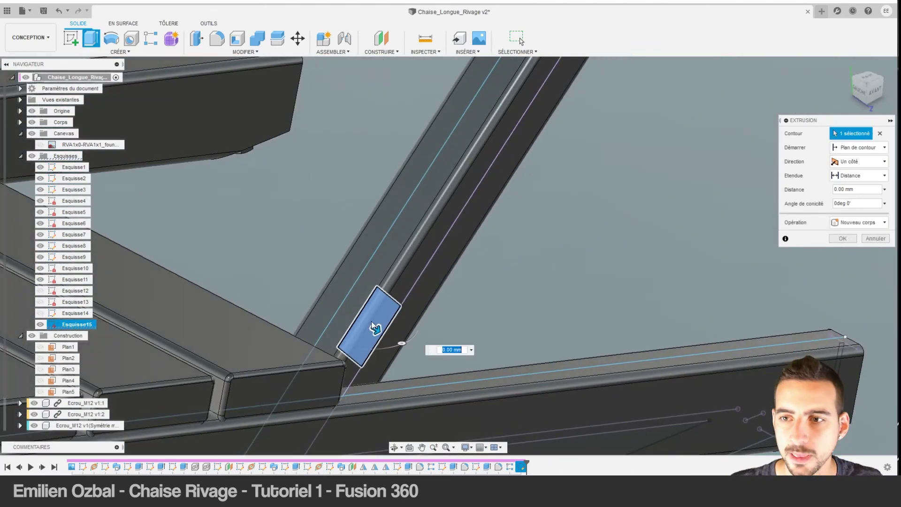
Start the extrusion from the beam face and set its extent to 'Vers l'objet'.
{"action": "left_click", "coordinate": [857, 147]}
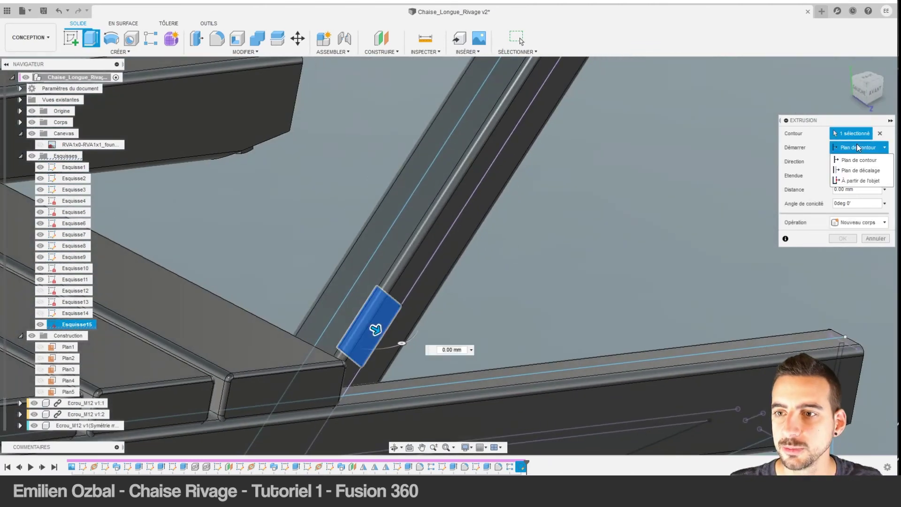
{"action": "left_click", "coordinate": [852, 180]}
{"action": "left_click", "coordinate": [404, 279]}
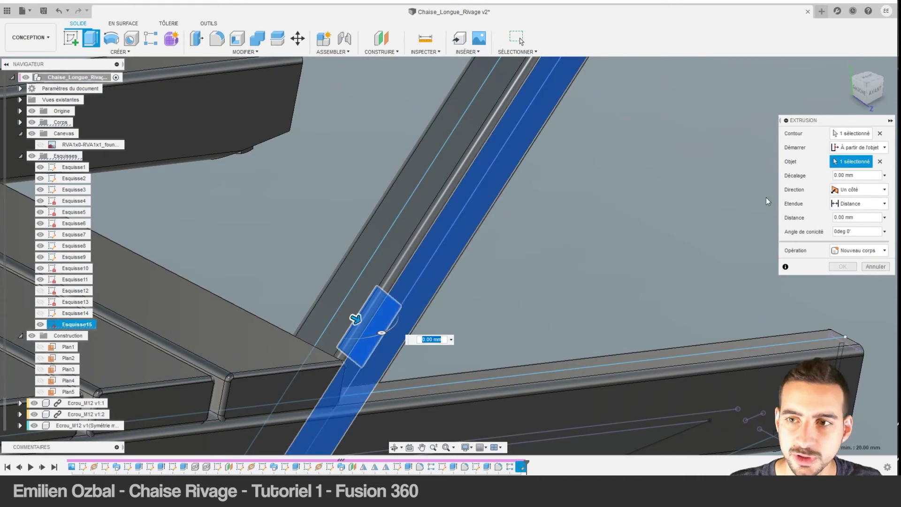
{"action": "left_click", "coordinate": [858, 203]}
{"action": "left_click", "coordinate": [851, 220]}
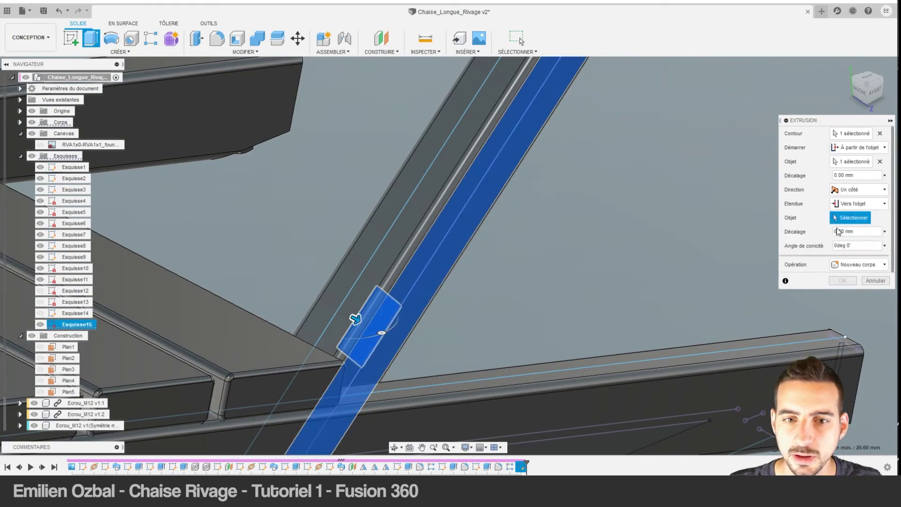
Pick the opposite beam as the extrusion end and confirm the joined slat.
{"action": "middle_click_drag", "start_coordinate": [384, 272], "coordinate": [255, 286], "text": "shift"}
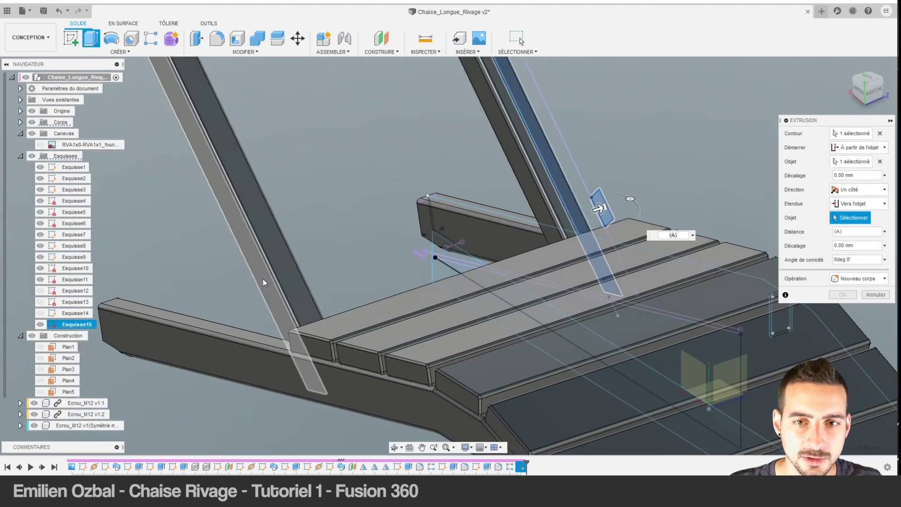
{"action": "left_click", "coordinate": [286, 312]}
{"action": "middle_click_drag", "start_coordinate": [286, 312], "coordinate": [534, 217], "text": "shift"}
{"action": "scroll", "coordinate": [539, 203], "scroll_direction": "up", "scroll_amount": 5}
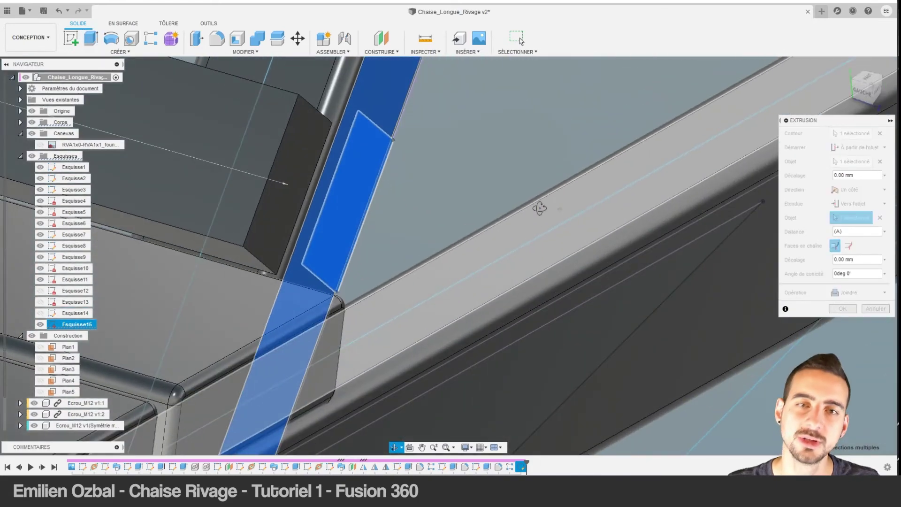
{"action": "mouse_move", "coordinate": [375, 167]}
{"action": "middle_mouse_down", "text": "shift"}
{"action": "mouse_move", "coordinate": [399, 143]}
{"action": "mouse_move", "coordinate": [466, 201]}
{"action": "mouse_move", "coordinate": [362, 201]}
{"action": "middle_mouse_up", "text": "shift"}
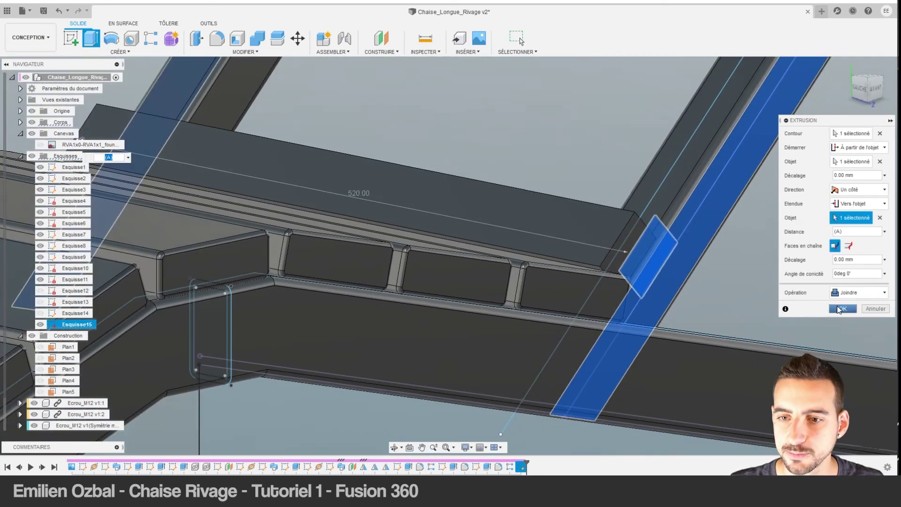
{"action": "left_click", "coordinate": [839, 309]}
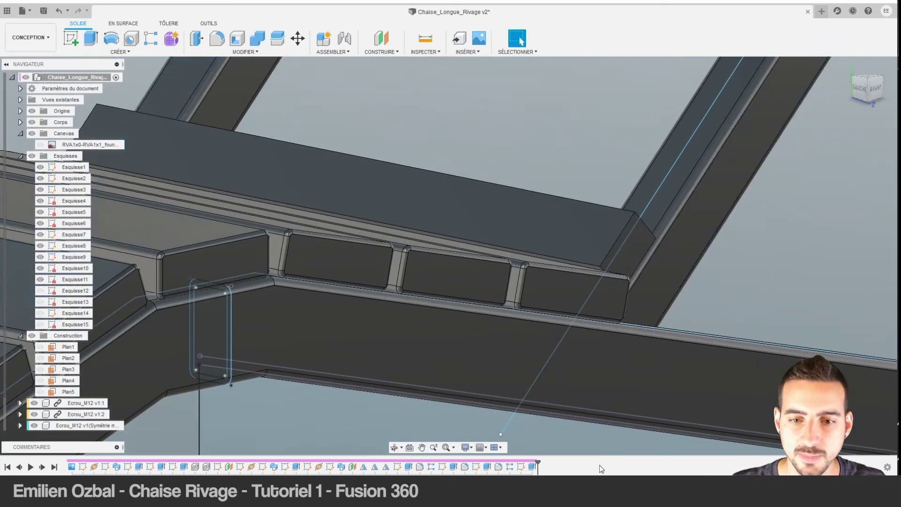
Edit Esquisse15 and round all four slat profile corners to R4 mm, then finish.
{"action": "double_click", "coordinate": [521, 466]}
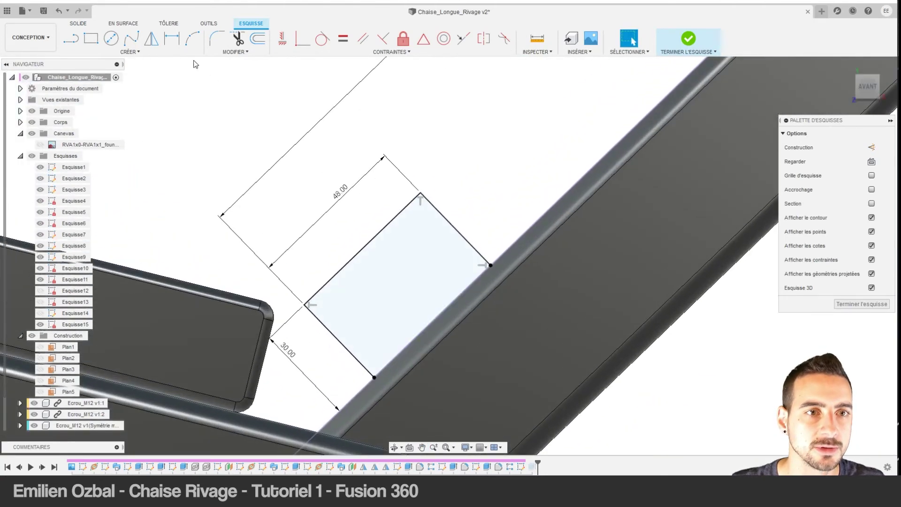
{"action": "left_click", "coordinate": [217, 38]}
{"action": "left_click", "coordinate": [421, 193]}
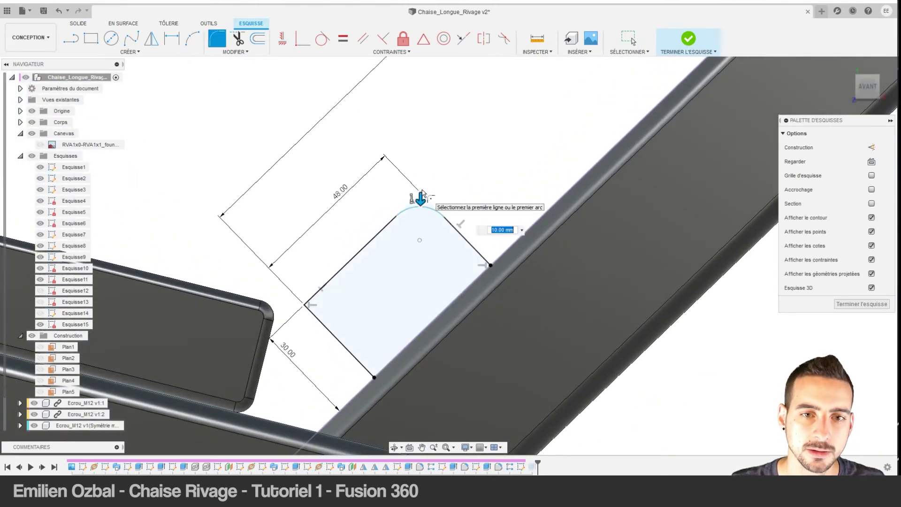
{"action": "left_click", "coordinate": [490, 265]}
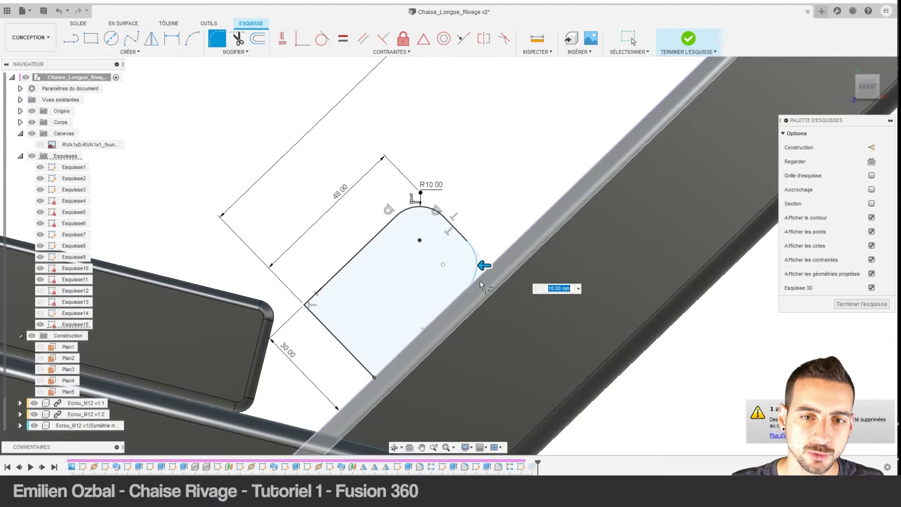
{"action": "left_click", "coordinate": [373, 377]}
{"action": "left_click", "coordinate": [308, 305]}
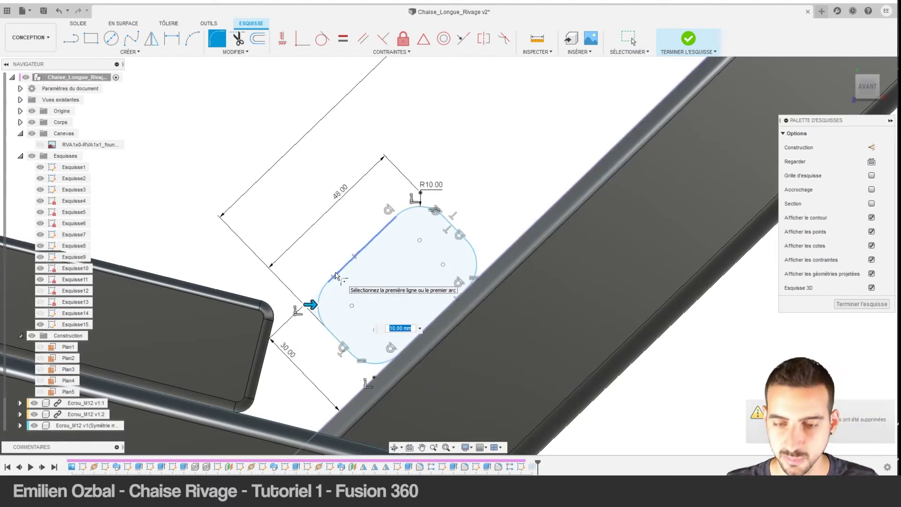
{"action": "type", "text": "4"}
{"action": "key", "text": "Return"}
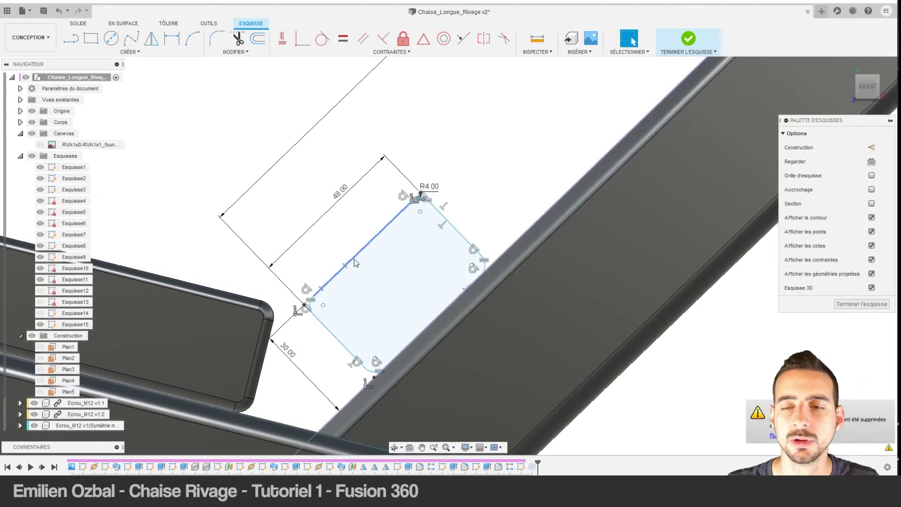
{"action": "left_click", "coordinate": [687, 38]}
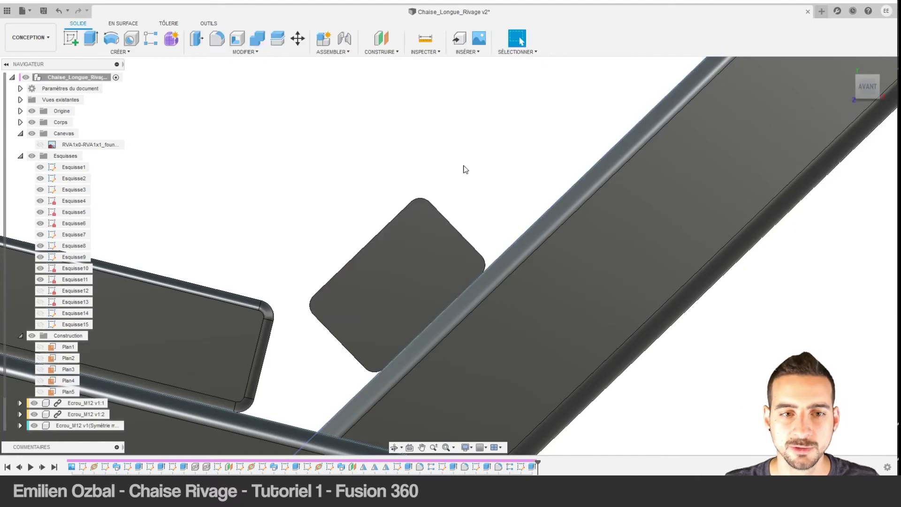
Fillet both end faces of the backrest slat with a 3 mm radius.
{"action": "left_click", "coordinate": [217, 38]}
{"action": "left_click", "coordinate": [416, 258]}
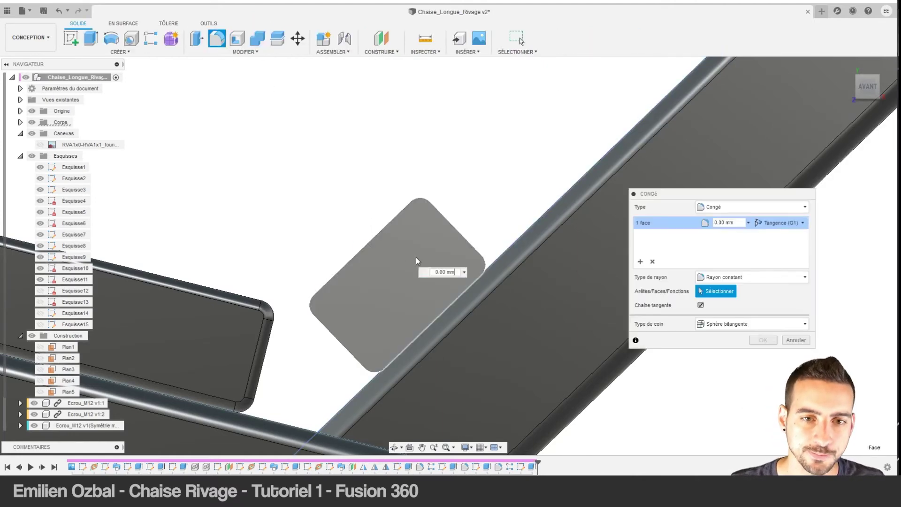
{"action": "type", "text": "3"}
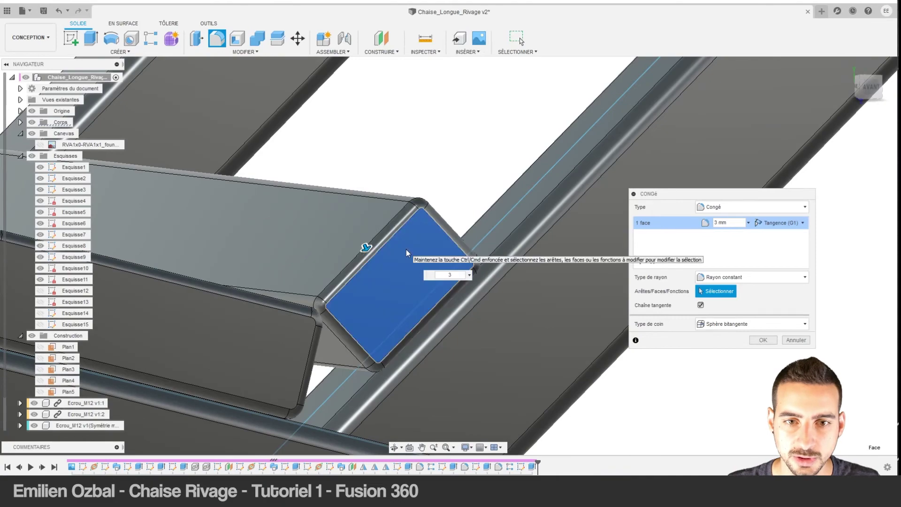
{"action": "scroll", "coordinate": [319, 256], "scroll_direction": "down", "scroll_amount": 2}
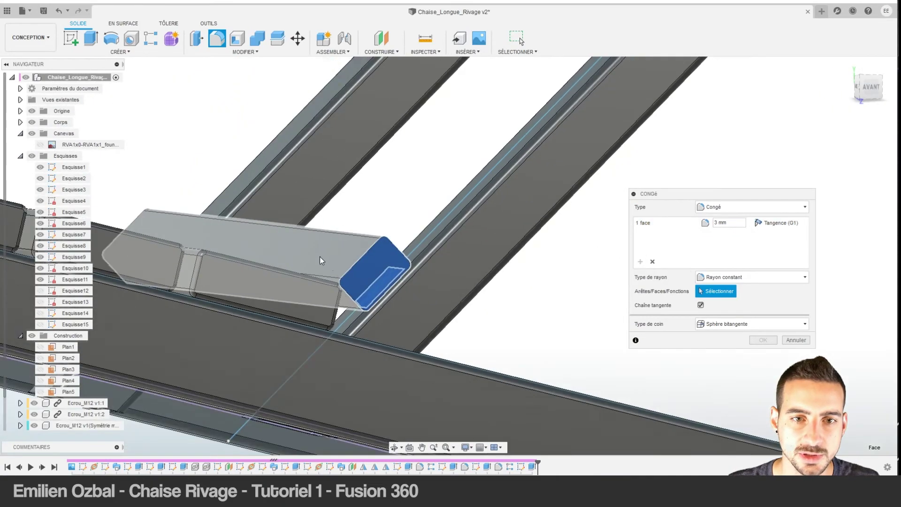
{"action": "middle_click_drag", "start_coordinate": [320, 256], "coordinate": [301, 306], "text": "shift"}
{"action": "scroll", "coordinate": [300, 277], "scroll_direction": "down", "scroll_amount": 2}
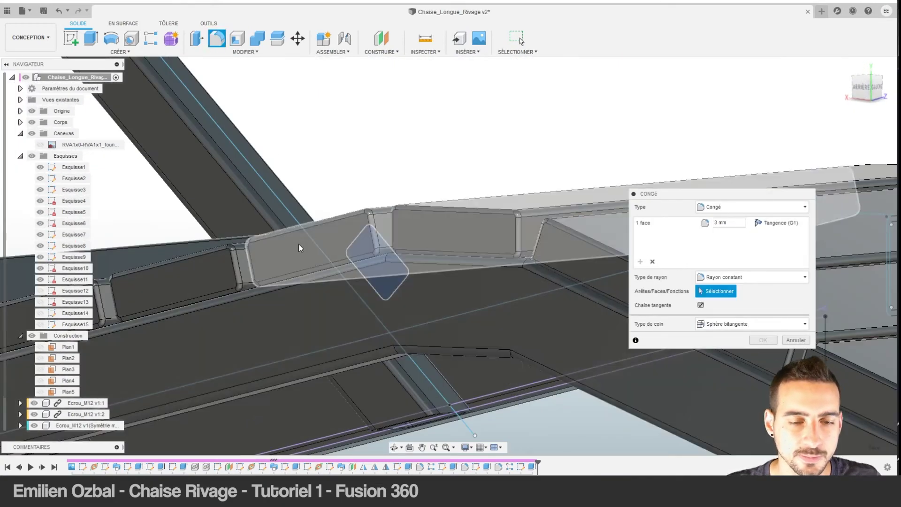
{"action": "middle_click_drag", "start_coordinate": [298, 244], "coordinate": [513, 177], "text": "shift"}
{"action": "scroll", "coordinate": [400, 221], "scroll_direction": "up", "scroll_amount": 3}
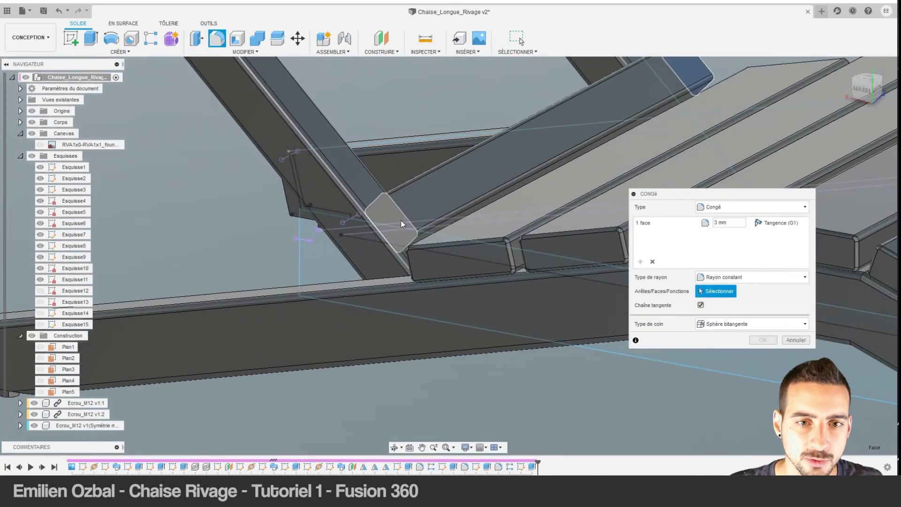
{"action": "left_click", "coordinate": [392, 216]}
{"action": "type", "text": "3"}
{"action": "key", "text": "Return"}
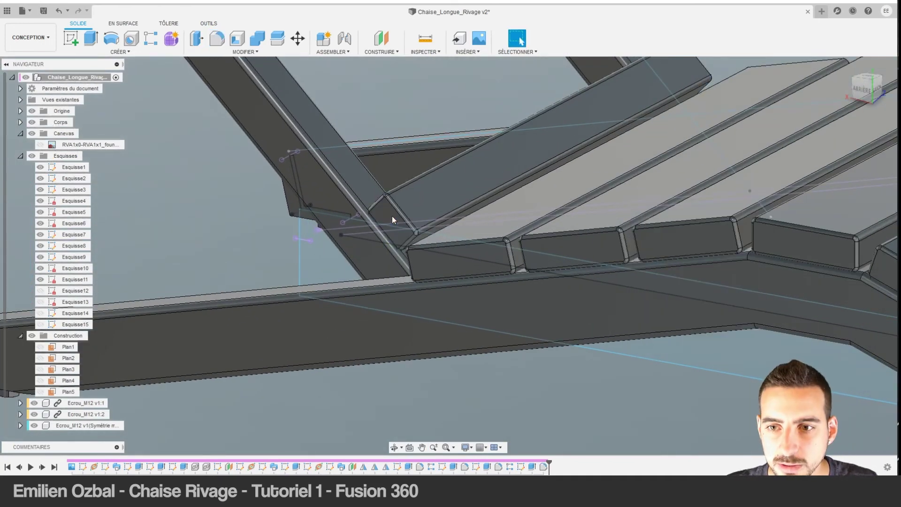
View the chaise from the front (AVANT) and make the reference canvas image visible.
{"action": "mouse_move", "coordinate": [452, 195]}
{"action": "middle_mouse_down", "text": "shift"}
{"action": "mouse_move", "coordinate": [365, 185]}
{"action": "mouse_move", "coordinate": [615, 273]}
{"action": "middle_mouse_up", "text": "shift"}
{"action": "scroll", "coordinate": [616, 273], "scroll_direction": "up", "scroll_amount": 3}
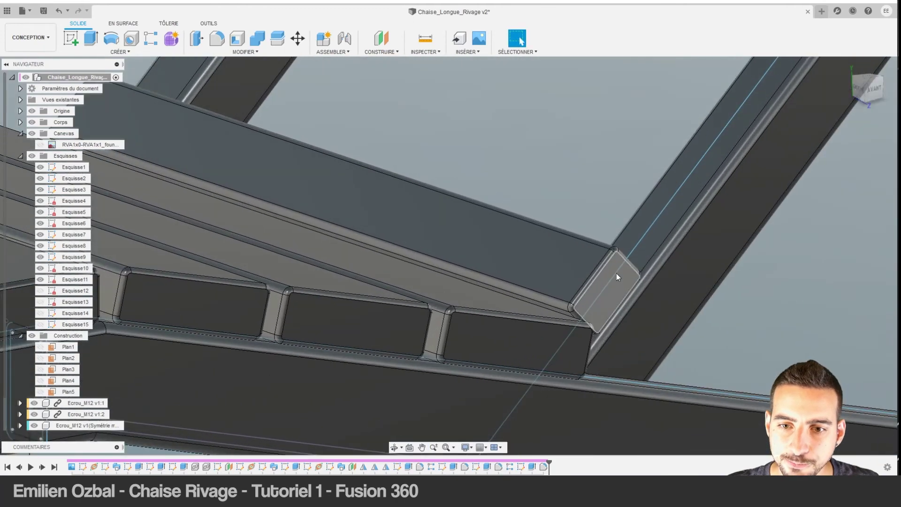
{"action": "left_click", "coordinate": [871, 89]}
{"action": "scroll", "coordinate": [503, 343], "scroll_direction": "down", "scroll_amount": 5}
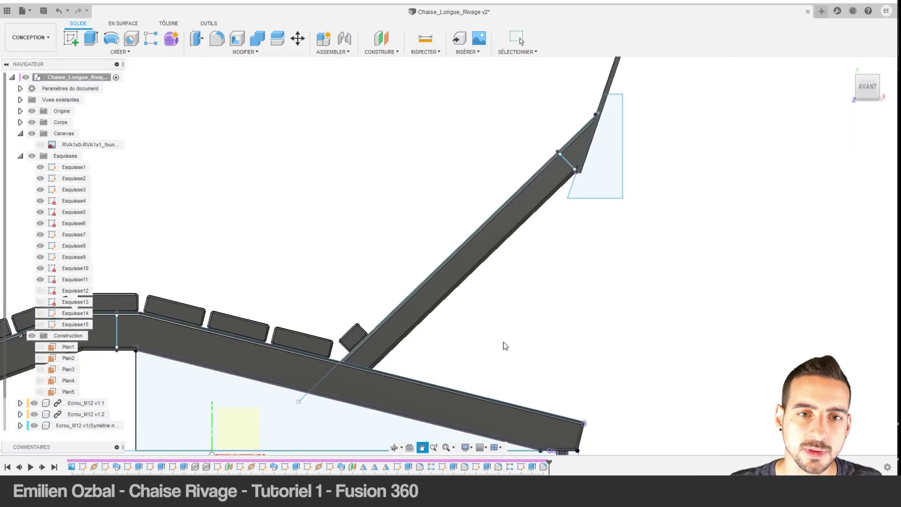
{"action": "scroll", "coordinate": [450, 249], "scroll_direction": "up", "scroll_amount": 2}
{"action": "left_click", "coordinate": [43, 145]}
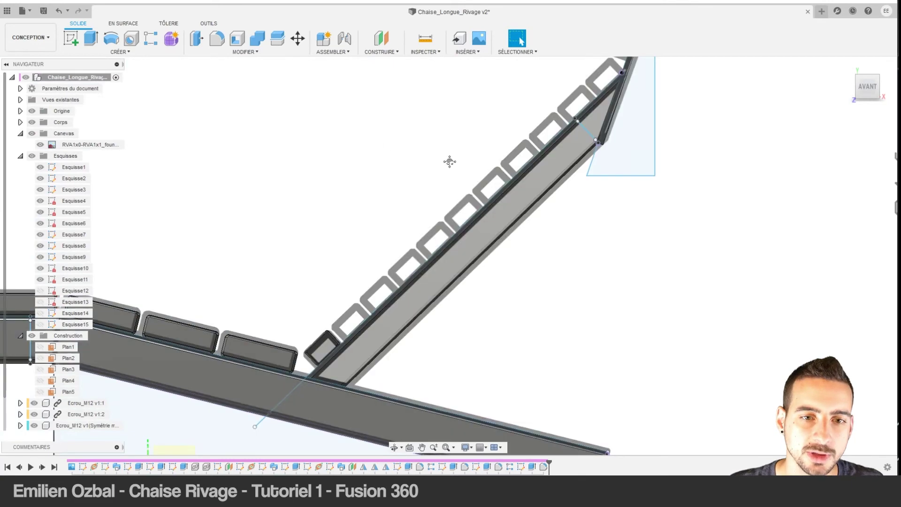
{"action": "scroll", "coordinate": [448, 161], "scroll_direction": "up", "scroll_amount": 2}
Cancel the slat pattern, then reopen the slat extrusion and confirm it unchanged.
{"action": "left_click", "coordinate": [151, 38]}
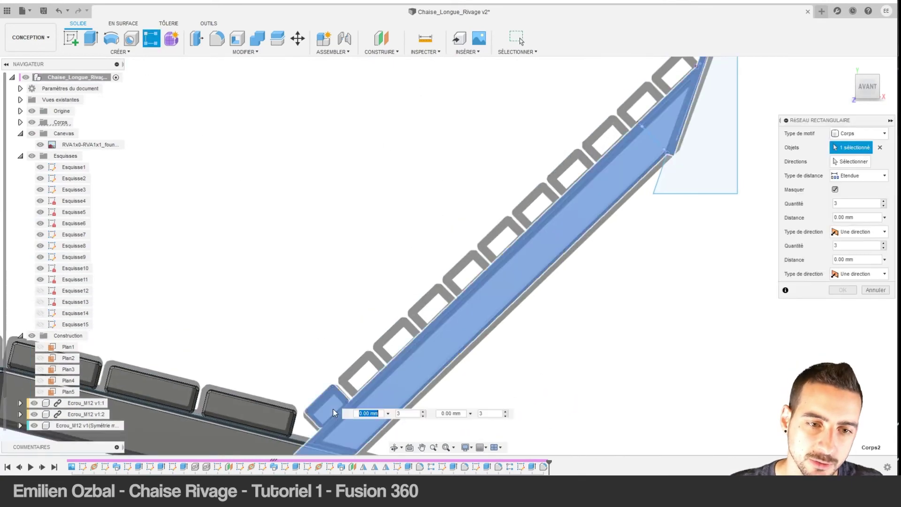
{"action": "scroll", "coordinate": [361, 351], "scroll_direction": "up", "scroll_amount": 2}
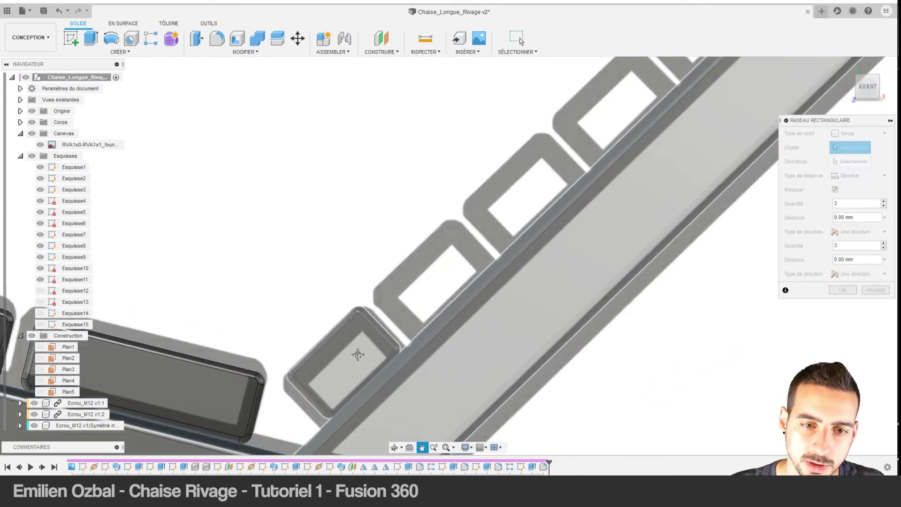
{"action": "scroll", "coordinate": [361, 351], "scroll_direction": "up", "scroll_amount": 3}
{"action": "key", "text": "Escape"}
{"action": "double_click", "coordinate": [533, 464]}
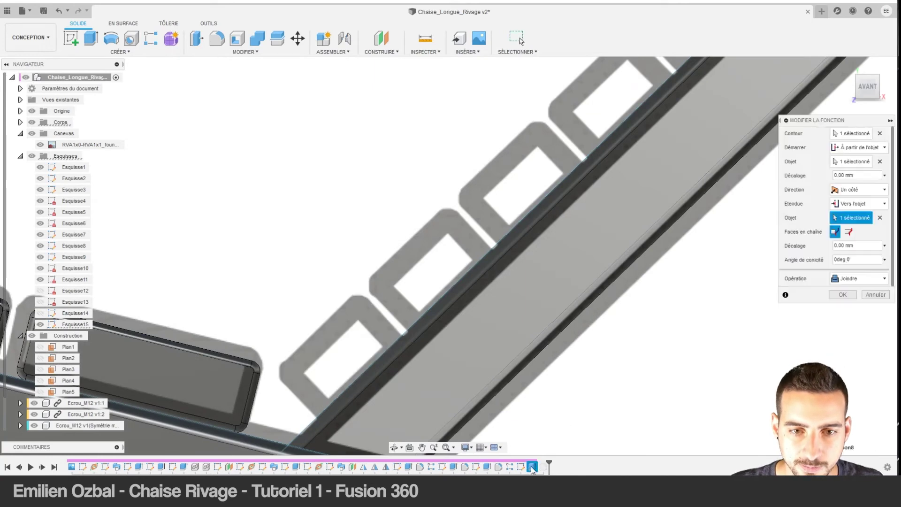
{"action": "left_click", "coordinate": [842, 294]}
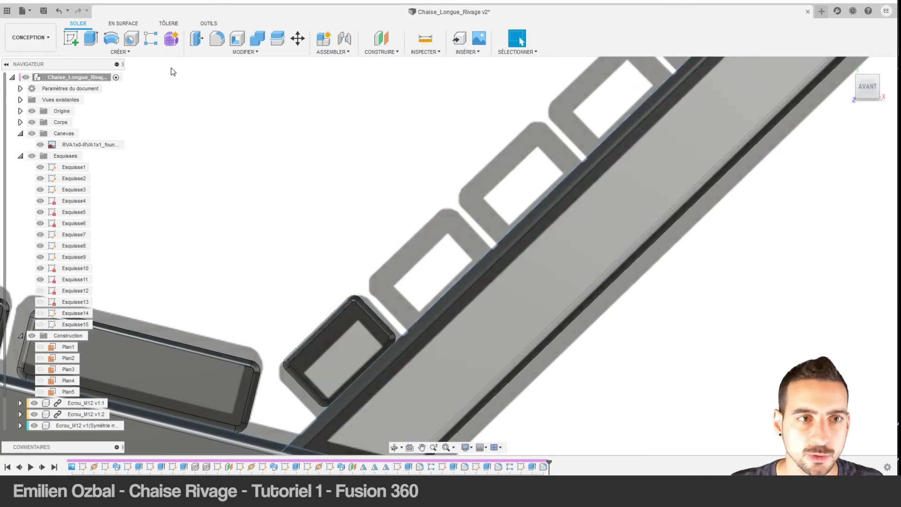
Abandon a second rectangular pattern and reopen the extrusion's Opération choices (Joindre, Couper, Intersection, Nouveau corps).
{"action": "left_click", "coordinate": [151, 42]}
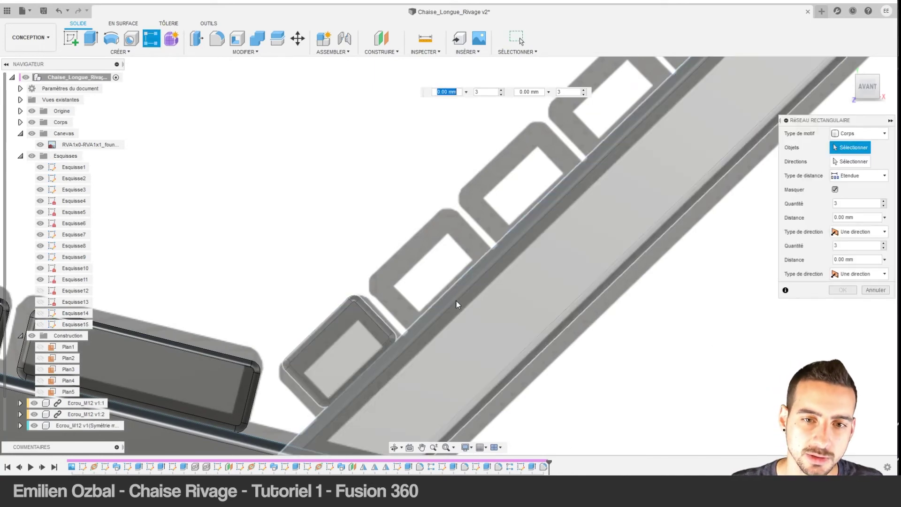
{"action": "left_click", "coordinate": [351, 330]}
{"action": "scroll", "coordinate": [348, 137], "scroll_direction": "down", "scroll_amount": 5}
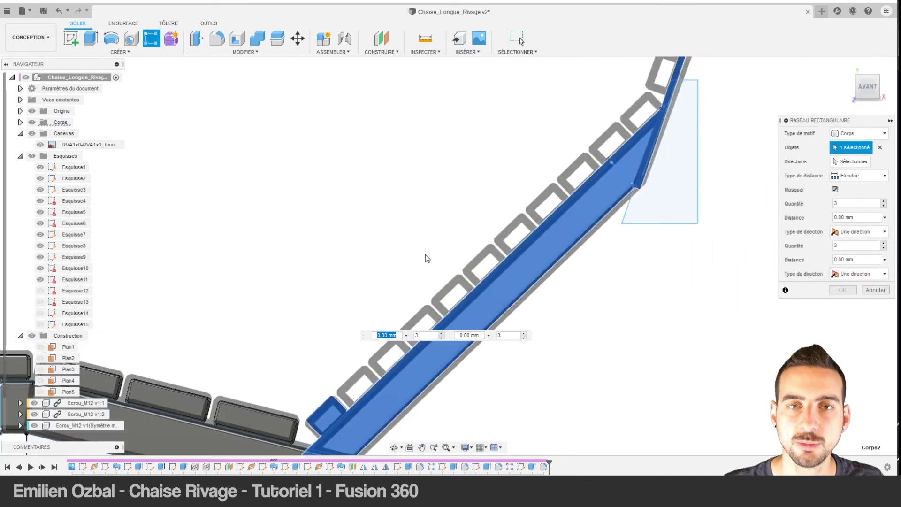
{"action": "key", "text": "Escape"}
{"action": "scroll", "coordinate": [370, 299], "scroll_direction": "up", "scroll_amount": 5}
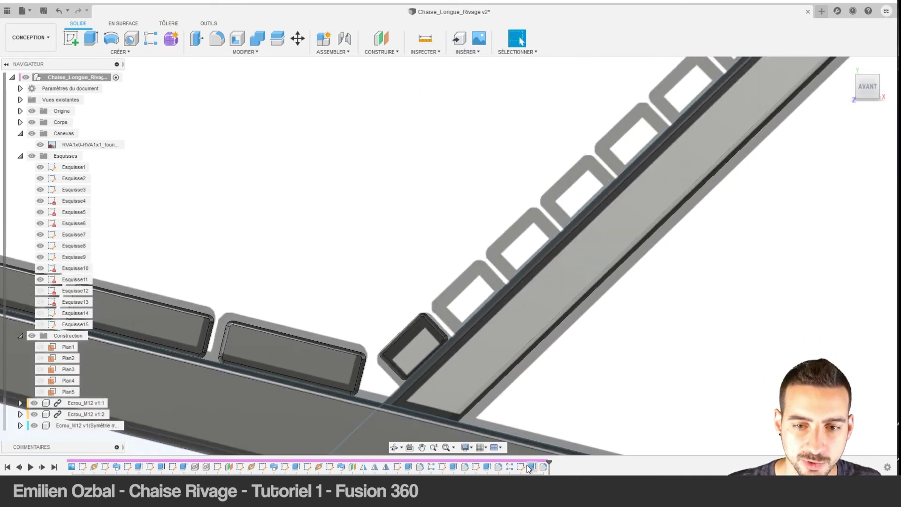
{"action": "double_click", "coordinate": [530, 467]}
{"action": "scroll", "coordinate": [492, 426], "scroll_direction": "up", "scroll_amount": 3}
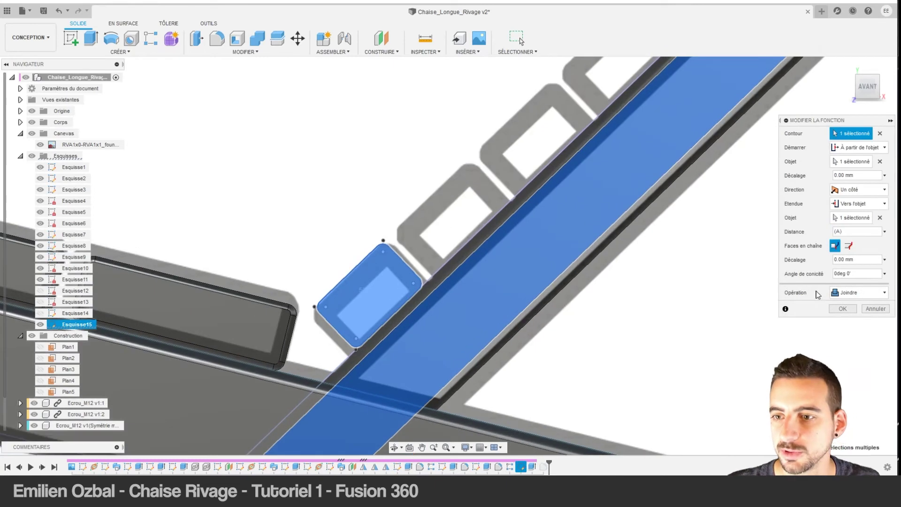
{"action": "left_click", "coordinate": [861, 293]}
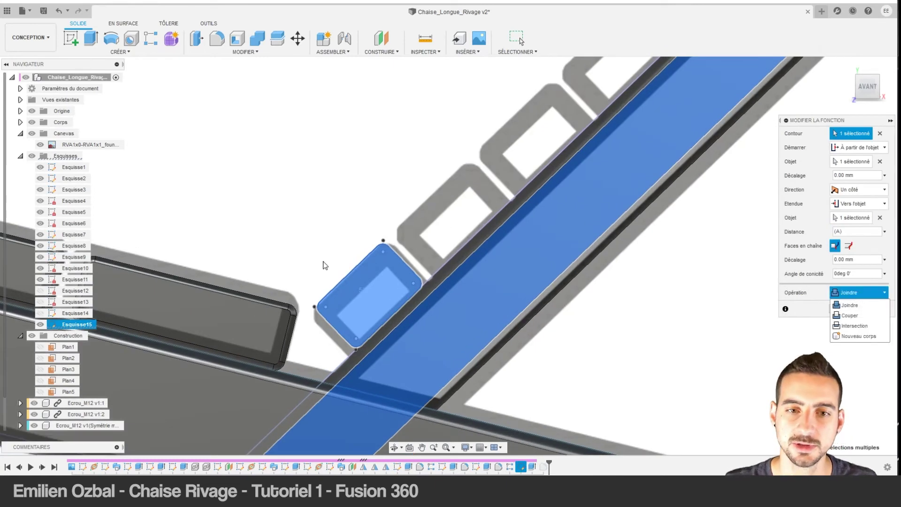
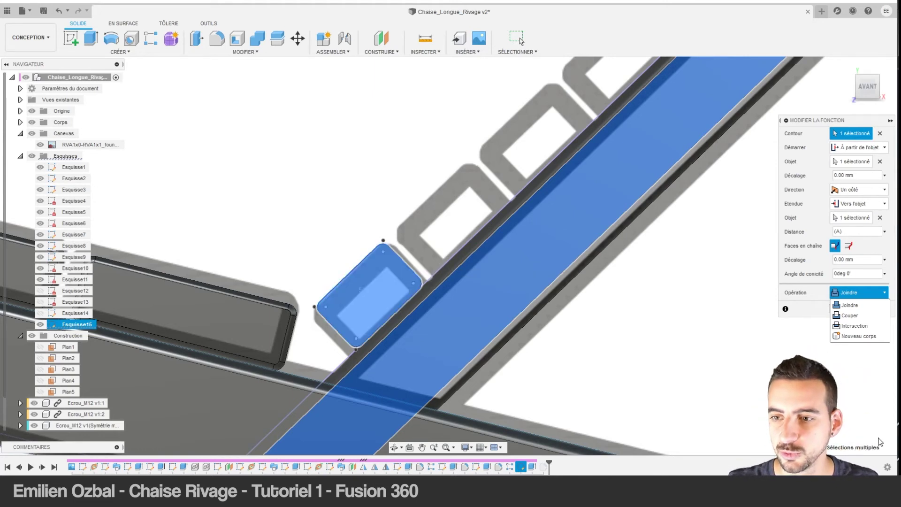
Make the extruded slat a new body, hide the reference photo, and view from the front.
{"action": "left_click", "coordinate": [862, 336]}
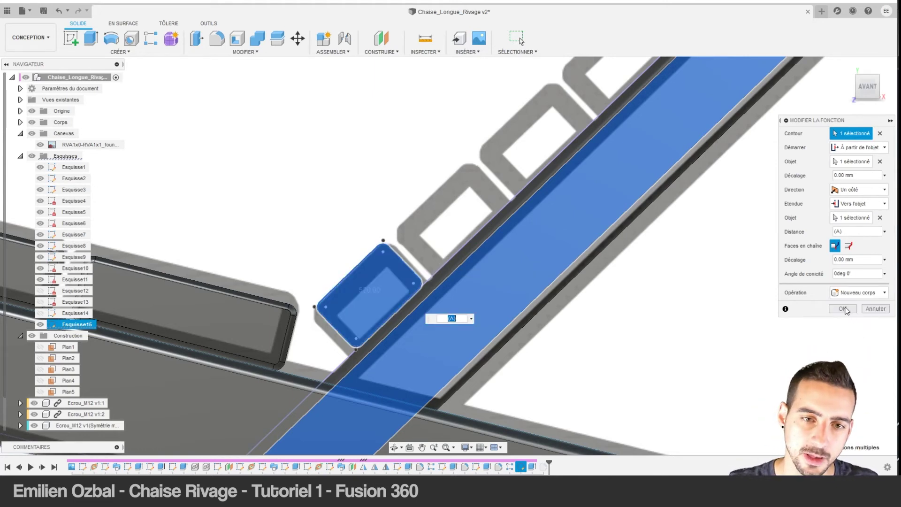
{"action": "left_click", "coordinate": [843, 309]}
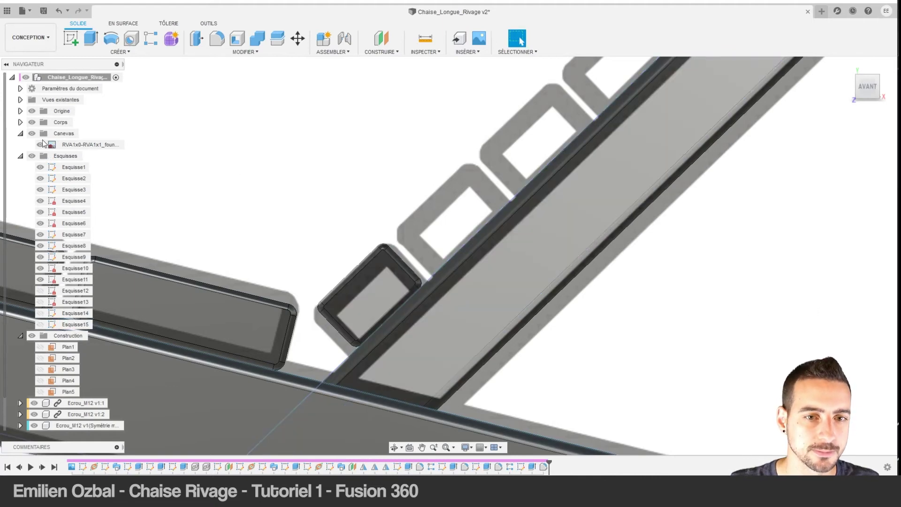
{"action": "left_click", "coordinate": [41, 145]}
{"action": "middle_click_drag", "start_coordinate": [390, 302], "coordinate": [401, 314], "text": "shift"}
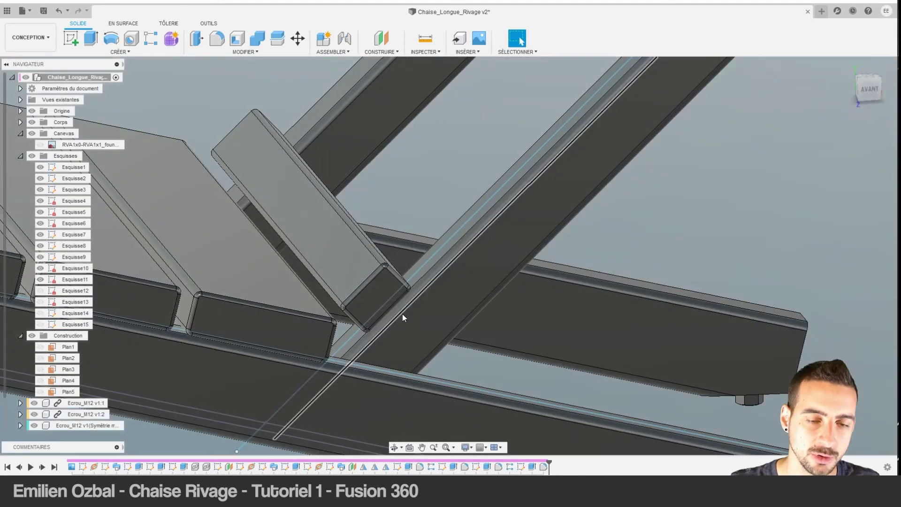
{"action": "left_click", "coordinate": [867, 94]}
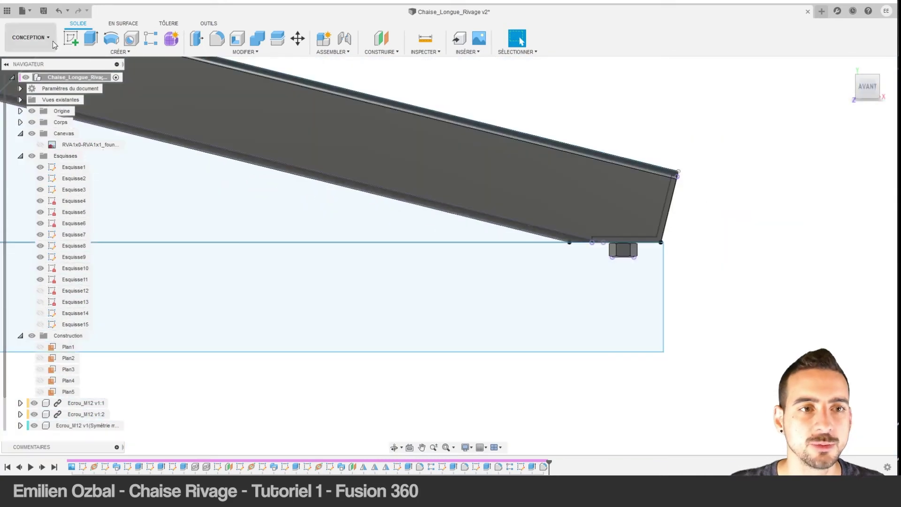
Start a rectangular pattern of the slat body directed along the backrest rail edge.
{"action": "left_click", "coordinate": [153, 36]}
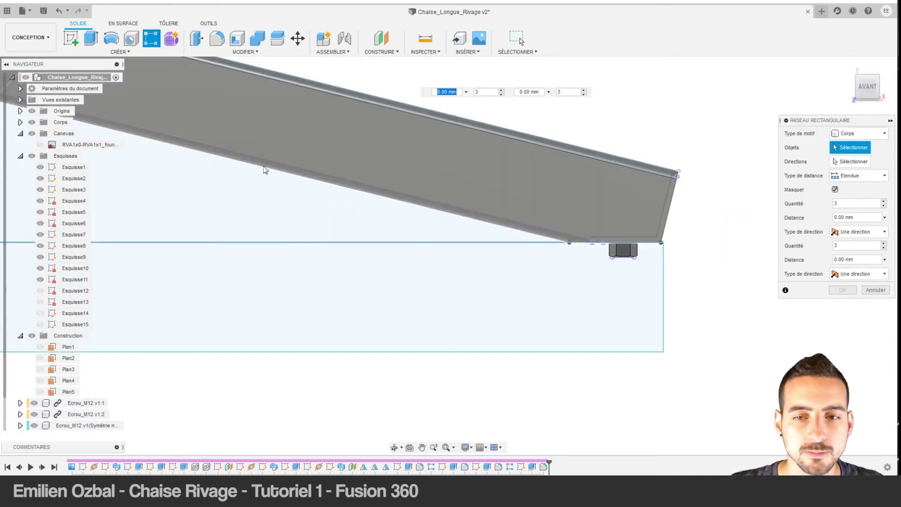
{"action": "scroll", "coordinate": [265, 170], "scroll_direction": "down", "scroll_amount": 3}
{"action": "scroll", "coordinate": [265, 170], "scroll_direction": "down", "scroll_amount": 2}
{"action": "scroll", "coordinate": [409, 200], "scroll_direction": "up", "scroll_amount": 3}
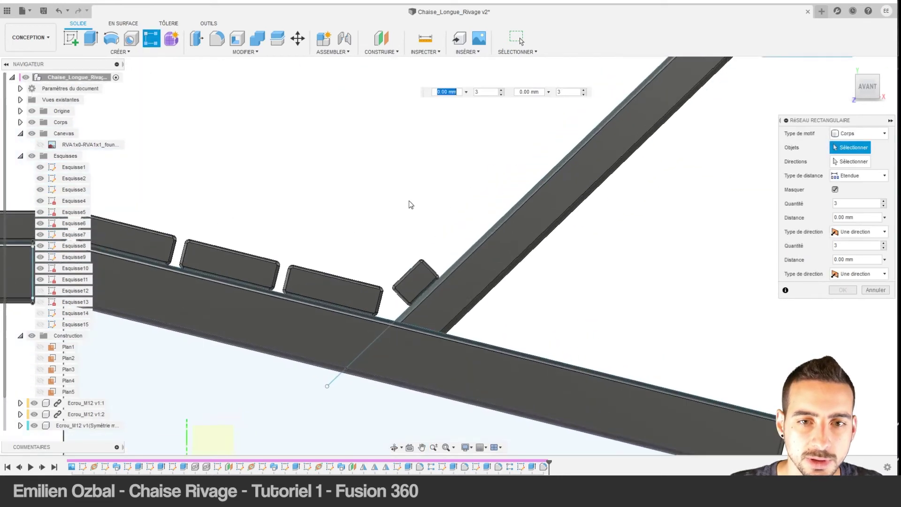
{"action": "scroll", "coordinate": [408, 306], "scroll_direction": "up", "scroll_amount": 3}
{"action": "left_click", "coordinate": [406, 303]}
{"action": "middle_click_drag", "start_coordinate": [494, 289], "coordinate": [415, 276]}
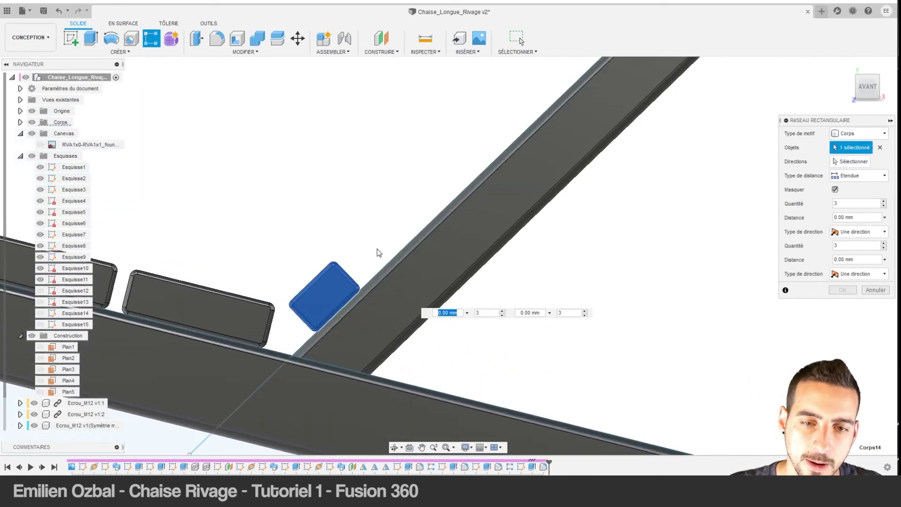
{"action": "left_click", "coordinate": [852, 162]}
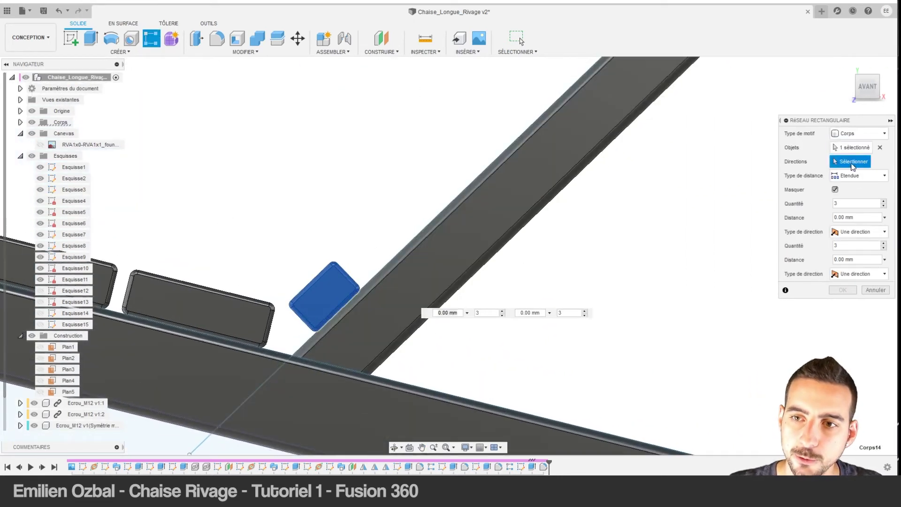
{"action": "left_click", "coordinate": [398, 257]}
{"action": "scroll", "coordinate": [497, 235], "scroll_direction": "down", "scroll_amount": 2}
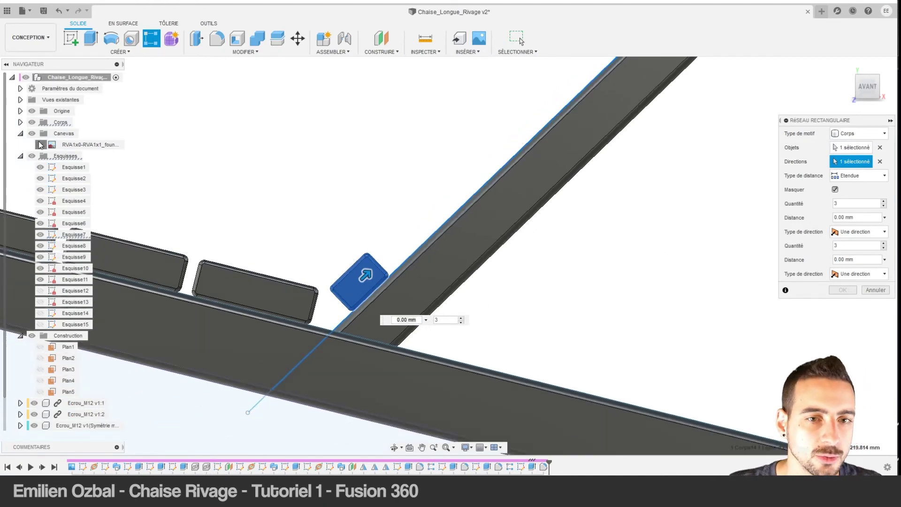
{"action": "scroll", "coordinate": [470, 183], "scroll_direction": "down", "scroll_amount": 2}
{"action": "mouse_move", "coordinate": [471, 182]}
{"action": "middle_mouse_down"}
{"action": "mouse_move", "coordinate": [366, 300]}
{"action": "mouse_move", "coordinate": [281, 352]}
{"action": "middle_mouse_up"}
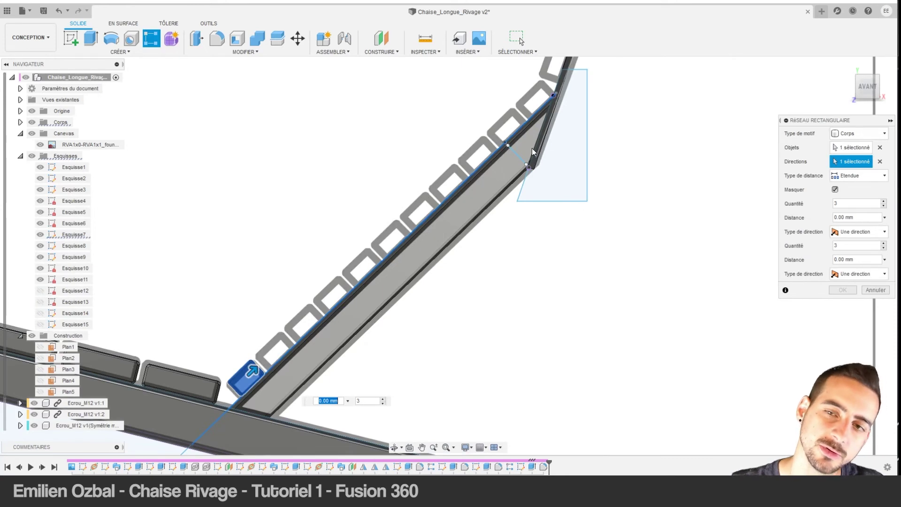
Set 11 slat copies spread over 577.796 mm and confirm the pattern.
{"action": "left_click", "coordinate": [840, 203]}
{"action": "type", "text": "11"}
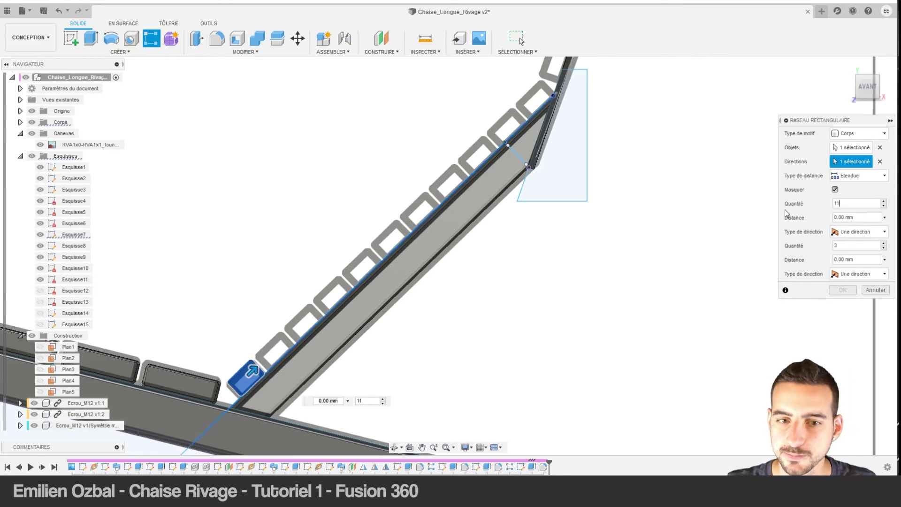
{"action": "left_click_drag", "start_coordinate": [251, 368], "coordinate": [566, 118]}
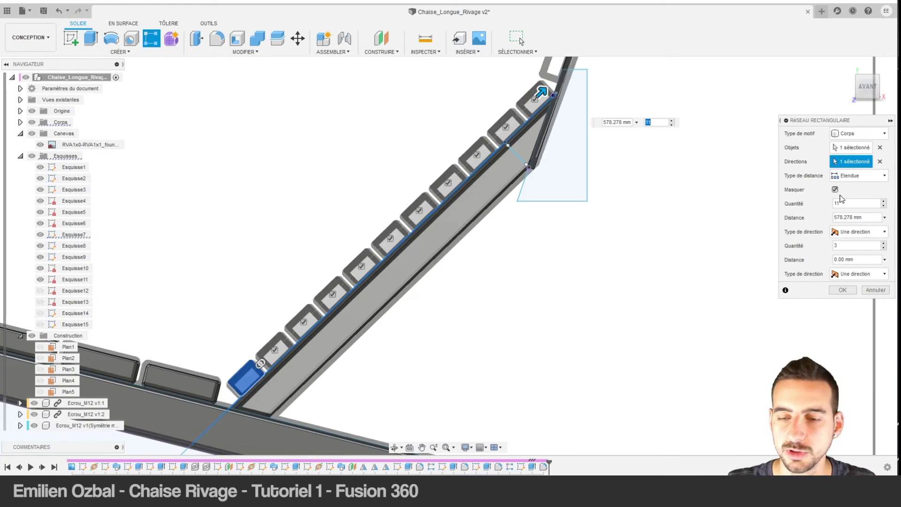
{"action": "scroll", "coordinate": [543, 94], "scroll_direction": "up", "scroll_amount": 3}
{"action": "scroll", "coordinate": [543, 94], "scroll_direction": "up", "scroll_amount": 3}
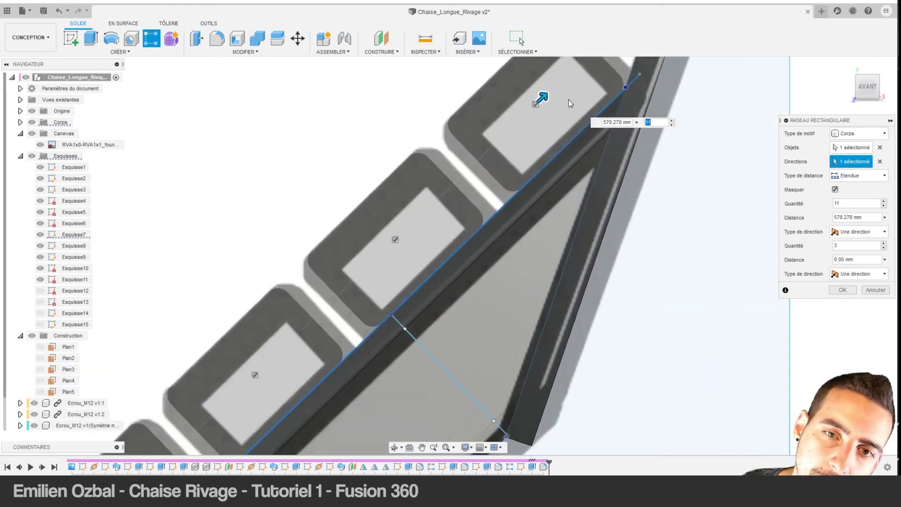
{"action": "middle_click_drag", "start_coordinate": [569, 104], "coordinate": [520, 193]}
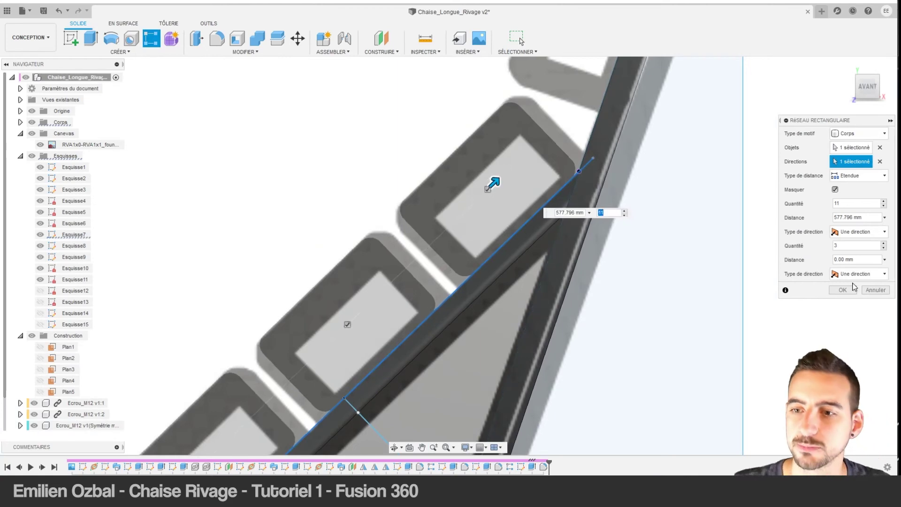
{"action": "left_click", "coordinate": [844, 290]}
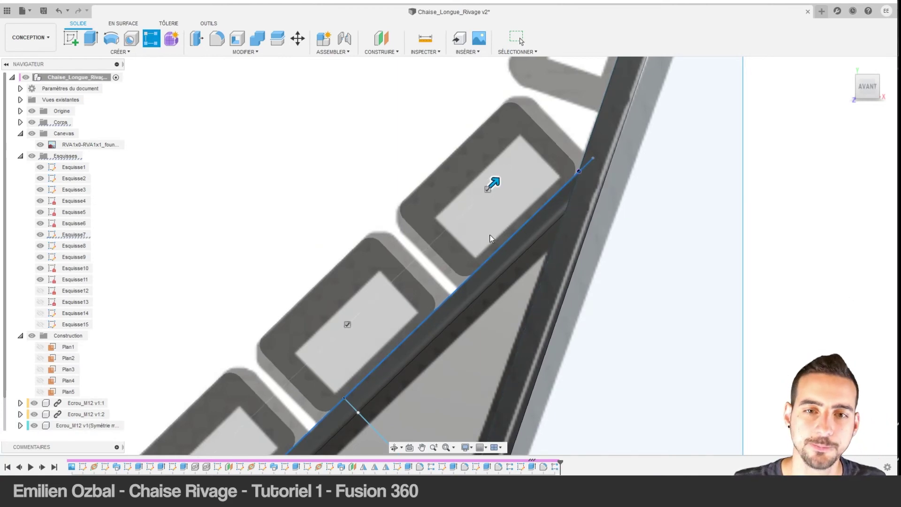
{"action": "scroll", "coordinate": [490, 239], "scroll_direction": "down", "scroll_amount": 5}
{"action": "middle_click_drag", "start_coordinate": [275, 185], "coordinate": [328, 196], "text": "shift"}
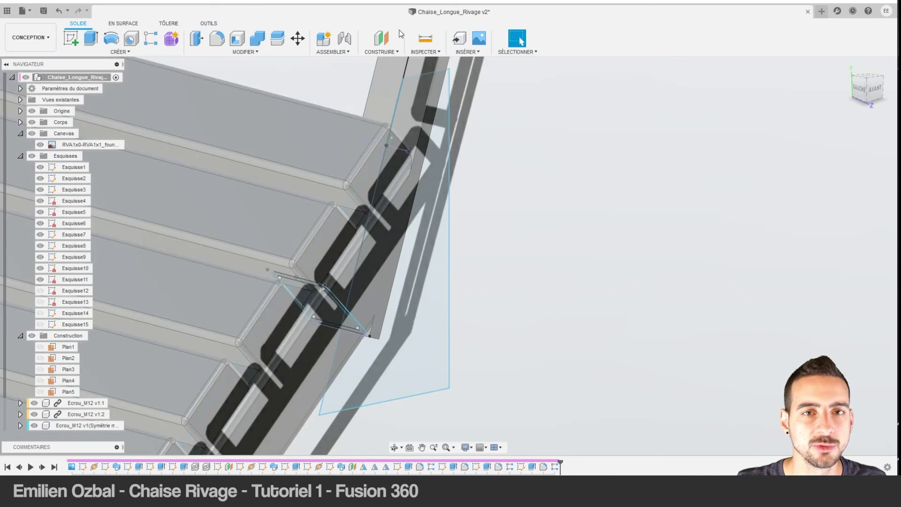
Save the chair design as new version v3.
{"action": "key", "text": "ctrl+s"}
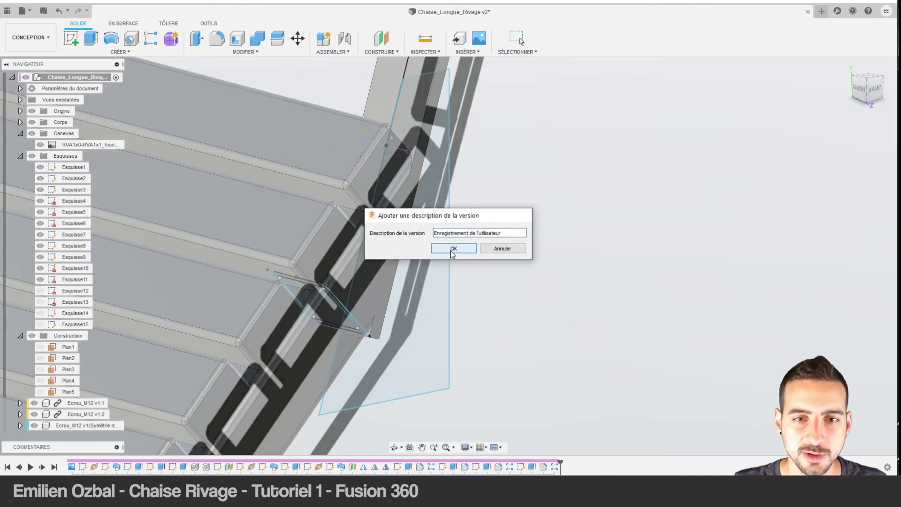
{"action": "left_click", "coordinate": [443, 248]}
{"action": "scroll", "coordinate": [353, 185], "scroll_direction": "down", "scroll_amount": 5}
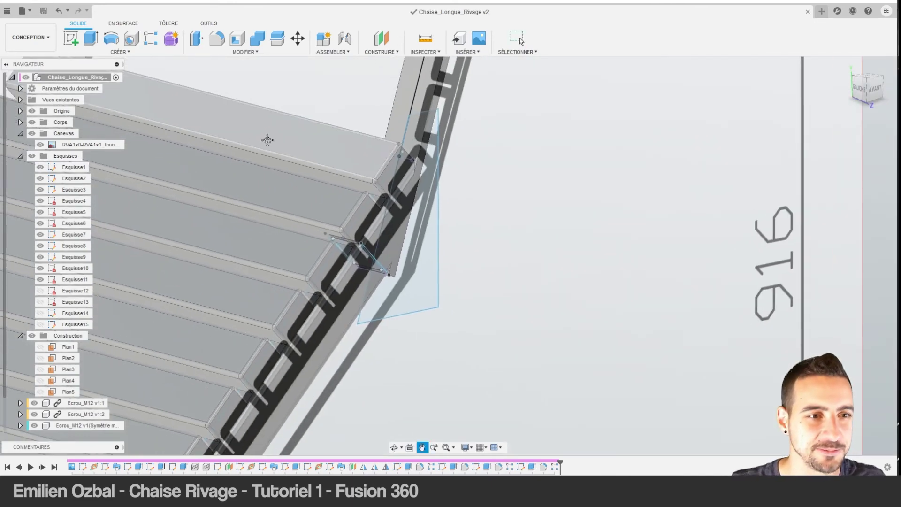
{"action": "middle_click_drag", "start_coordinate": [267, 139], "coordinate": [226, 162], "text": "shift"}
{"action": "scroll", "coordinate": [311, 205], "scroll_direction": "up", "scroll_amount": 3}
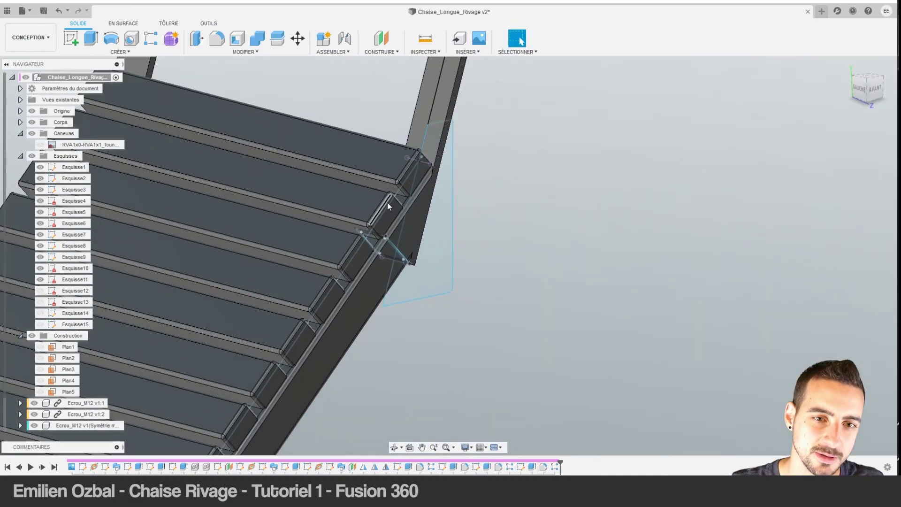
{"action": "mouse_move", "coordinate": [387, 202]}
{"action": "middle_mouse_down", "text": "shift"}
{"action": "mouse_move", "coordinate": [352, 177]}
{"action": "mouse_move", "coordinate": [398, 185]}
{"action": "middle_mouse_up", "text": "shift"}
{"action": "scroll", "coordinate": [338, 185], "scroll_direction": "up", "scroll_amount": 2}
{"action": "scroll", "coordinate": [440, 165], "scroll_direction": "up", "scroll_amount": 3}
{"action": "scroll", "coordinate": [440, 165], "scroll_direction": "up", "scroll_amount": 3}
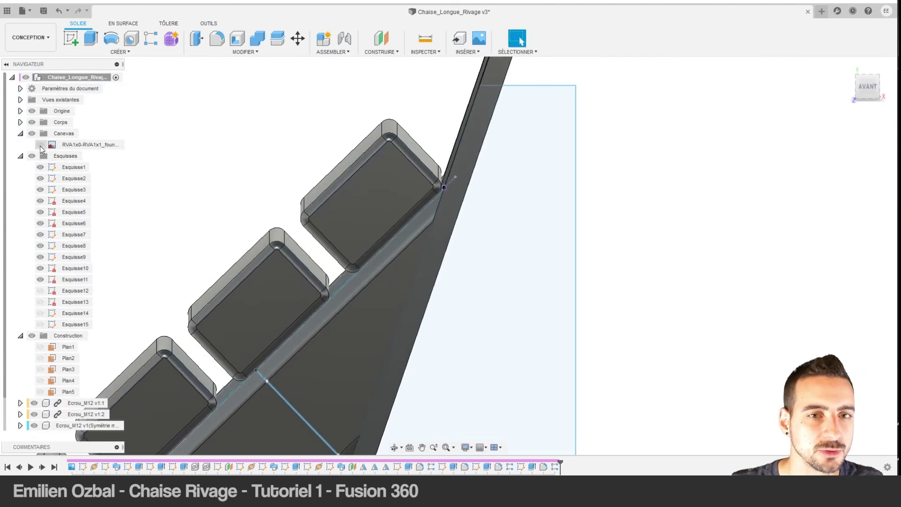
Show the chair reference photo again and switch to the Photos viewer.
{"action": "left_click", "coordinate": [40, 144]}
{"action": "middle_click_drag", "start_coordinate": [402, 164], "coordinate": [403, 169], "text": "shift"}
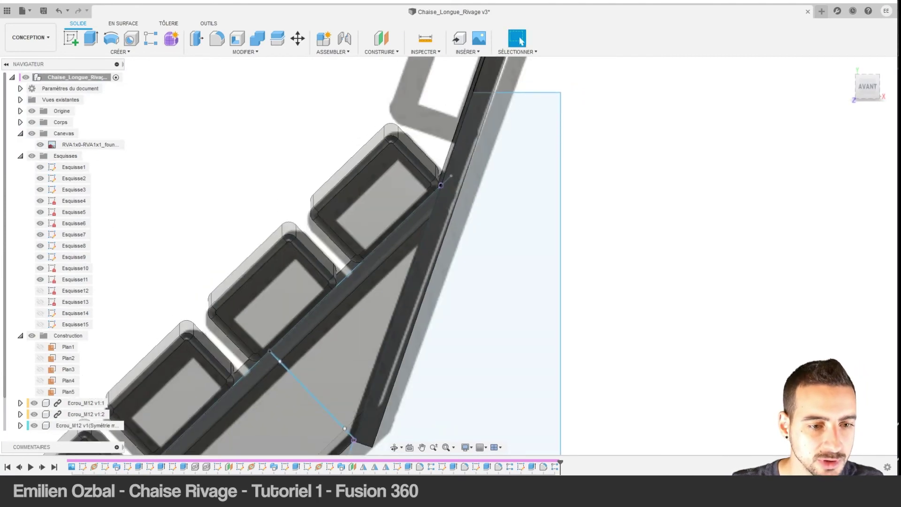
{"action": "key", "text": "alt+Tab"}
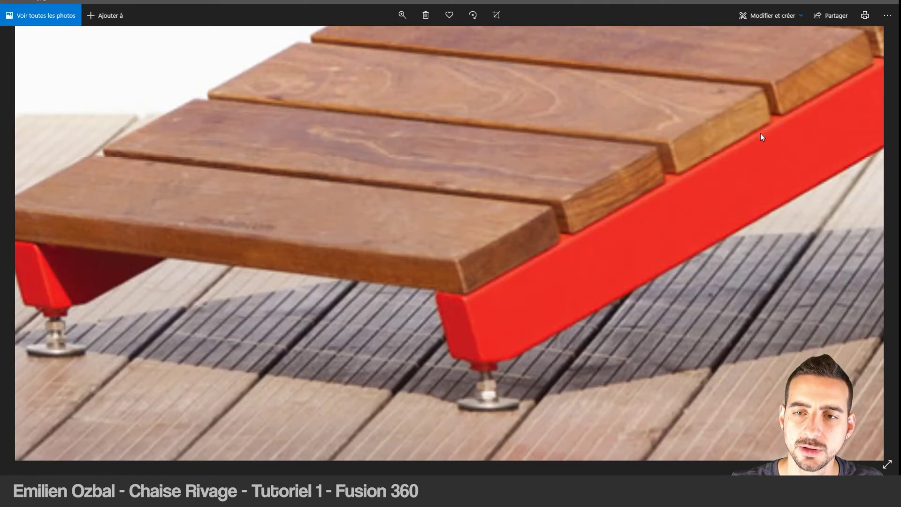
Scroll through close-up photos of the real chair's slats and red frame.
{"action": "scroll", "coordinate": [760, 133], "scroll_direction": "down", "scroll_amount": 1}
{"action": "scroll", "coordinate": [587, 215], "scroll_direction": "down", "scroll_amount": 1}
{"action": "scroll", "coordinate": [575, 211], "scroll_direction": "down", "scroll_amount": 1}
{"action": "scroll", "coordinate": [496, 271], "scroll_direction": "down", "scroll_amount": 1}
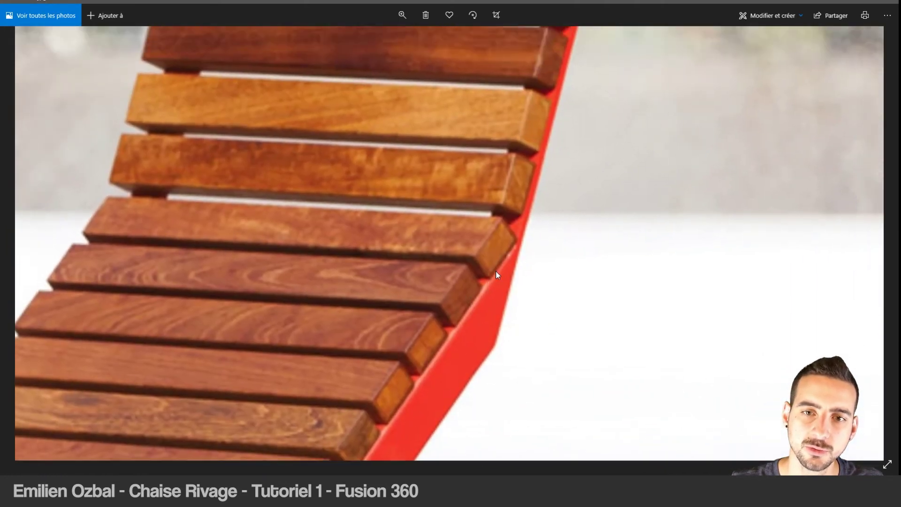
{"action": "scroll", "coordinate": [525, 197], "scroll_direction": "down", "scroll_amount": 1}
{"action": "scroll", "coordinate": [531, 256], "scroll_direction": "down", "scroll_amount": 1}
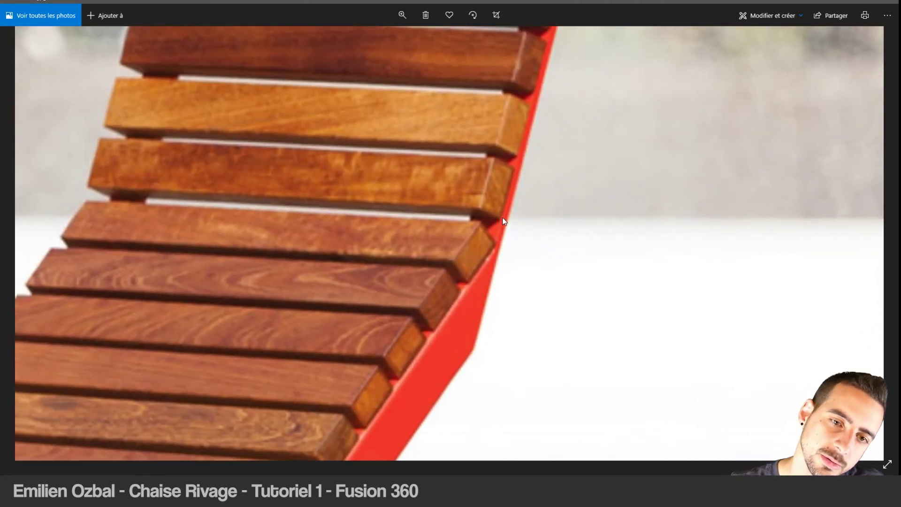
{"action": "scroll", "coordinate": [502, 218], "scroll_direction": "down", "scroll_amount": 1}
{"action": "scroll", "coordinate": [486, 211], "scroll_direction": "down", "scroll_amount": 1}
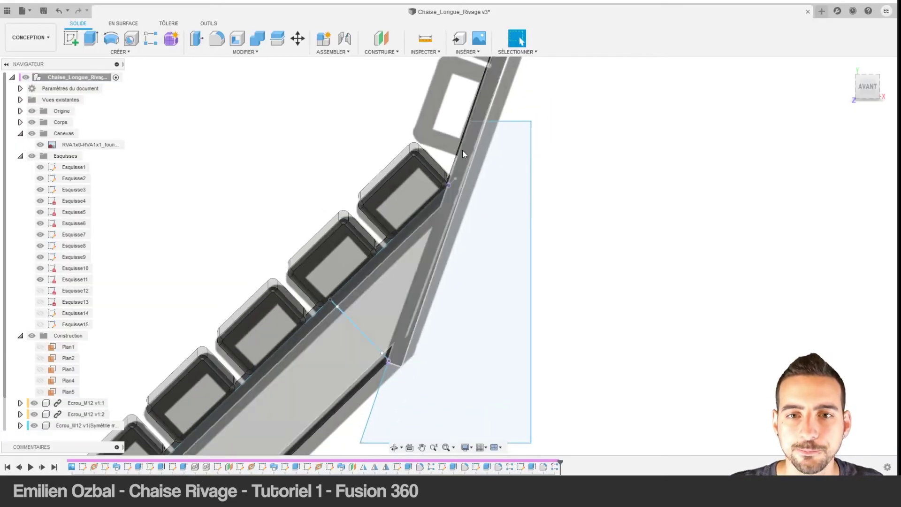
Sketch the 30 × 48 slat profile and constrain it parallel to the frame line.
{"action": "middle_click_drag", "start_coordinate": [463, 150], "coordinate": [476, 178]}
{"action": "scroll", "coordinate": [476, 178], "scroll_direction": "up", "scroll_amount": 3}
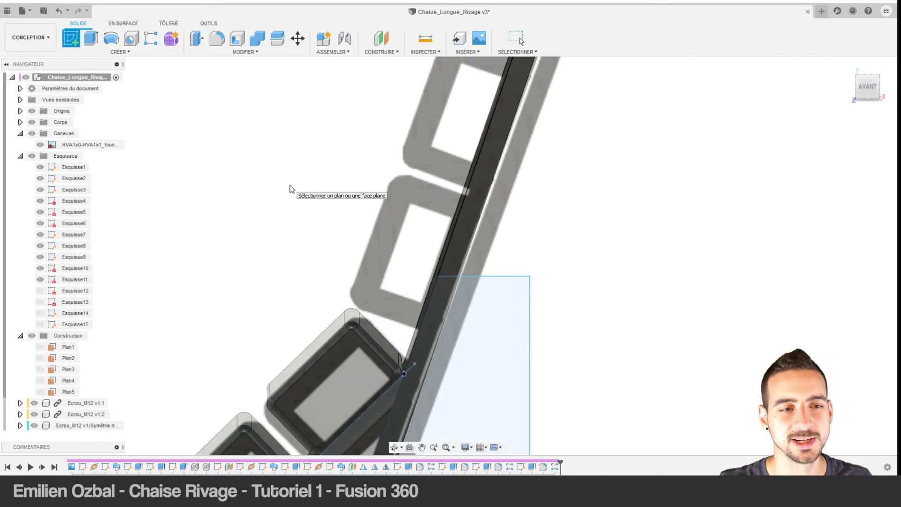
{"action": "scroll", "coordinate": [350, 191], "scroll_direction": "down", "scroll_amount": 4}
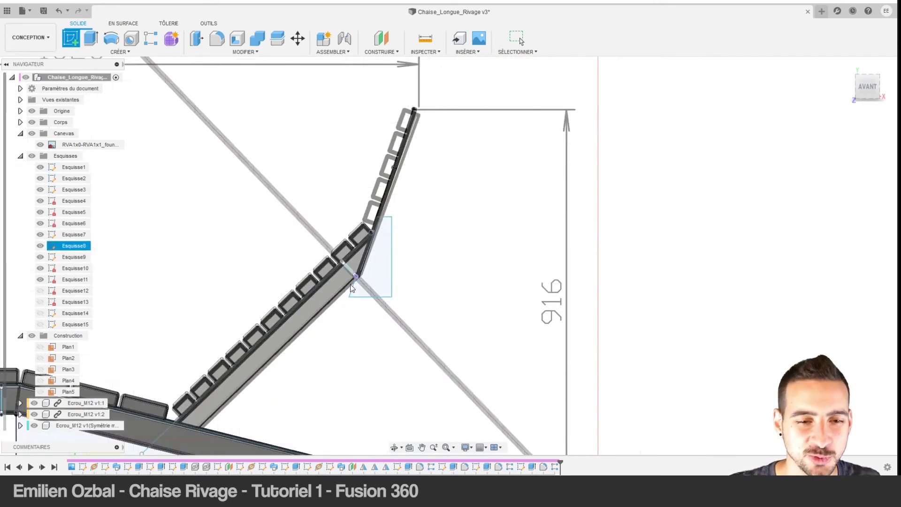
{"action": "left_click", "coordinate": [352, 288]}
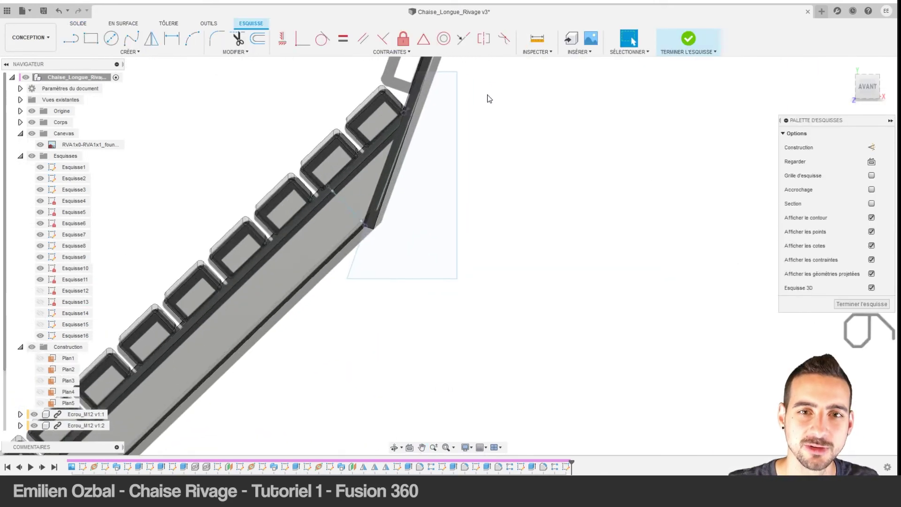
{"action": "scroll", "coordinate": [491, 141], "scroll_direction": "up", "scroll_amount": 5}
{"action": "left_click", "coordinate": [70, 38]}
{"action": "left_click", "coordinate": [416, 243]}
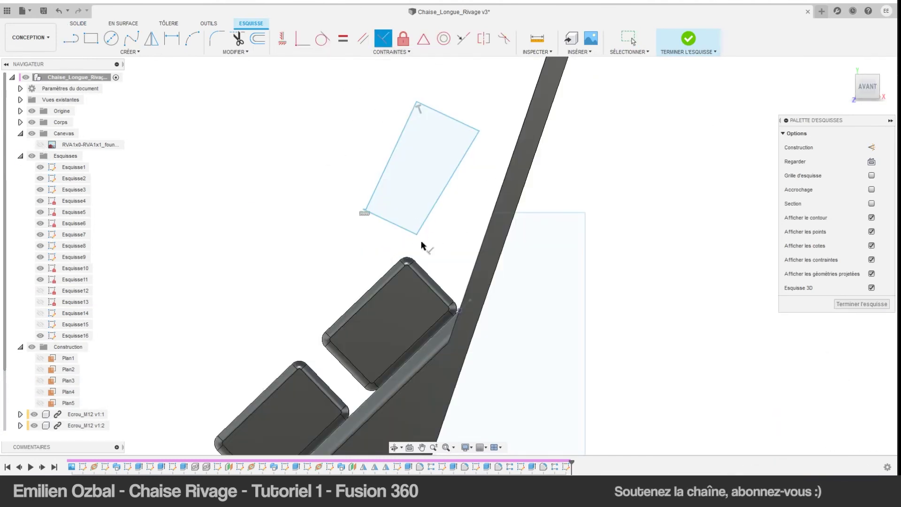
{"action": "scroll", "coordinate": [347, 195], "scroll_direction": "up", "scroll_amount": 5}
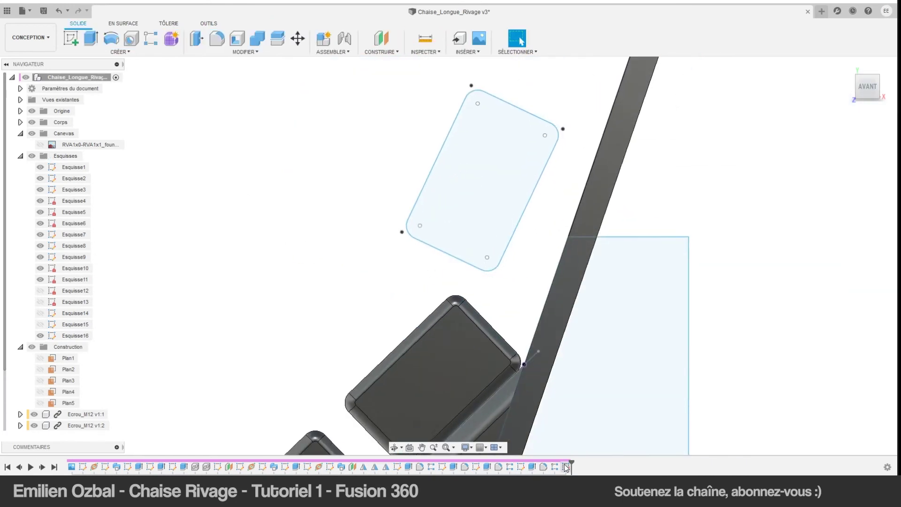
{"action": "left_click", "coordinate": [31, 122]}
{"action": "left_click", "coordinate": [498, 263]}
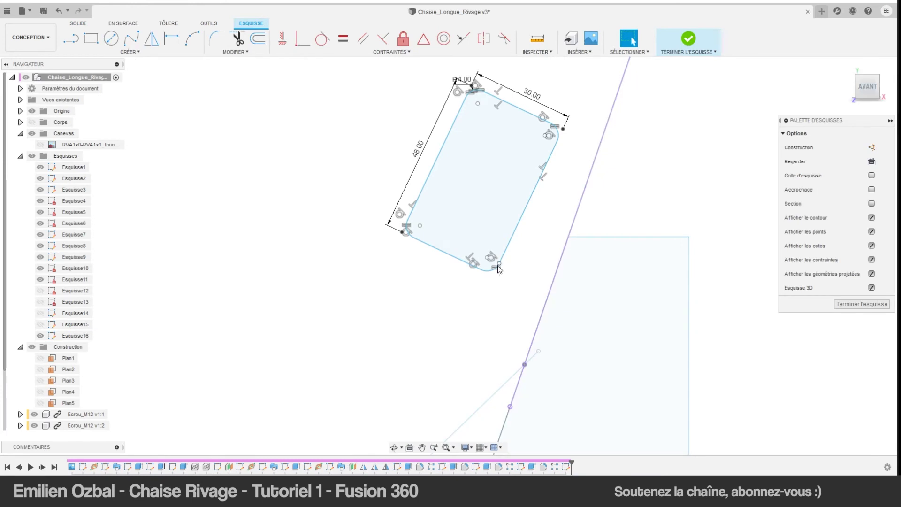
{"action": "left_click", "coordinate": [559, 263], "text": "ctrl"}
{"action": "left_click", "coordinate": [363, 41]}
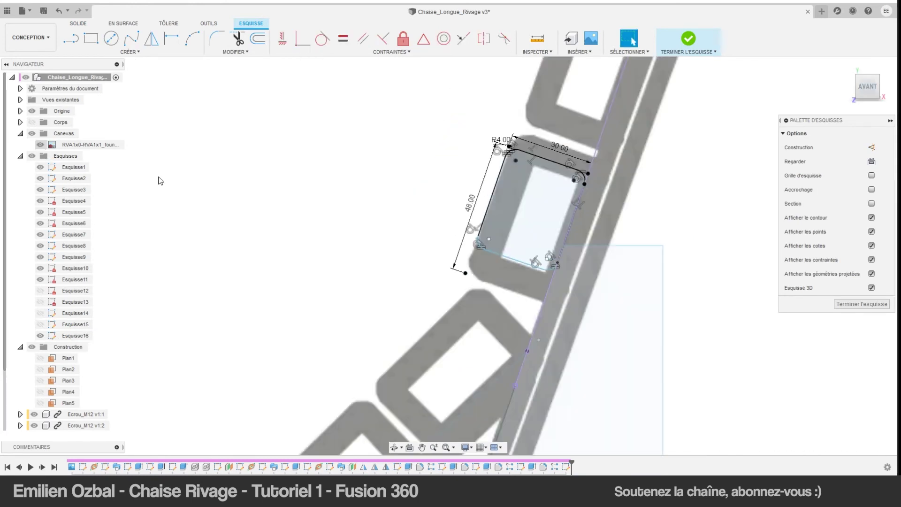
Dimension the slat rectangle 245 mm along the frame and finish the sketch.
{"action": "key", "text": "d"}
{"action": "left_click", "coordinate": [576, 180]}
{"action": "scroll", "coordinate": [576, 180], "scroll_direction": "down", "scroll_amount": 5}
{"action": "left_click", "coordinate": [502, 120]}
{"action": "left_click", "coordinate": [495, 235]}
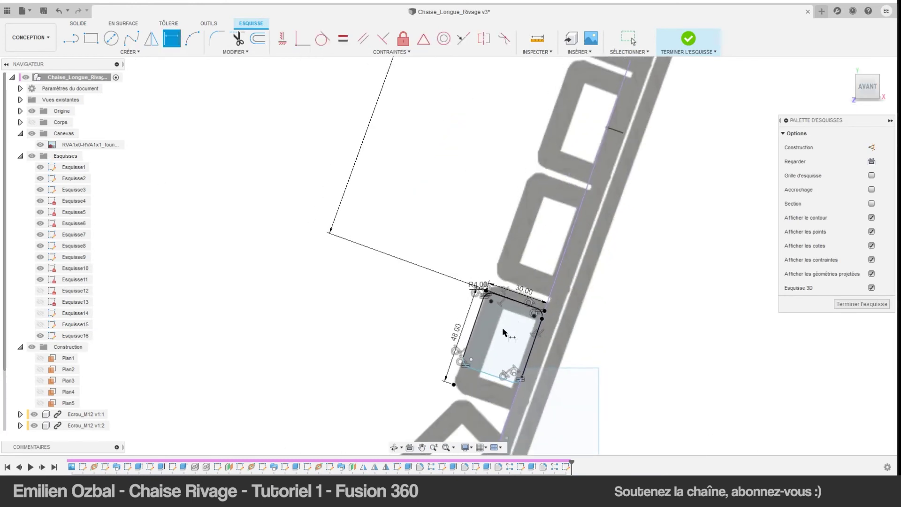
{"action": "type", "text": "245"}
{"action": "key", "text": "Return"}
{"action": "left_click", "coordinate": [688, 39]}
{"action": "scroll", "coordinate": [421, 274], "scroll_direction": "up", "scroll_amount": 5}
Extrude the slat profile up to the frame tube as a new body.
{"action": "key", "text": "e"}
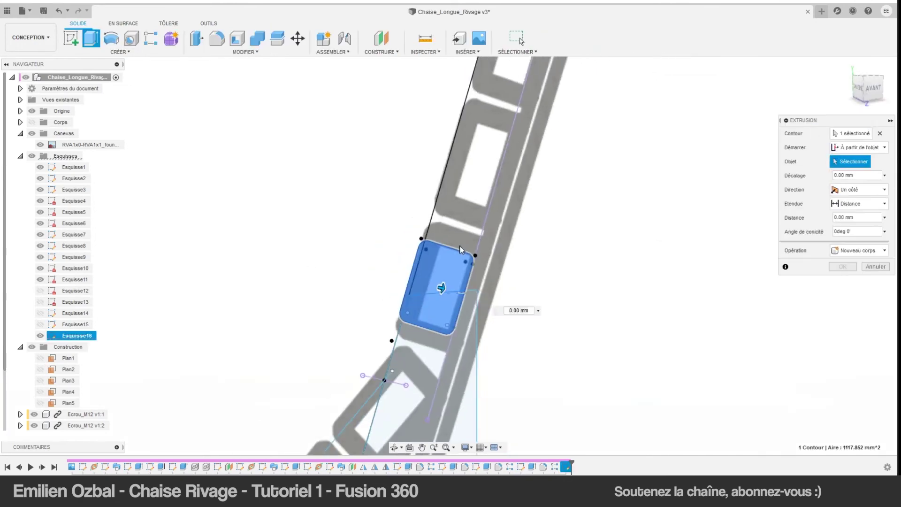
{"action": "middle_click_drag", "start_coordinate": [421, 274], "coordinate": [448, 215], "text": "shift"}
{"action": "left_click", "coordinate": [448, 214]}
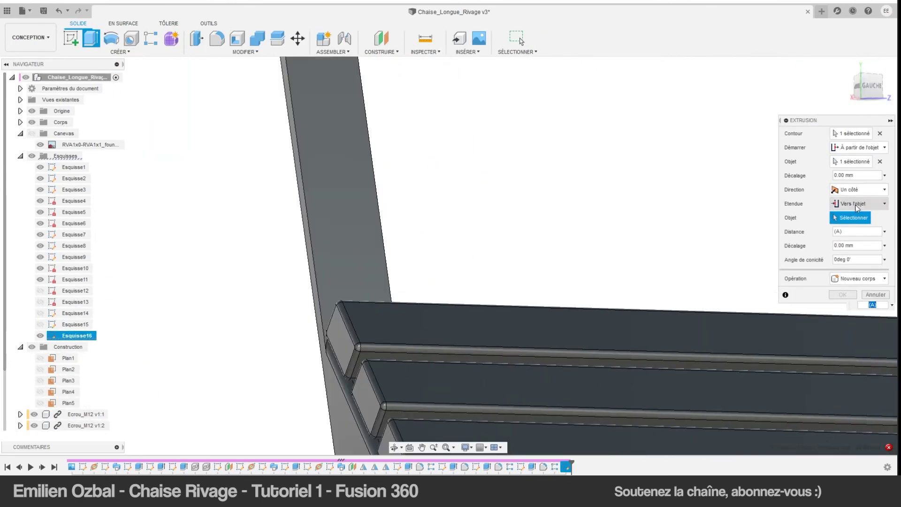
{"action": "mouse_move", "coordinate": [225, 251]}
{"action": "middle_mouse_down", "text": "shift"}
{"action": "mouse_move", "coordinate": [322, 317]}
{"action": "mouse_move", "coordinate": [586, 286]}
{"action": "middle_mouse_up", "text": "shift"}
{"action": "key", "text": "Return"}
Abandon a failed fillet on the slat ends and set up a 5-copy pattern along the backrest.
{"action": "key", "text": "f"}
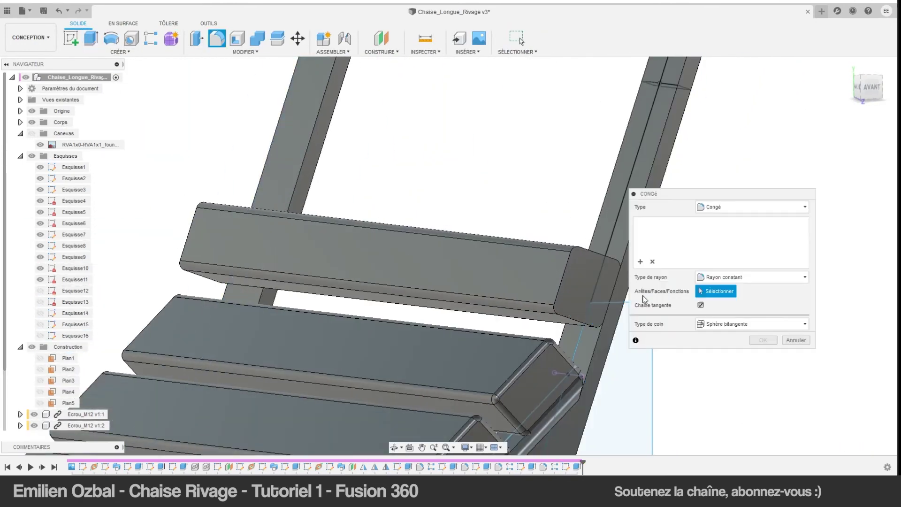
{"action": "left_click", "coordinate": [587, 286]}
{"action": "left_click", "coordinate": [639, 263]}
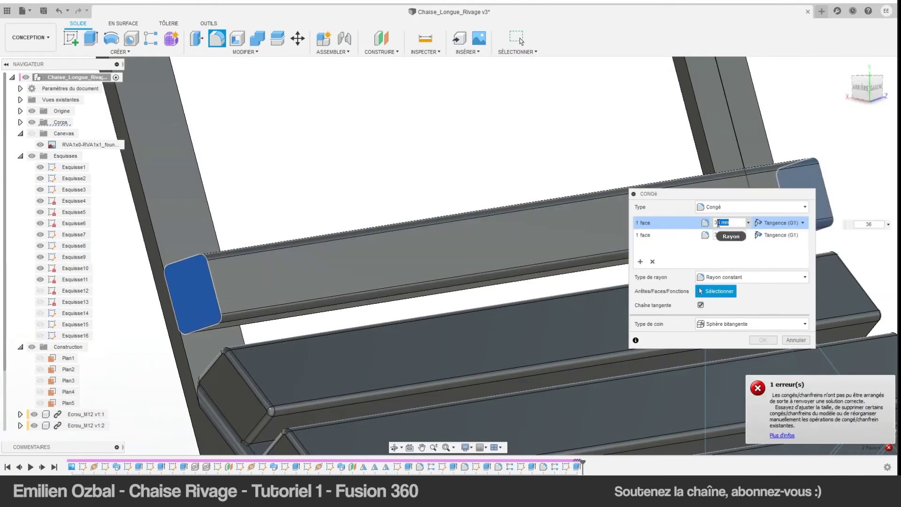
{"action": "key", "text": "Escape"}
{"action": "scroll", "coordinate": [479, 225], "scroll_direction": "up", "scroll_amount": 5}
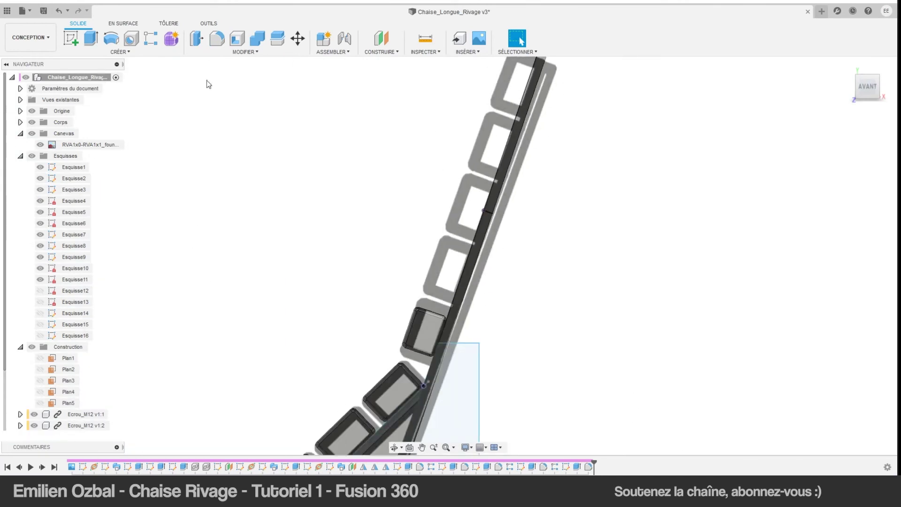
{"action": "left_click", "coordinate": [445, 324]}
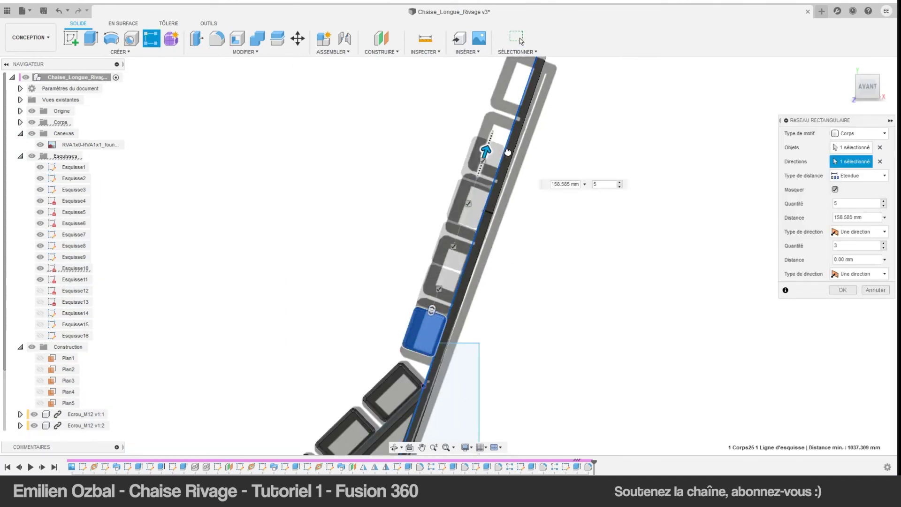
Commit the 5-slat pattern spread over 158.585 mm up the backrest.
{"action": "scroll", "coordinate": [497, 197], "scroll_direction": "up", "scroll_amount": 5}
{"action": "key", "text": "Return"}
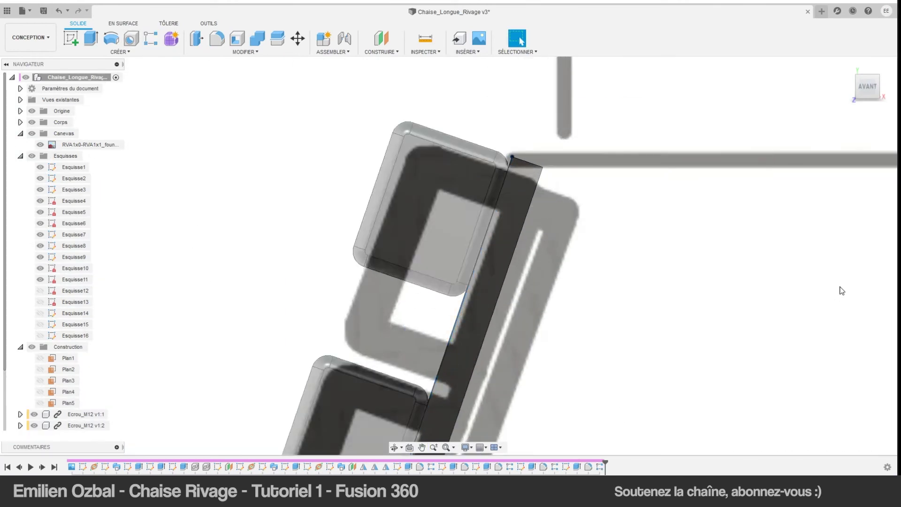
{"action": "scroll", "coordinate": [534, 301], "scroll_direction": "down", "scroll_amount": 5}
{"action": "scroll", "coordinate": [535, 300], "scroll_direction": "down", "scroll_amount": 3}
{"action": "scroll", "coordinate": [413, 347], "scroll_direction": "up", "scroll_amount": 2}
Reopen the 30 × 48 slat sketch and review its 245 mm dimension.
{"action": "double_click", "coordinate": [413, 348]}
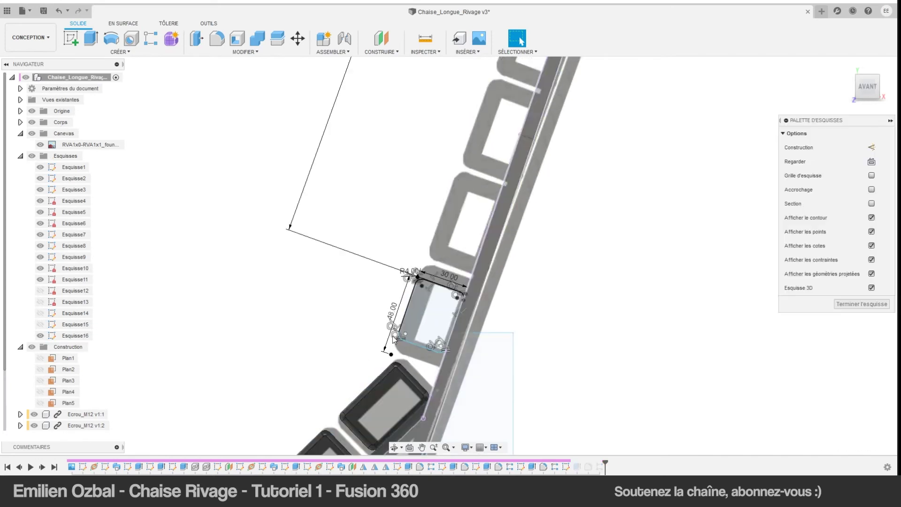
{"action": "scroll", "coordinate": [402, 335], "scroll_direction": "up", "scroll_amount": 3}
{"action": "scroll", "coordinate": [402, 335], "scroll_direction": "up", "scroll_amount": 2}
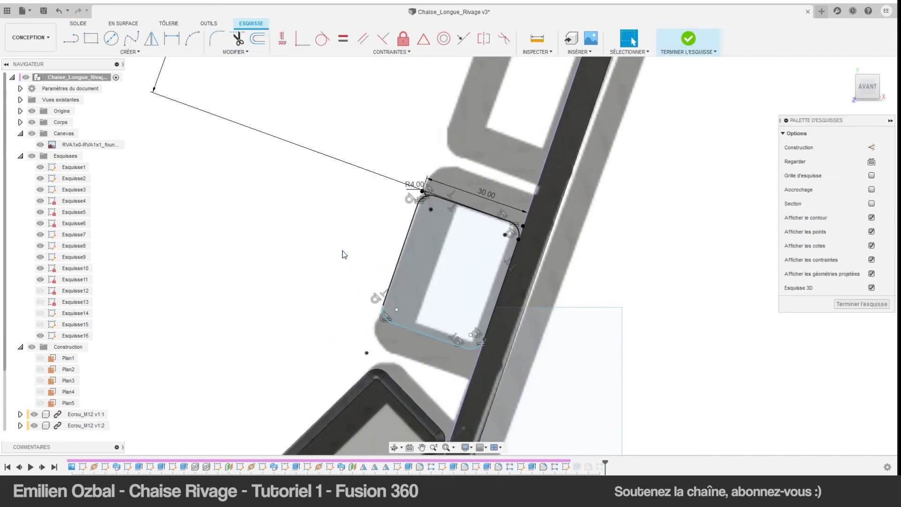
{"action": "double_click", "coordinate": [161, 79]}
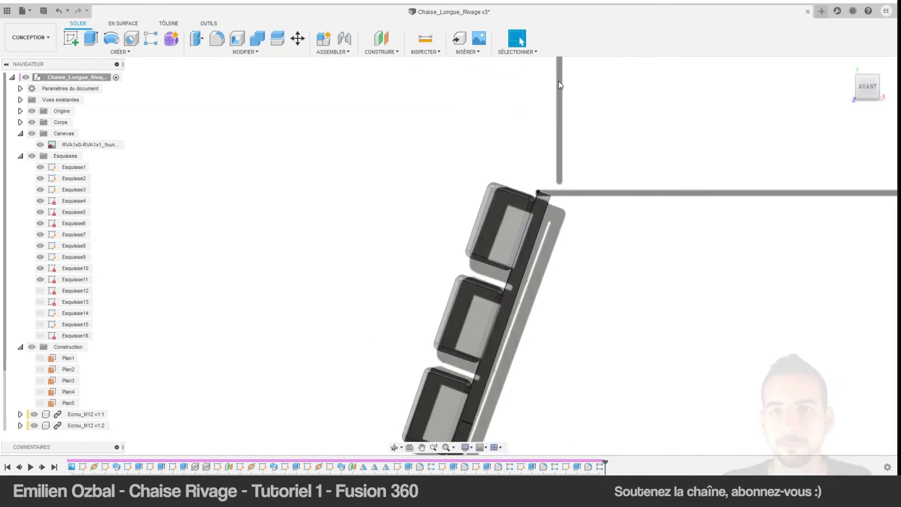
Hide the canvas image, return to Home view, save a new version, and hide all sketches.
{"action": "left_click", "coordinate": [41, 144]}
{"action": "left_click", "coordinate": [851, 71]}
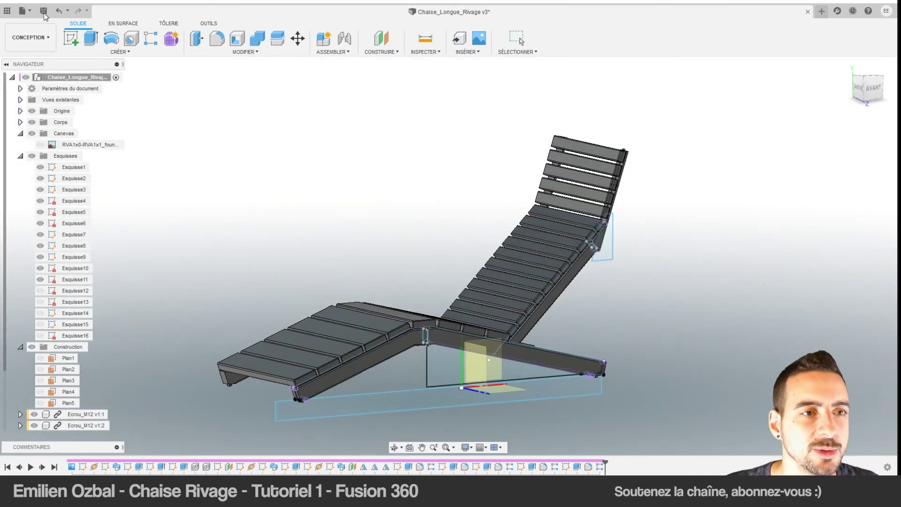
{"action": "left_click", "coordinate": [44, 13]}
{"action": "left_click", "coordinate": [467, 250]}
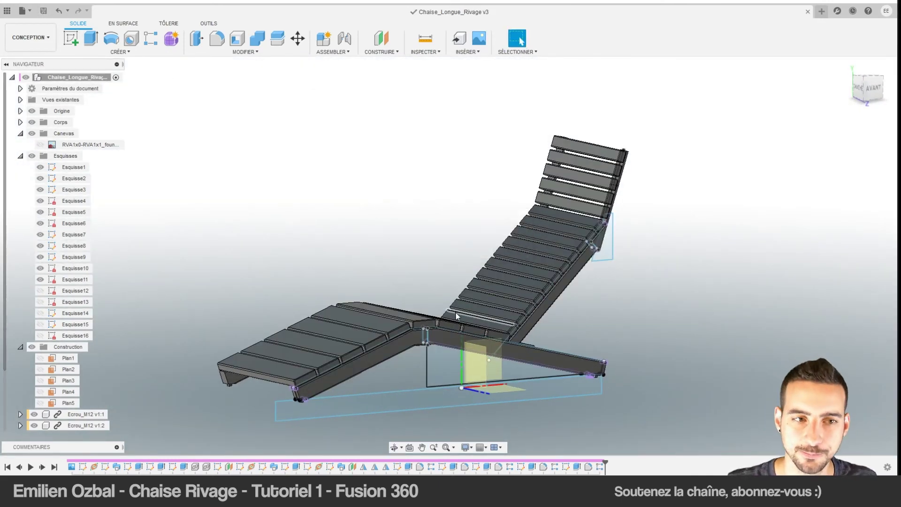
{"action": "left_click", "coordinate": [32, 156]}
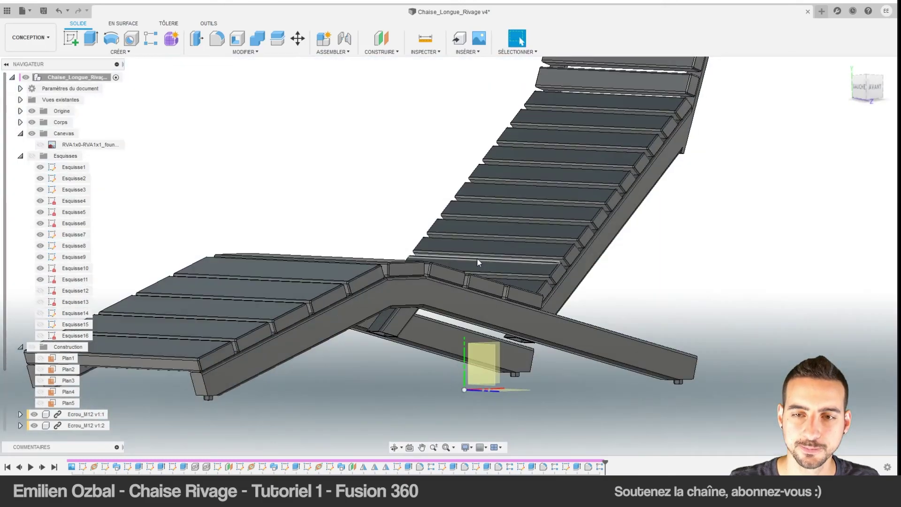
{"action": "middle_click_drag", "start_coordinate": [477, 259], "coordinate": [355, 349], "text": "shift"}
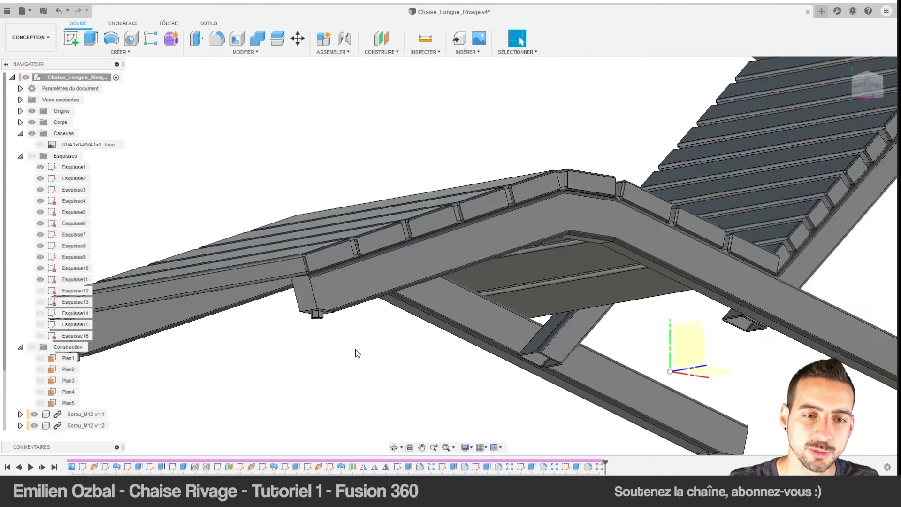
{"action": "scroll", "coordinate": [355, 353], "scroll_direction": "up", "scroll_amount": 3}
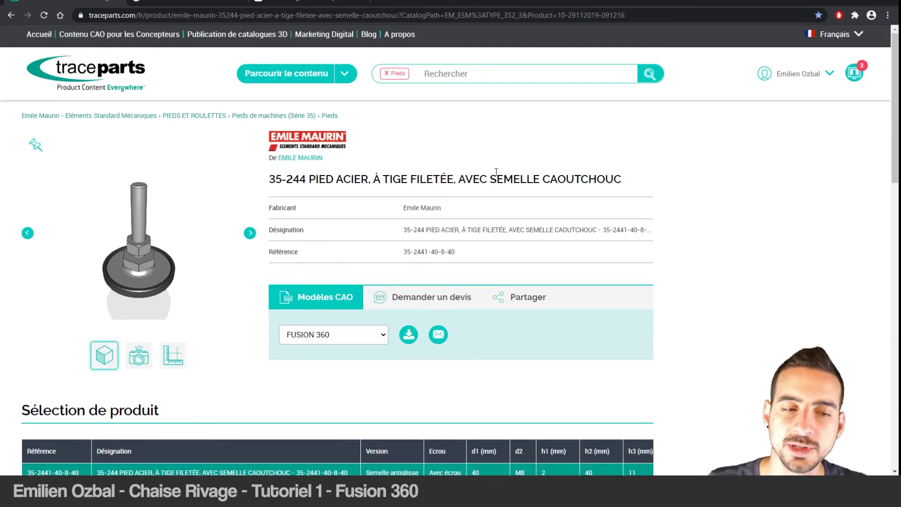
{"action": "scroll", "coordinate": [496, 173], "scroll_direction": "down", "scroll_amount": 3}
{"action": "scroll", "coordinate": [422, 258], "scroll_direction": "down", "scroll_amount": 2}
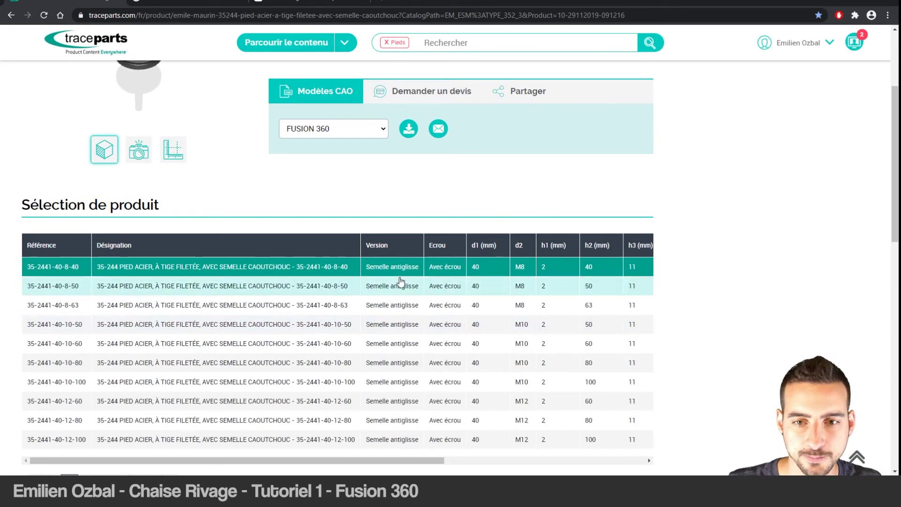
{"action": "left_click", "coordinate": [527, 406]}
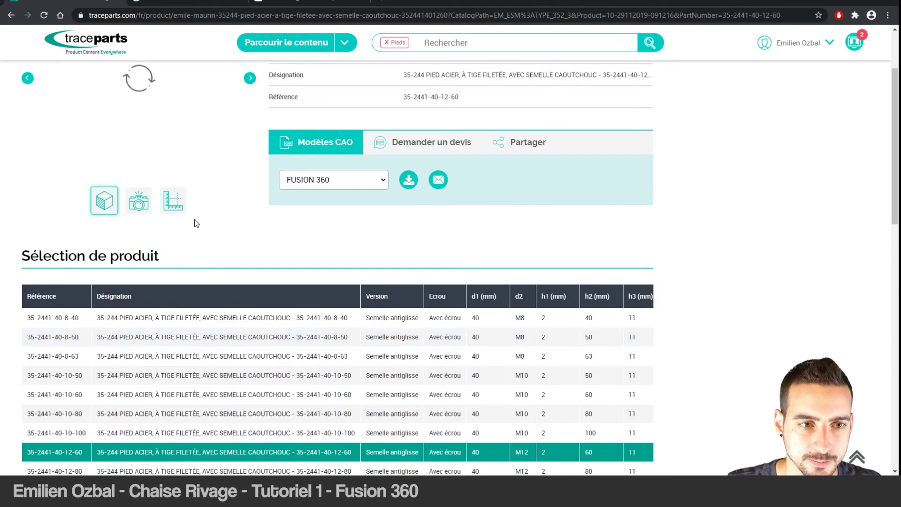
{"action": "left_click", "coordinate": [172, 204]}
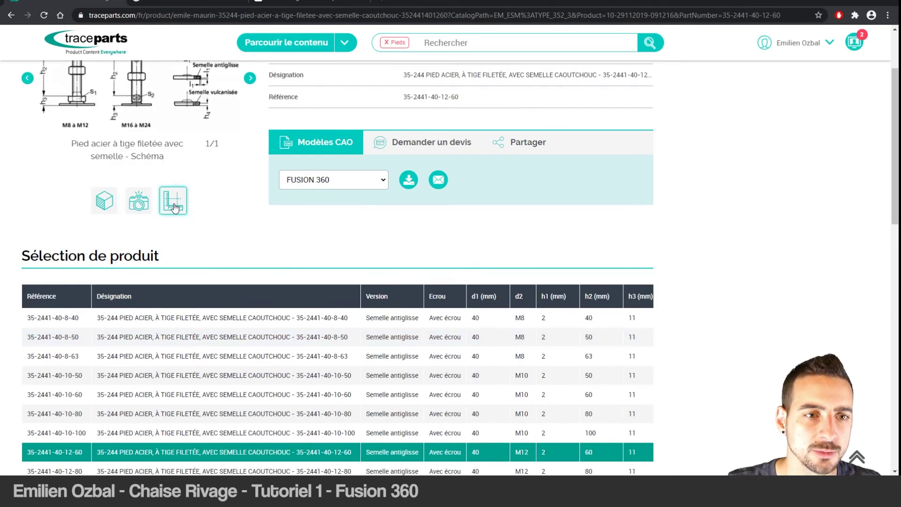
{"action": "scroll", "coordinate": [192, 228], "scroll_direction": "up", "scroll_amount": 1}
{"action": "scroll", "coordinate": [192, 229], "scroll_direction": "up", "scroll_amount": 3}
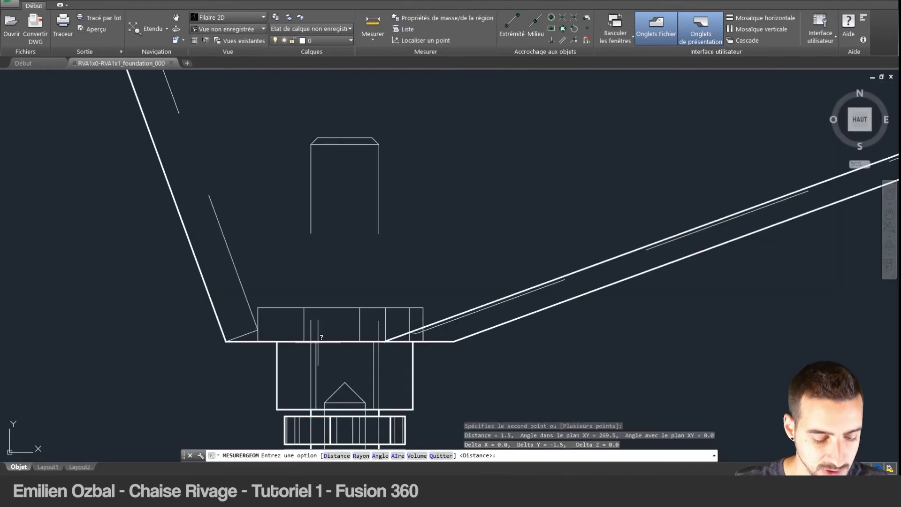
{"action": "key", "text": "Escape"}
{"action": "key", "text": "Escape"}
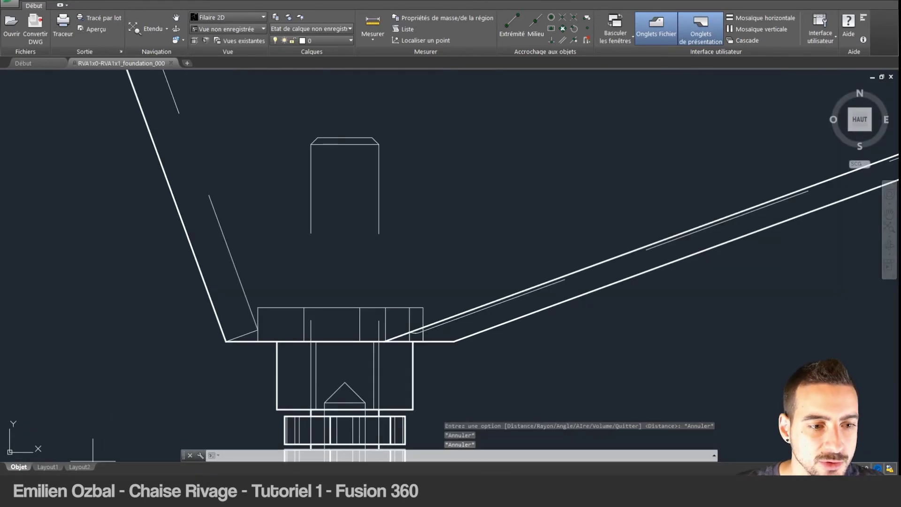
{"action": "scroll", "coordinate": [423, 298], "scroll_direction": "down", "scroll_amount": 5}
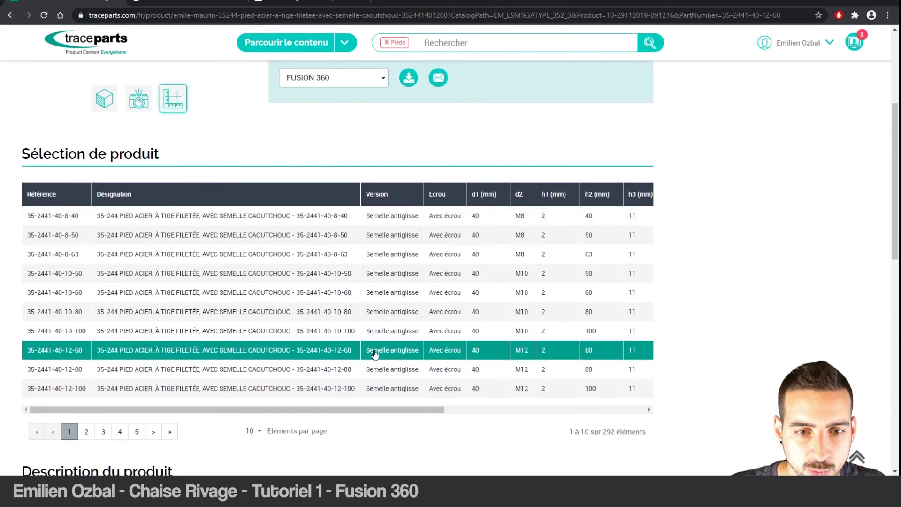
{"action": "scroll", "coordinate": [411, 113], "scroll_direction": "up", "scroll_amount": 5}
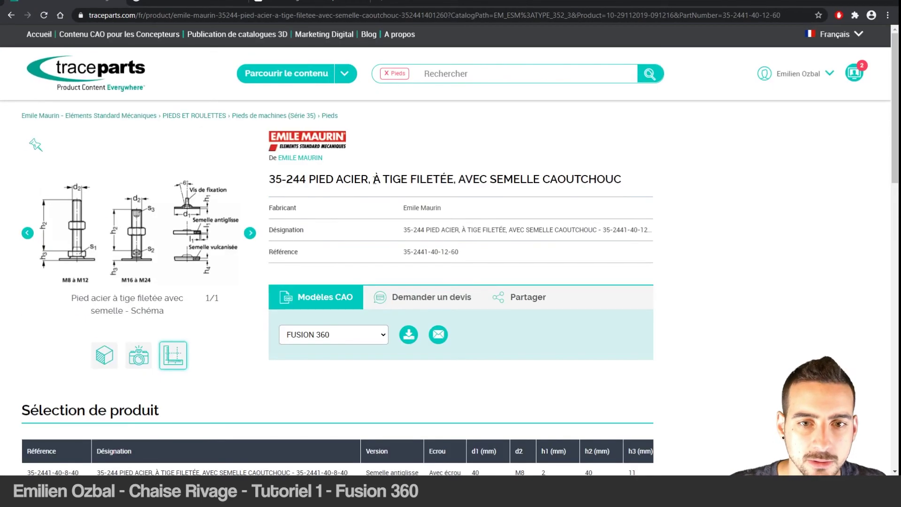
{"action": "left_click", "coordinate": [408, 339]}
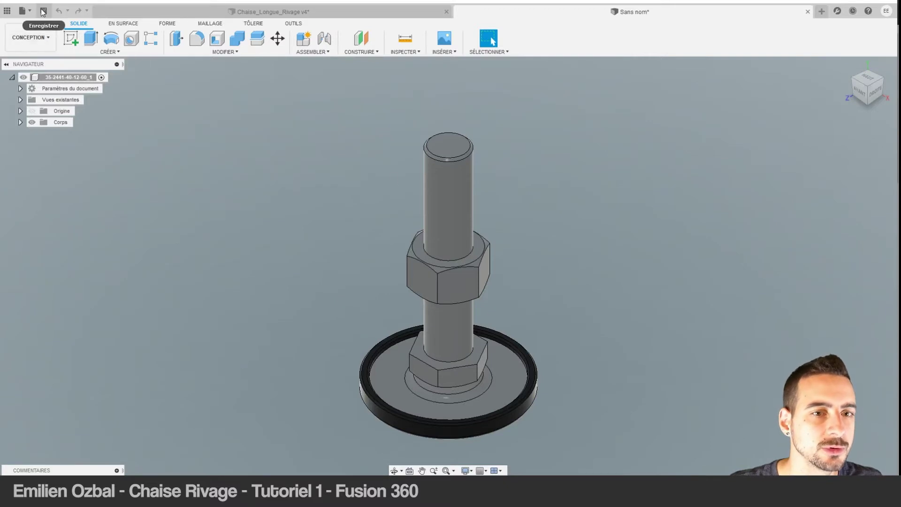
Save the foot design as Pied_Reglable_01, then go back to the chair with the project files shown.
{"action": "left_click", "coordinate": [43, 11]}
{"action": "type", "text": "Pied_Reglable_01"}
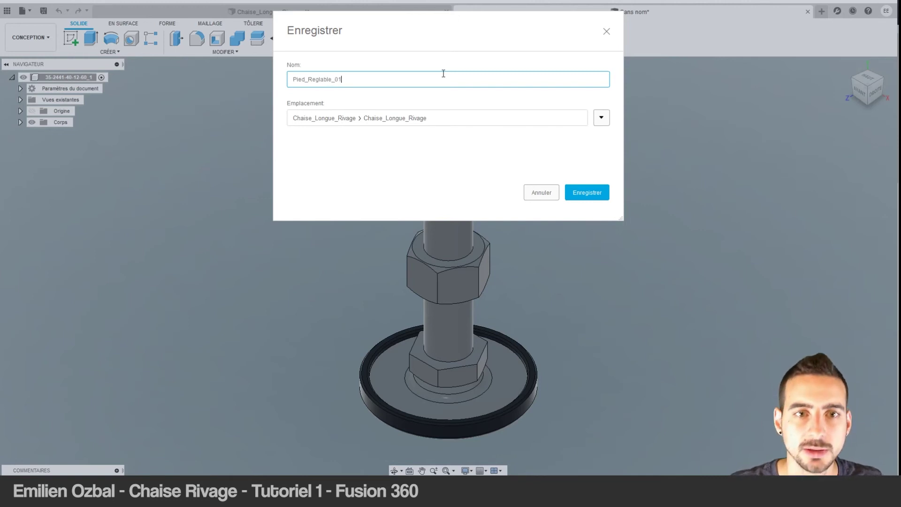
{"action": "left_click", "coordinate": [587, 192]}
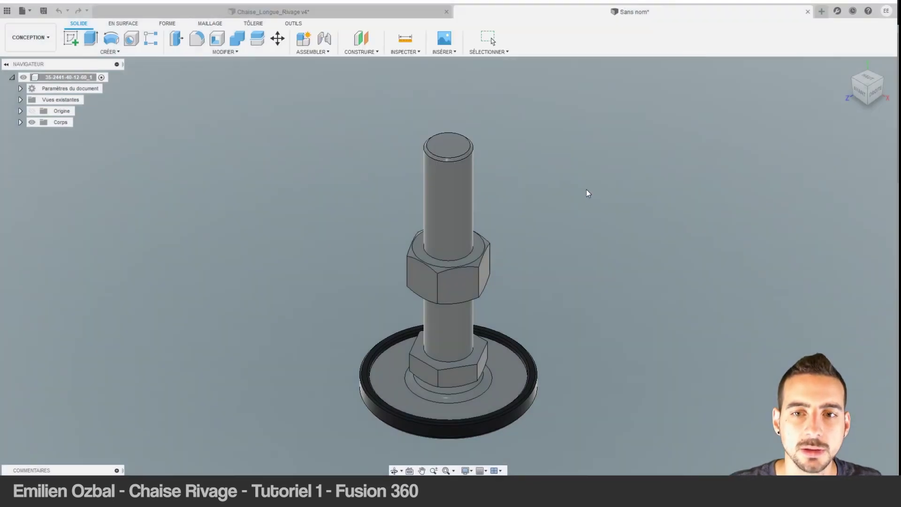
{"action": "left_click", "coordinate": [272, 12]}
{"action": "left_click", "coordinate": [7, 10]}
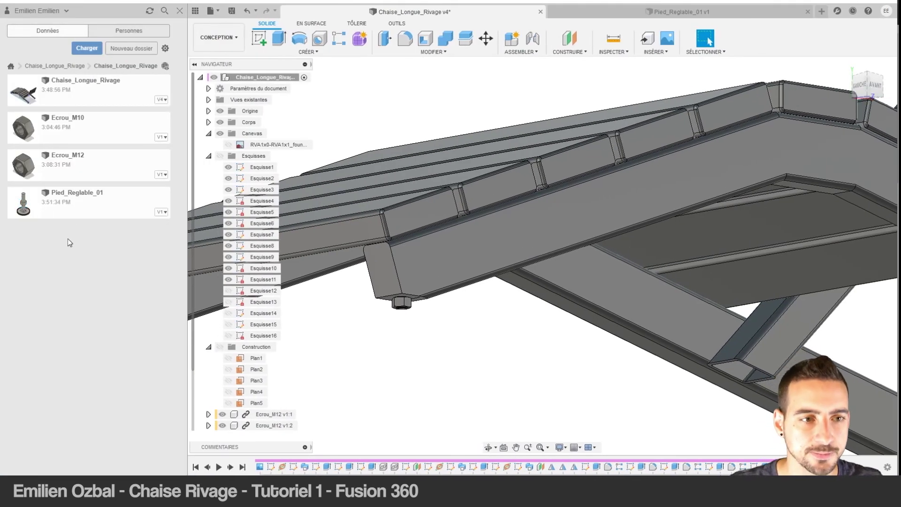
Insert Pied_Reglable_01 into the chair and slide it about 756 mm toward the frame's end.
{"action": "left_click_drag", "start_coordinate": [77, 198], "coordinate": [419, 359]}
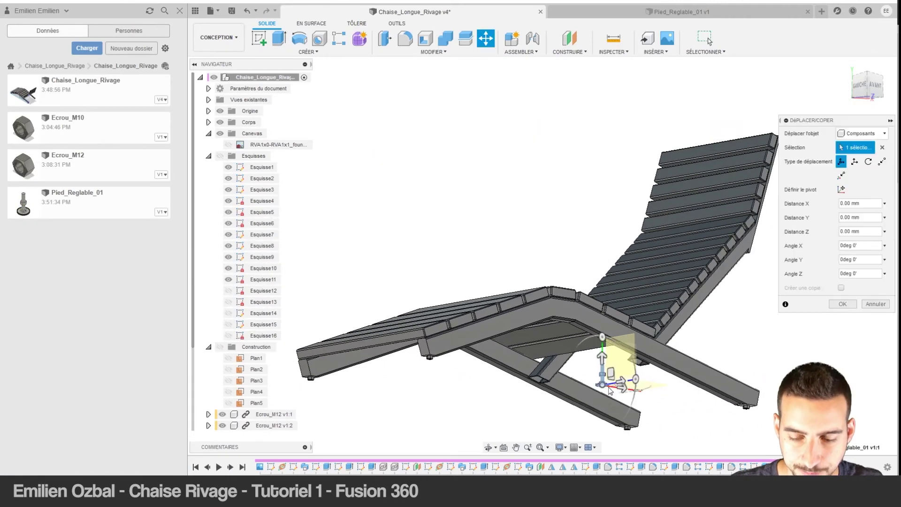
{"action": "middle_click_drag", "start_coordinate": [609, 390], "coordinate": [601, 273], "text": "shift"}
{"action": "scroll", "coordinate": [601, 273], "scroll_direction": "up", "scroll_amount": 5}
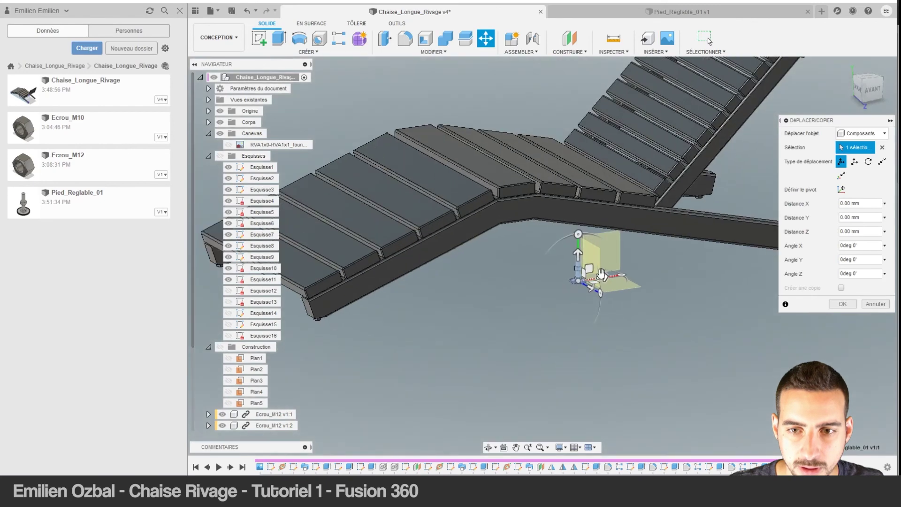
{"action": "left_click_drag", "start_coordinate": [604, 276], "coordinate": [328, 315]}
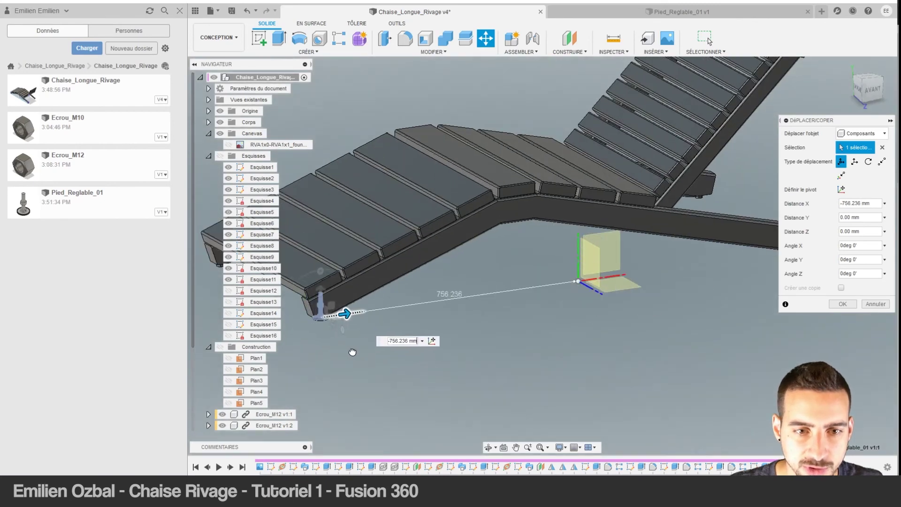
{"action": "scroll", "coordinate": [331, 314], "scroll_direction": "up", "scroll_amount": 2}
{"action": "scroll", "coordinate": [332, 313], "scroll_direction": "up", "scroll_amount": 2}
{"action": "left_click", "coordinate": [179, 10]}
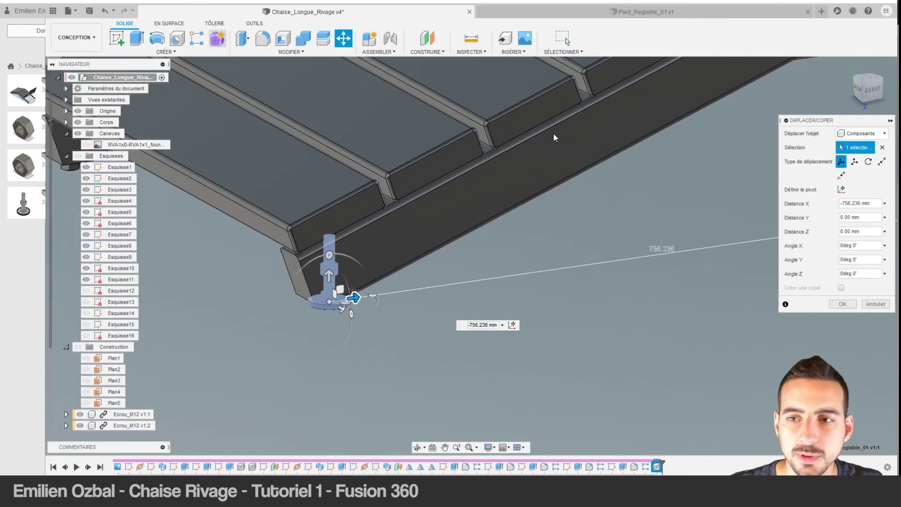
{"action": "scroll", "coordinate": [281, 296], "scroll_direction": "up", "scroll_amount": 2}
{"action": "scroll", "coordinate": [282, 296], "scroll_direction": "up", "scroll_amount": 1}
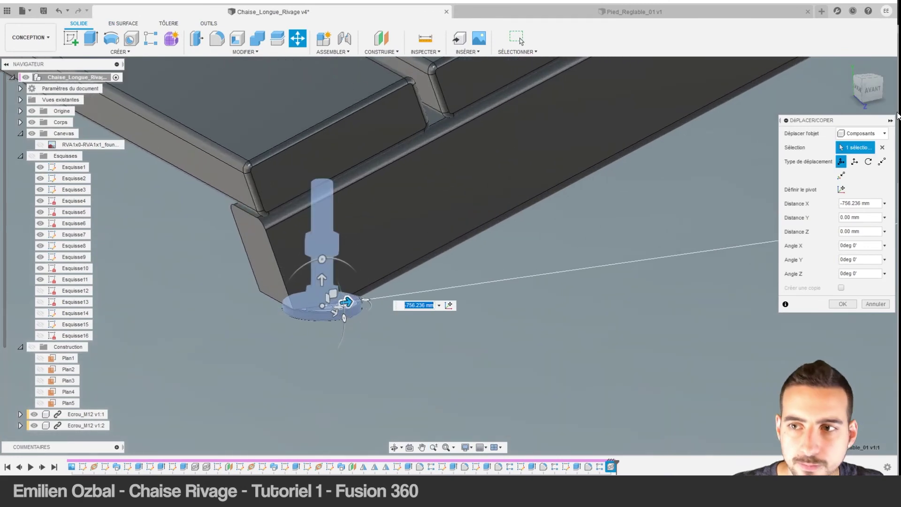
Fine-tune the foot's height and position so its nut meets the frame tube, and confirm.
{"action": "left_click", "coordinate": [873, 94]}
{"action": "scroll", "coordinate": [494, 339], "scroll_direction": "up", "scroll_amount": 3}
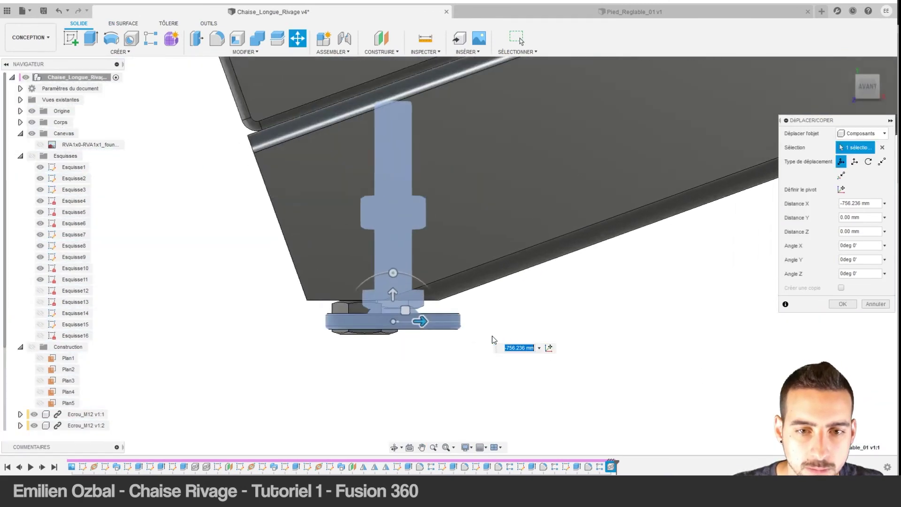
{"action": "scroll", "coordinate": [493, 339], "scroll_direction": "up", "scroll_amount": 2}
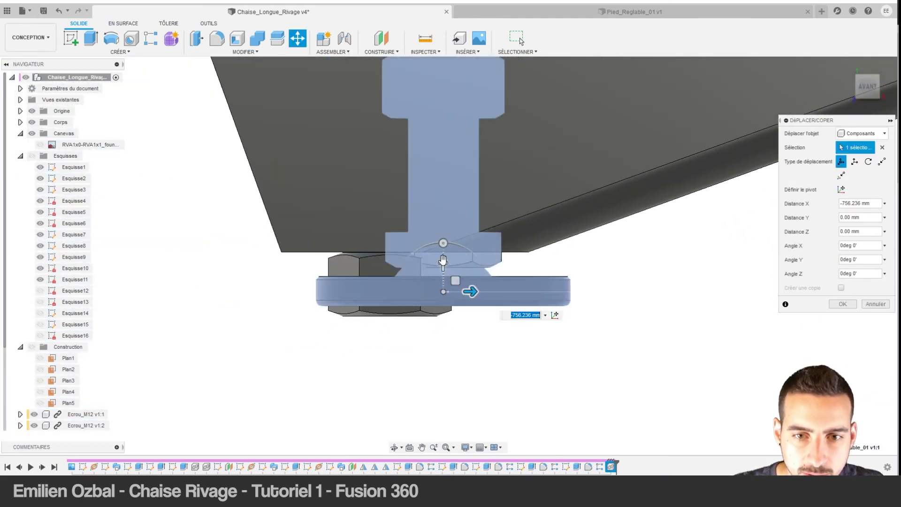
{"action": "left_click_drag", "start_coordinate": [443, 260], "coordinate": [443, 435]}
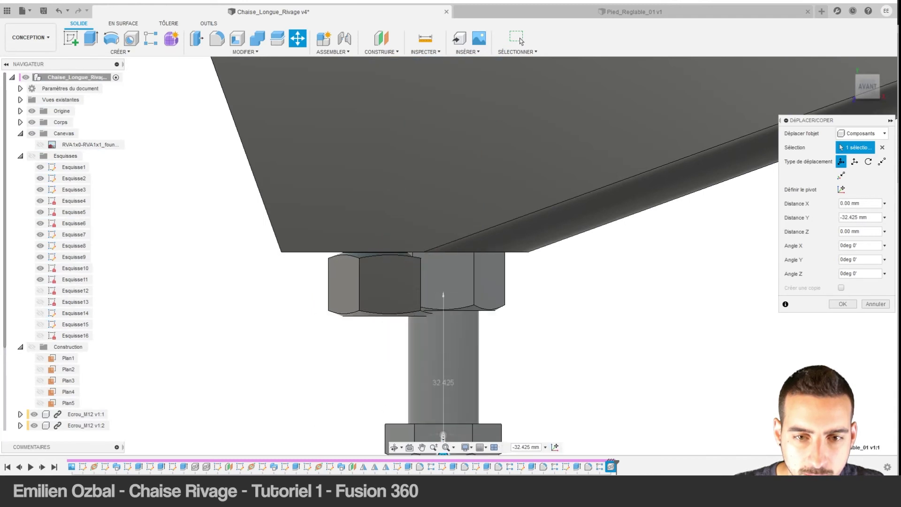
{"action": "scroll", "coordinate": [464, 357], "scroll_direction": "down", "scroll_amount": 2}
{"action": "scroll", "coordinate": [476, 301], "scroll_direction": "down", "scroll_amount": 2}
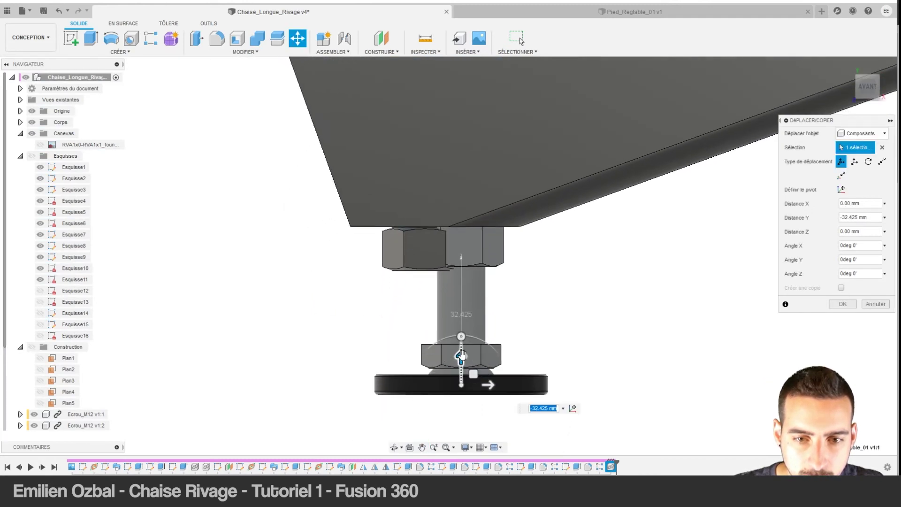
{"action": "left_click_drag", "start_coordinate": [461, 355], "coordinate": [452, 319]}
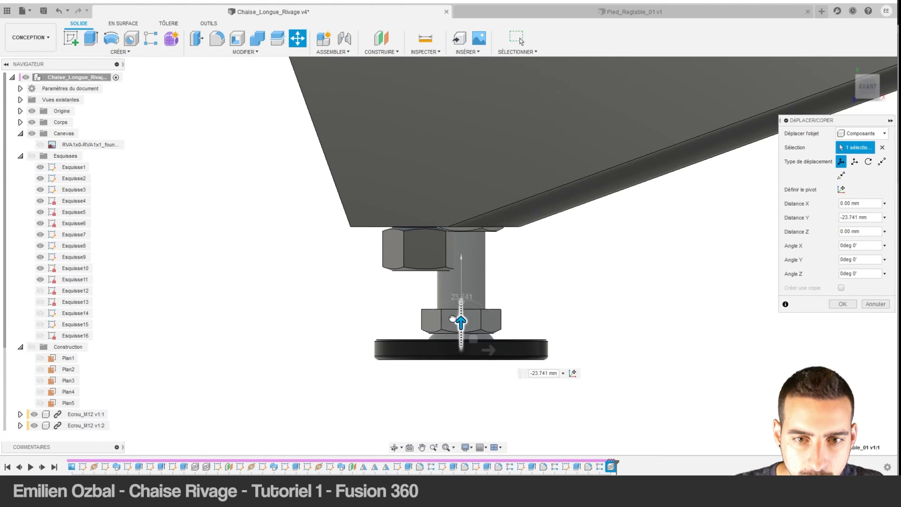
{"action": "scroll", "coordinate": [452, 319], "scroll_direction": "up", "scroll_amount": 3}
{"action": "left_click_drag", "start_coordinate": [465, 383], "coordinate": [427, 386]}
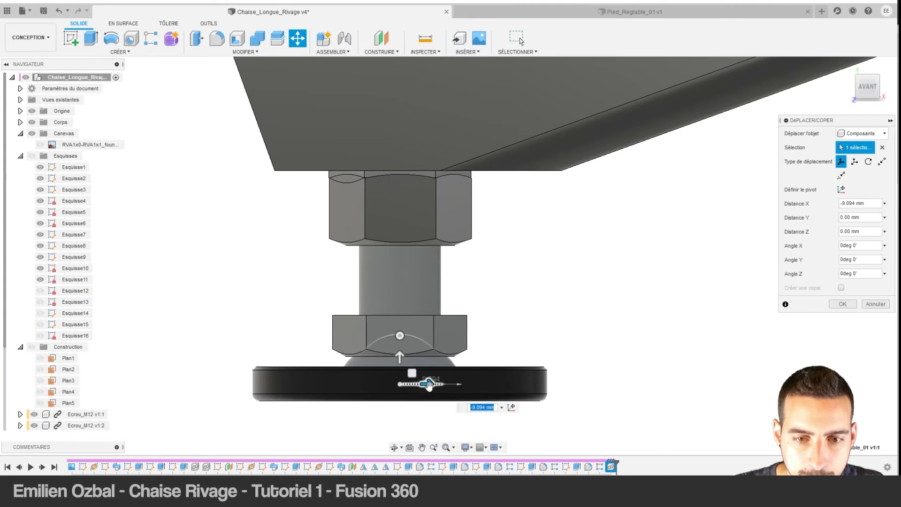
{"action": "scroll", "coordinate": [403, 371], "scroll_direction": "down", "scroll_amount": 3}
{"action": "left_click_drag", "start_coordinate": [413, 344], "coordinate": [424, 274]}
{"action": "scroll", "coordinate": [426, 274], "scroll_direction": "up", "scroll_amount": 2}
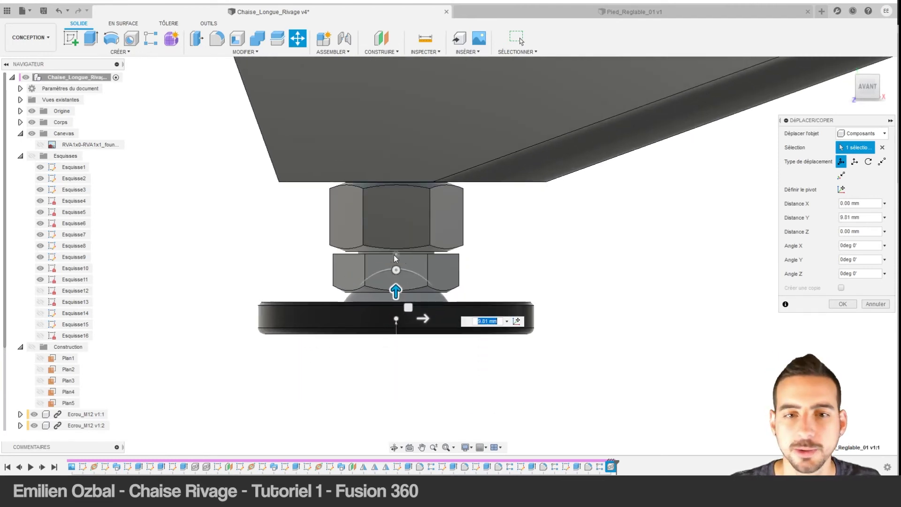
{"action": "mouse_move", "coordinate": [426, 274]}
{"action": "middle_mouse_down", "text": "shift"}
{"action": "mouse_move", "coordinate": [501, 256]}
{"action": "mouse_move", "coordinate": [469, 255]}
{"action": "middle_mouse_up", "text": "shift"}
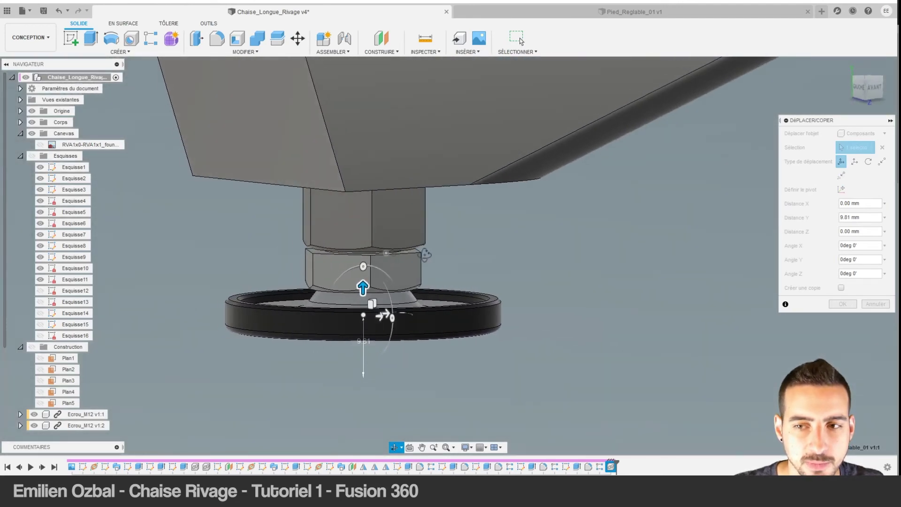
{"action": "left_click", "coordinate": [844, 306]}
{"action": "scroll", "coordinate": [461, 252], "scroll_direction": "down", "scroll_amount": 3}
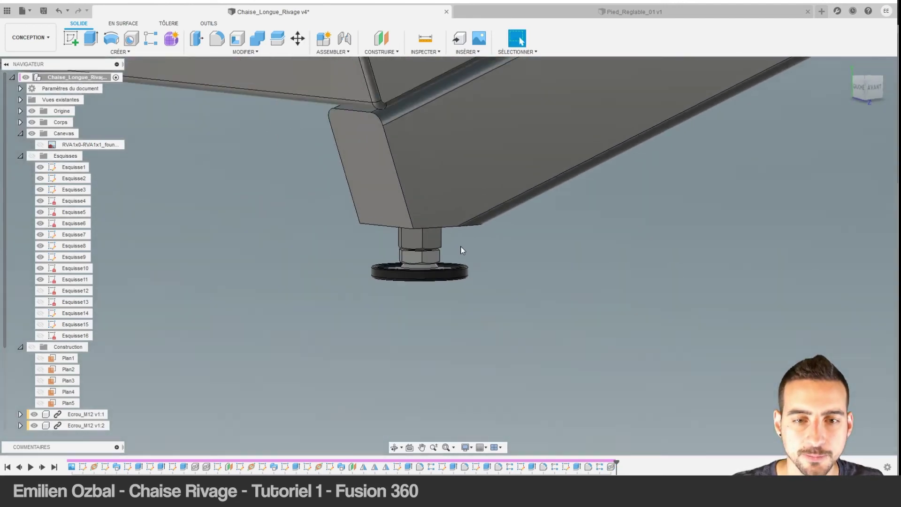
{"action": "scroll", "coordinate": [460, 251], "scroll_direction": "down", "scroll_amount": 6}
Copy the adjustable foot about 1404.6 mm along X to the frame's opposite end.
{"action": "left_click", "coordinate": [299, 39]}
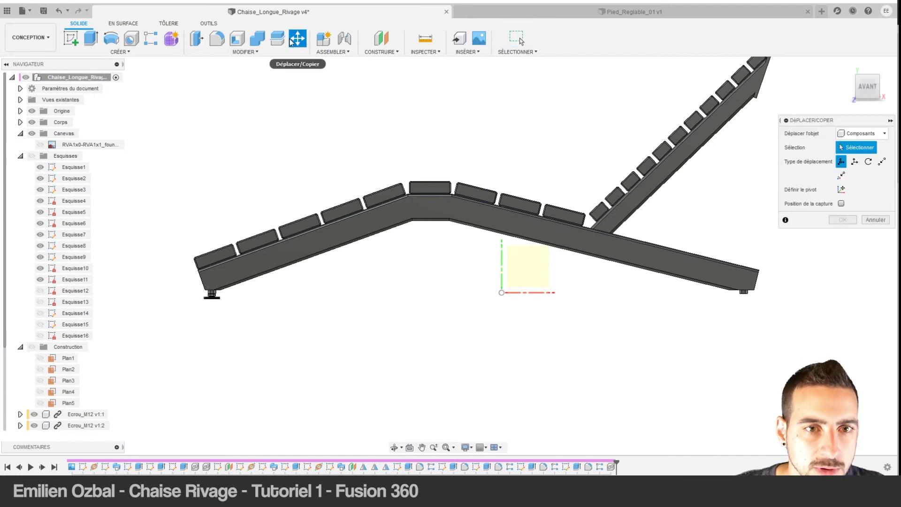
{"action": "left_click", "coordinate": [211, 301]}
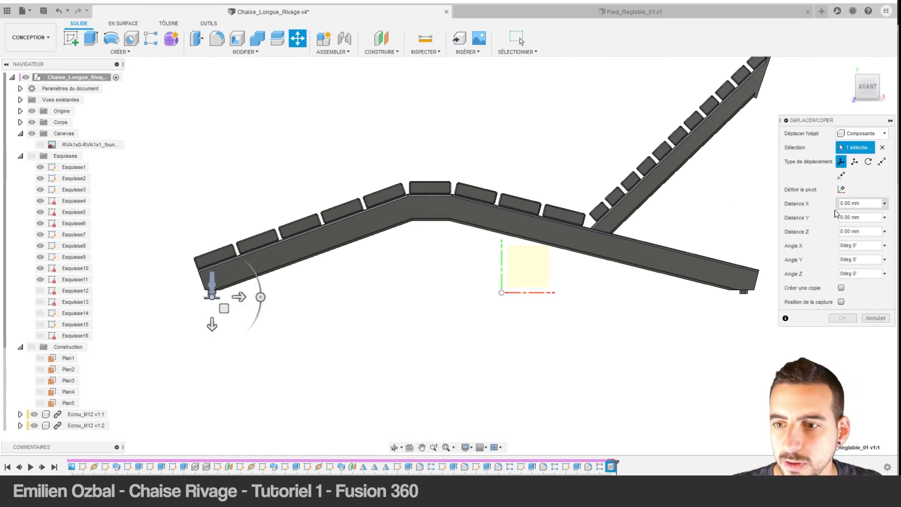
{"action": "left_click", "coordinate": [841, 288]}
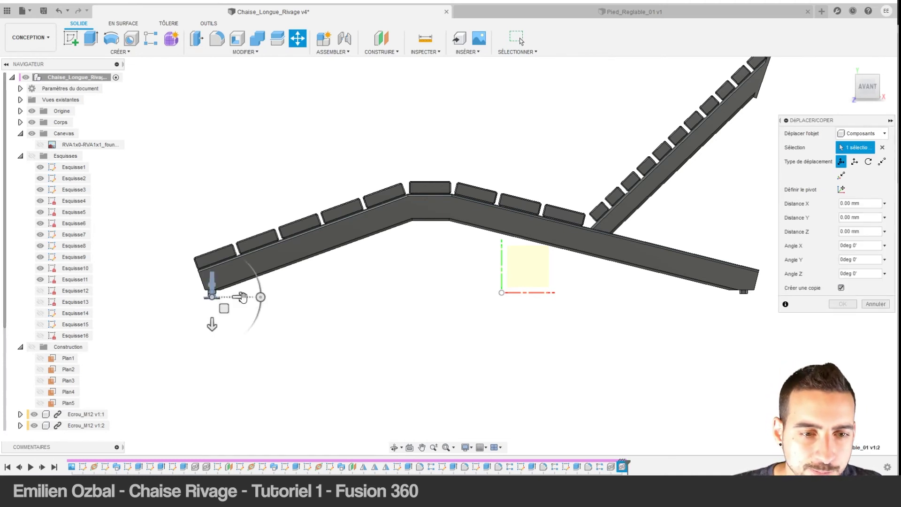
{"action": "left_click_drag", "start_coordinate": [239, 296], "coordinate": [781, 330]}
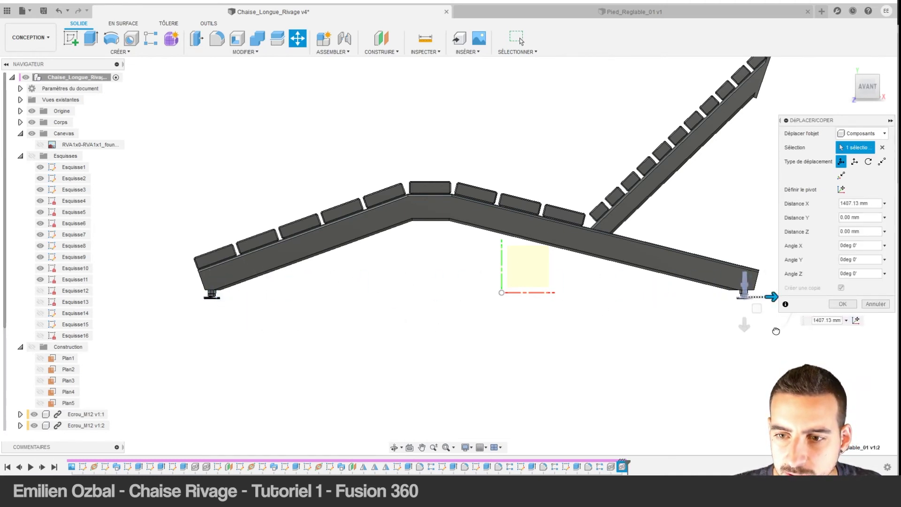
{"action": "scroll", "coordinate": [750, 319], "scroll_direction": "up", "scroll_amount": 2}
{"action": "scroll", "coordinate": [736, 314], "scroll_direction": "up", "scroll_amount": 3}
{"action": "scroll", "coordinate": [736, 310], "scroll_direction": "up", "scroll_amount": 3}
{"action": "scroll", "coordinate": [657, 309], "scroll_direction": "up", "scroll_amount": 2}
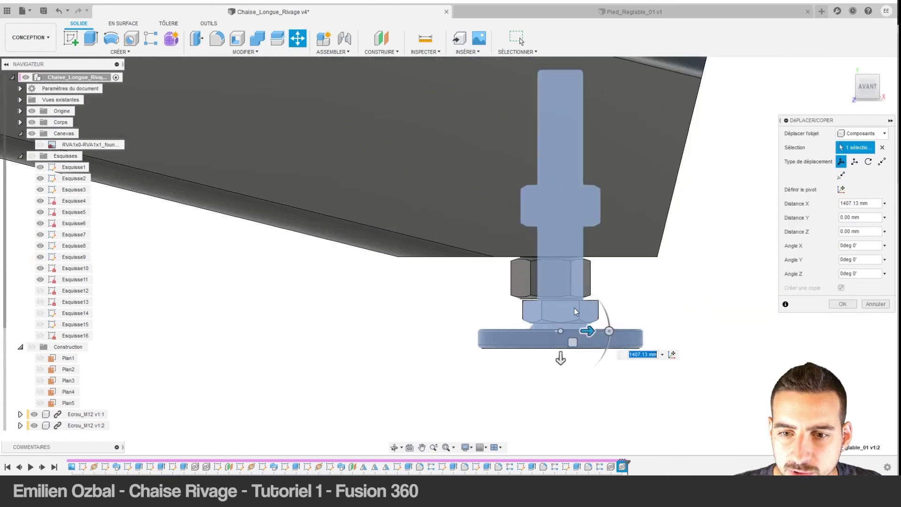
{"action": "left_click_drag", "start_coordinate": [588, 331], "coordinate": [581, 329]}
{"action": "middle_click_drag", "start_coordinate": [582, 329], "coordinate": [520, 298], "text": "shift"}
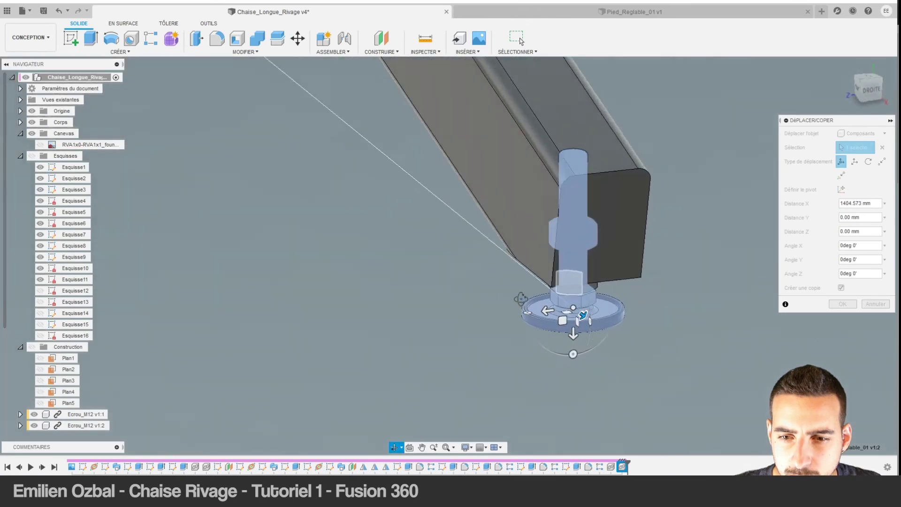
{"action": "key", "text": "Return"}
{"action": "middle_click_drag", "start_coordinate": [498, 324], "coordinate": [514, 255], "text": "shift"}
{"action": "scroll", "coordinate": [276, 280], "scroll_direction": "down", "scroll_amount": 5}
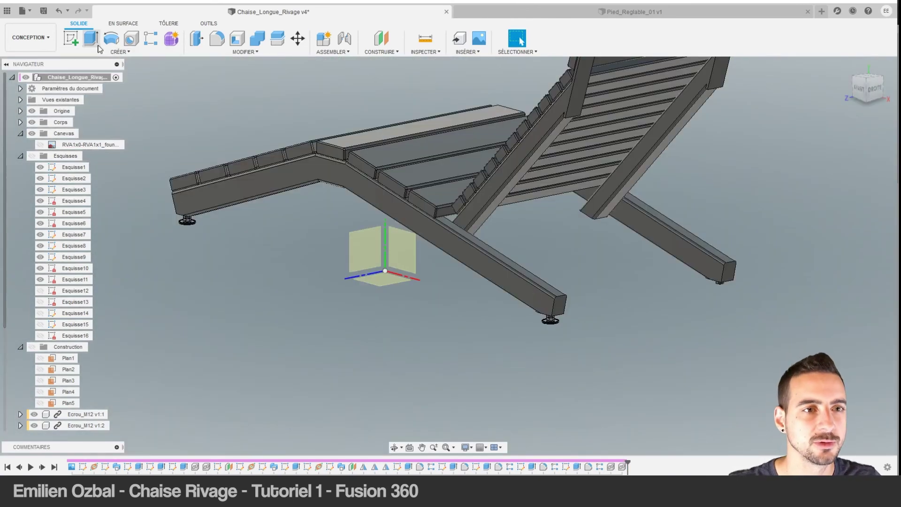
Mirror both foot components across construction plane Plan5, giving the chair four feet.
{"action": "left_click_drag", "start_coordinate": [99, 45], "coordinate": [92, 58]}
{"action": "left_click", "coordinate": [120, 52]}
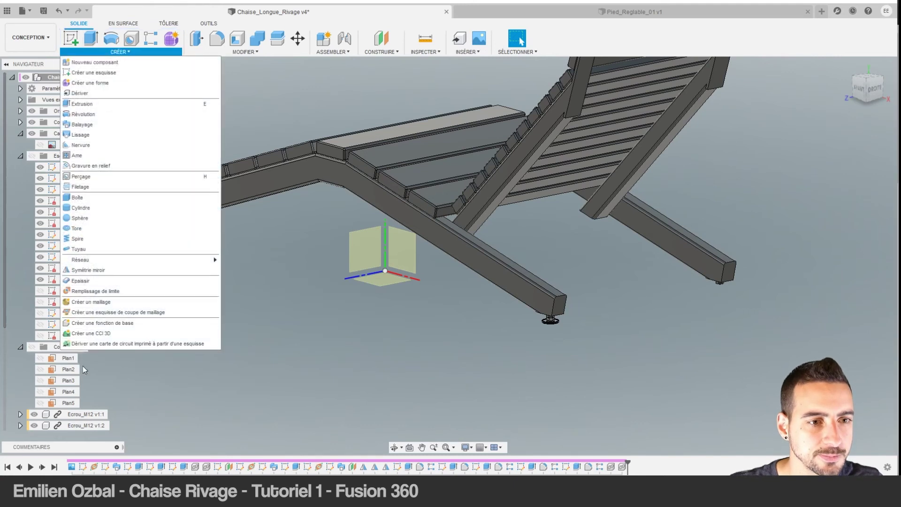
{"action": "left_click", "coordinate": [99, 271]}
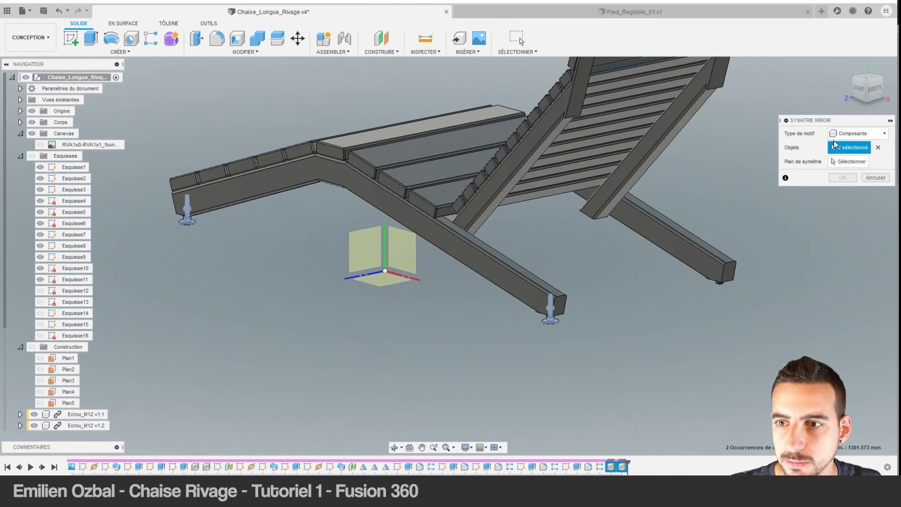
{"action": "left_click", "coordinate": [849, 161]}
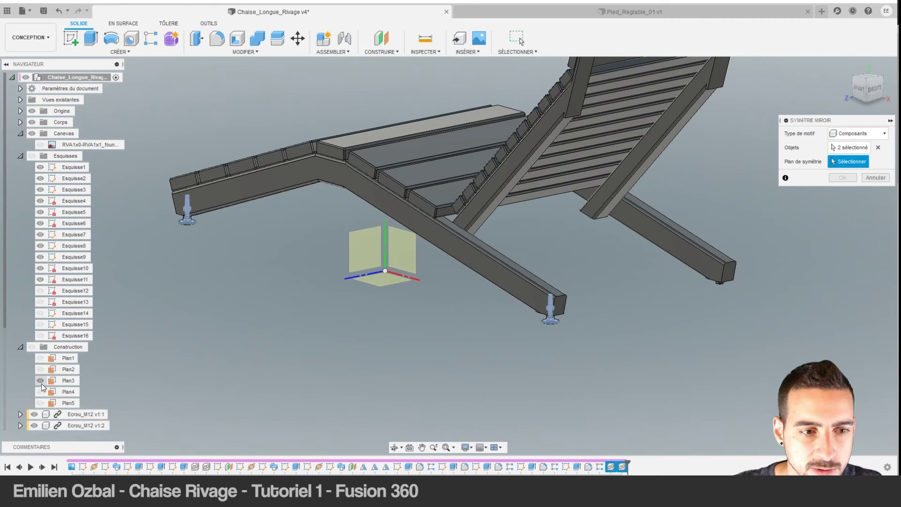
{"action": "middle_click_drag", "start_coordinate": [423, 361], "coordinate": [542, 354], "text": "shift"}
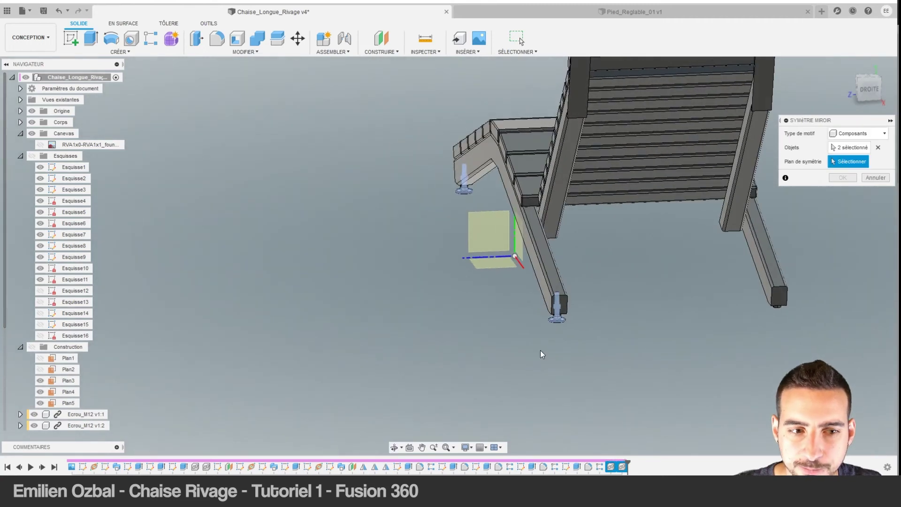
{"action": "left_click", "coordinate": [645, 243]}
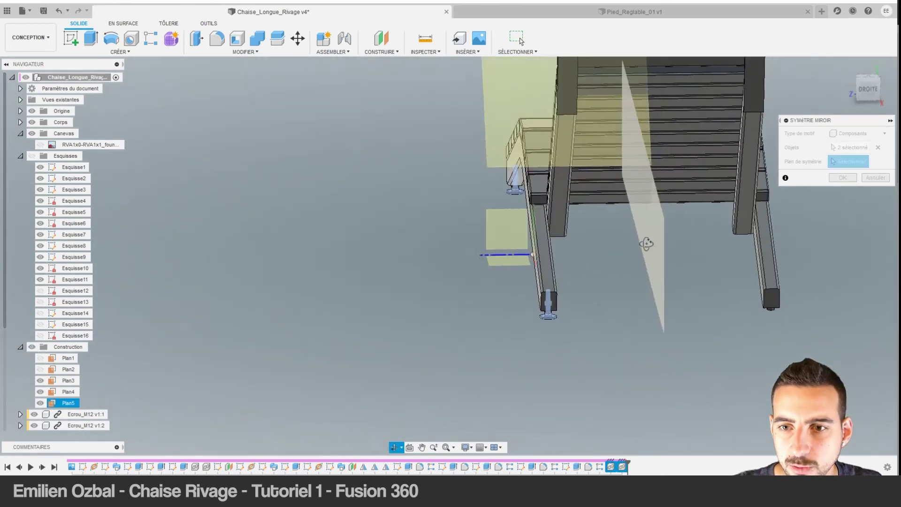
{"action": "left_click", "coordinate": [844, 178]}
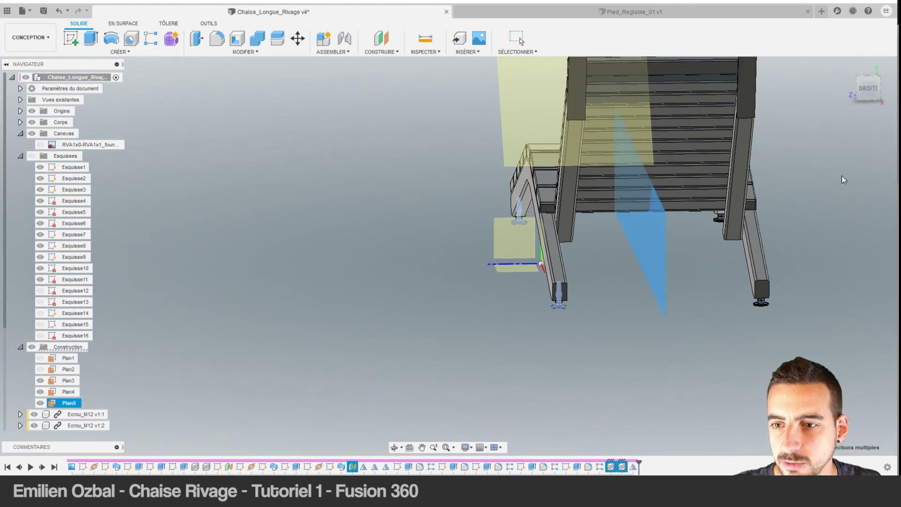
{"action": "scroll", "coordinate": [741, 298], "scroll_direction": "up", "scroll_amount": 5}
{"action": "scroll", "coordinate": [809, 294], "scroll_direction": "up", "scroll_amount": 5}
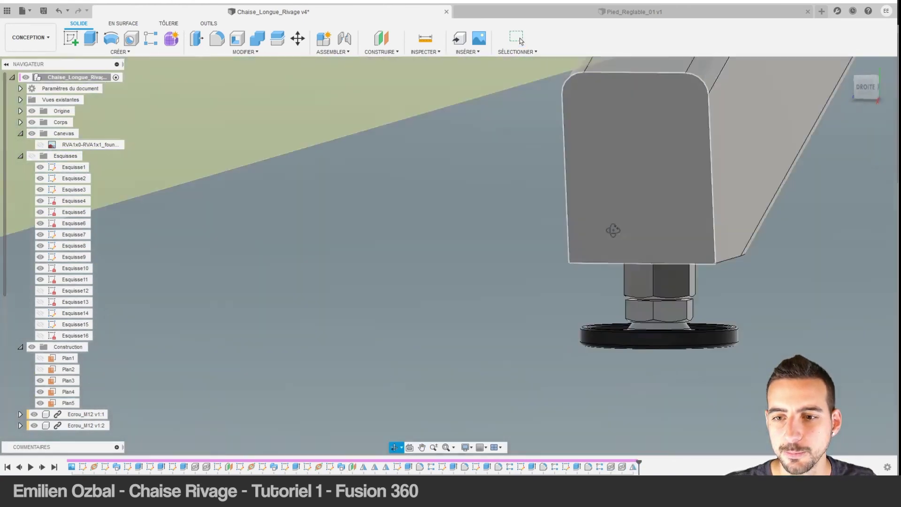
{"action": "middle_click_drag", "start_coordinate": [704, 263], "coordinate": [599, 219], "text": "shift"}
{"action": "scroll", "coordinate": [599, 219], "scroll_direction": "down", "scroll_amount": 5}
{"action": "scroll", "coordinate": [556, 240], "scroll_direction": "down", "scroll_amount": 5}
{"action": "middle_click_drag", "start_coordinate": [555, 240], "coordinate": [477, 203], "text": "shift"}
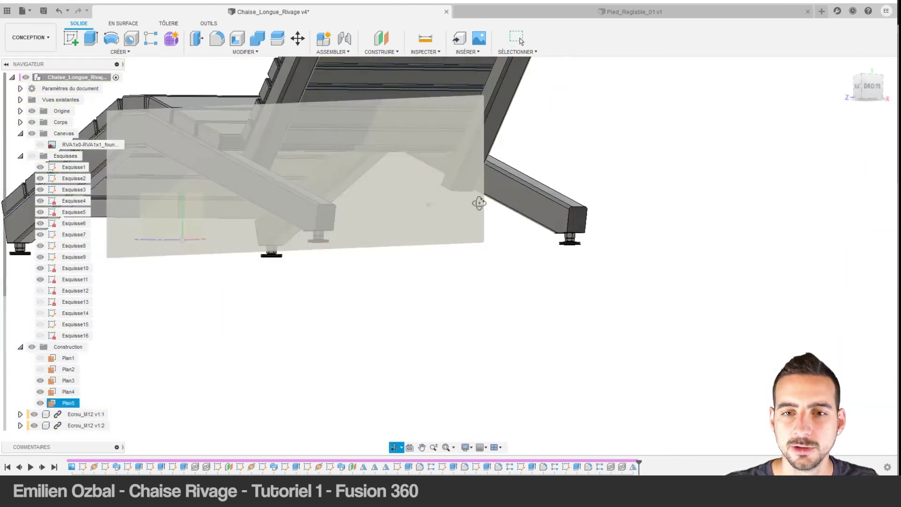
{"action": "scroll", "coordinate": [501, 207], "scroll_direction": "down", "scroll_amount": 3}
{"action": "scroll", "coordinate": [500, 207], "scroll_direction": "down", "scroll_amount": 5}
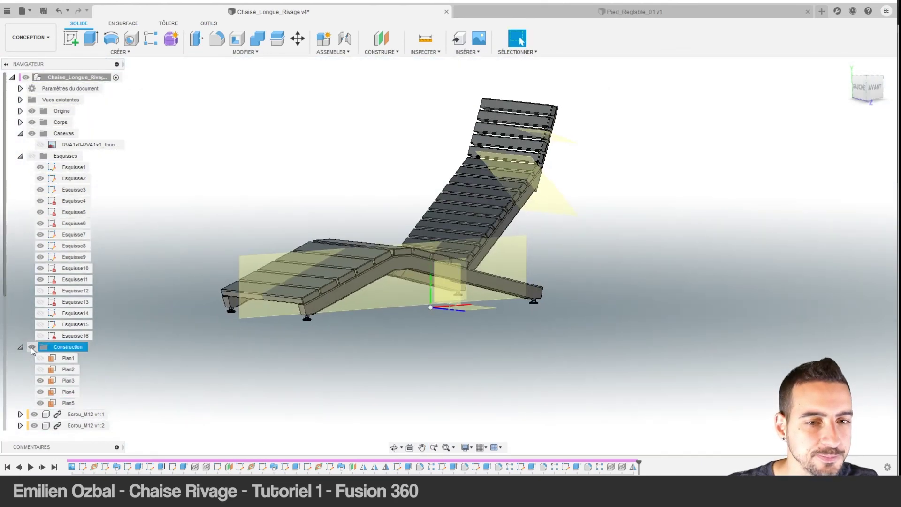
Hide the construction planes and view the backrest slats from behind.
{"action": "left_click", "coordinate": [32, 347]}
{"action": "mouse_move", "coordinate": [390, 260]}
{"action": "middle_mouse_down", "text": "shift"}
{"action": "mouse_move", "coordinate": [467, 249]}
{"action": "mouse_move", "coordinate": [482, 230]}
{"action": "middle_mouse_up", "text": "shift"}
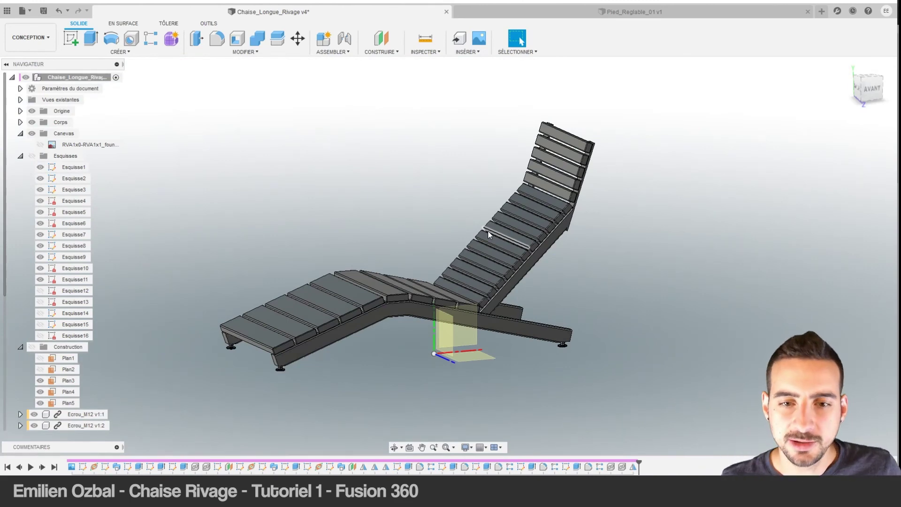
{"action": "scroll", "coordinate": [596, 186], "scroll_direction": "up", "scroll_amount": 5}
{"action": "scroll", "coordinate": [603, 185], "scroll_direction": "up", "scroll_amount": 3}
{"action": "mouse_move", "coordinate": [492, 161]}
{"action": "middle_mouse_down", "text": "shift"}
{"action": "mouse_move", "coordinate": [369, 248]}
{"action": "mouse_move", "coordinate": [383, 215]}
{"action": "mouse_move", "coordinate": [429, 197]}
{"action": "mouse_move", "coordinate": [423, 209]}
{"action": "mouse_move", "coordinate": [350, 212]}
{"action": "middle_mouse_up", "text": "shift"}
Edit the last backrest slat pattern so its distance becomes about 240 mm.
{"action": "left_click", "coordinate": [350, 212]}
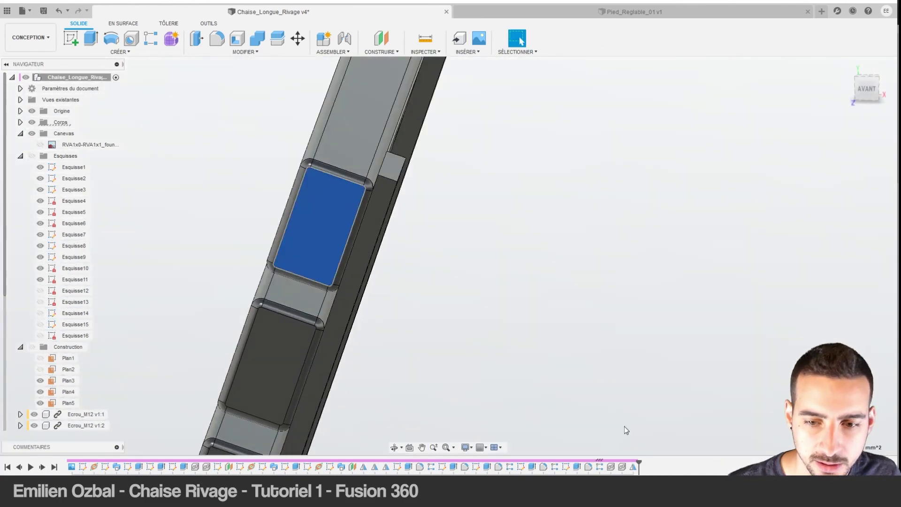
{"action": "right_click", "coordinate": [599, 469]}
{"action": "left_click", "coordinate": [624, 389]}
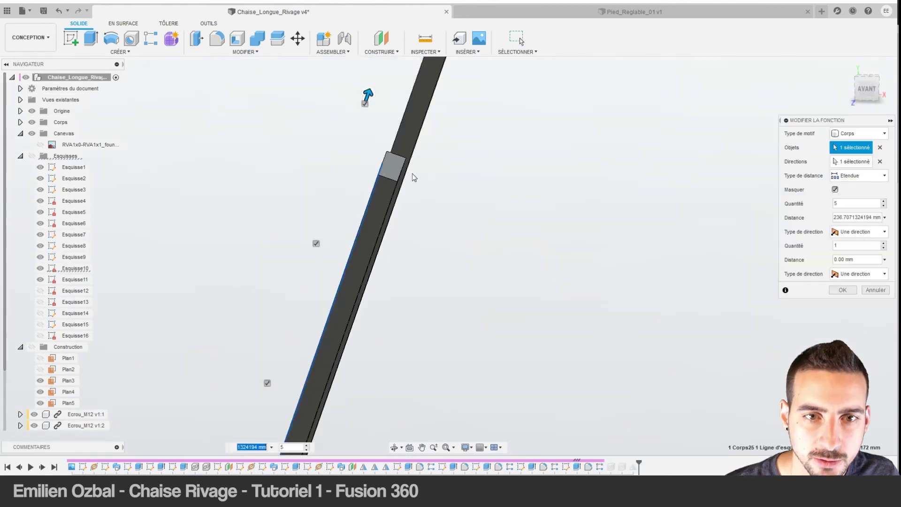
{"action": "left_click", "coordinate": [866, 89]}
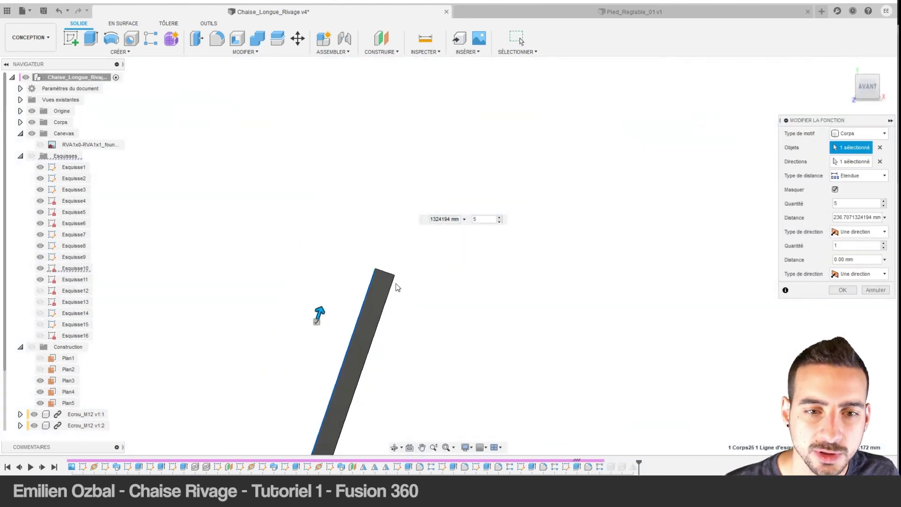
{"action": "left_click_drag", "start_coordinate": [293, 308], "coordinate": [299, 300]}
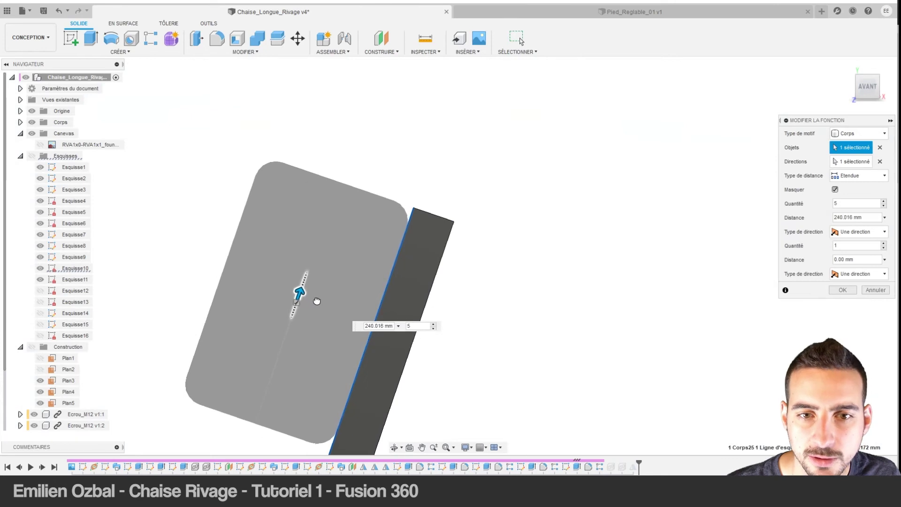
{"action": "left_click", "coordinate": [839, 290]}
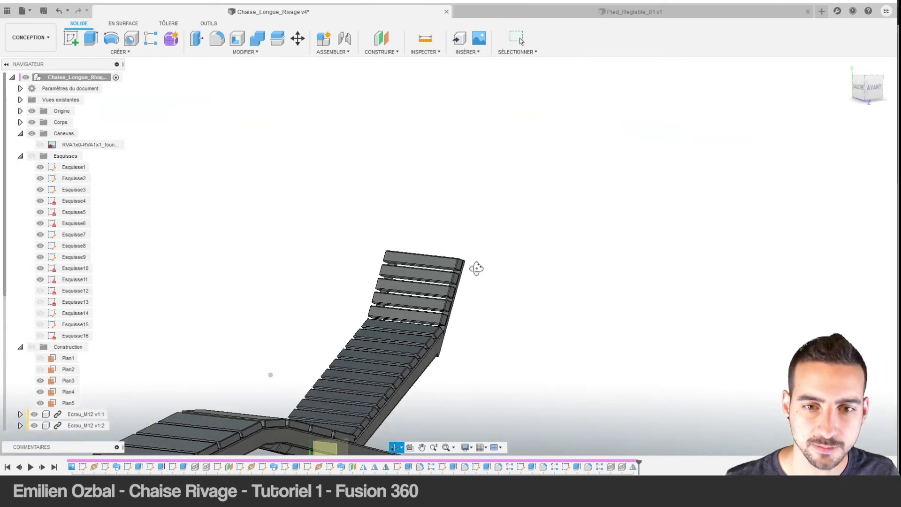
{"action": "scroll", "coordinate": [589, 191], "scroll_direction": "down", "scroll_amount": 3}
{"action": "scroll", "coordinate": [589, 191], "scroll_direction": "down", "scroll_amount": 2}
{"action": "scroll", "coordinate": [533, 232], "scroll_direction": "up", "scroll_amount": 1}
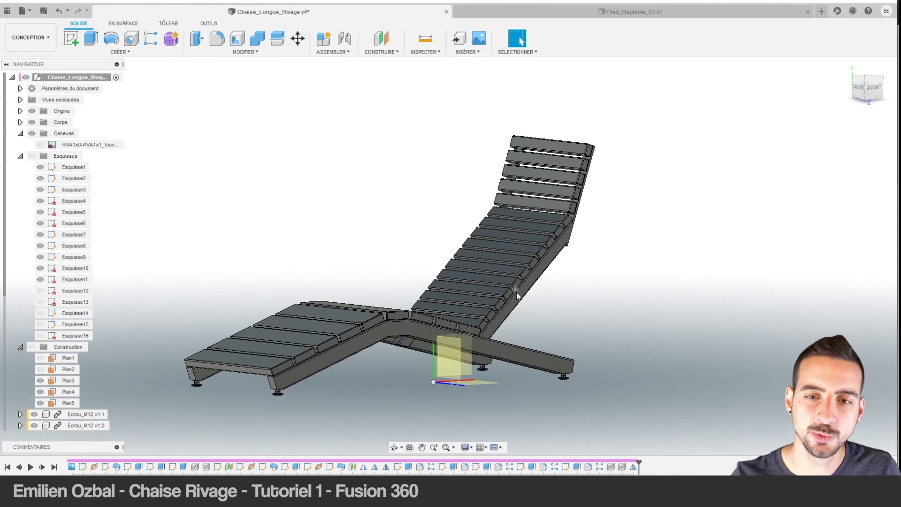
{"action": "middle_click_drag", "start_coordinate": [516, 291], "coordinate": [627, 135], "text": "shift"}
{"action": "scroll", "coordinate": [612, 153], "scroll_direction": "up", "scroll_amount": 3}
{"action": "scroll", "coordinate": [532, 164], "scroll_direction": "up", "scroll_amount": 2}
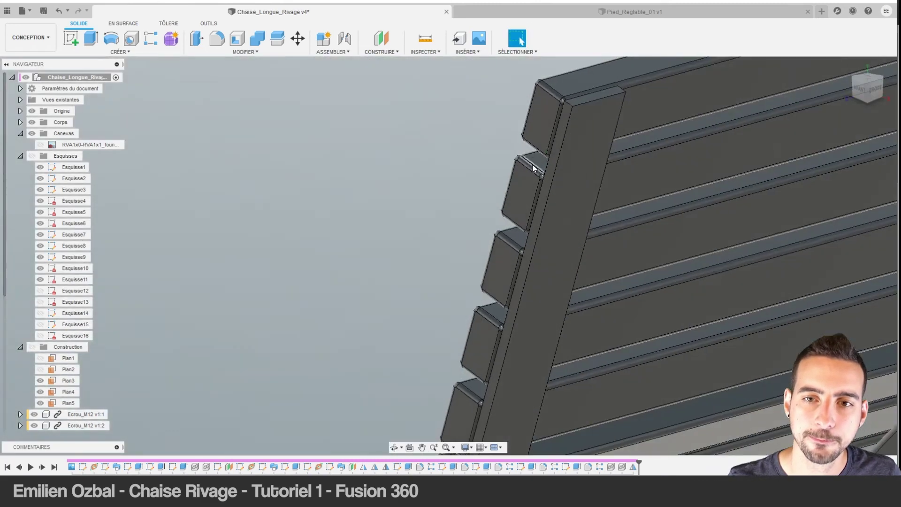
{"action": "middle_click_drag", "start_coordinate": [531, 164], "coordinate": [518, 225], "text": "shift"}
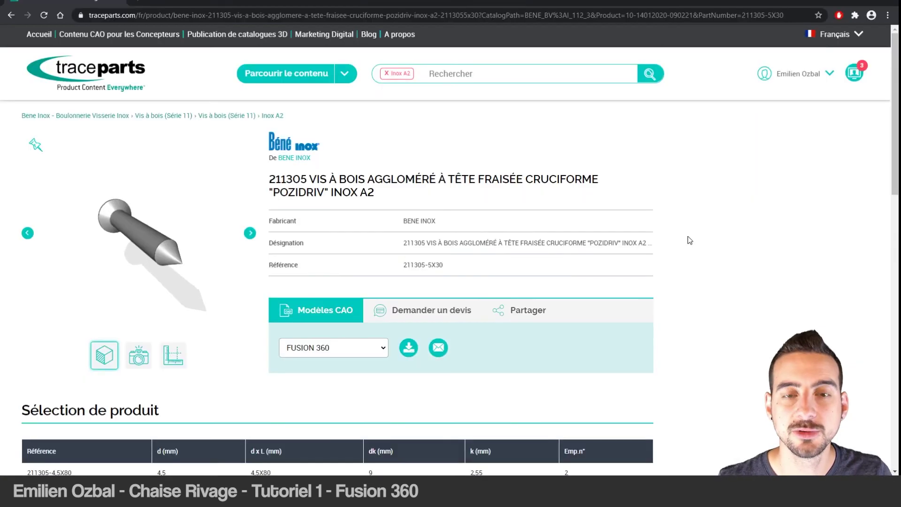
Download the 5x30 countersunk wood screw in FUSION 360 format and save it as Vis_bois_5x30.
{"action": "left_click", "coordinate": [408, 348]}
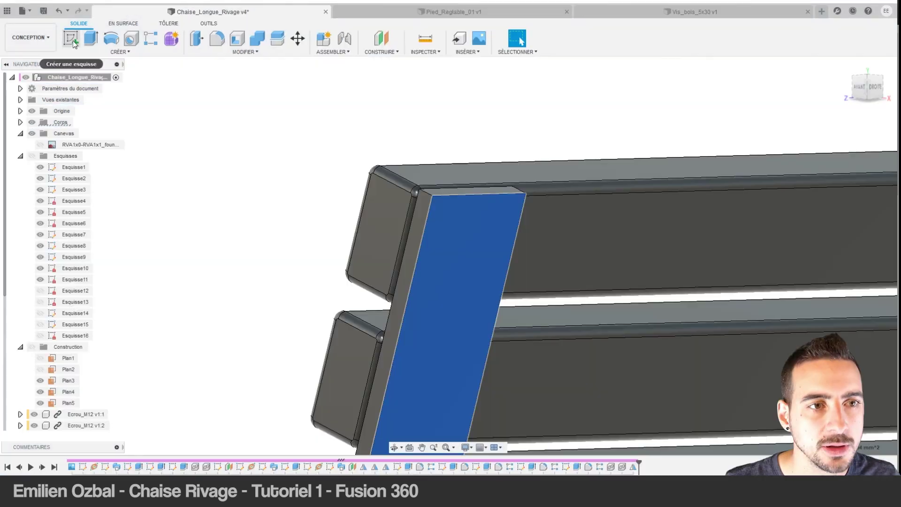
{"action": "left_click", "coordinate": [71, 39]}
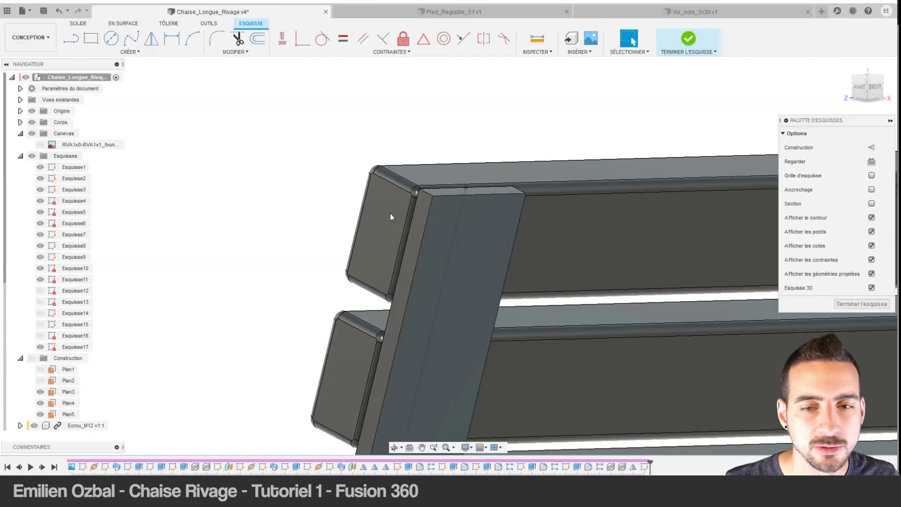
Sketch a Ø5.50 mm hole circle on the backrest upright's face.
{"action": "left_click", "coordinate": [473, 258]}
{"action": "middle_click_drag", "start_coordinate": [473, 258], "coordinate": [387, 169], "text": "shift"}
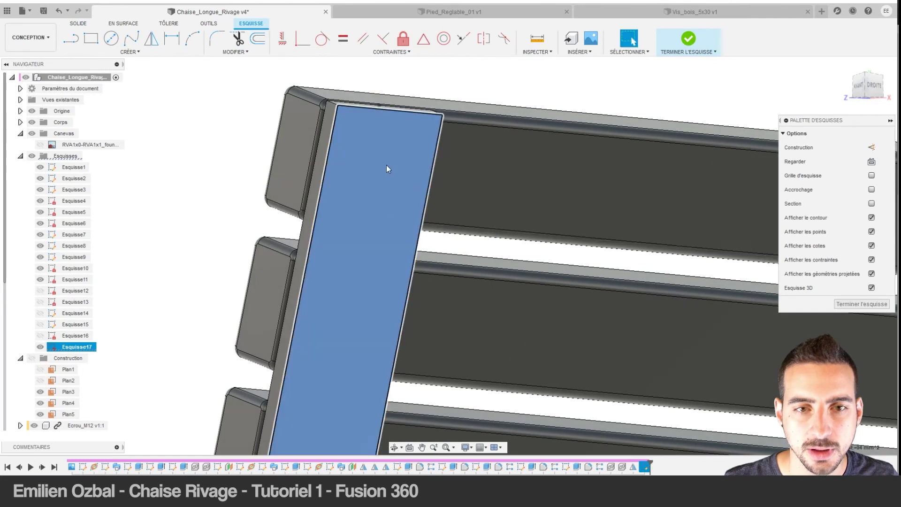
{"action": "left_click", "coordinate": [388, 169]}
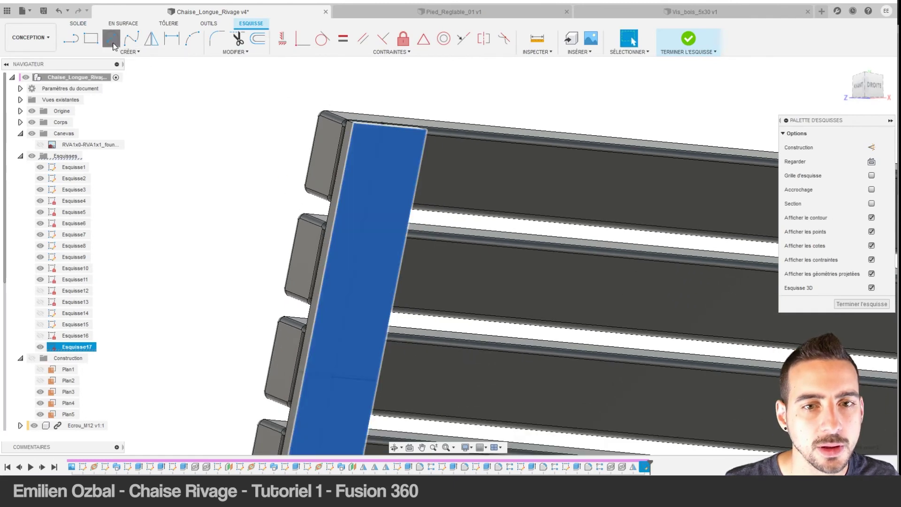
{"action": "left_click", "coordinate": [113, 44]}
{"action": "left_click", "coordinate": [380, 163]}
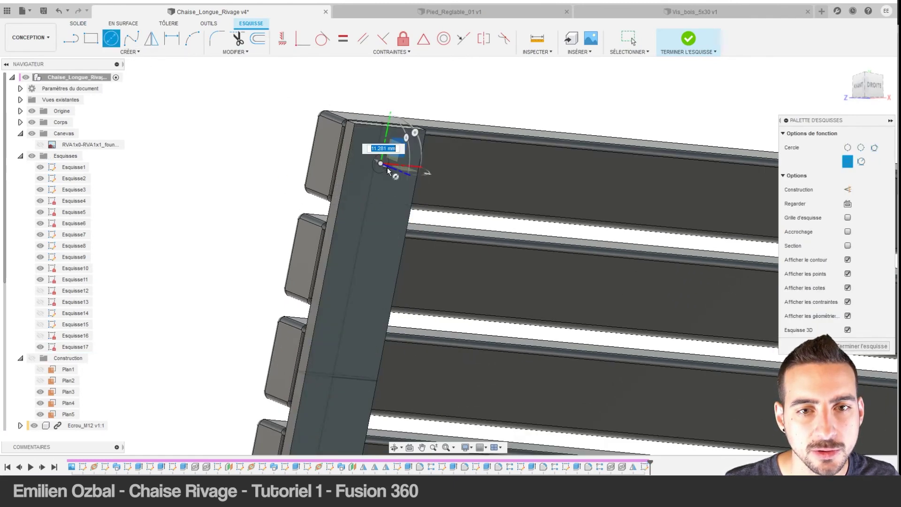
{"action": "scroll", "coordinate": [385, 168], "scroll_direction": "up", "scroll_amount": 2}
{"action": "key", "text": "d"}
{"action": "left_click", "coordinate": [376, 157]}
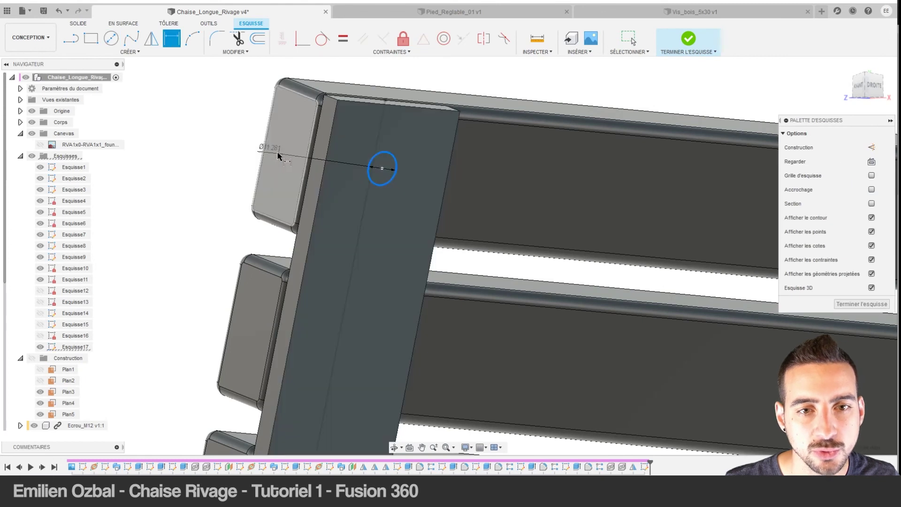
{"action": "left_click", "coordinate": [263, 145]}
{"action": "type", "text": ".5"}
{"action": "key", "text": "Return"}
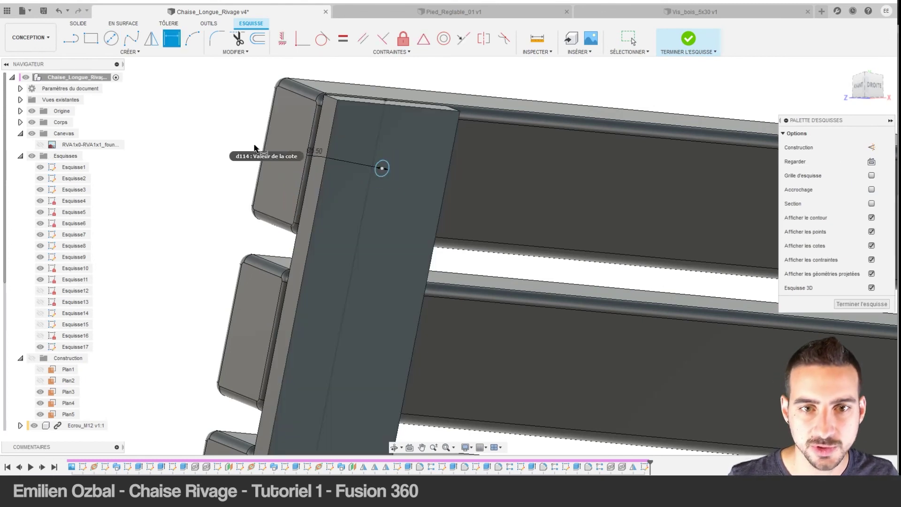
{"action": "scroll", "coordinate": [408, 115], "scroll_direction": "up", "scroll_amount": 2}
{"action": "key", "text": "Escape"}
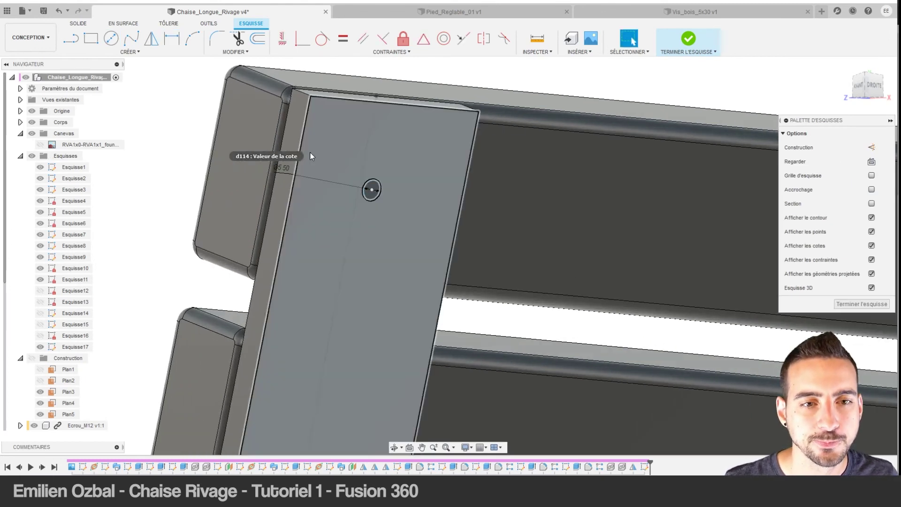
Draw a vertical line from the upright's top edge to the circle centre.
{"action": "key", "text": "l"}
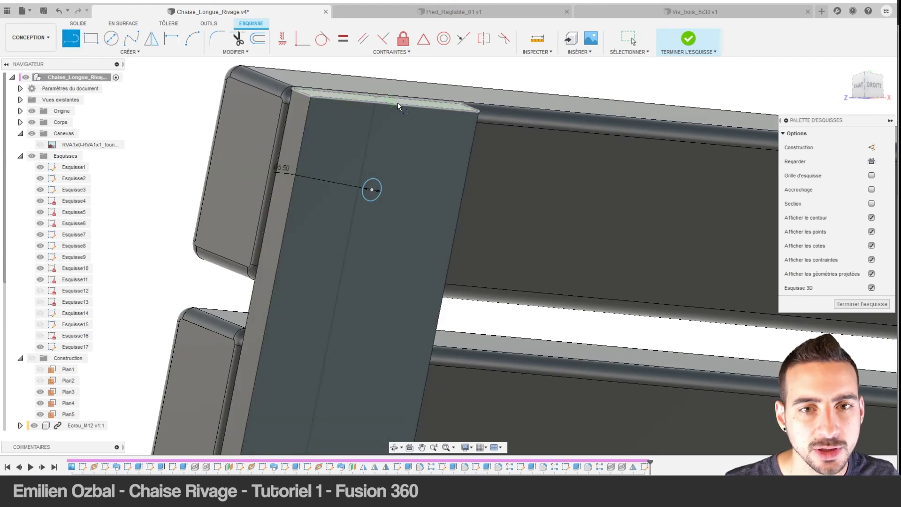
{"action": "left_click", "coordinate": [394, 103]}
{"action": "left_click", "coordinate": [371, 189]}
{"action": "key", "text": "Escape"}
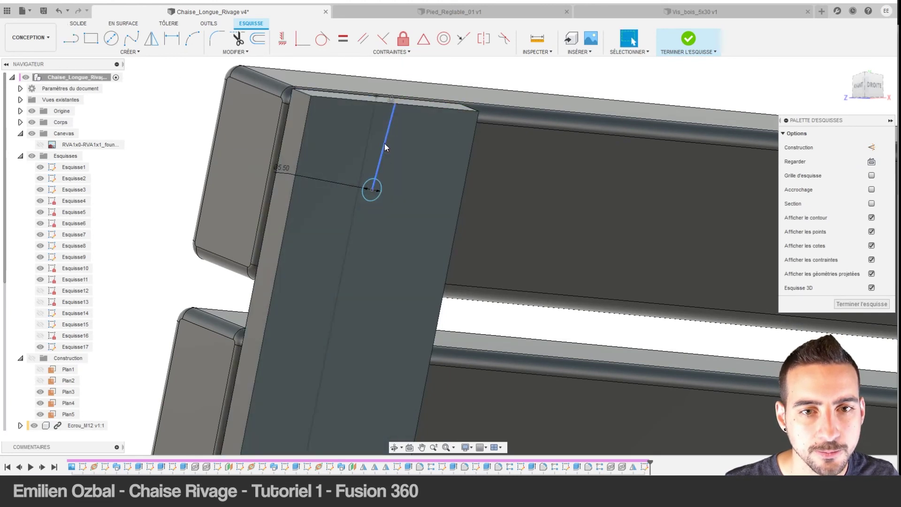
{"action": "left_click", "coordinate": [385, 147]}
{"action": "left_click", "coordinate": [282, 39]}
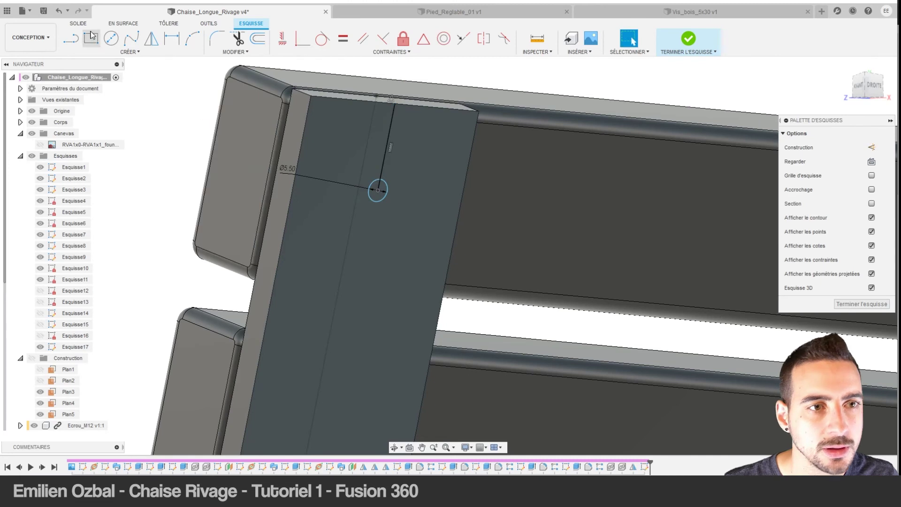
{"action": "left_click", "coordinate": [74, 42]}
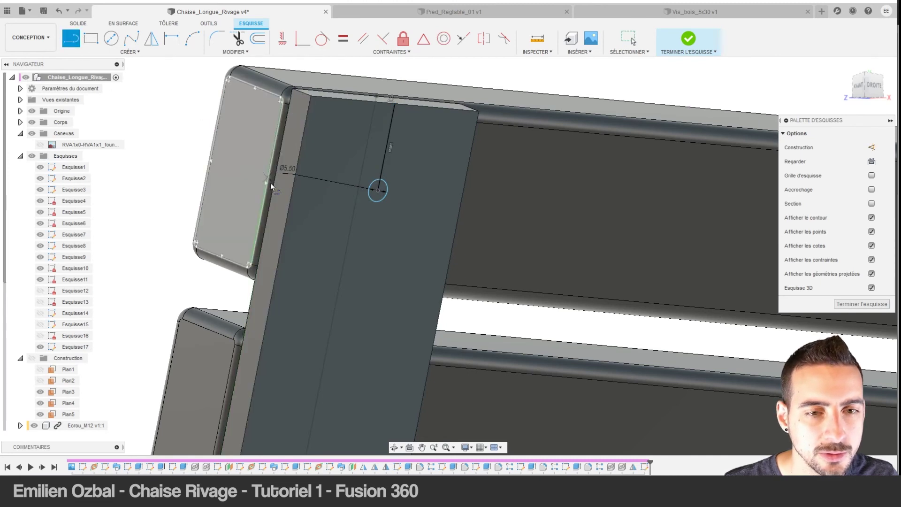
{"action": "key", "text": "Escape"}
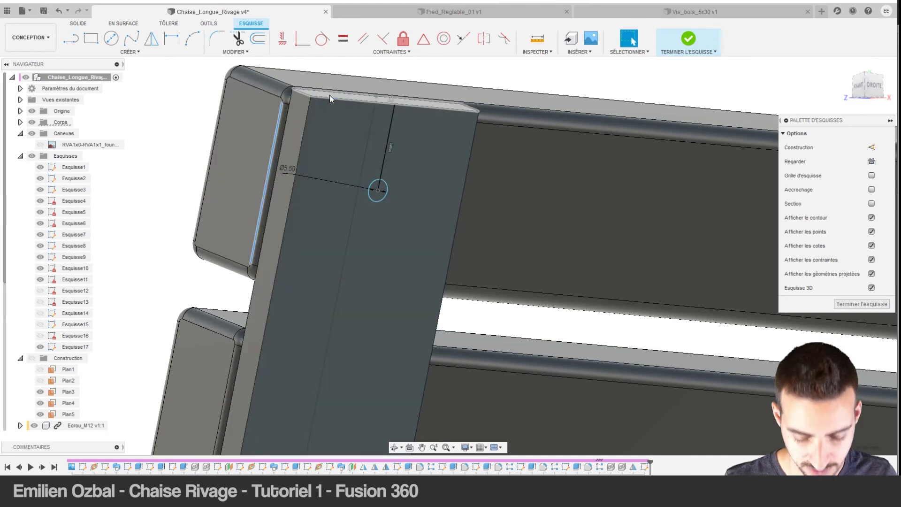
Project the leg face and add a horizontal construction line from the hole centre to its left edge.
{"action": "key", "text": "p"}
{"action": "left_click", "coordinate": [563, 188]}
{"action": "left_click", "coordinate": [715, 181]}
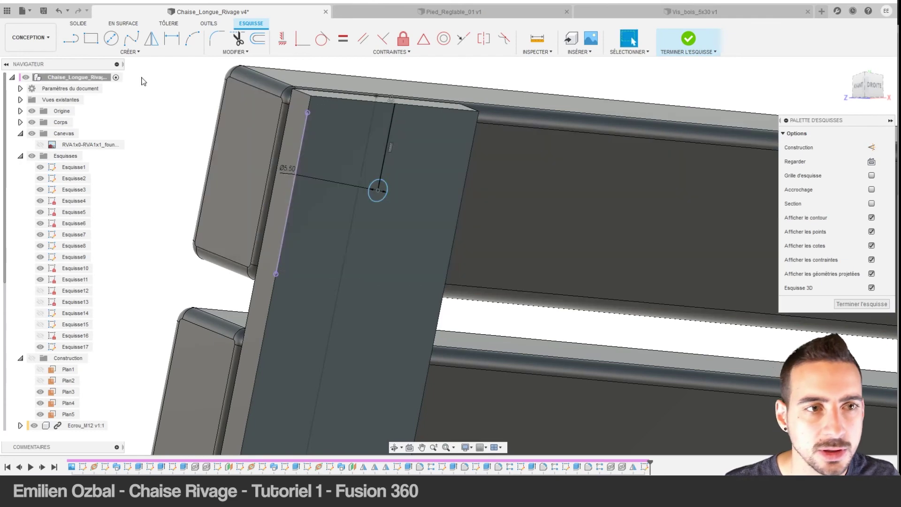
{"action": "left_click", "coordinate": [71, 41]}
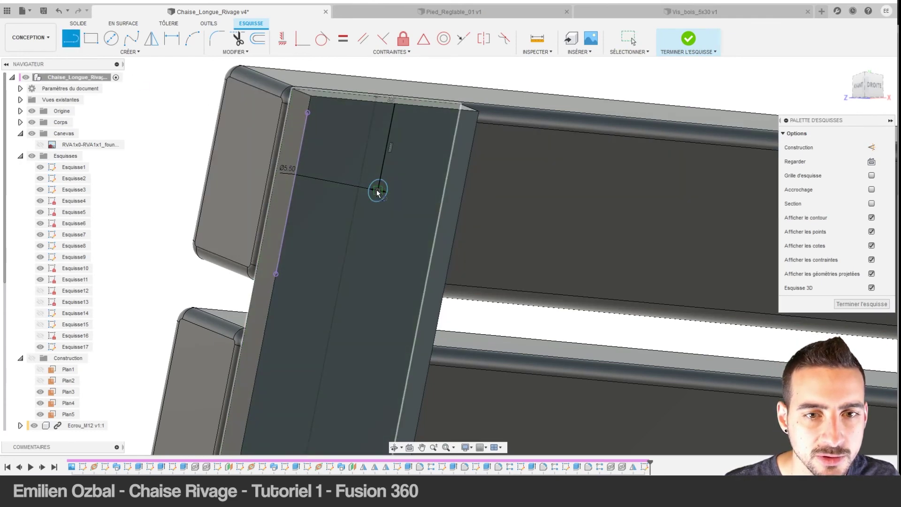
{"action": "left_click", "coordinate": [377, 190]}
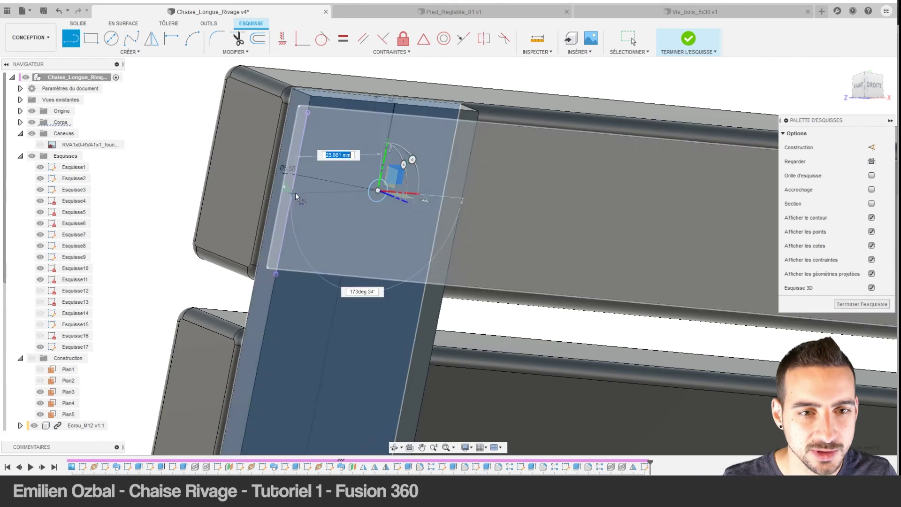
{"action": "left_click", "coordinate": [291, 192]}
{"action": "key", "text": "Escape"}
{"action": "left_click", "coordinate": [332, 194]}
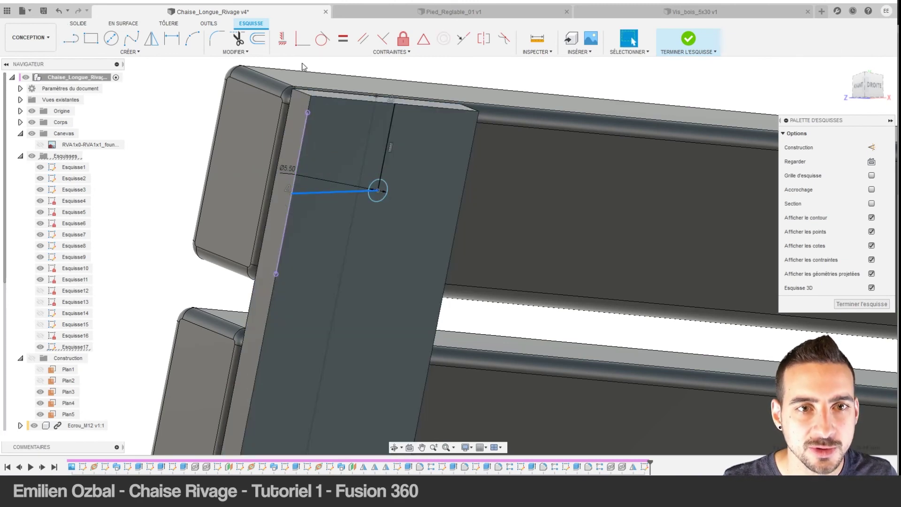
{"action": "left_click", "coordinate": [283, 42]}
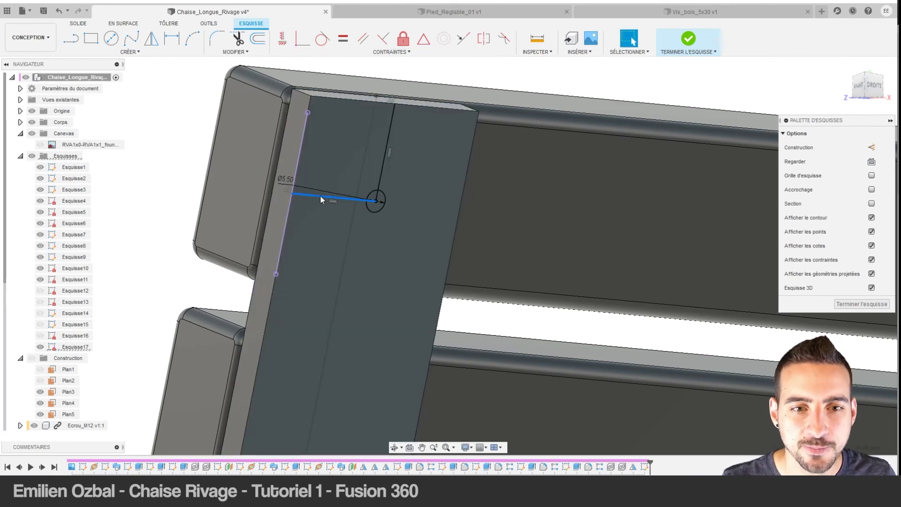
{"action": "key", "text": "x"}
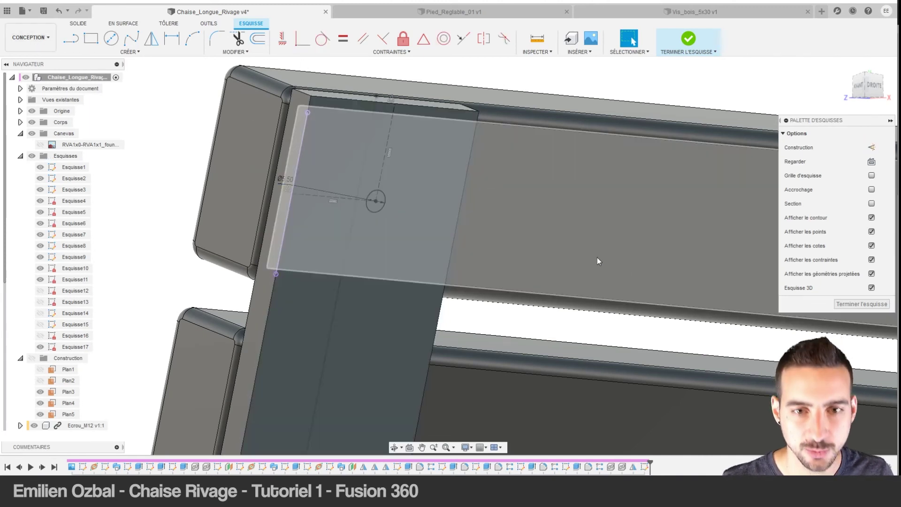
Extrude the hole circle symmetrically to about 29.9 mm.
{"action": "key", "text": "e"}
{"action": "middle_click_drag", "start_coordinate": [392, 212], "coordinate": [426, 205], "text": "shift"}
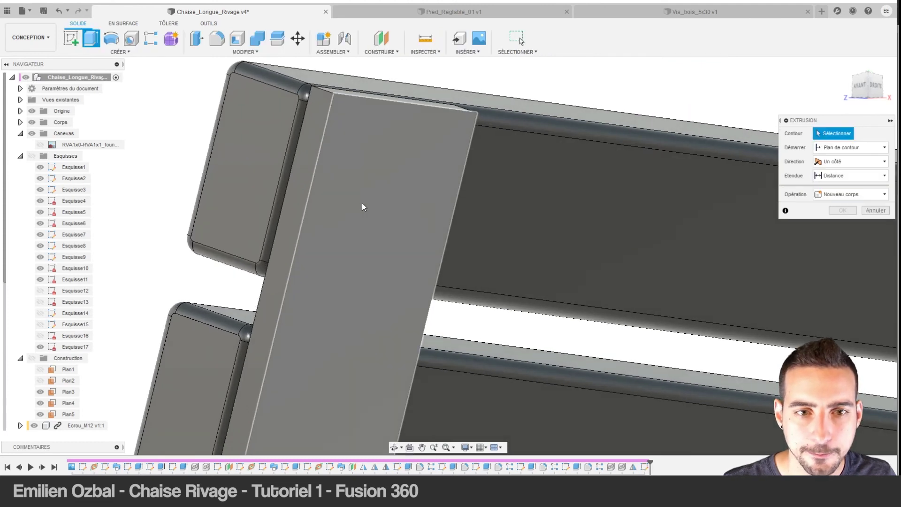
{"action": "left_click", "coordinate": [30, 123]}
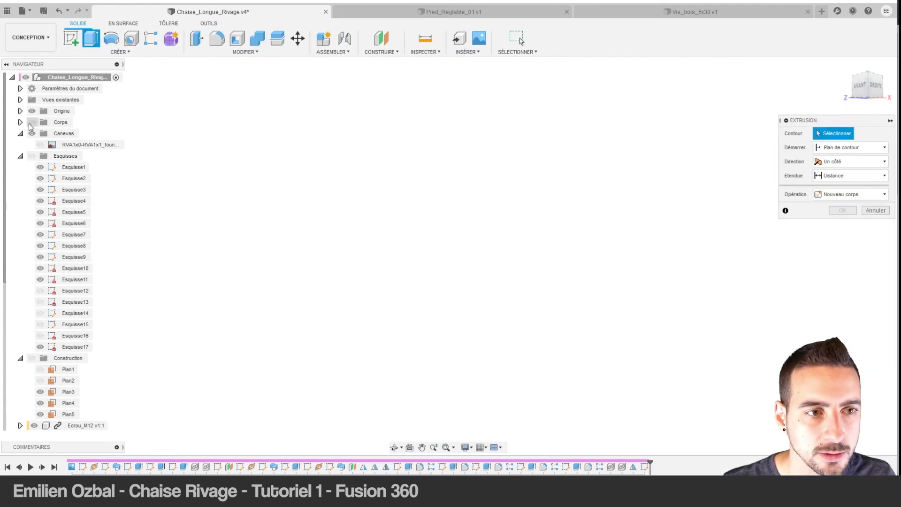
{"action": "left_click", "coordinate": [32, 156]}
{"action": "left_click", "coordinate": [382, 202]}
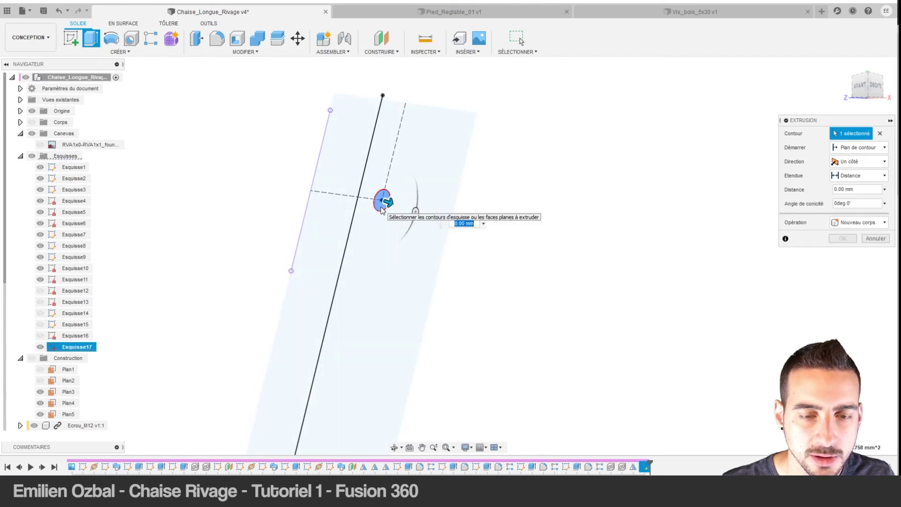
{"action": "left_click_drag", "start_coordinate": [386, 202], "coordinate": [290, 168]}
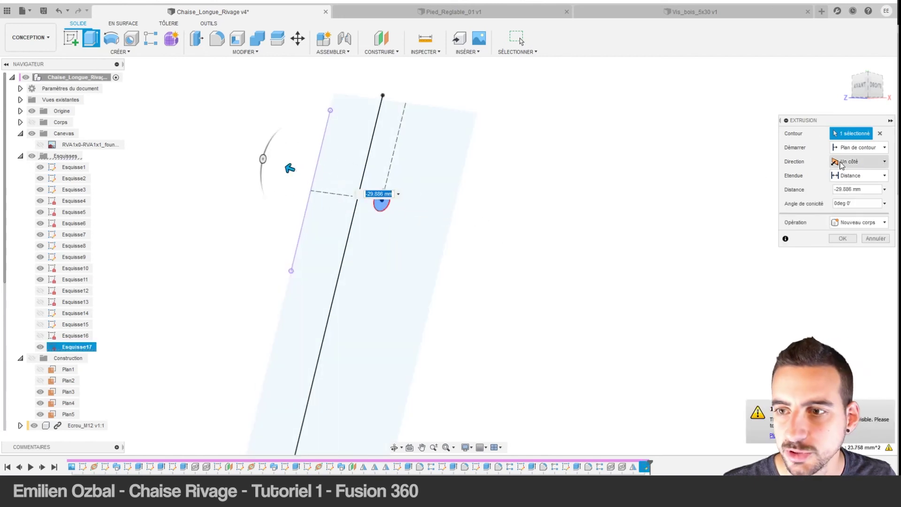
{"action": "left_click", "coordinate": [858, 161]}
{"action": "left_click", "coordinate": [848, 193]}
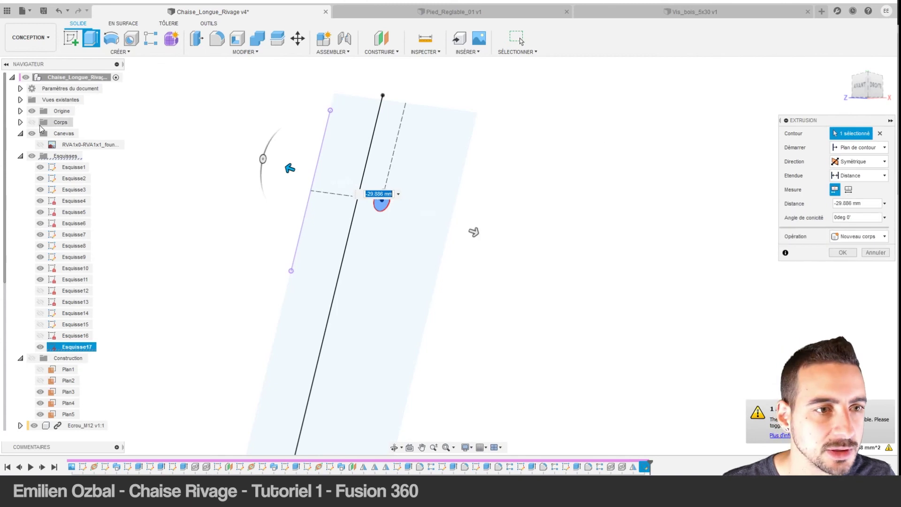
Make the extrusion a cut through Corps2 only, excluding Corps29, and apply it.
{"action": "left_click", "coordinate": [31, 122]}
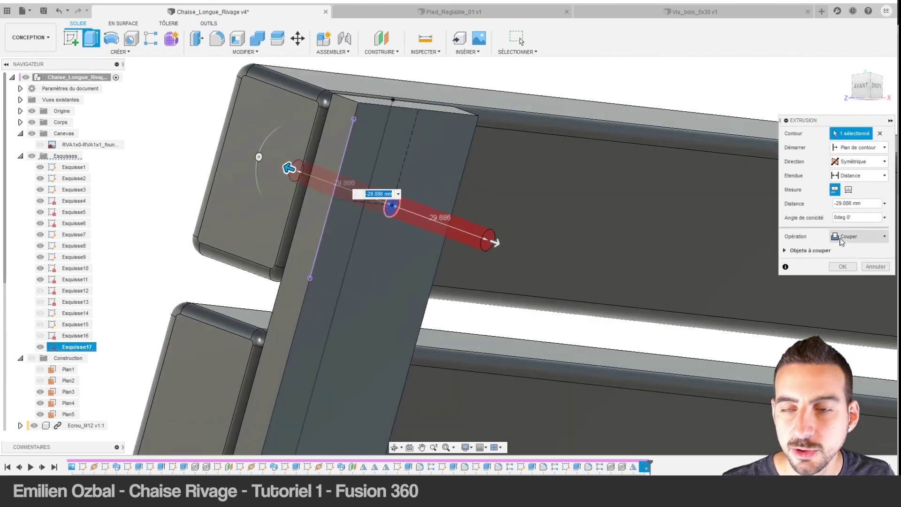
{"action": "middle_click_drag", "start_coordinate": [356, 178], "coordinate": [278, 157], "text": "shift"}
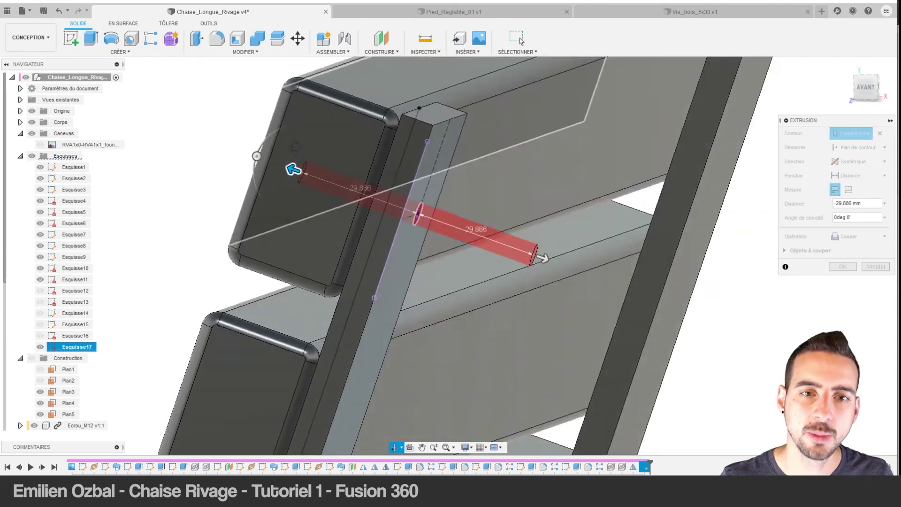
{"action": "left_click", "coordinate": [786, 252]}
{"action": "left_click", "coordinate": [789, 266]}
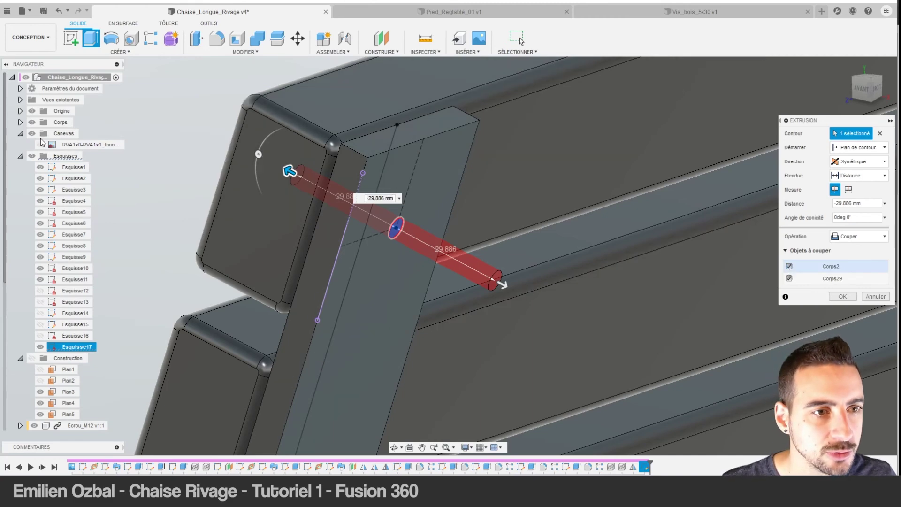
{"action": "left_click", "coordinate": [20, 122]}
{"action": "scroll", "coordinate": [21, 126], "scroll_direction": "down", "scroll_amount": 2}
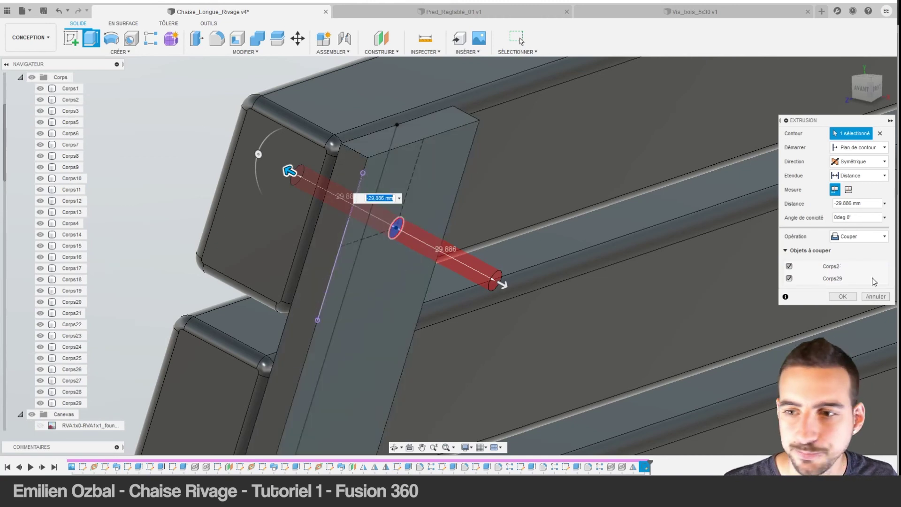
{"action": "left_click", "coordinate": [789, 278]}
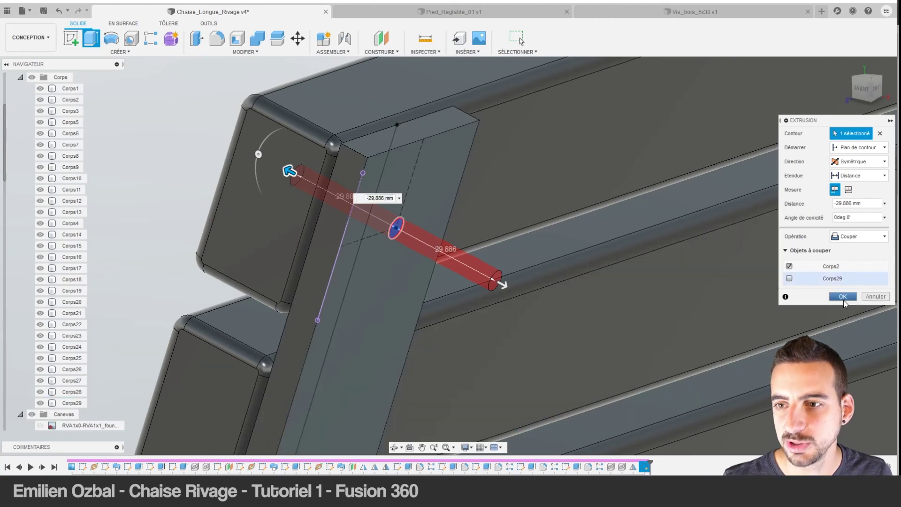
{"action": "left_click", "coordinate": [843, 298]}
Chamfer the hole's edge in Corps2 with a 2 mm equal-distance chamfer.
{"action": "middle_click_drag", "start_coordinate": [408, 246], "coordinate": [427, 230], "text": "shift"}
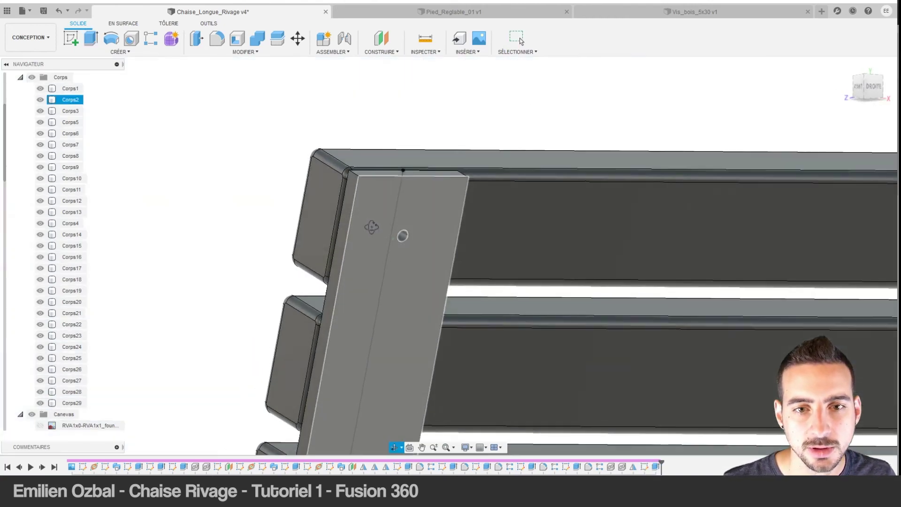
{"action": "scroll", "coordinate": [427, 230], "scroll_direction": "up", "scroll_amount": 3}
{"action": "scroll", "coordinate": [426, 229], "scroll_direction": "up", "scroll_amount": 2}
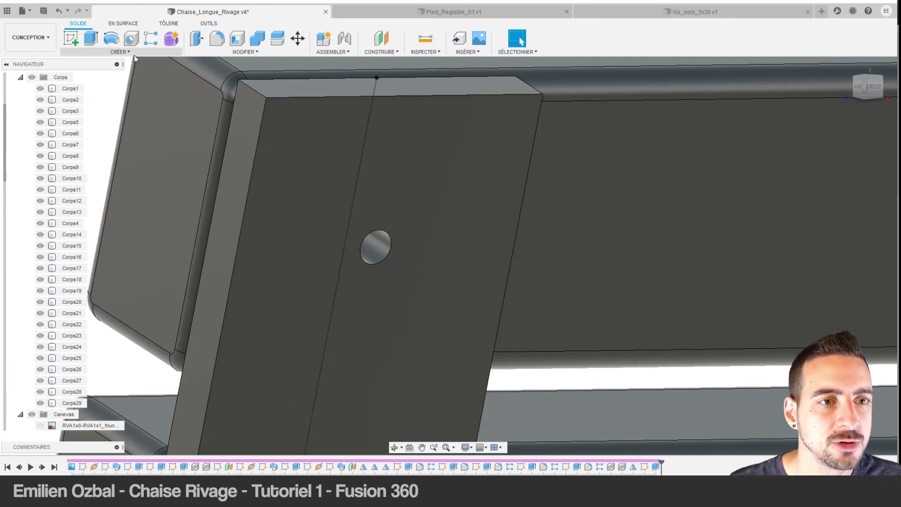
{"action": "left_click", "coordinate": [212, 52]}
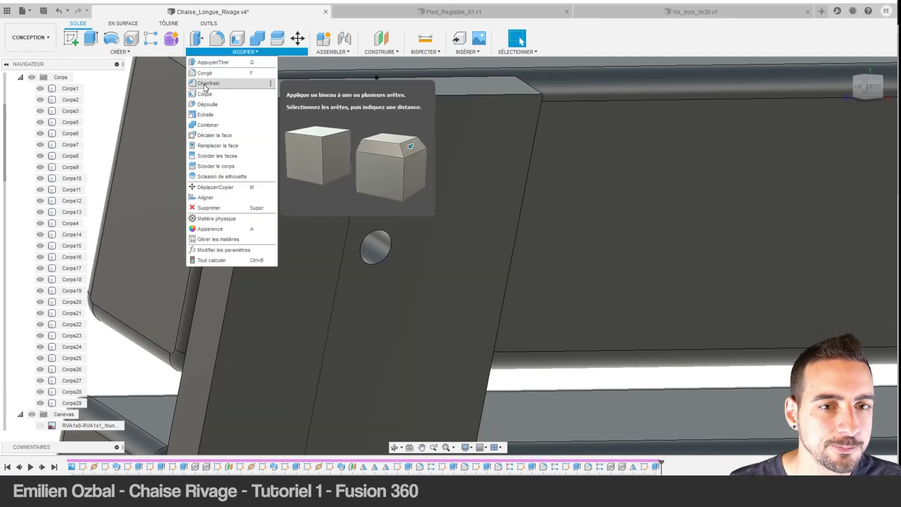
{"action": "left_click", "coordinate": [208, 83]}
{"action": "left_click", "coordinate": [383, 233]}
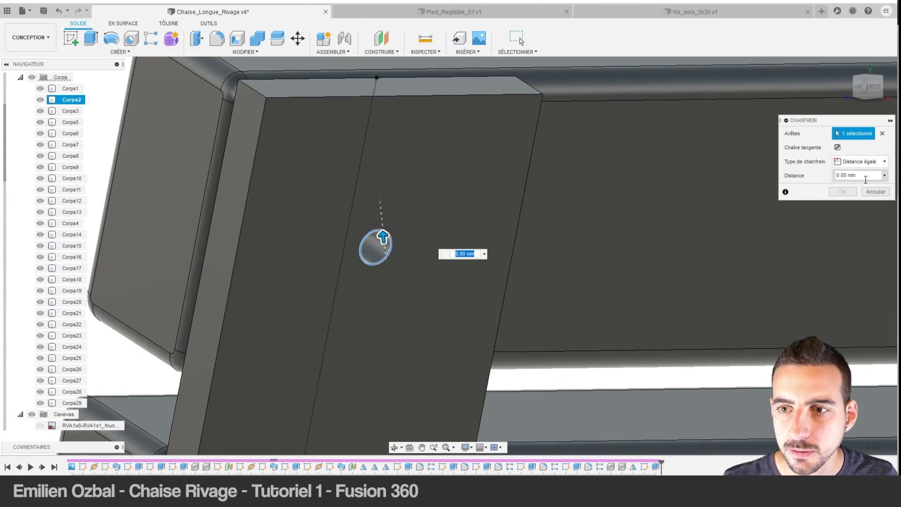
{"action": "left_click", "coordinate": [860, 165]}
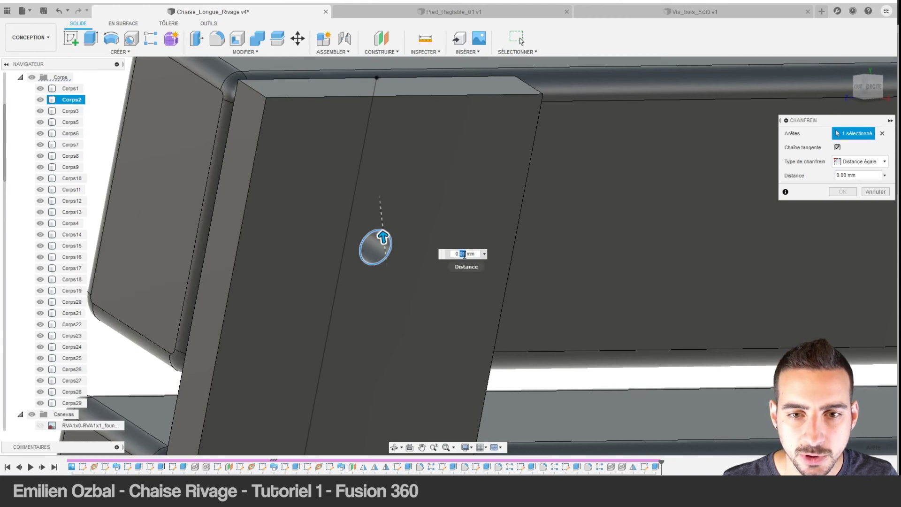
{"action": "type", "text": "2"}
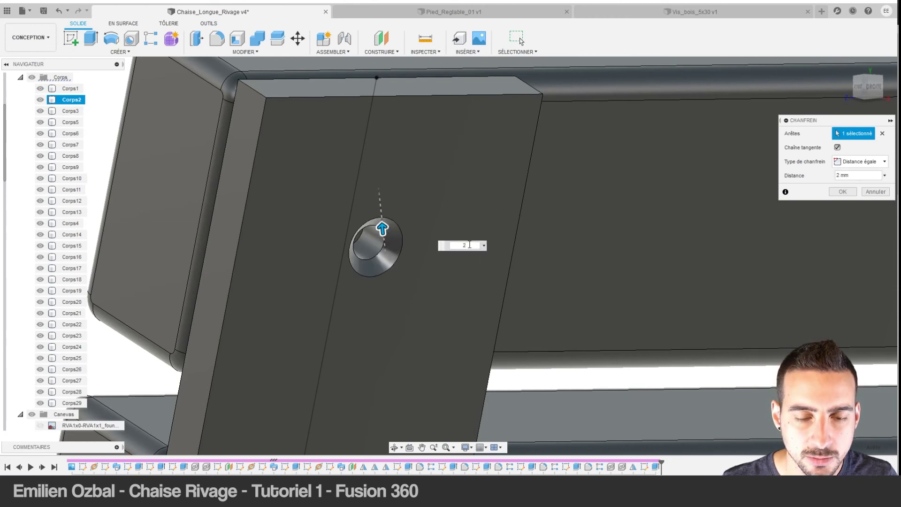
{"action": "mouse_move", "coordinate": [482, 263]}
{"action": "middle_mouse_down", "text": "shift"}
{"action": "mouse_move", "coordinate": [406, 198]}
{"action": "mouse_move", "coordinate": [449, 230]}
{"action": "middle_mouse_up", "text": "shift"}
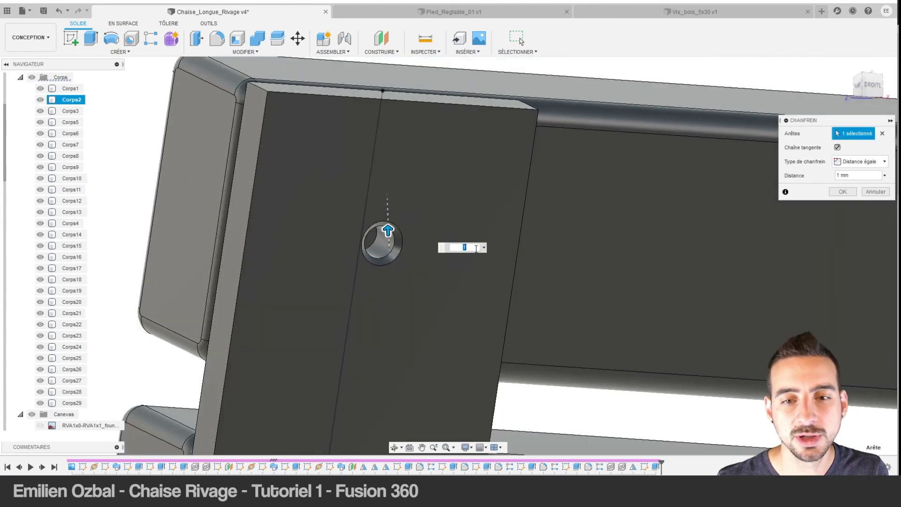
{"action": "type", "text": "2"}
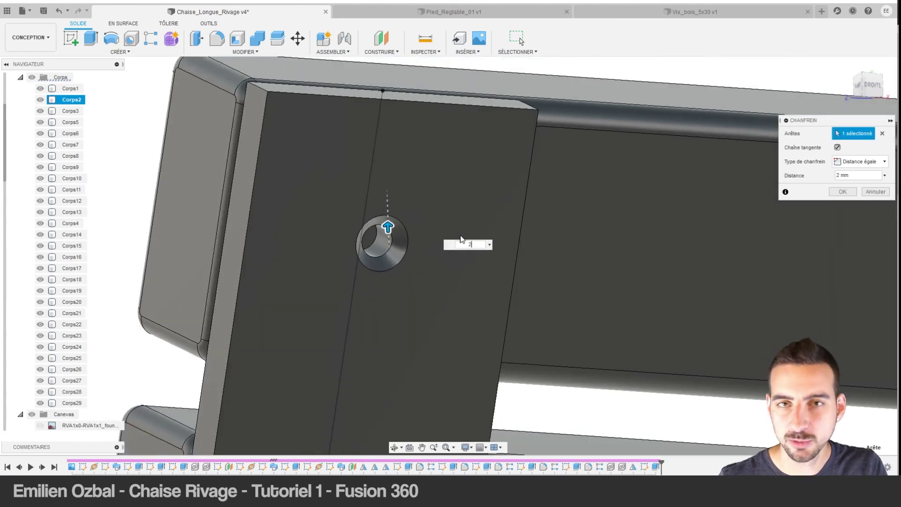
{"action": "left_click", "coordinate": [842, 192]}
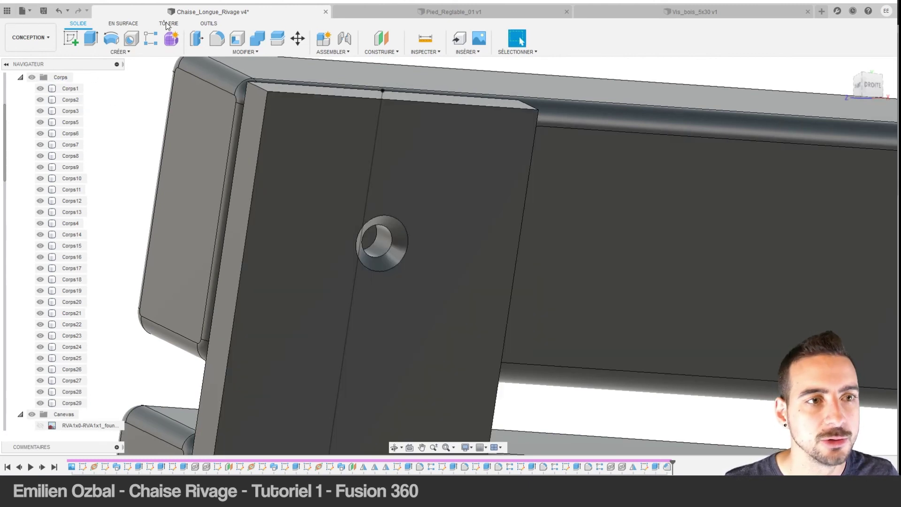
Save a new version, then insert the Vis_bois_5x30 wood screw from the project's file list.
{"action": "left_click", "coordinate": [43, 10]}
{"action": "left_click", "coordinate": [454, 248]}
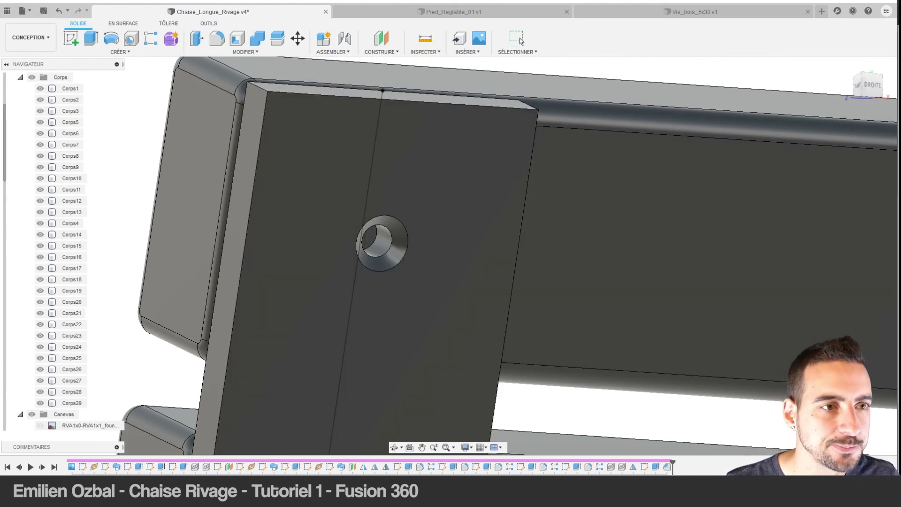
{"action": "left_click", "coordinate": [7, 11]}
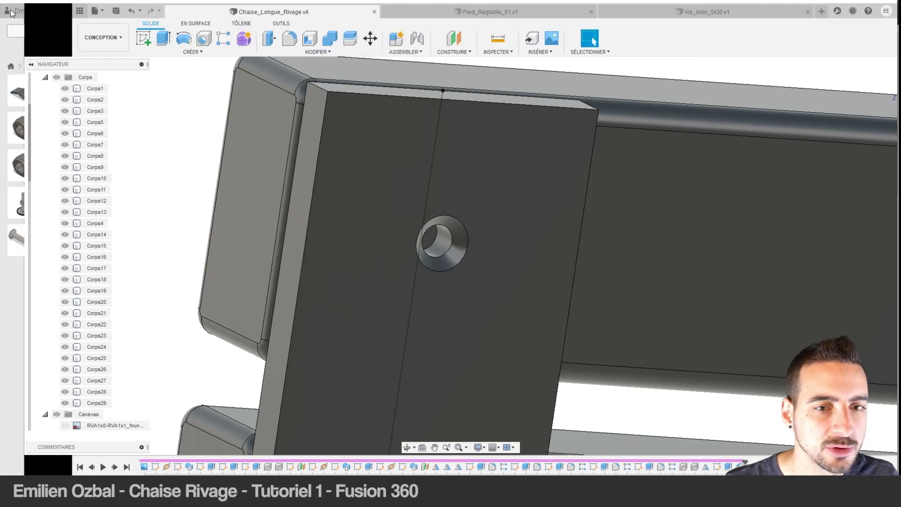
{"action": "left_click_drag", "start_coordinate": [60, 239], "coordinate": [630, 398]}
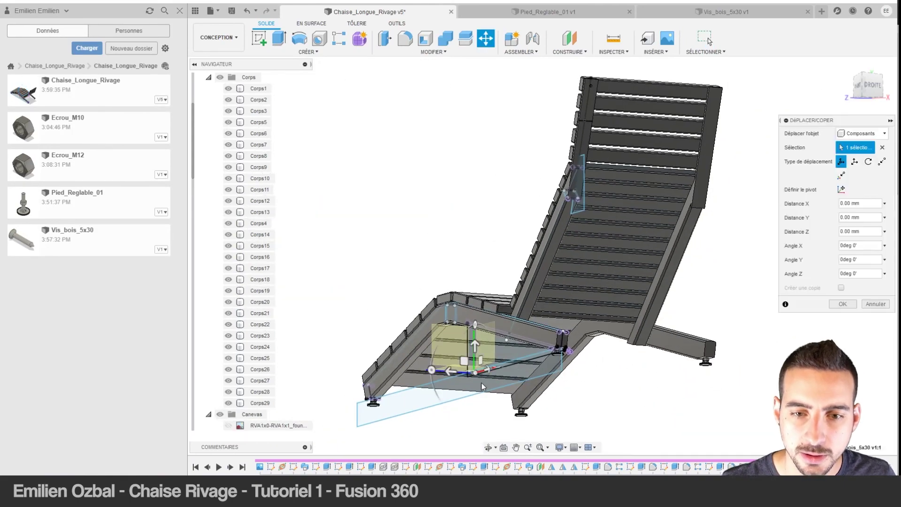
Accept the wood screw's placement with OK in Move/Copy.
{"action": "scroll", "coordinate": [425, 340], "scroll_direction": "up", "scroll_amount": 5}
{"action": "middle_click_drag", "start_coordinate": [425, 341], "coordinate": [695, 61], "text": "shift"}
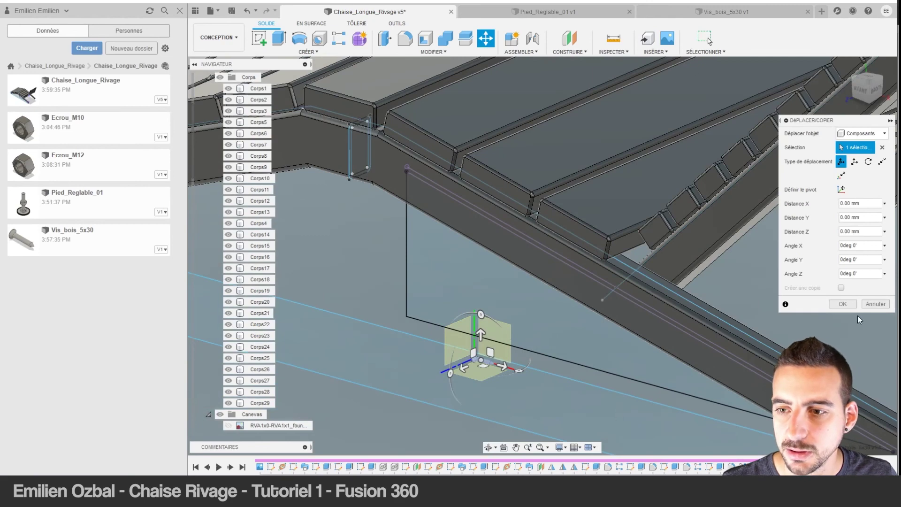
{"action": "left_click", "coordinate": [842, 304]}
{"action": "scroll", "coordinate": [476, 371], "scroll_direction": "up", "scroll_amount": 3}
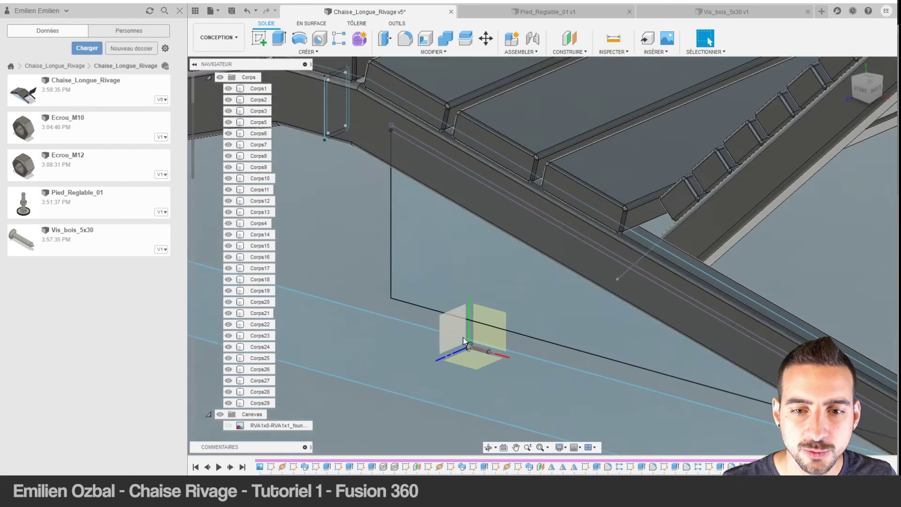
{"action": "scroll", "coordinate": [476, 371], "scroll_direction": "up", "scroll_amount": 3}
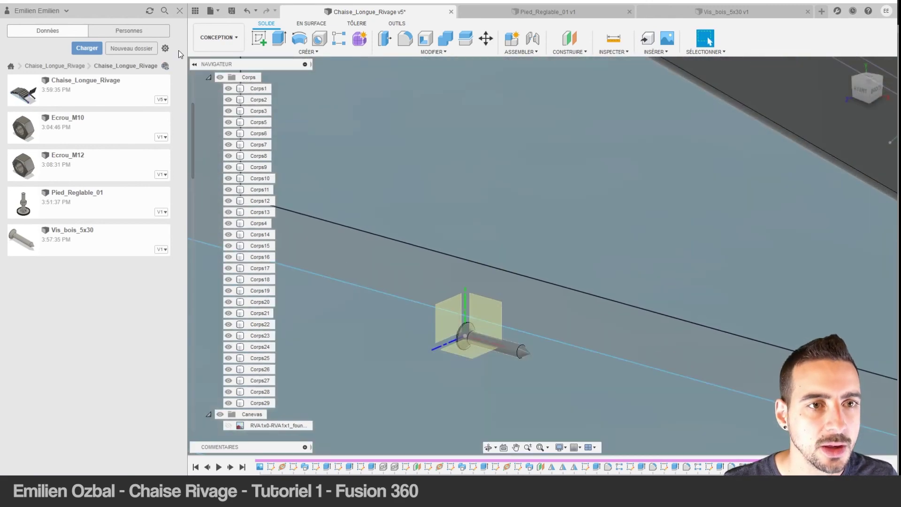
Close the Data panel so the model view fills the full window width.
{"action": "left_click", "coordinate": [179, 11]}
{"action": "scroll", "coordinate": [322, 303], "scroll_direction": "down", "scroll_amount": 3}
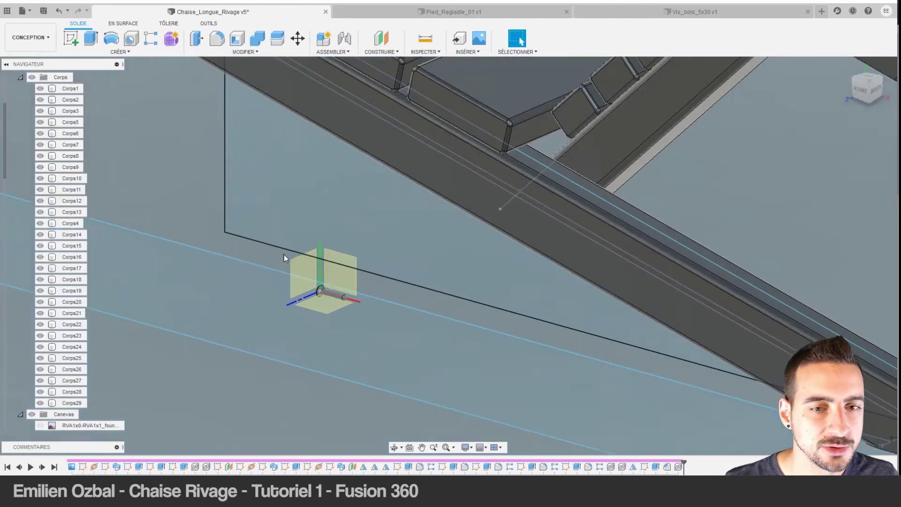
{"action": "scroll", "coordinate": [283, 254], "scroll_direction": "down", "scroll_amount": 3}
{"action": "scroll", "coordinate": [291, 246], "scroll_direction": "down", "scroll_amount": 2}
{"action": "scroll", "coordinate": [262, 239], "scroll_direction": "down", "scroll_amount": 2}
{"action": "scroll", "coordinate": [262, 235], "scroll_direction": "up", "scroll_amount": 1}
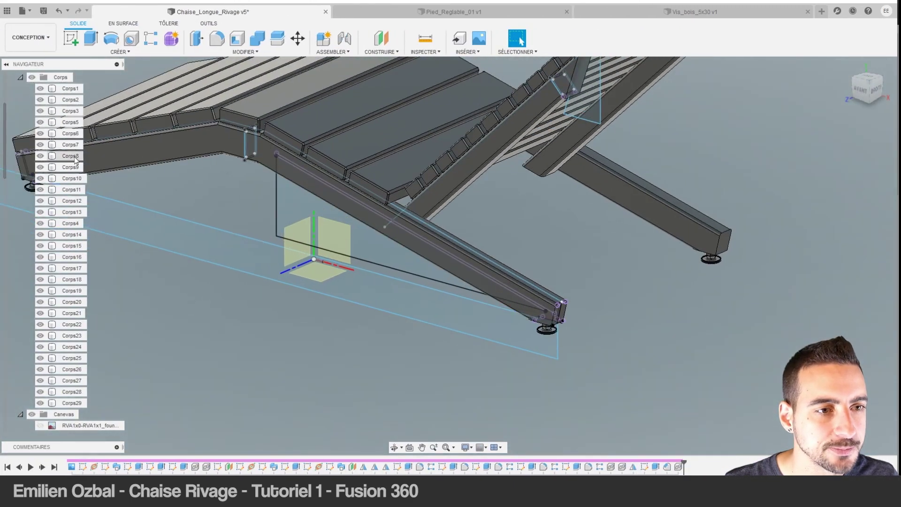
Collapse the Corps and Esquisses folders and hide all sketches.
{"action": "left_click", "coordinate": [21, 78]}
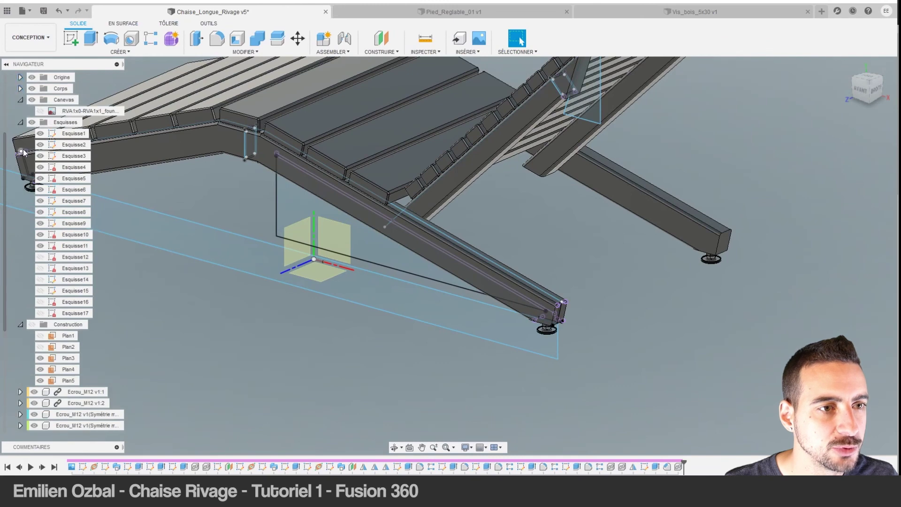
{"action": "left_click", "coordinate": [19, 123]}
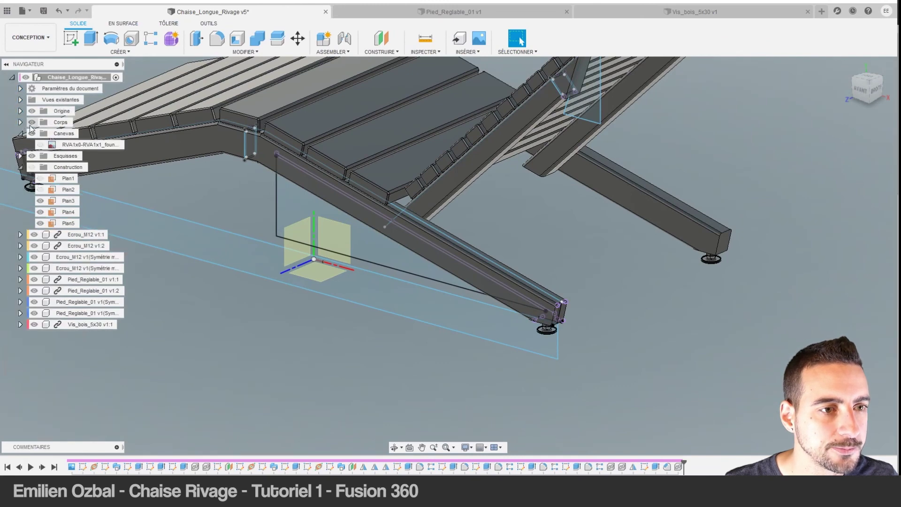
{"action": "left_click", "coordinate": [30, 156]}
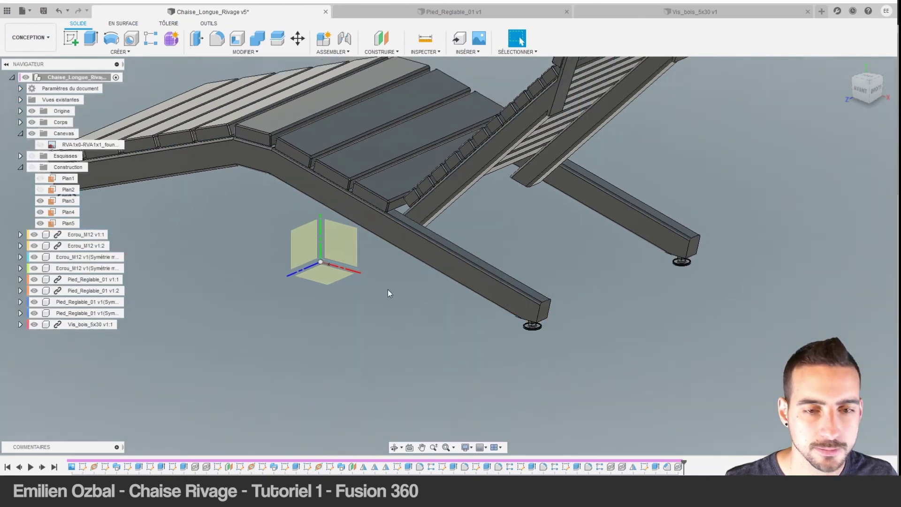
{"action": "scroll", "coordinate": [202, 258], "scroll_direction": "up", "scroll_amount": 2}
{"action": "scroll", "coordinate": [350, 255], "scroll_direction": "down", "scroll_amount": 5}
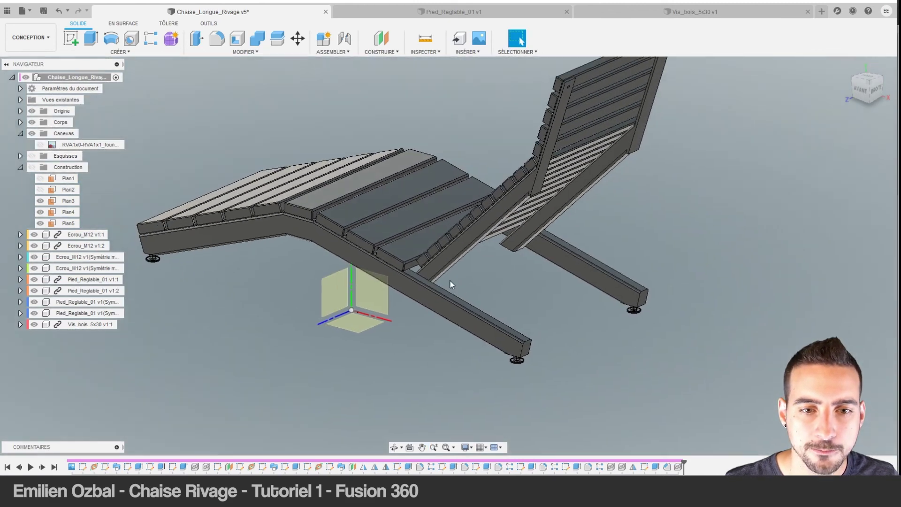
{"action": "scroll", "coordinate": [336, 294], "scroll_direction": "up", "scroll_amount": 4}
{"action": "scroll", "coordinate": [336, 293], "scroll_direction": "up", "scroll_amount": 2}
{"action": "scroll", "coordinate": [329, 289], "scroll_direction": "up", "scroll_amount": 2}
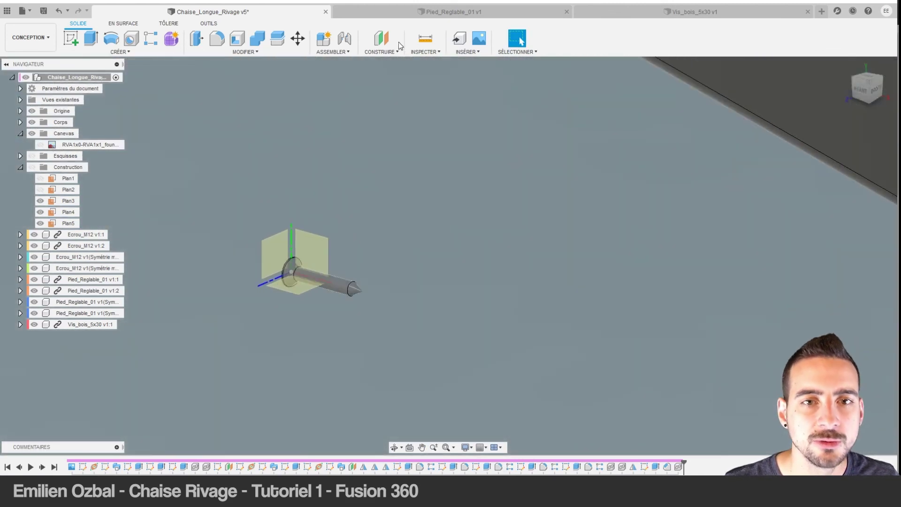
Start a joint, picking the wood screw and then the countersunk hole's centre.
{"action": "left_click", "coordinate": [347, 46]}
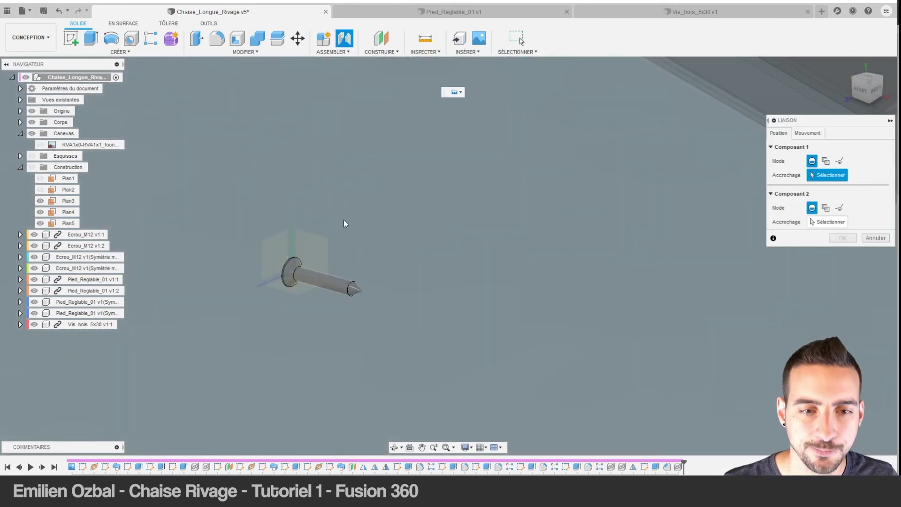
{"action": "left_click", "coordinate": [337, 283]}
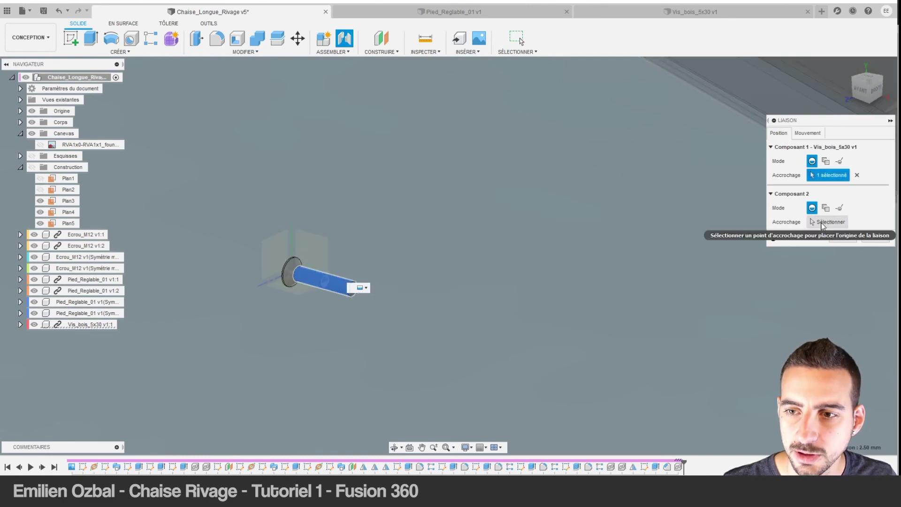
{"action": "middle_click_drag", "start_coordinate": [392, 250], "coordinate": [544, 207]}
{"action": "scroll", "coordinate": [543, 204], "scroll_direction": "down", "scroll_amount": 3}
{"action": "scroll", "coordinate": [582, 129], "scroll_direction": "up", "scroll_amount": 5}
{"action": "scroll", "coordinate": [590, 134], "scroll_direction": "up", "scroll_amount": 3}
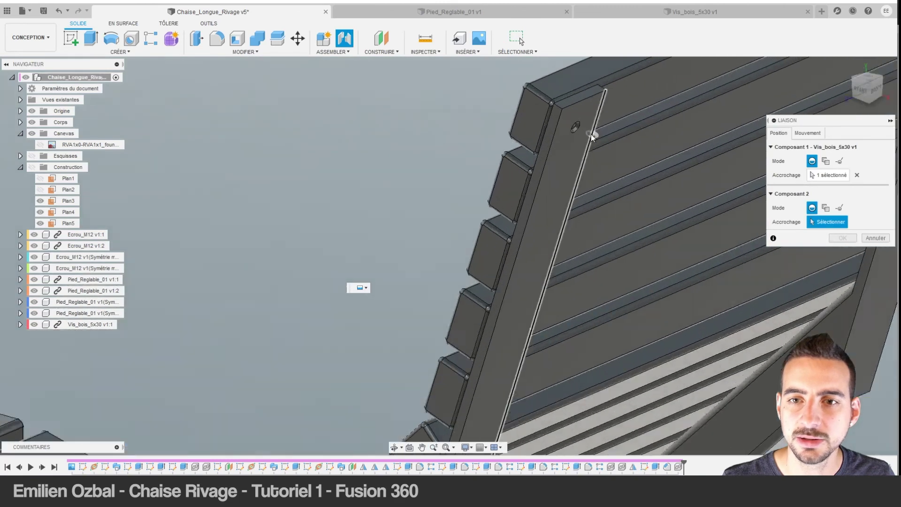
{"action": "scroll", "coordinate": [579, 123], "scroll_direction": "up", "scroll_amount": 3}
{"action": "scroll", "coordinate": [517, 114], "scroll_direction": "up", "scroll_amount": 2}
{"action": "left_click", "coordinate": [510, 111]}
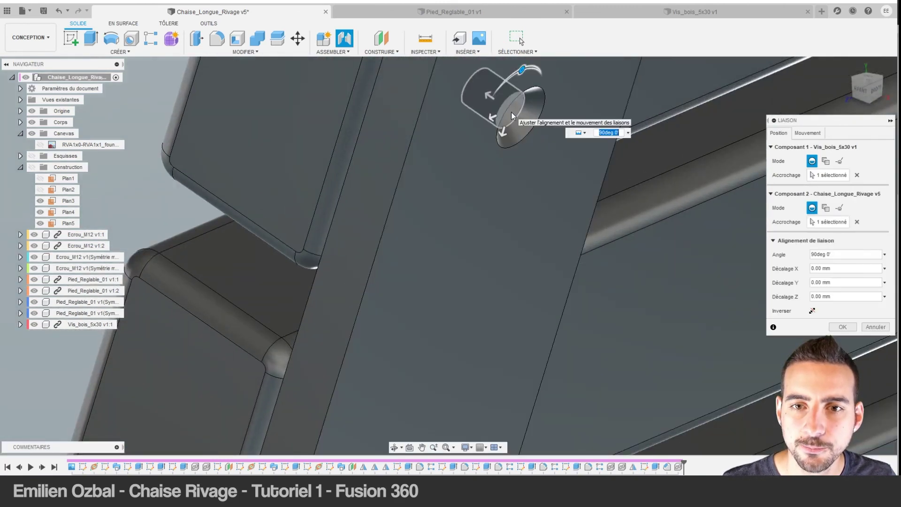
Set the joint motion to Cylindrique about Axe Z.
{"action": "left_click", "coordinate": [808, 133]}
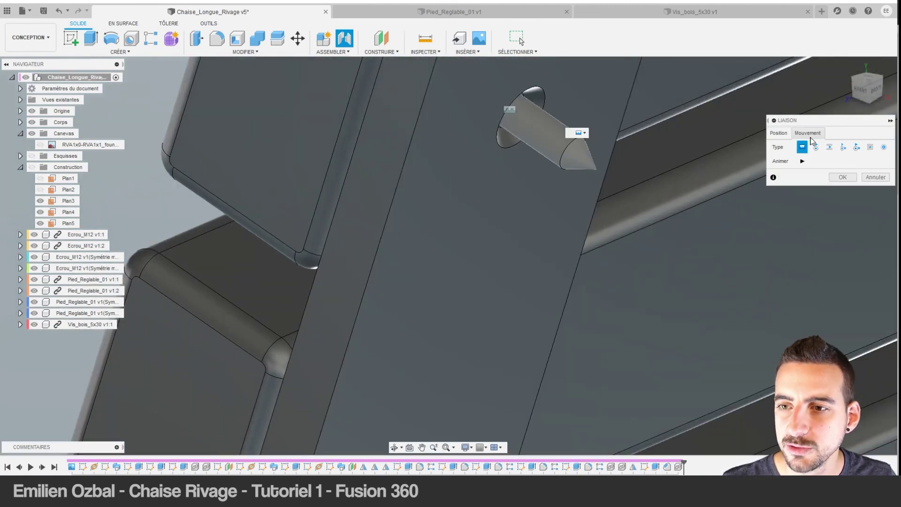
{"action": "left_click", "coordinate": [843, 148]}
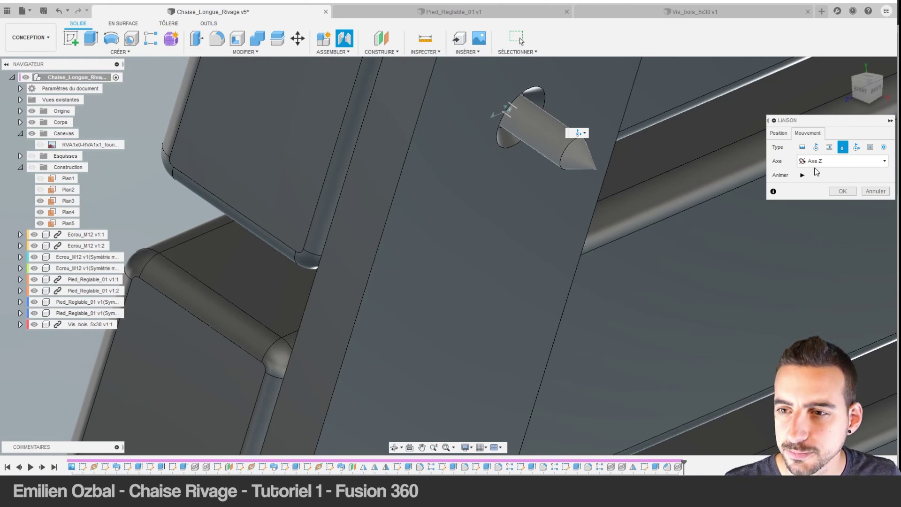
{"action": "middle_click_drag", "start_coordinate": [637, 123], "coordinate": [488, 208]}
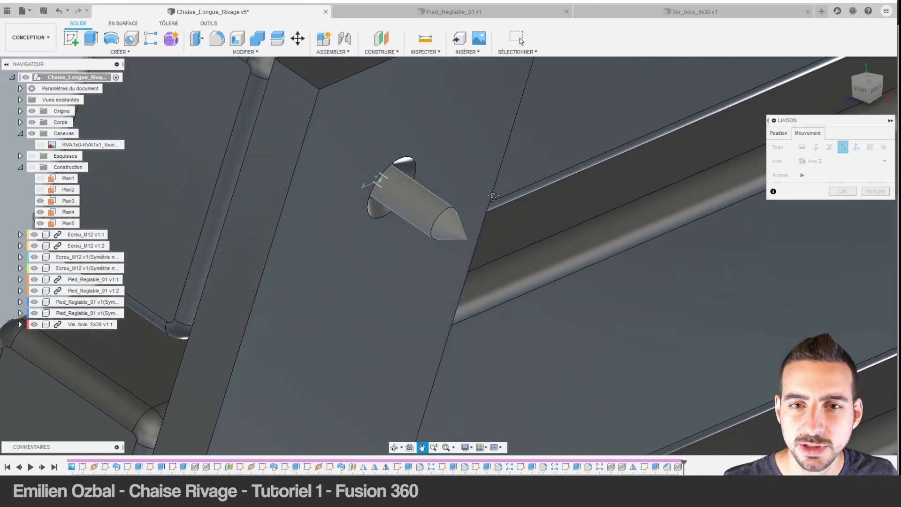
{"action": "left_click", "coordinate": [831, 147]}
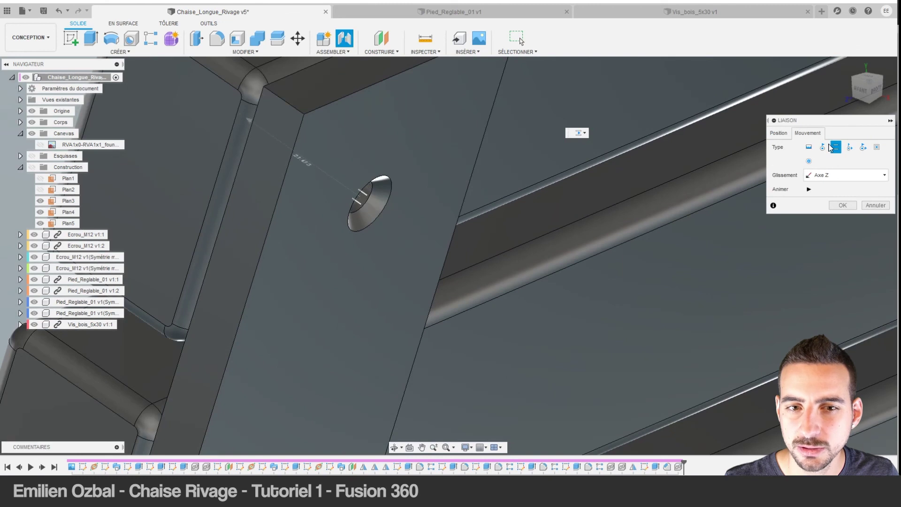
{"action": "left_click", "coordinate": [861, 147]}
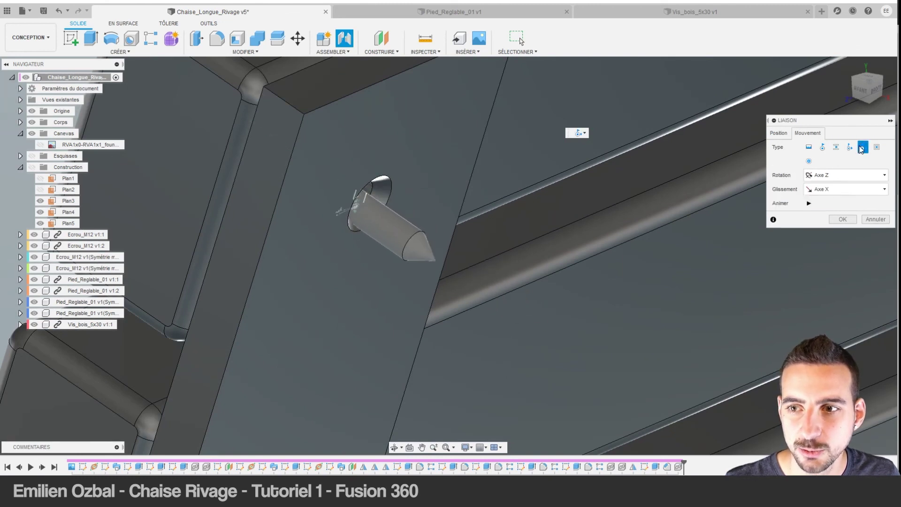
{"action": "left_click", "coordinate": [849, 147]}
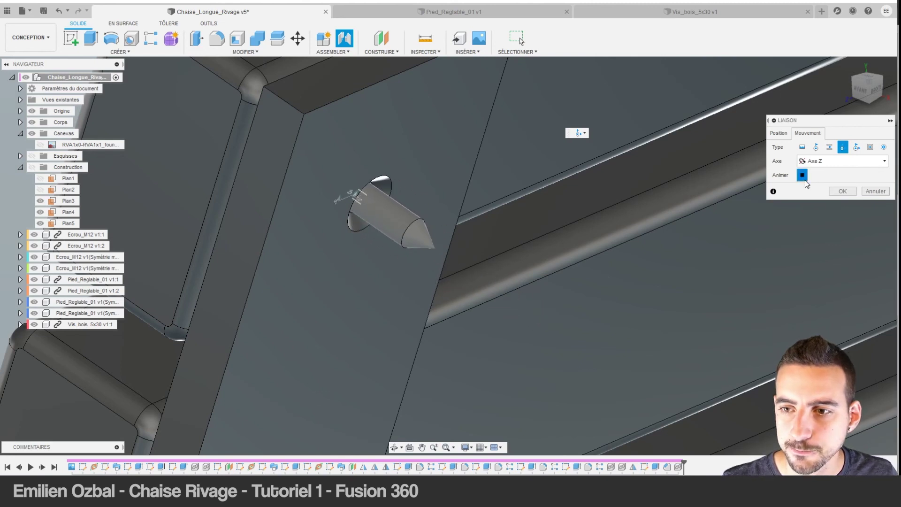
{"action": "left_click", "coordinate": [823, 162]}
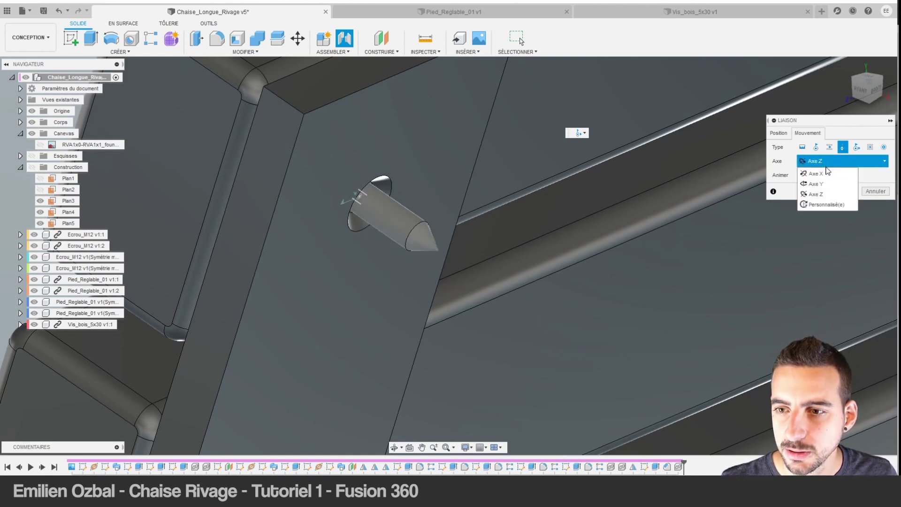
{"action": "left_click", "coordinate": [816, 193]}
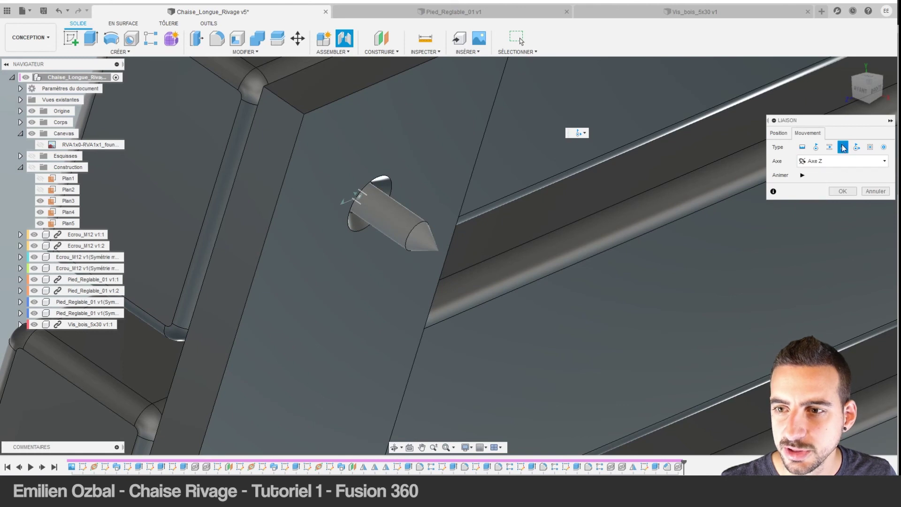
Flip the screw's direction in the hole, keep Cylindrique motion, and create the joint.
{"action": "left_click", "coordinate": [778, 133]}
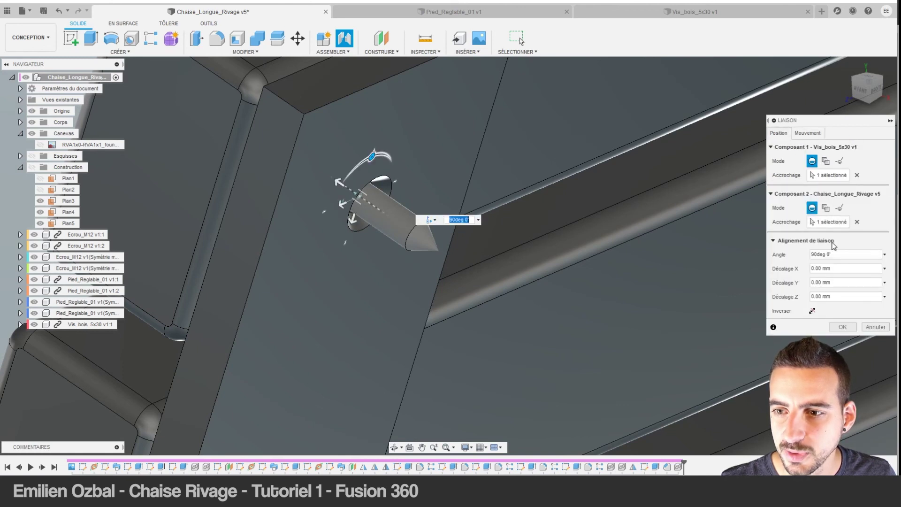
{"action": "left_click", "coordinate": [812, 310]}
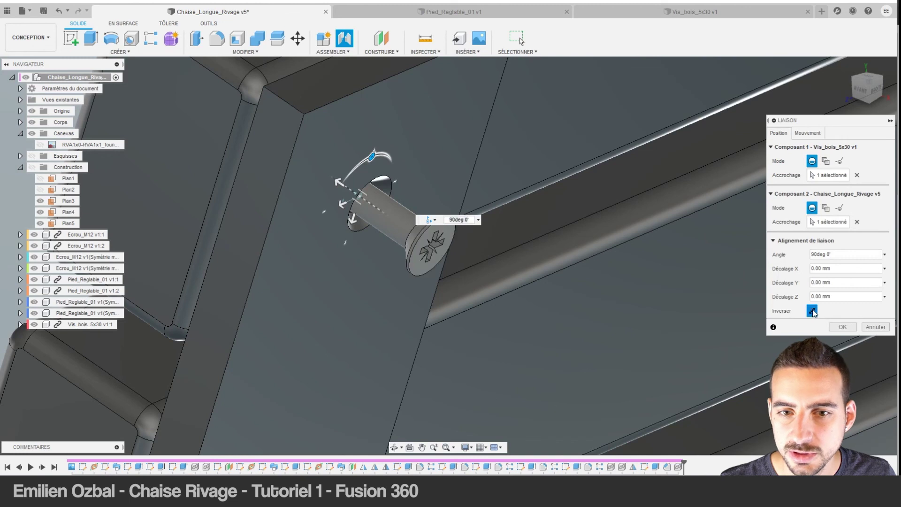
{"action": "left_click", "coordinate": [807, 133]}
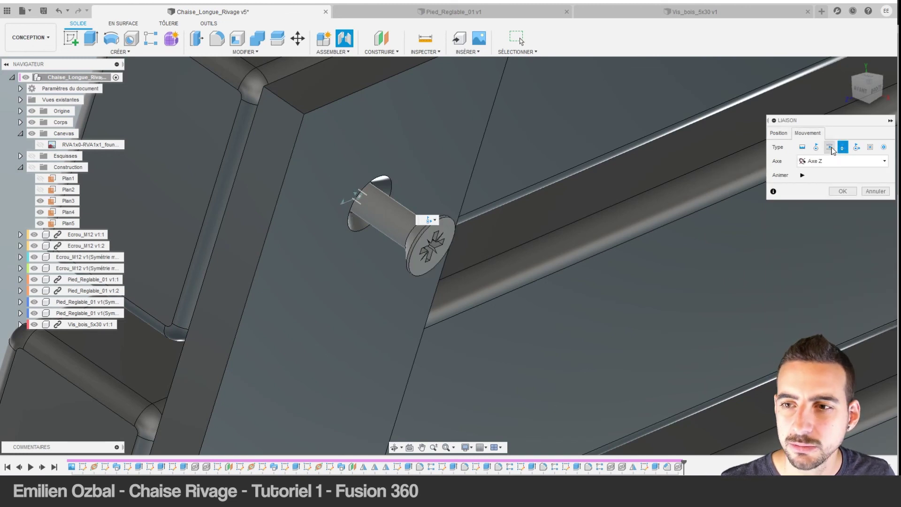
{"action": "left_click", "coordinate": [829, 149]}
{"action": "left_click", "coordinate": [849, 147]}
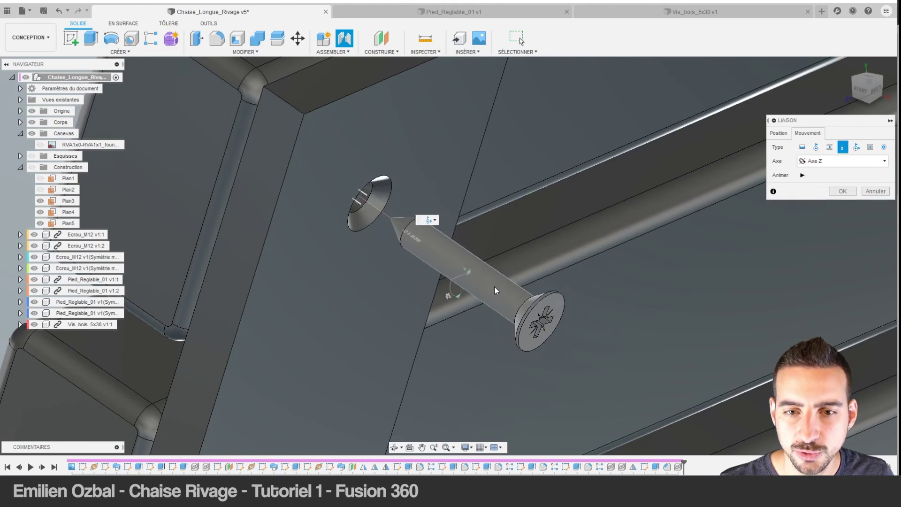
{"action": "left_click", "coordinate": [843, 191]}
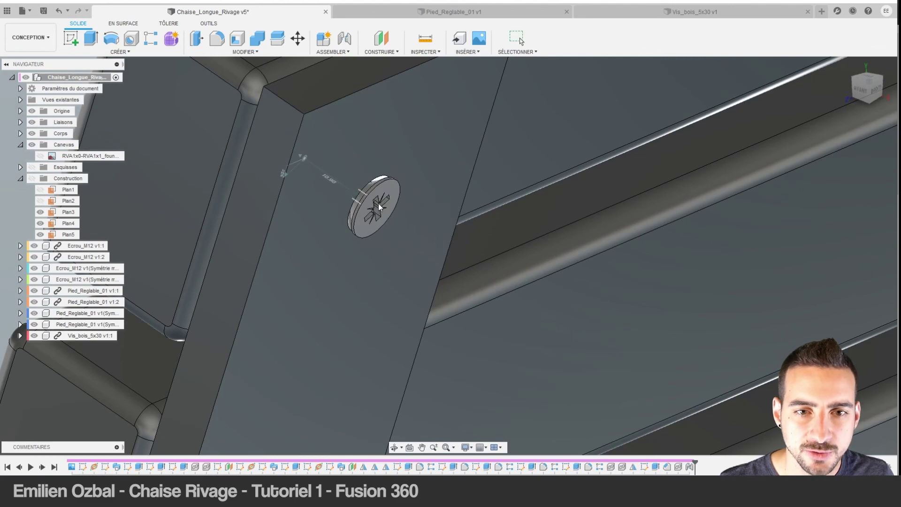
Reopen the countersink chamfer from the timeline and change its distance from 2 mm to 2.5 mm.
{"action": "key", "text": "Escape"}
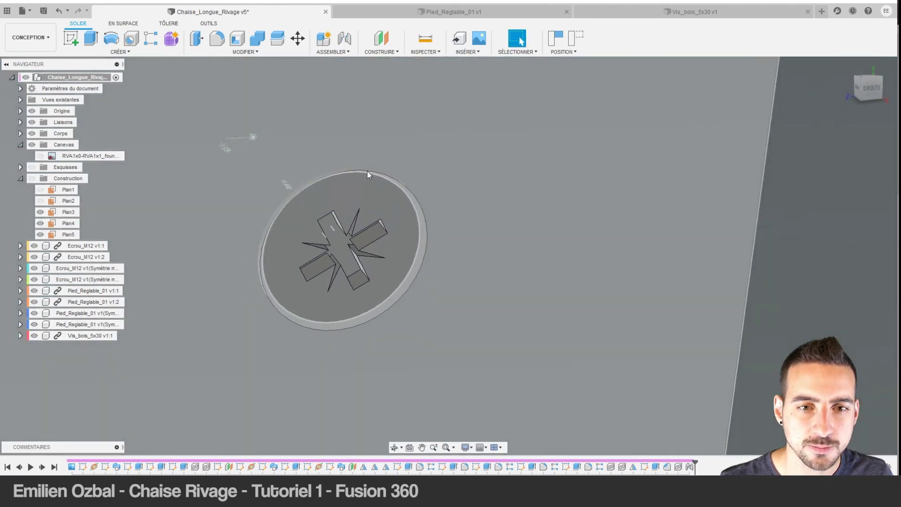
{"action": "middle_click_drag", "start_coordinate": [367, 170], "coordinate": [449, 255], "text": "shift"}
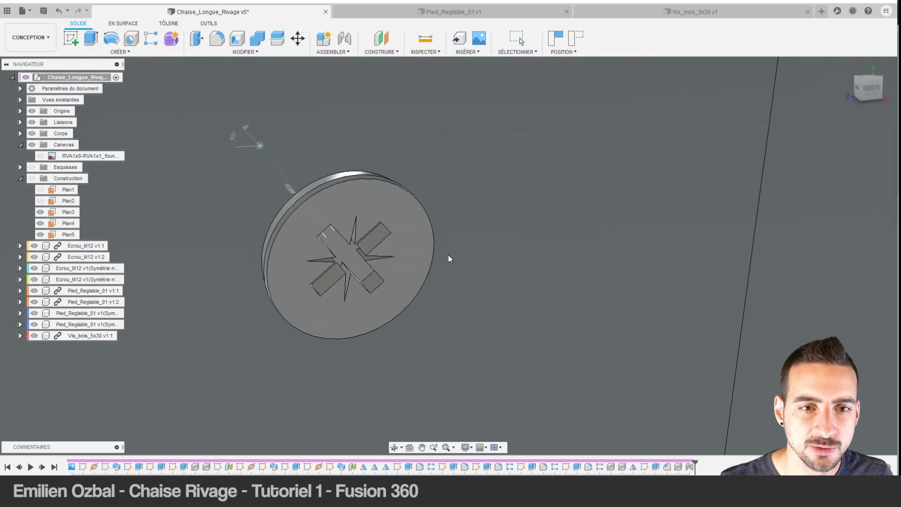
{"action": "left_click_drag", "start_coordinate": [474, 258], "coordinate": [350, 176]}
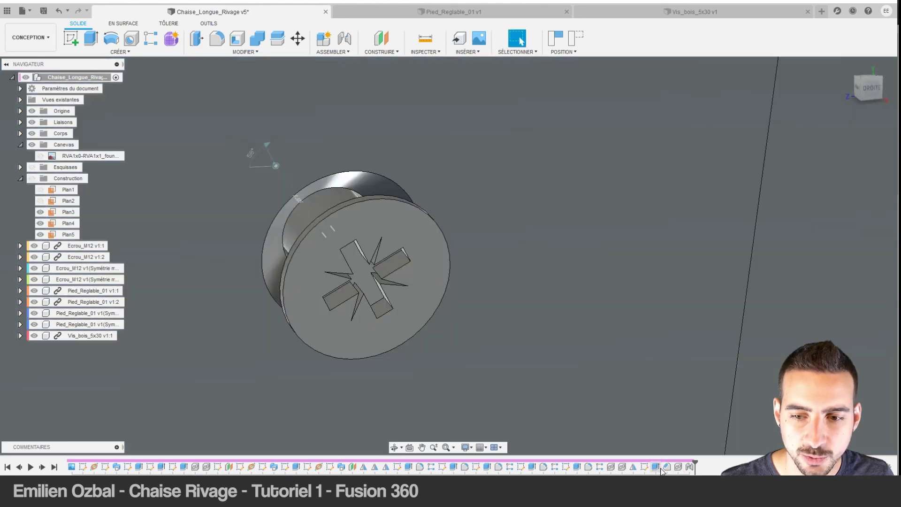
{"action": "double_click", "coordinate": [660, 468]}
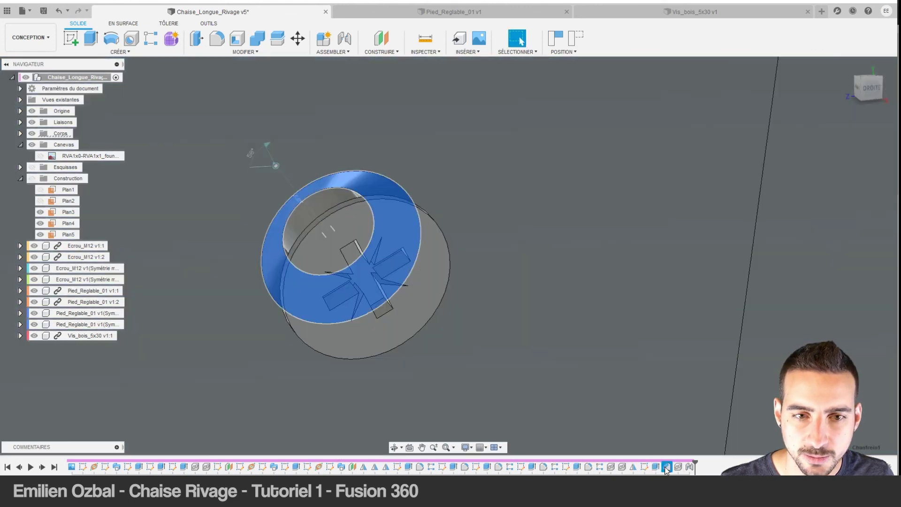
{"action": "type", "text": "2.22"}
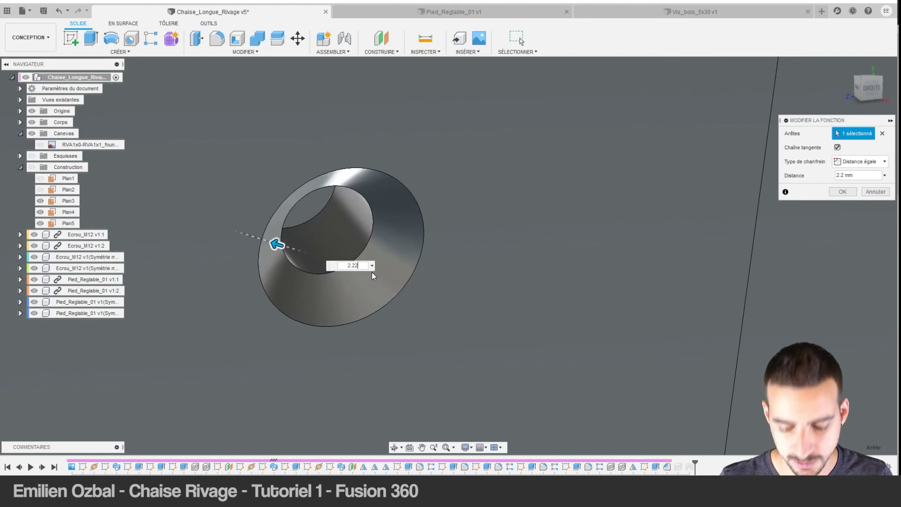
{"action": "key", "text": "BackSpace"}
{"action": "type", "text": "5"}
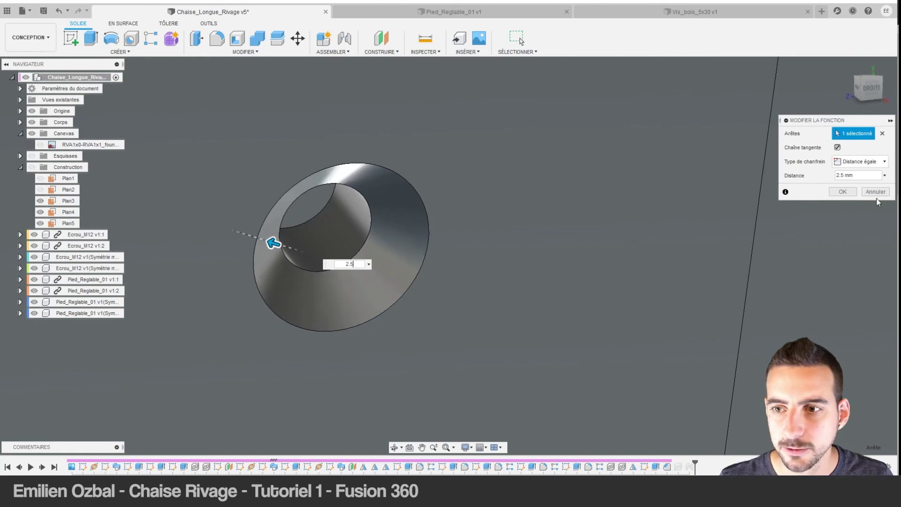
{"action": "key", "text": "Return"}
Rotate the wood screw about its own axis to roughly 110°.
{"action": "left_click_drag", "start_coordinate": [387, 237], "coordinate": [342, 183]}
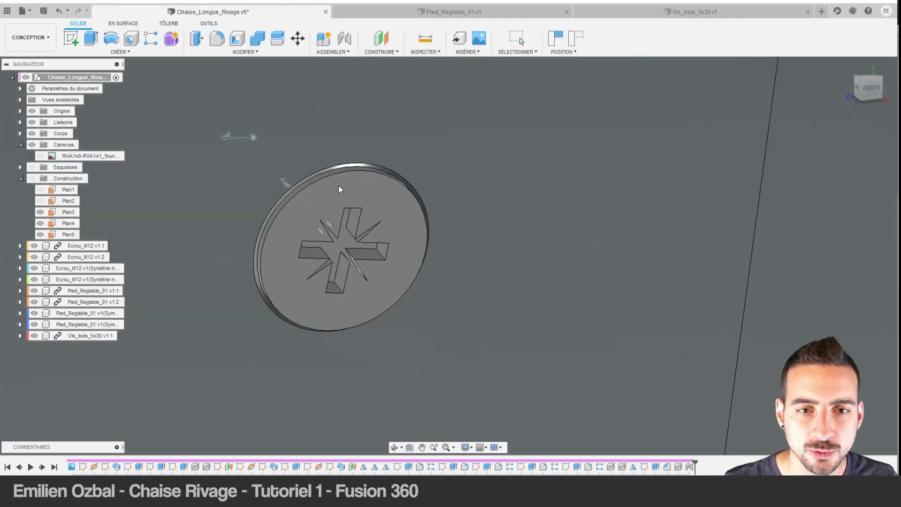
{"action": "middle_click_drag", "start_coordinate": [342, 183], "coordinate": [444, 248], "text": "shift"}
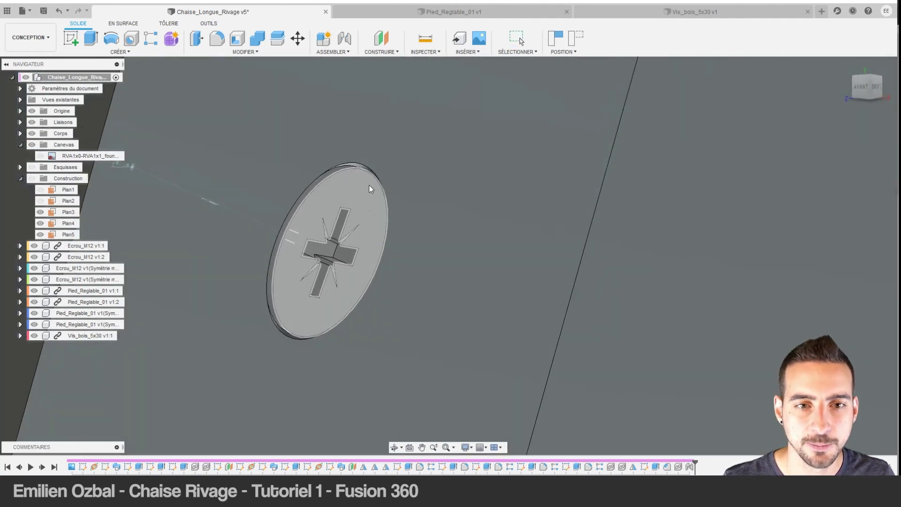
{"action": "mouse_move", "coordinate": [444, 246]}
{"action": "left_mouse_down"}
{"action": "mouse_move", "coordinate": [291, 174]}
{"action": "mouse_move", "coordinate": [376, 201]}
{"action": "left_mouse_up"}
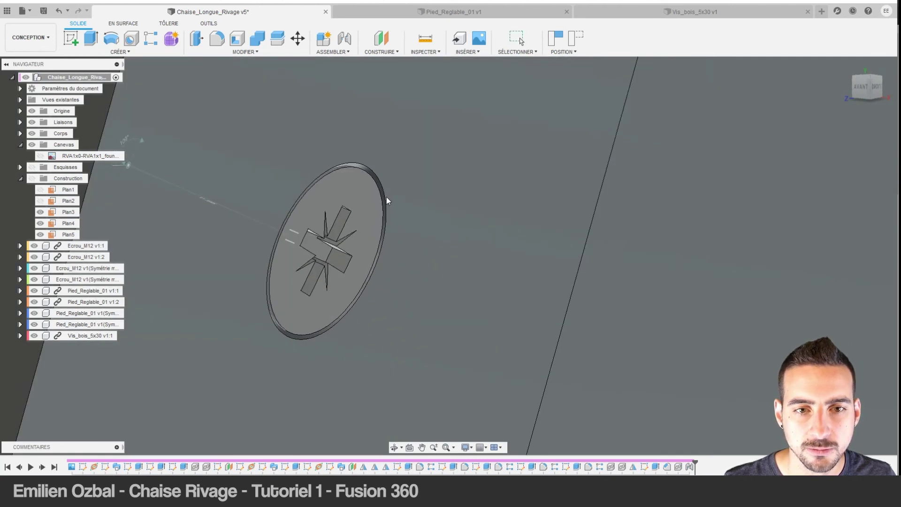
{"action": "key", "text": "Return"}
{"action": "scroll", "coordinate": [351, 248], "scroll_direction": "down", "scroll_amount": 5}
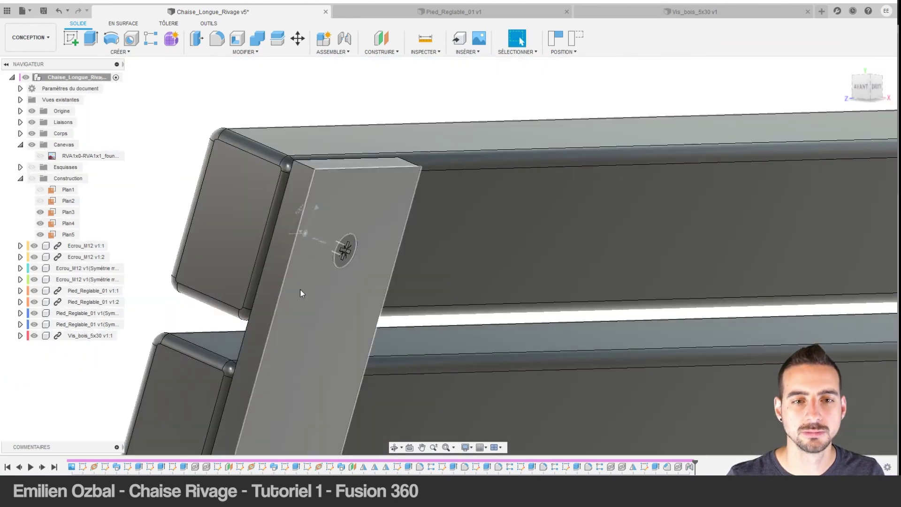
{"action": "scroll", "coordinate": [238, 235], "scroll_direction": "down", "scroll_amount": 3}
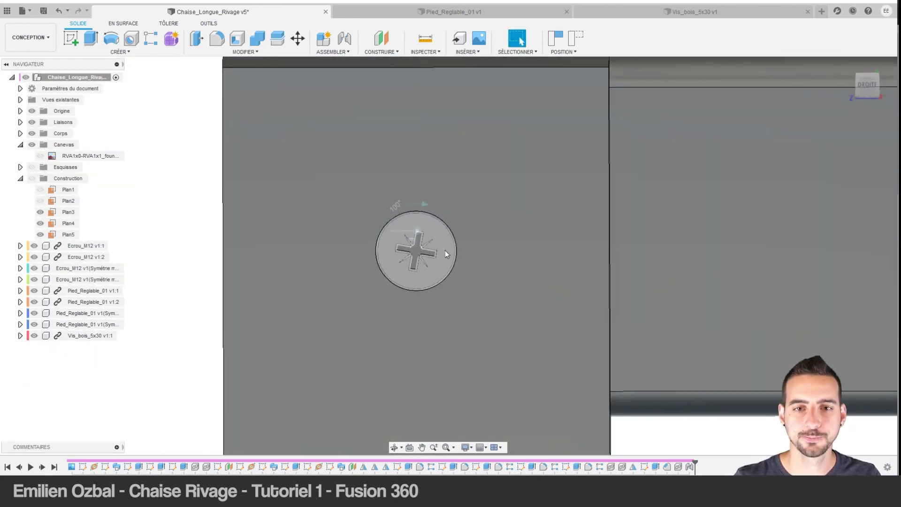
Turn the cross recess further to about 157–163°, orbiting to check it on the chair leg.
{"action": "left_click_drag", "start_coordinate": [453, 237], "coordinate": [452, 254]}
{"action": "middle_click_drag", "start_coordinate": [389, 255], "coordinate": [396, 237], "text": "shift"}
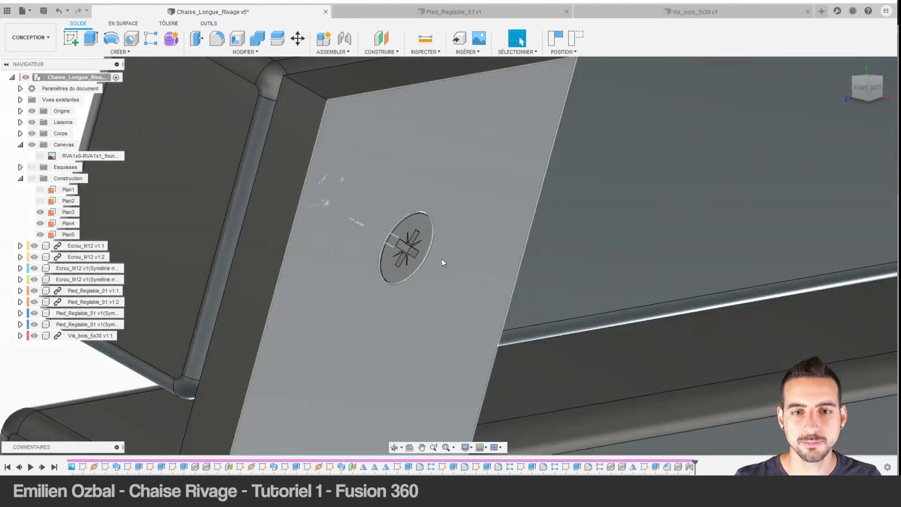
{"action": "mouse_move", "coordinate": [396, 237]}
{"action": "left_mouse_down"}
{"action": "mouse_move", "coordinate": [444, 247]}
{"action": "mouse_move", "coordinate": [409, 226]}
{"action": "left_mouse_up"}
{"action": "scroll", "coordinate": [415, 277], "scroll_direction": "down", "scroll_amount": 8}
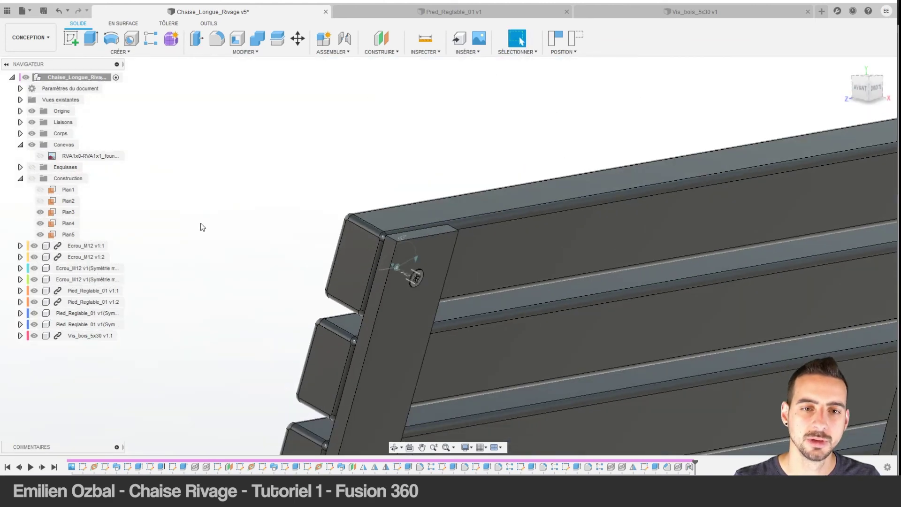
{"action": "scroll", "coordinate": [415, 277], "scroll_direction": "up", "scroll_amount": 5}
{"action": "middle_click_drag", "start_coordinate": [422, 281], "coordinate": [530, 288], "text": "shift"}
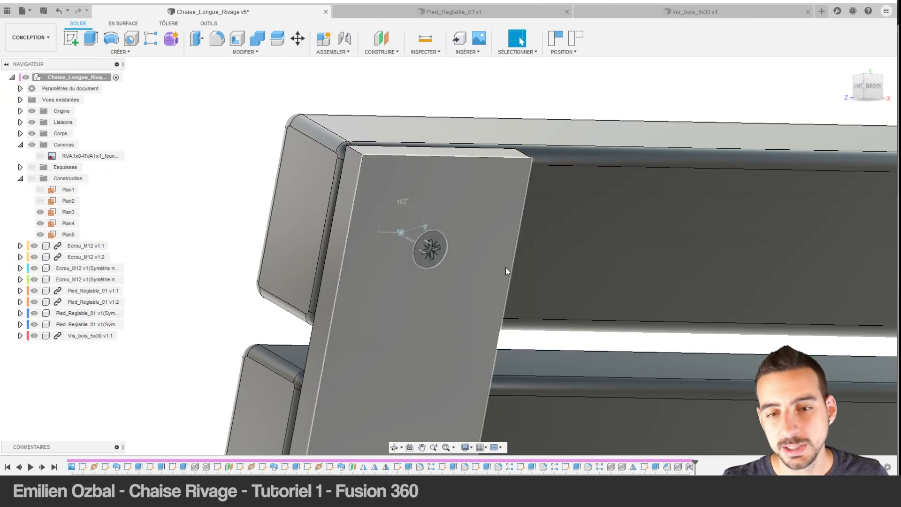
Save a new version with the default description, then orbit to view the backrest.
{"action": "left_click", "coordinate": [44, 9]}
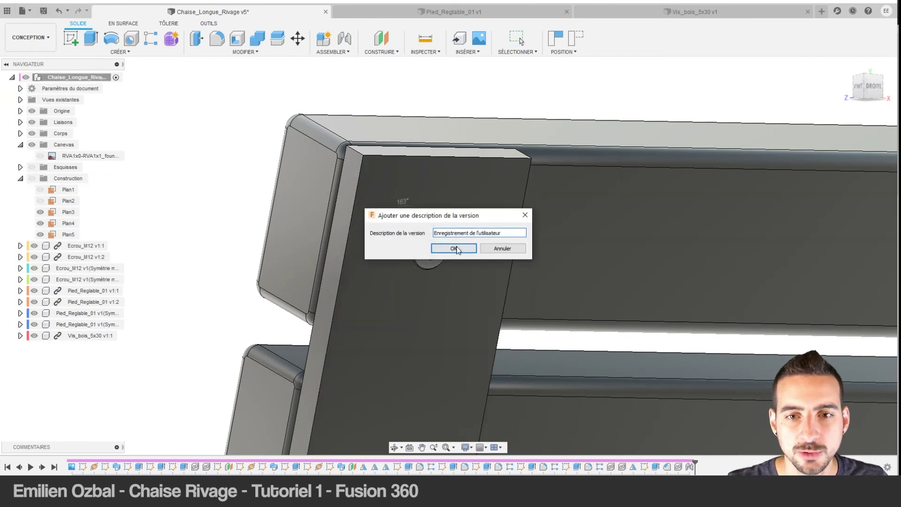
{"action": "left_click", "coordinate": [453, 249]}
{"action": "scroll", "coordinate": [404, 221], "scroll_direction": "down", "scroll_amount": 5}
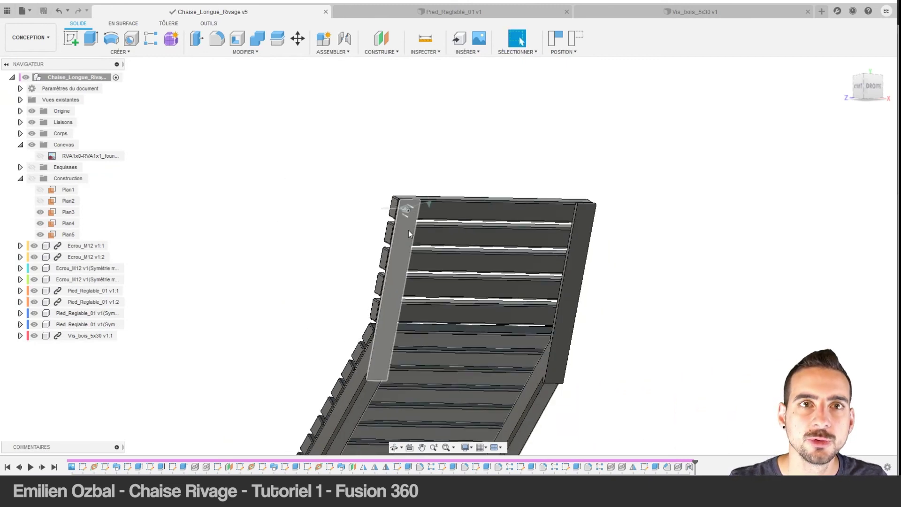
{"action": "scroll", "coordinate": [408, 230], "scroll_direction": "down", "scroll_amount": 3}
{"action": "scroll", "coordinate": [399, 232], "scroll_direction": "up", "scroll_amount": 5}
{"action": "scroll", "coordinate": [393, 235], "scroll_direction": "up", "scroll_amount": 3}
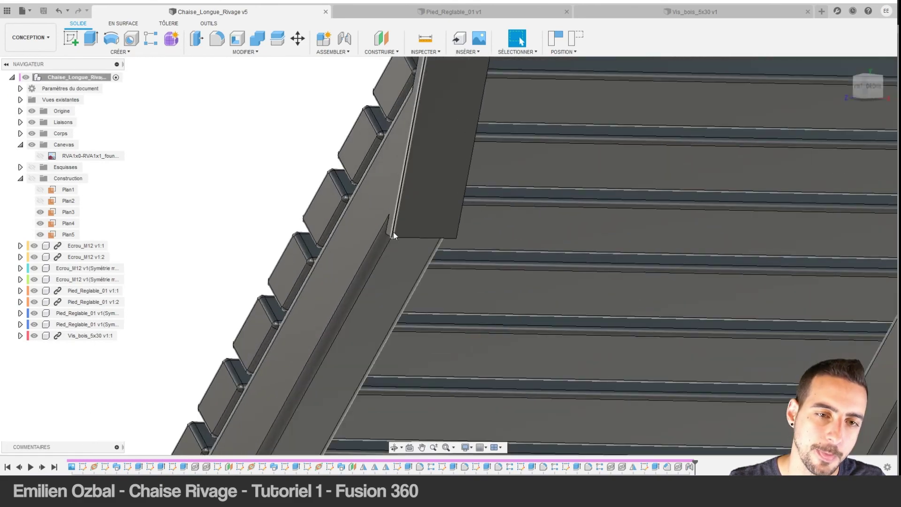
{"action": "mouse_move", "coordinate": [393, 235]}
{"action": "middle_mouse_down", "text": "shift"}
{"action": "mouse_move", "coordinate": [321, 234]}
{"action": "mouse_move", "coordinate": [353, 259]}
{"action": "mouse_move", "coordinate": [354, 309]}
{"action": "mouse_move", "coordinate": [362, 311]}
{"action": "middle_mouse_up", "text": "shift"}
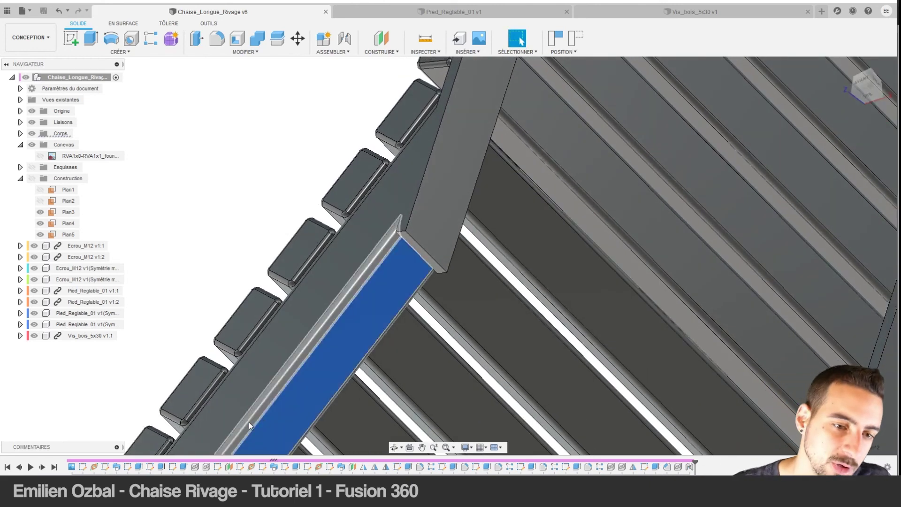
{"action": "scroll", "coordinate": [615, 120], "scroll_direction": "down", "scroll_amount": 2}
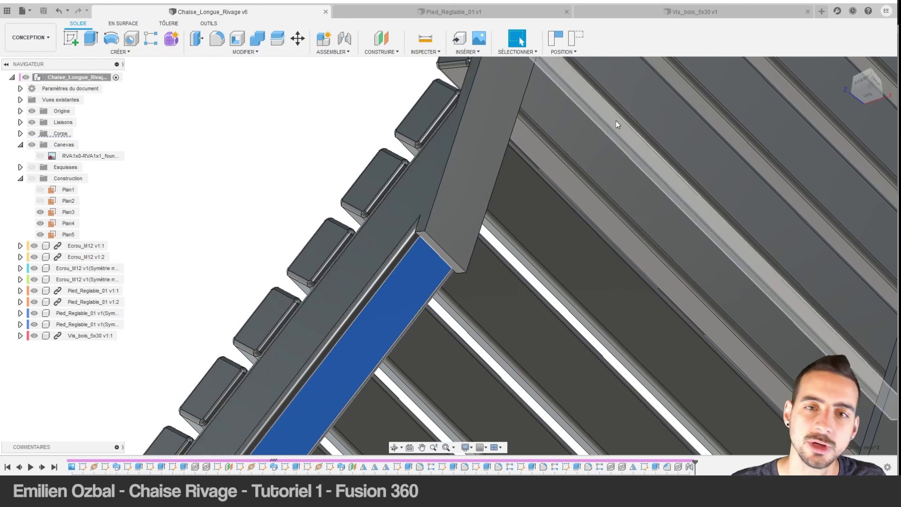
{"action": "scroll", "coordinate": [520, 93], "scroll_direction": "down", "scroll_amount": 3}
{"action": "scroll", "coordinate": [462, 132], "scroll_direction": "down", "scroll_amount": 3}
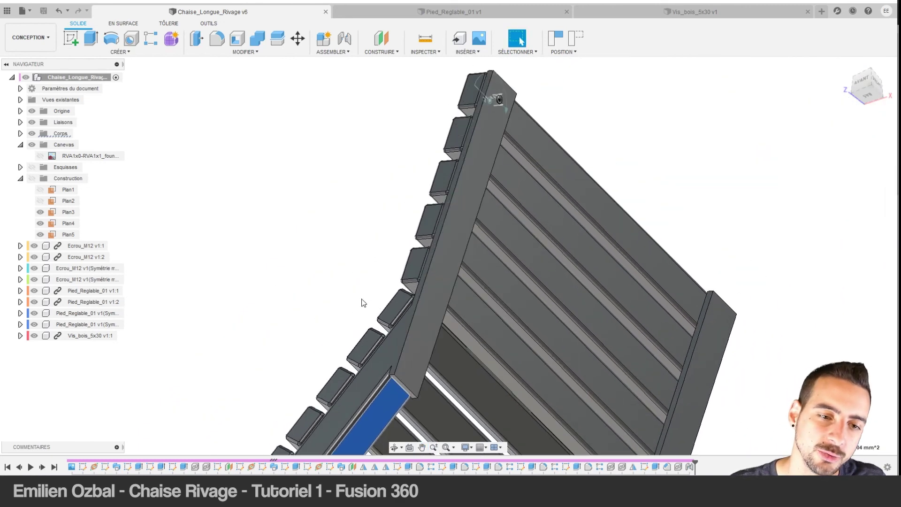
{"action": "scroll", "coordinate": [392, 332], "scroll_direction": "up", "scroll_amount": 2}
{"action": "scroll", "coordinate": [409, 350], "scroll_direction": "up", "scroll_amount": 1}
{"action": "scroll", "coordinate": [409, 350], "scroll_direction": "down", "scroll_amount": 1}
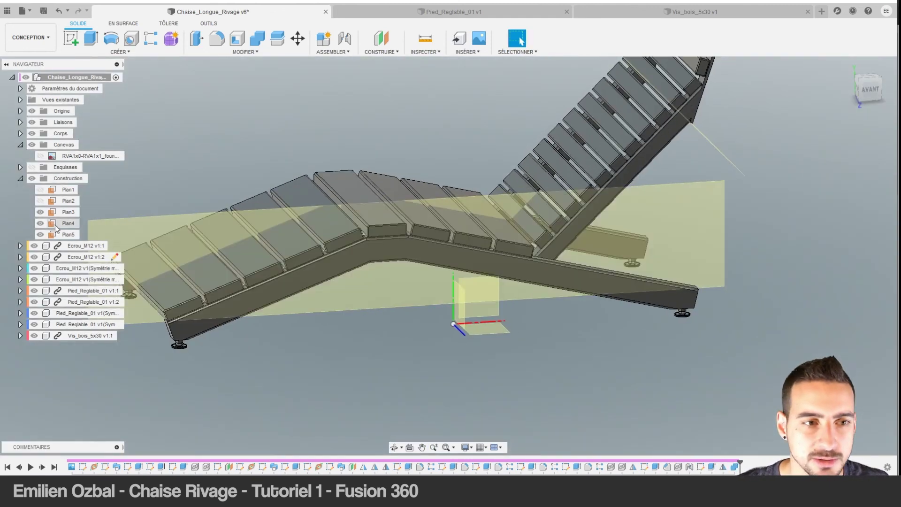
Hide the Construction folder's planes and orbit around the whole chaise longue to inspect it.
{"action": "left_click", "coordinate": [32, 178]}
{"action": "mouse_move", "coordinate": [380, 200]}
{"action": "middle_mouse_down", "text": "shift"}
{"action": "mouse_move", "coordinate": [401, 226]}
{"action": "mouse_move", "coordinate": [525, 190]}
{"action": "mouse_move", "coordinate": [509, 244]}
{"action": "mouse_move", "coordinate": [460, 267]}
{"action": "middle_mouse_up", "text": "shift"}
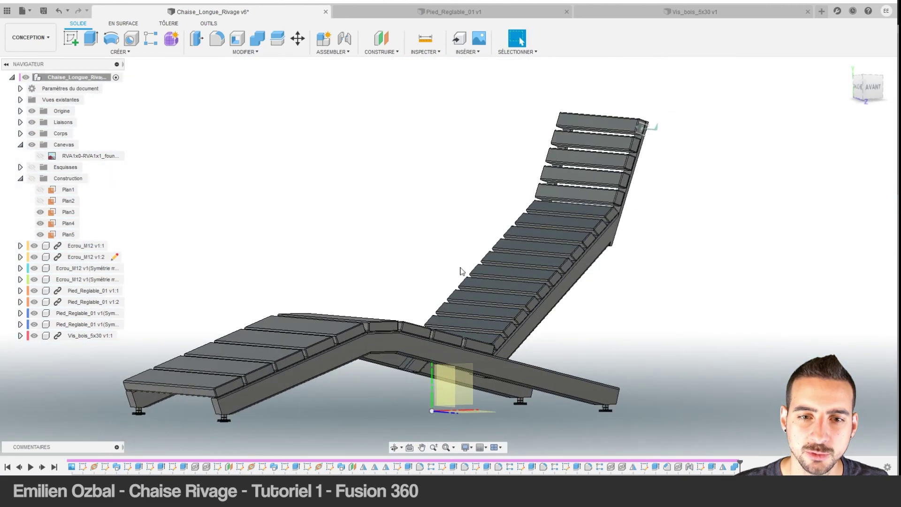
{"action": "scroll", "coordinate": [447, 195], "scroll_direction": "up", "scroll_amount": 3}
{"action": "scroll", "coordinate": [516, 220], "scroll_direction": "down", "scroll_amount": 2}
{"action": "middle_click_drag", "start_coordinate": [516, 220], "coordinate": [540, 224]}
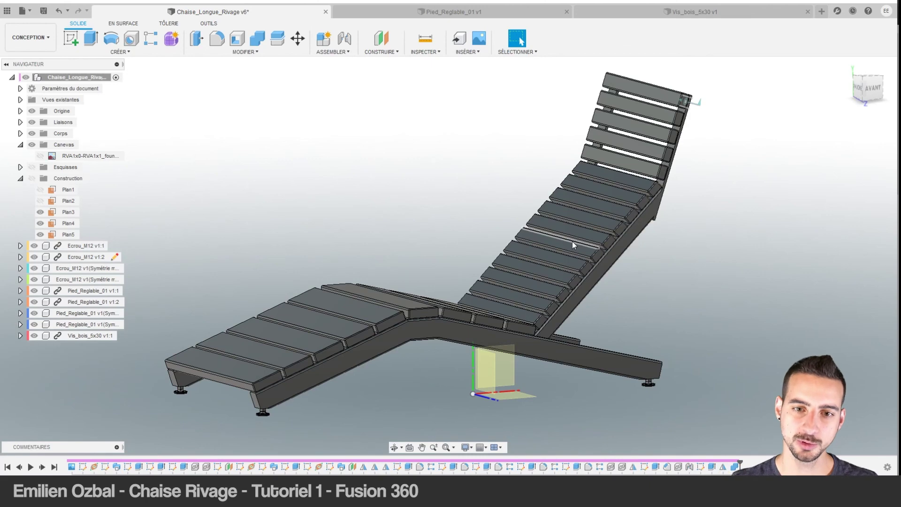
{"action": "middle_click_drag", "start_coordinate": [490, 375], "coordinate": [523, 390], "text": "shift"}
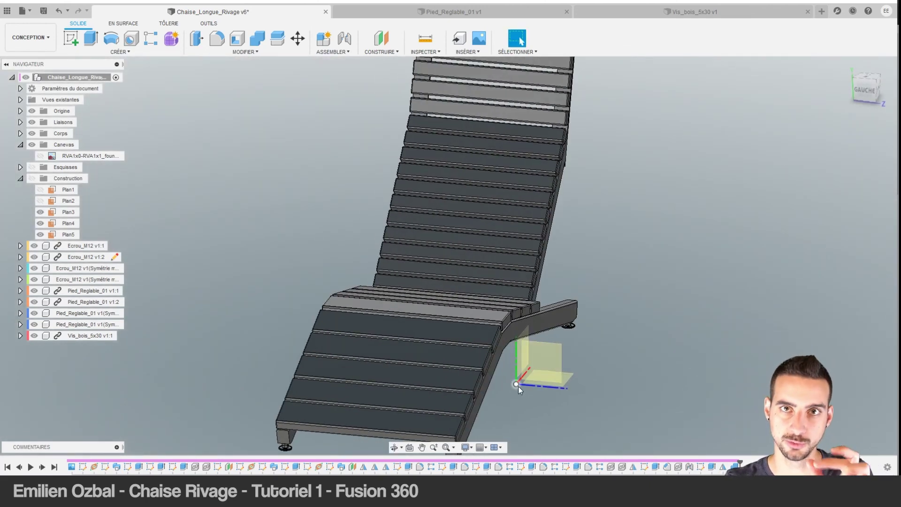
{"action": "middle_click_drag", "start_coordinate": [504, 378], "coordinate": [520, 39], "text": "shift"}
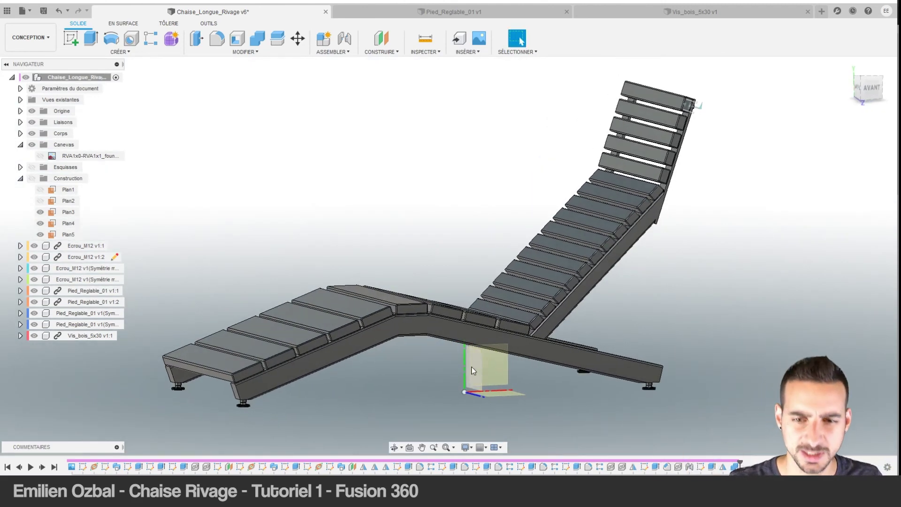
{"action": "middle_click_drag", "start_coordinate": [473, 370], "coordinate": [479, 267], "text": "shift"}
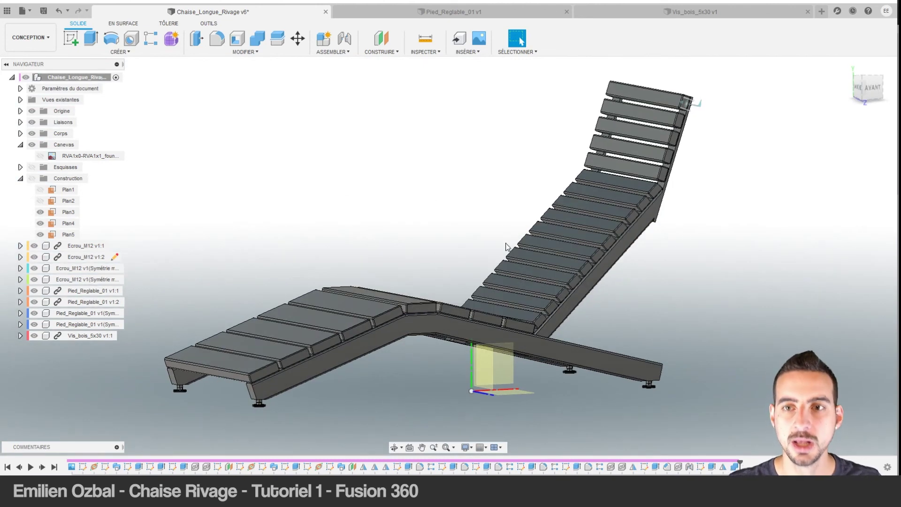